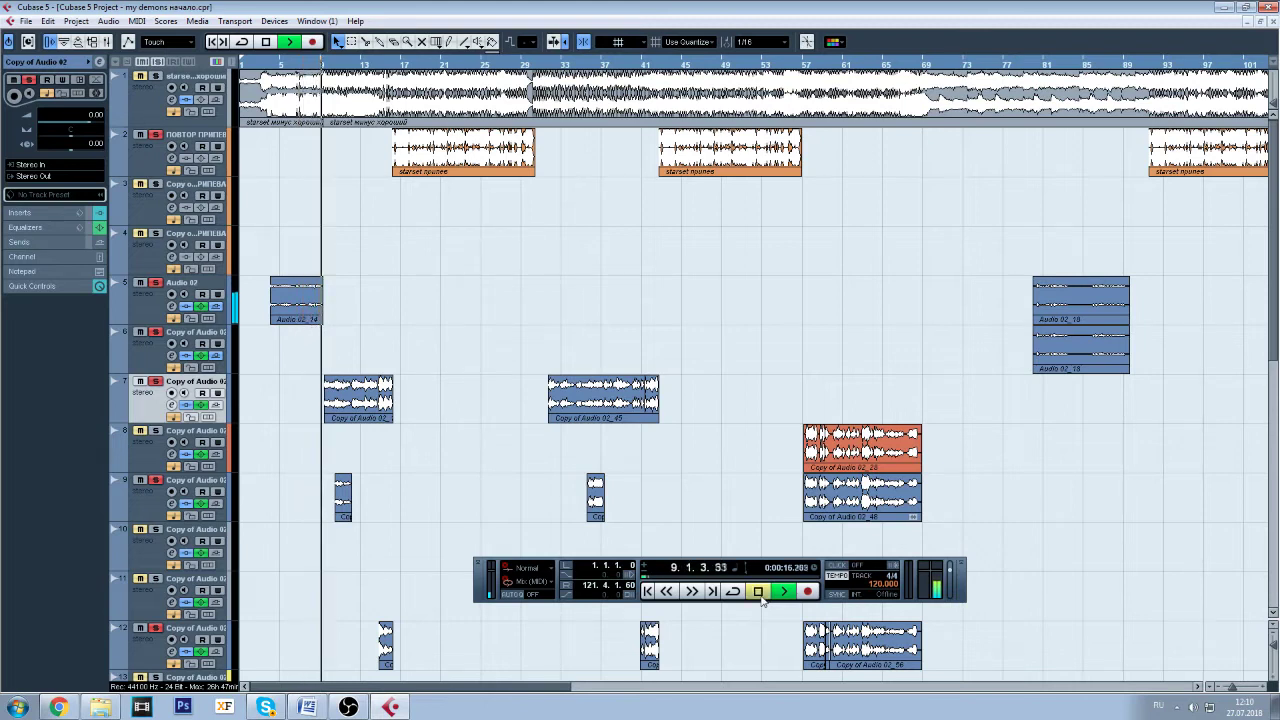
- Stop playback and open the channel settings of the Audio 02 track
{"action": "left_click", "coordinate": [759, 592]}
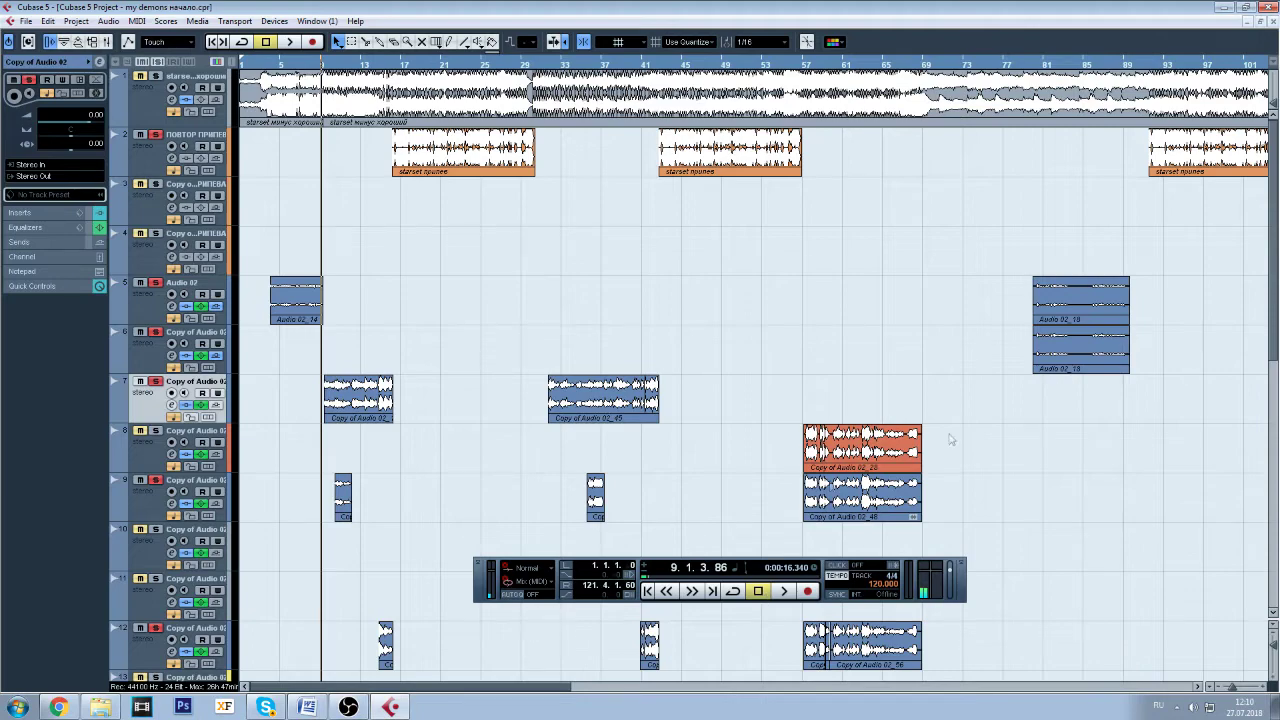
{"action": "mouse_move", "coordinate": [1274, 284]}
{"action": "left_mouse_down"}
{"action": "mouse_move", "coordinate": [1273, 341]}
{"action": "mouse_move", "coordinate": [1260, 278]}
{"action": "left_mouse_up"}
{"action": "left_click", "coordinate": [150, 310]}
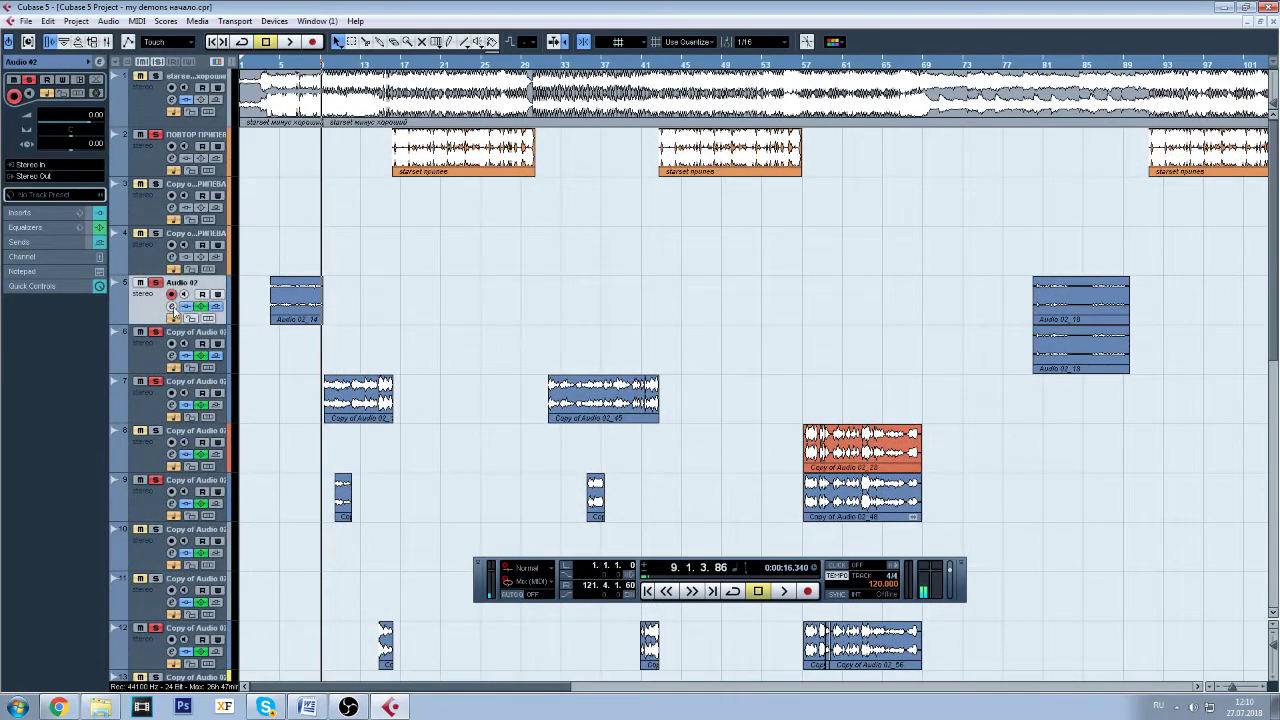
{"action": "left_click", "coordinate": [172, 306]}
{"action": "left_click_drag", "start_coordinate": [378, 366], "coordinate": [638, 209]}
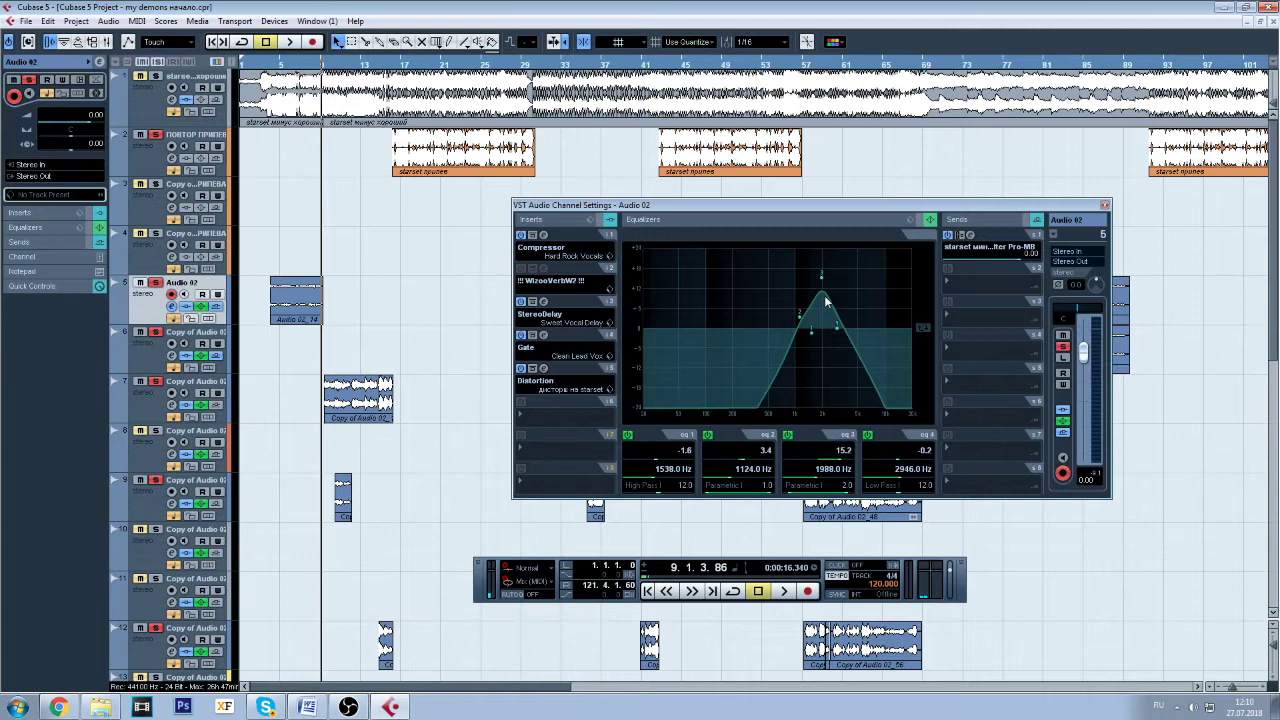
- Load the Phoneline equalizer preset, with band 3 at about 12.8 dB and 2319 Hz and the high-pass at about 953 Hz
{"action": "left_click", "coordinate": [909, 220]}
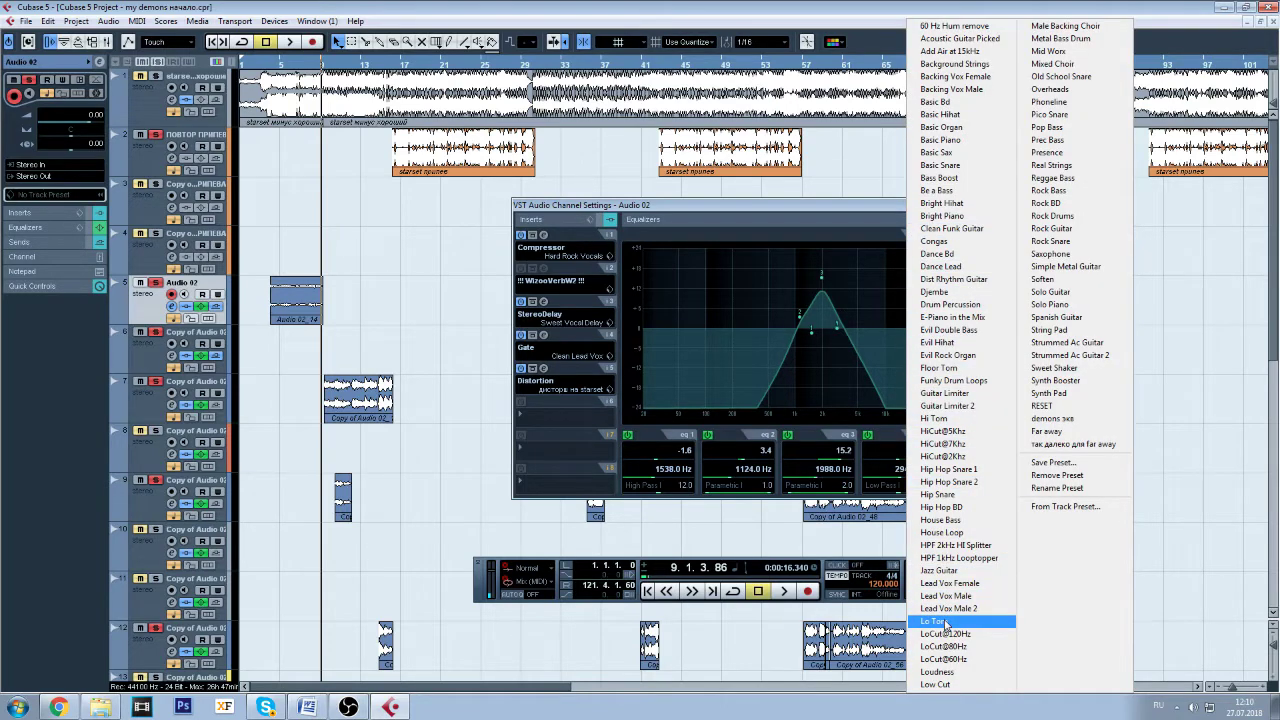
{"action": "left_click", "coordinate": [1058, 106]}
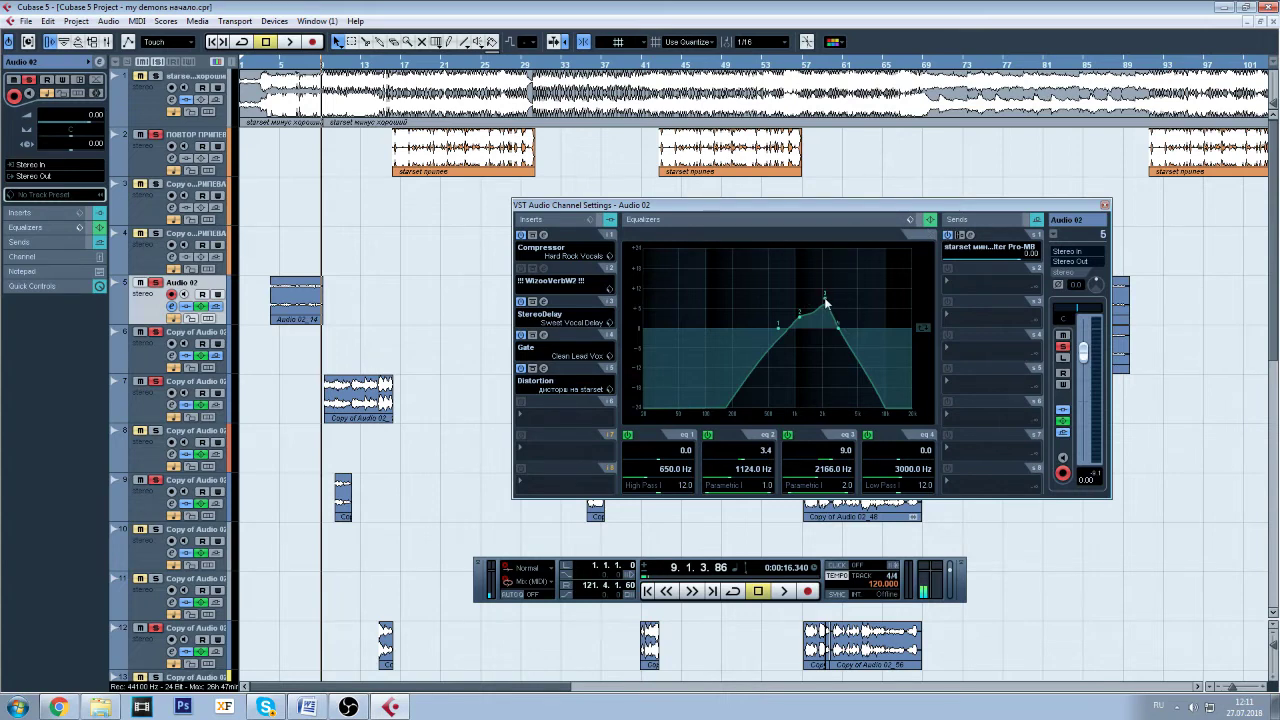
{"action": "left_click_drag", "start_coordinate": [825, 302], "coordinate": [827, 284]}
{"action": "left_click_drag", "start_coordinate": [779, 332], "coordinate": [794, 323]}
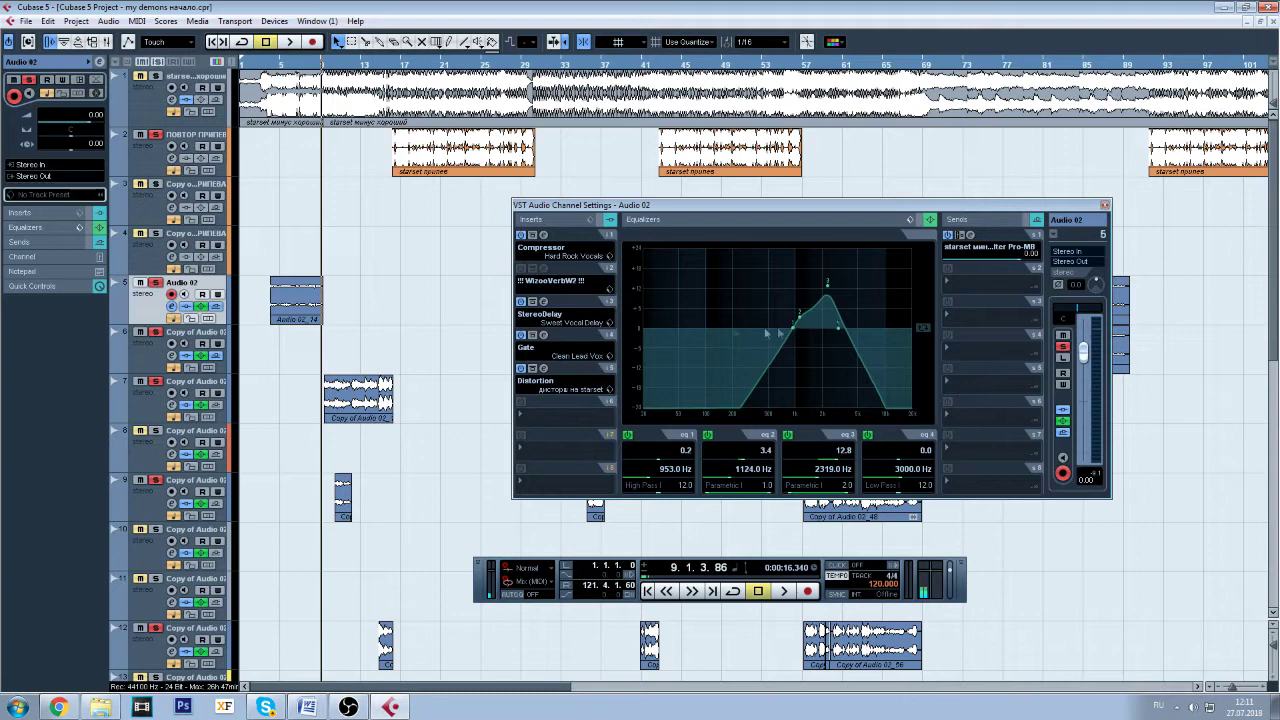
- Play the Audio 02 vocal from bar 4 to listen to the equalizer setting, and stop
{"action": "left_click", "coordinate": [272, 70]}
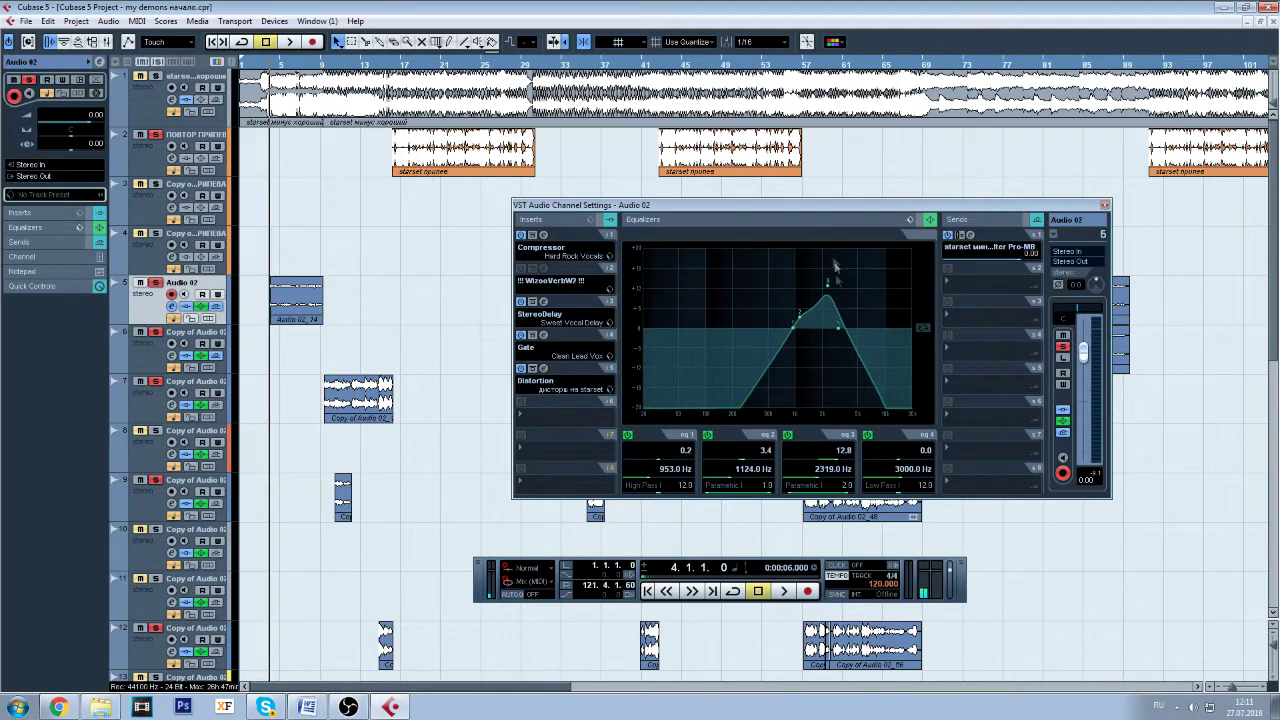
{"action": "left_click", "coordinate": [785, 591]}
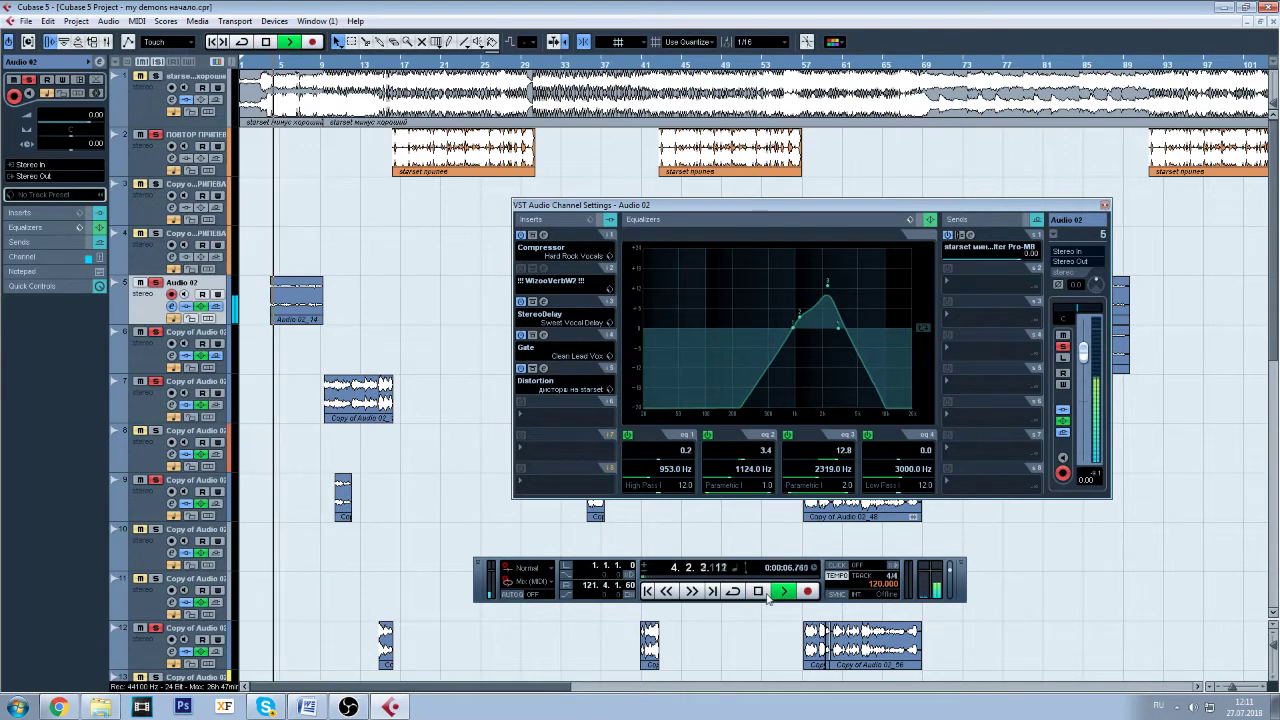
{"action": "left_click", "coordinate": [760, 593]}
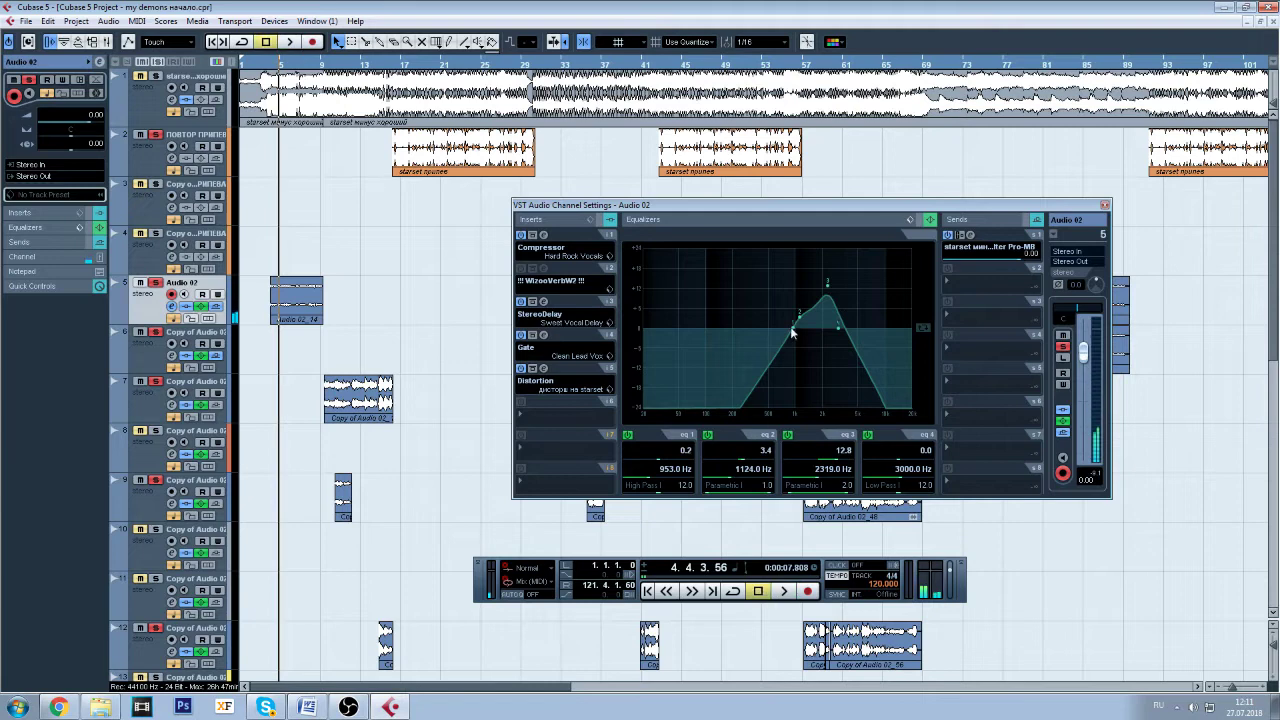
- Set the high-pass to about 1704 Hz, band 2 to 1437 Hz and band 3 to 19.4 dB at 2359 Hz, and audition the vocal
{"action": "left_click_drag", "start_coordinate": [793, 333], "coordinate": [812, 333]}
{"action": "left_click_drag", "start_coordinate": [828, 289], "coordinate": [831, 274]}
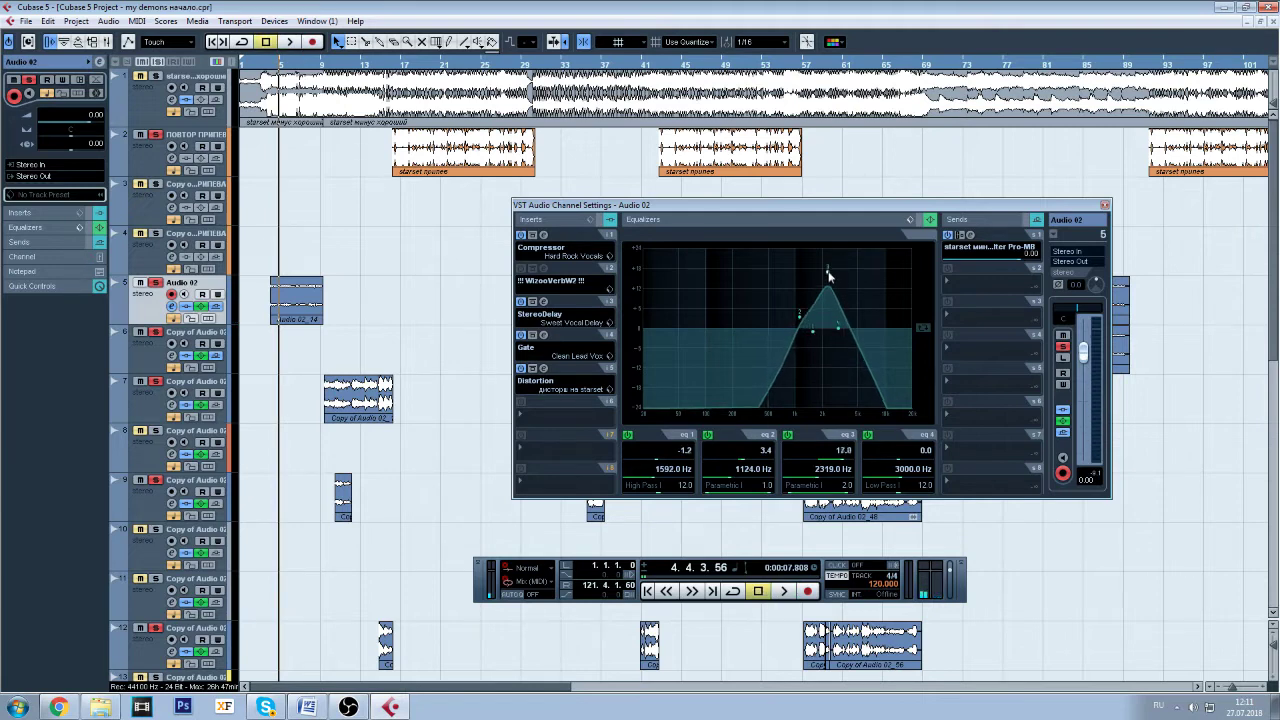
{"action": "left_click_drag", "start_coordinate": [810, 337], "coordinate": [810, 318]}
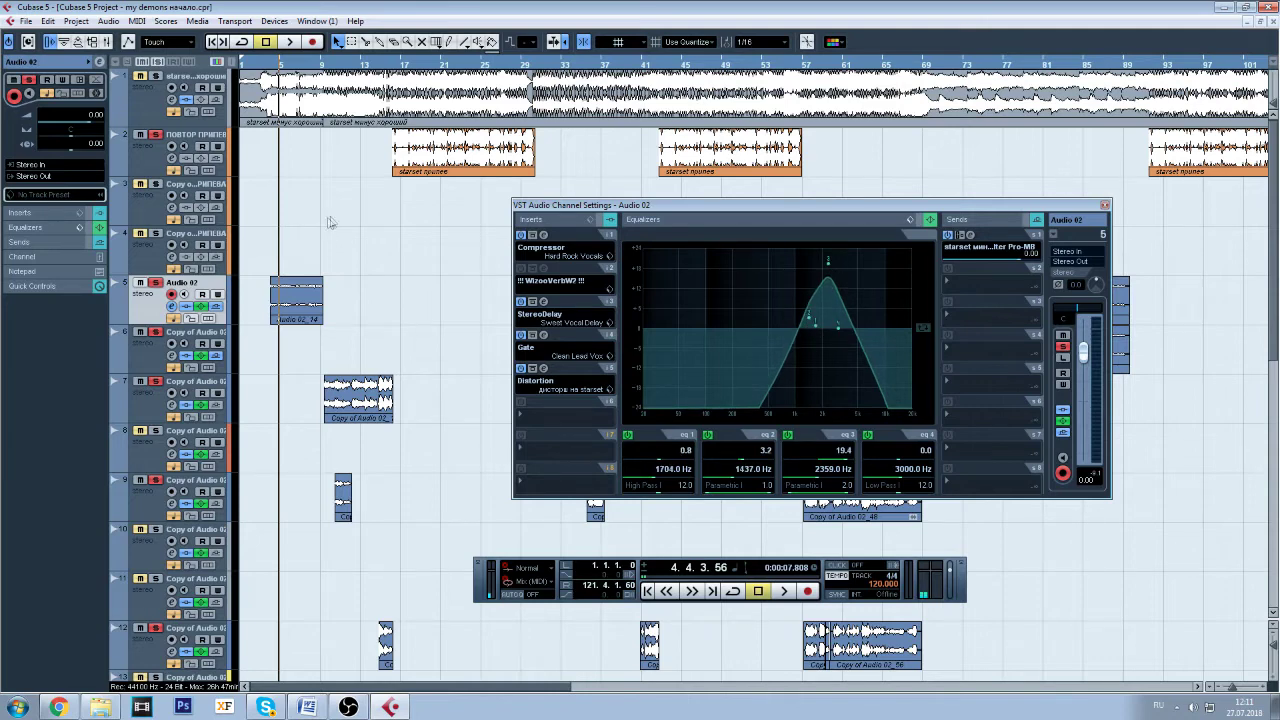
{"action": "left_click", "coordinate": [781, 597]}
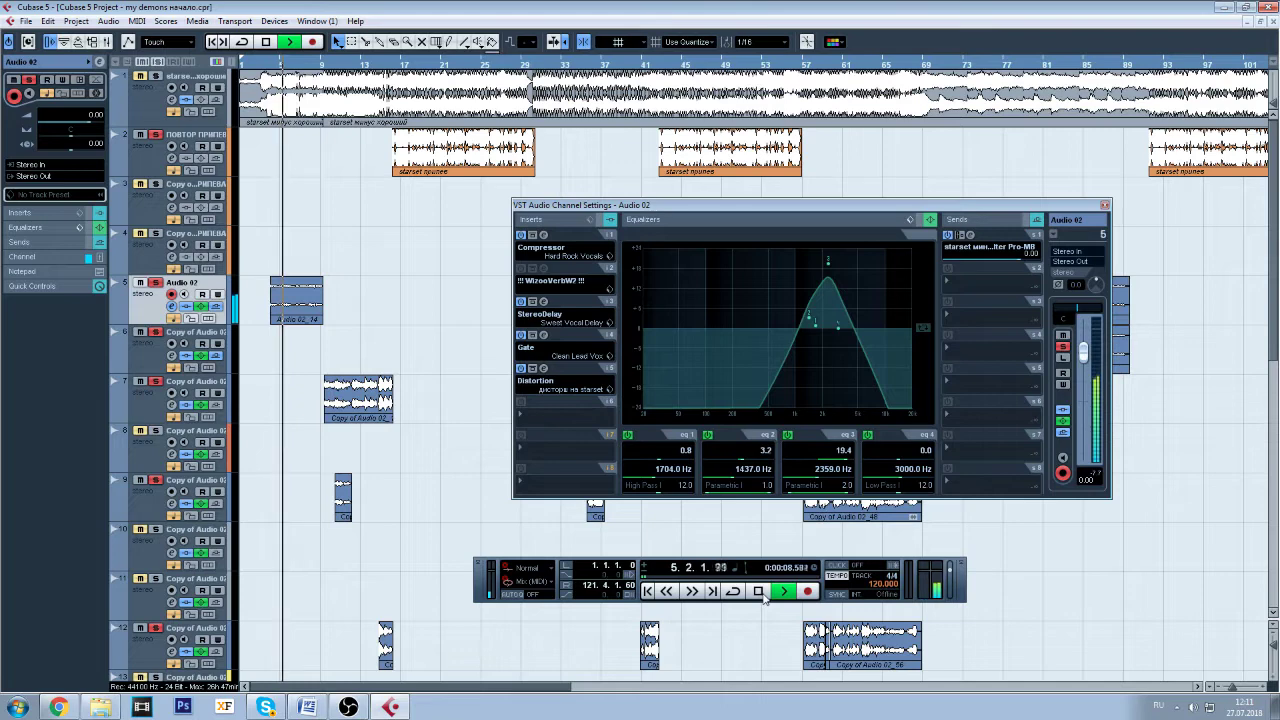
{"action": "left_click", "coordinate": [758, 591]}
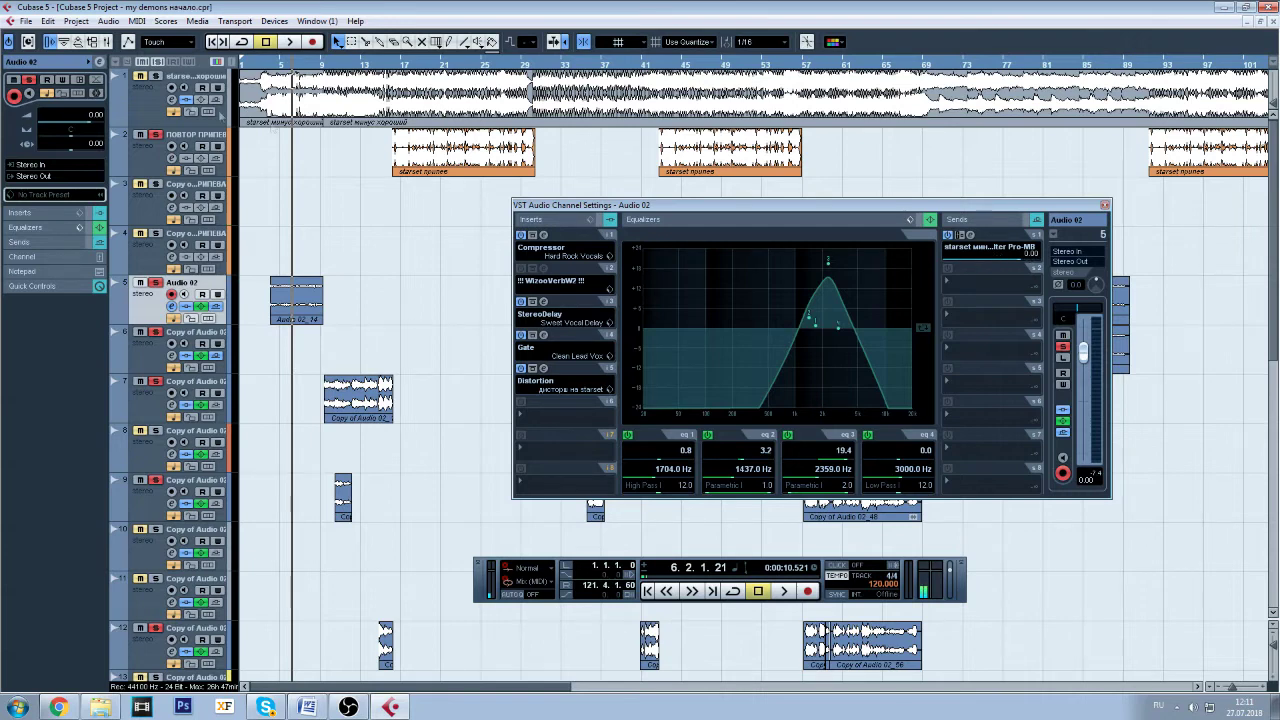
- View the channel settings of the instrumental and ПОВТОР ПРИПЕВА tracks, and return to Audio 02
{"action": "left_click", "coordinate": [150, 110]}
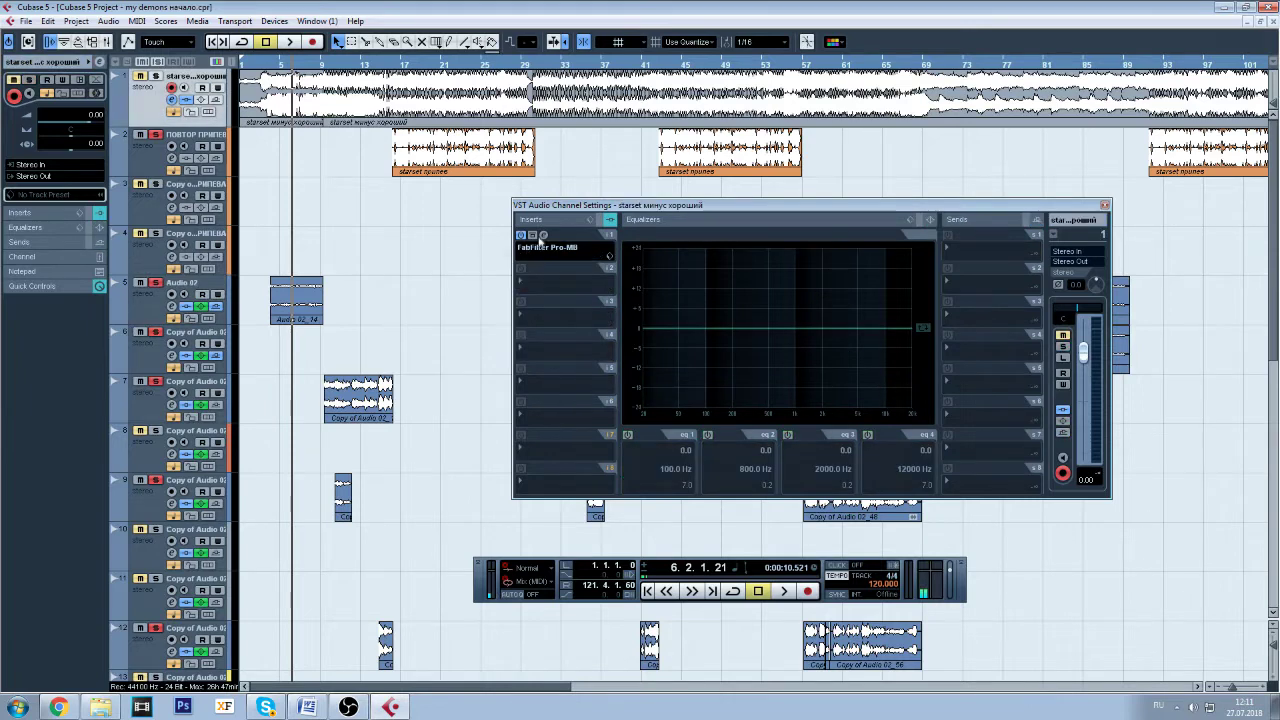
{"action": "left_click", "coordinate": [155, 163]}
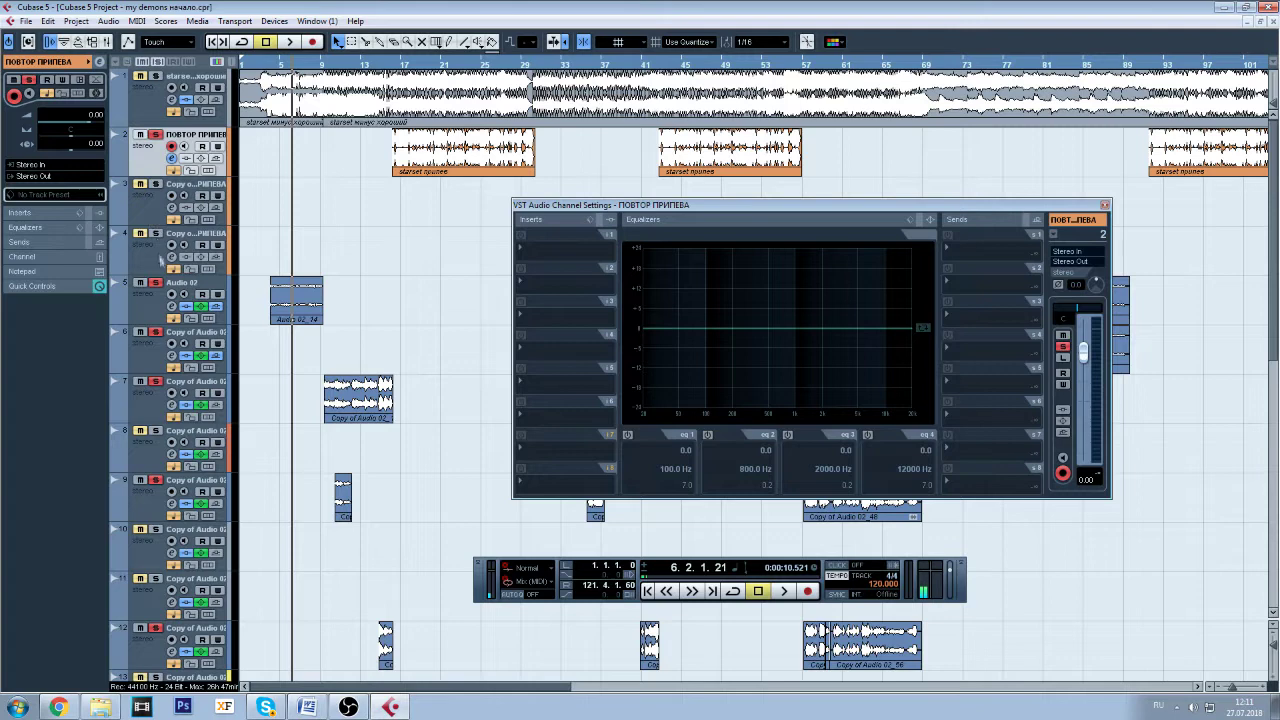
{"action": "left_click", "coordinate": [150, 313]}
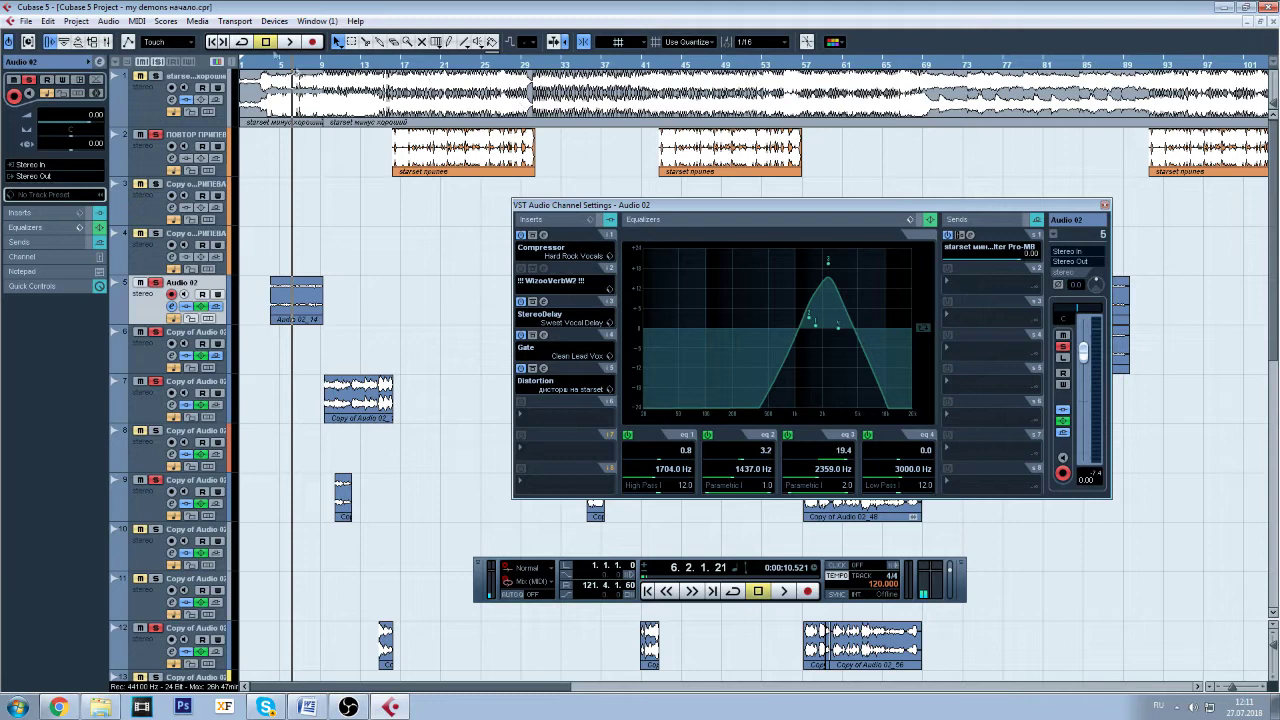
- Examine the Compressor insert on Audio 02 and browse its preset list, keeping Hard Rock Vocals, and close both windows
{"action": "left_click", "coordinate": [544, 240]}
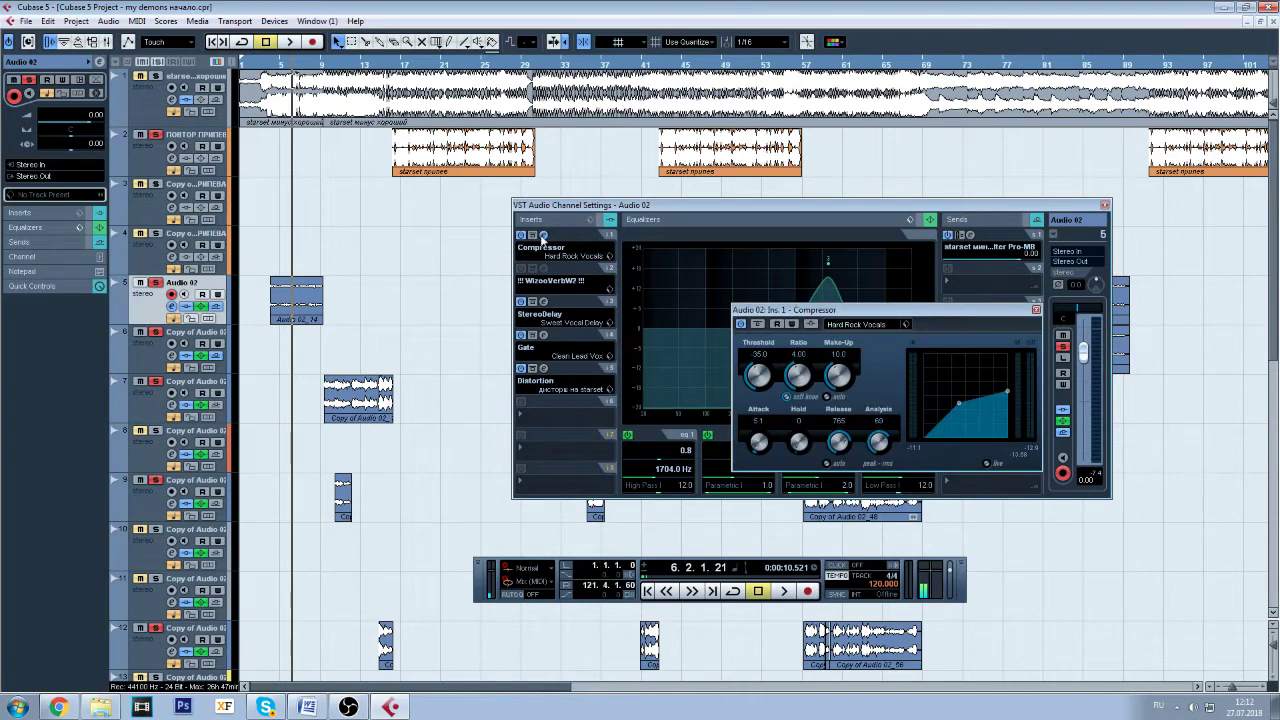
{"action": "left_click_drag", "start_coordinate": [791, 309], "coordinate": [401, 255]}
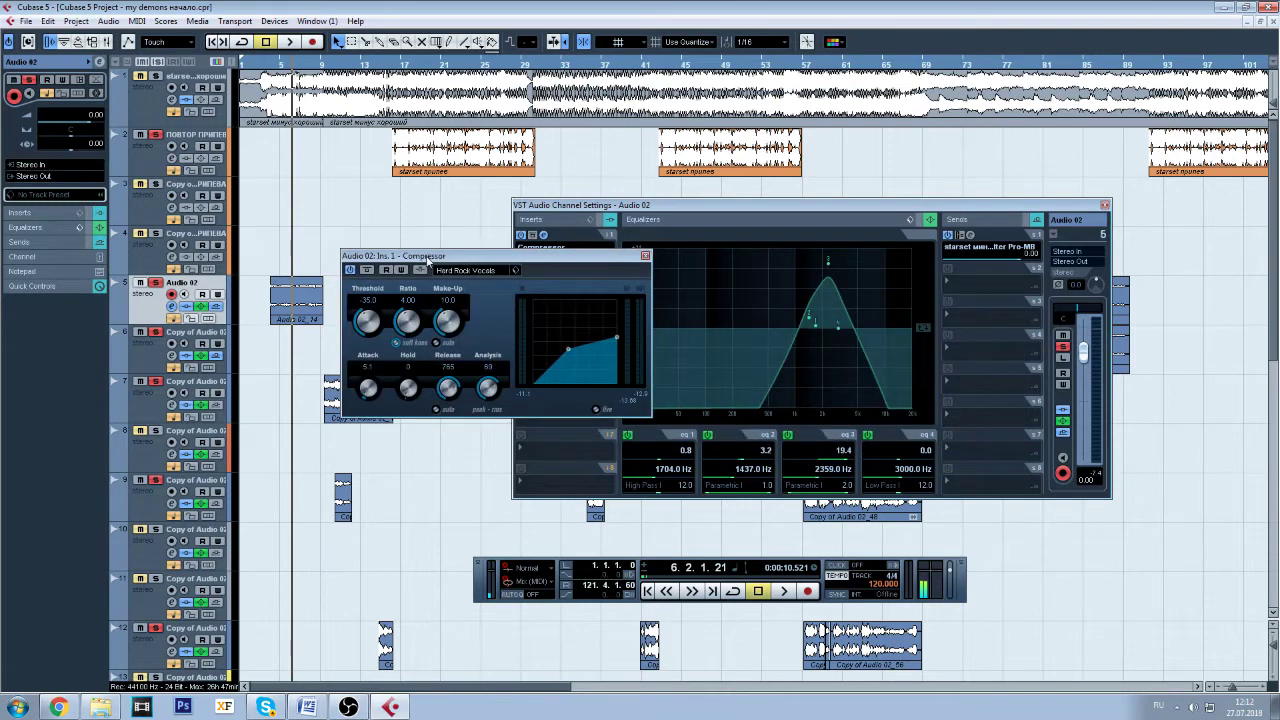
{"action": "left_click", "coordinate": [488, 272]}
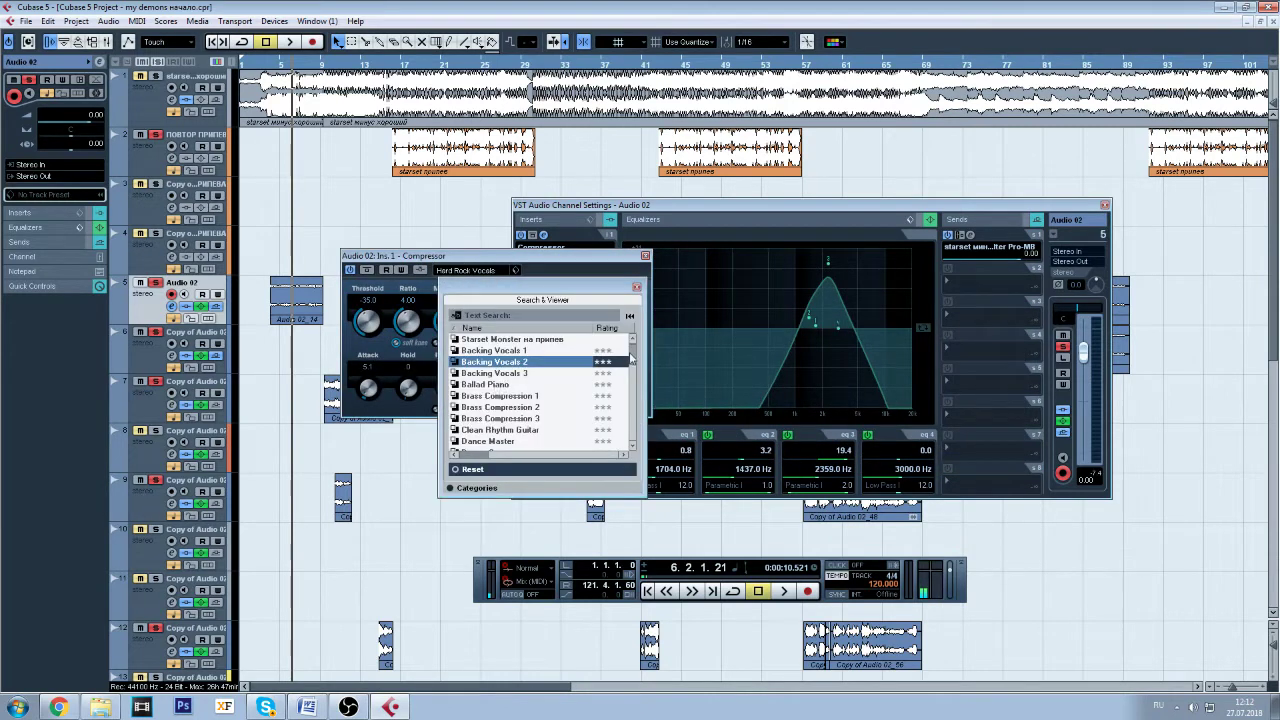
{"action": "scroll", "coordinate": [632, 368], "scroll_direction": "up", "scroll_amount": 2}
{"action": "scroll", "coordinate": [632, 368], "scroll_direction": "down", "scroll_amount": 3}
{"action": "scroll", "coordinate": [629, 385], "scroll_direction": "up", "scroll_amount": 3}
{"action": "scroll", "coordinate": [629, 385], "scroll_direction": "down", "scroll_amount": 1}
{"action": "left_click_drag", "start_coordinate": [556, 289], "coordinate": [800, 267]}
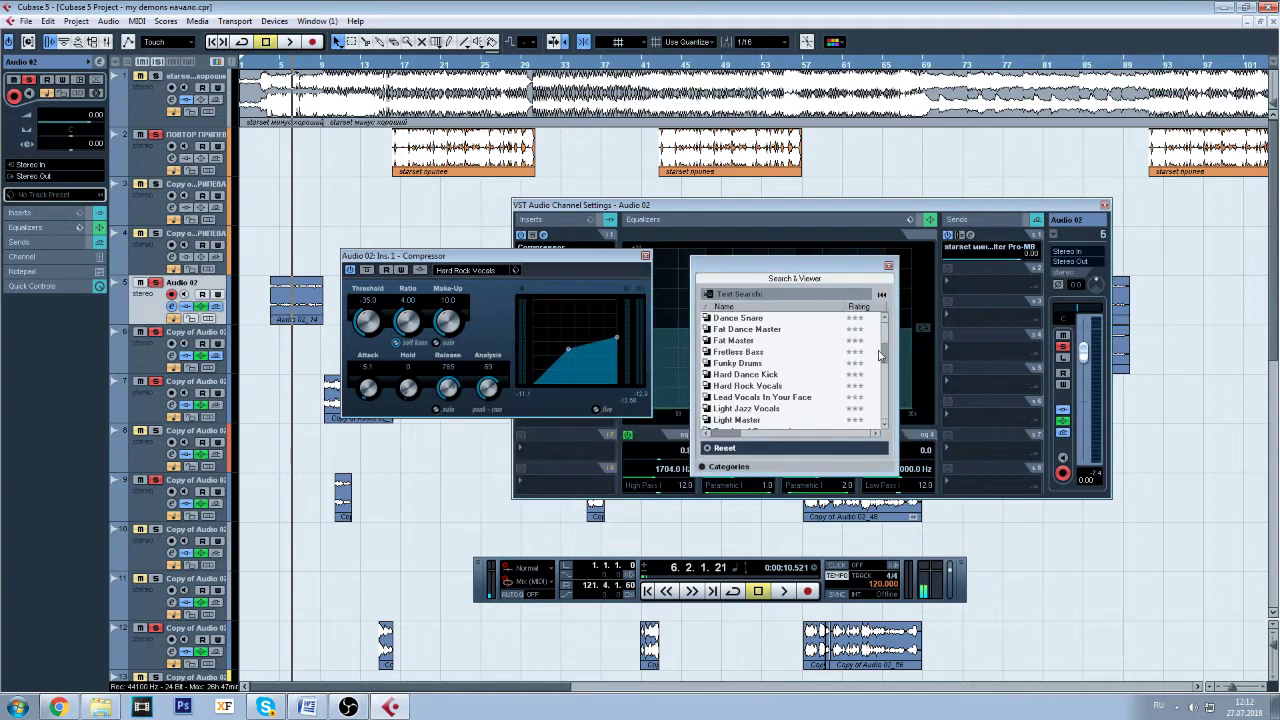
{"action": "left_click_drag", "start_coordinate": [885, 355], "coordinate": [884, 360]}
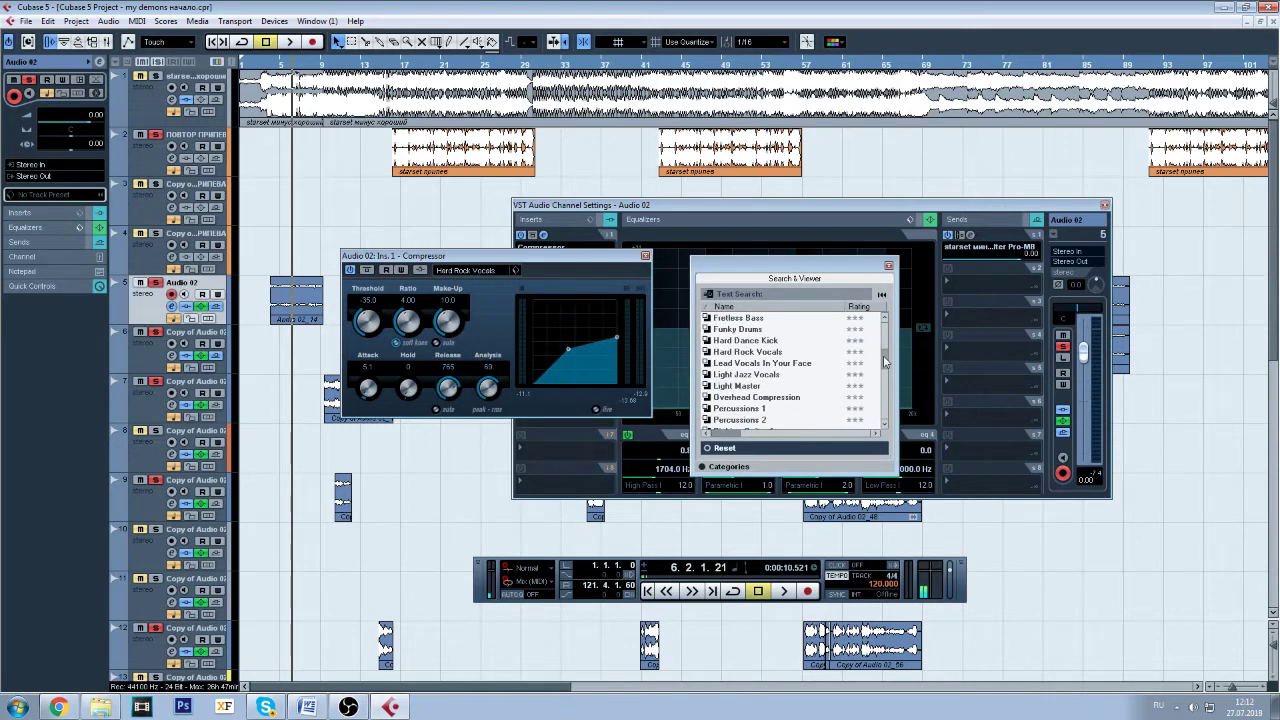
{"action": "scroll", "coordinate": [883, 355], "scroll_direction": "down", "scroll_amount": 2}
{"action": "scroll", "coordinate": [884, 356], "scroll_direction": "up", "scroll_amount": 5}
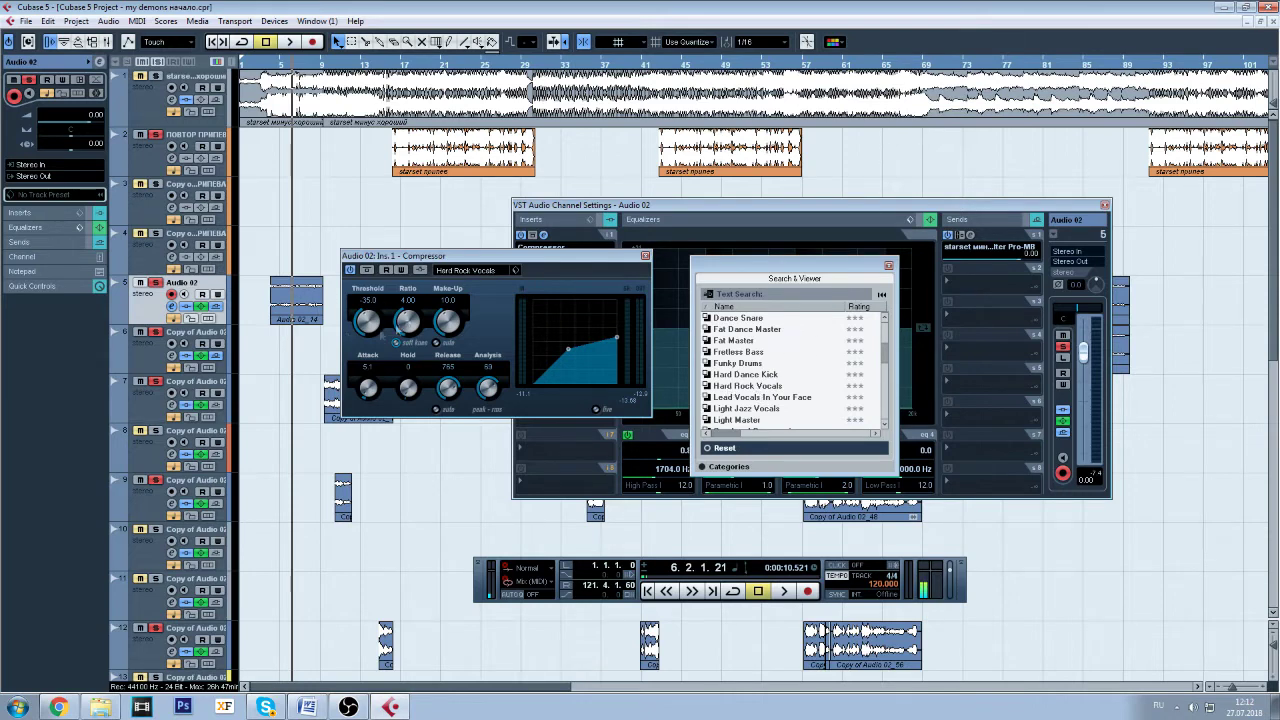
{"action": "left_click", "coordinate": [889, 268]}
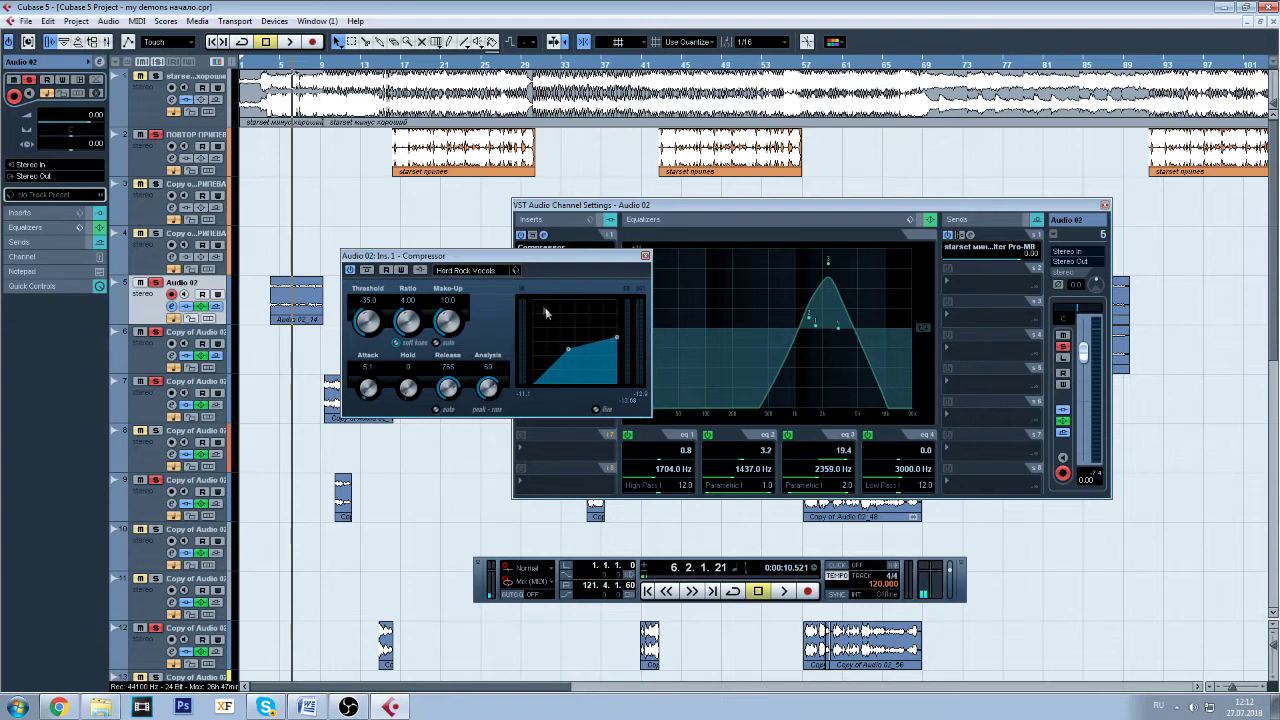
{"action": "left_click", "coordinate": [645, 258]}
- Bypass the equalizer and switch off the StereoDelay, Gate and Distortion inserts on Audio 02, and audition the vocal from bar 3
{"action": "left_click", "coordinate": [268, 70]}
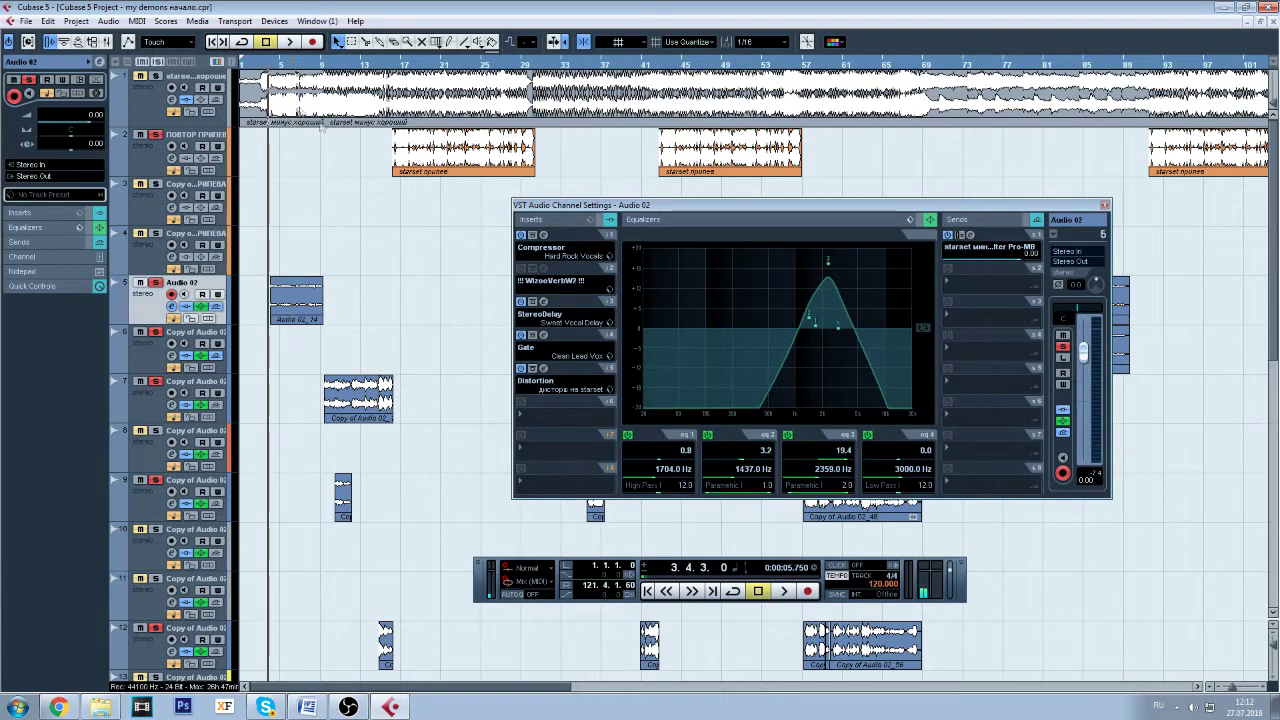
{"action": "left_click", "coordinate": [521, 301]}
{"action": "left_click", "coordinate": [521, 334]}
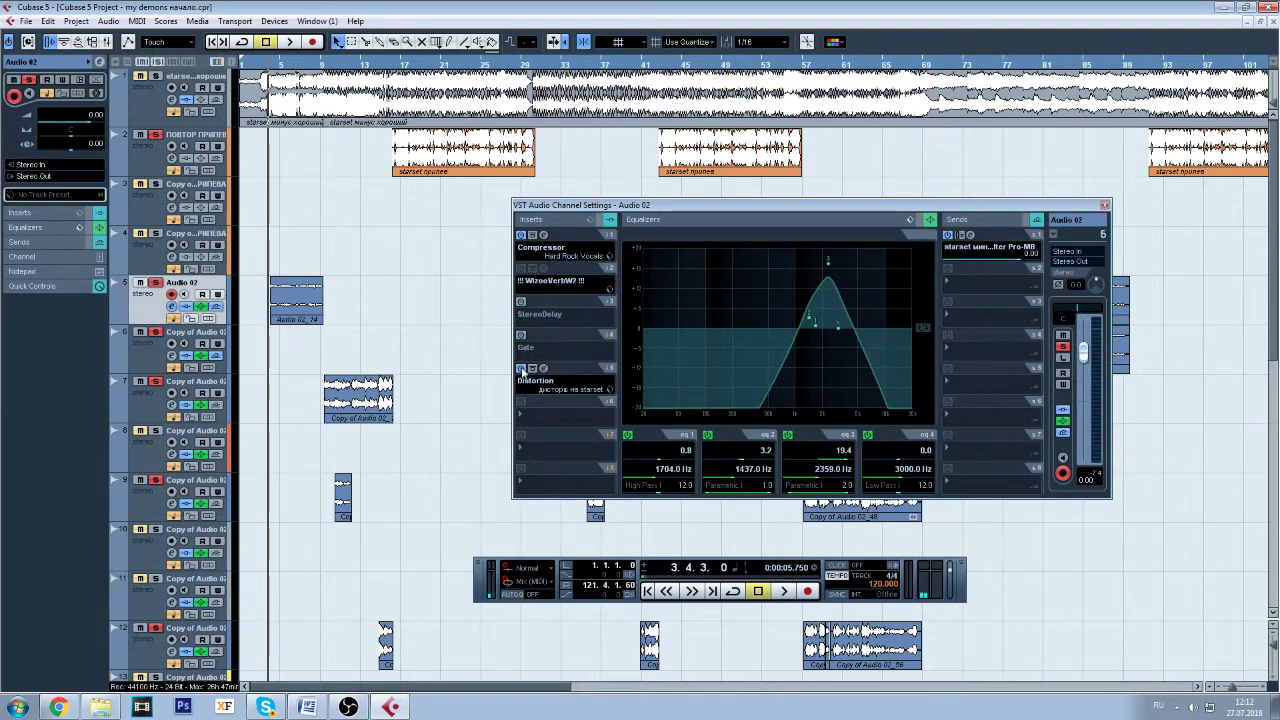
{"action": "left_click", "coordinate": [521, 368]}
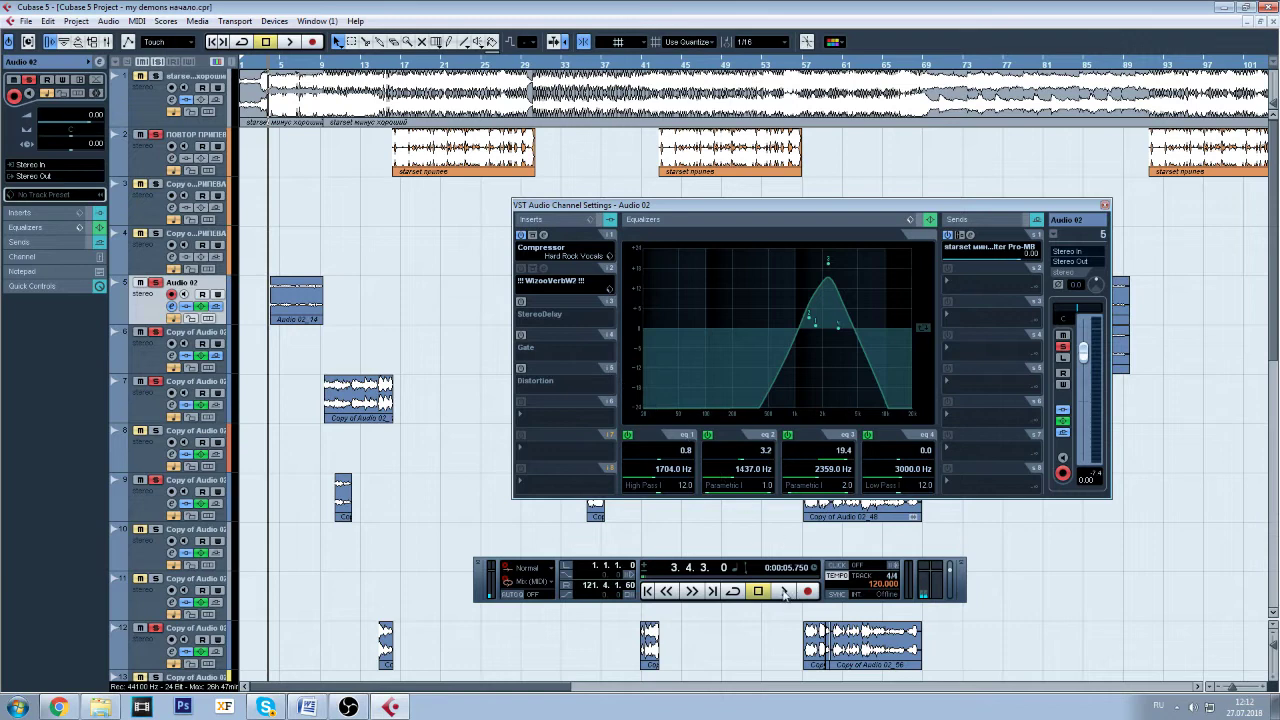
{"action": "left_click", "coordinate": [920, 220]}
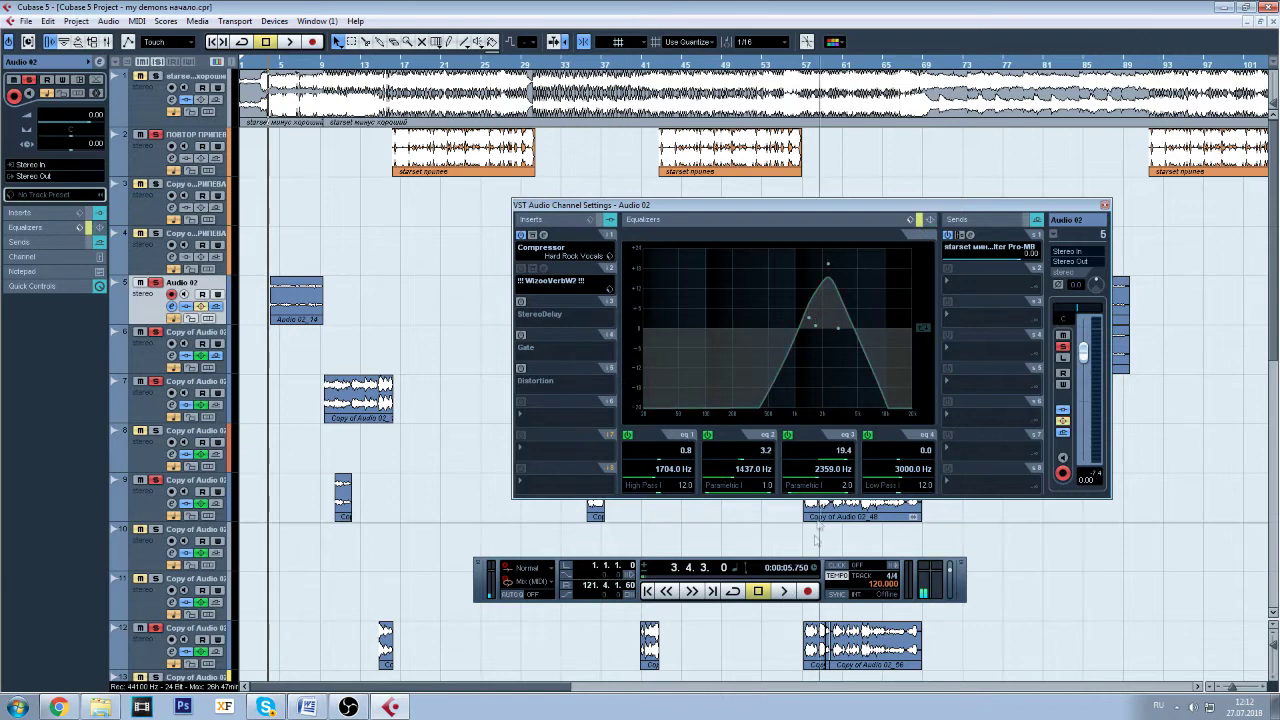
{"action": "left_click", "coordinate": [784, 592]}
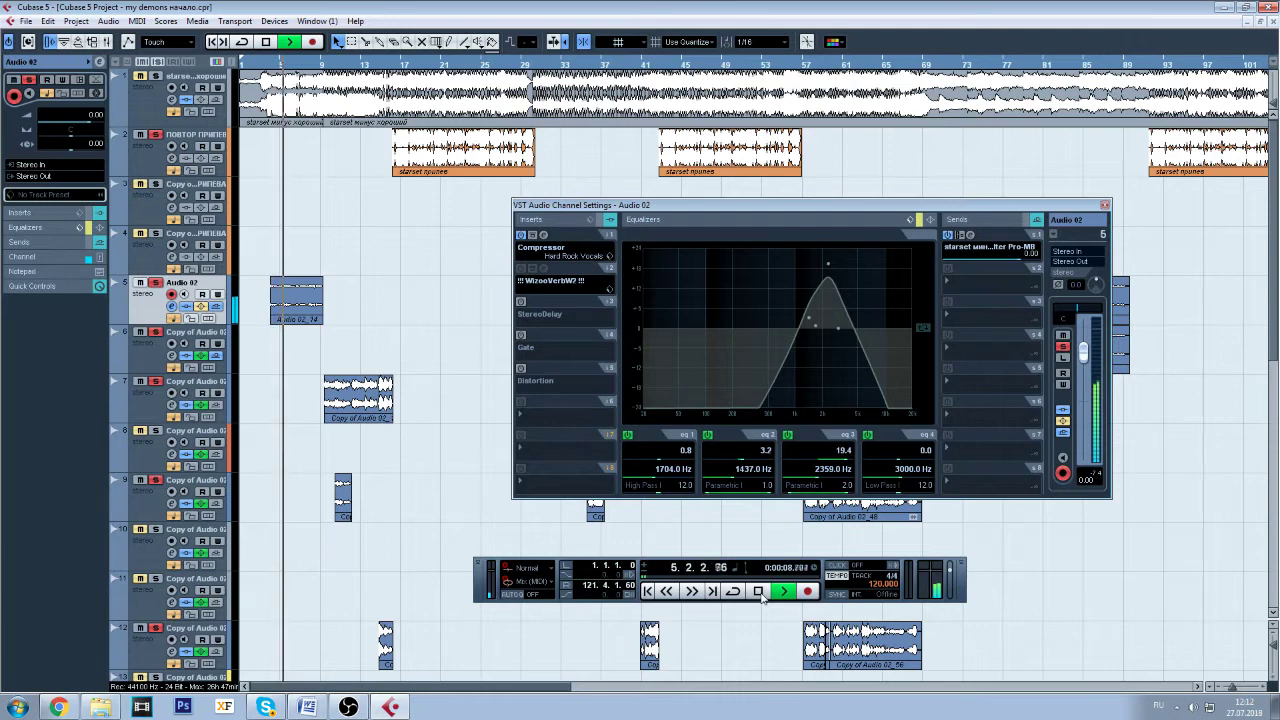
{"action": "left_click", "coordinate": [759, 592]}
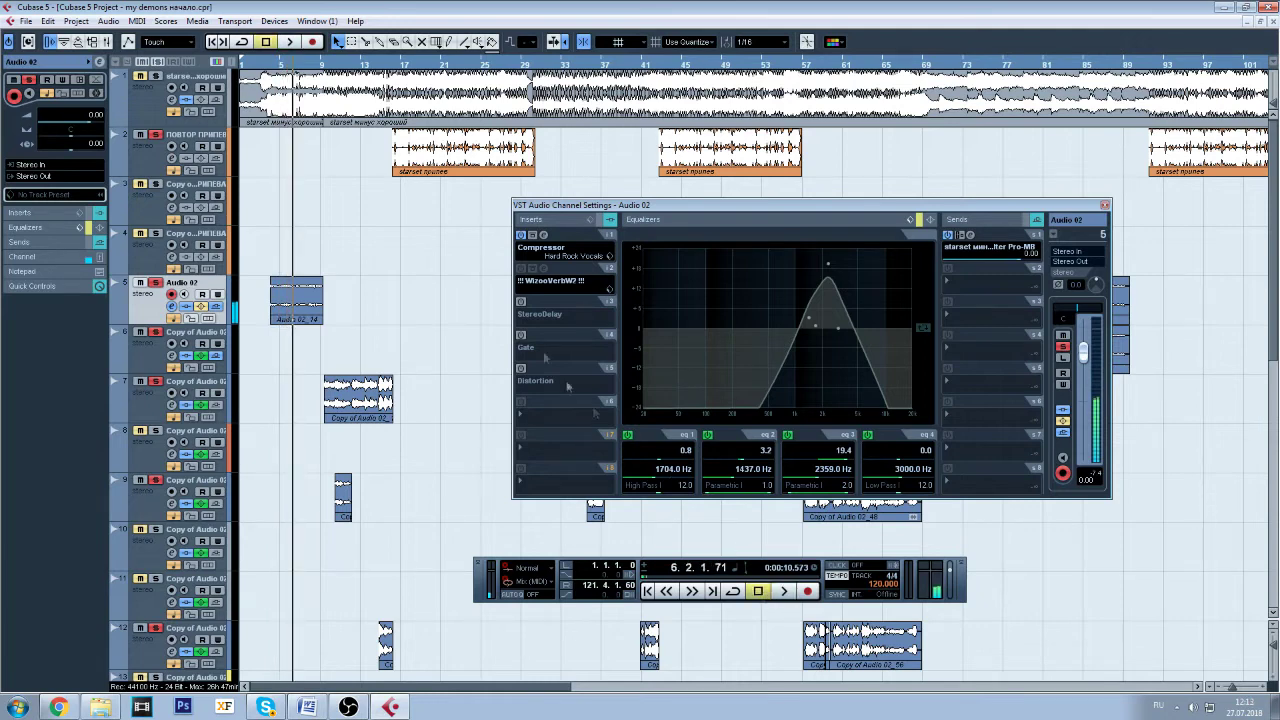
- Switch off the Compressor insert as well and play the unprocessed vocal from bar 3 for comparison
{"action": "left_click", "coordinate": [521, 234]}
{"action": "left_click", "coordinate": [267, 64]}
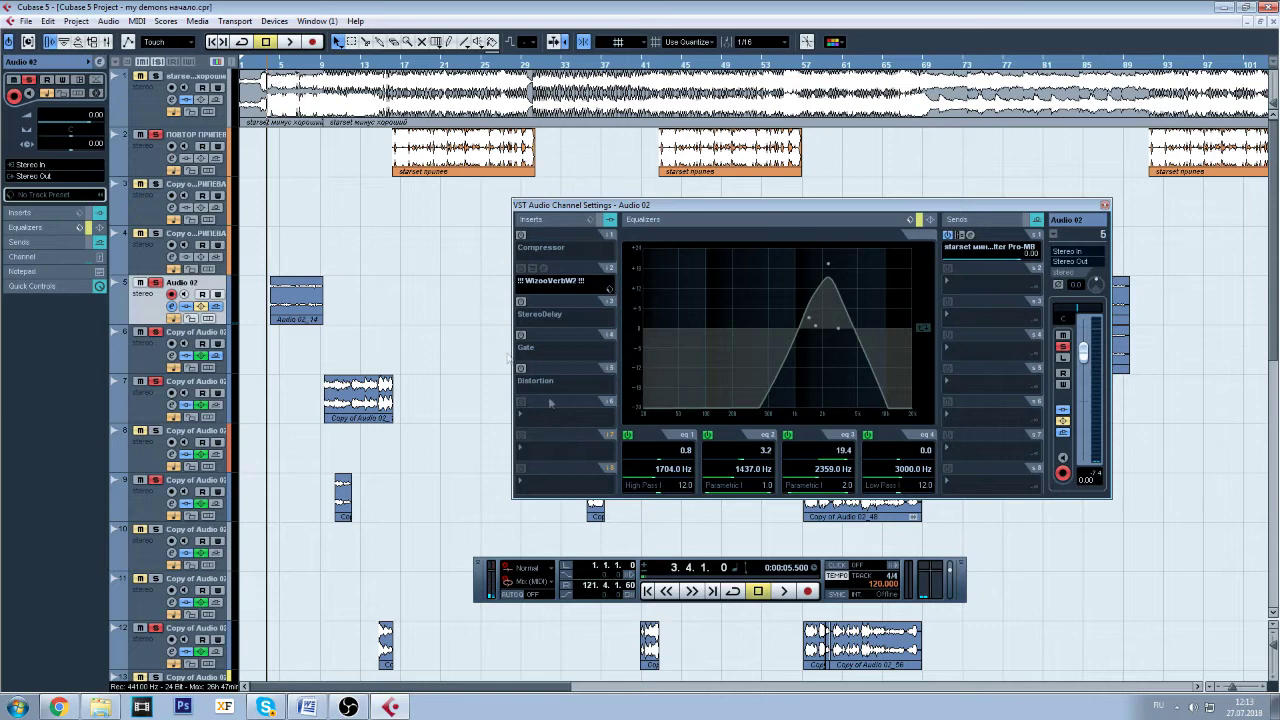
{"action": "left_click", "coordinate": [782, 591]}
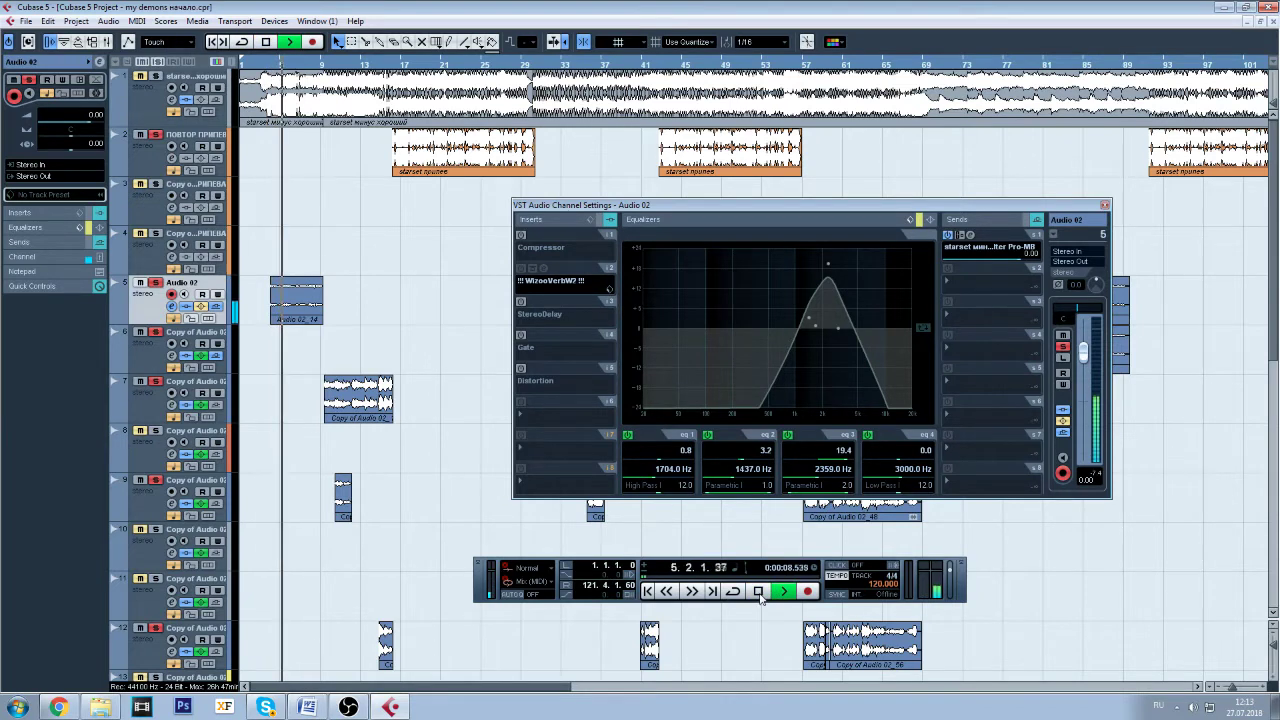
{"action": "left_click", "coordinate": [759, 592]}
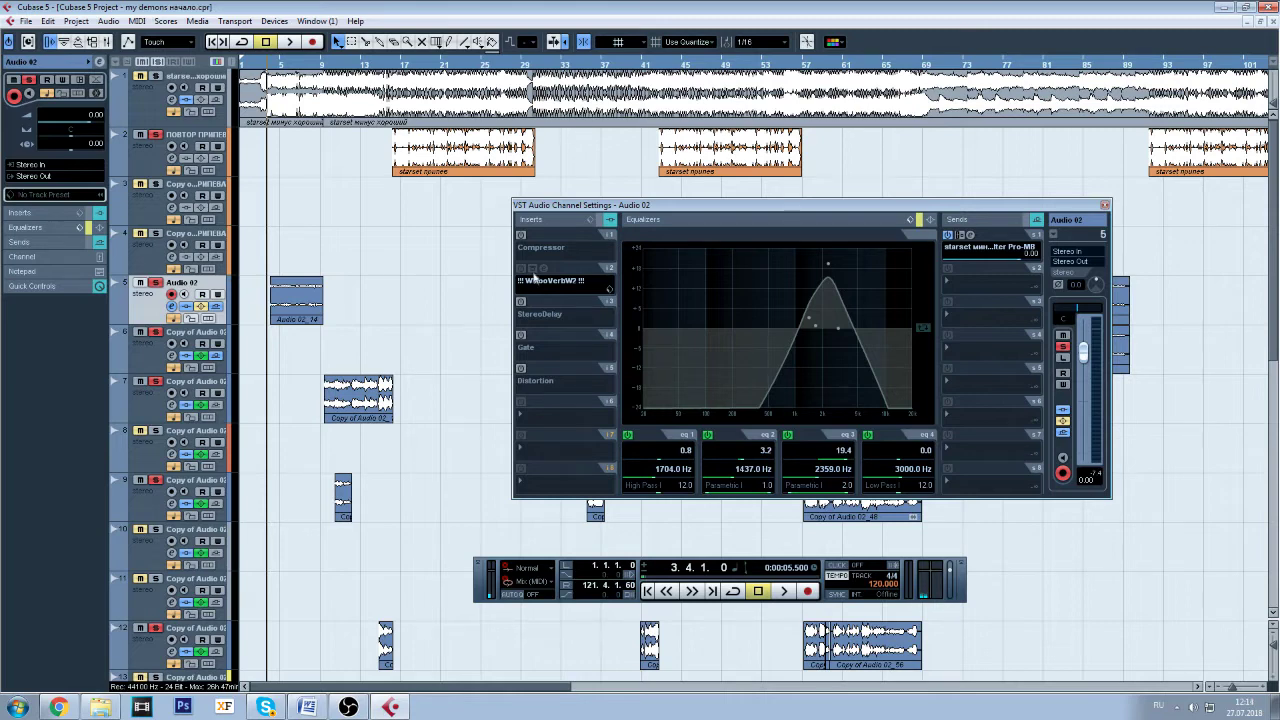
- Turn the Compressor insert and the equalizer of Audio 02 back on, and open the equalizer preset list
{"action": "left_click", "coordinate": [520, 236]}
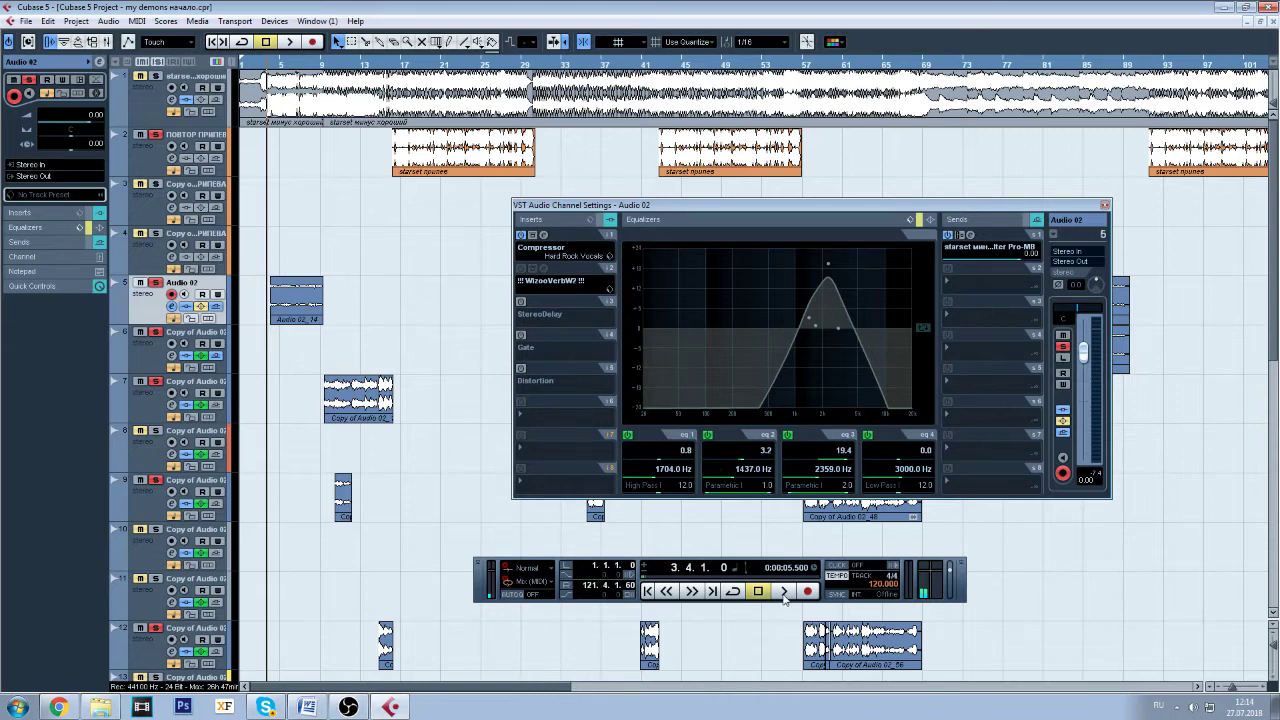
{"action": "left_click", "coordinate": [928, 220]}
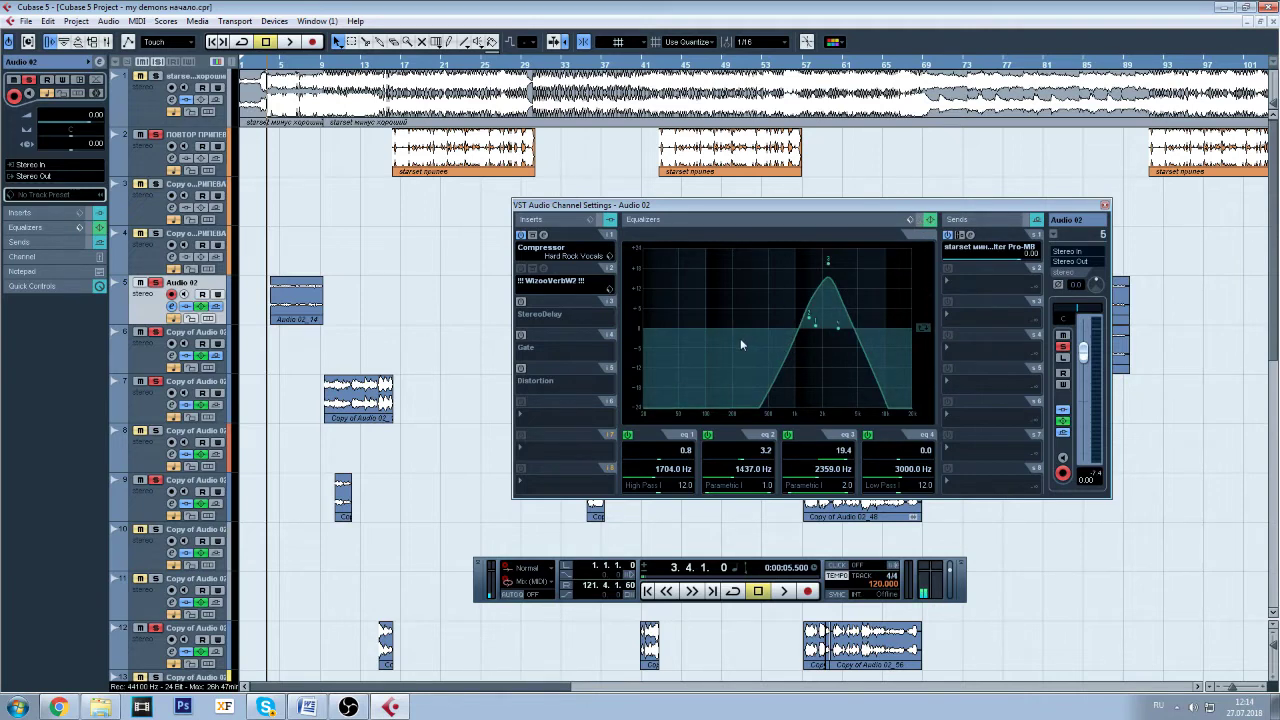
{"action": "left_click", "coordinate": [910, 219]}
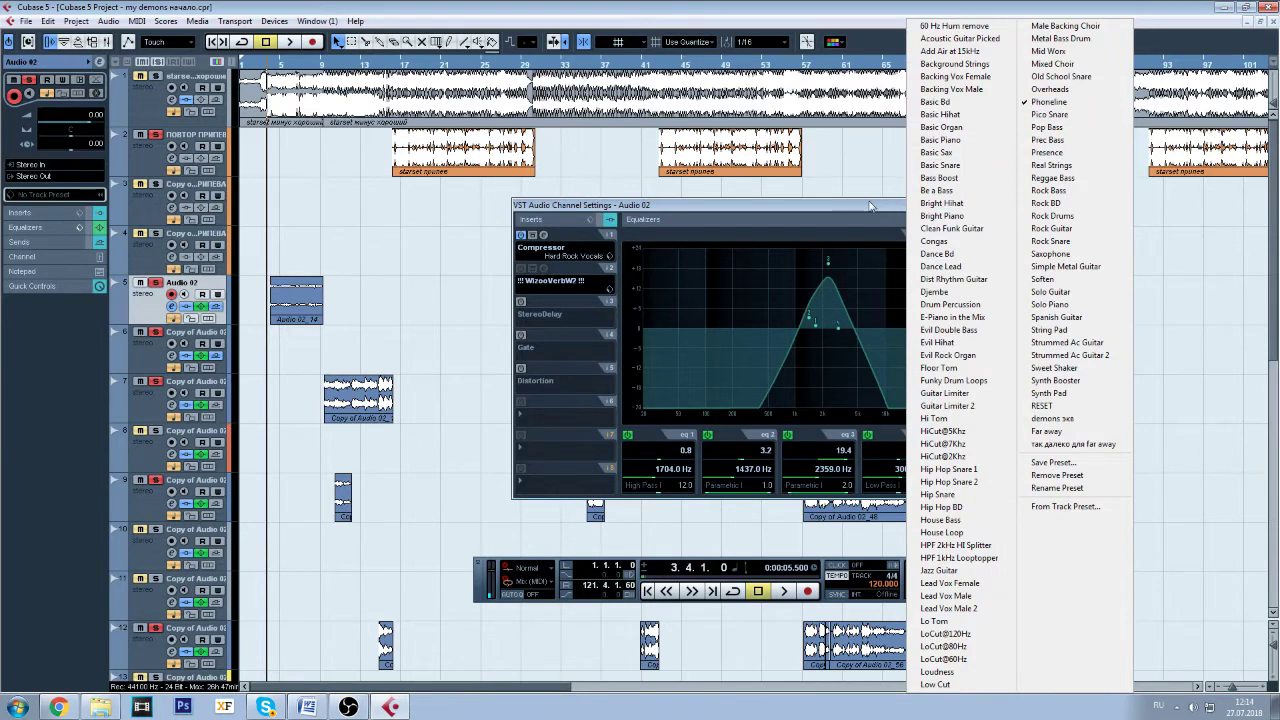
- Close the equalizer preset list, turn the StereoDelay insert on Audio 02 back on, and audition the vocal from bar 3
{"action": "left_click", "coordinate": [870, 206]}
{"action": "left_click", "coordinate": [520, 302]}
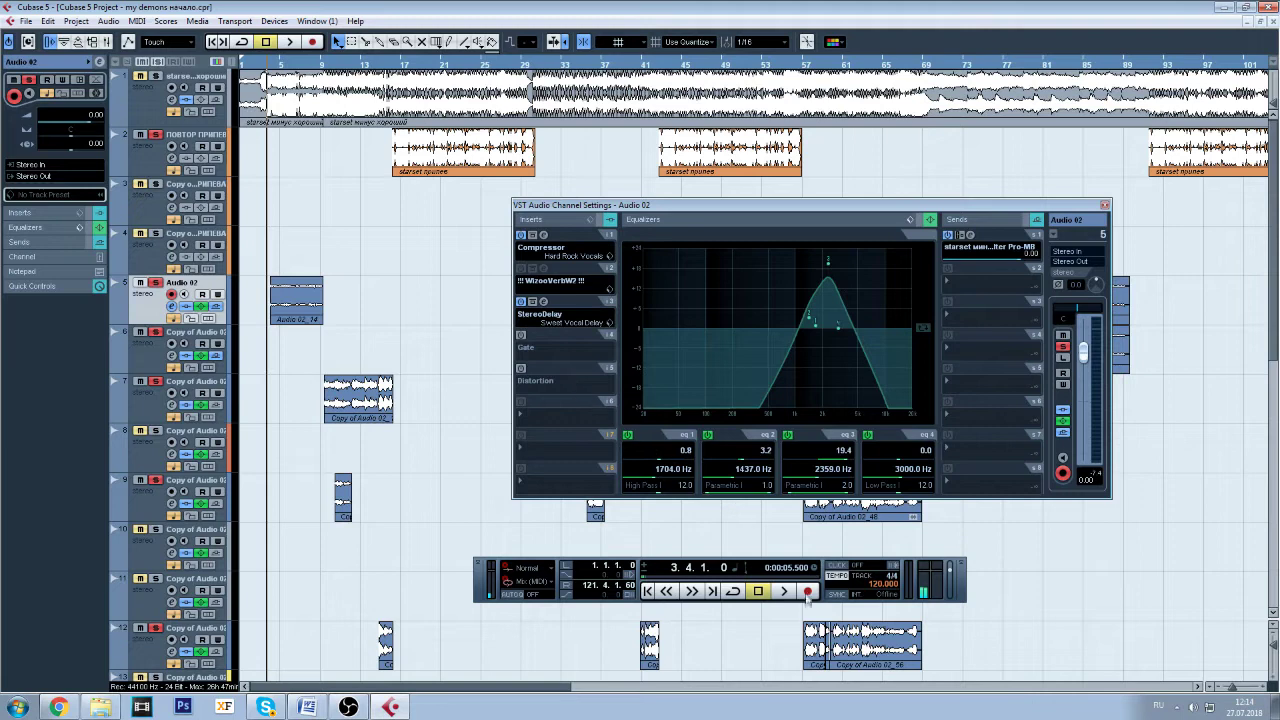
{"action": "left_click", "coordinate": [785, 591]}
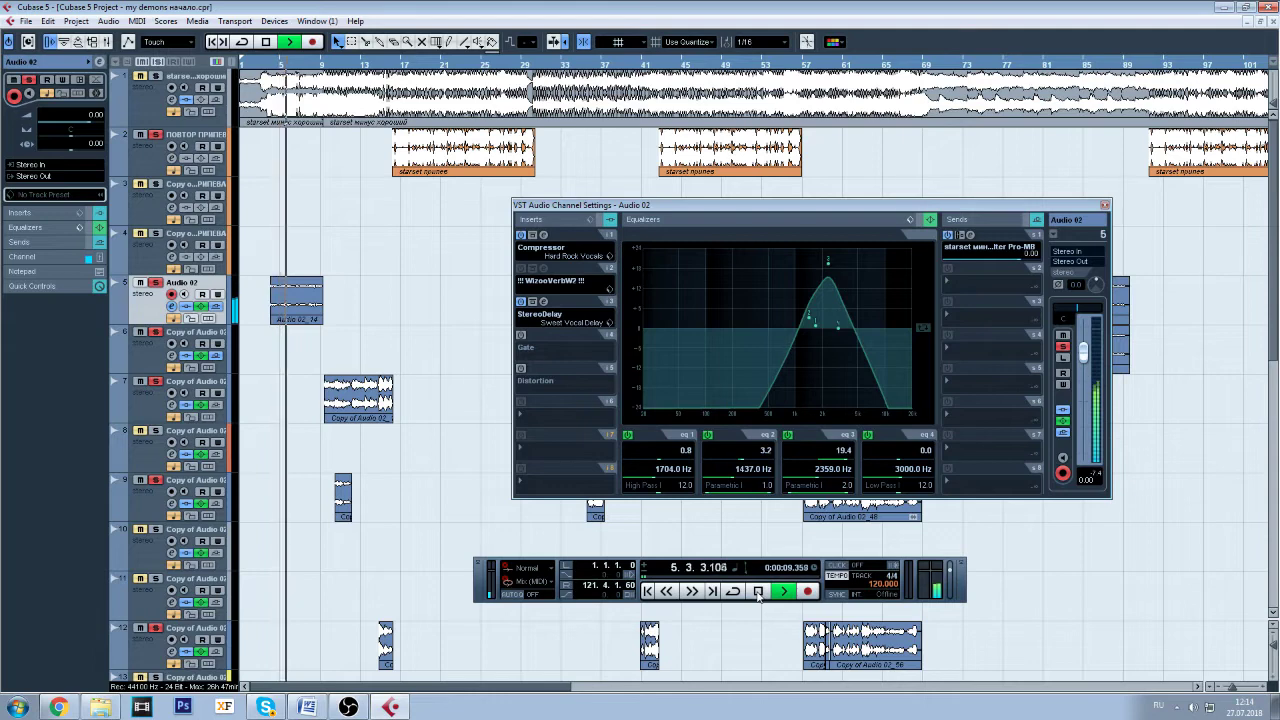
{"action": "left_click", "coordinate": [758, 591]}
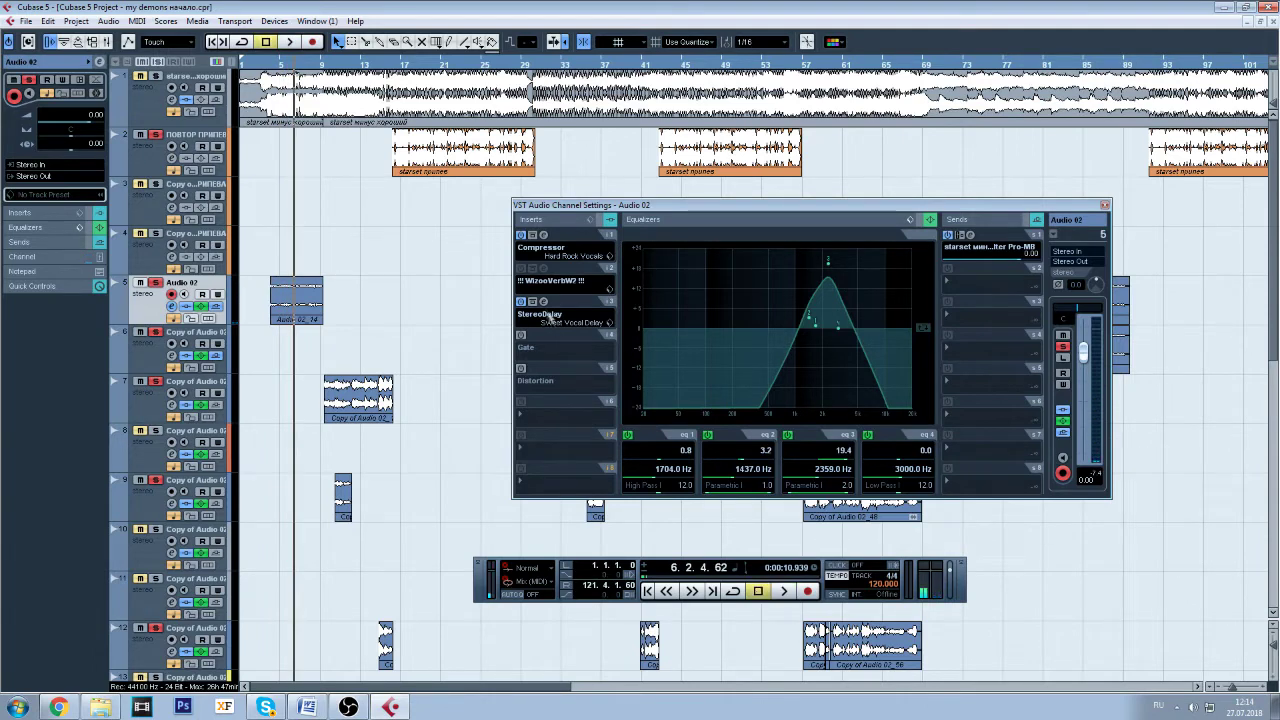
- Examine the StereoDelay insert's settings with the Sweet Vocal Delay preset, and close its window
{"action": "left_click", "coordinate": [543, 301]}
{"action": "left_click_drag", "start_coordinate": [560, 457], "coordinate": [397, 357]}
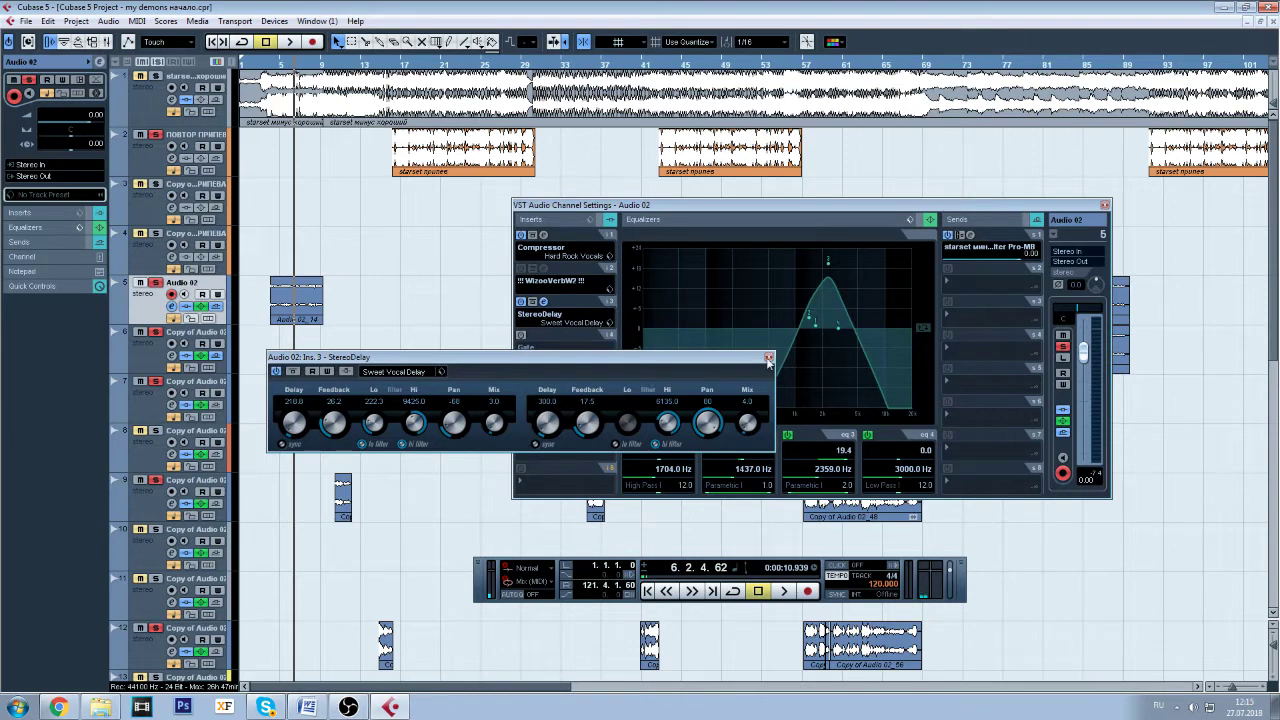
{"action": "left_click", "coordinate": [543, 301]}
- Turn the Gate insert with the Clean Lead Vox preset back on and display its settings over the channel window
{"action": "left_click", "coordinate": [522, 337]}
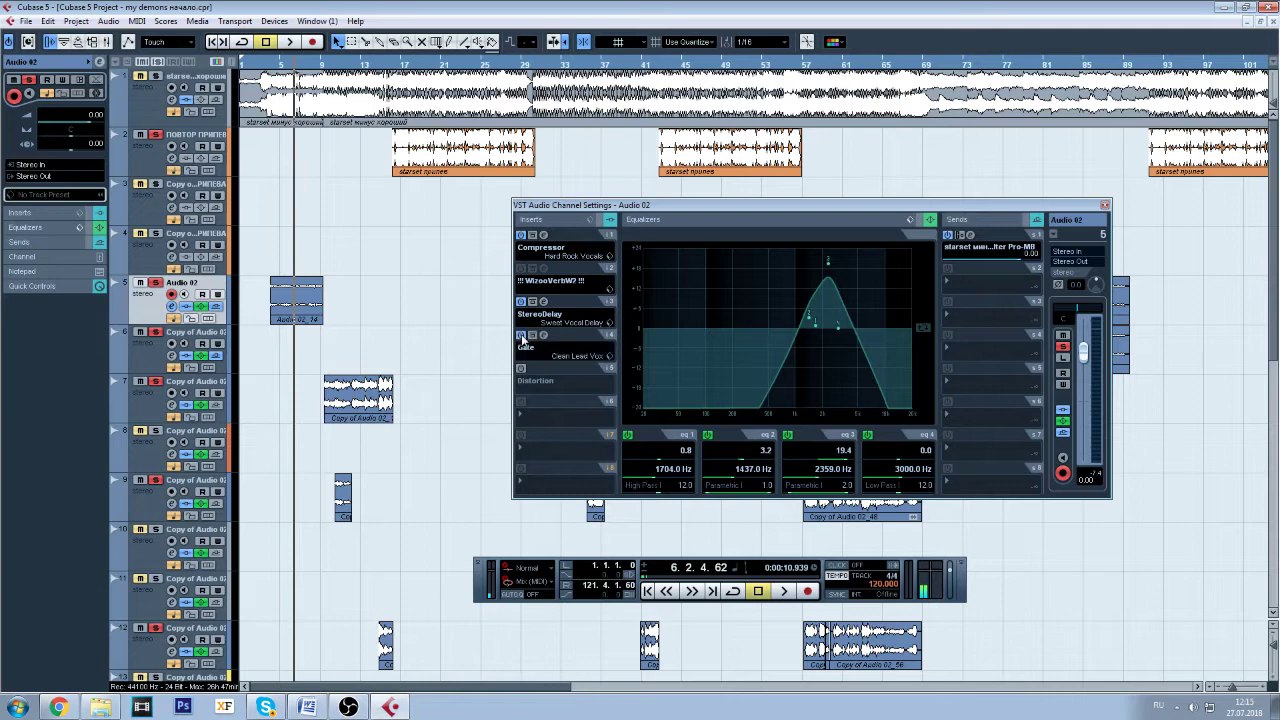
{"action": "left_click", "coordinate": [543, 335]}
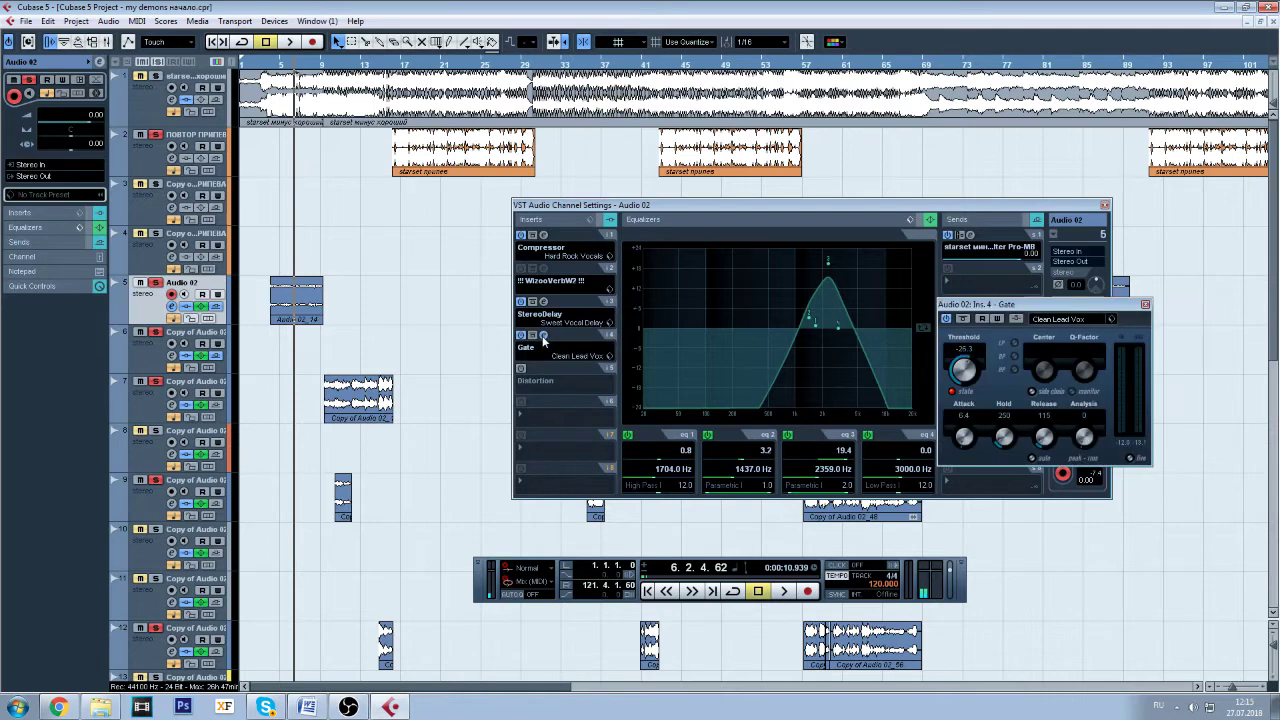
{"action": "left_click_drag", "start_coordinate": [983, 305], "coordinate": [600, 297]}
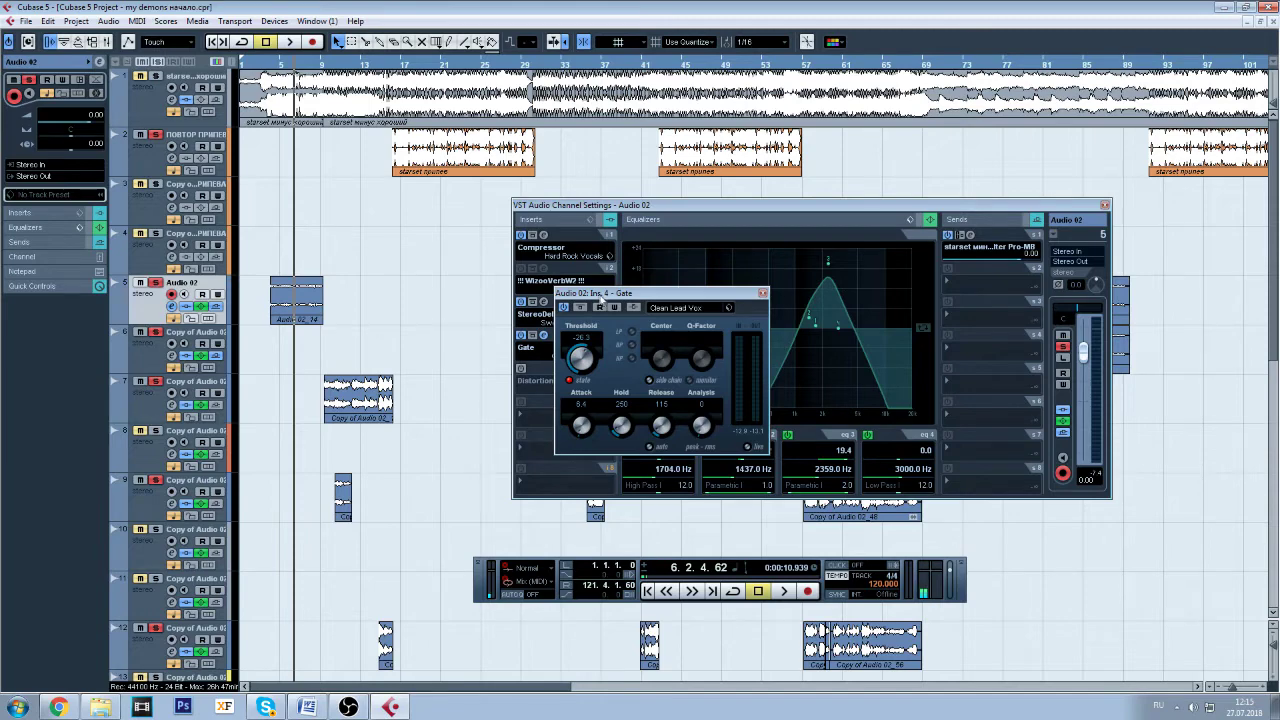
- Enlarge the Audio 02 clip in the project view and place the playhead at the pause in the vocal, at 6.3.3
{"action": "left_click_drag", "start_coordinate": [1236, 688], "coordinate": [1241, 690]}
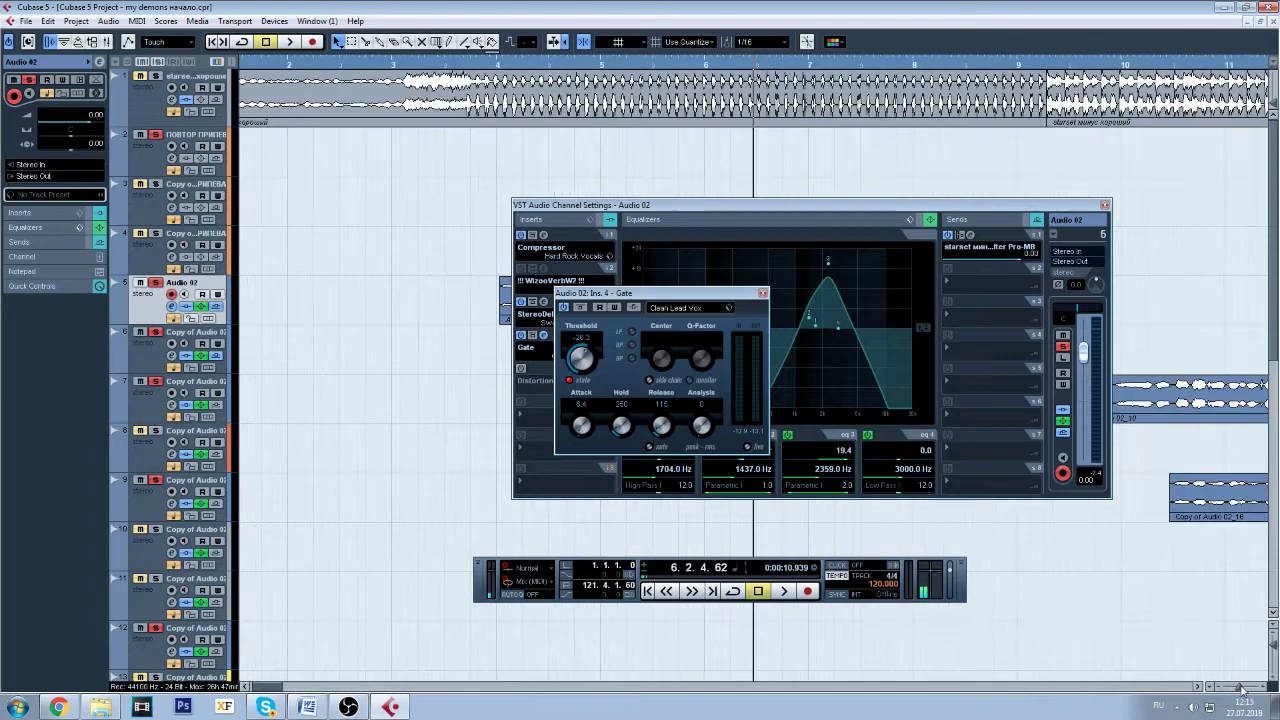
{"action": "left_click_drag", "start_coordinate": [575, 206], "coordinate": [778, 210]}
{"action": "left_click_drag", "start_coordinate": [614, 300], "coordinate": [663, 357]}
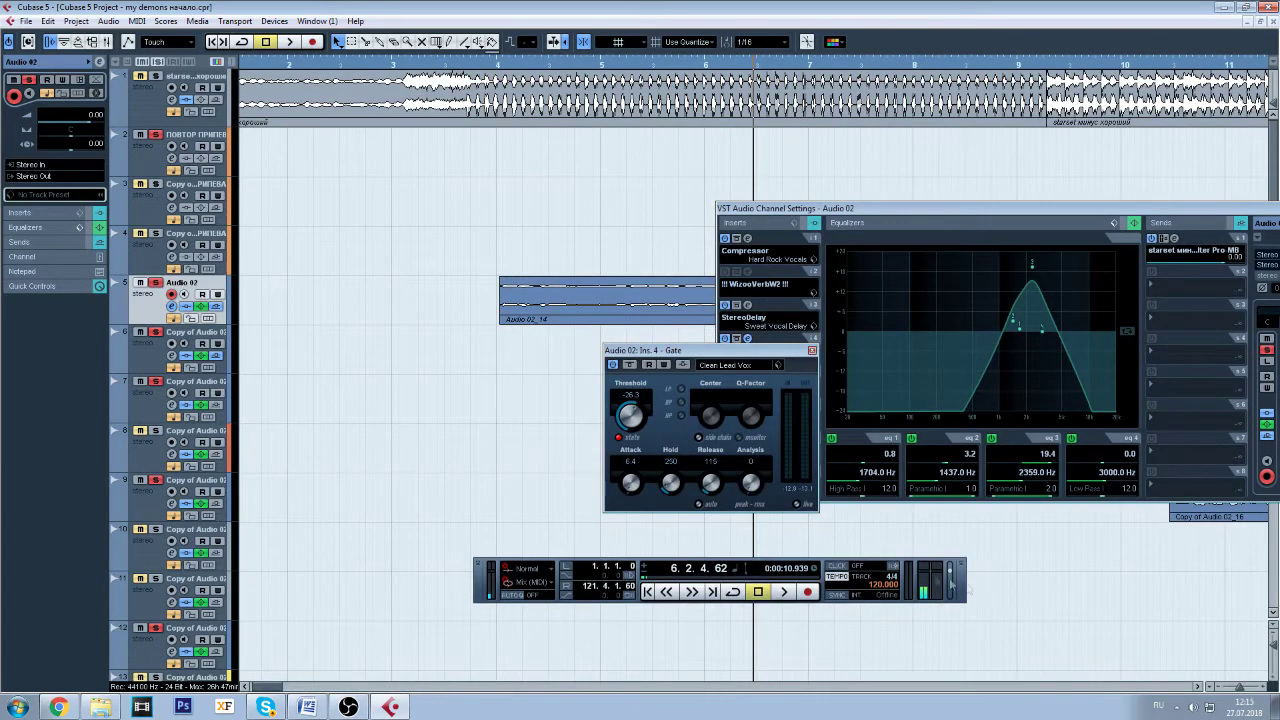
{"action": "left_click_drag", "start_coordinate": [1242, 690], "coordinate": [1243, 692]}
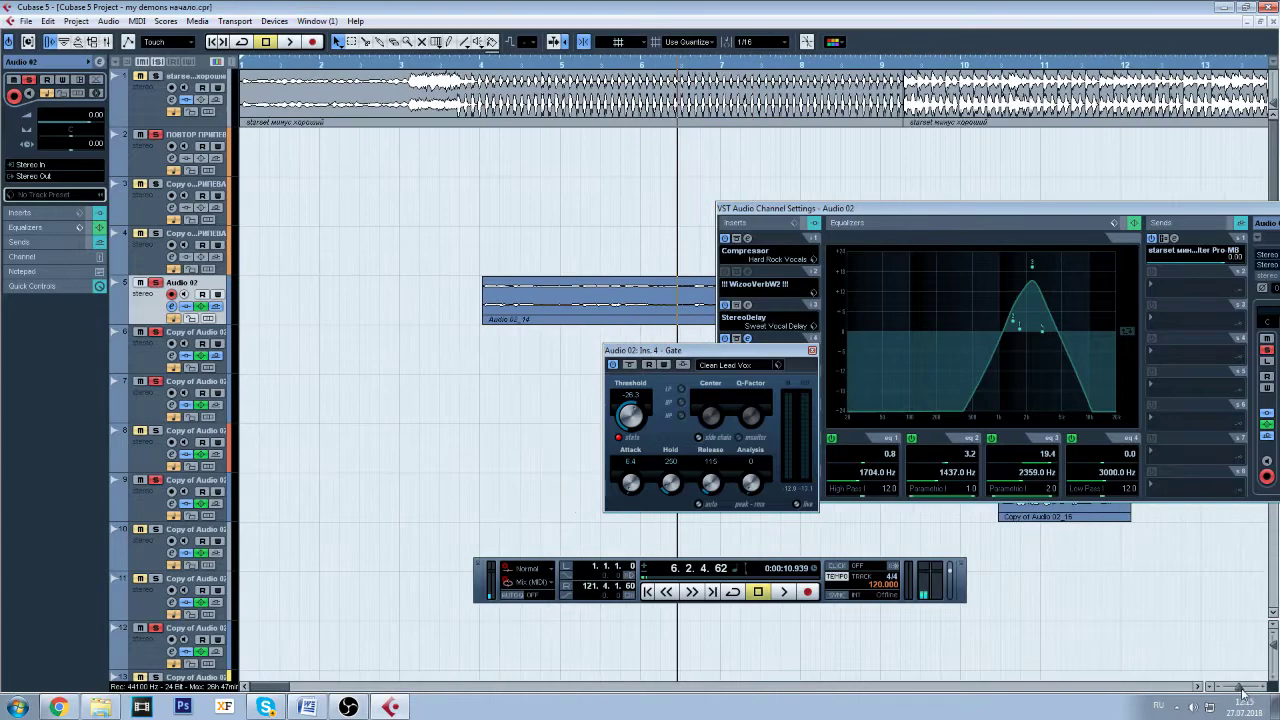
{"action": "left_click", "coordinate": [1274, 650]}
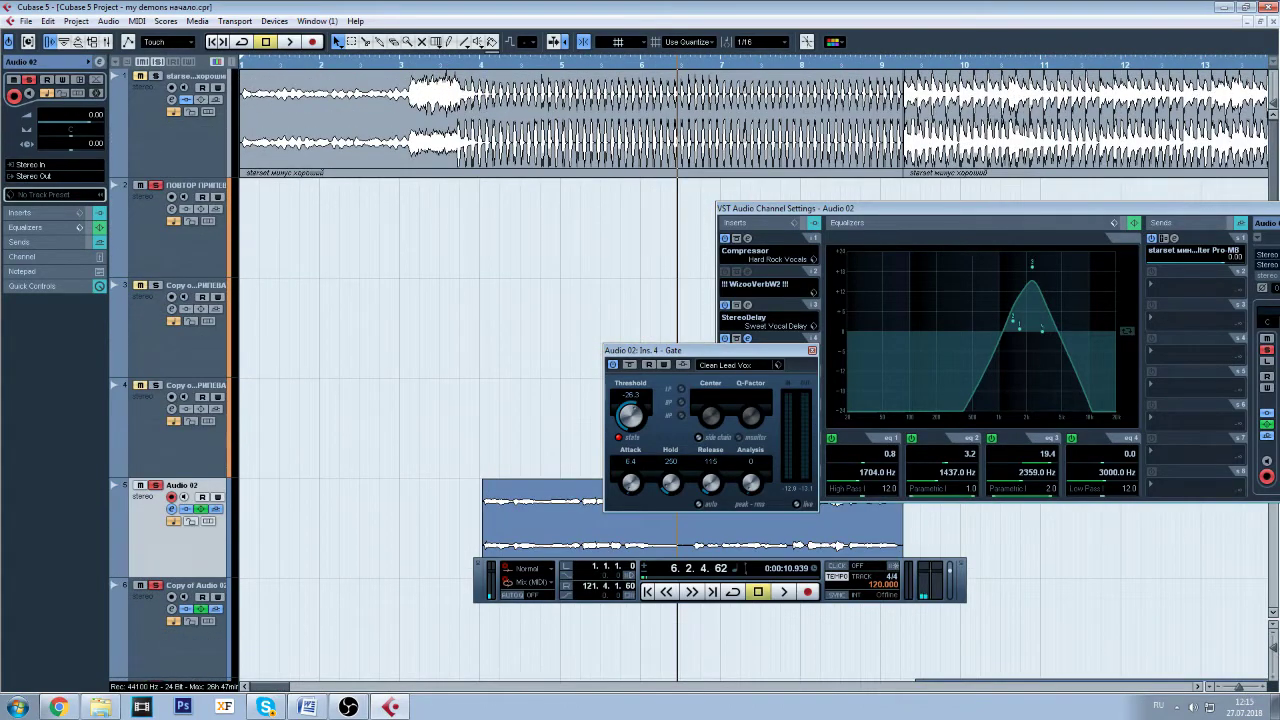
{"action": "scroll", "coordinate": [650, 240], "scroll_direction": "down", "scroll_amount": 3}
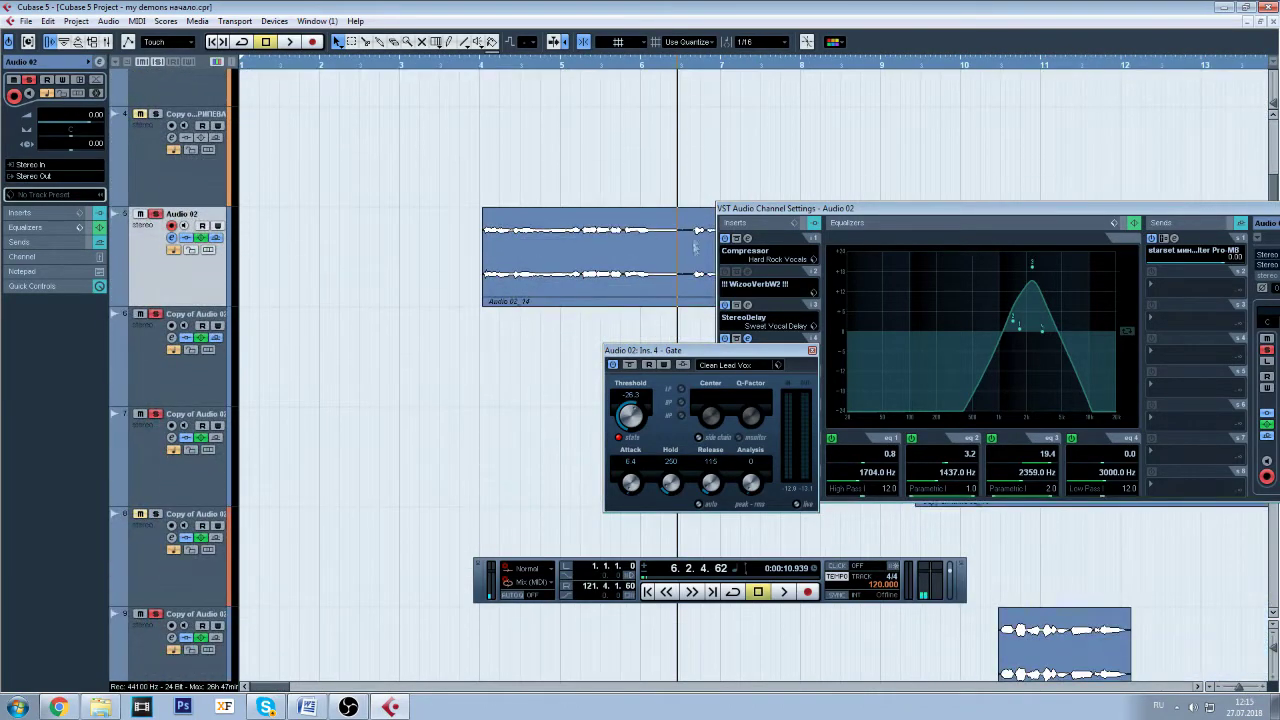
{"action": "left_click", "coordinate": [690, 66]}
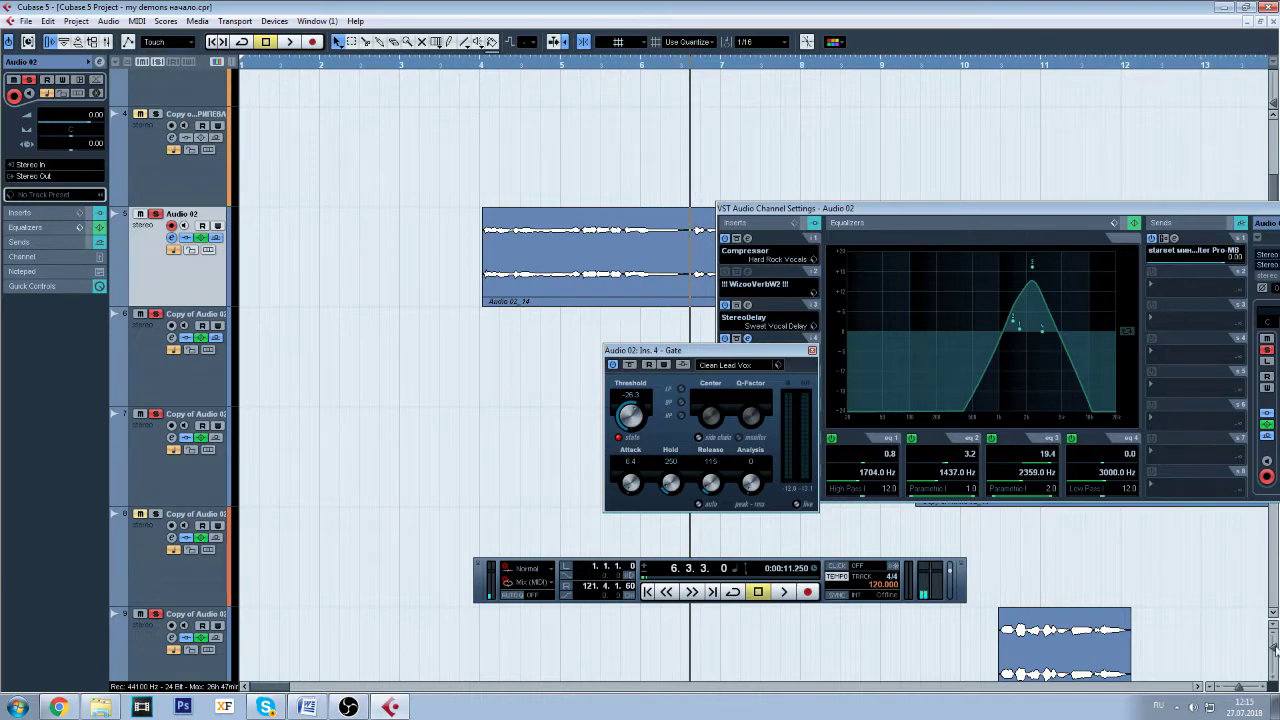
{"action": "left_click_drag", "start_coordinate": [1274, 648], "coordinate": [1275, 663]}
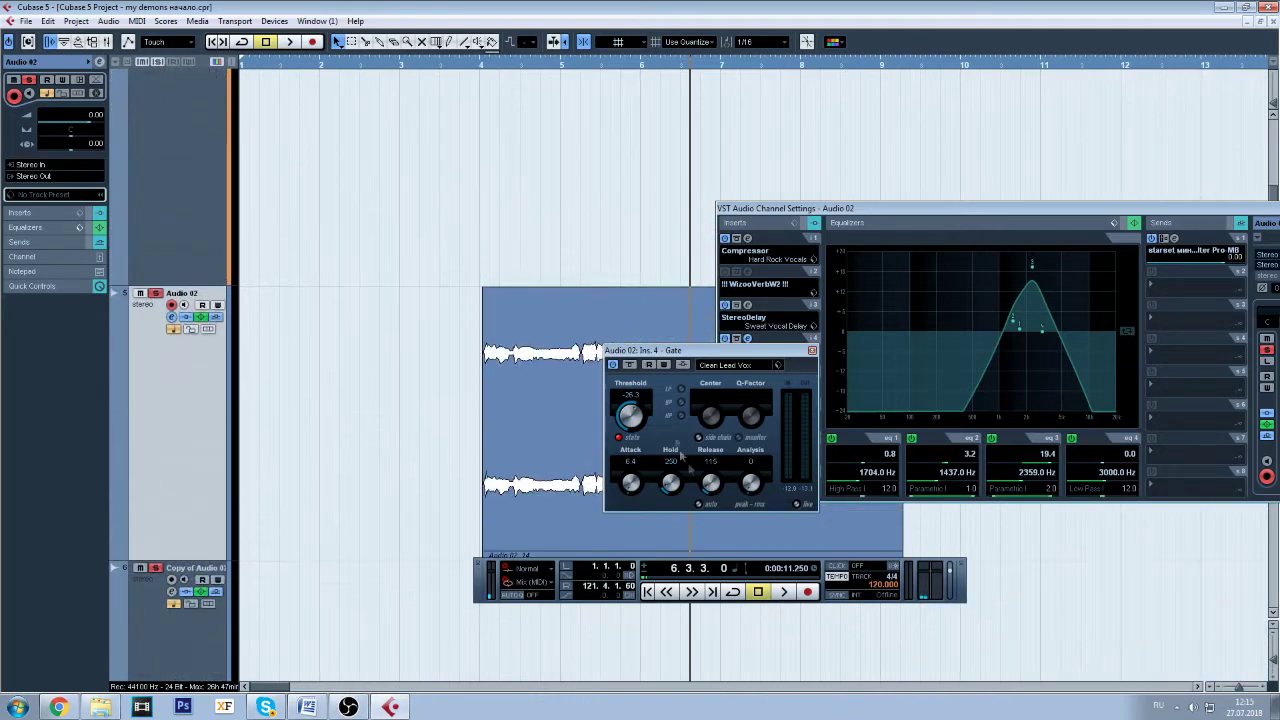
- Uncover the whole Audio 02 waveform by closing the channel settings and placing the Gate window beside the clip
{"action": "left_click_drag", "start_coordinate": [654, 352], "coordinate": [1090, 333]}
{"action": "left_click_drag", "start_coordinate": [821, 213], "coordinate": [1006, 20]}
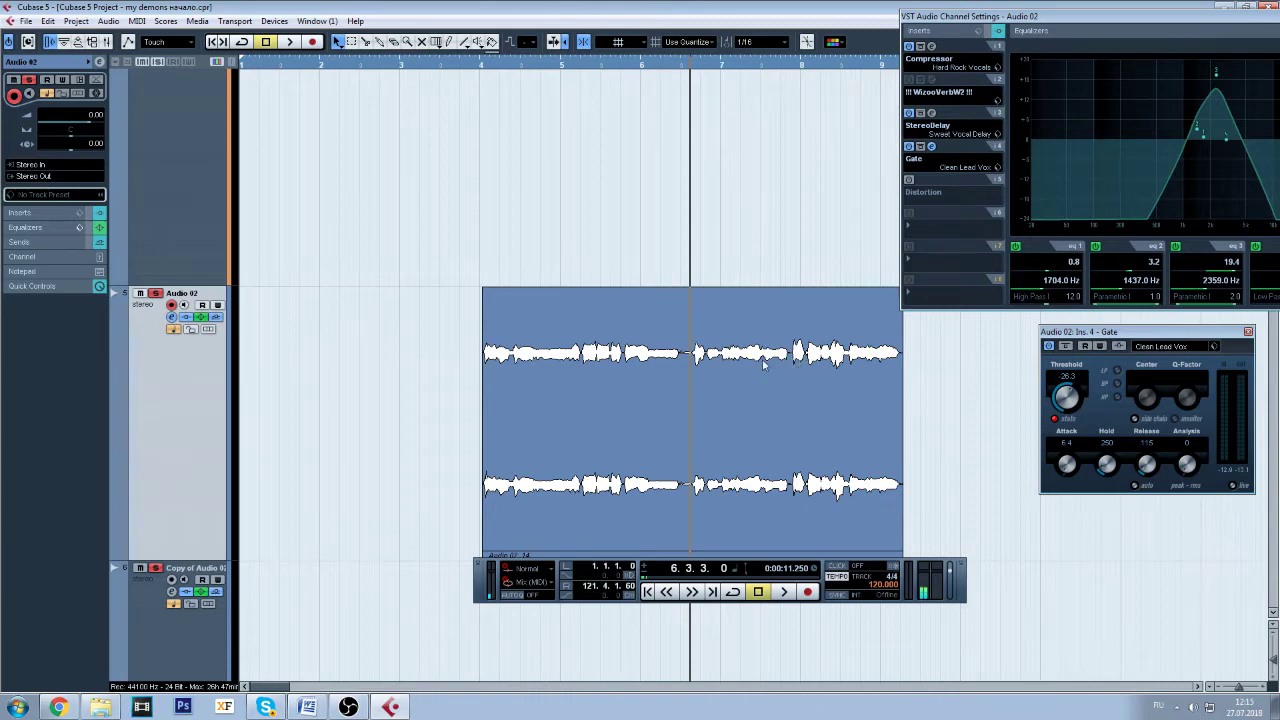
{"action": "left_click_drag", "start_coordinate": [1006, 18], "coordinate": [441, 130]}
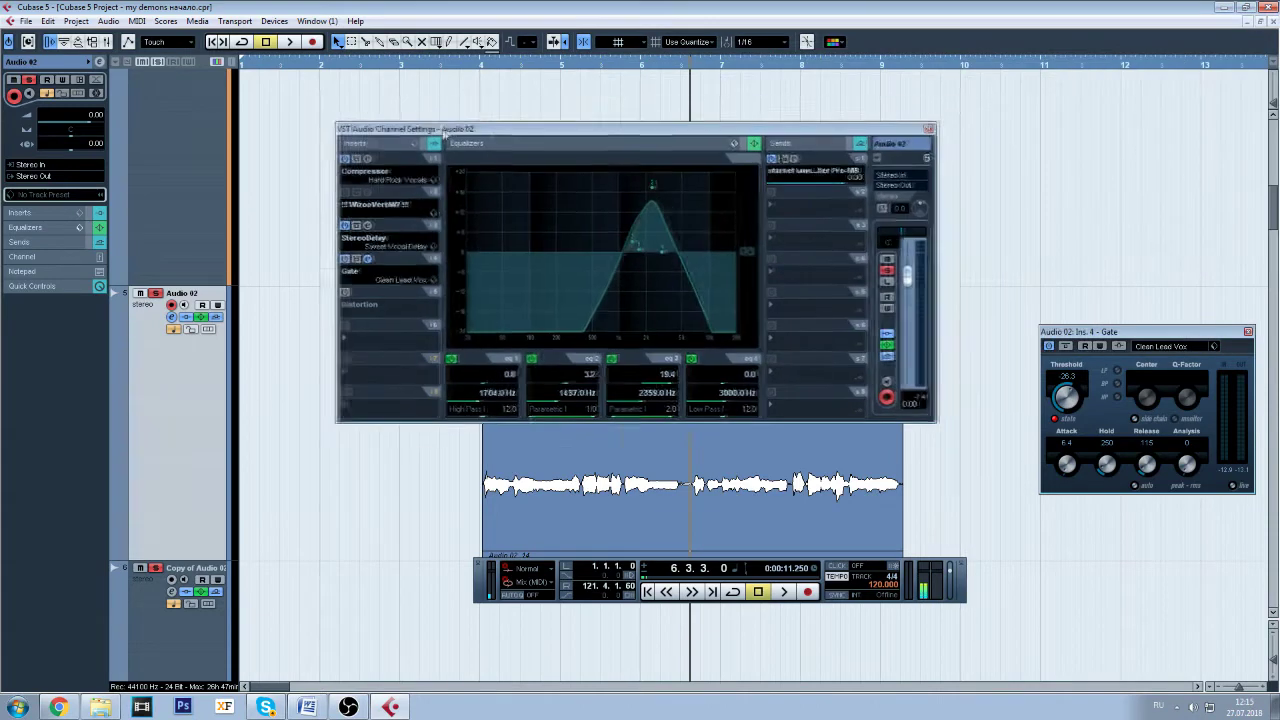
{"action": "left_click", "coordinate": [929, 128]}
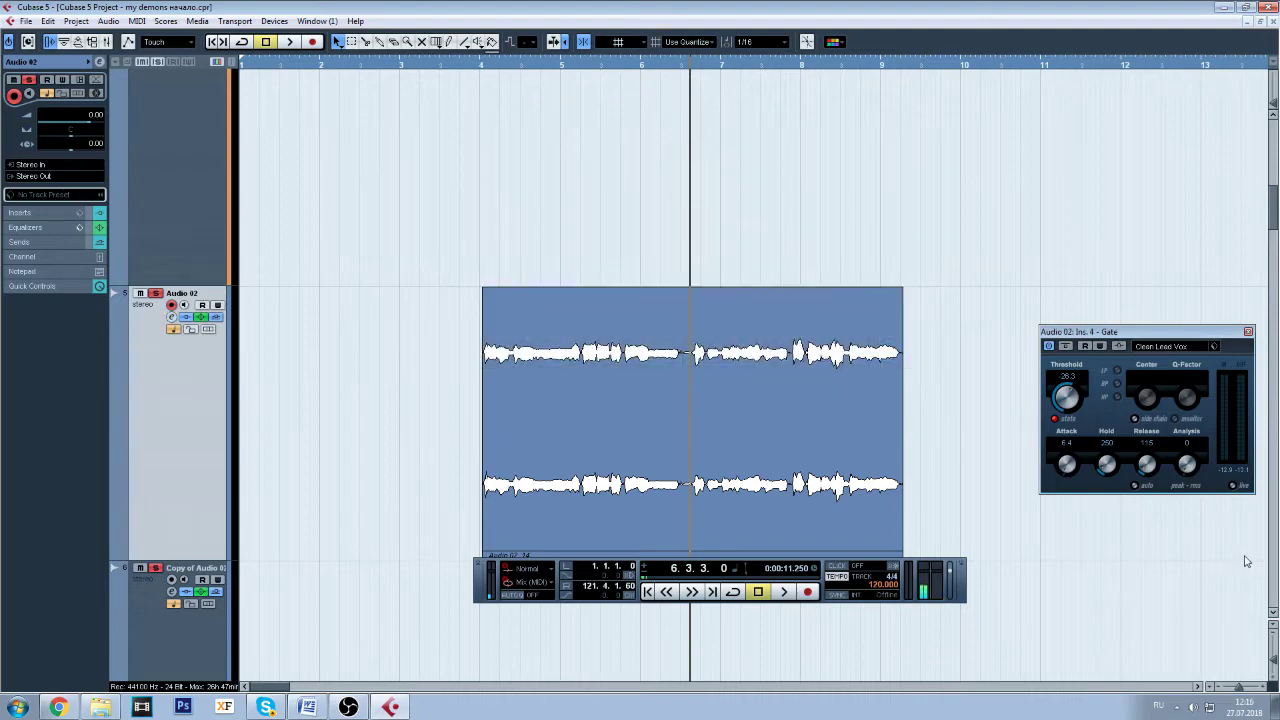
{"action": "left_click_drag", "start_coordinate": [1273, 655], "coordinate": [1240, 690]}
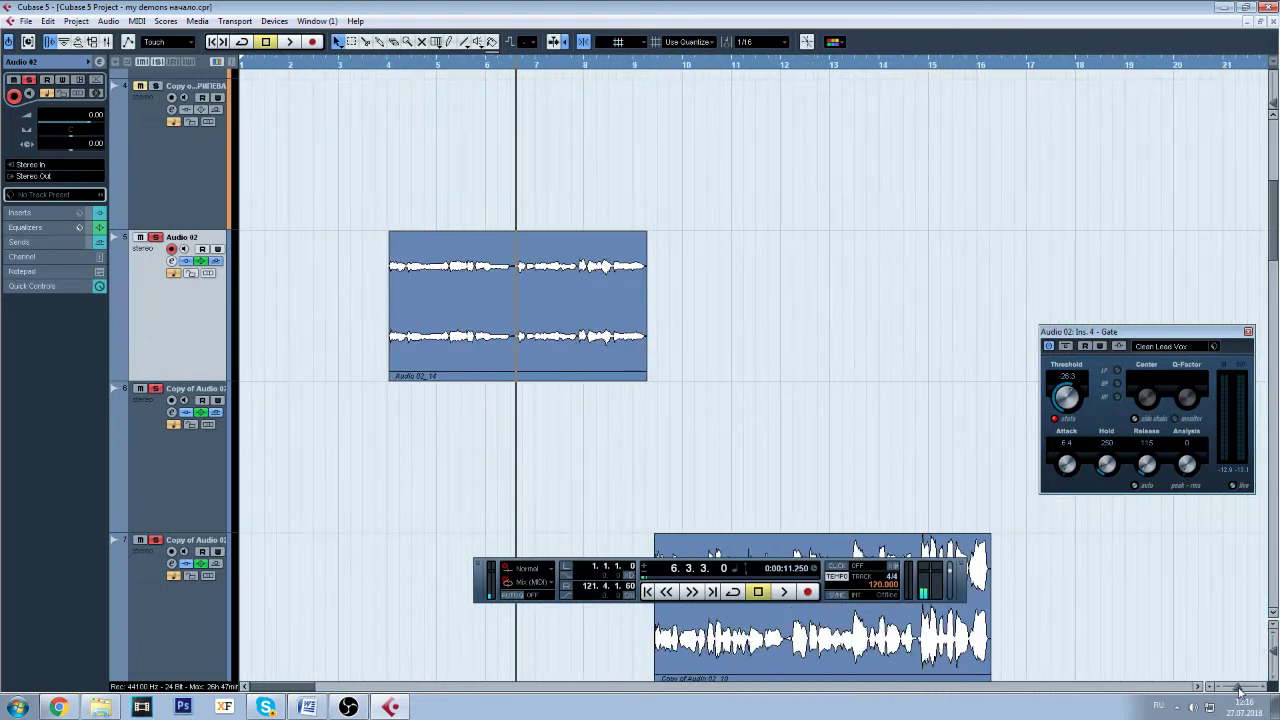
{"action": "left_click_drag", "start_coordinate": [1159, 338], "coordinate": [1007, 257]}
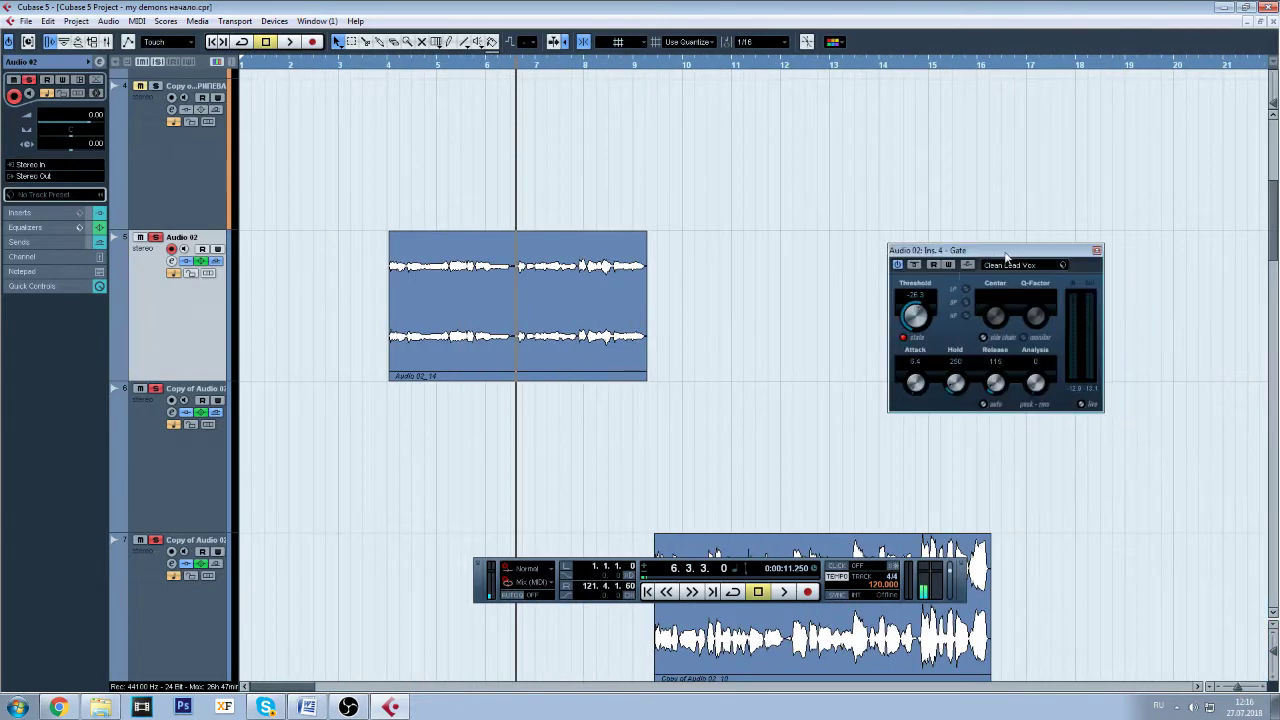
- Switch to OBS to check the running recording, and minimize it again
{"action": "left_click", "coordinate": [357, 710]}
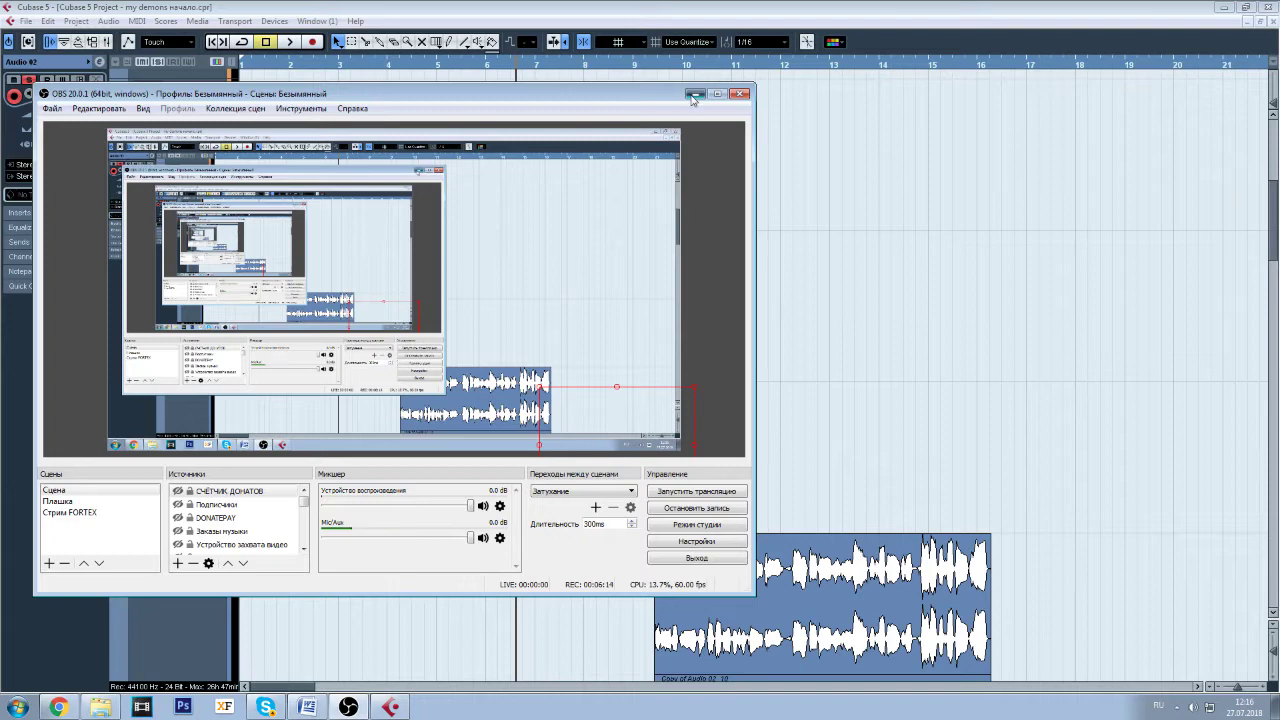
{"action": "left_click", "coordinate": [693, 94]}
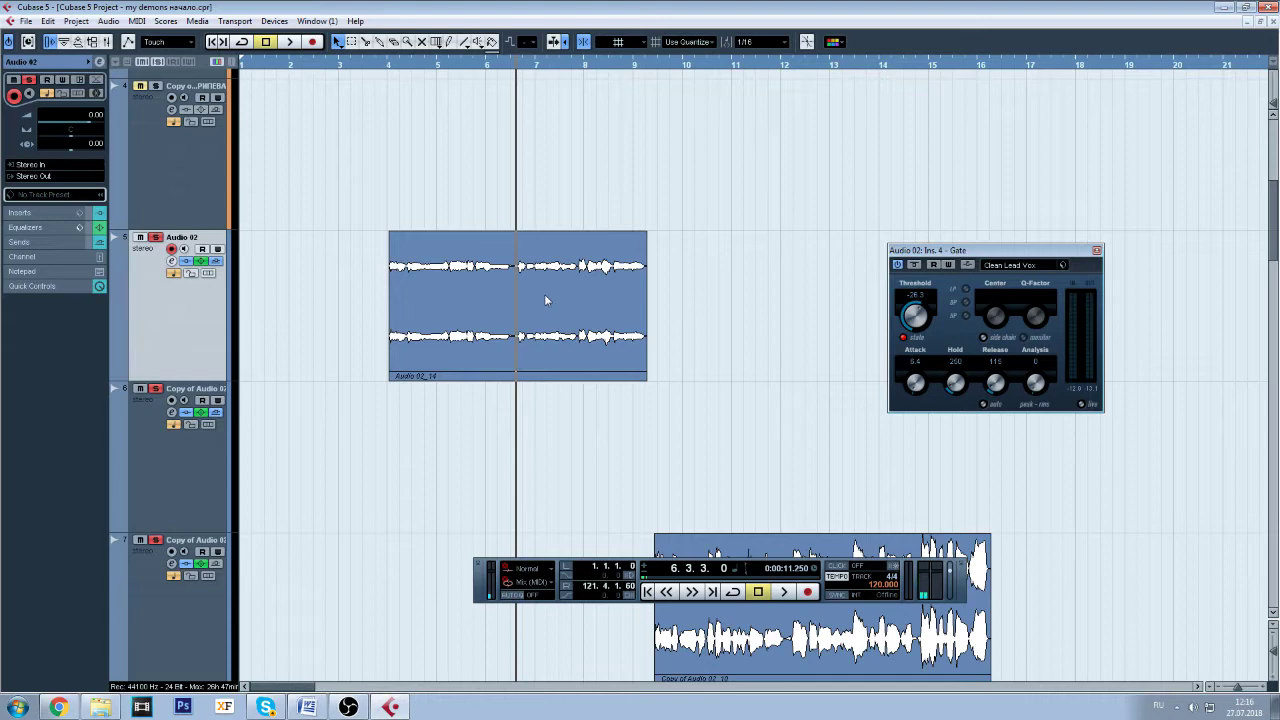
- Reopen the Audio 02 channel settings, place them below the vocal waveform, and turn the Distortion insert on
{"action": "left_click", "coordinate": [172, 261]}
{"action": "left_click_drag", "start_coordinate": [474, 139], "coordinate": [336, 171]}
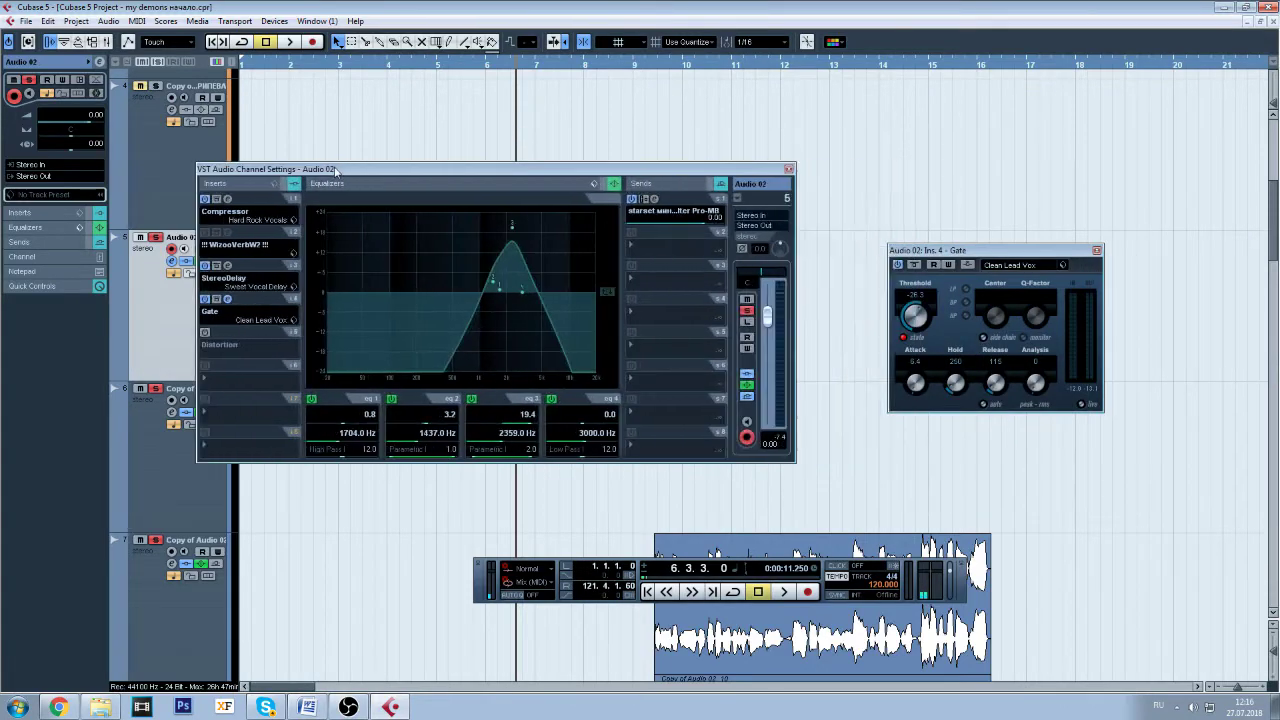
{"action": "left_click_drag", "start_coordinate": [530, 172], "coordinate": [601, 152]}
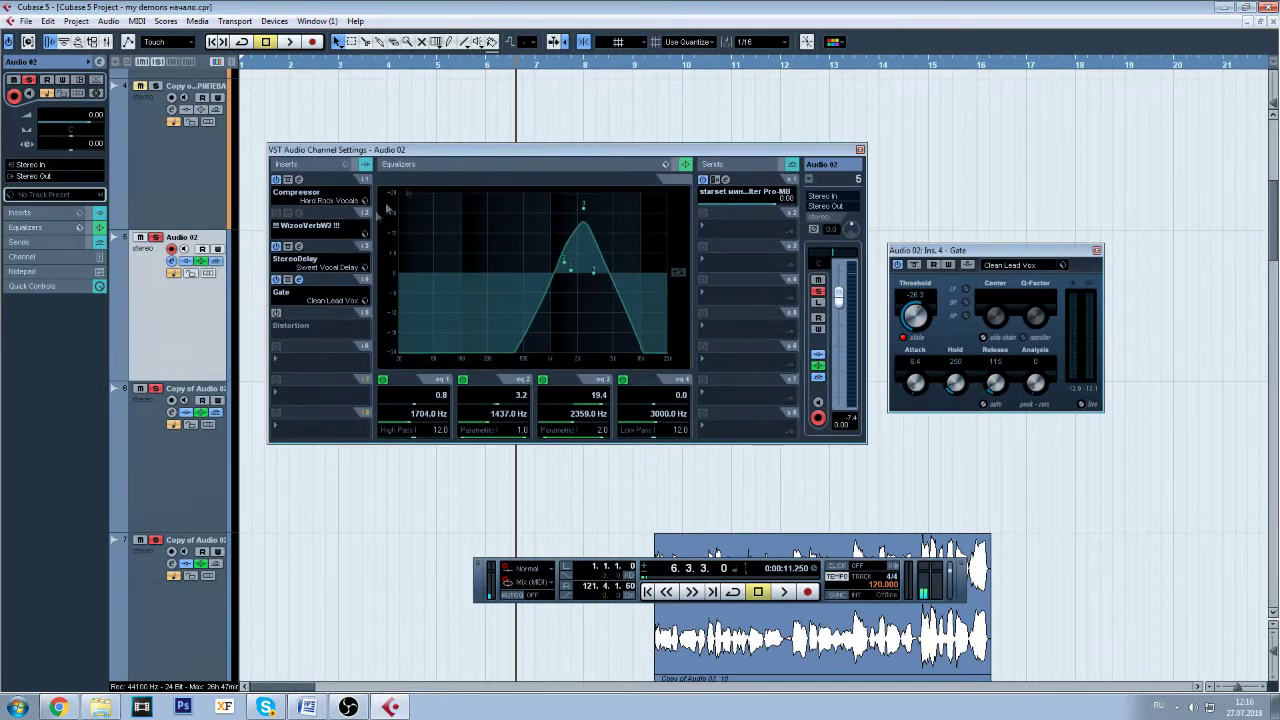
{"action": "left_click_drag", "start_coordinate": [415, 150], "coordinate": [425, 355]}
{"action": "left_click_drag", "start_coordinate": [518, 357], "coordinate": [525, 167]}
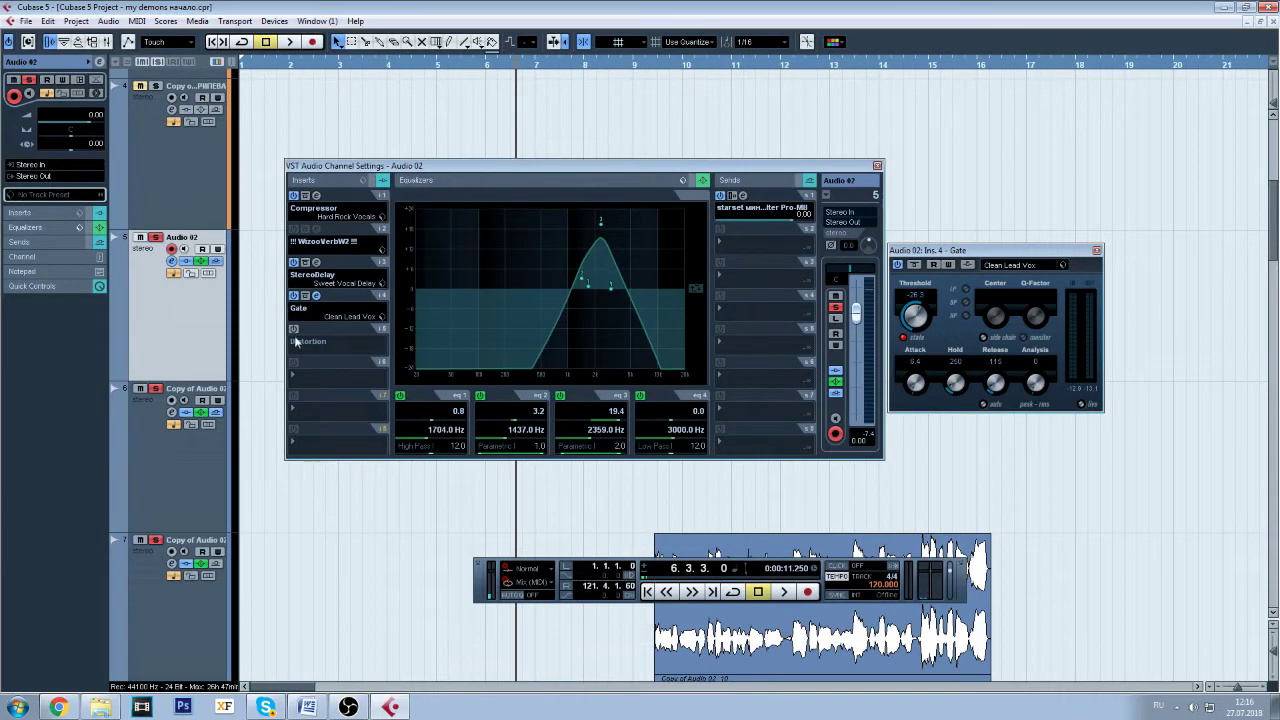
{"action": "left_click_drag", "start_coordinate": [400, 170], "coordinate": [420, 368]}
- Audition the vocal from just before bar 4 with Distortion on, and switch Distortion off to hear the continuation without it
{"action": "left_click", "coordinate": [387, 70]}
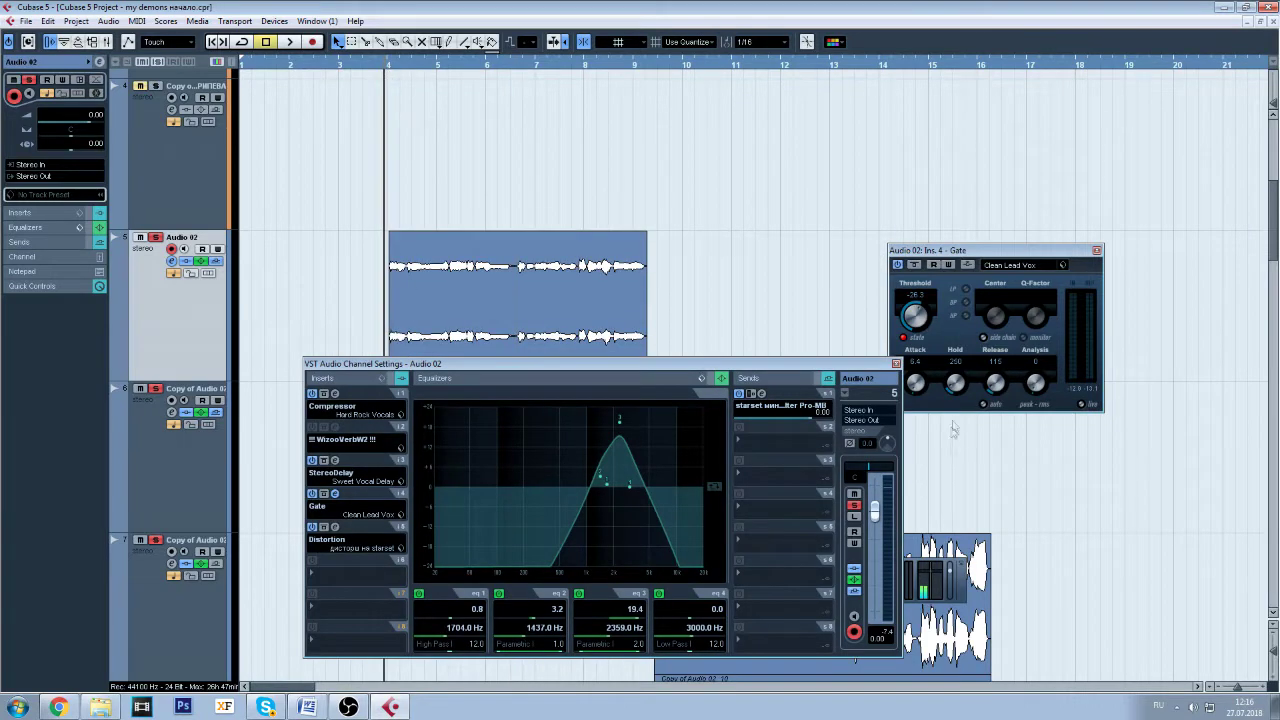
{"action": "key", "text": "F2"}
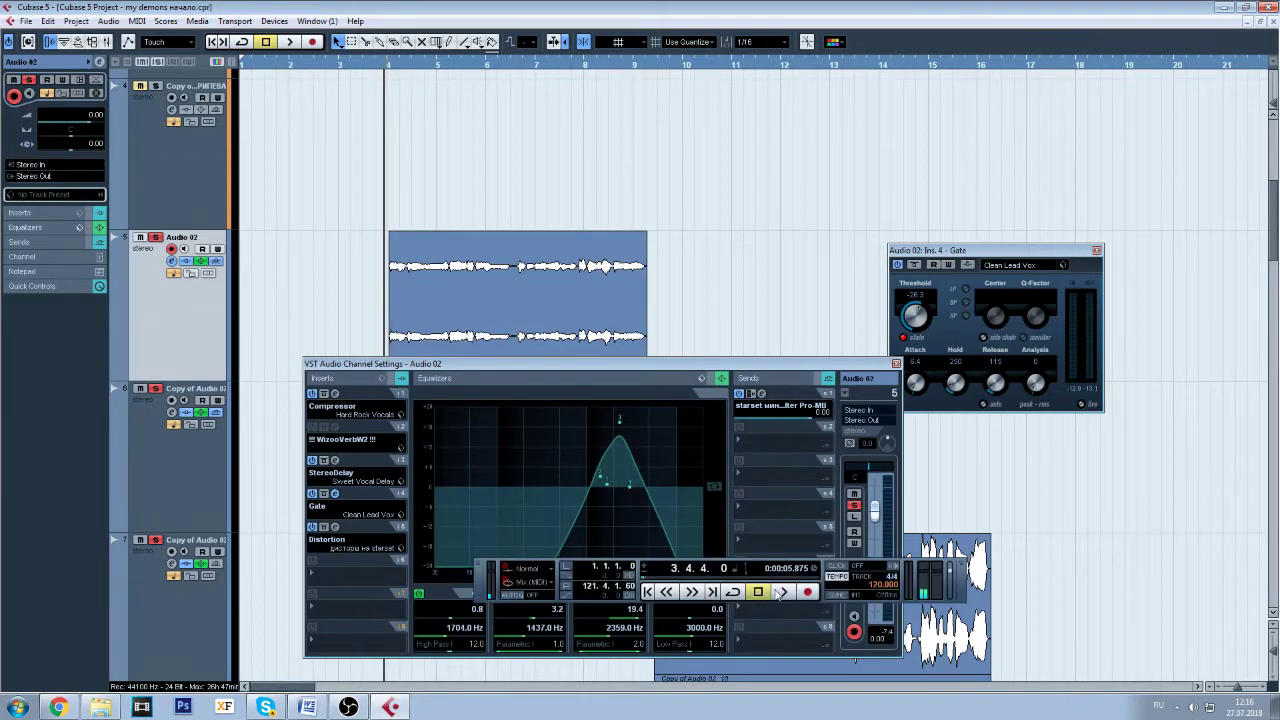
{"action": "left_click", "coordinate": [781, 592]}
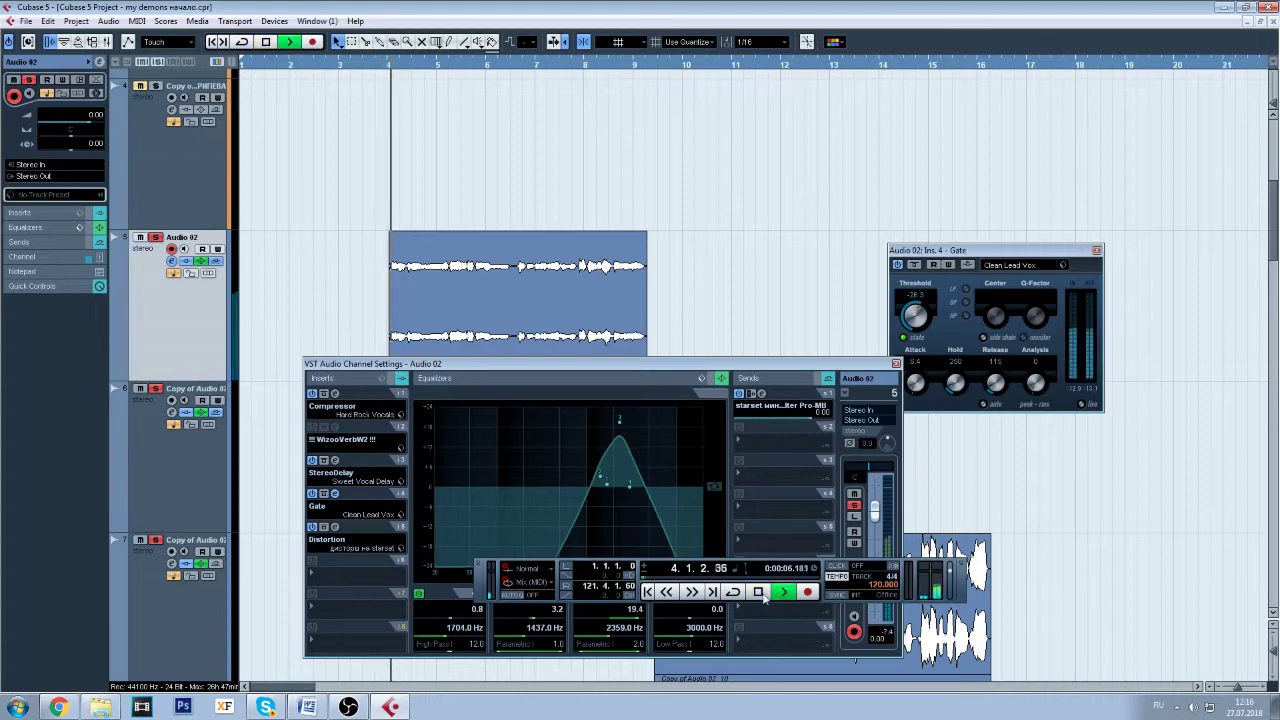
{"action": "left_click", "coordinate": [760, 592]}
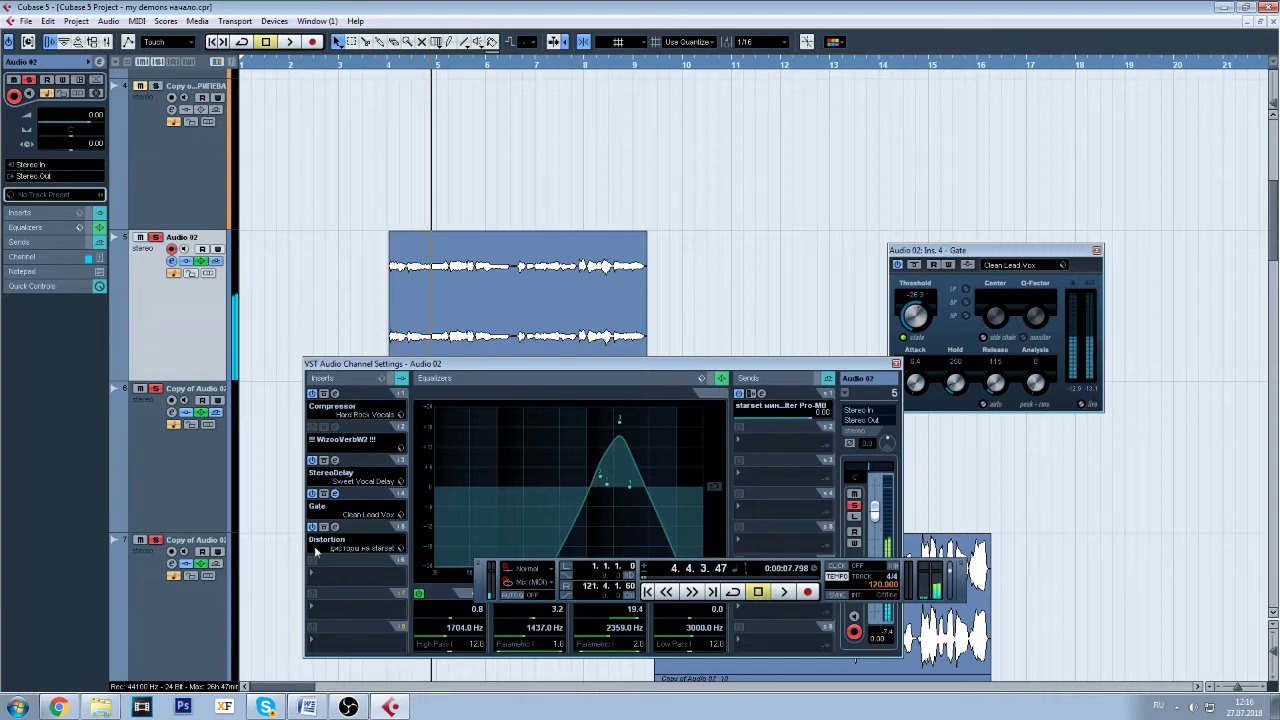
{"action": "key", "text": "F2"}
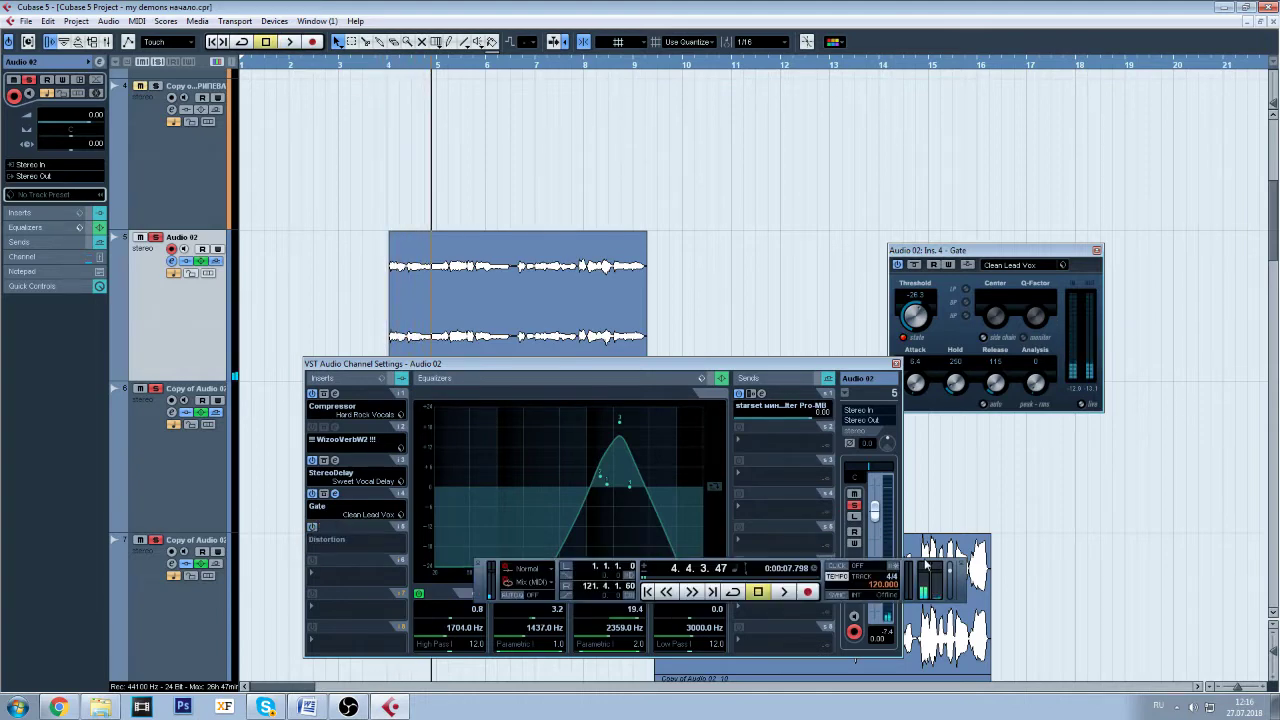
{"action": "left_click", "coordinate": [783, 591]}
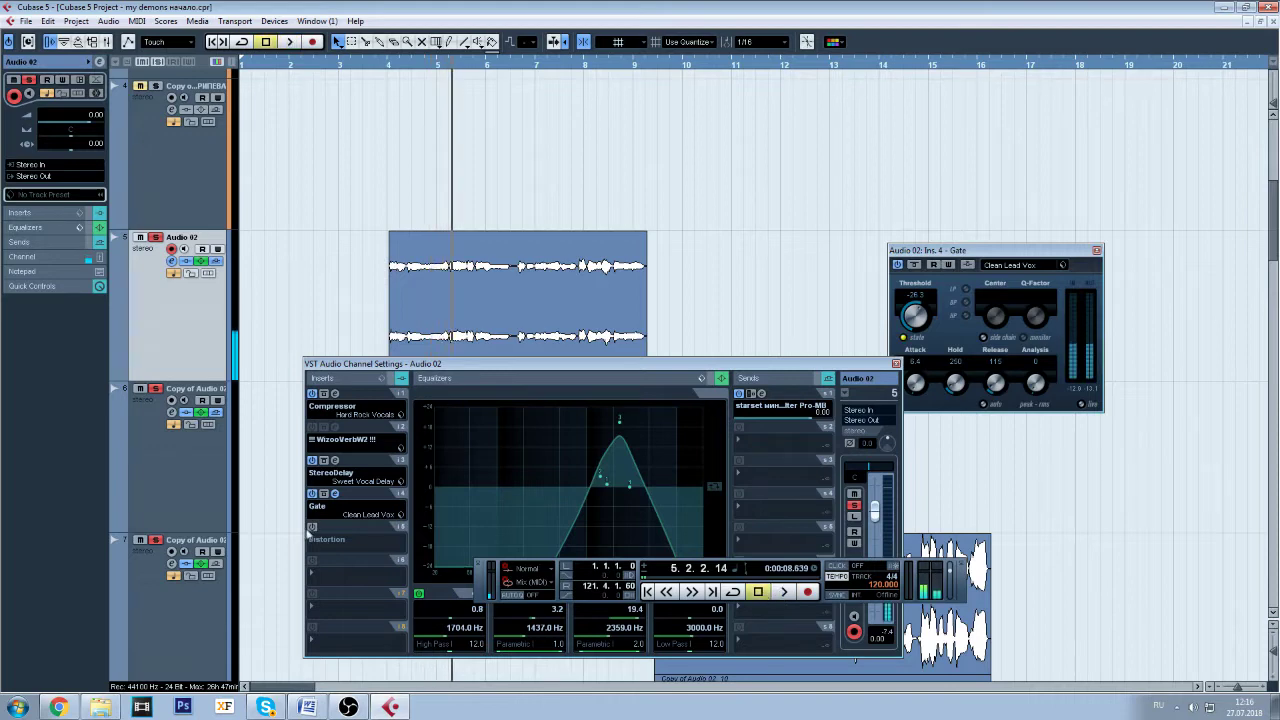
- Turn Distortion back on, resume playback while toggling it off and on for comparison, and stop with it on
{"action": "left_click", "coordinate": [312, 528]}
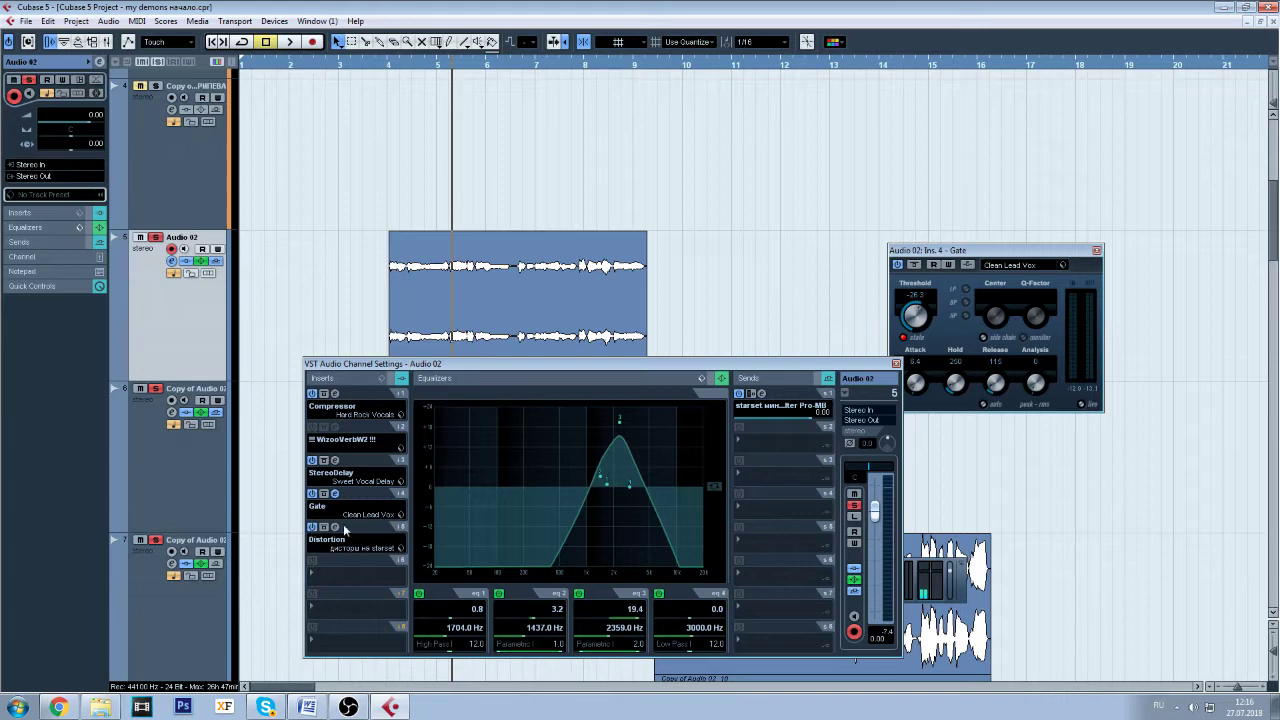
{"action": "left_click", "coordinate": [913, 567]}
{"action": "left_click", "coordinate": [783, 591]}
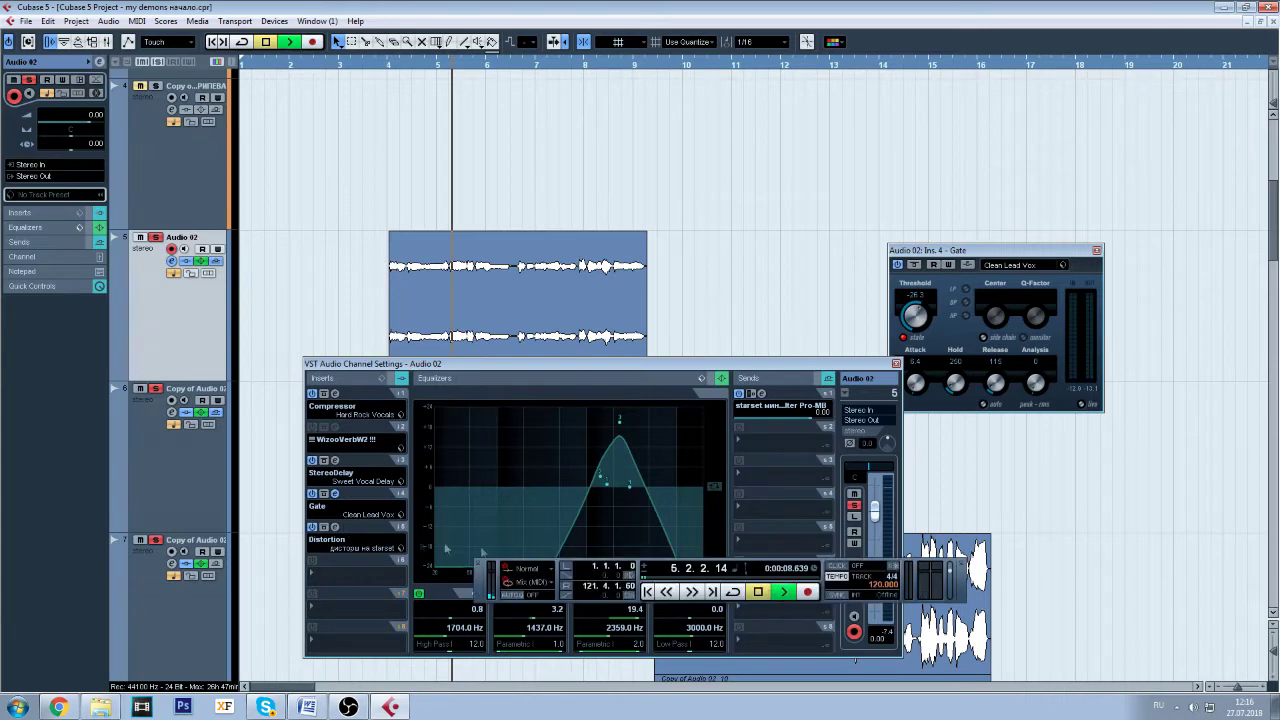
{"action": "left_click", "coordinate": [312, 528]}
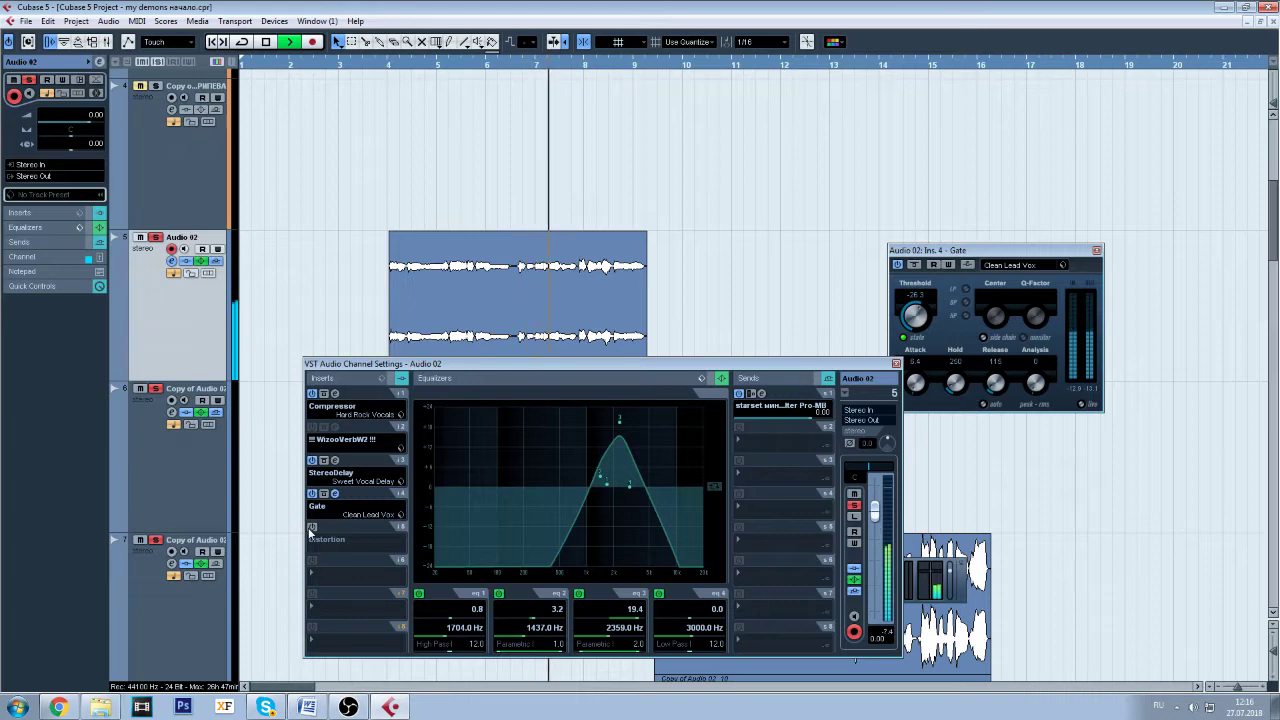
{"action": "left_click", "coordinate": [312, 527]}
{"action": "left_click", "coordinate": [760, 595]}
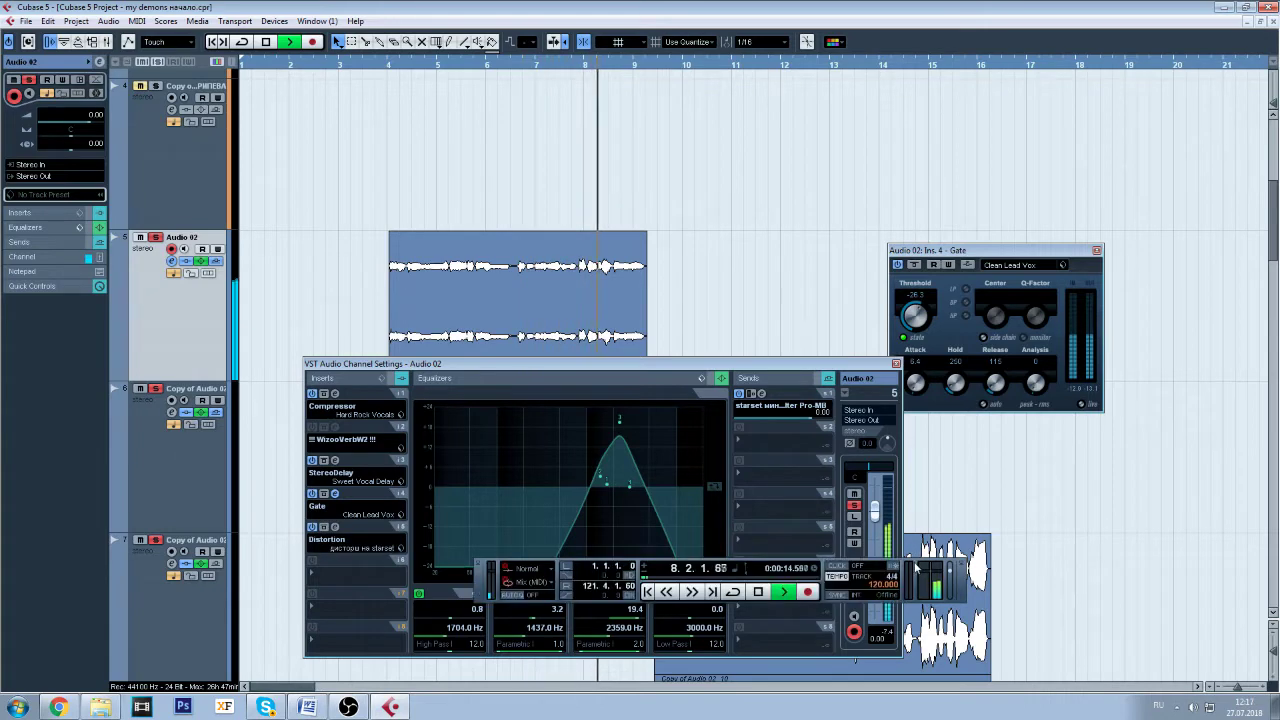
{"action": "left_click", "coordinate": [760, 594]}
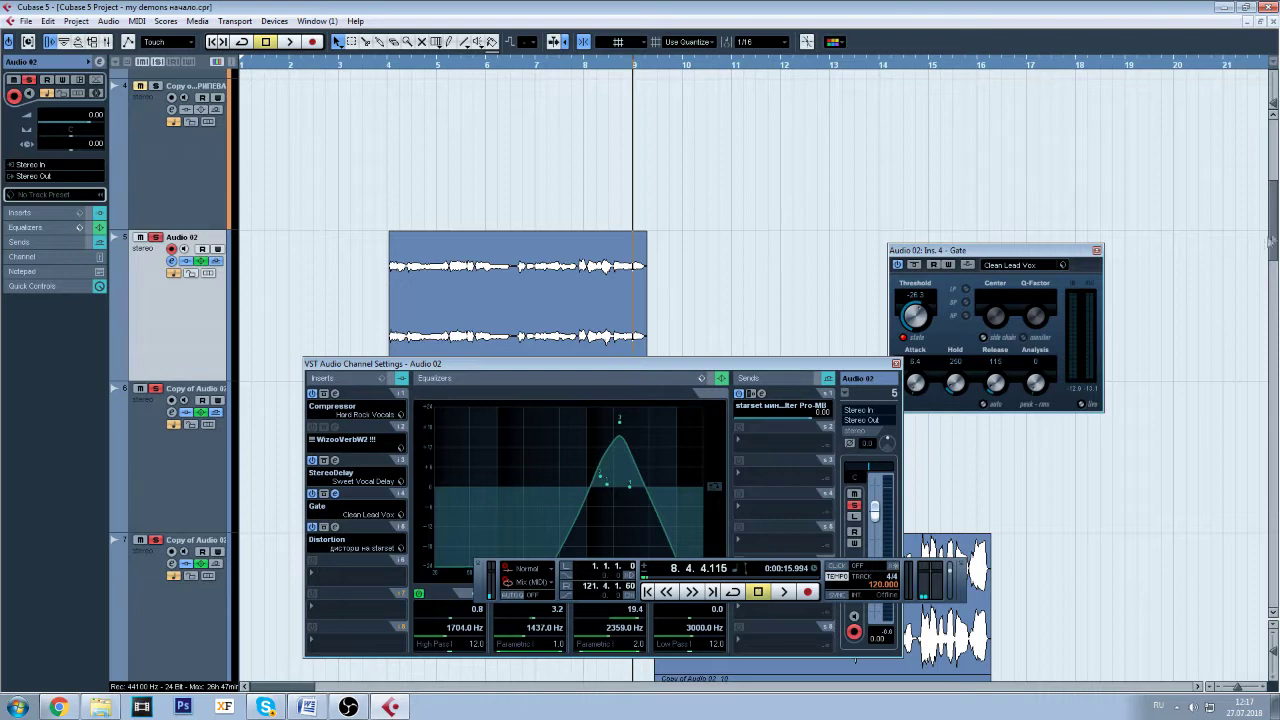
- Select the backing track at the start of the track list, and close the channel settings and Gate windows
{"action": "left_click_drag", "start_coordinate": [1265, 245], "coordinate": [1273, 103]}
{"action": "left_click", "coordinate": [187, 199]}
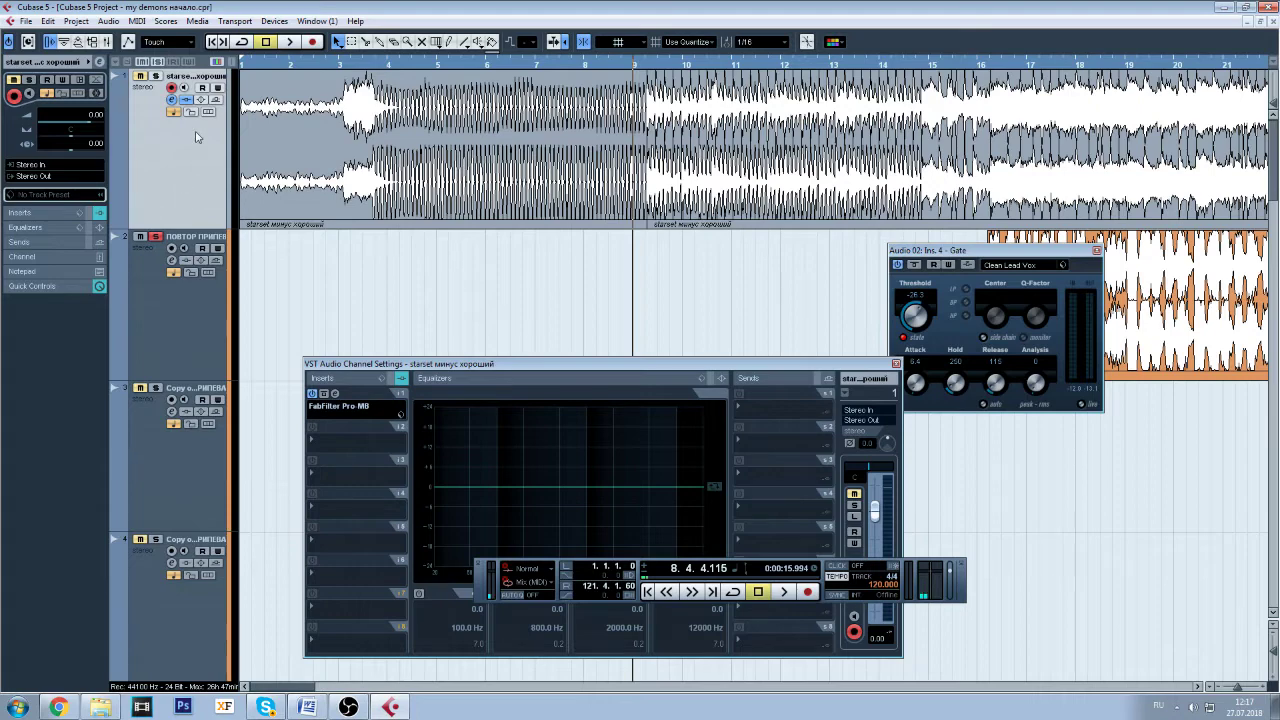
{"action": "scroll", "coordinate": [934, 346], "scroll_direction": "down", "scroll_amount": 5}
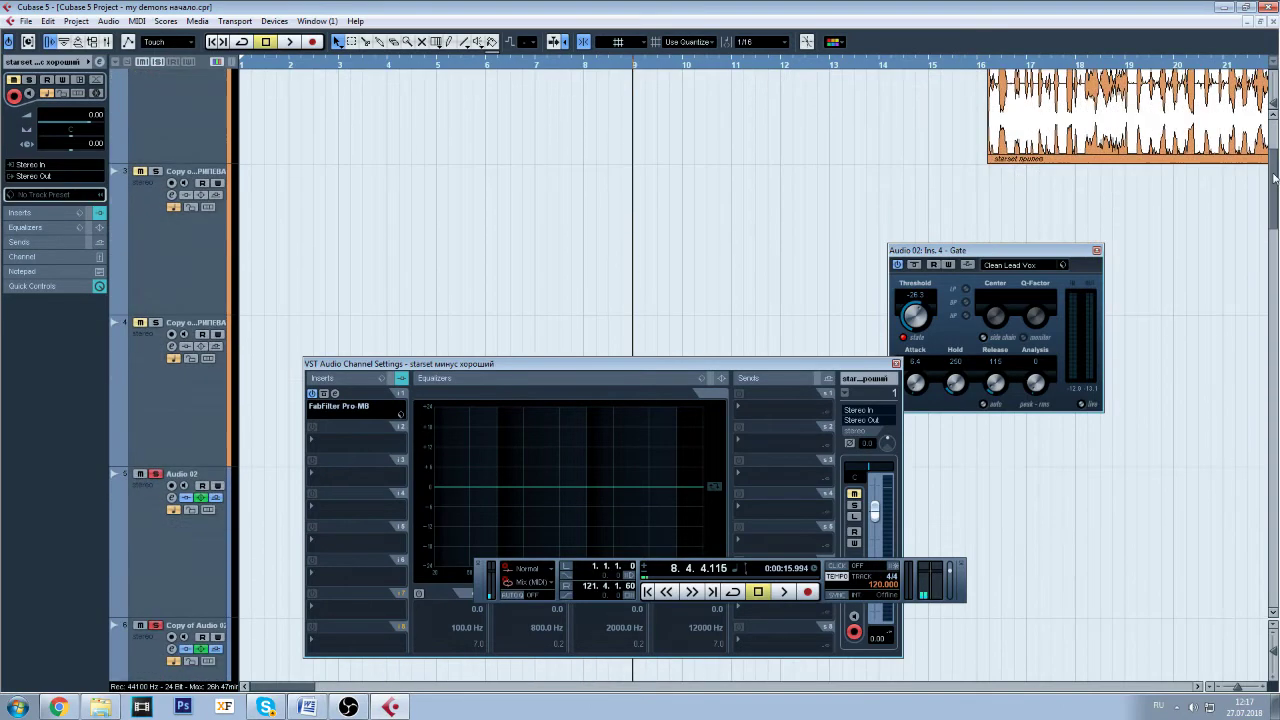
{"action": "left_click", "coordinate": [896, 363]}
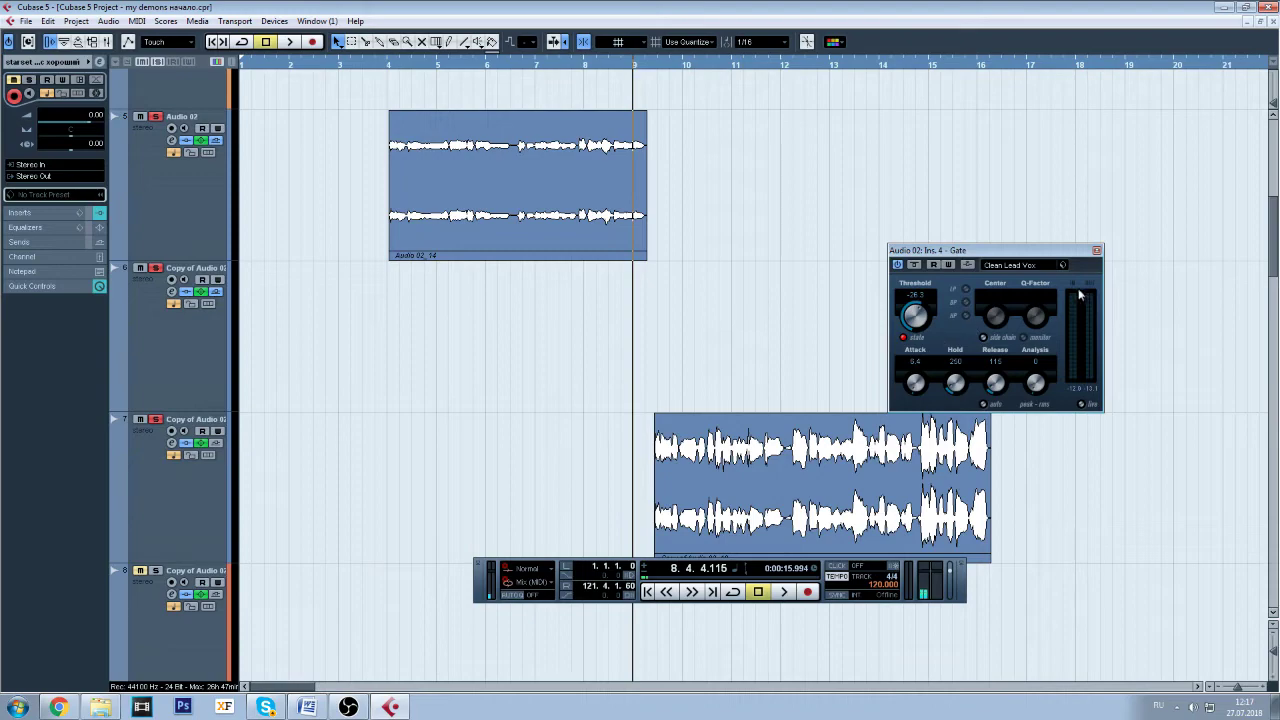
{"action": "left_click", "coordinate": [1097, 252]}
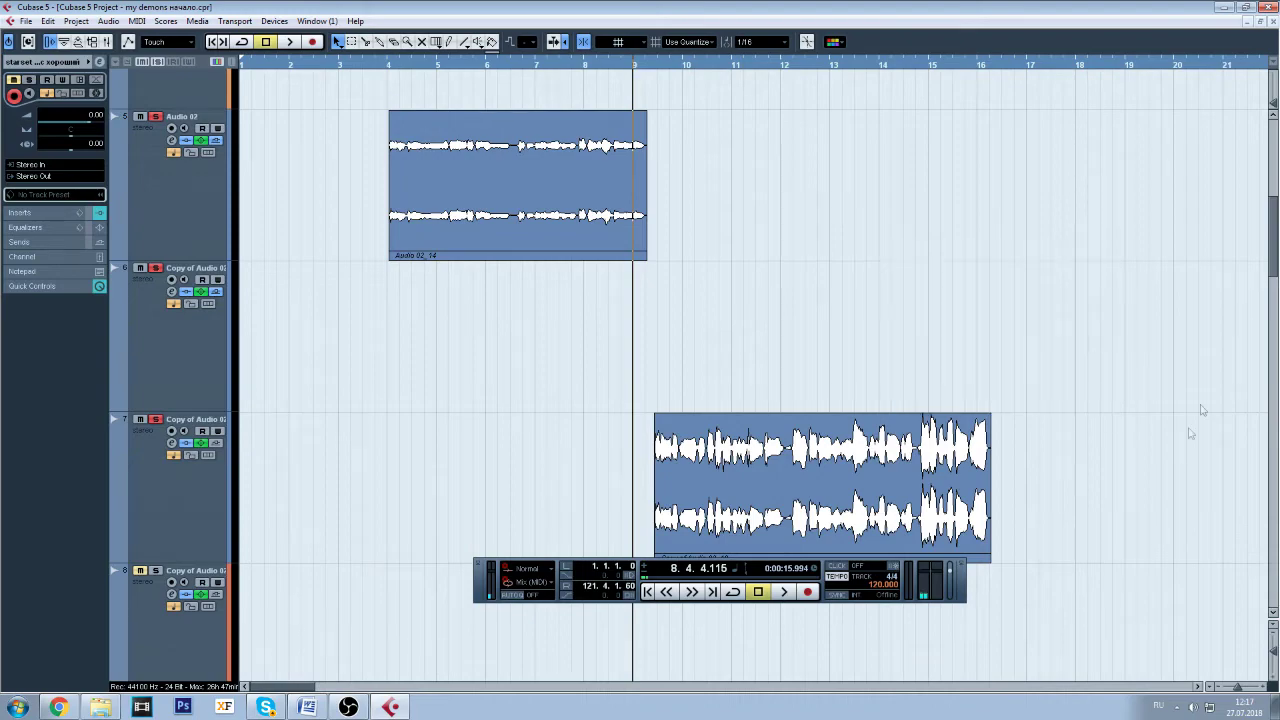
- Select the Audio 02 track and zoom the arrangement out in both directions to show the vocal parts up to bar 49
{"action": "scroll", "coordinate": [1275, 248], "scroll_direction": "up", "scroll_amount": 3}
{"action": "scroll", "coordinate": [1275, 248], "scroll_direction": "down", "scroll_amount": 2}
{"action": "scroll", "coordinate": [1275, 248], "scroll_direction": "up", "scroll_amount": 2}
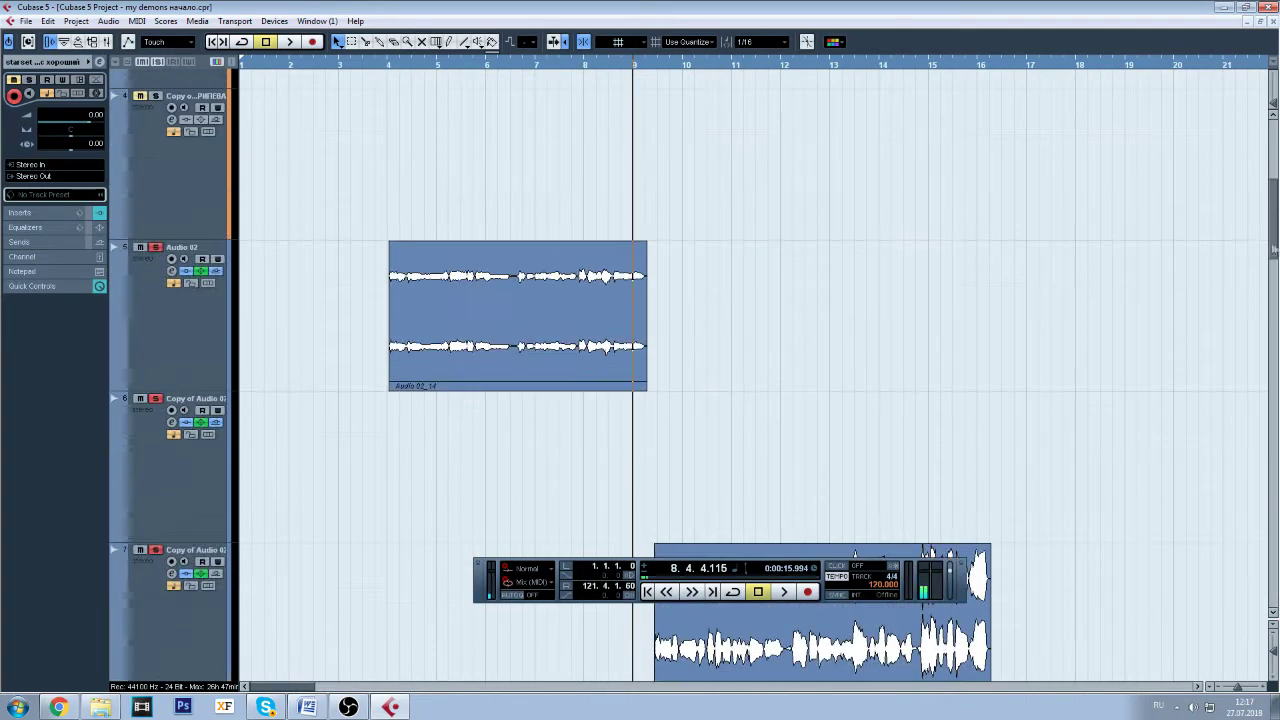
{"action": "left_click", "coordinate": [188, 338]}
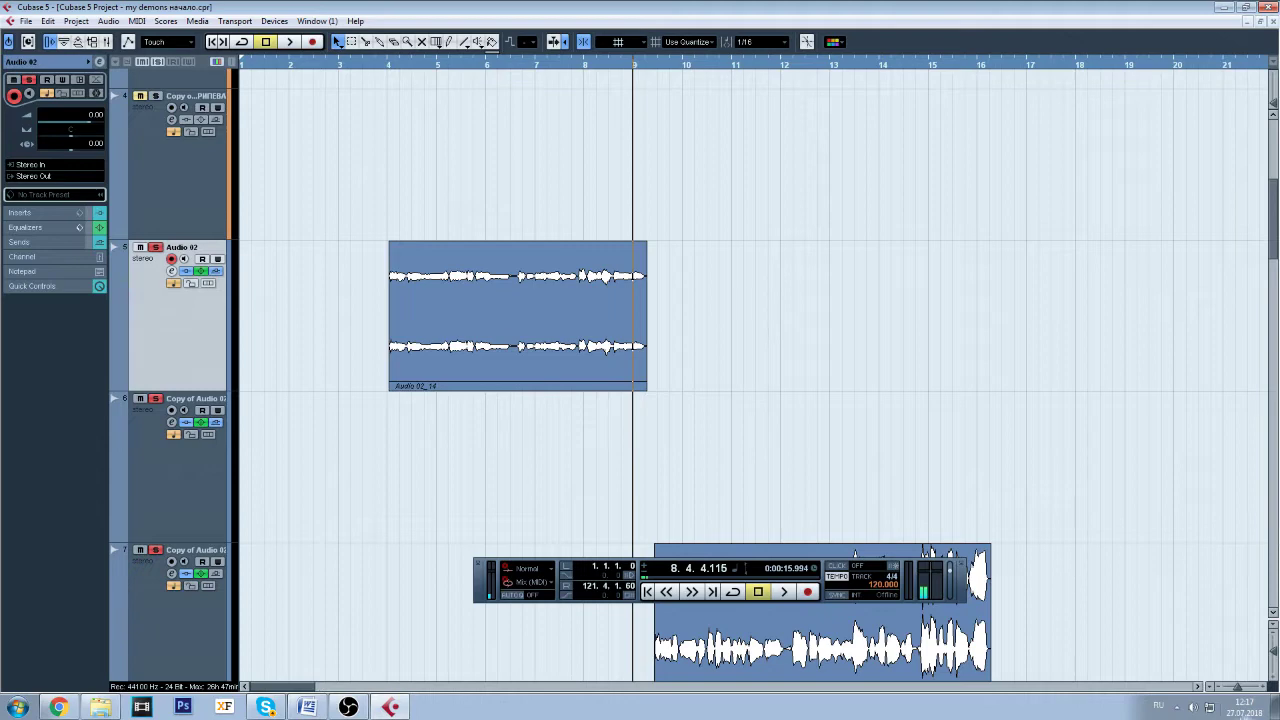
{"action": "left_click", "coordinate": [1238, 688]}
{"action": "left_click", "coordinate": [1274, 652]}
{"action": "left_click", "coordinate": [1274, 652]}
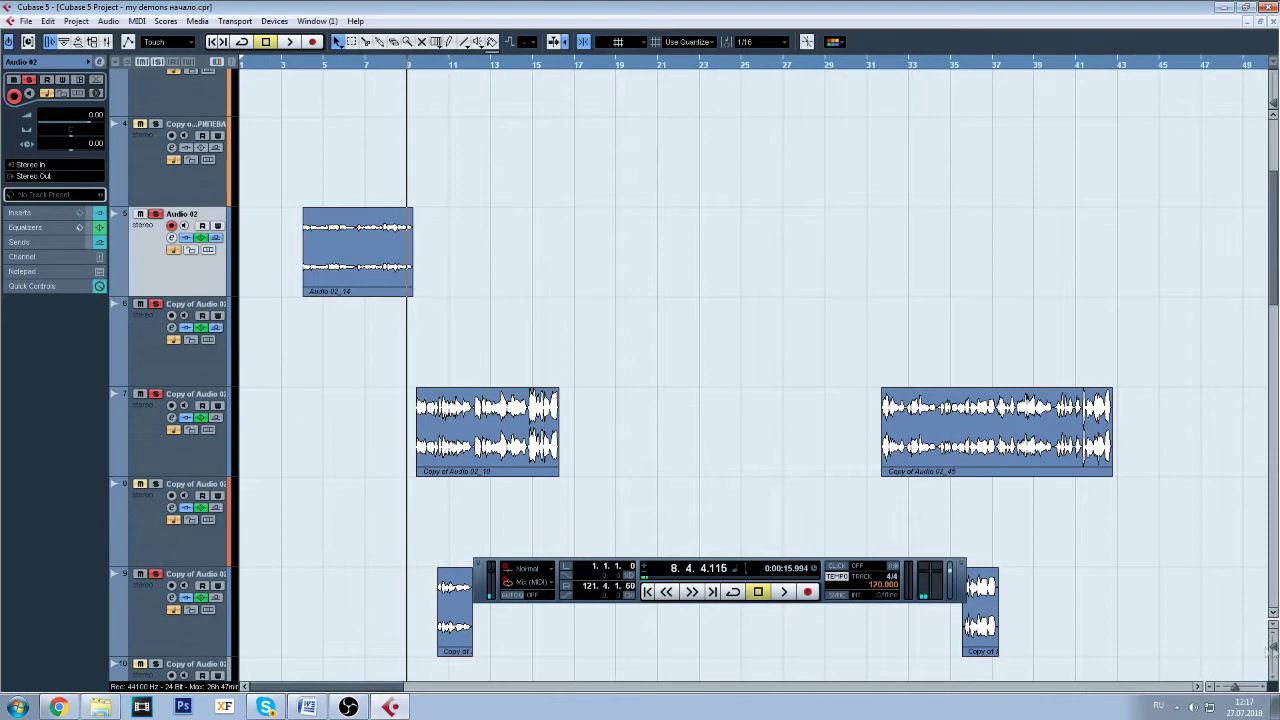
- Select vocal track 7 and look through the copied vocal tracks down to track 24
{"action": "left_click", "coordinate": [222, 473]}
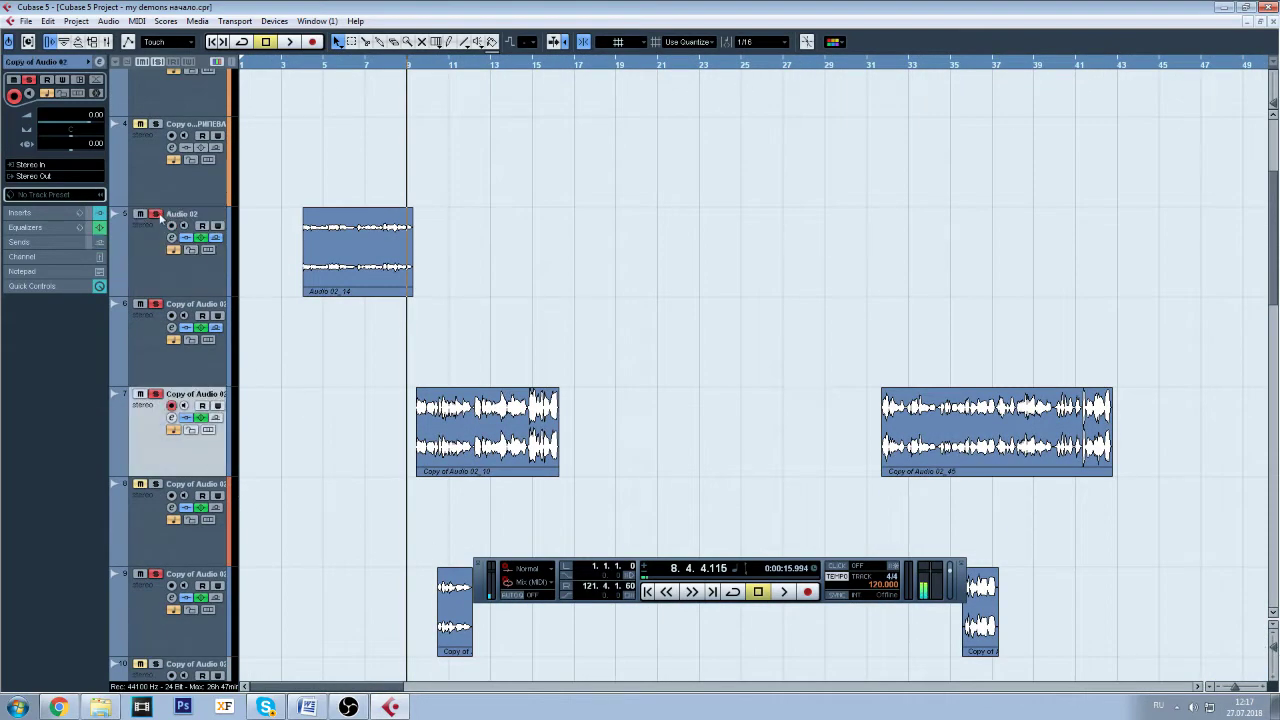
{"action": "scroll", "coordinate": [1276, 315], "scroll_direction": "down", "scroll_amount": 4}
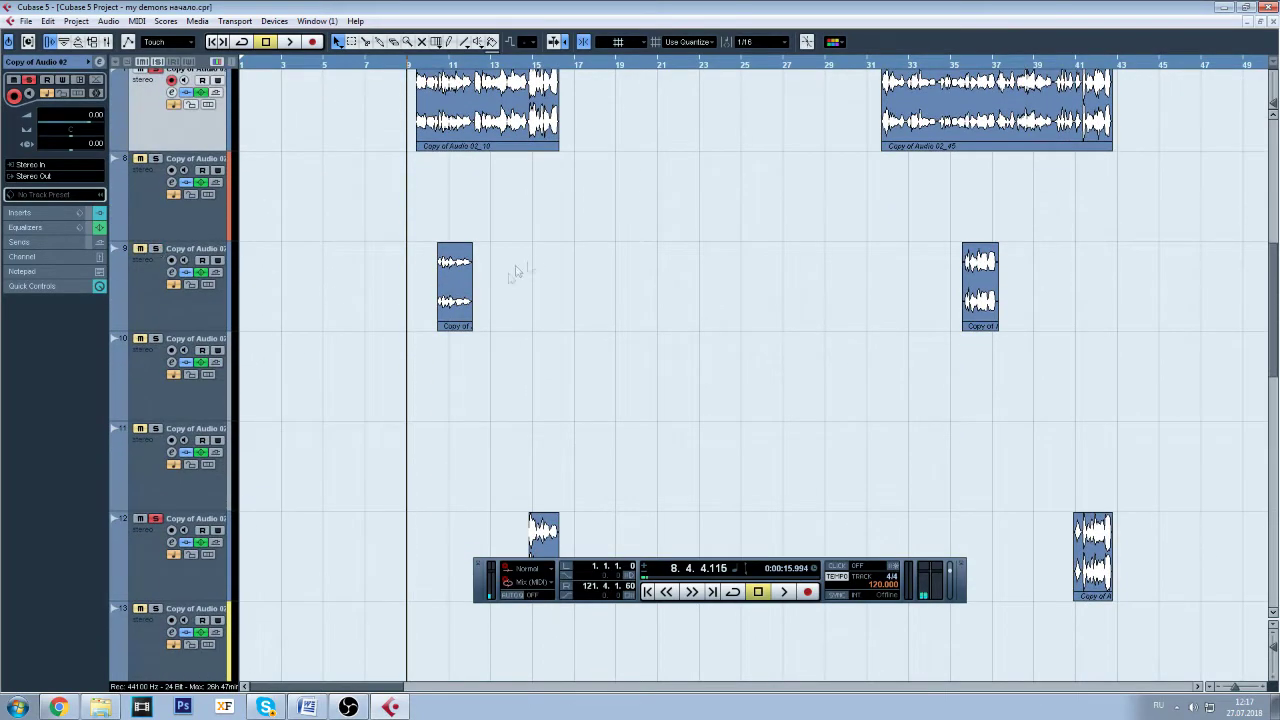
{"action": "mouse_move", "coordinate": [1272, 312]}
{"action": "left_mouse_down"}
{"action": "mouse_move", "coordinate": [1268, 376]}
{"action": "mouse_move", "coordinate": [1276, 333]}
{"action": "left_mouse_up"}
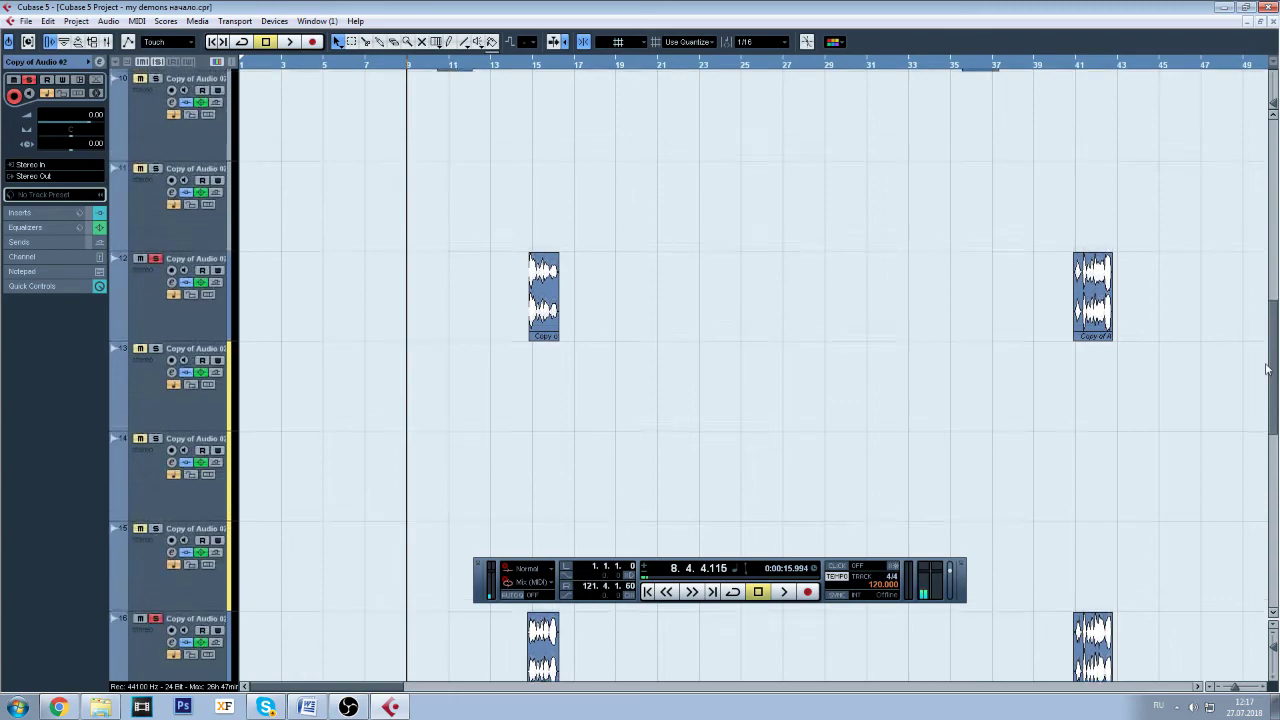
{"action": "scroll", "coordinate": [460, 392], "scroll_direction": "down", "scroll_amount": 3}
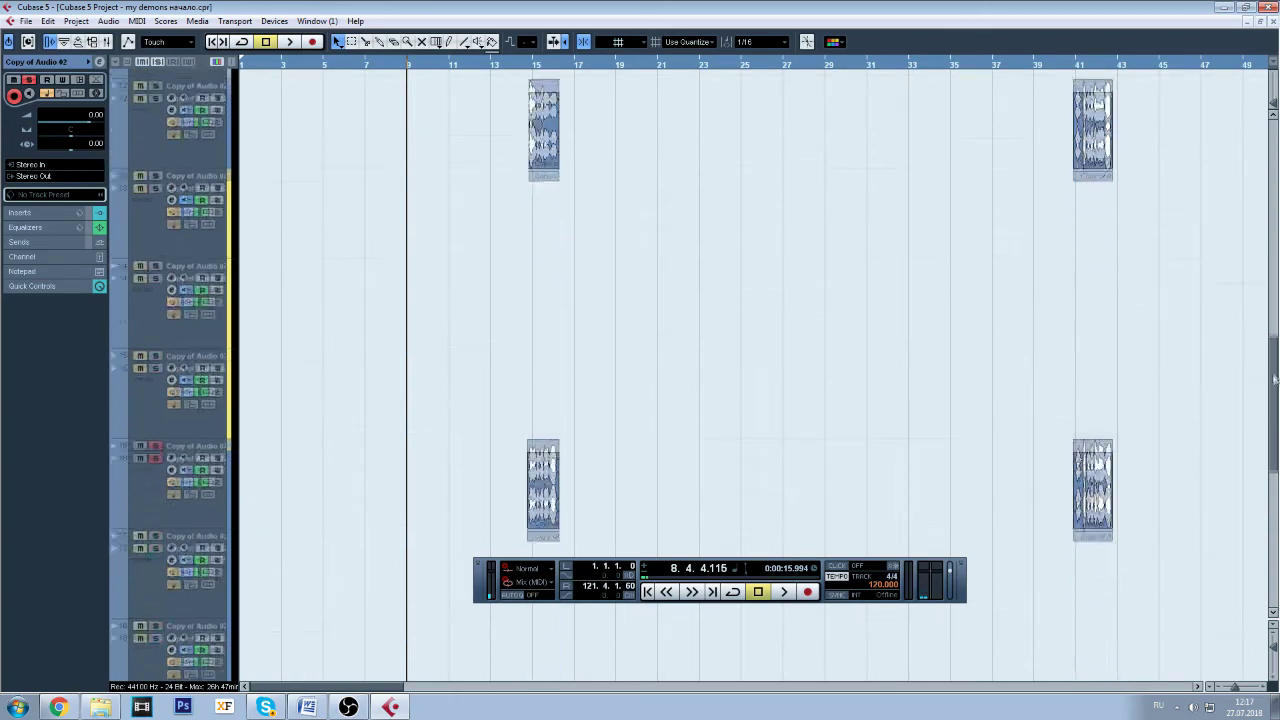
{"action": "scroll", "coordinate": [497, 443], "scroll_direction": "down", "scroll_amount": 3}
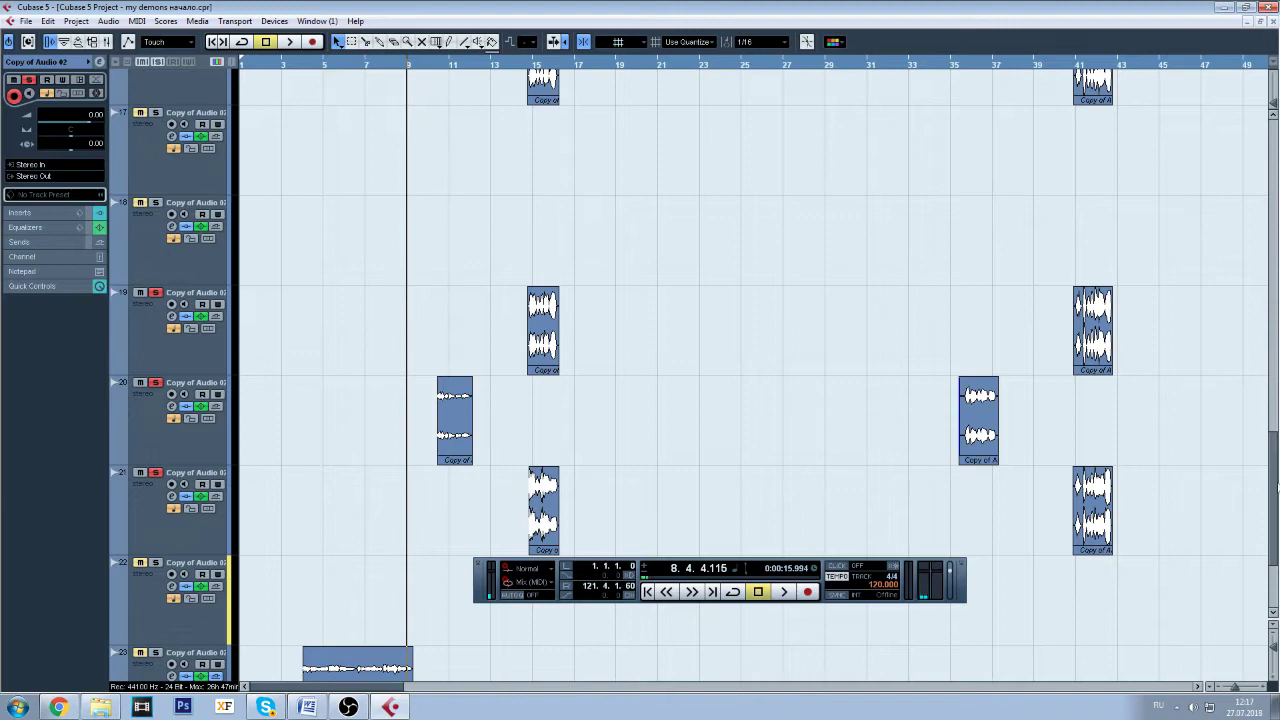
{"action": "scroll", "coordinate": [460, 520], "scroll_direction": "down", "scroll_amount": 2}
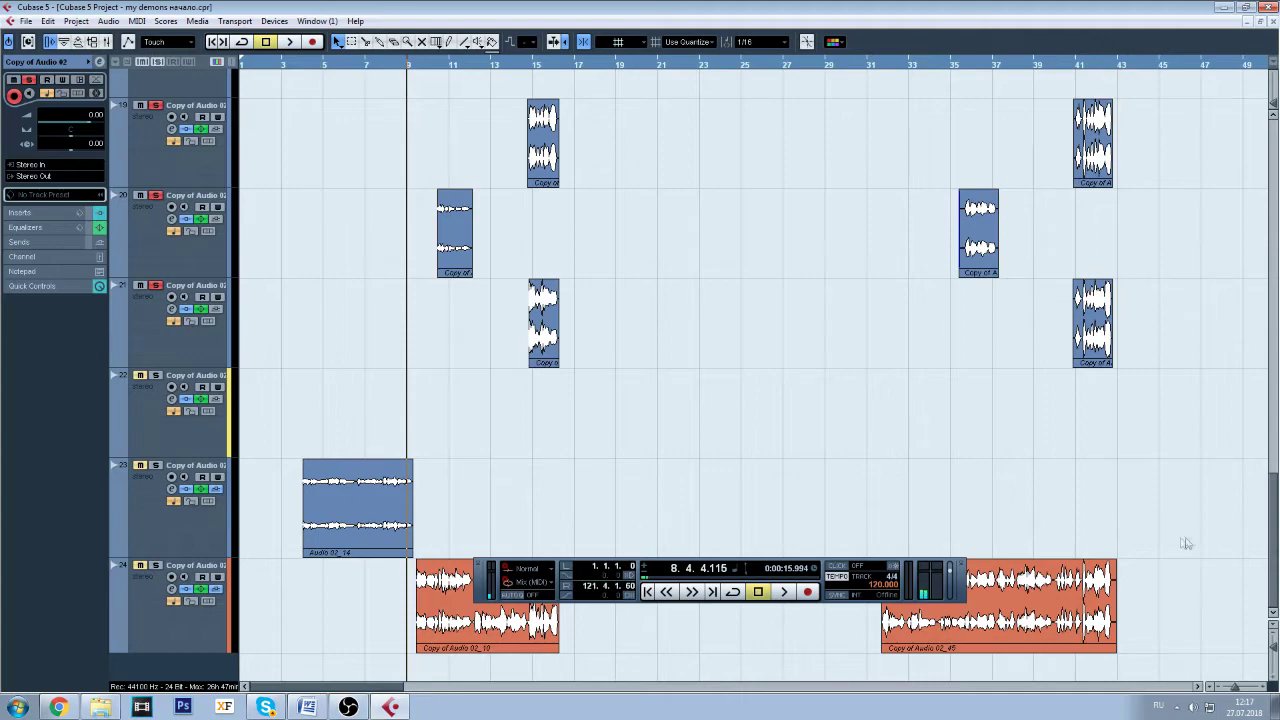
{"action": "scroll", "coordinate": [357, 505], "scroll_direction": "up", "scroll_amount": 5}
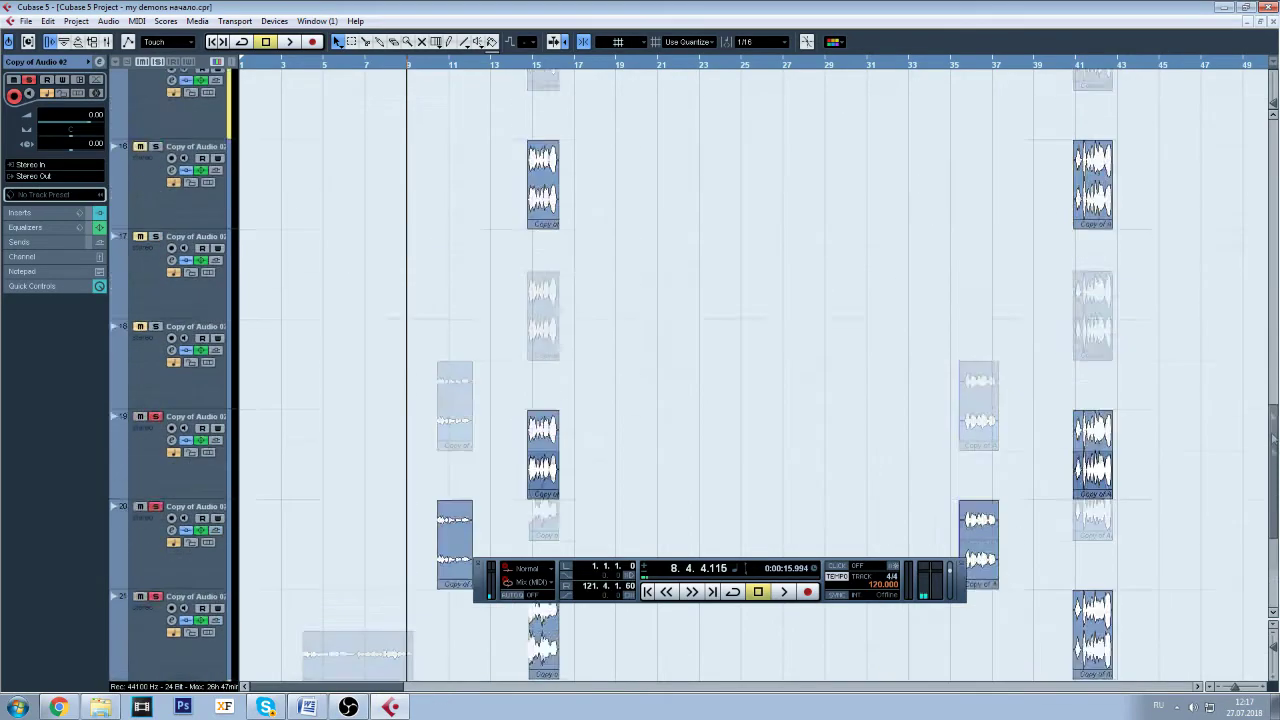
{"action": "scroll", "coordinate": [340, 510], "scroll_direction": "down", "scroll_amount": 1}
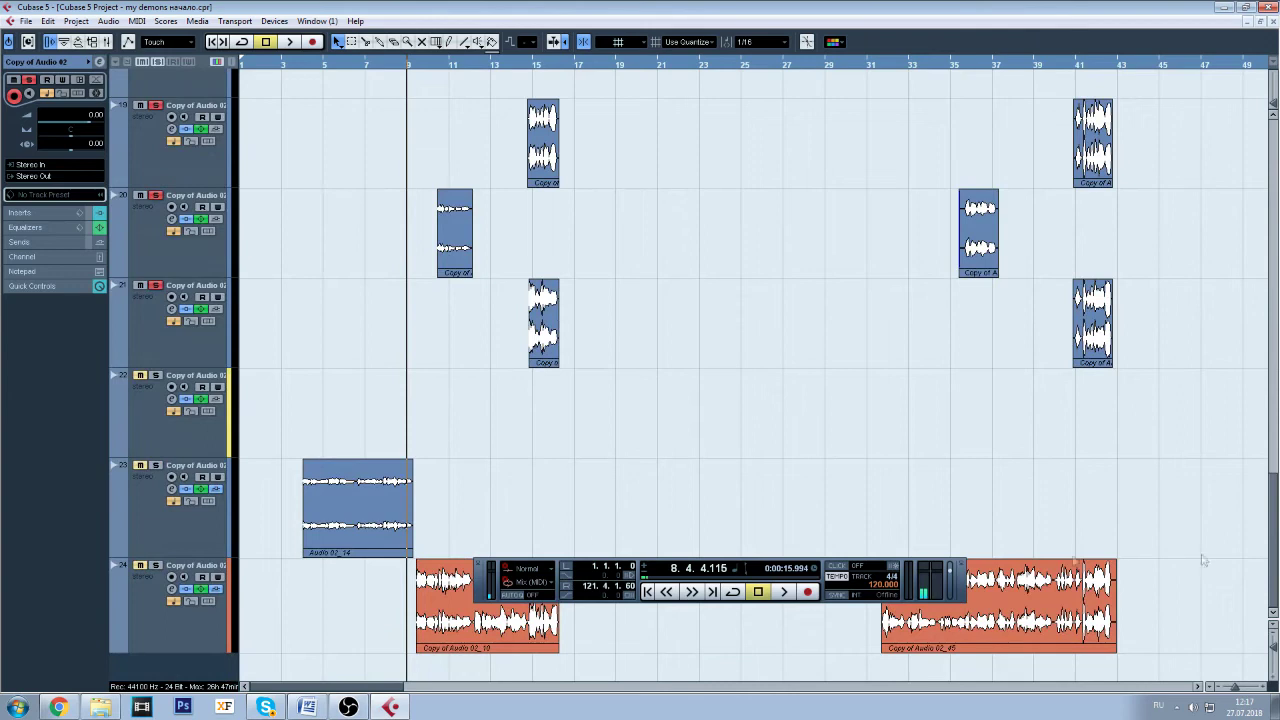
- Point out the duplicate intro vocal clip on track 23 by selecting it, and compare its place among the neighbouring tracks
{"action": "left_click", "coordinate": [340, 510]}
{"action": "left_click", "coordinate": [178, 551]}
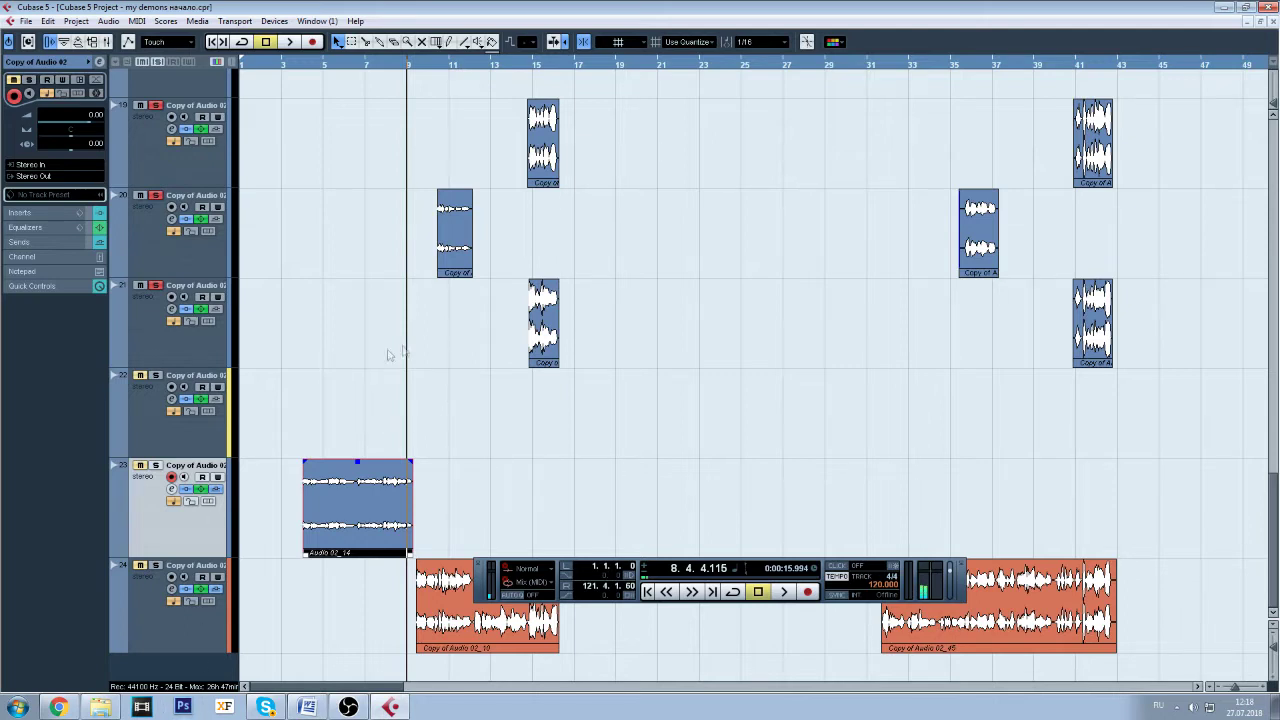
{"action": "left_click", "coordinate": [484, 470]}
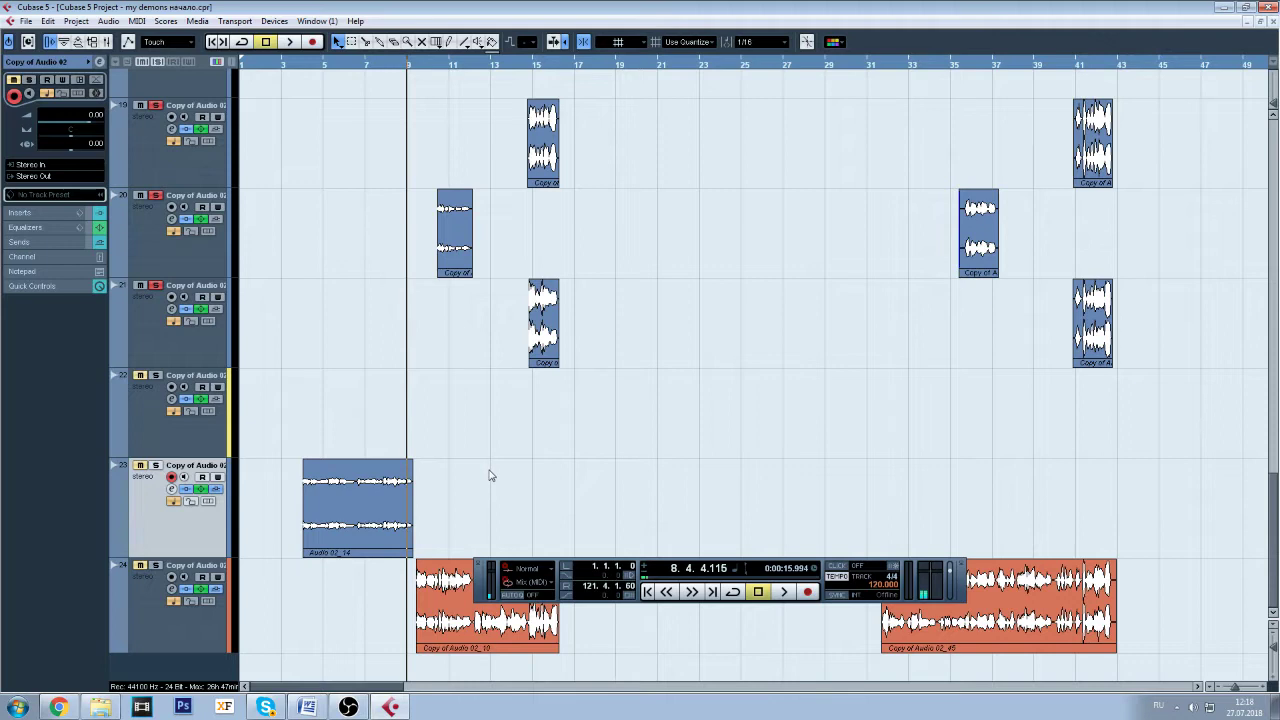
{"action": "left_click", "coordinate": [328, 490]}
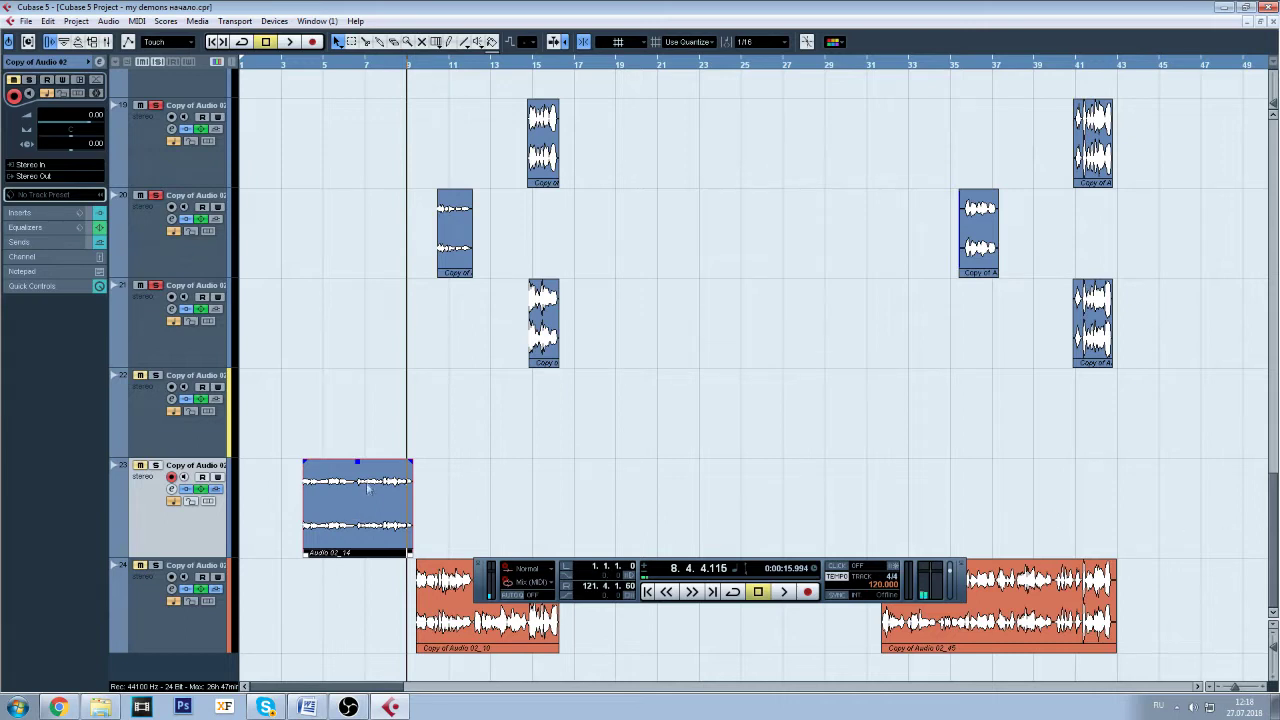
{"action": "scroll", "coordinate": [1274, 519], "scroll_direction": "up", "scroll_amount": 5}
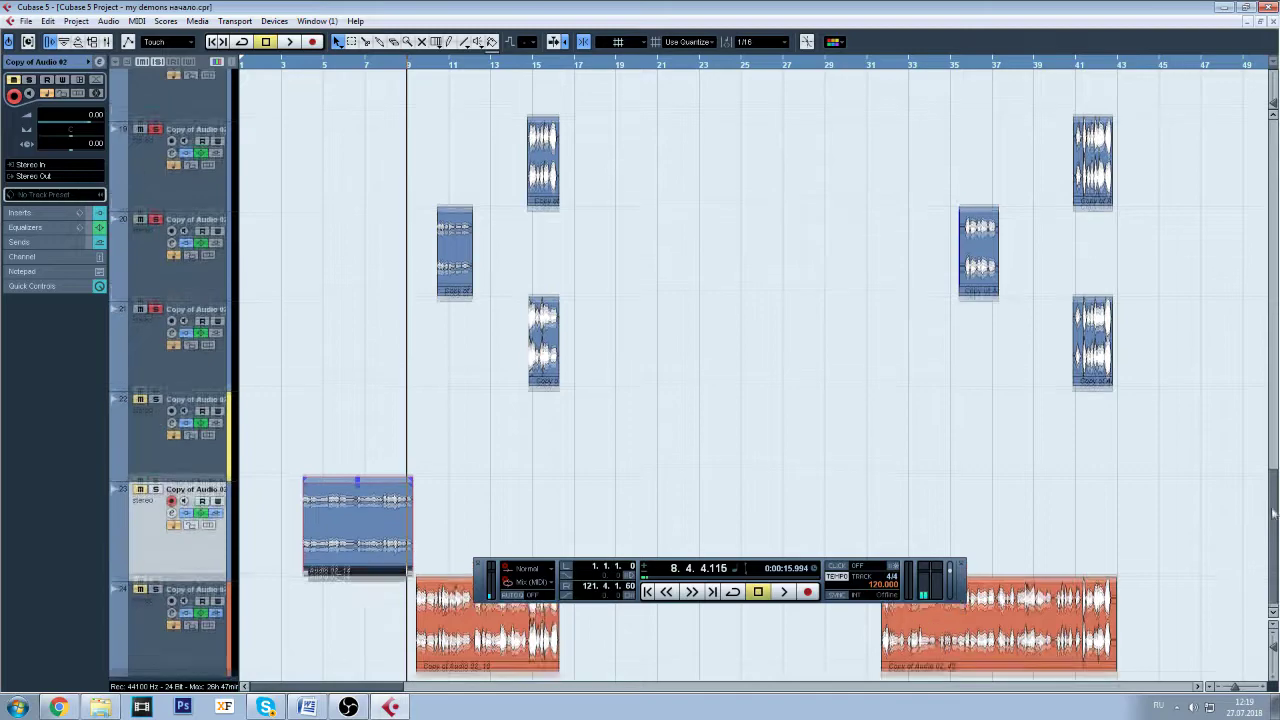
{"action": "scroll", "coordinate": [1274, 519], "scroll_direction": "down", "scroll_amount": 5}
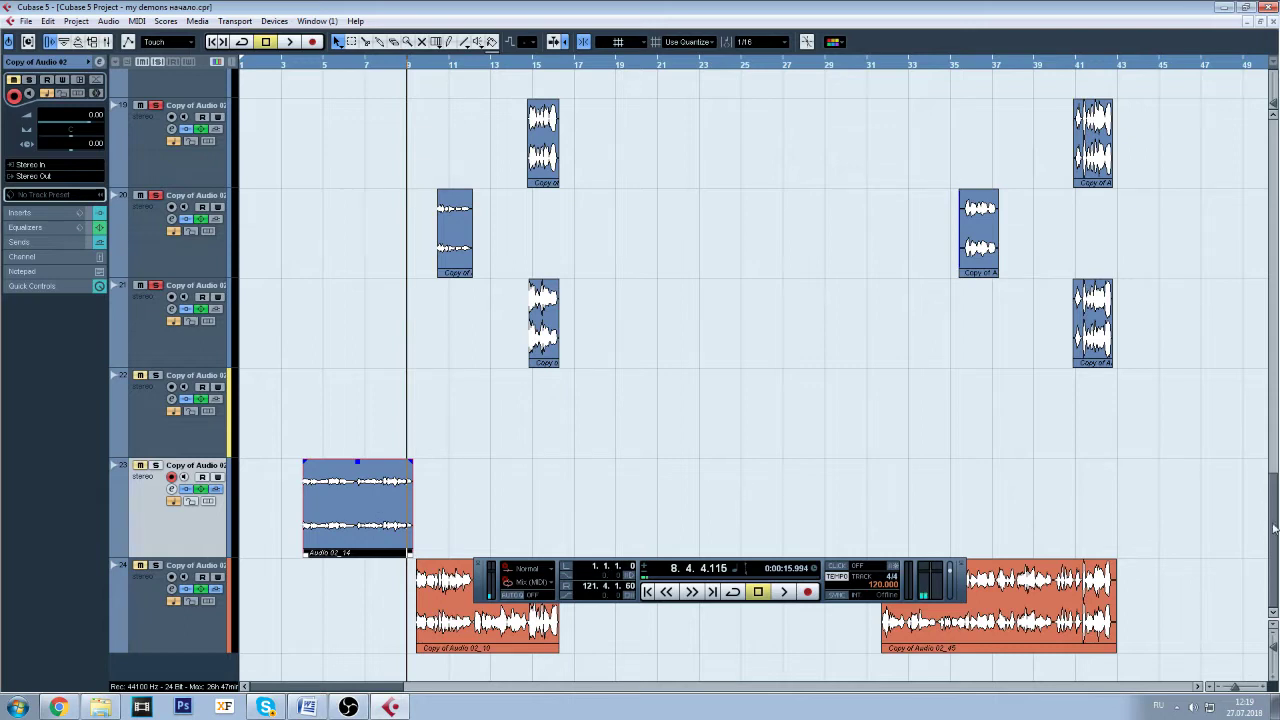
{"action": "scroll", "coordinate": [1273, 527], "scroll_direction": "up", "scroll_amount": 8}
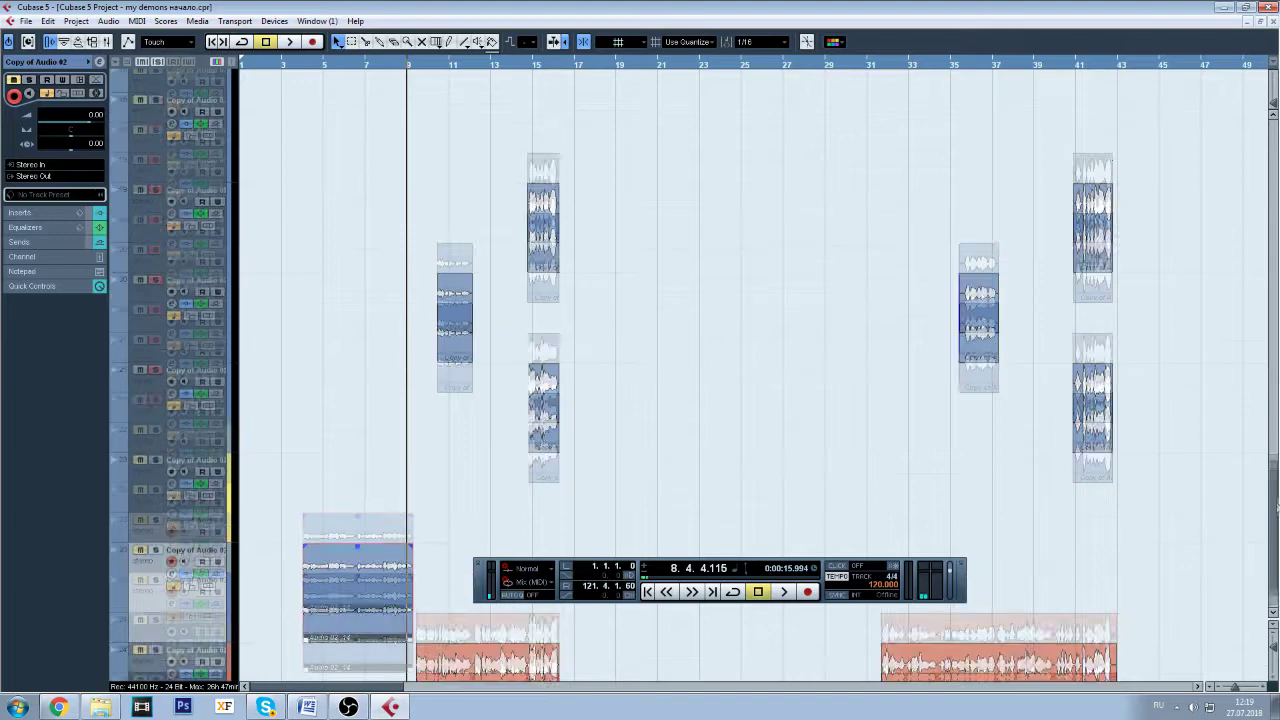
- Switch to OBS to check the running recording, and minimize it again
{"action": "left_click", "coordinate": [350, 707]}
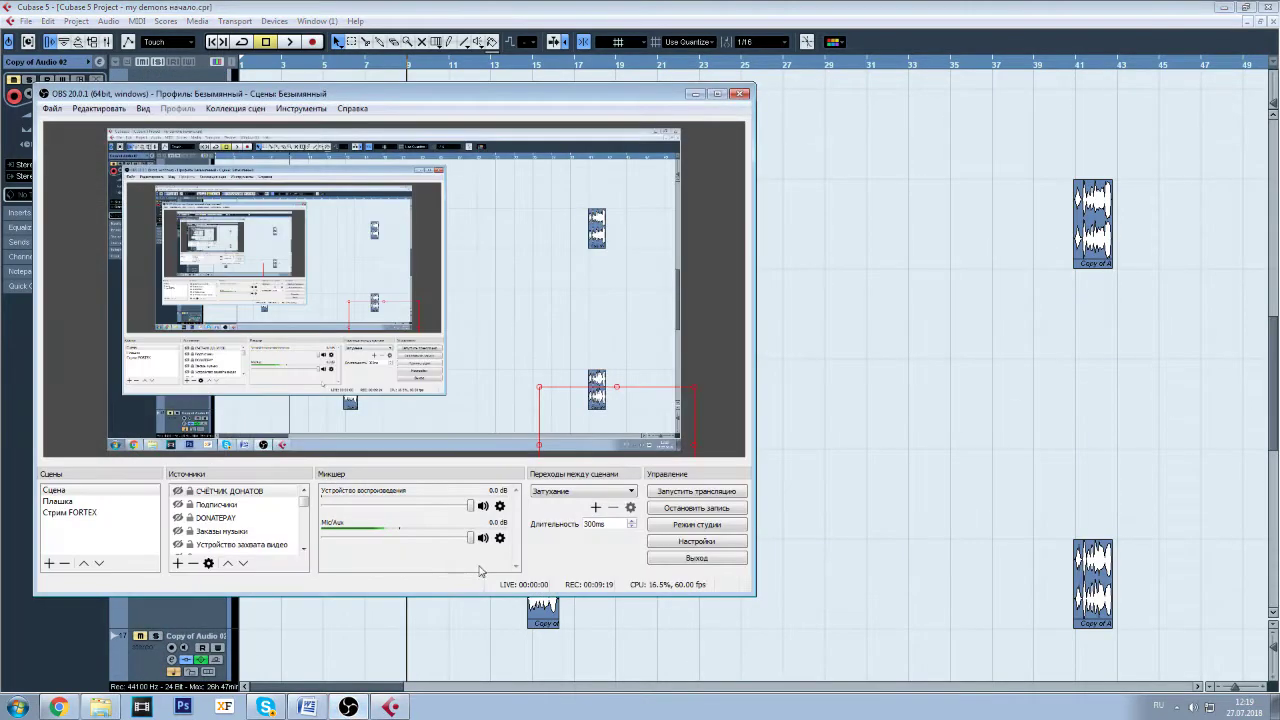
{"action": "left_click", "coordinate": [696, 93]}
- Audition the verse vocal from the end of bar 8 to bar 16 while looking through the copied tracks, and stop playback
{"action": "left_click_drag", "start_coordinate": [1275, 368], "coordinate": [1269, 259]}
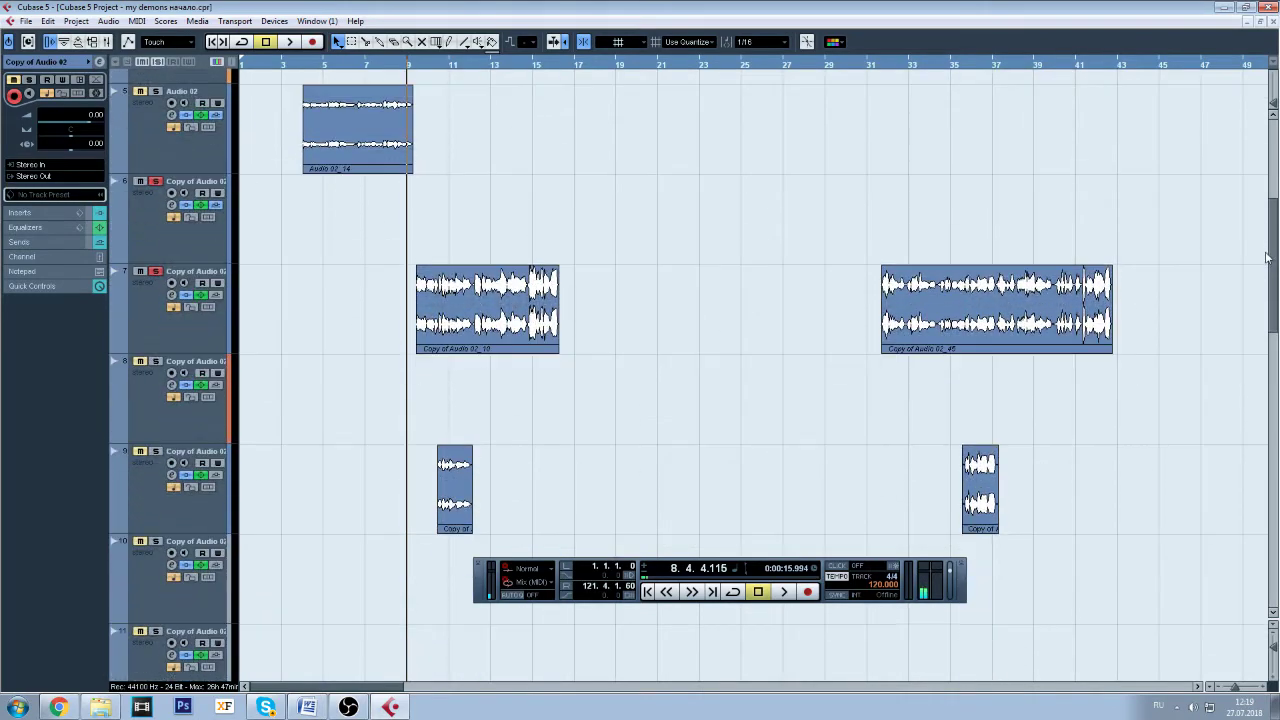
{"action": "left_click", "coordinate": [786, 592]}
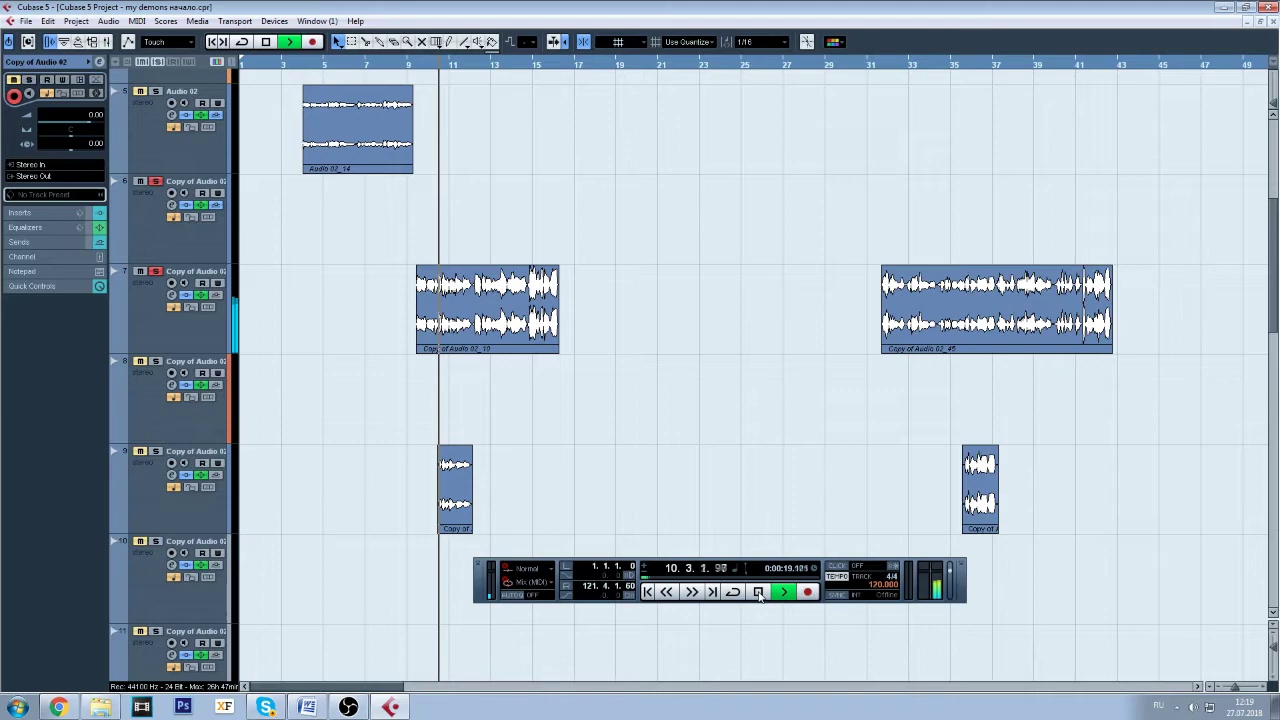
{"action": "scroll", "coordinate": [1270, 360], "scroll_direction": "down", "scroll_amount": 2}
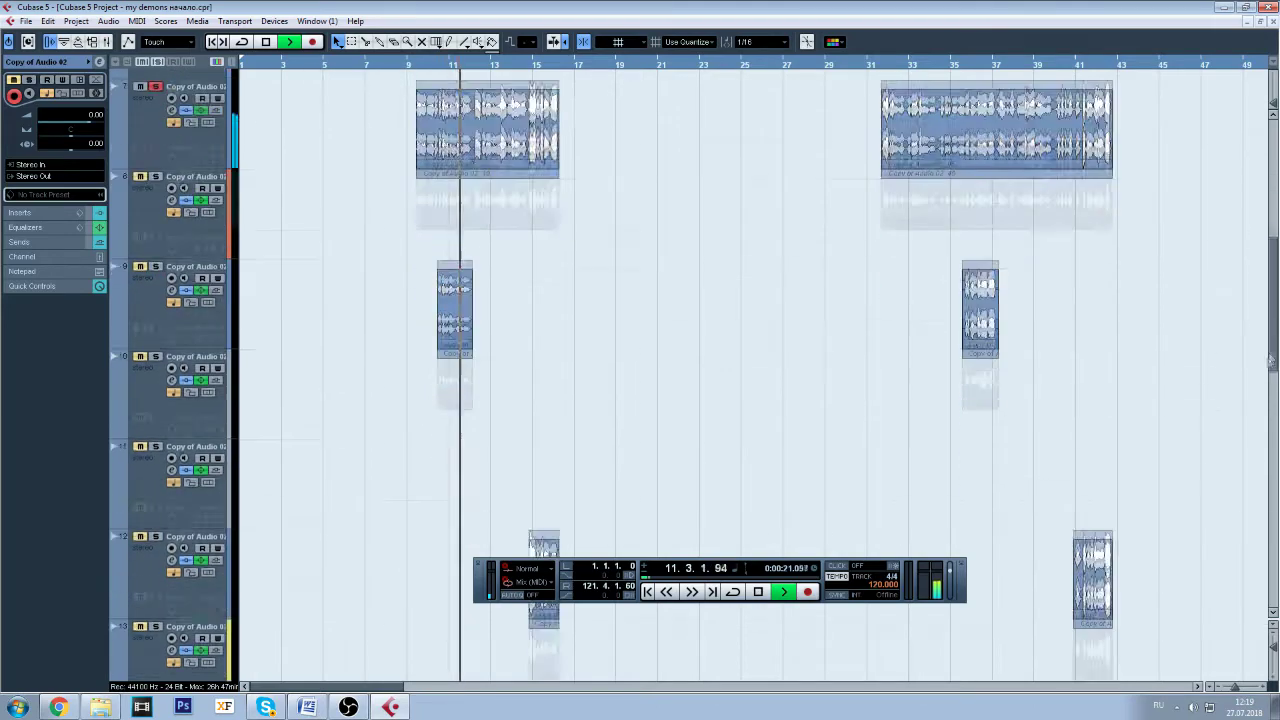
{"action": "scroll", "coordinate": [1246, 474], "scroll_direction": "down", "scroll_amount": 9}
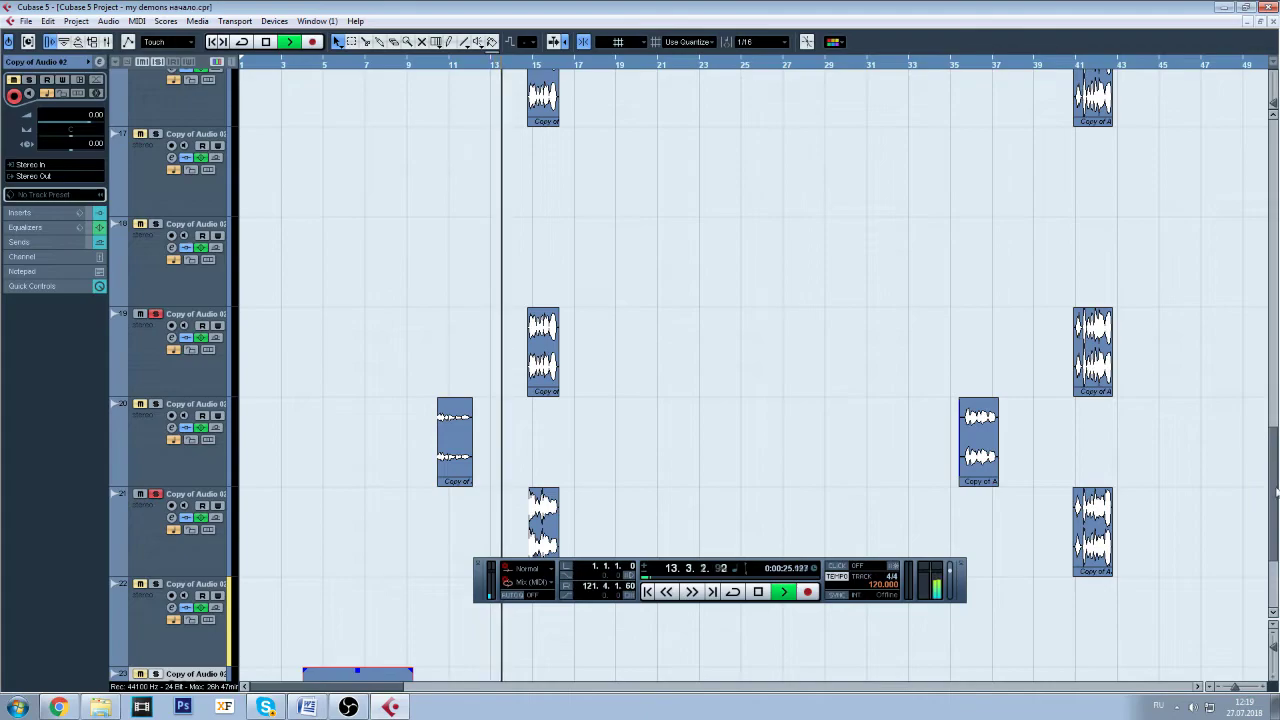
{"action": "scroll", "coordinate": [1270, 480], "scroll_direction": "down", "scroll_amount": 7}
{"action": "scroll", "coordinate": [1257, 270], "scroll_direction": "down", "scroll_amount": 8}
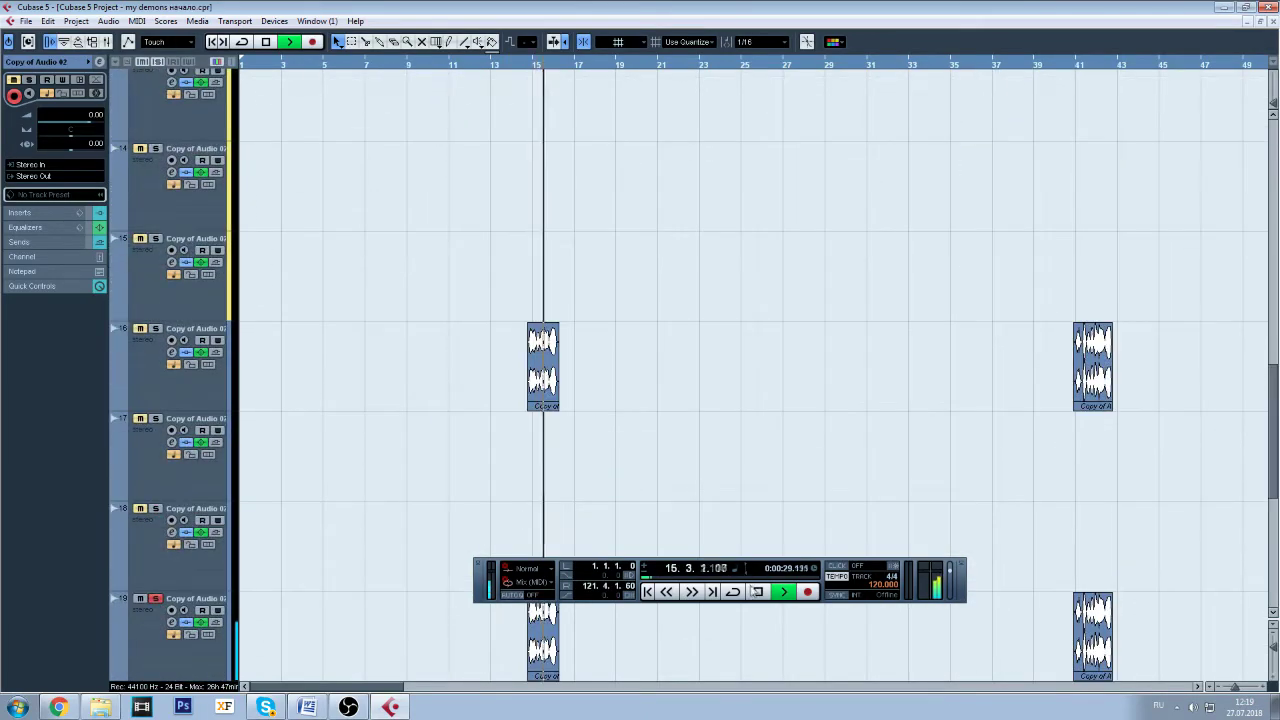
{"action": "left_click", "coordinate": [757, 591]}
- Move the transport panel clear of the vocal clips and turn off solo on the copied vocal tracks 19 and 21
{"action": "left_click_drag", "start_coordinate": [962, 580], "coordinate": [968, 496]}
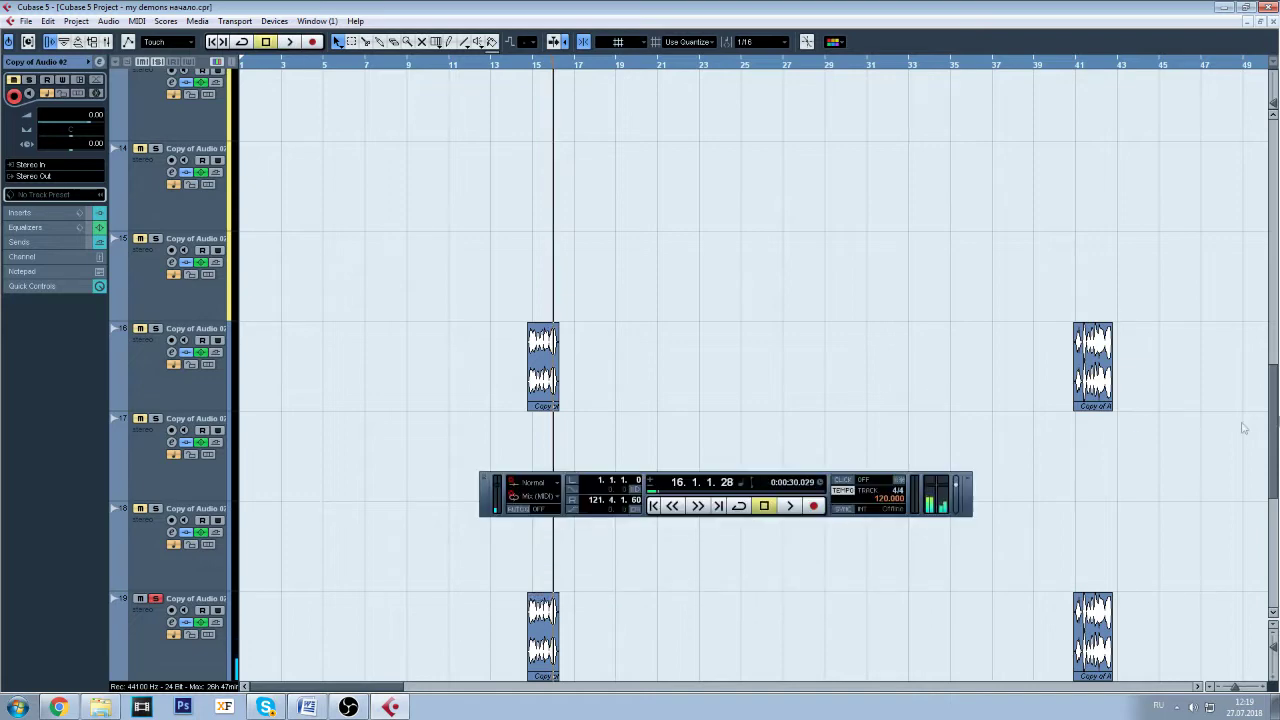
{"action": "scroll", "coordinate": [280, 372], "scroll_direction": "down", "scroll_amount": 3}
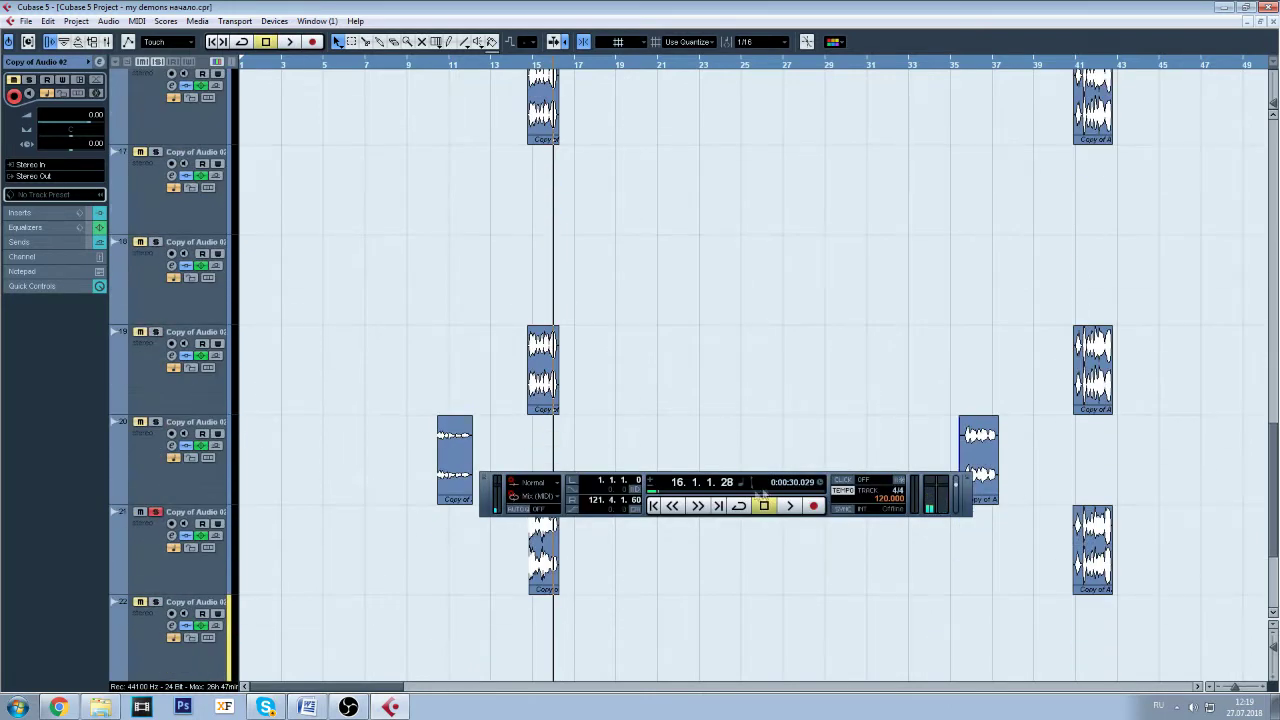
{"action": "left_click_drag", "start_coordinate": [697, 482], "coordinate": [718, 251]}
{"action": "left_click", "coordinate": [155, 512]}
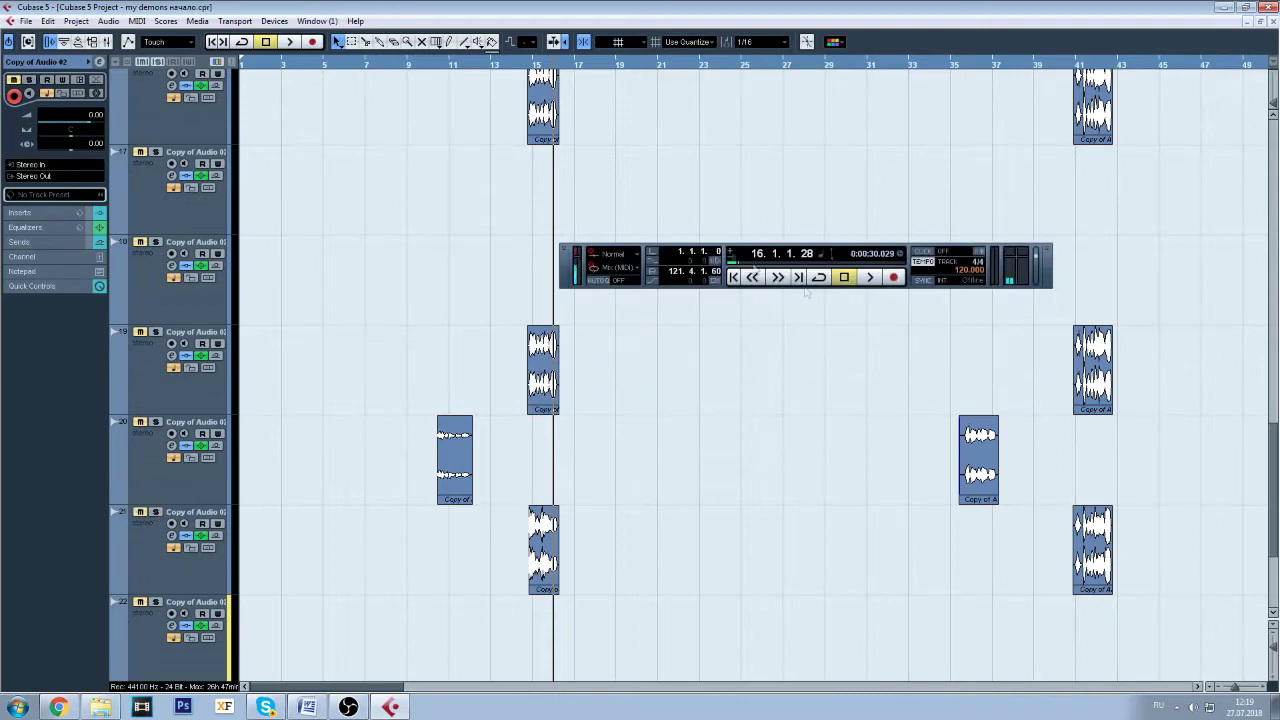
- Inspect the insert chain and equalizer of vocal track 7 and of track 9 in their channel settings, closing each window
{"action": "scroll", "coordinate": [1277, 505], "scroll_direction": "down", "scroll_amount": 3}
{"action": "left_click_drag", "start_coordinate": [1277, 505], "coordinate": [1274, 275]}
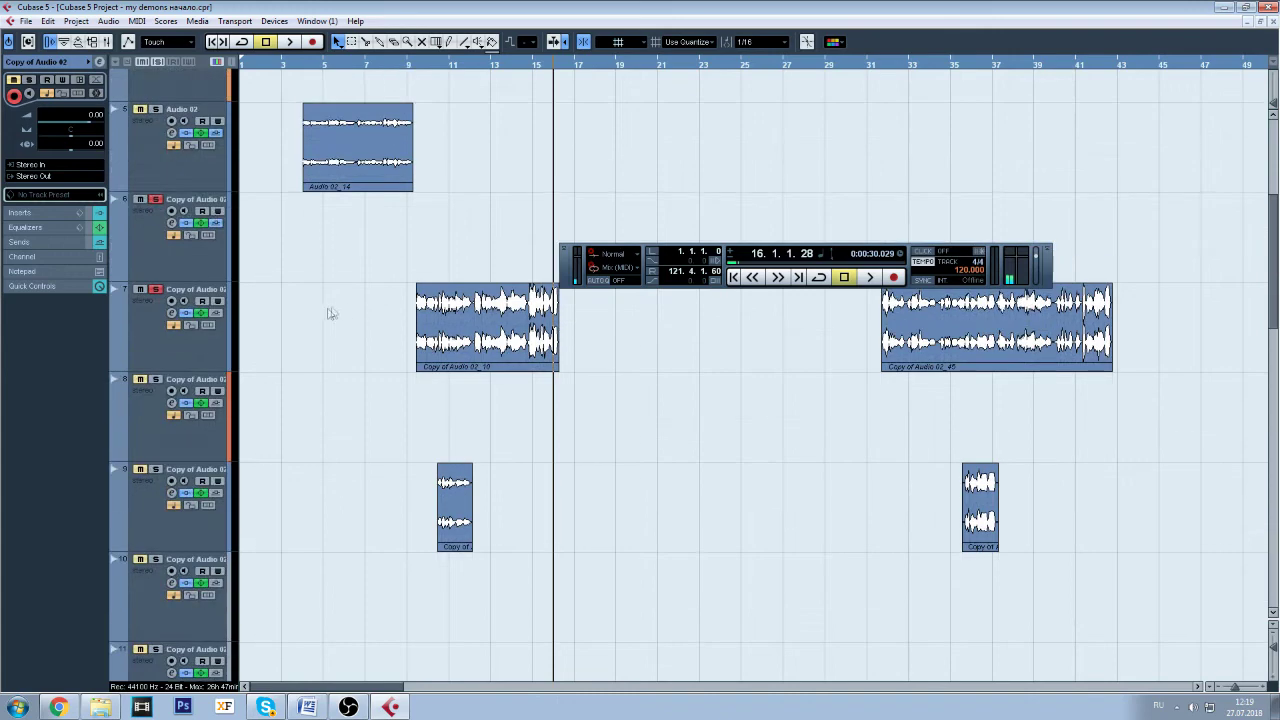
{"action": "left_click", "coordinate": [208, 358]}
{"action": "left_click", "coordinate": [172, 314]}
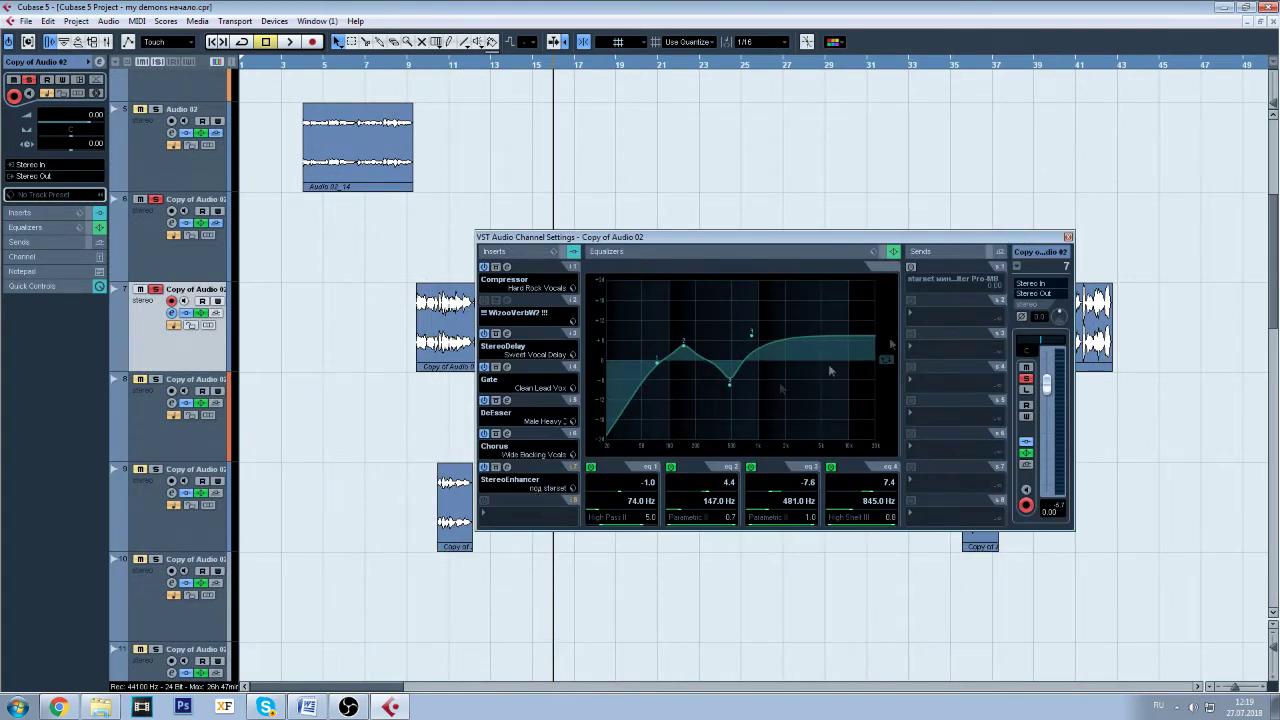
{"action": "left_click", "coordinate": [1068, 238]}
{"action": "left_click", "coordinate": [194, 532]}
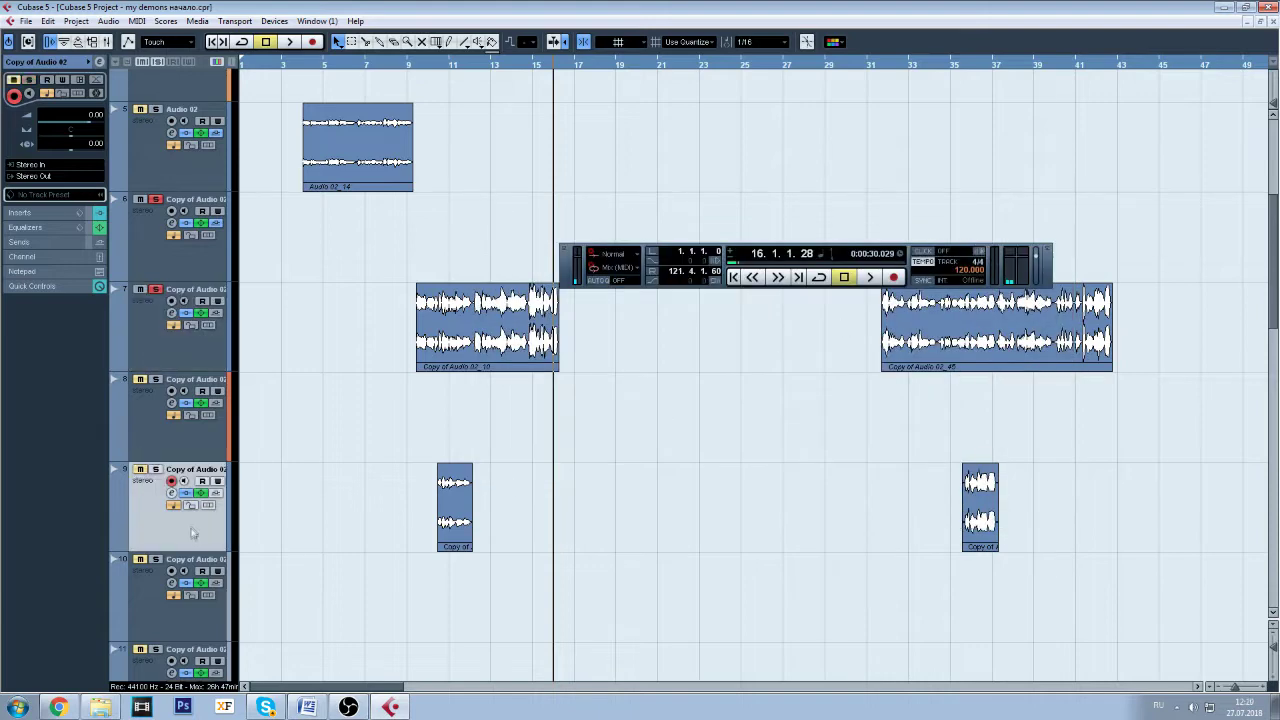
{"action": "left_click", "coordinate": [171, 494]}
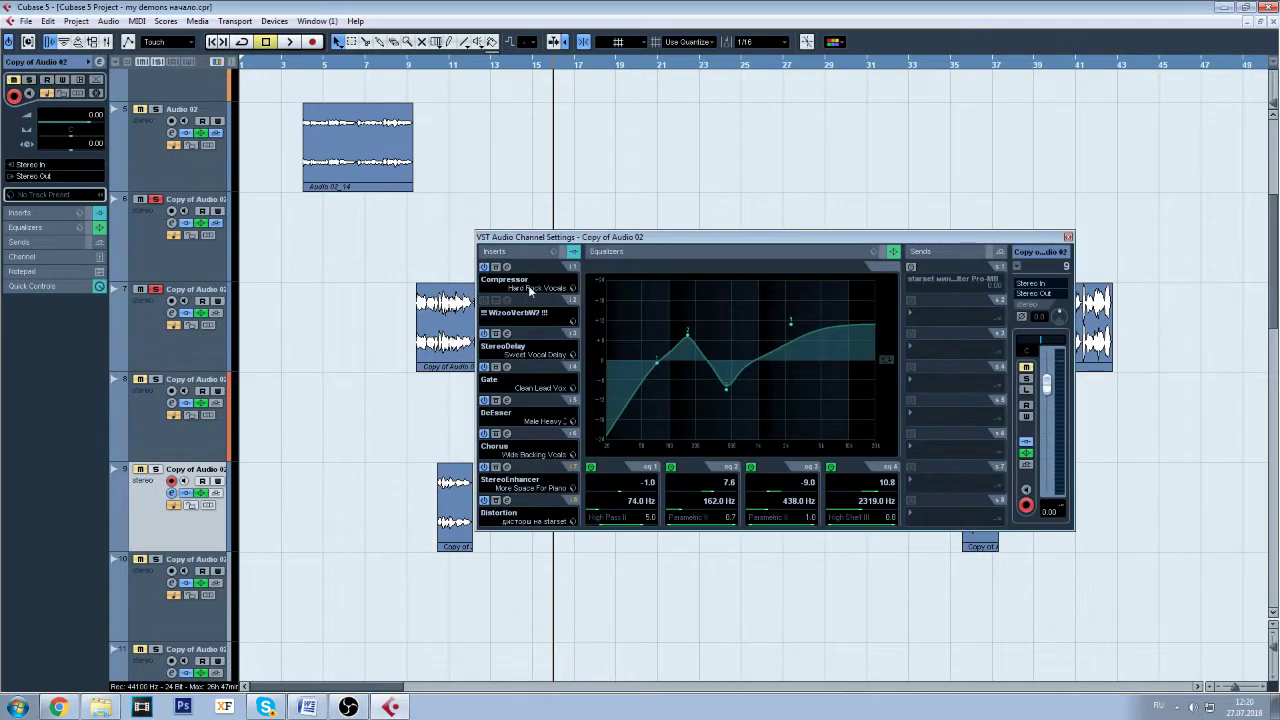
{"action": "left_click", "coordinate": [1068, 238]}
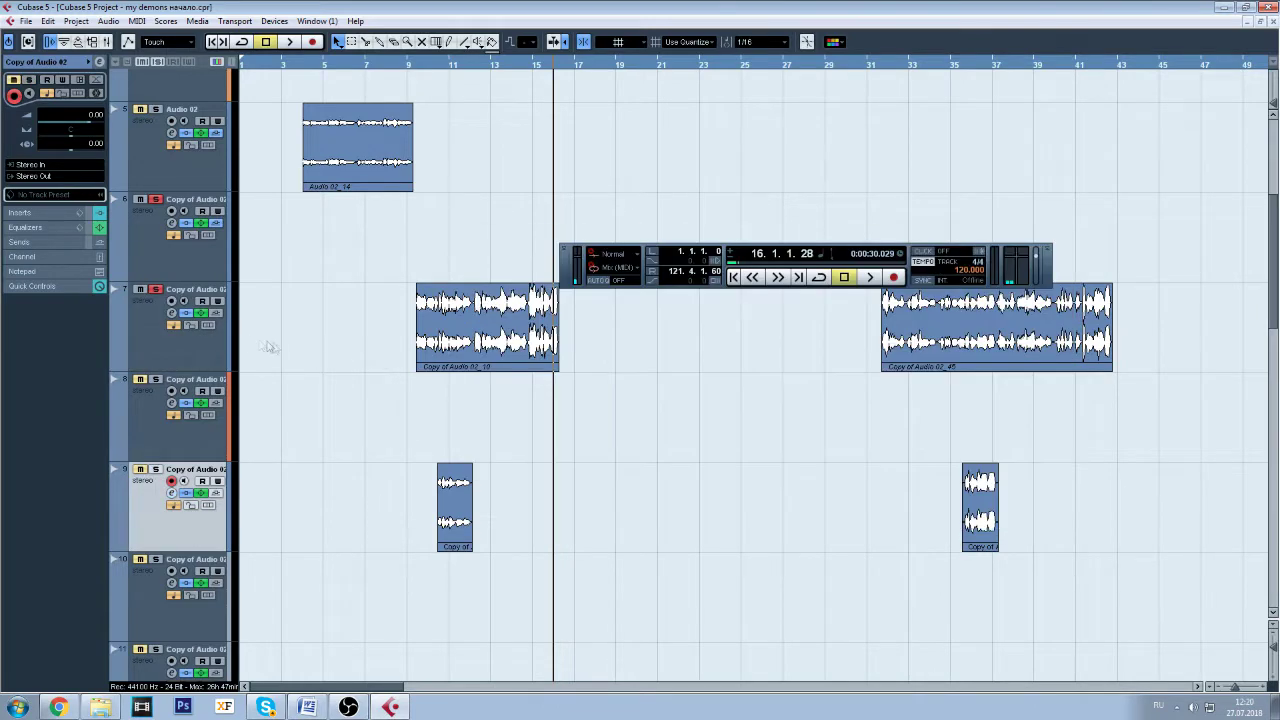
- Open the channel settings of vocal track 7, move the window clear of the verse clip, and examine its Compressor settings
{"action": "left_click", "coordinate": [196, 342]}
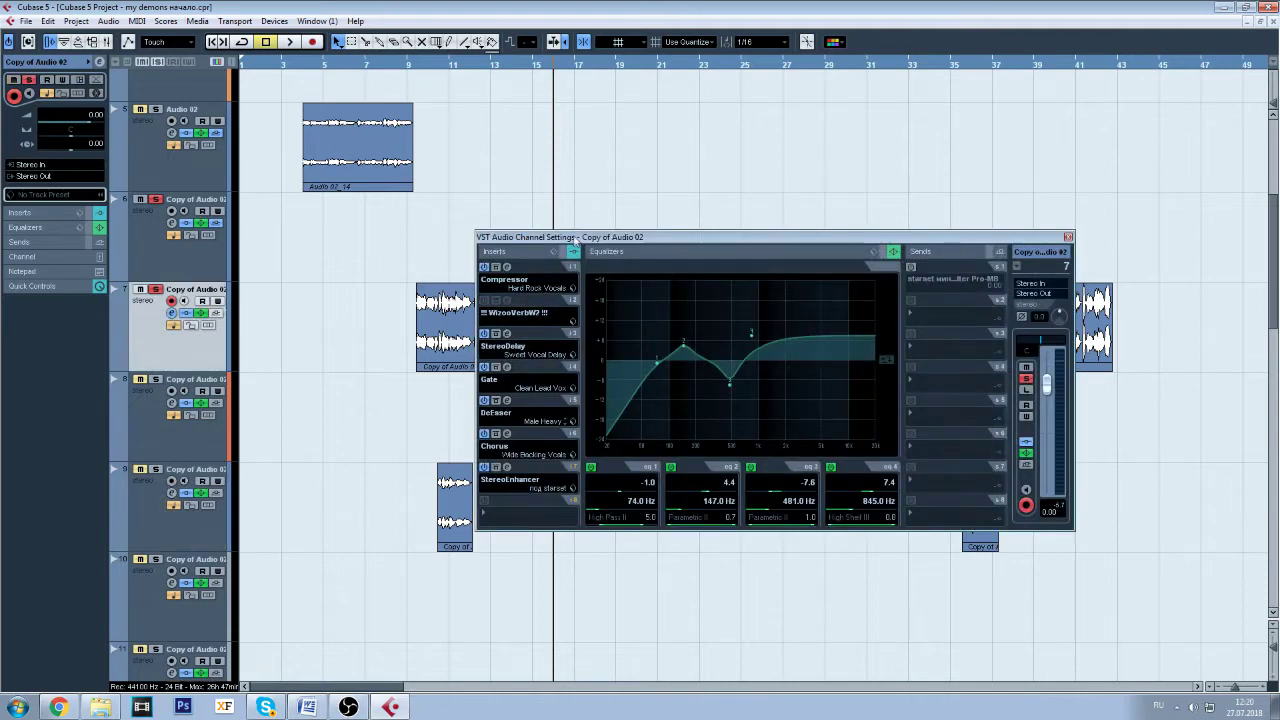
{"action": "left_click_drag", "start_coordinate": [561, 251], "coordinate": [677, 253]}
{"action": "left_click", "coordinate": [624, 270]}
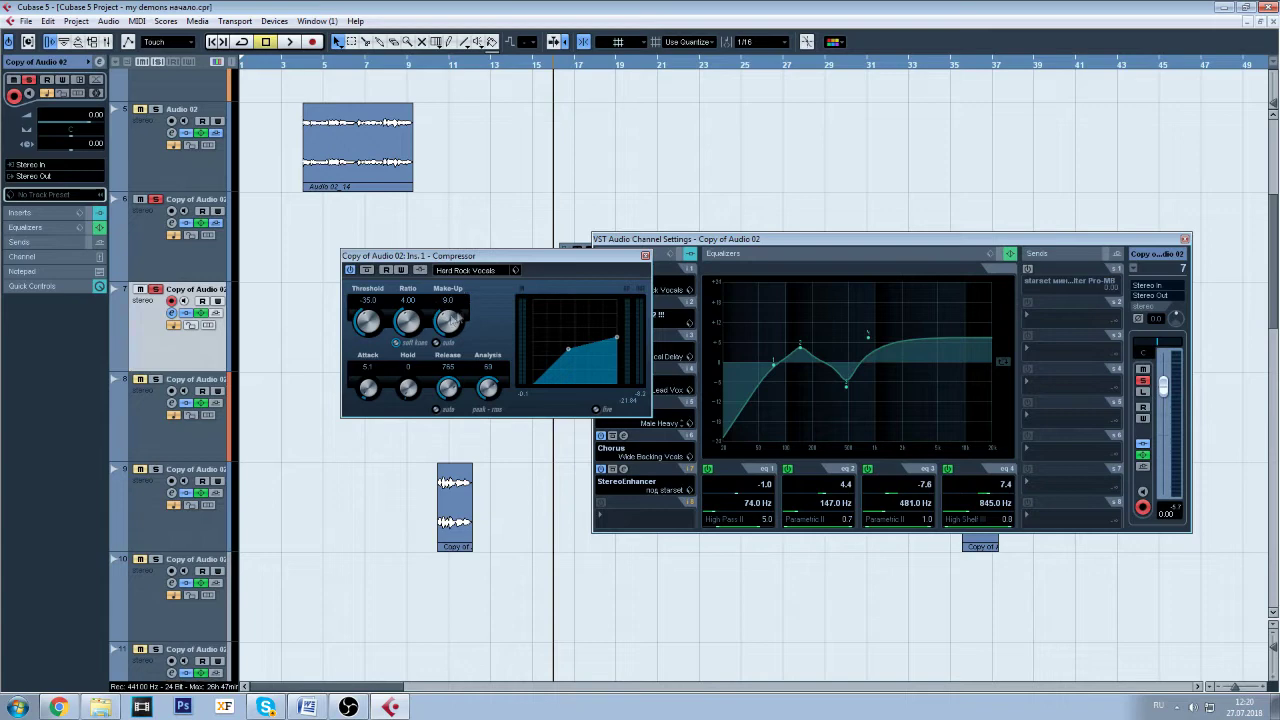
{"action": "left_click", "coordinate": [645, 255]}
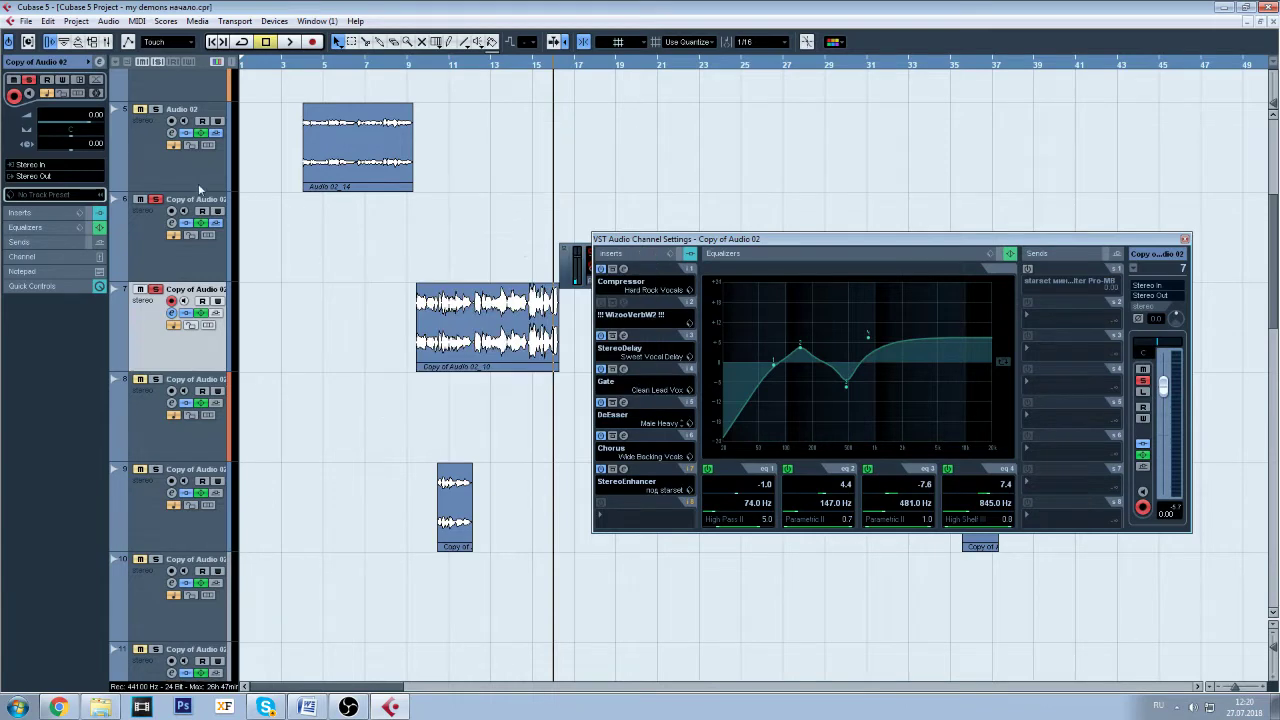
- Examine the Compressor settings of the Audio 02 track for comparison, and close the compressor and channel settings windows
{"action": "left_click", "coordinate": [179, 148]}
{"action": "left_click", "coordinate": [171, 133]}
{"action": "left_click", "coordinate": [172, 134]}
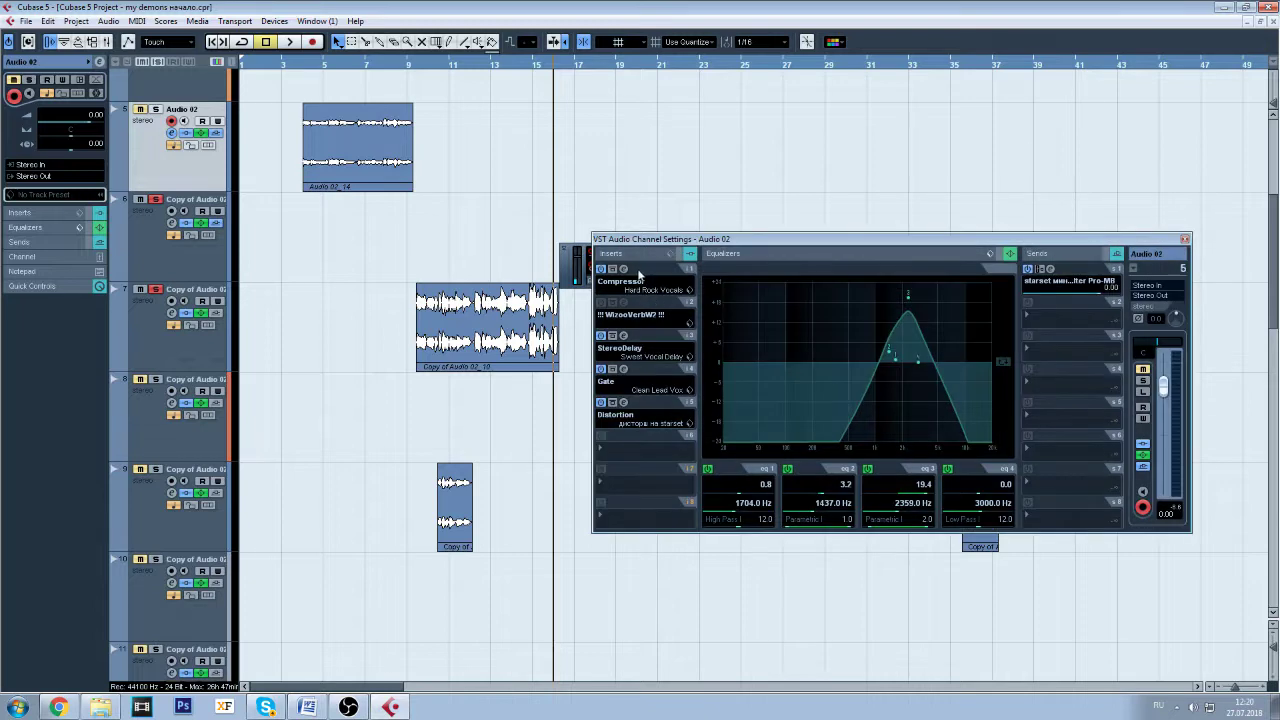
{"action": "left_click", "coordinate": [630, 274]}
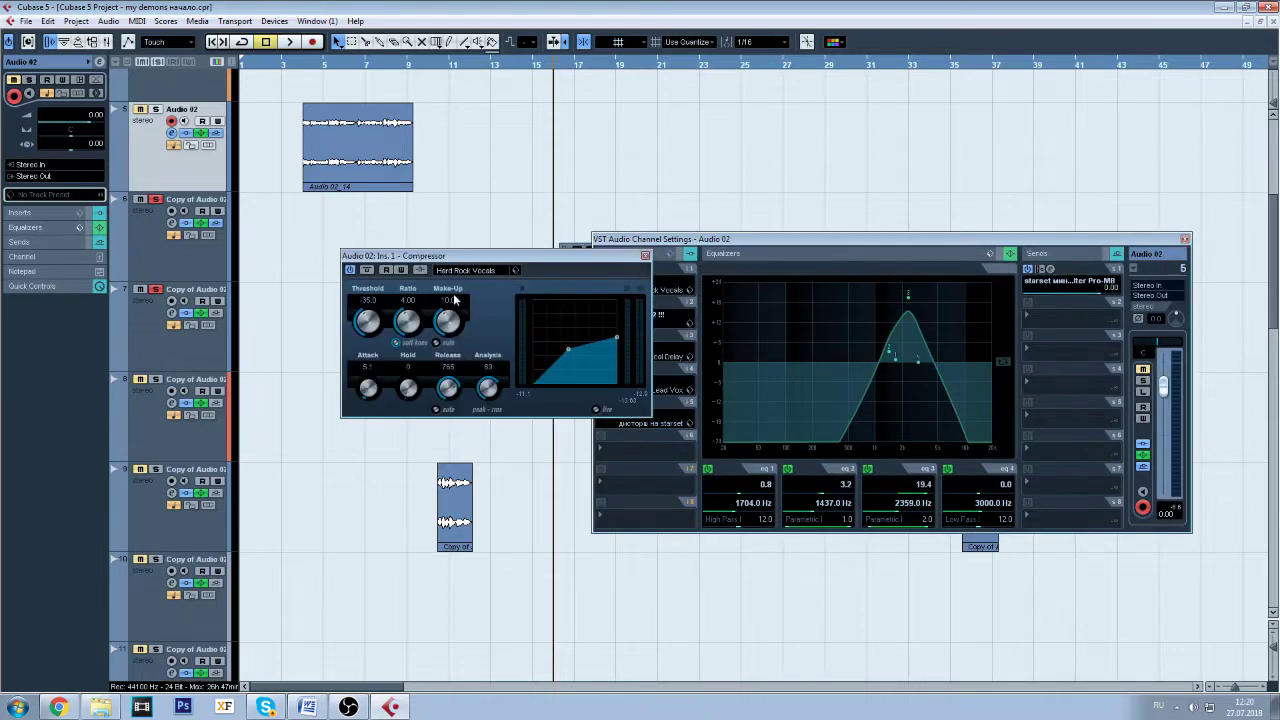
{"action": "left_click", "coordinate": [645, 255]}
{"action": "left_click", "coordinate": [1184, 240]}
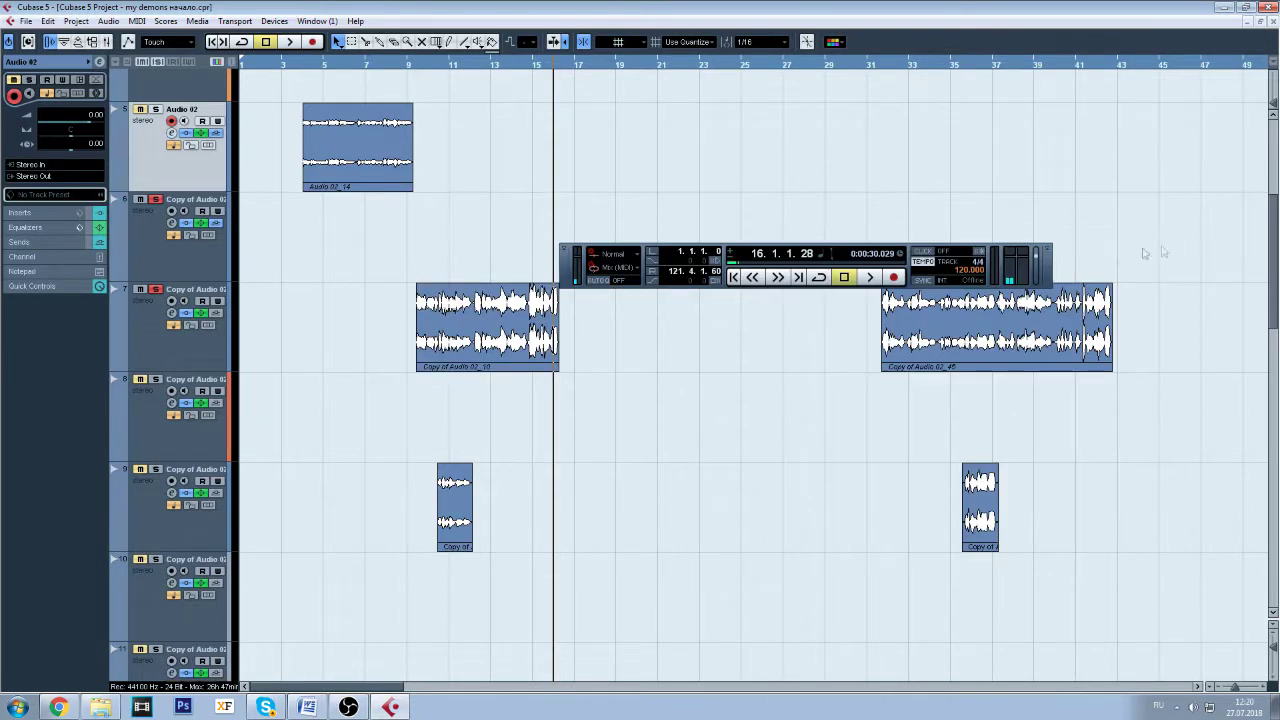
- Reopen the channel settings of vocal track 7 and examine its Compressor and StereoDelay inserts, closing each plug-in window
{"action": "left_click", "coordinate": [175, 348]}
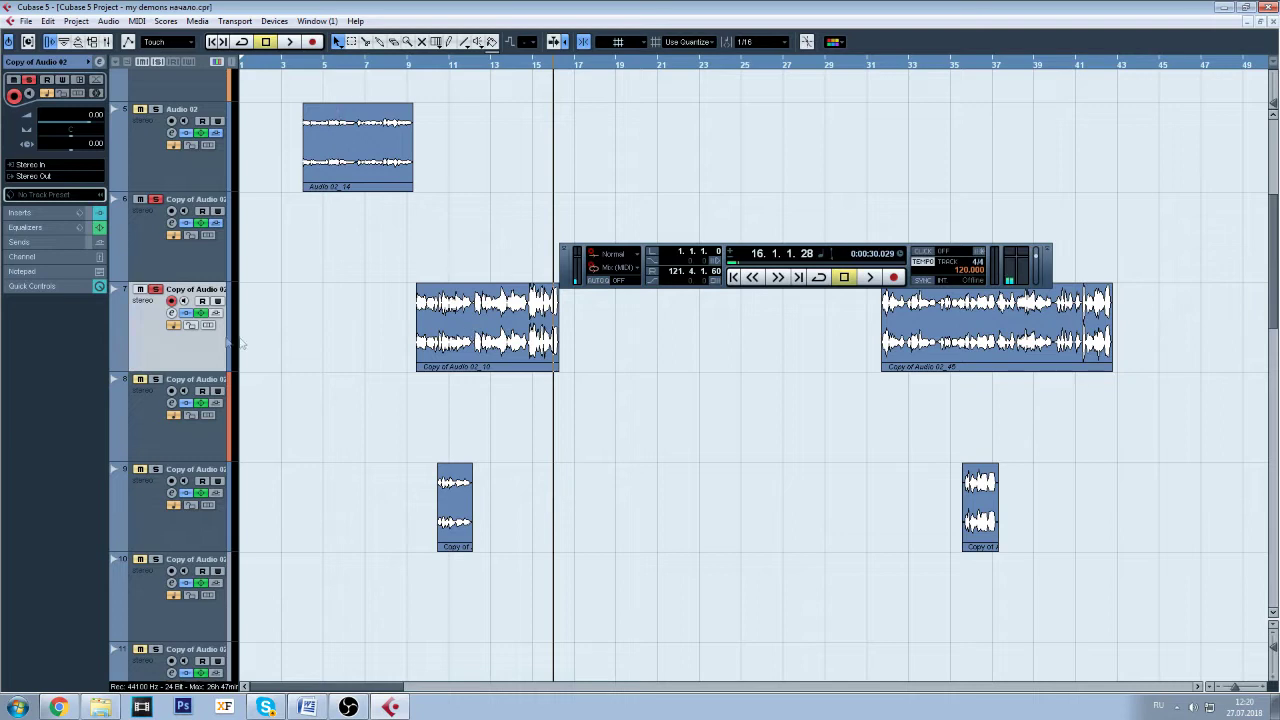
{"action": "left_click", "coordinate": [171, 313]}
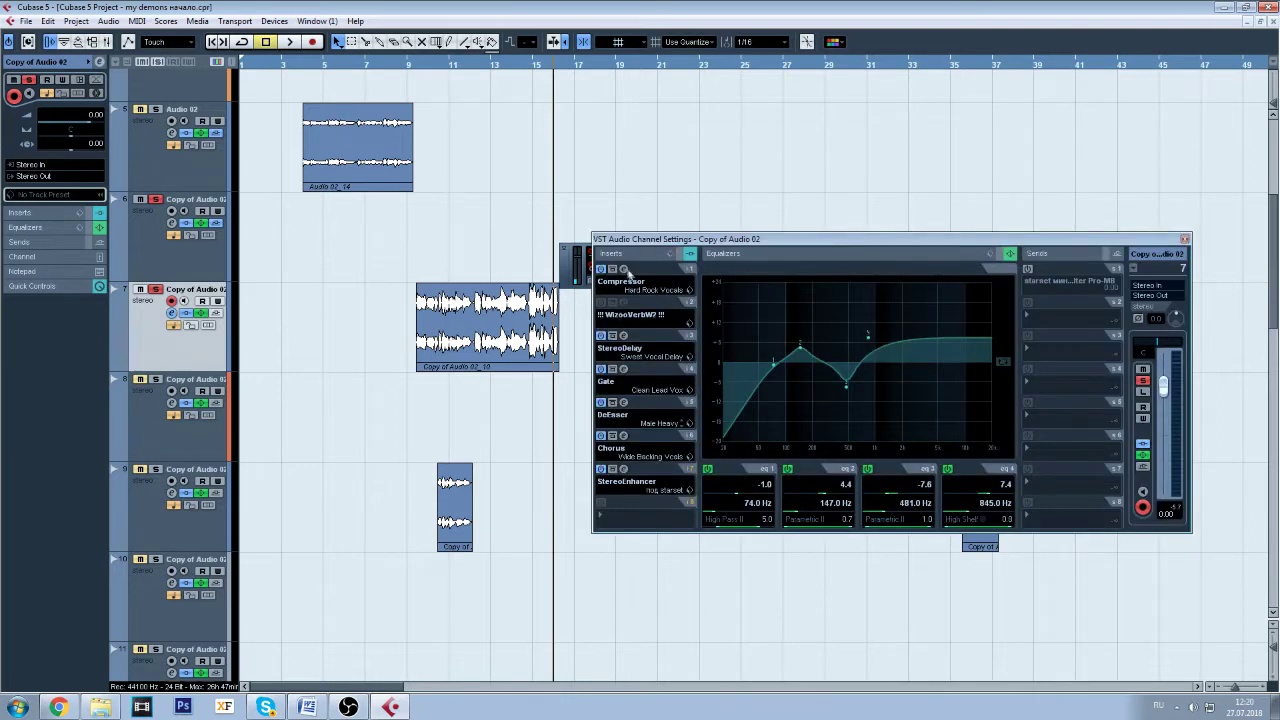
{"action": "left_click", "coordinate": [622, 269]}
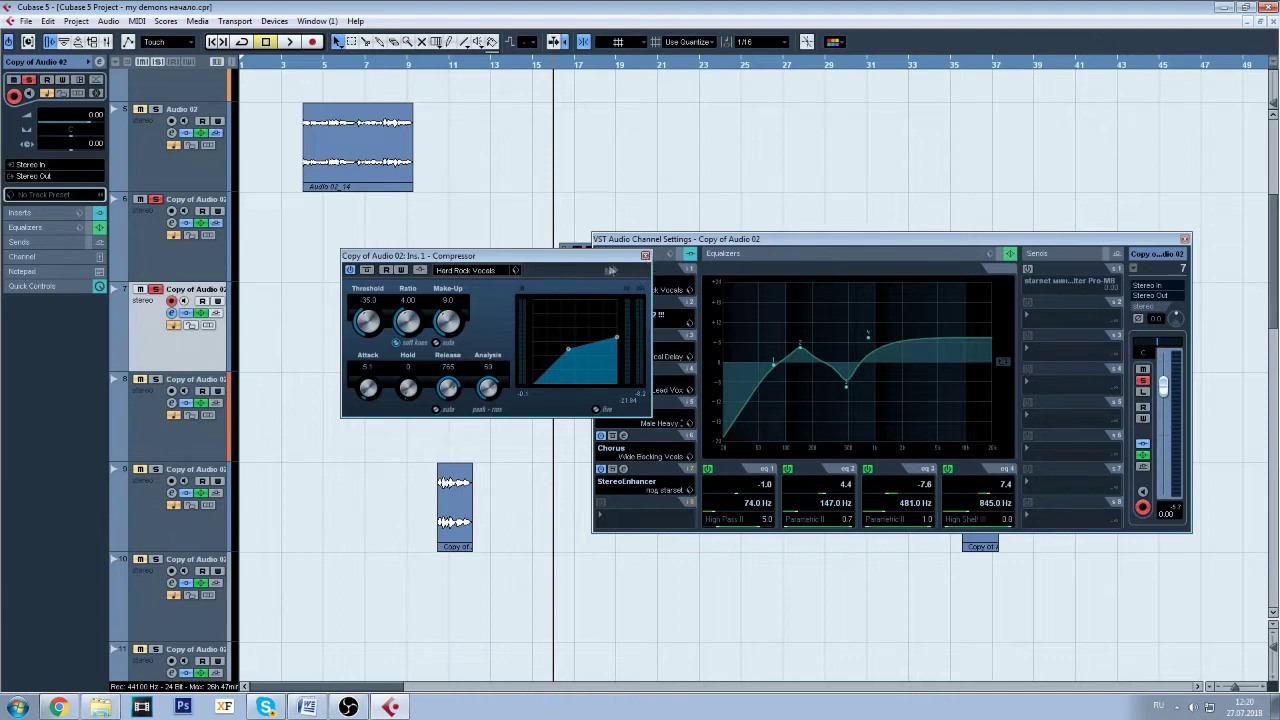
{"action": "left_click", "coordinate": [645, 255]}
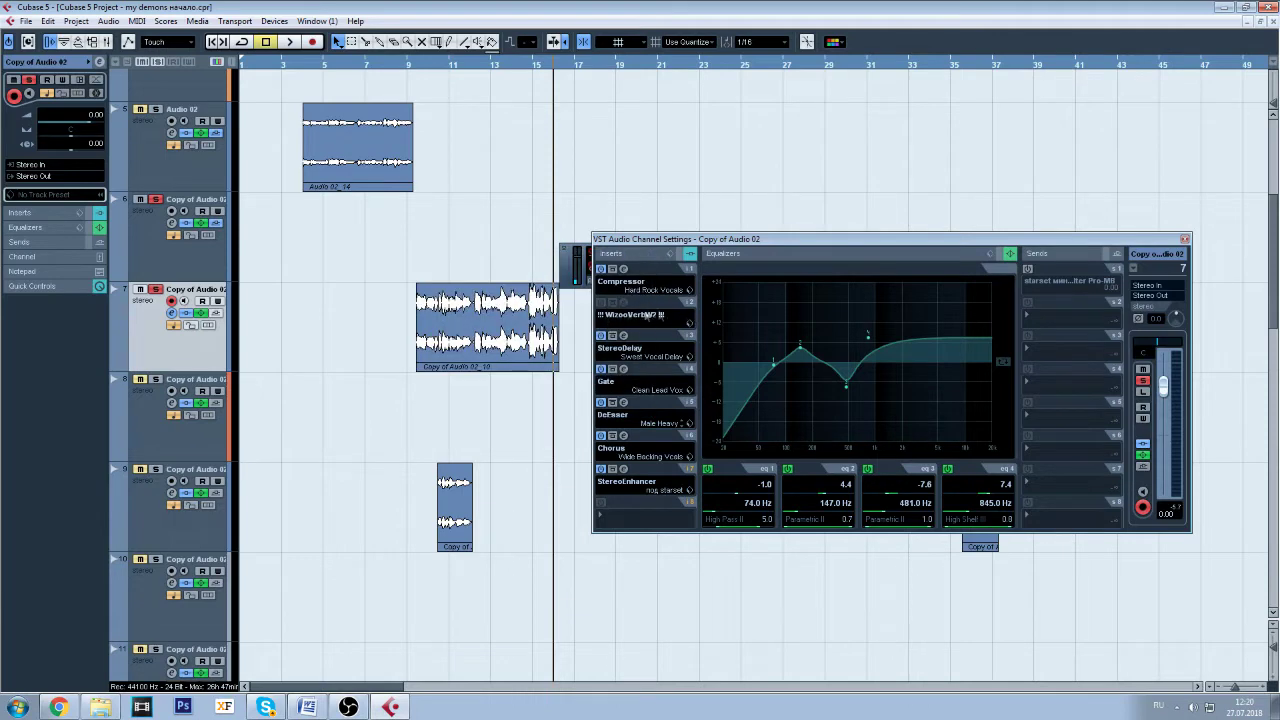
{"action": "left_click", "coordinate": [624, 337]}
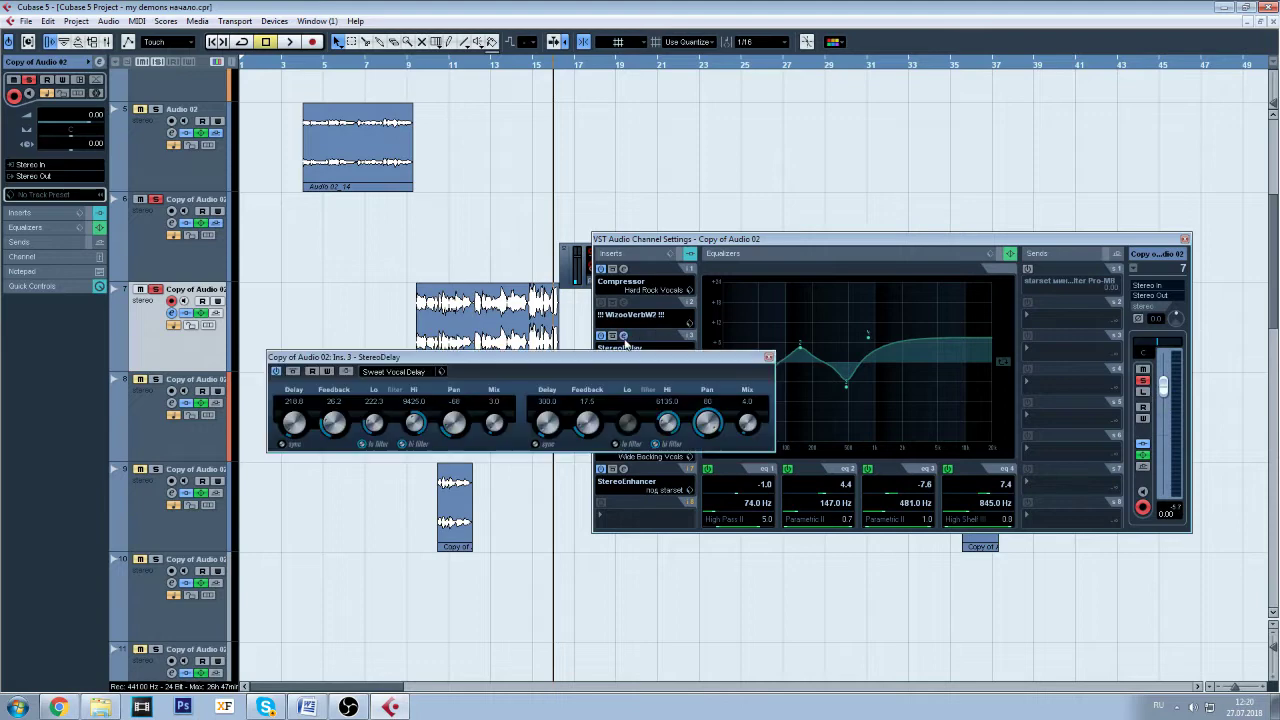
{"action": "left_click", "coordinate": [768, 357]}
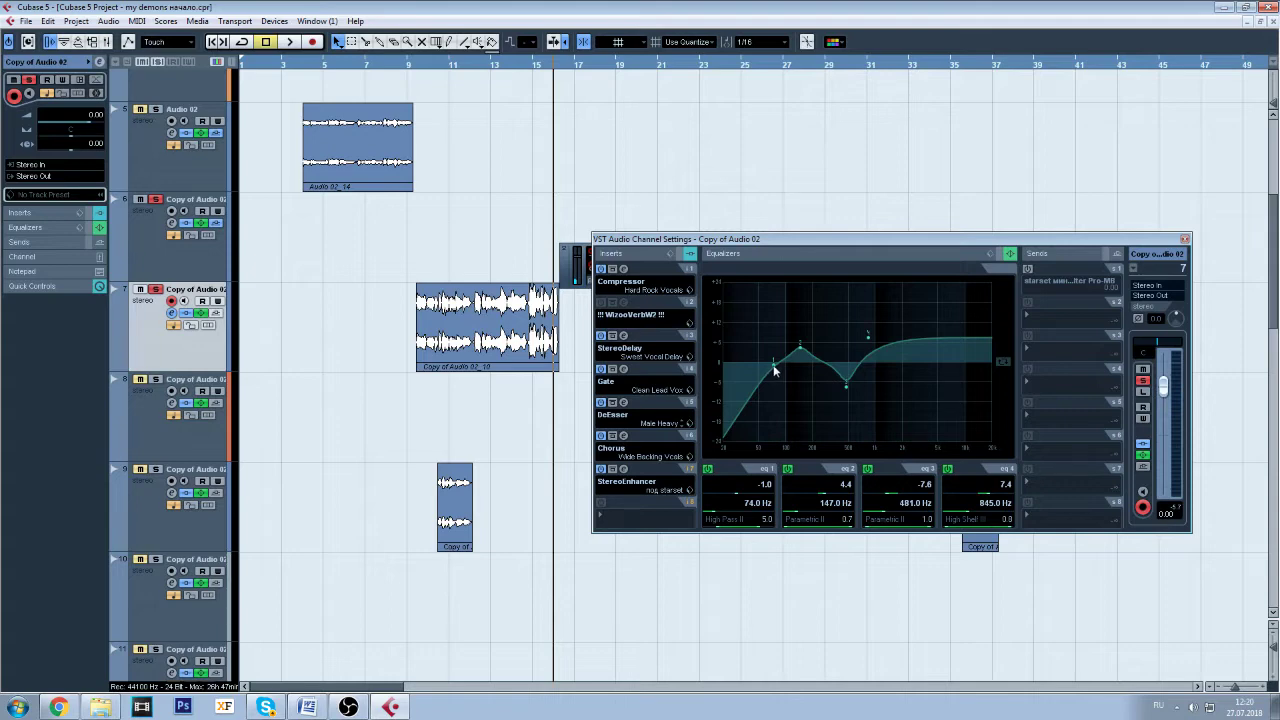
- Adjust track 7's equalizer to 178 Hz at -4.0 on band 1 and 8.2 gain on band 2, auditioning the verse vocal
{"action": "left_click_drag", "start_coordinate": [773, 370], "coordinate": [801, 335]}
{"action": "left_click", "coordinate": [407, 71]}
{"action": "left_click", "coordinate": [580, 250]}
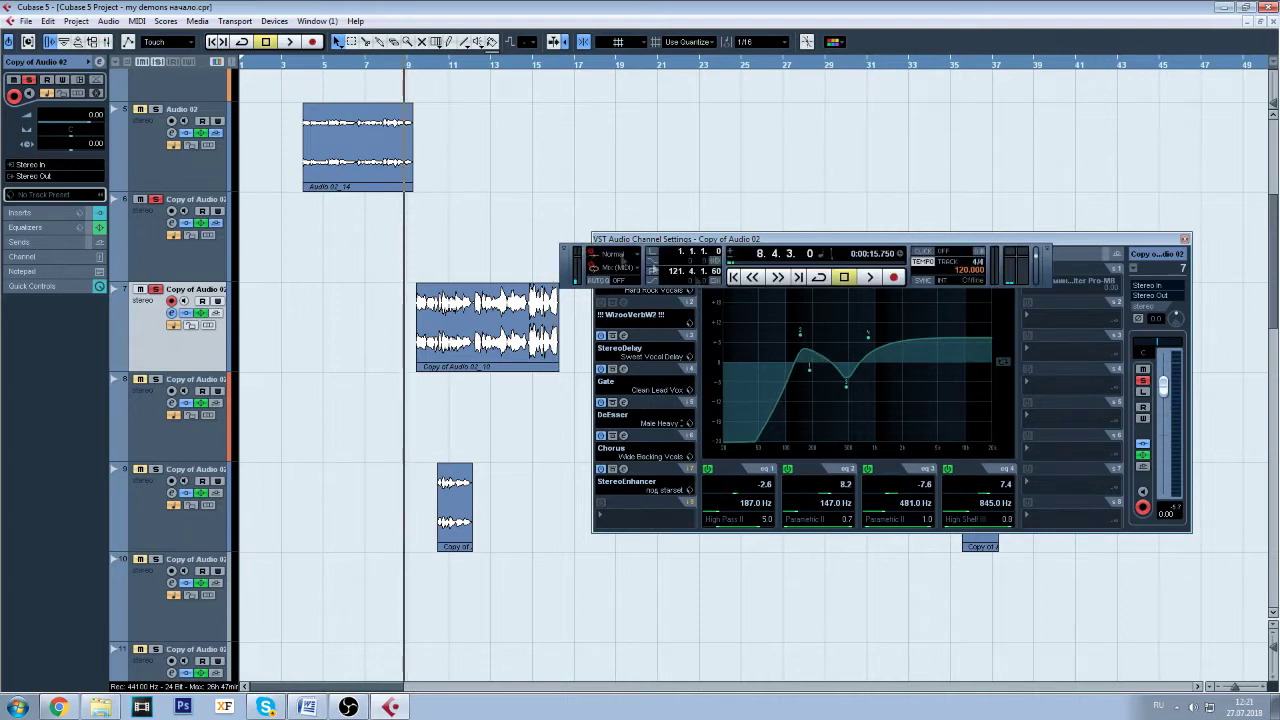
{"action": "left_click", "coordinate": [870, 279]}
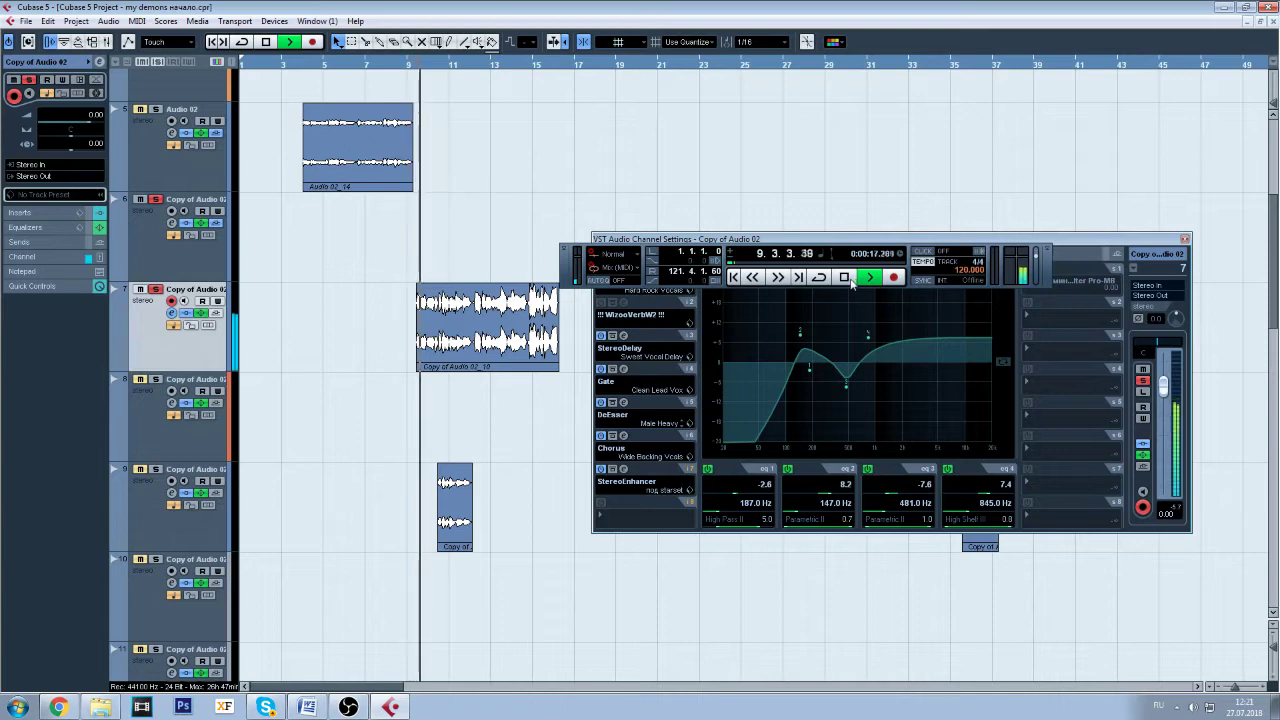
{"action": "mouse_move", "coordinate": [812, 375]}
{"action": "left_mouse_down"}
{"action": "mouse_move", "coordinate": [777, 375]}
{"action": "mouse_move", "coordinate": [806, 372]}
{"action": "left_mouse_up"}
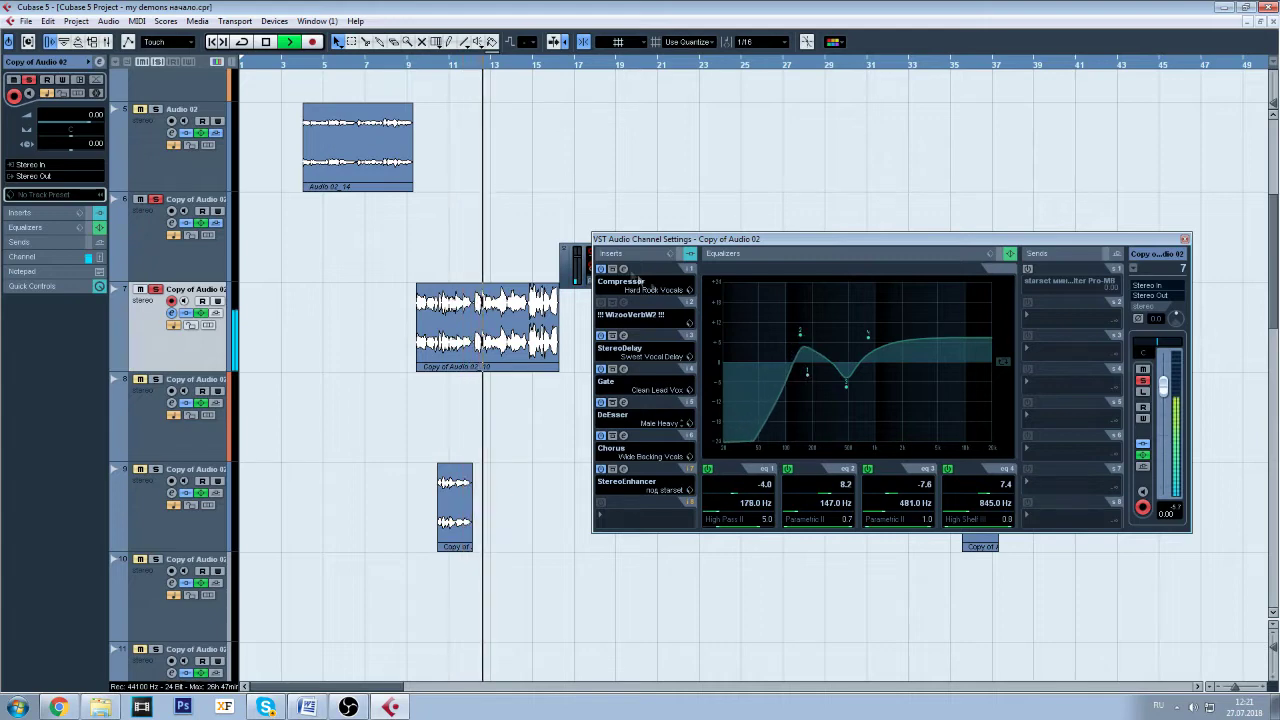
{"action": "left_click", "coordinate": [576, 265]}
{"action": "left_click", "coordinate": [845, 278]}
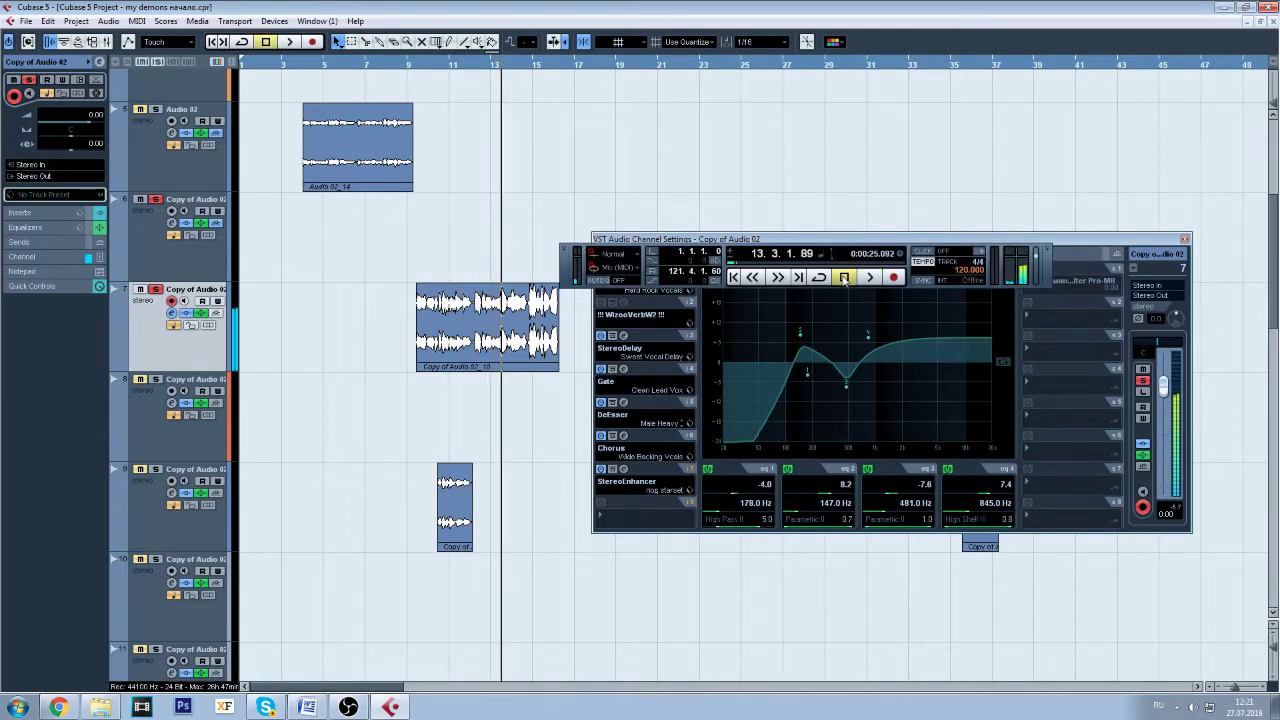
- Return the playhead to bar 9, move the transport panel clear of the channel window, and set equalizer band 2 to 142 Hz with 9.6 gain
{"action": "left_click", "coordinate": [417, 68]}
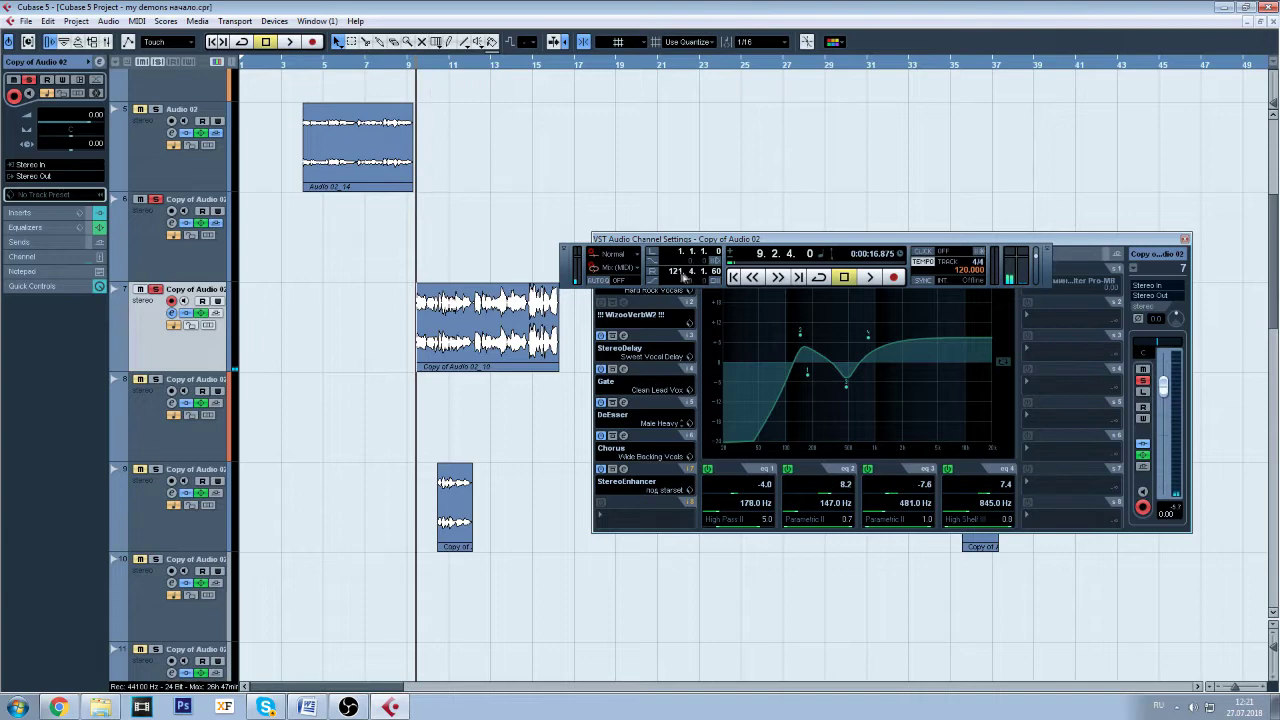
{"action": "left_click_drag", "start_coordinate": [645, 253], "coordinate": [678, 177]}
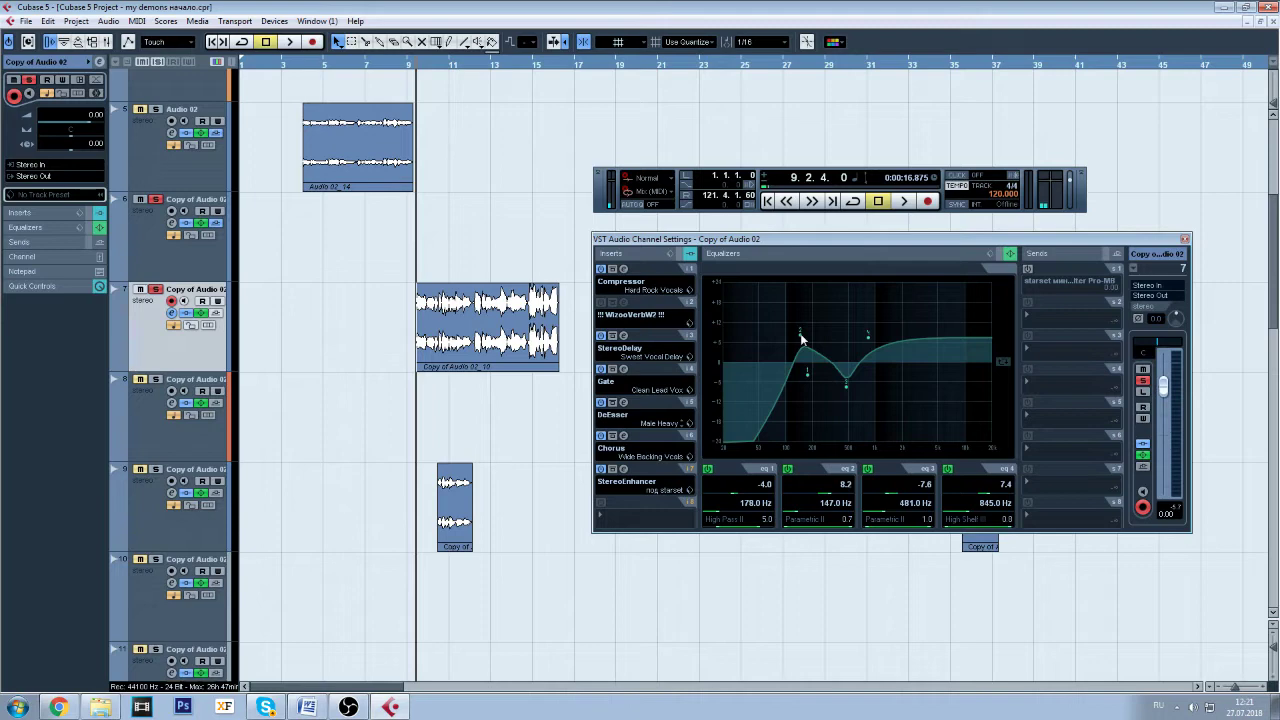
{"action": "left_click_drag", "start_coordinate": [800, 338], "coordinate": [800, 335]}
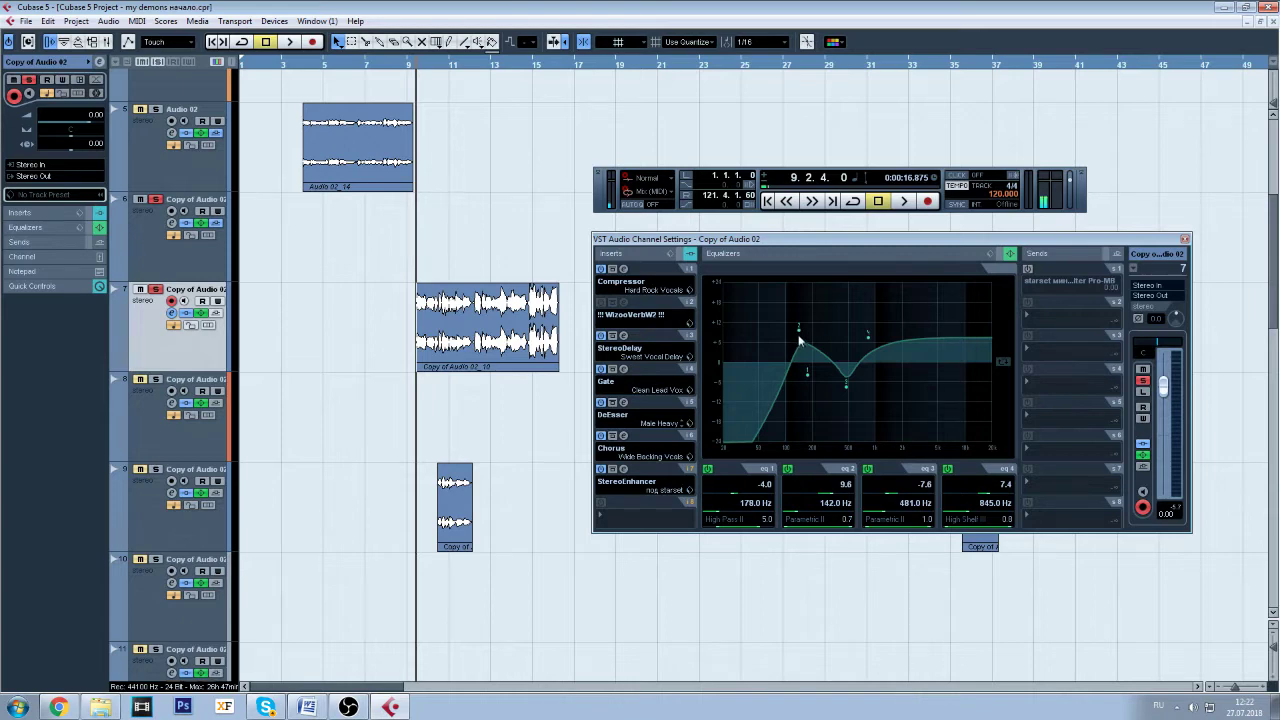
- Open track 7's Gate insert and watch its state indicator while auditioning the verse vocal from bar 9 to bar 16
{"action": "left_click", "coordinate": [622, 370]}
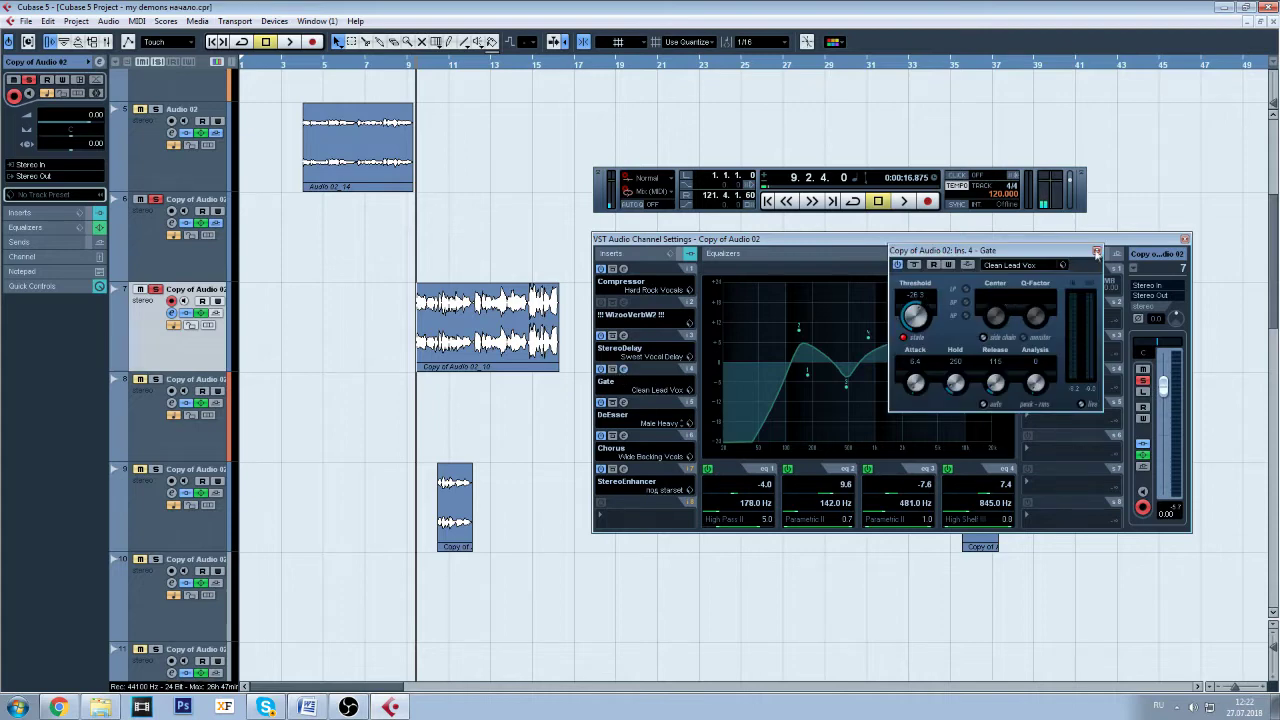
{"action": "left_click", "coordinate": [1096, 251]}
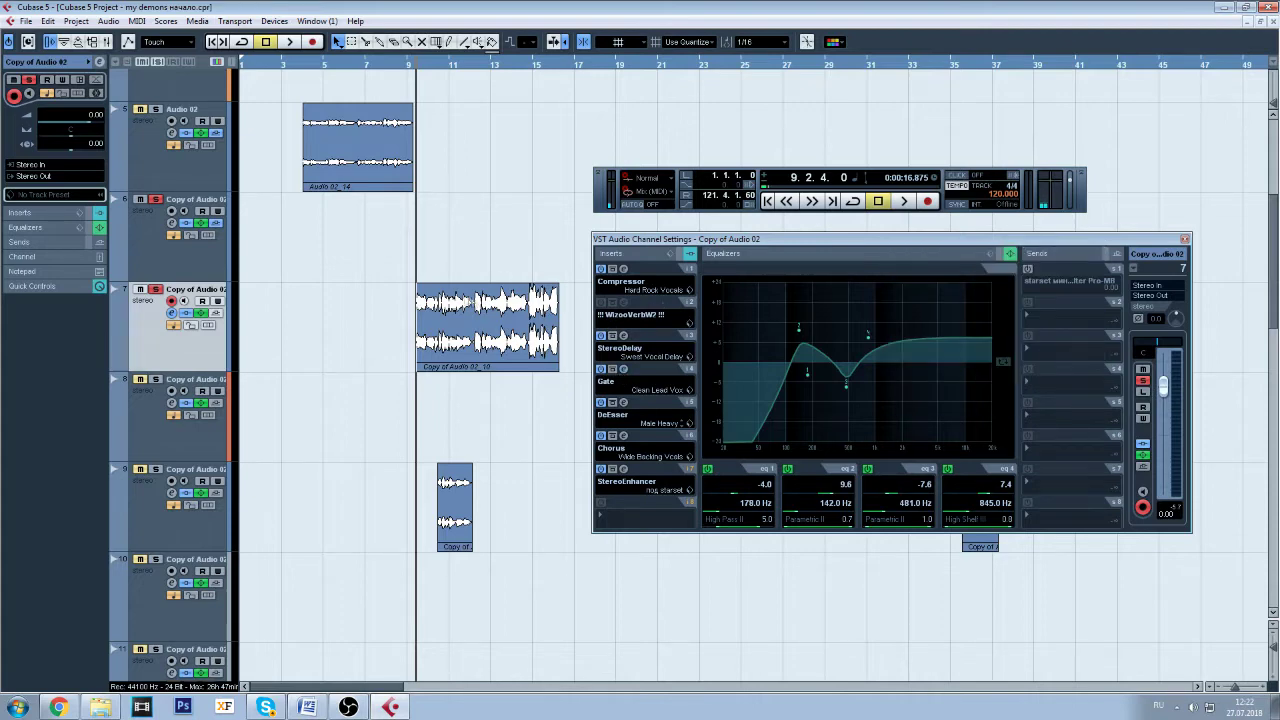
{"action": "left_click", "coordinate": [613, 369]}
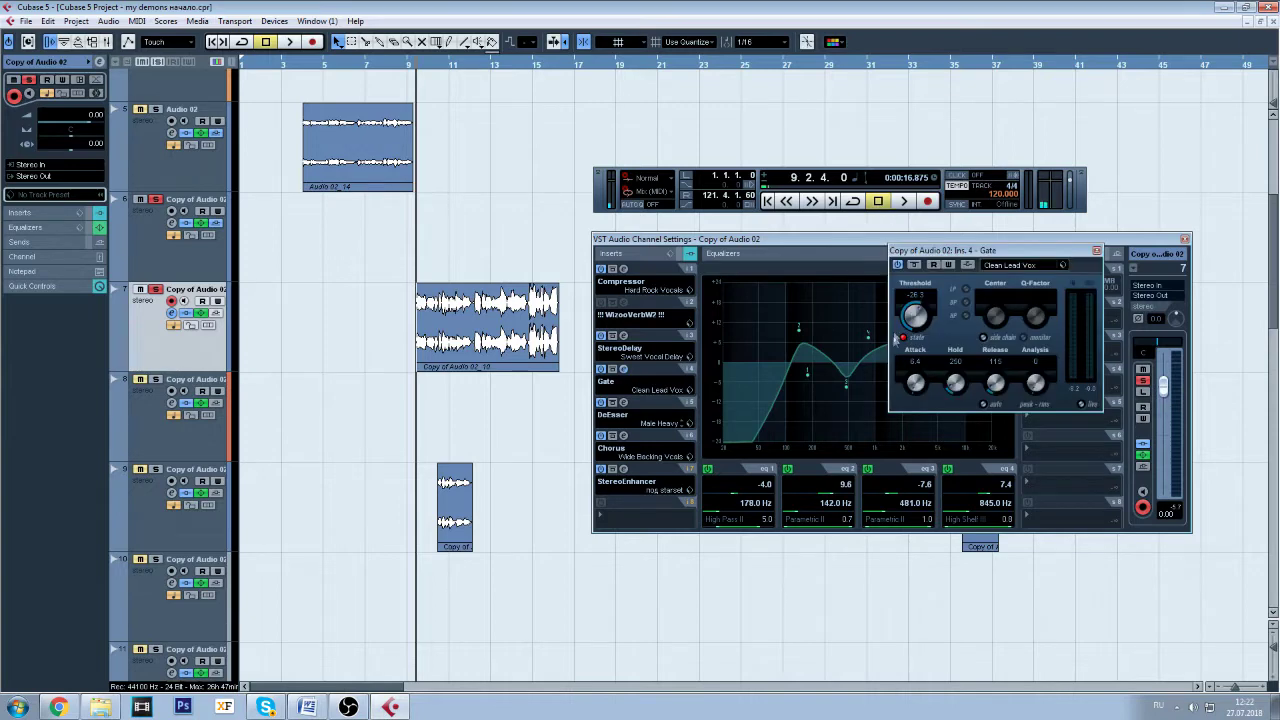
{"action": "left_click", "coordinate": [903, 201]}
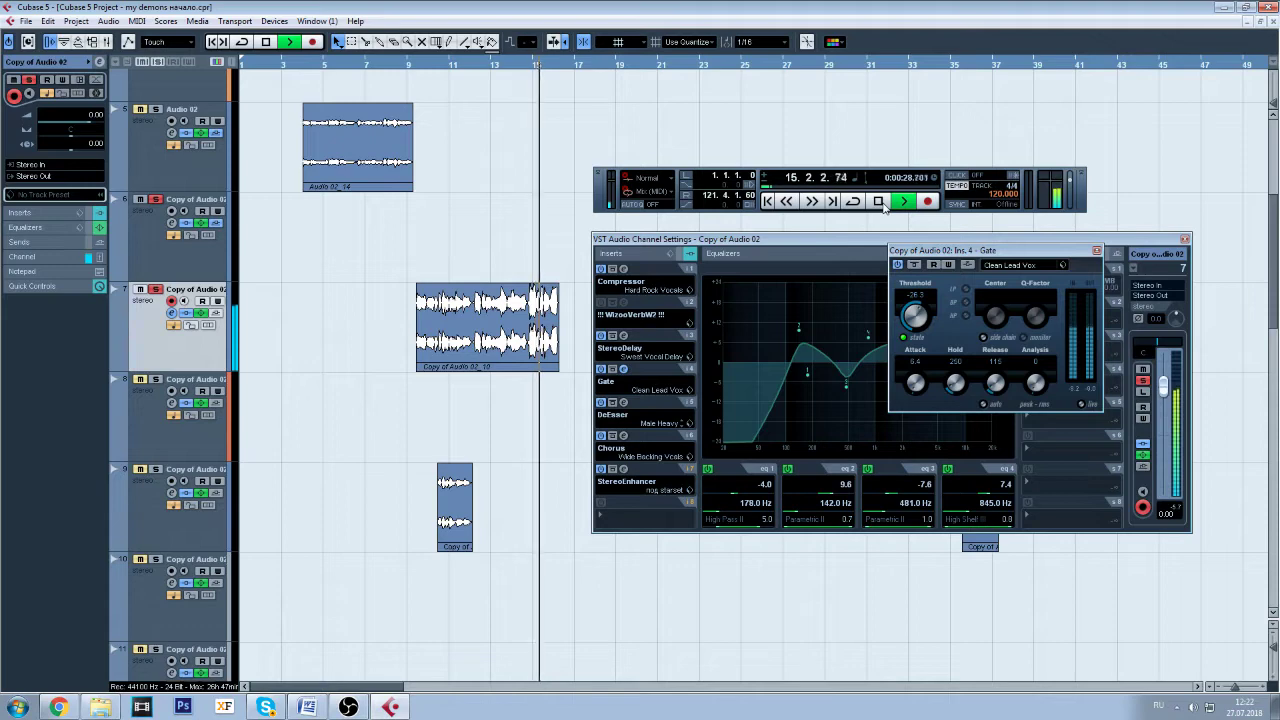
{"action": "left_click", "coordinate": [879, 201]}
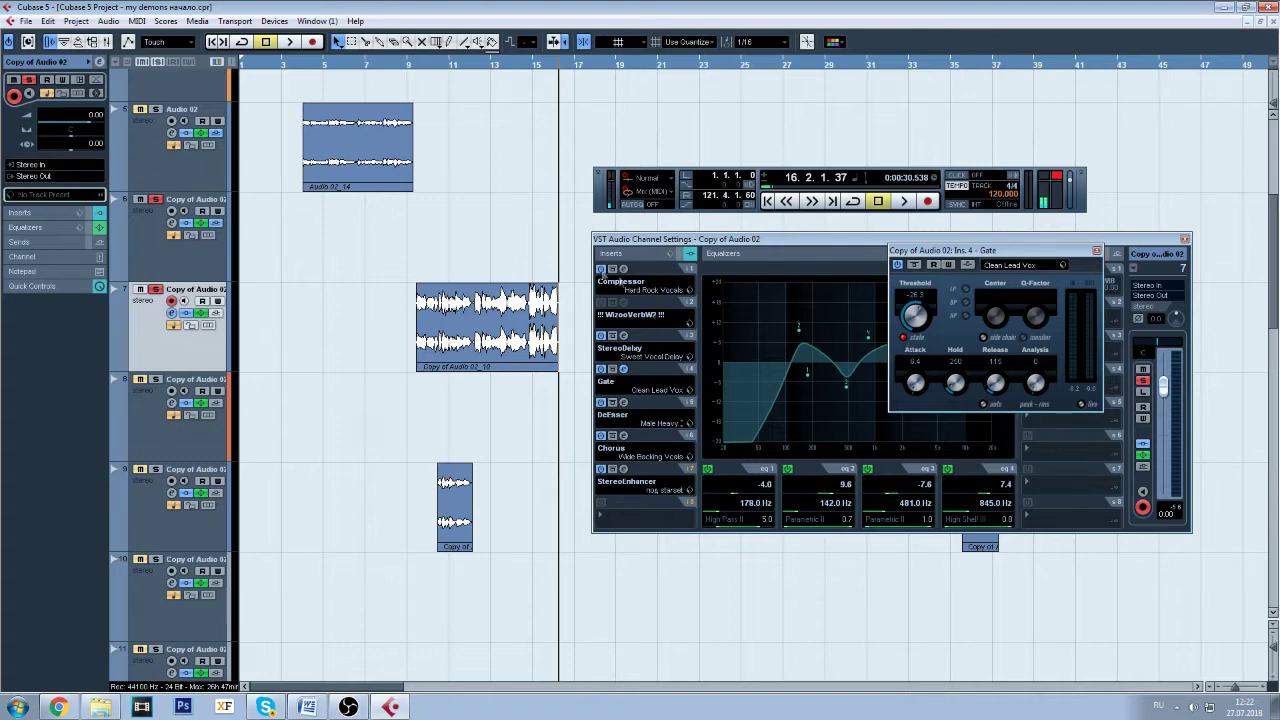
- Try the gate with its threshold raised to 0.0, auditioning the verse vocal briefly from bar 11
{"action": "left_click", "coordinate": [413, 66]}
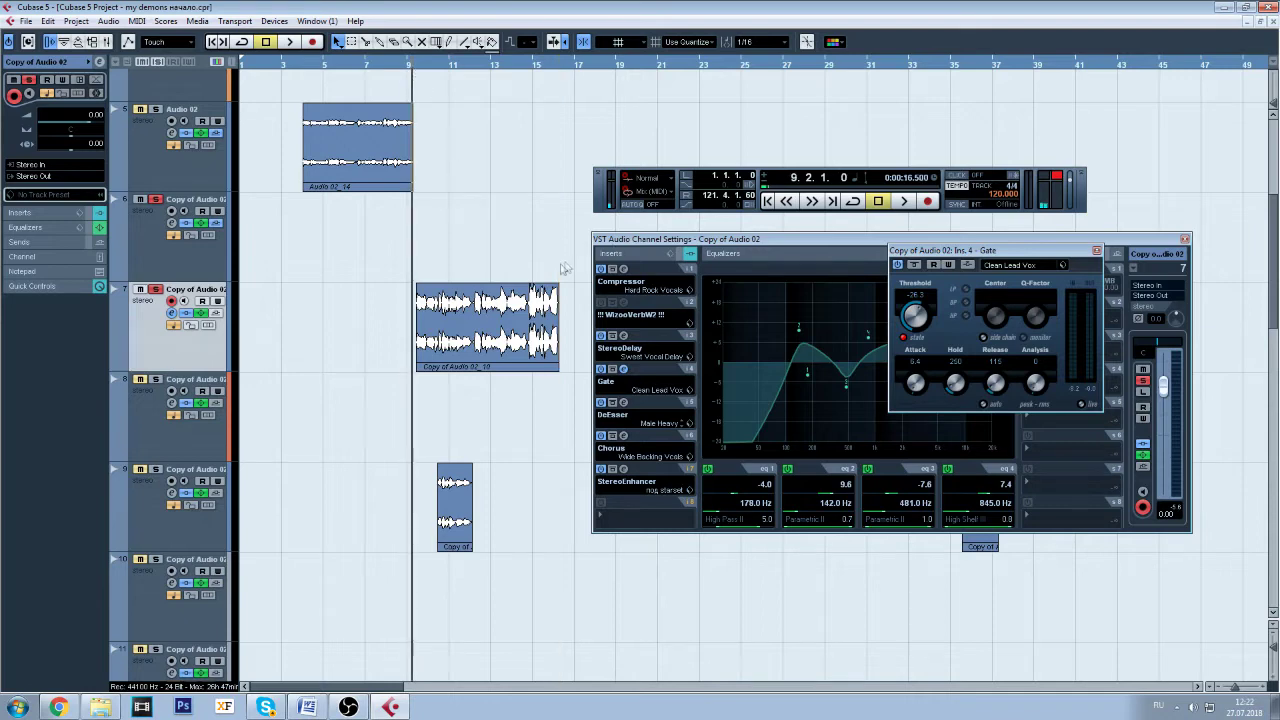
{"action": "left_click", "coordinate": [458, 66]}
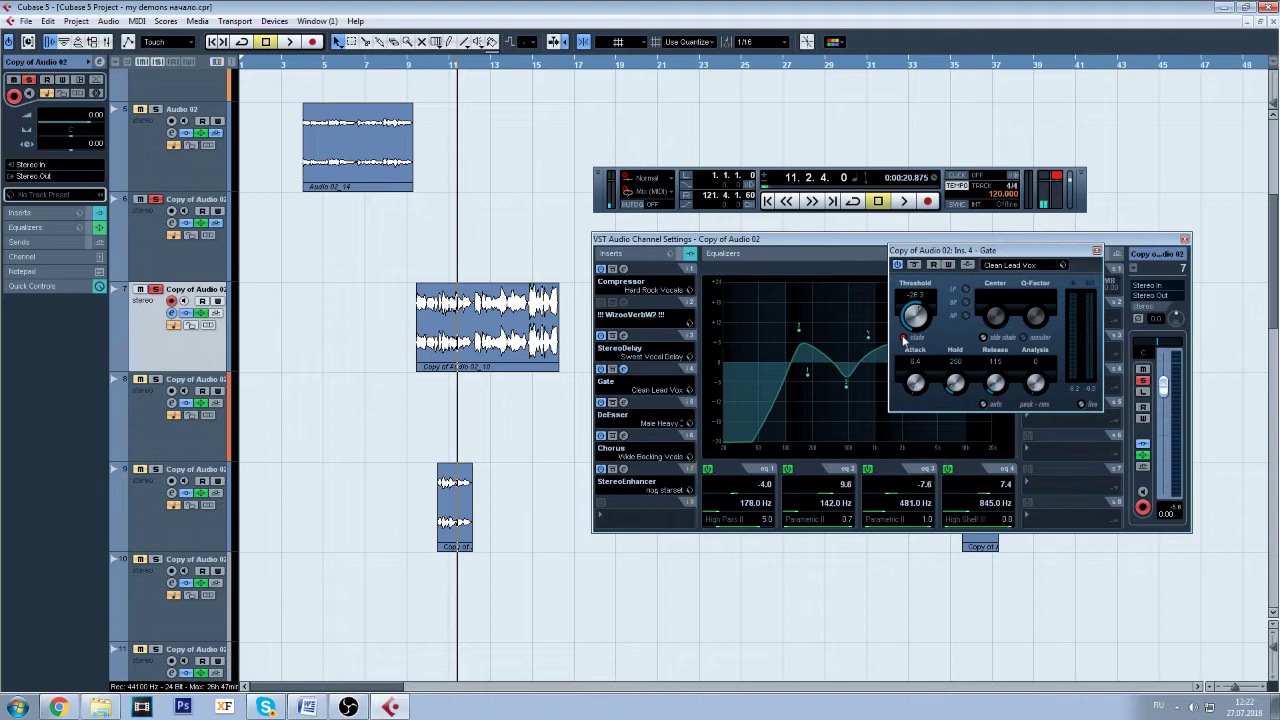
{"action": "left_click_drag", "start_coordinate": [916, 317], "coordinate": [919, 275]}
{"action": "left_click", "coordinate": [902, 202]}
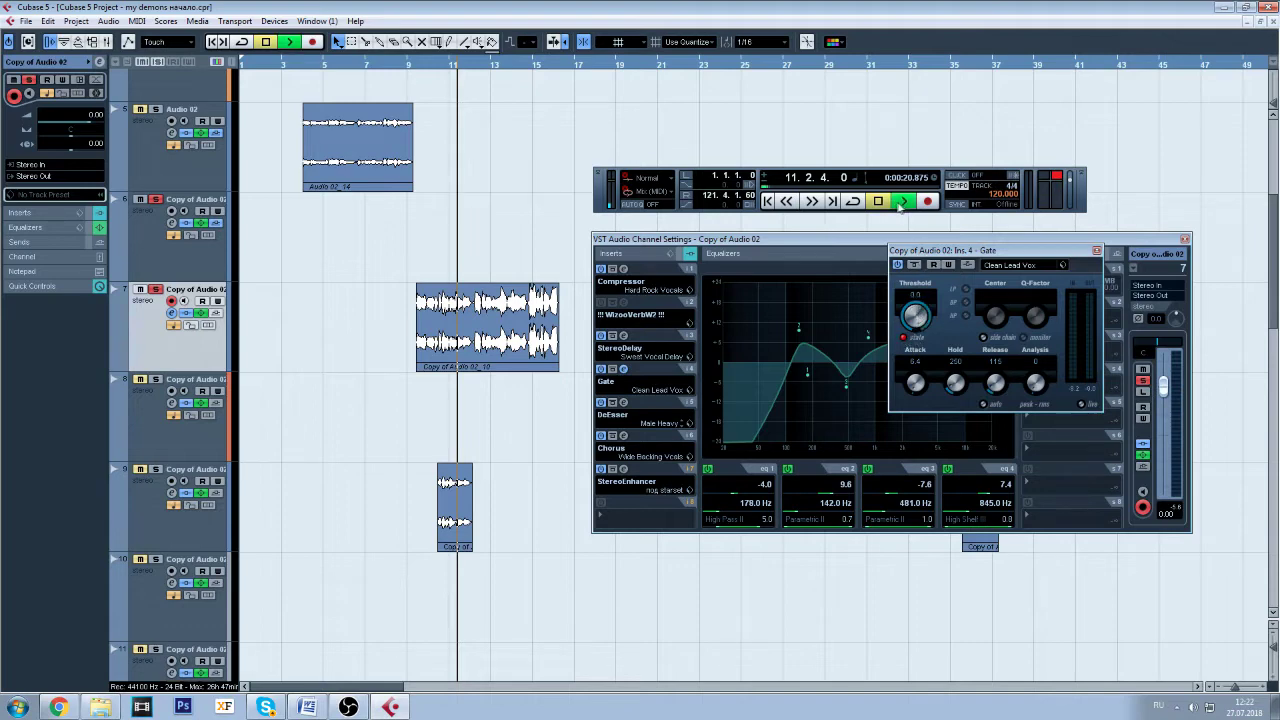
{"action": "left_click", "coordinate": [880, 202]}
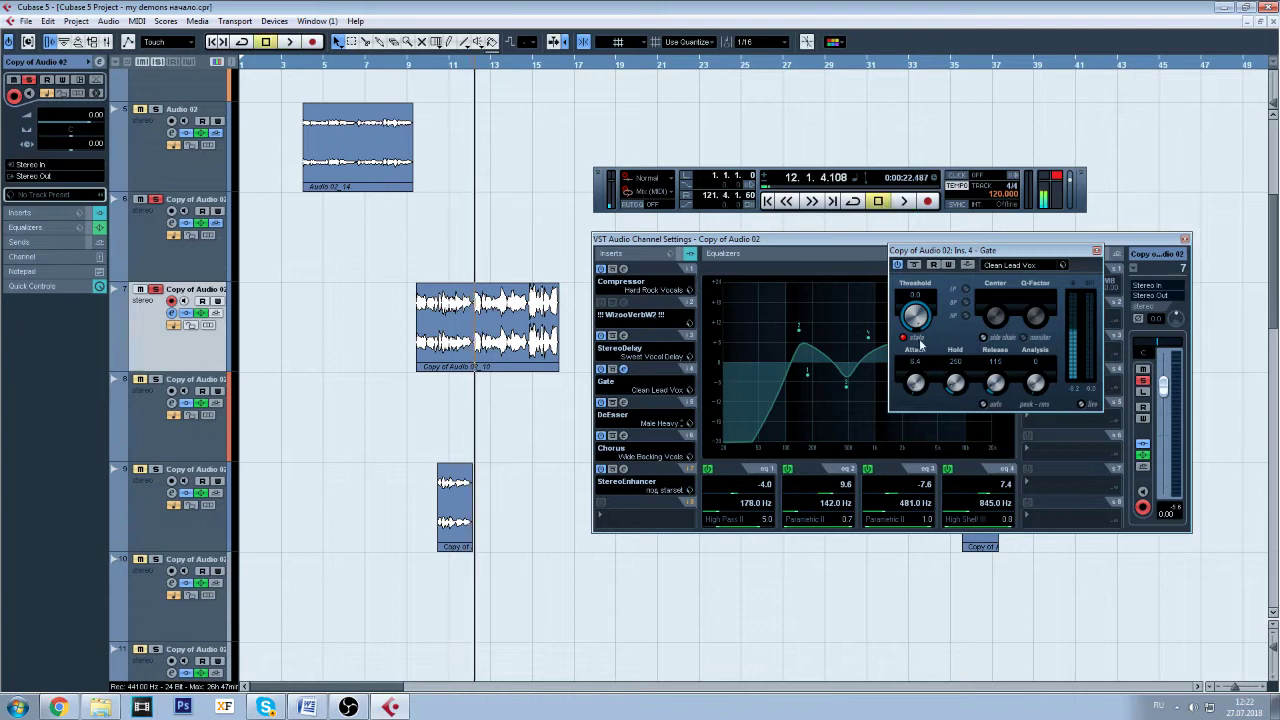
- Set the gate threshold to -26.0, audition the vocal from bar 12 to bar 14, and close the gate window
{"action": "left_click", "coordinate": [920, 295]}
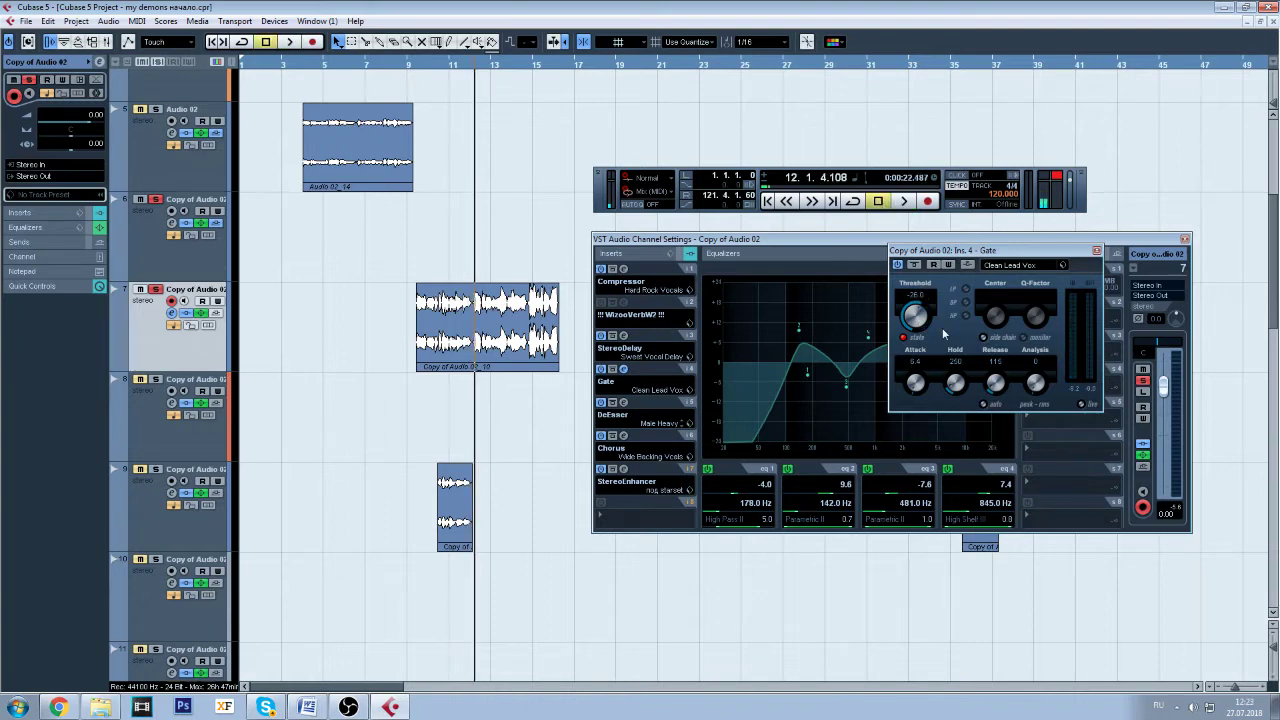
{"action": "left_click", "coordinate": [902, 202]}
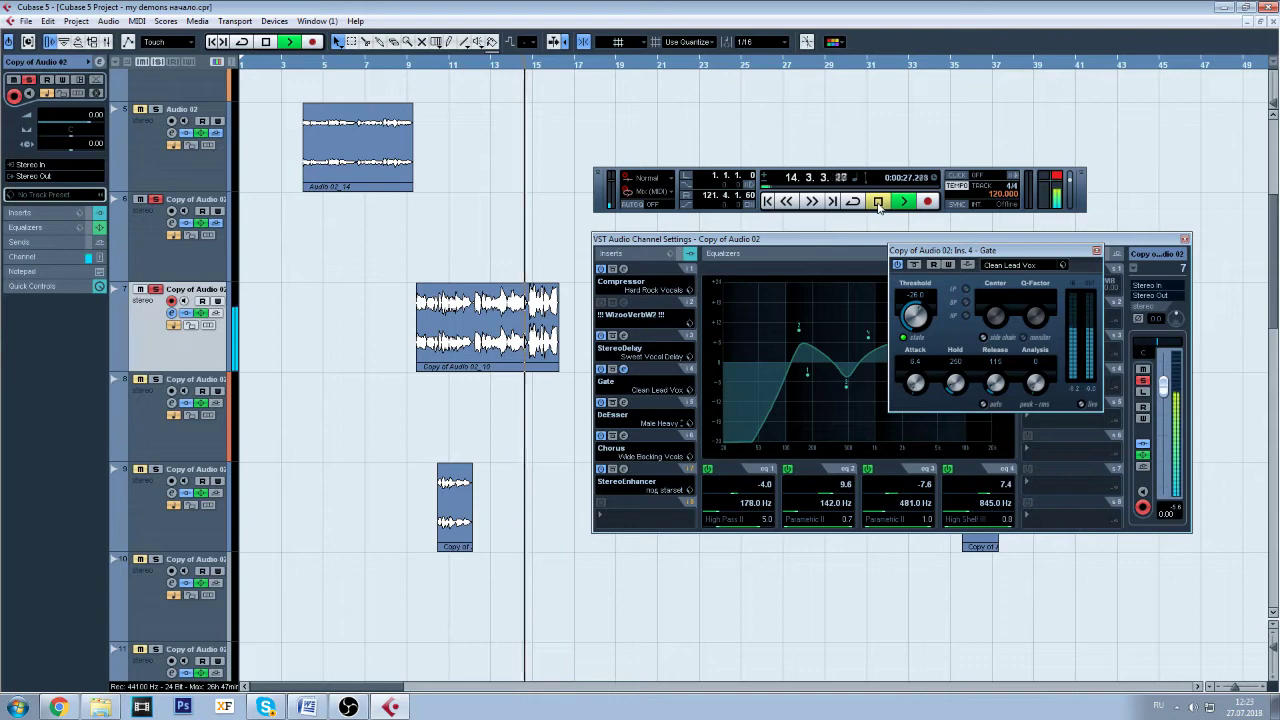
{"action": "left_click", "coordinate": [878, 203]}
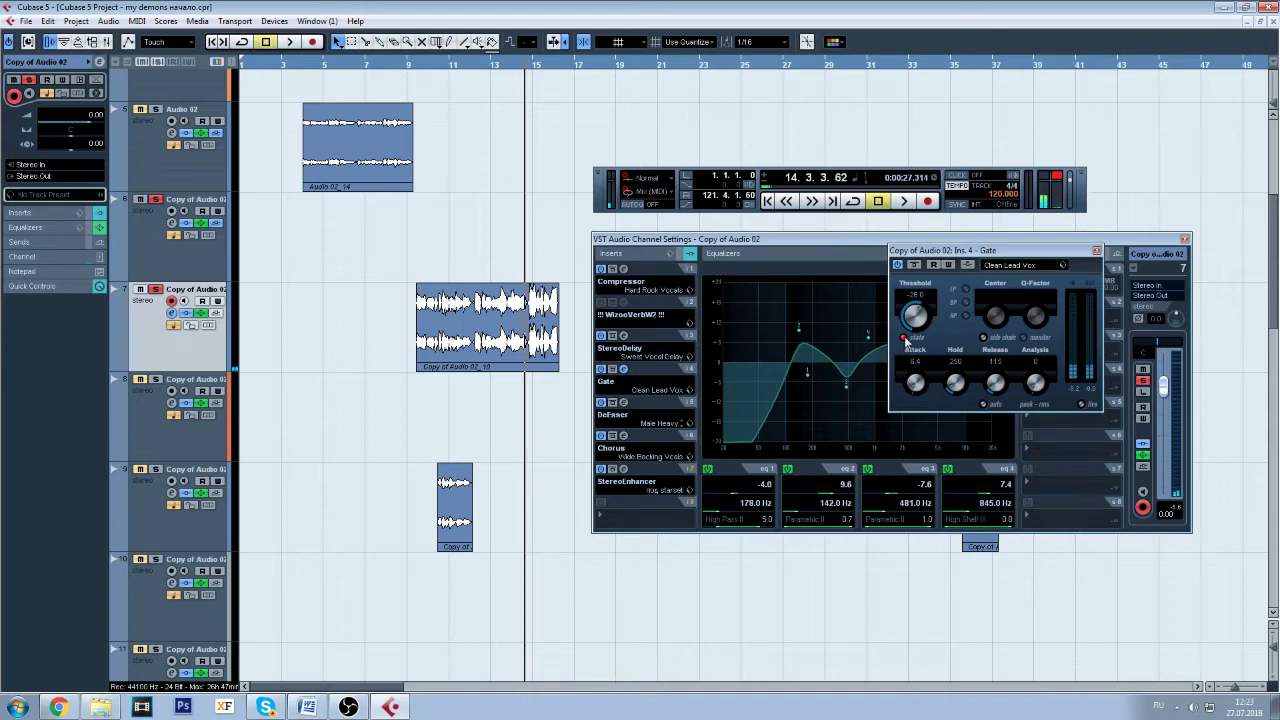
{"action": "left_click", "coordinate": [1096, 250]}
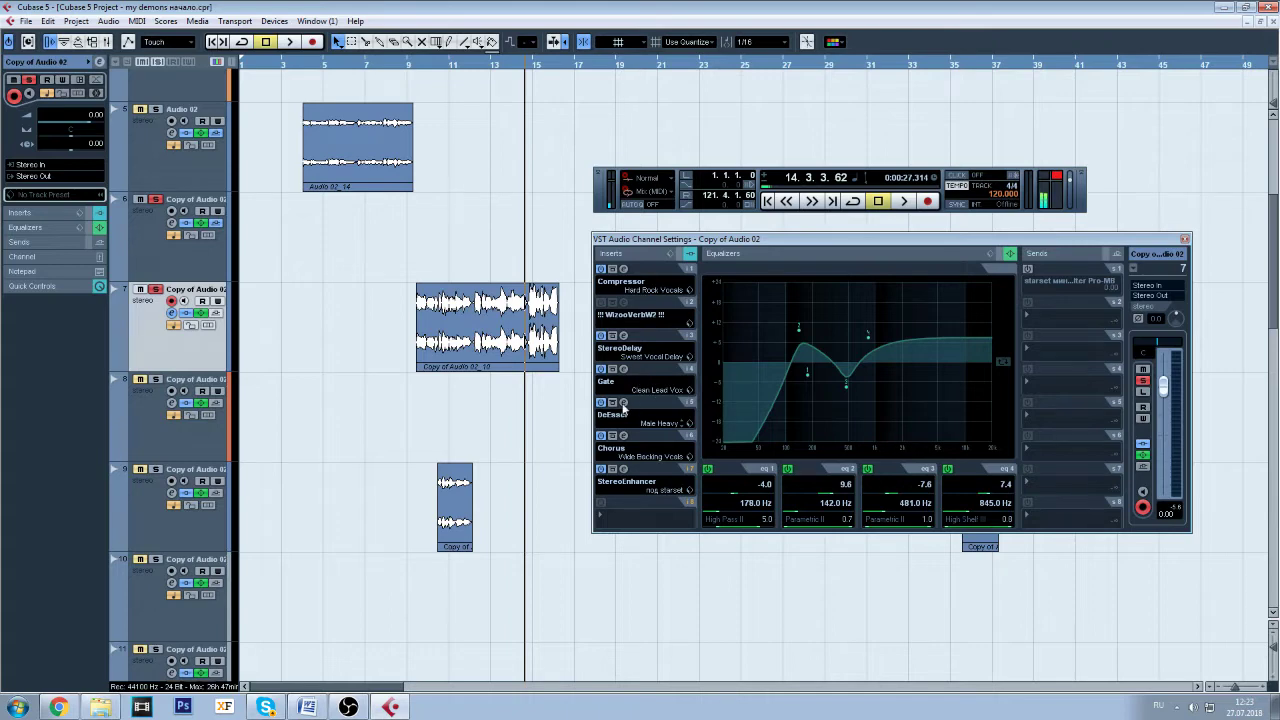
- Examine track 7's DeEsser insert with the Male Heavy preset, moving its window clear of the channel settings, and close it
{"action": "left_click", "coordinate": [623, 403]}
{"action": "left_click_drag", "start_coordinate": [643, 356], "coordinate": [384, 385]}
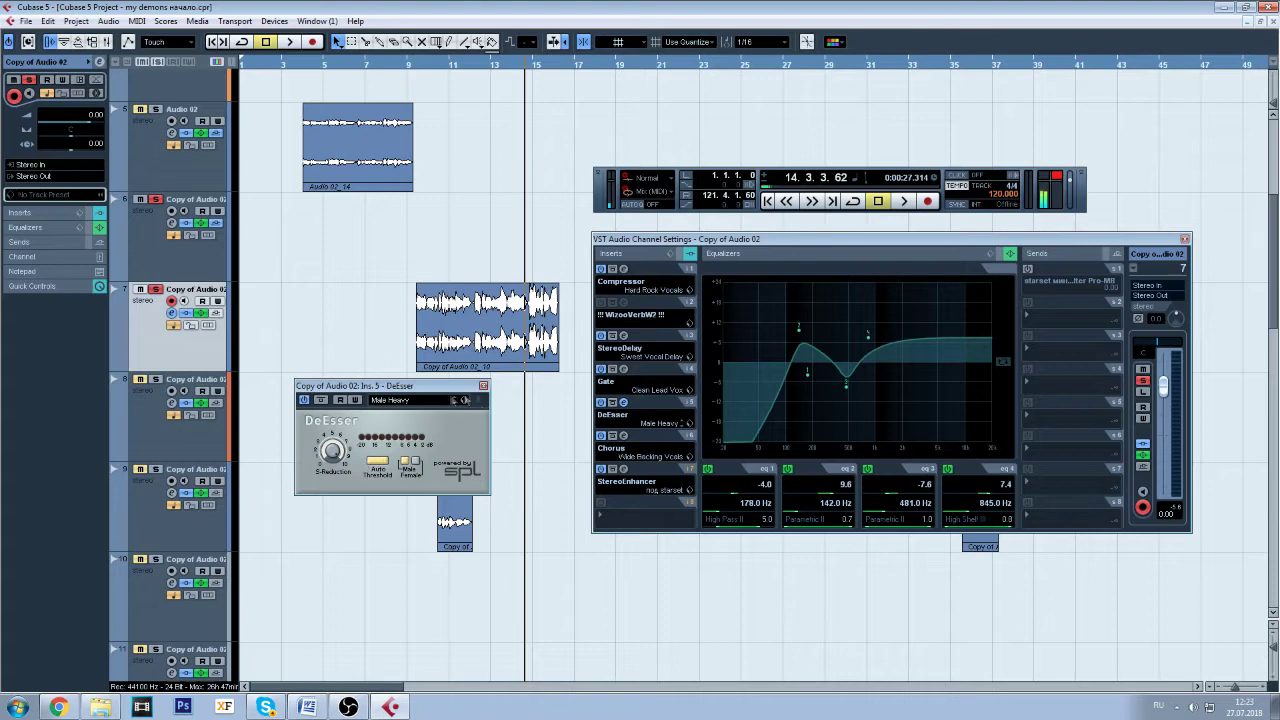
{"action": "left_click", "coordinate": [483, 386]}
- Audition the verse vocal from bar 9 to bar 14, switching track 7's DeEsser off and back on to compare
{"action": "left_click", "coordinate": [411, 68]}
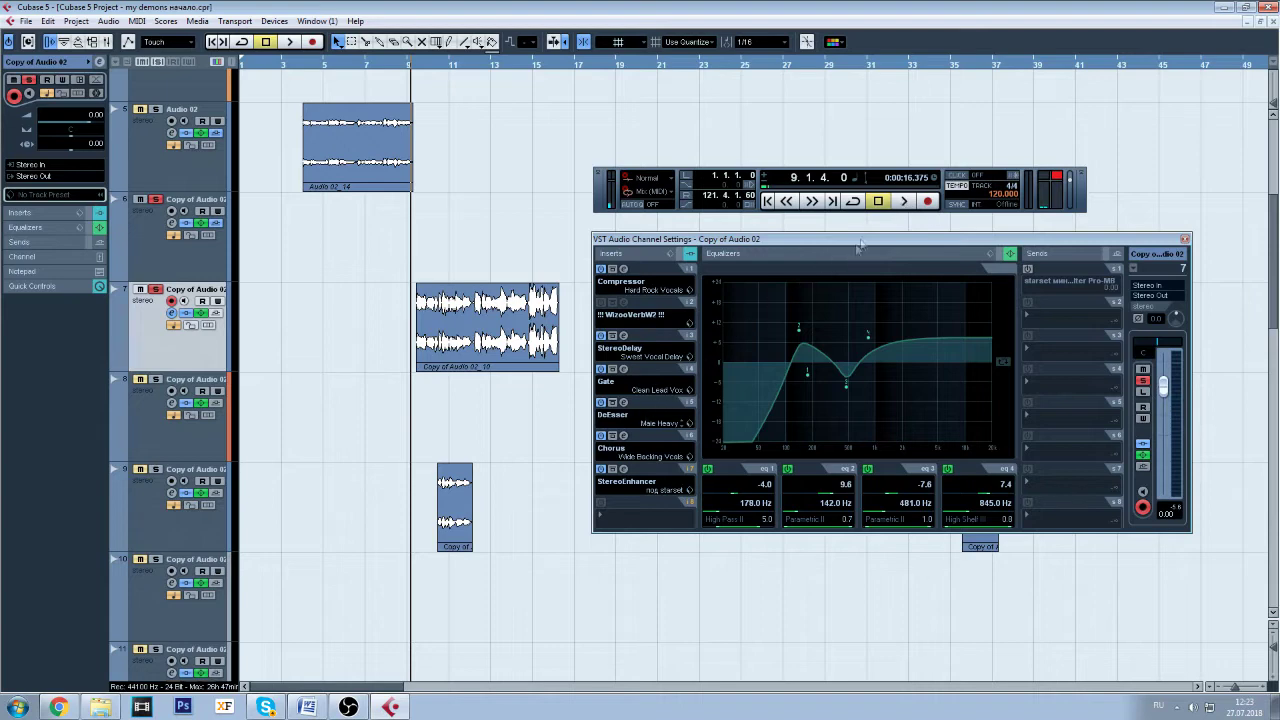
{"action": "left_click", "coordinate": [904, 201]}
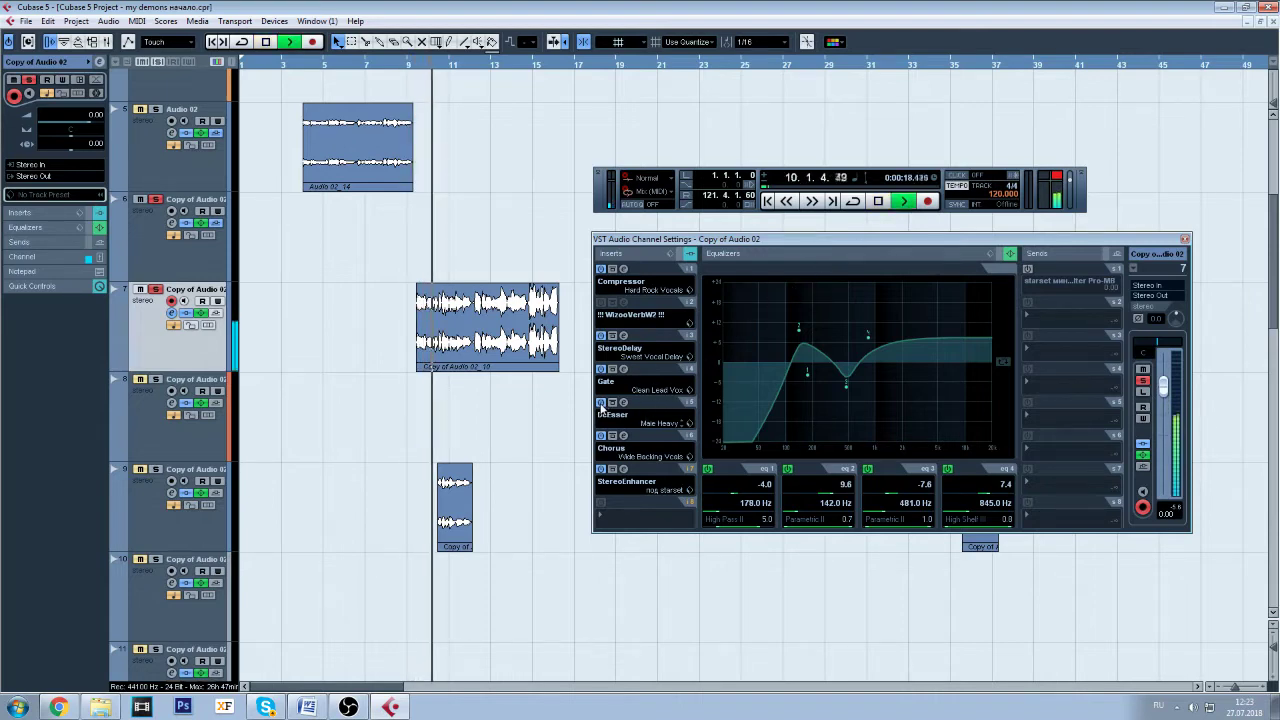
{"action": "left_click", "coordinate": [601, 402]}
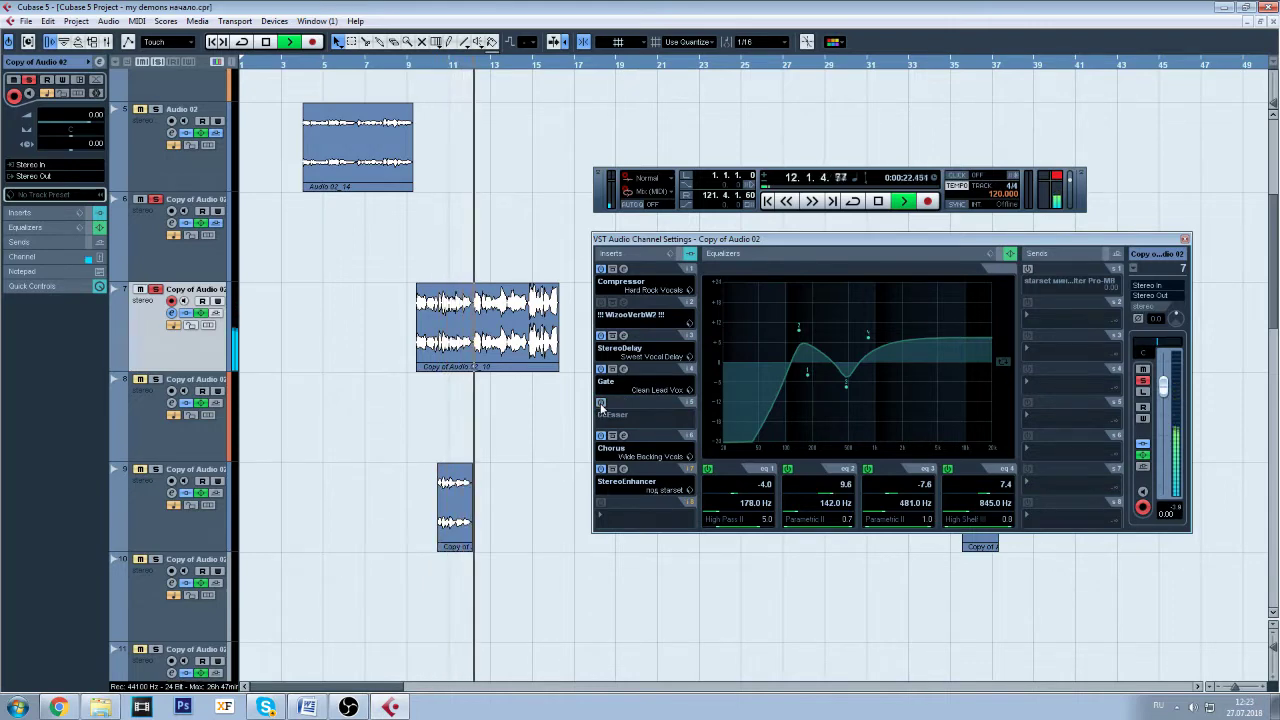
{"action": "left_click", "coordinate": [601, 403]}
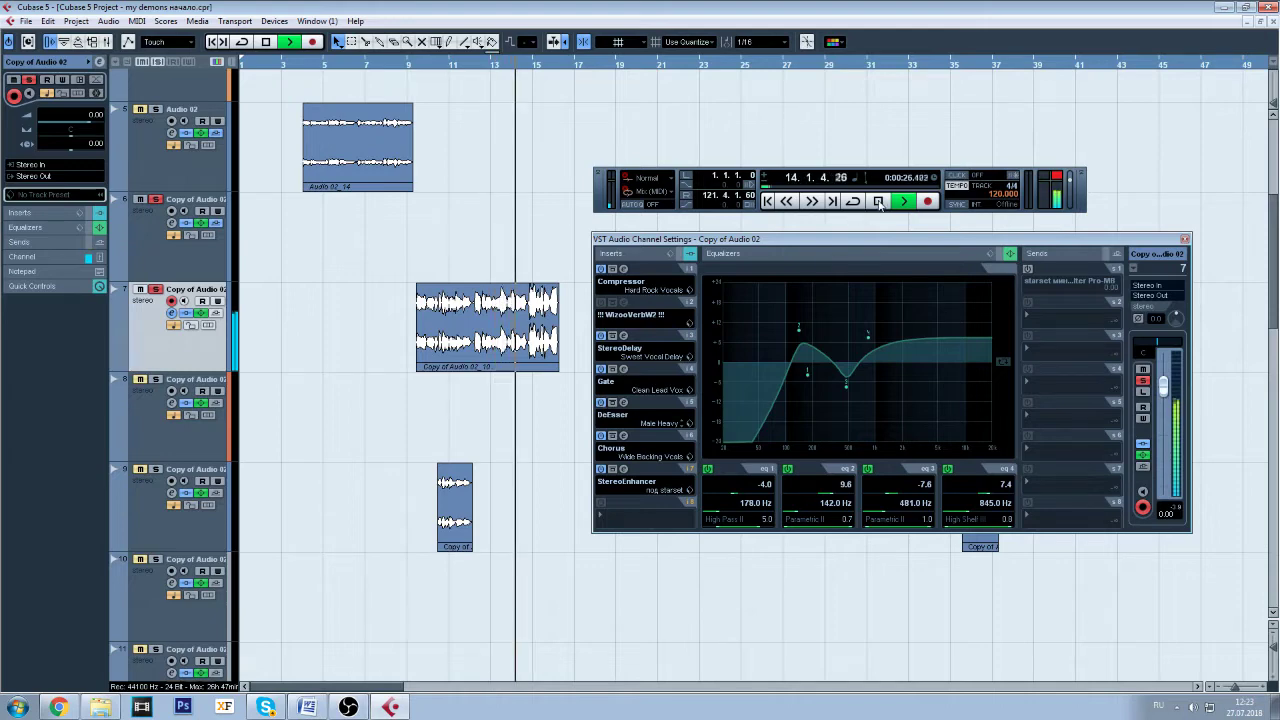
{"action": "key", "text": "space"}
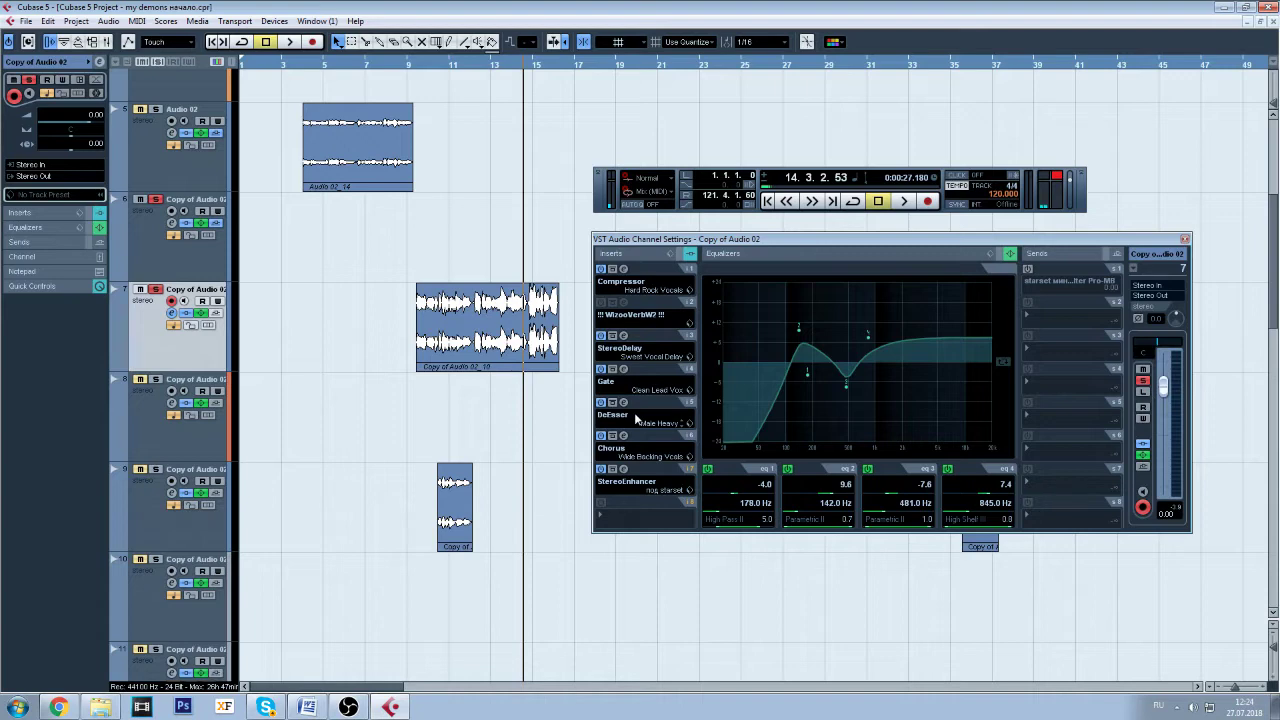
{"action": "left_click", "coordinate": [348, 707]}
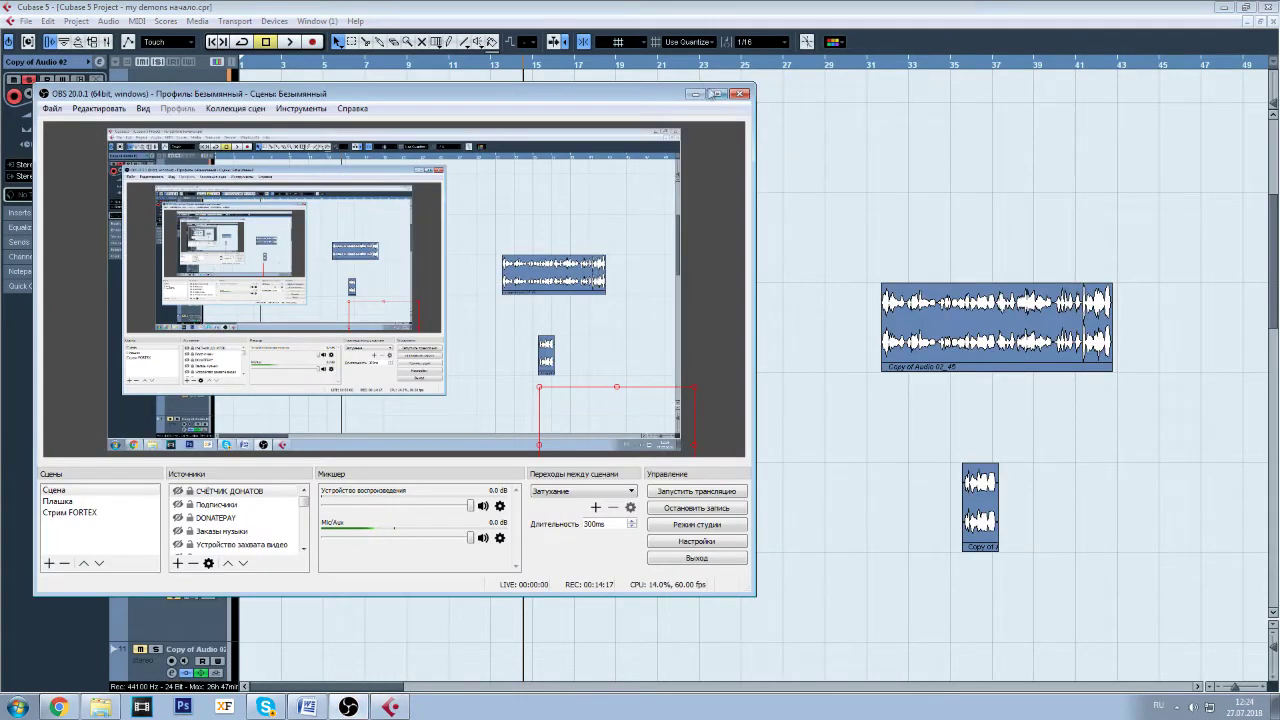
{"action": "left_click", "coordinate": [695, 93]}
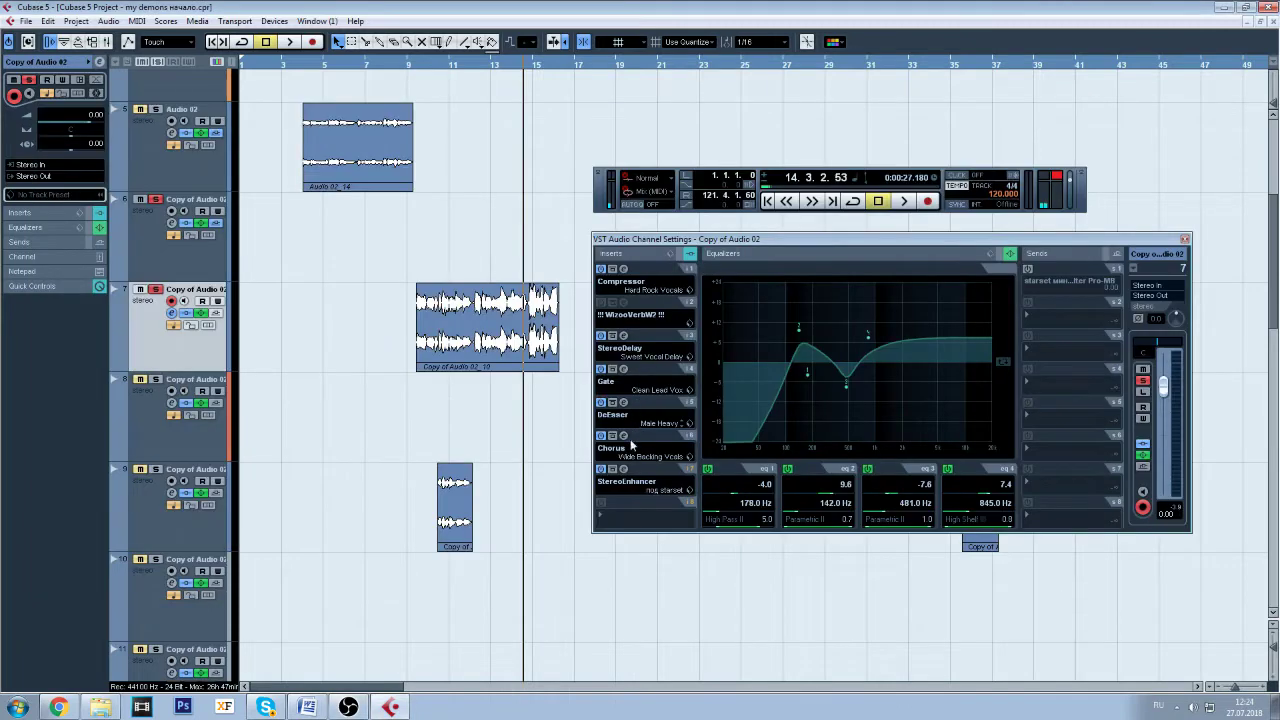
- Open track 7's Chorus insert and audition the verse vocal from bar 9, comparing it with the chorus off and on
{"action": "left_click", "coordinate": [623, 437]}
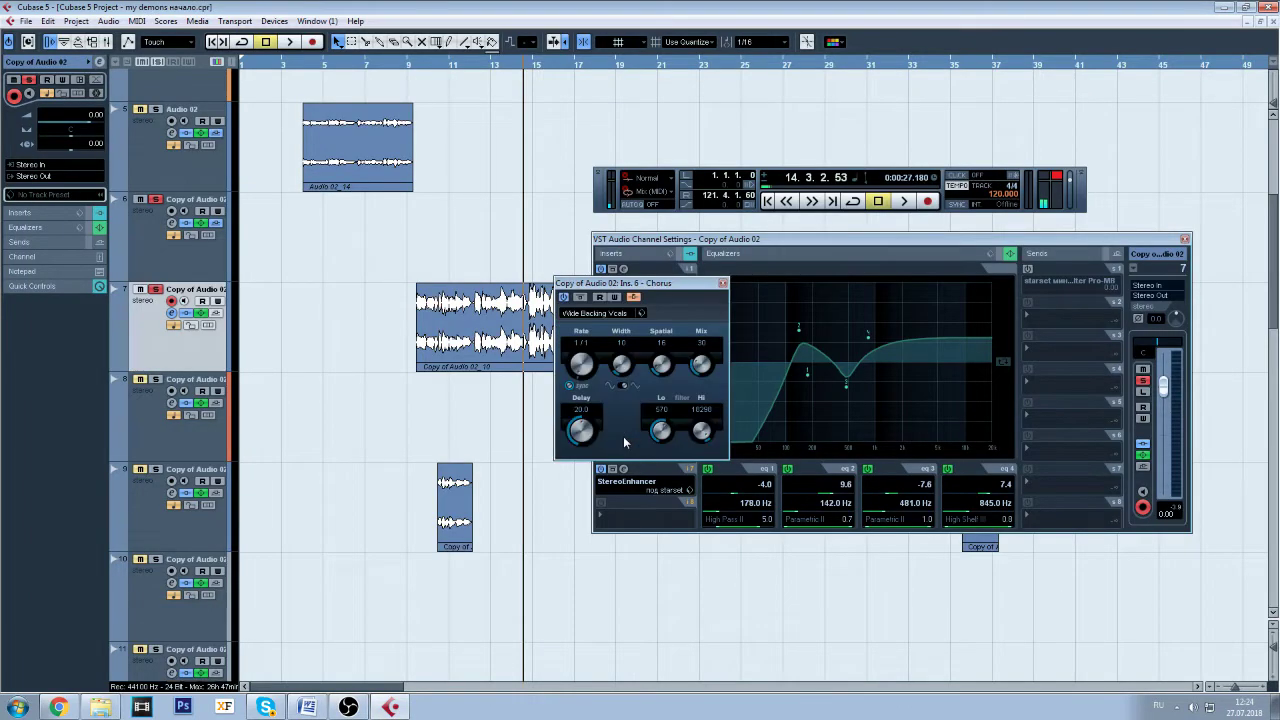
{"action": "left_click_drag", "start_coordinate": [668, 284], "coordinate": [511, 393]}
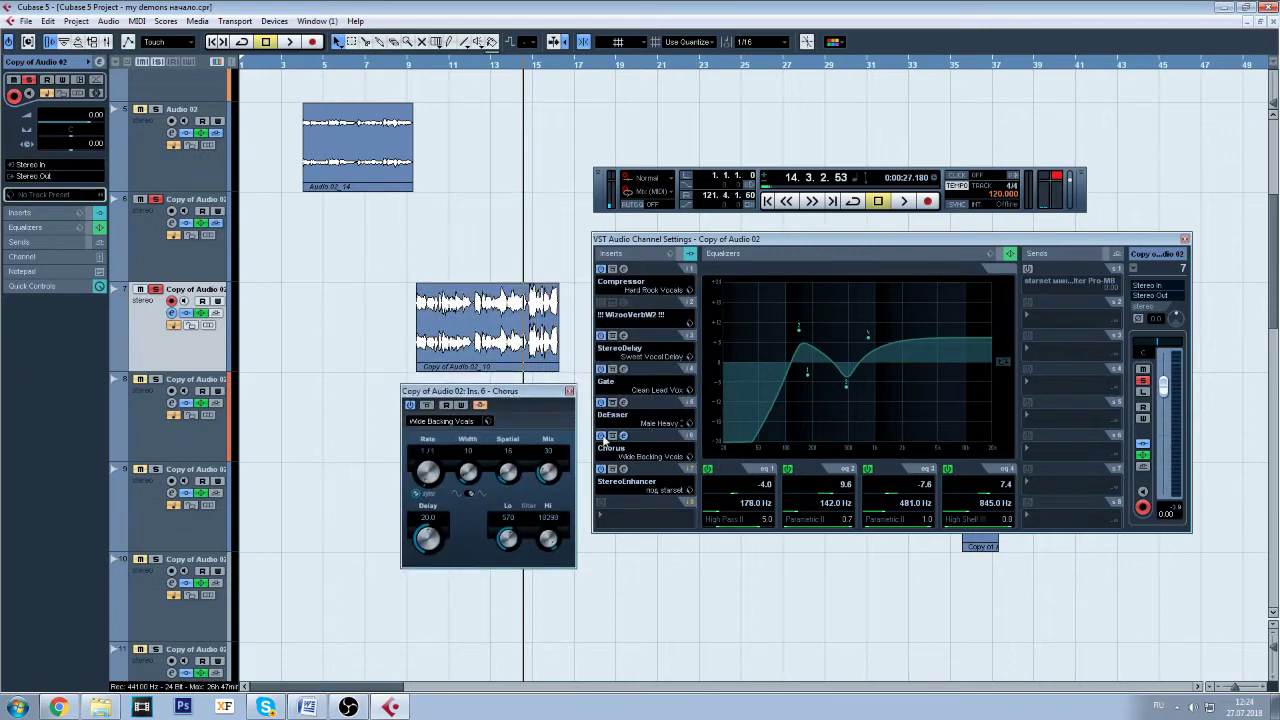
{"action": "left_click", "coordinate": [601, 436]}
{"action": "left_click", "coordinate": [412, 66]}
{"action": "left_click", "coordinate": [902, 201]}
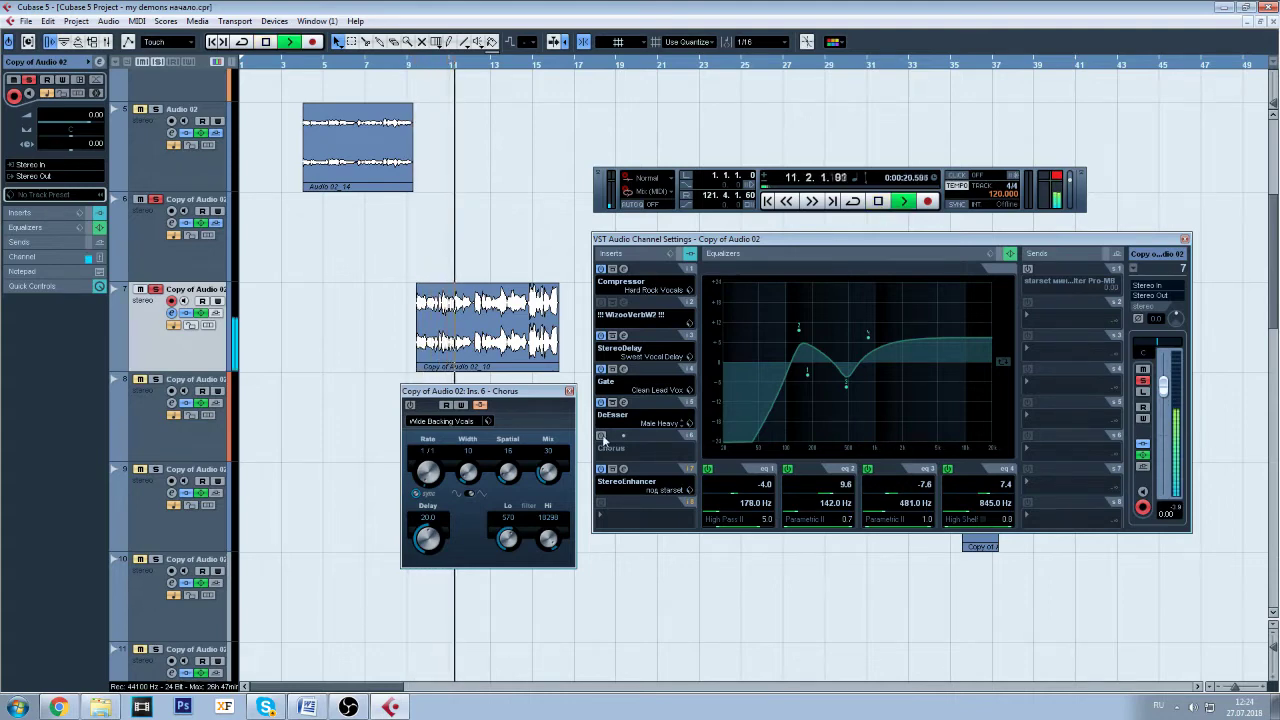
{"action": "left_click", "coordinate": [602, 437]}
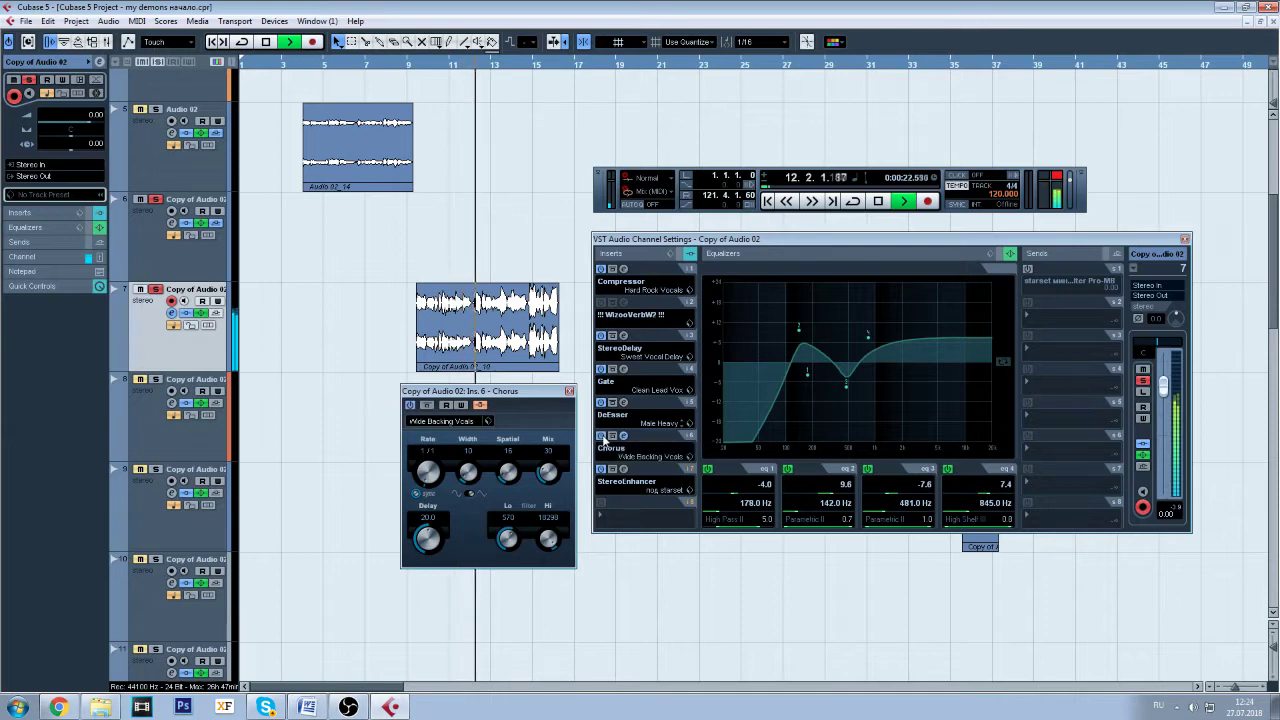
{"action": "left_click", "coordinate": [878, 201]}
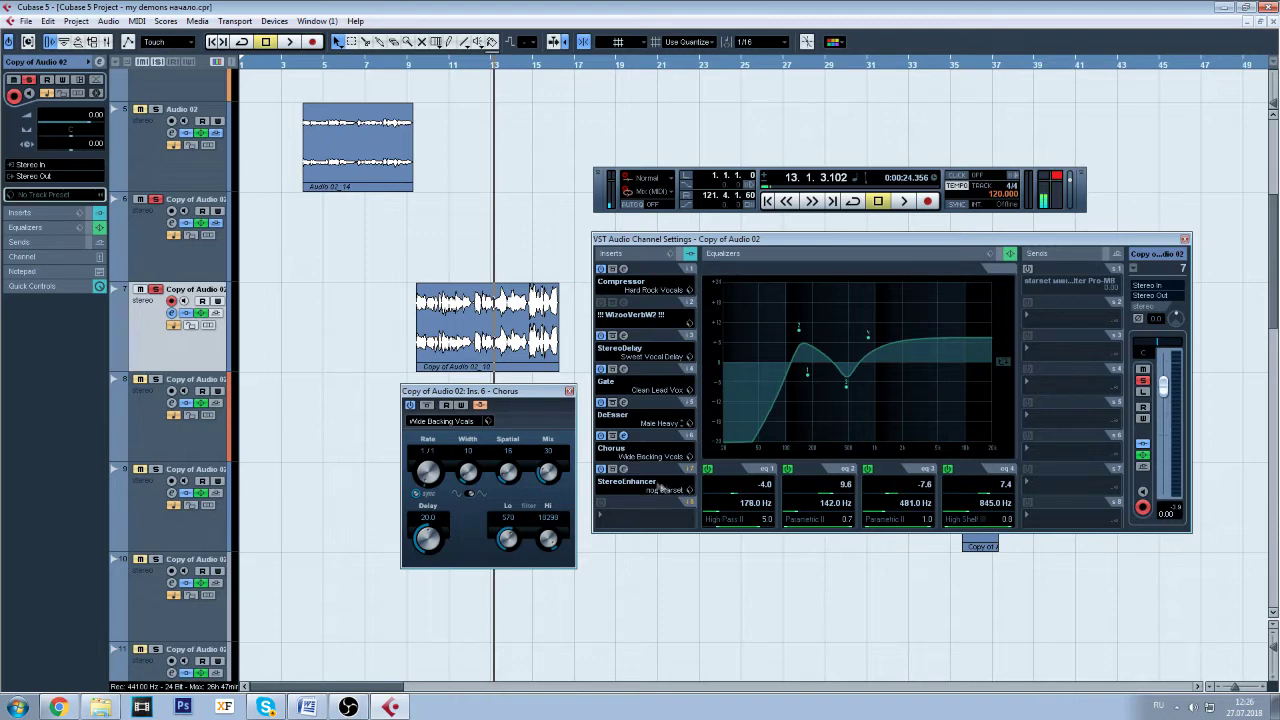
- Audition the verse vocal from bar 9 with the StereoEnhancer switched off and back on, and close the Chorus window
{"action": "left_click", "coordinate": [415, 70]}
{"action": "key", "text": "space"}
{"action": "left_click", "coordinate": [601, 469]}
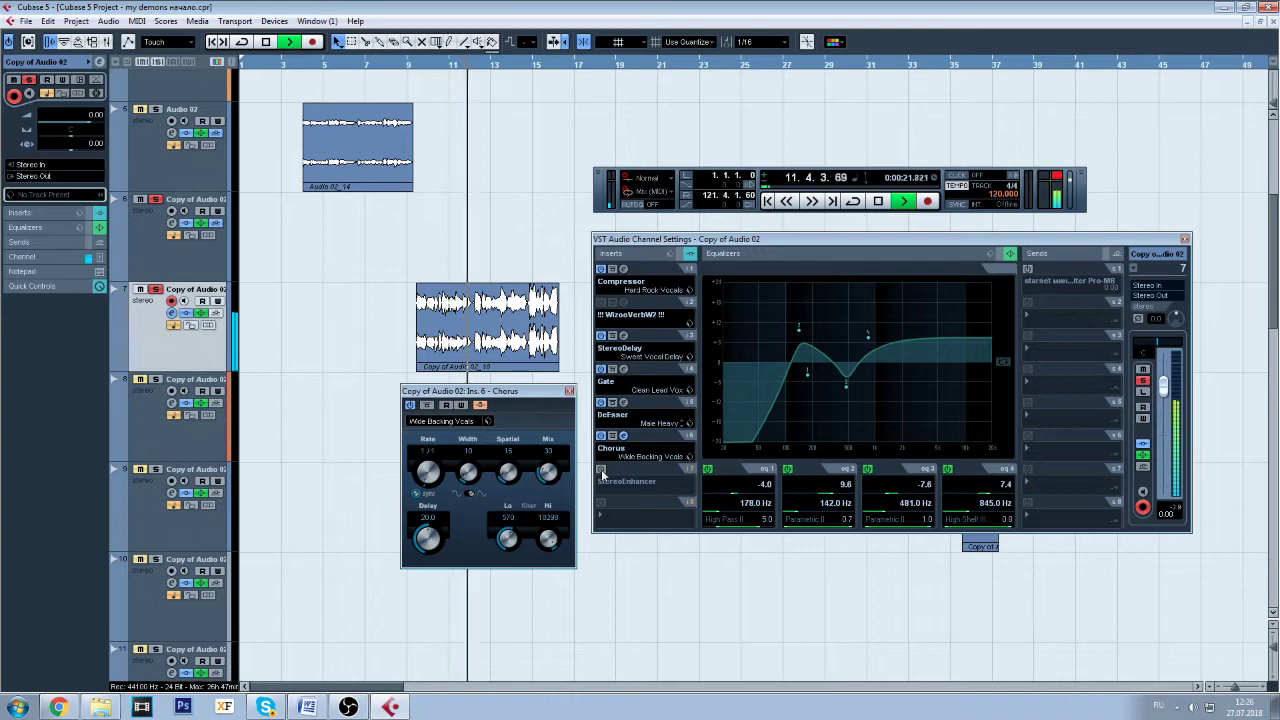
{"action": "left_click", "coordinate": [601, 469]}
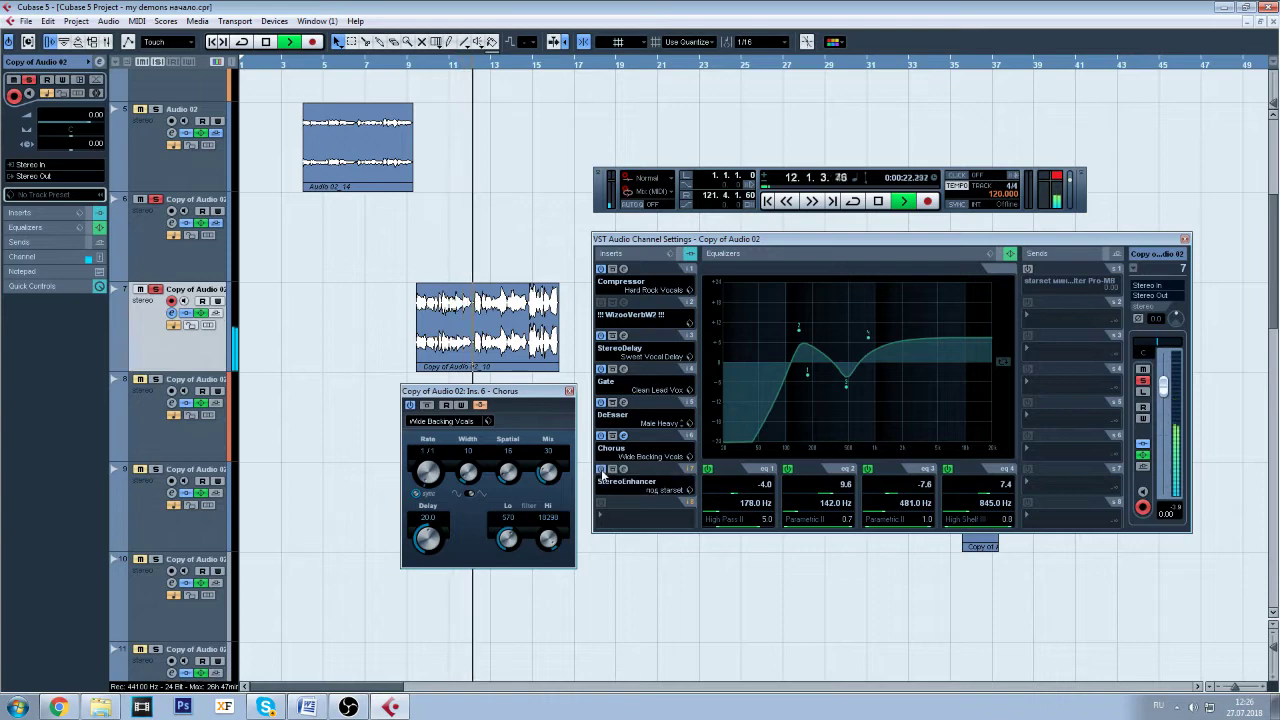
{"action": "left_click", "coordinate": [879, 202]}
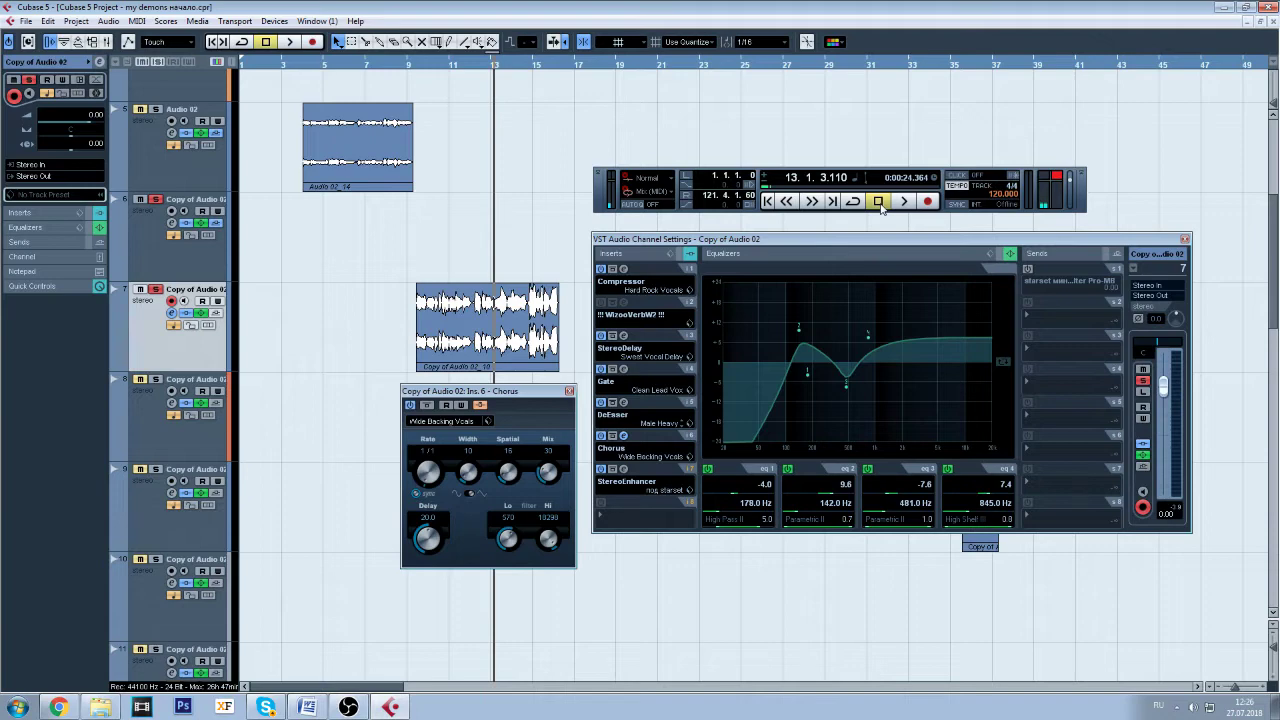
{"action": "left_click", "coordinate": [569, 391]}
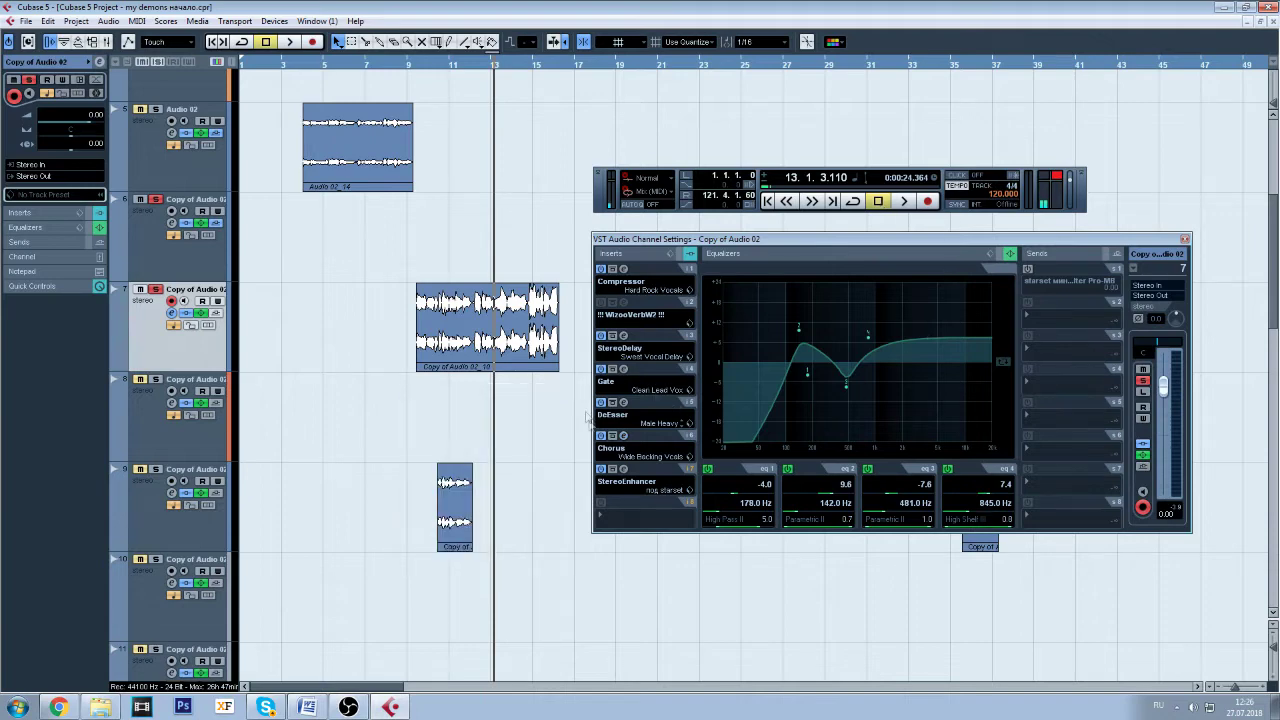
- Open track 7's StereoEnhancer insert and place its window clear of the vocal clip and channel settings
{"action": "left_click", "coordinate": [624, 469]}
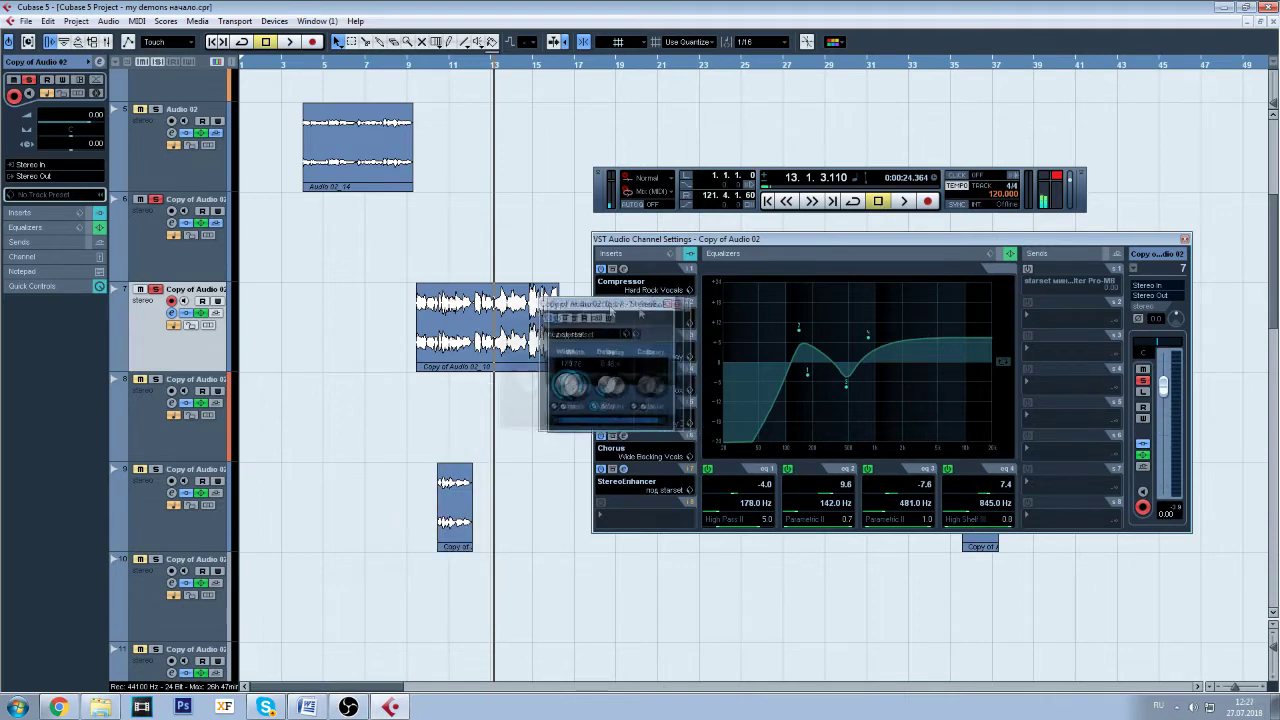
{"action": "left_click_drag", "start_coordinate": [640, 315], "coordinate": [372, 327]}
{"action": "left_click_drag", "start_coordinate": [348, 372], "coordinate": [352, 392]}
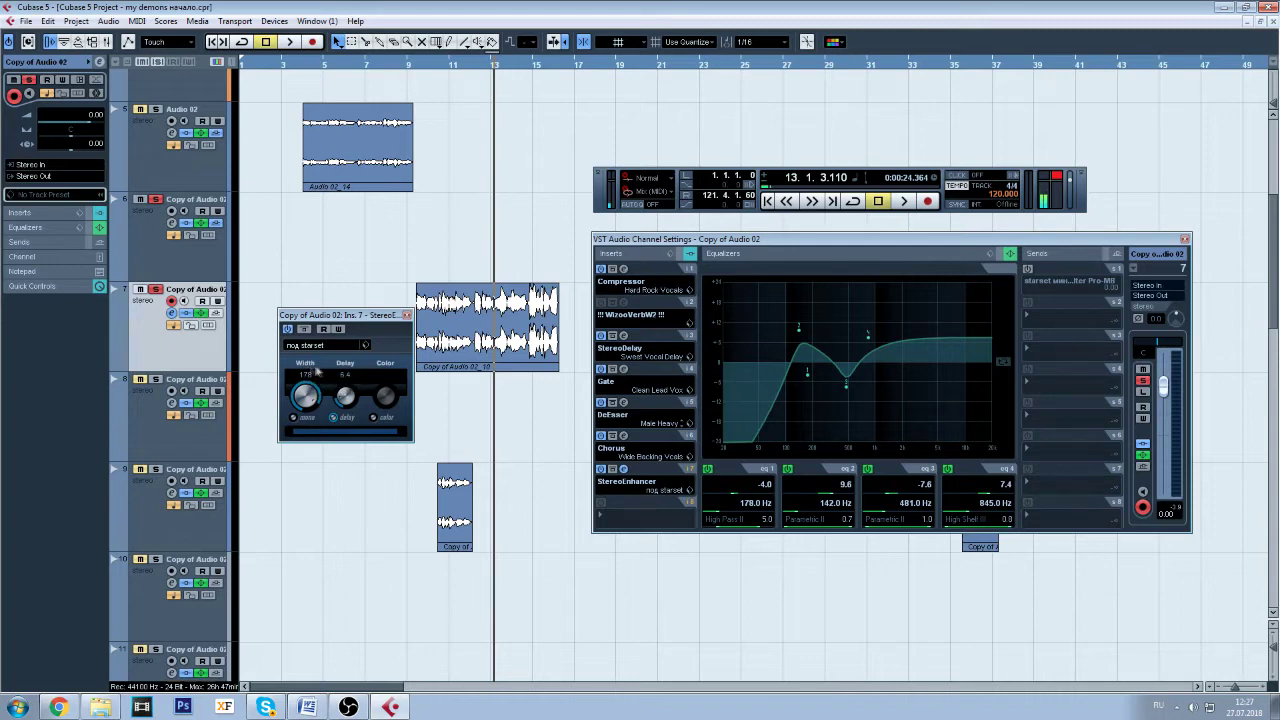
{"action": "left_click_drag", "start_coordinate": [381, 315], "coordinate": [374, 315]}
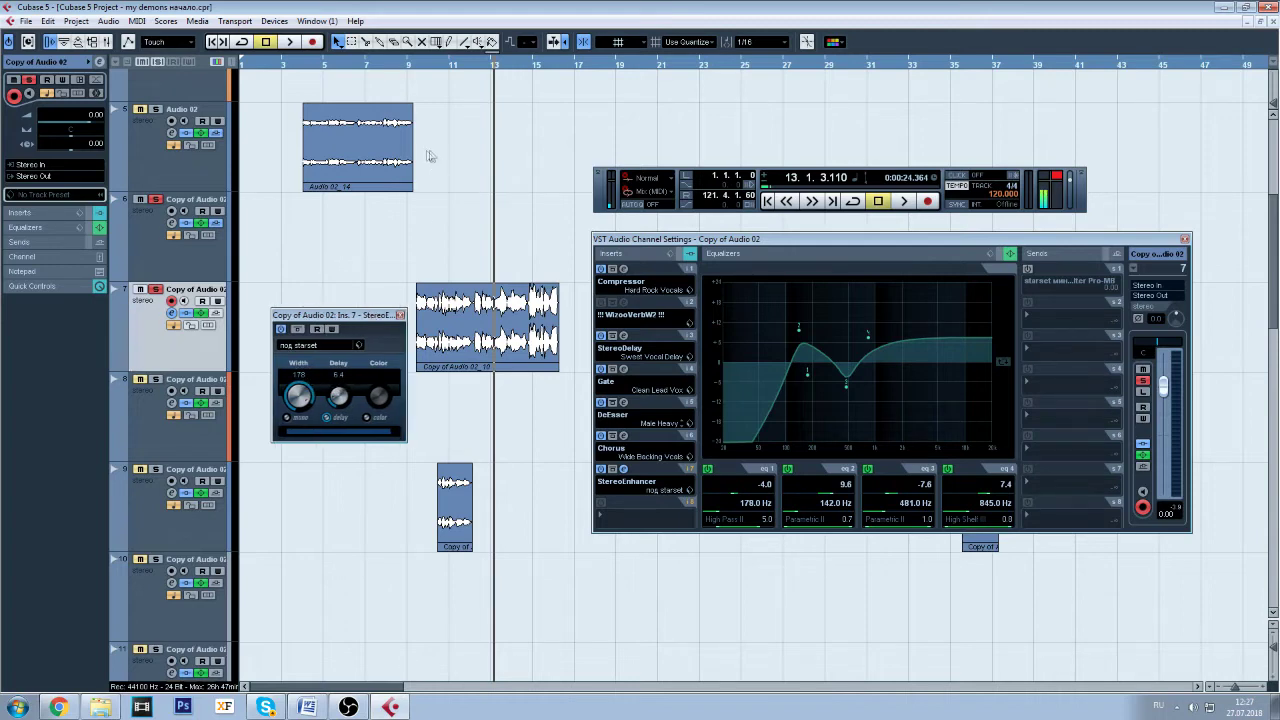
- Set the StereoEnhancer's Width to 175 while auditioning the verse vocal from bar 9, close its window and stop playback
{"action": "left_click", "coordinate": [409, 66]}
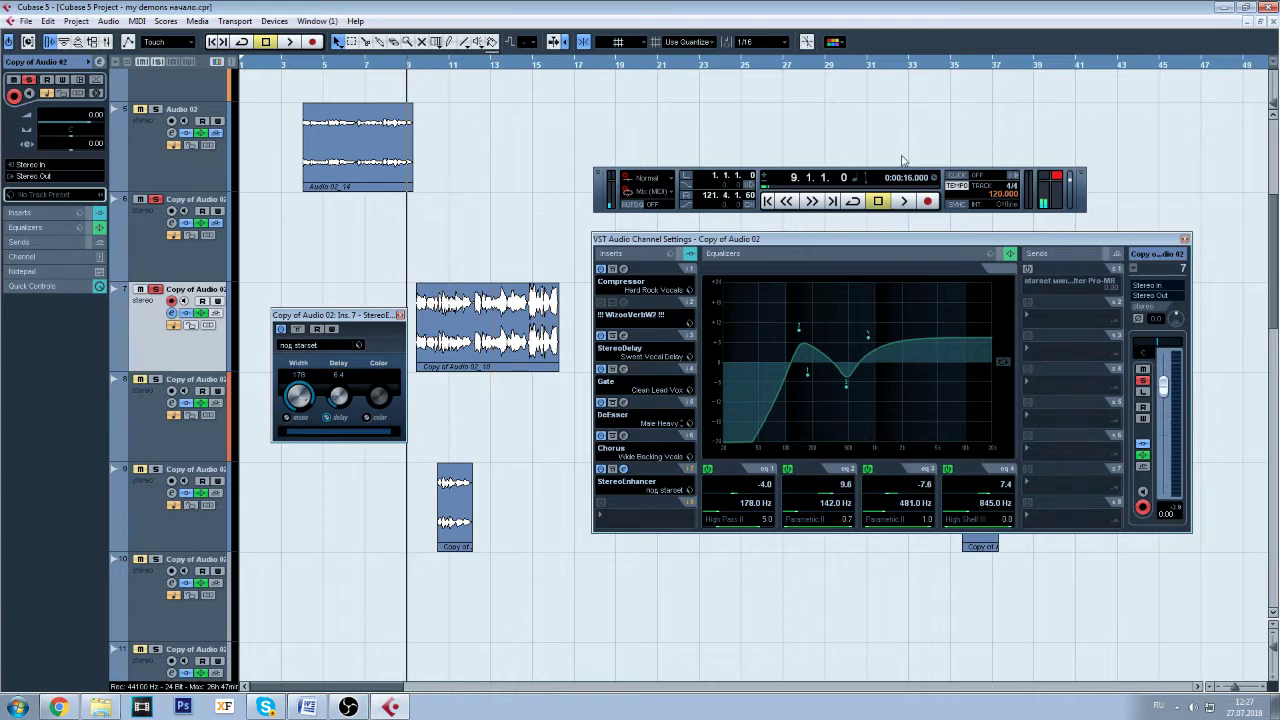
{"action": "left_click", "coordinate": [903, 201]}
{"action": "mouse_move", "coordinate": [299, 418]}
{"action": "left_mouse_down"}
{"action": "mouse_move", "coordinate": [286, 500]}
{"action": "mouse_move", "coordinate": [303, 403]}
{"action": "left_mouse_up"}
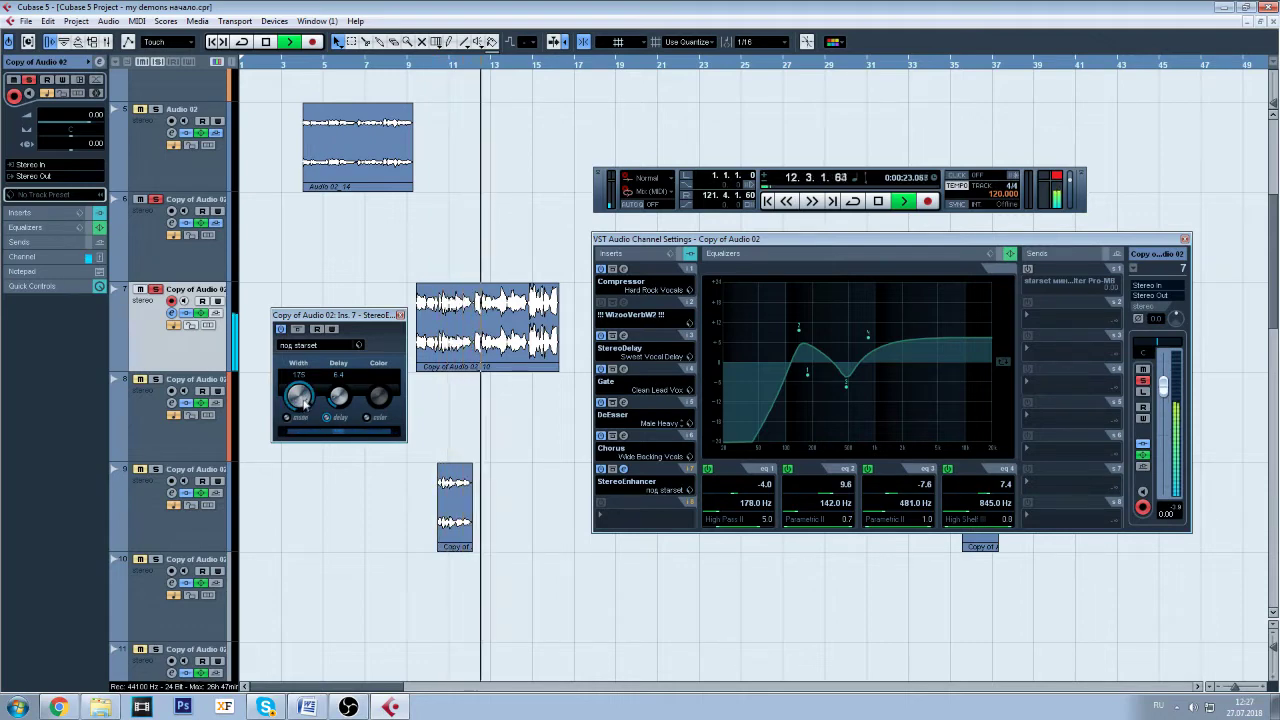
{"action": "left_click", "coordinate": [400, 315]}
{"action": "key", "text": "space"}
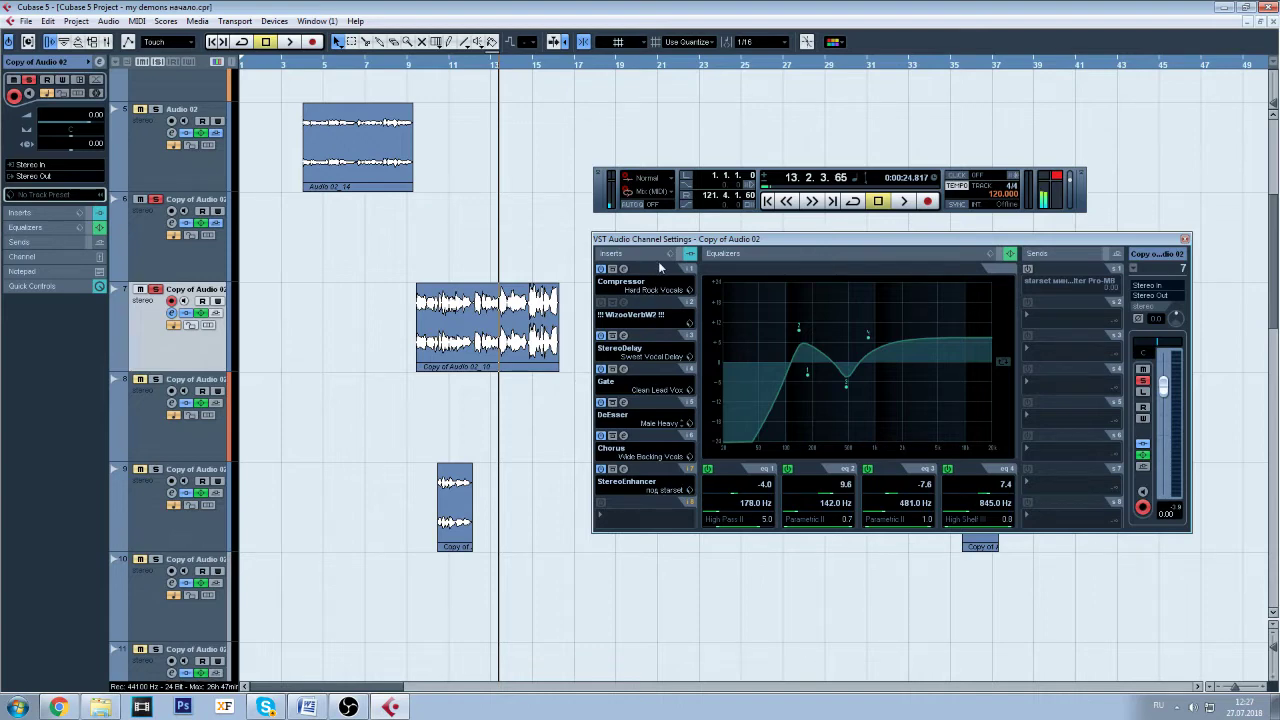
- Switch off track 7's Gate and DeEsser inserts, toggling the Chorus off and back on
{"action": "left_click", "coordinate": [601, 370]}
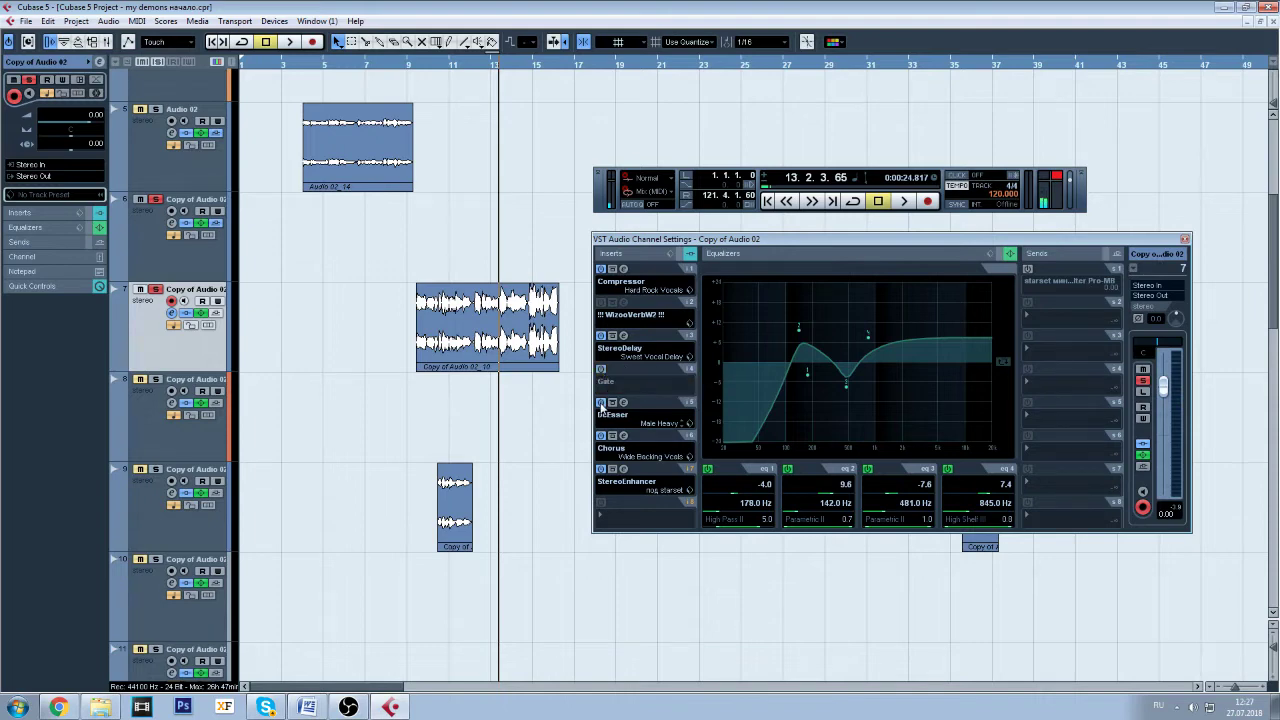
{"action": "left_click", "coordinate": [601, 403]}
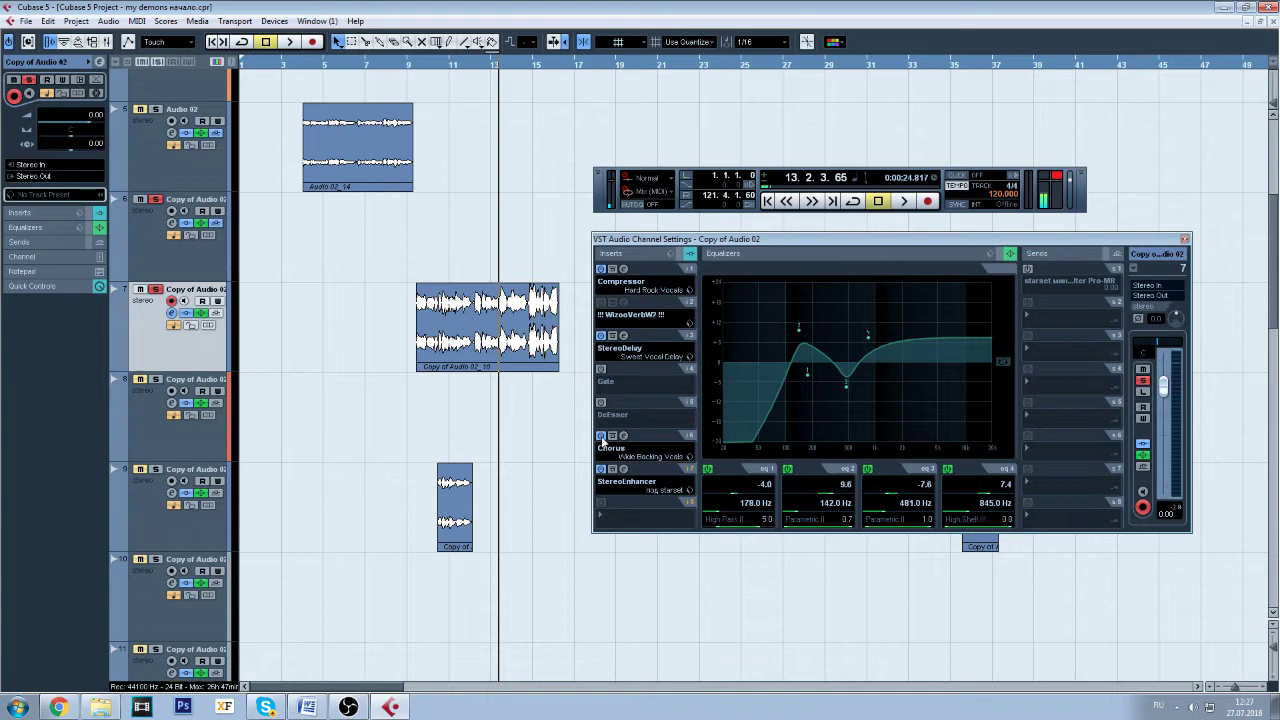
{"action": "left_click", "coordinate": [601, 436]}
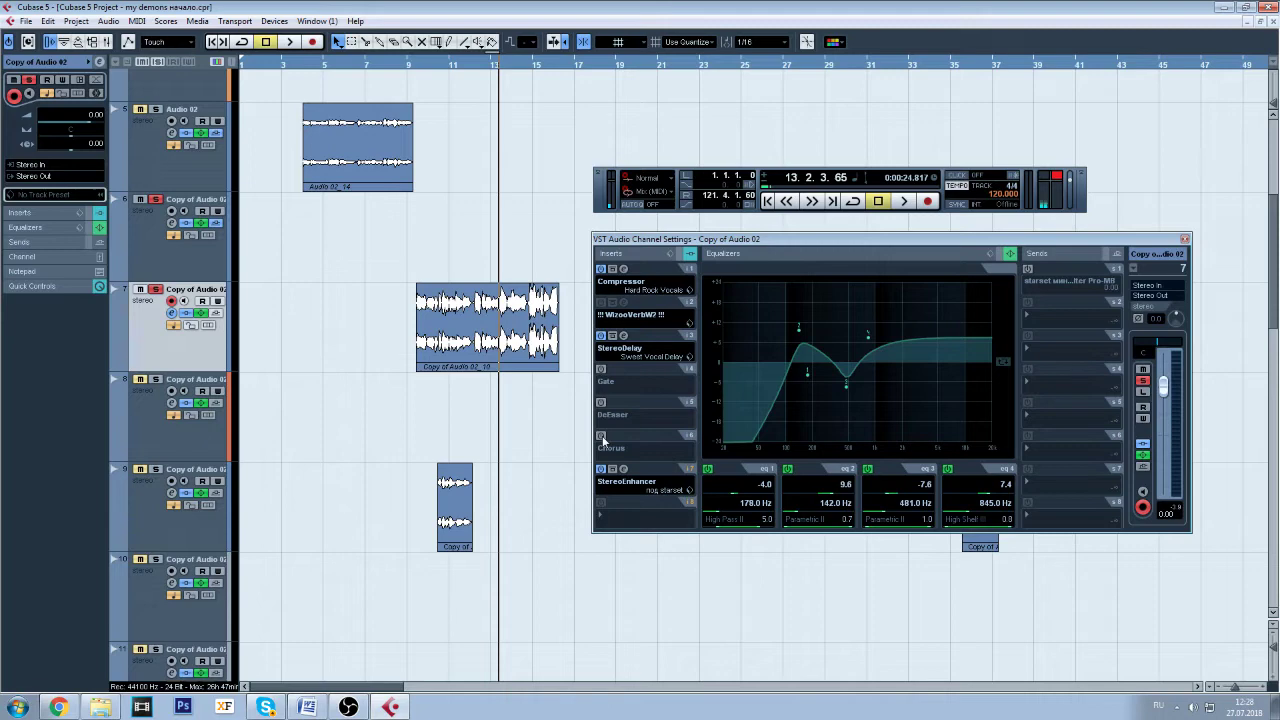
{"action": "left_click", "coordinate": [601, 437]}
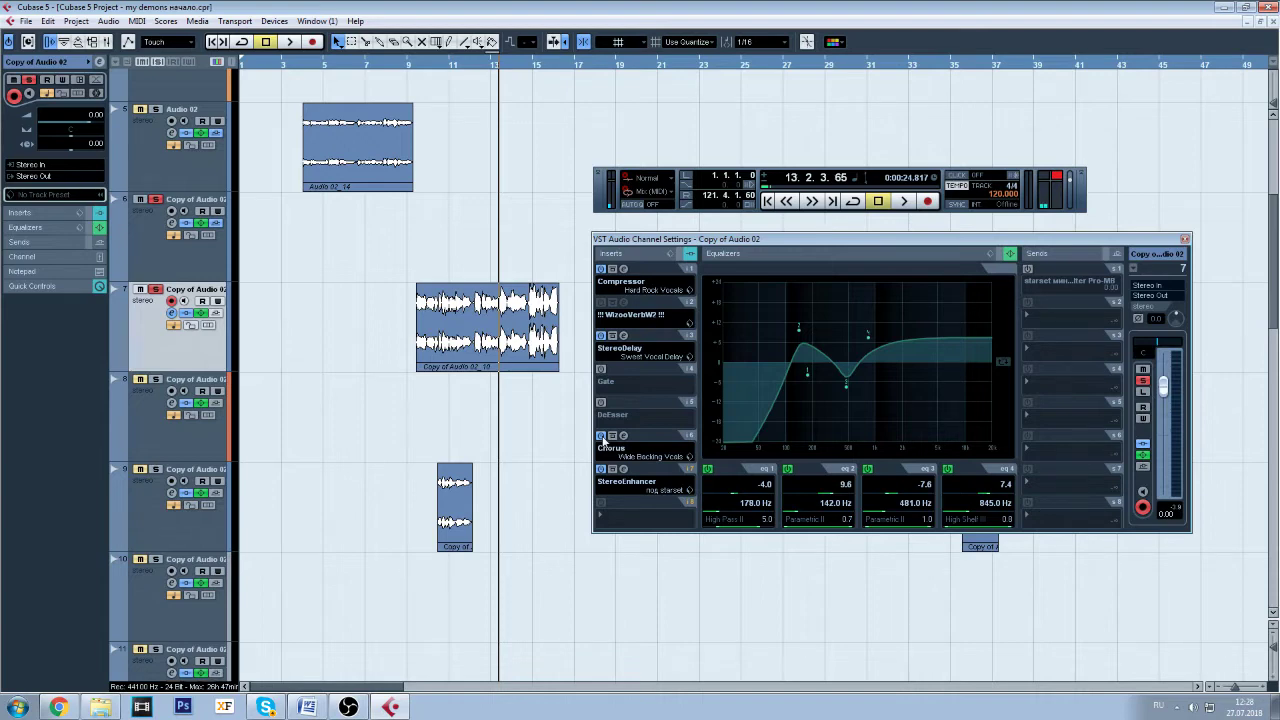
- Try the Waves CLA Vocals Stereo plug-in in track 7's insert slot 8, view its controls, and clear the slot
{"action": "left_click", "coordinate": [633, 516]}
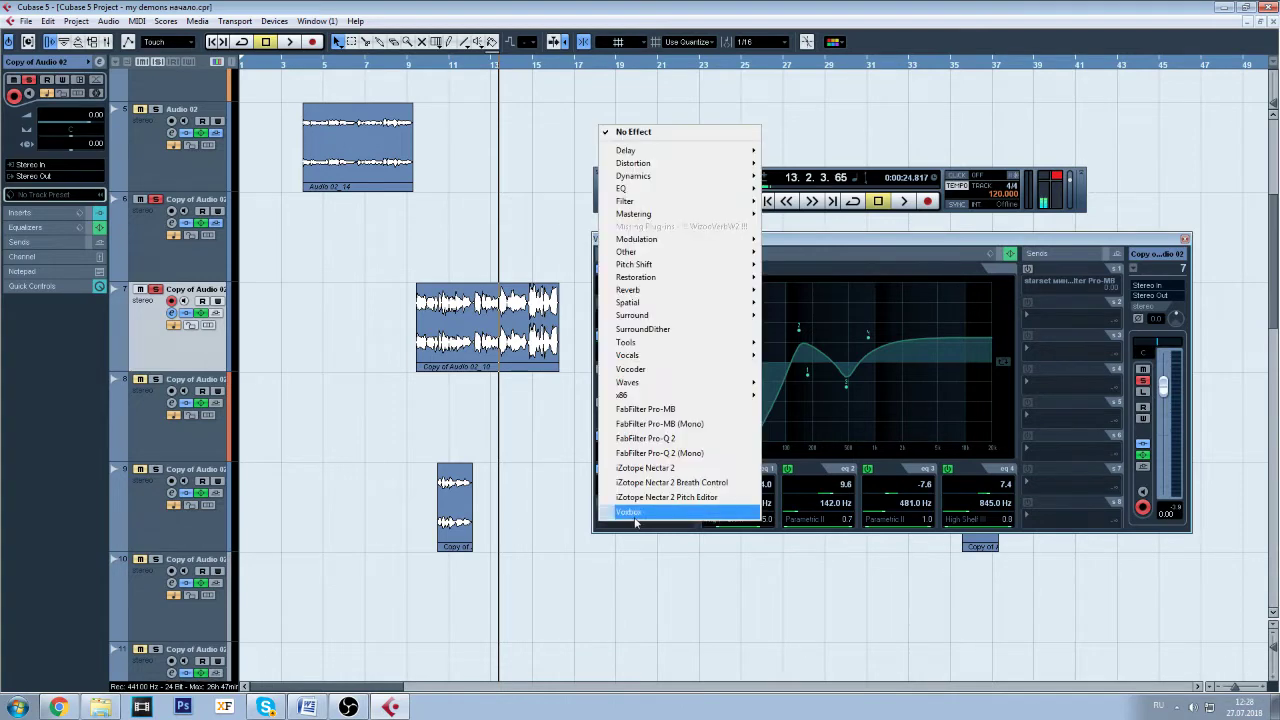
{"action": "mouse_move", "coordinate": [656, 388]}
{"action": "mouse_move", "coordinate": [800, 400]}
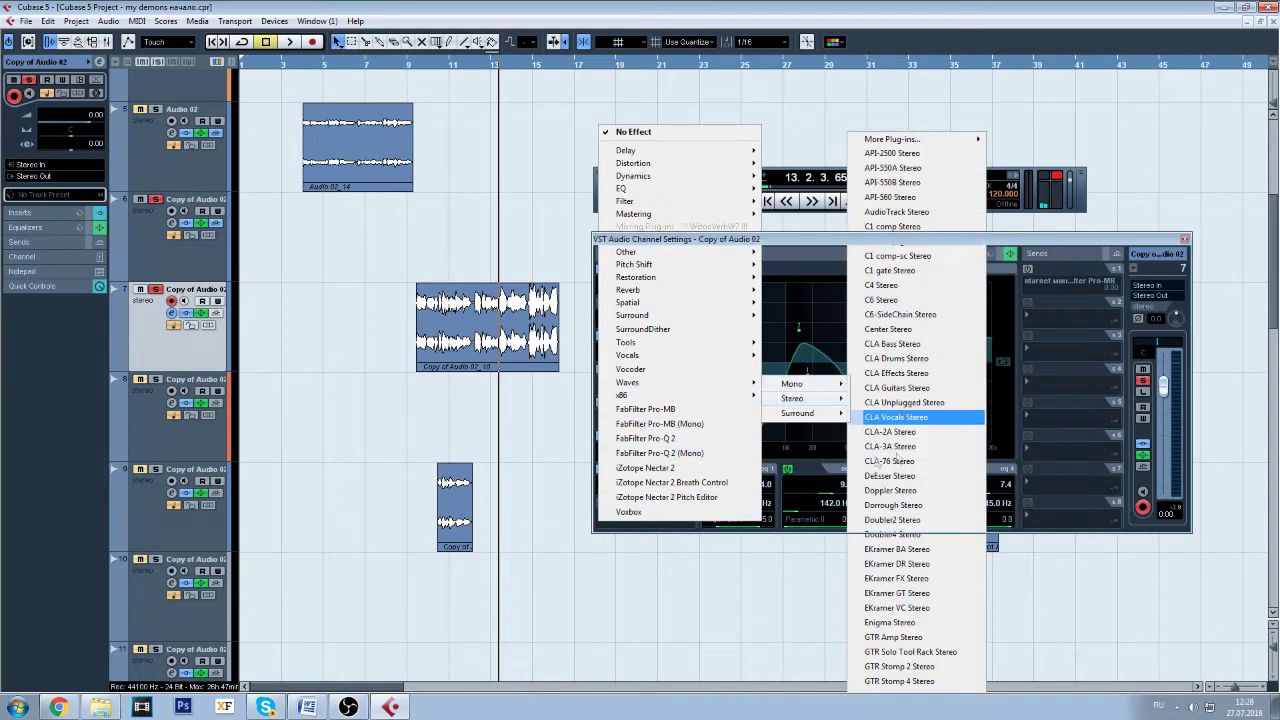
{"action": "left_click", "coordinate": [887, 421]}
{"action": "mouse_move", "coordinate": [555, 335]}
{"action": "left_mouse_down"}
{"action": "mouse_move", "coordinate": [577, 312]}
{"action": "mouse_move", "coordinate": [607, 200]}
{"action": "left_mouse_up"}
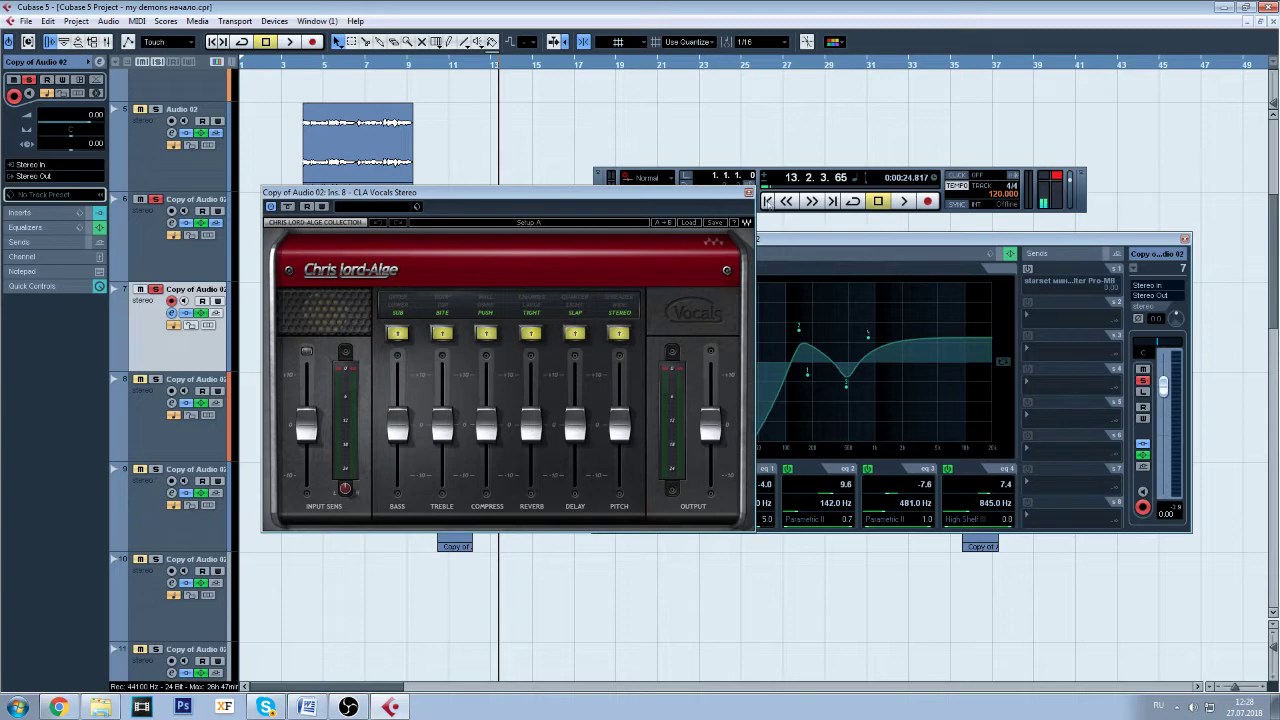
{"action": "left_click", "coordinate": [749, 193]}
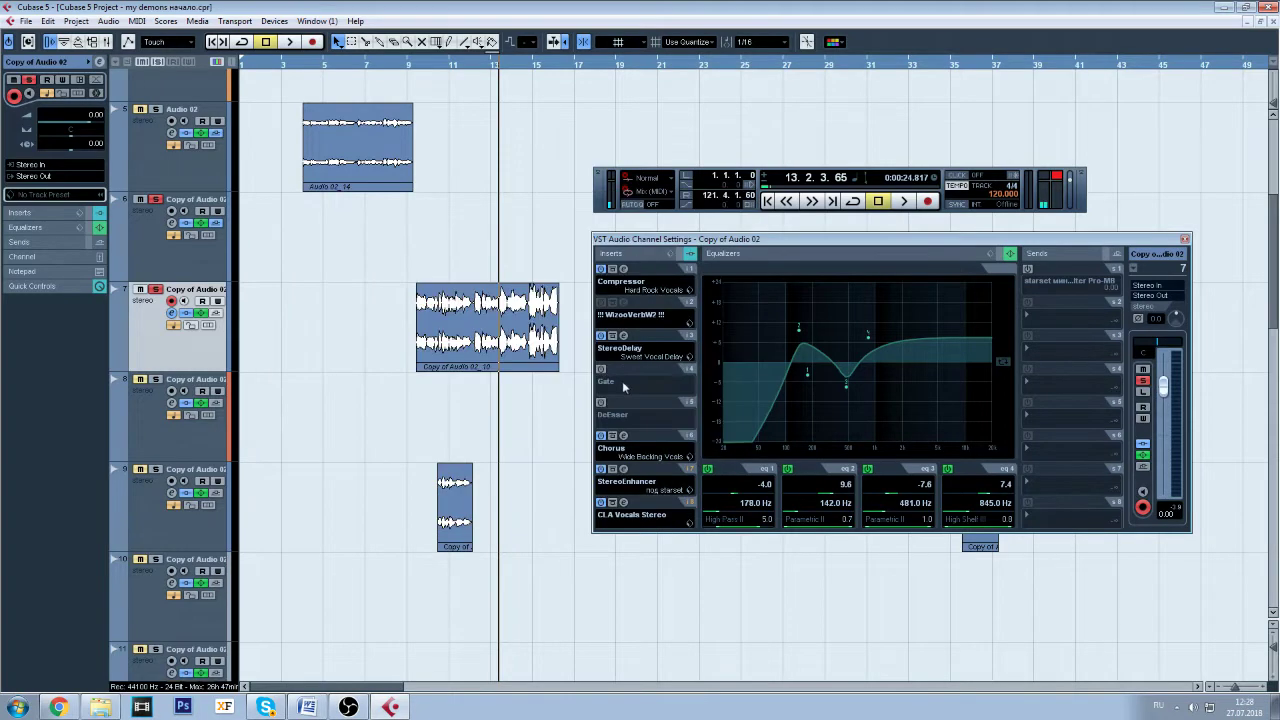
{"action": "left_click", "coordinate": [665, 520]}
{"action": "left_click", "coordinate": [654, 131]}
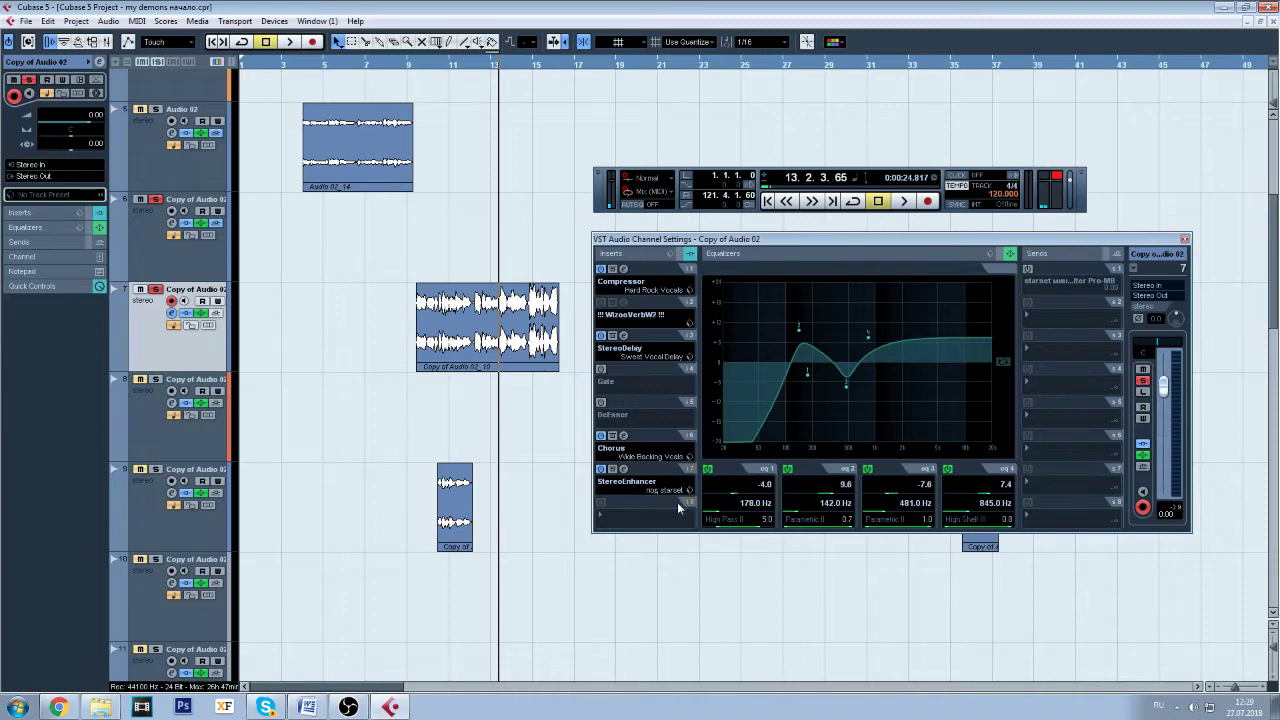
- Close track 7's channel settings and move the solo from track 7 to track 9
{"action": "left_click", "coordinate": [1184, 239]}
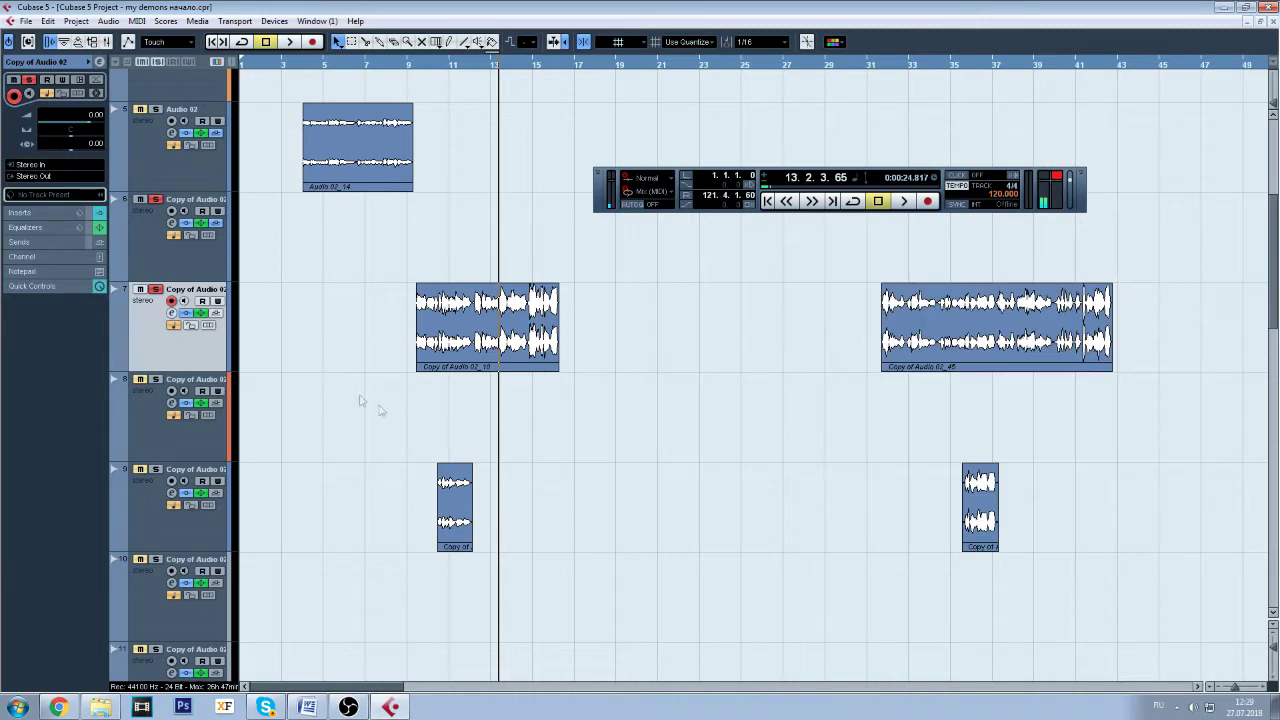
{"action": "left_click", "coordinate": [347, 707]}
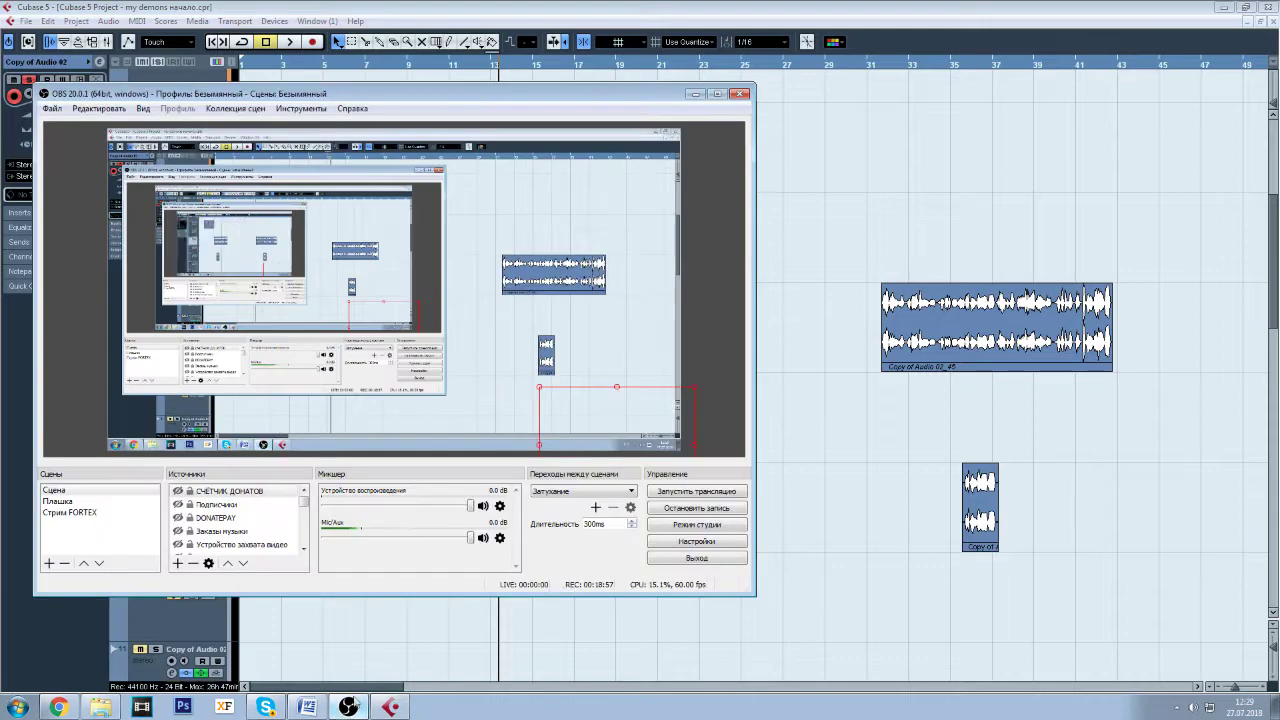
{"action": "left_click", "coordinate": [695, 94]}
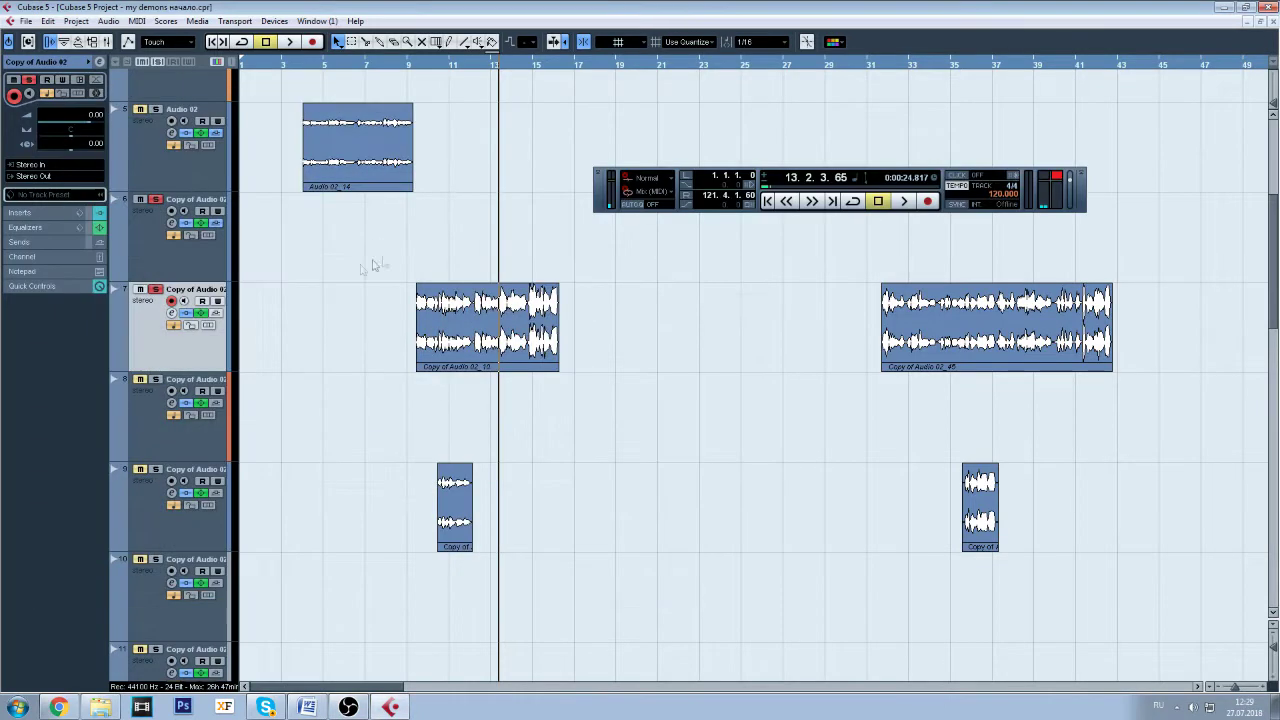
{"action": "left_click", "coordinate": [155, 470]}
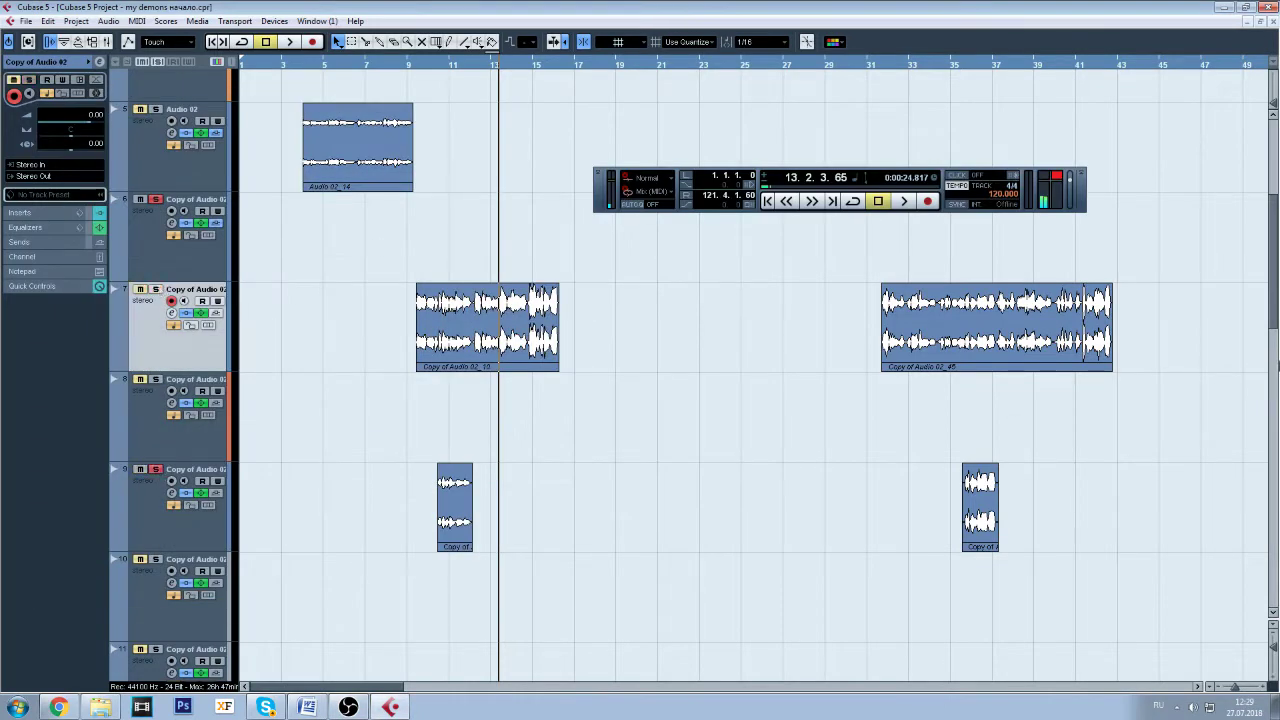
- Find the soloed vocal on track 20 and move that track up the track list to directly beneath track 9
{"action": "scroll", "coordinate": [1271, 380], "scroll_direction": "down", "scroll_amount": 4}
{"action": "scroll", "coordinate": [1271, 380], "scroll_direction": "down", "scroll_amount": 7}
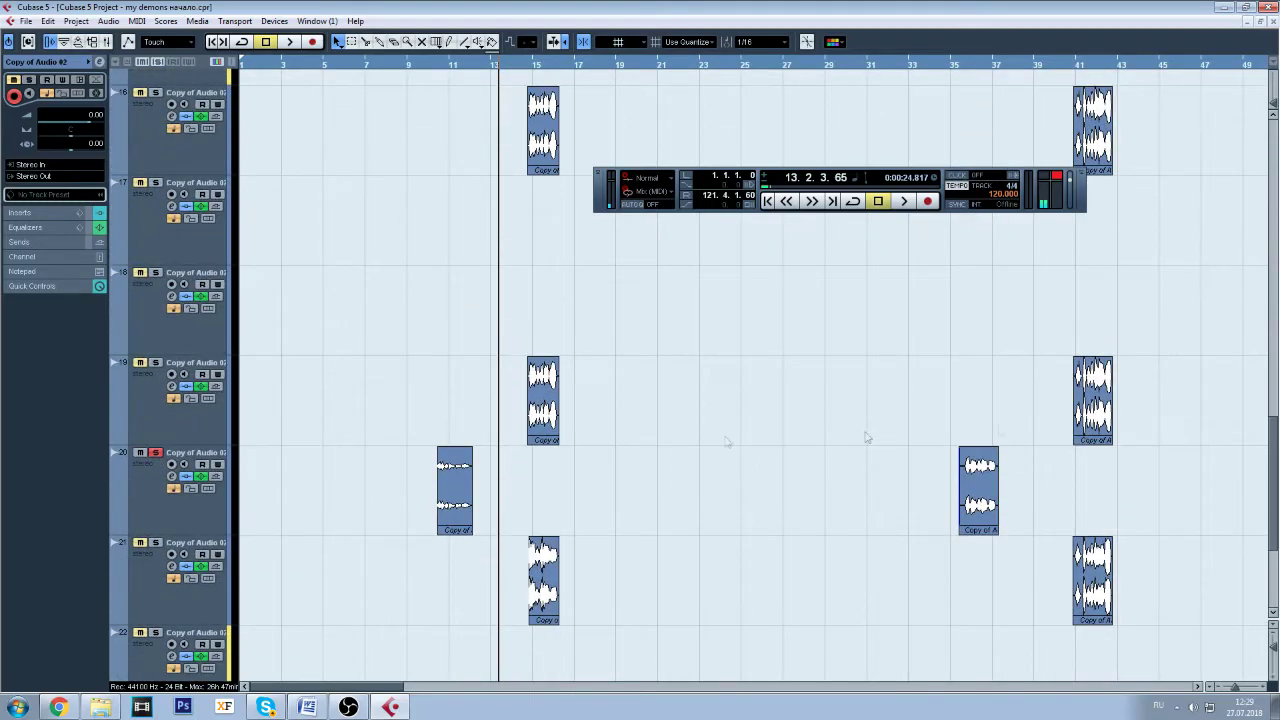
{"action": "scroll", "coordinate": [1263, 295], "scroll_direction": "down", "scroll_amount": 3}
{"action": "scroll", "coordinate": [1263, 295], "scroll_direction": "down", "scroll_amount": 3}
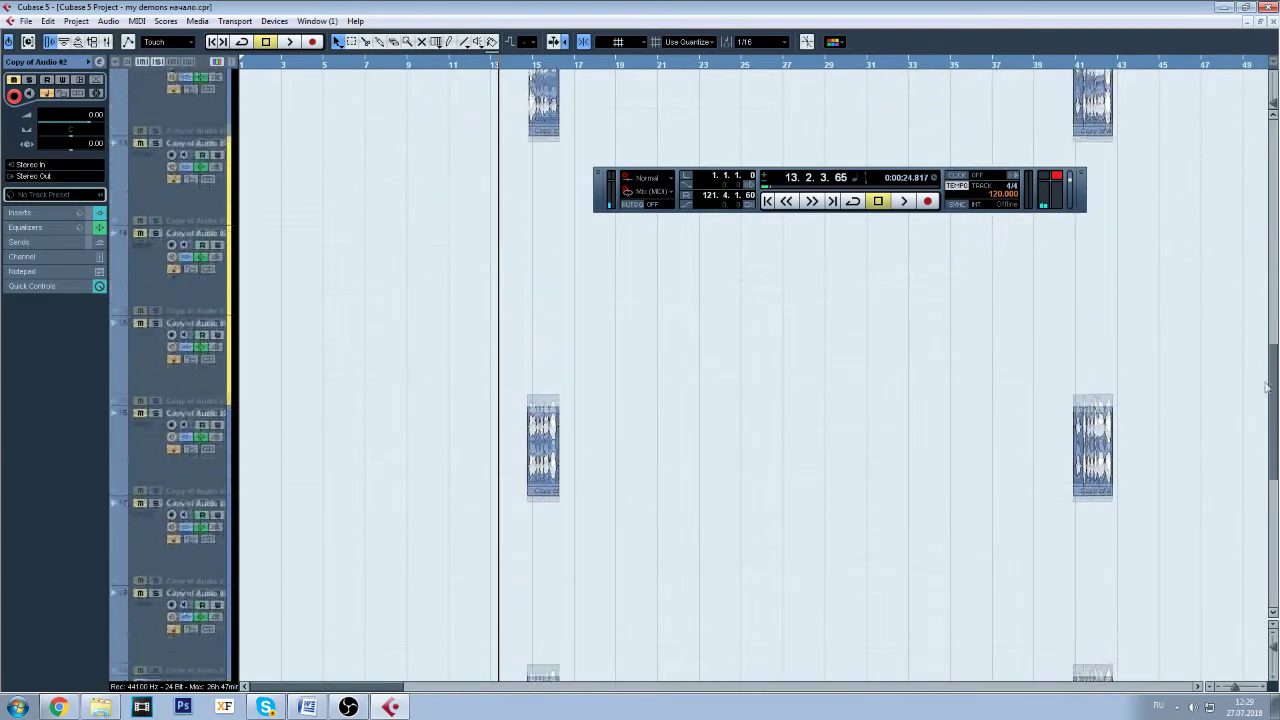
{"action": "left_click_drag", "start_coordinate": [198, 631], "coordinate": [200, 135]}
{"action": "scroll", "coordinate": [346, 466], "scroll_direction": "up", "scroll_amount": 4}
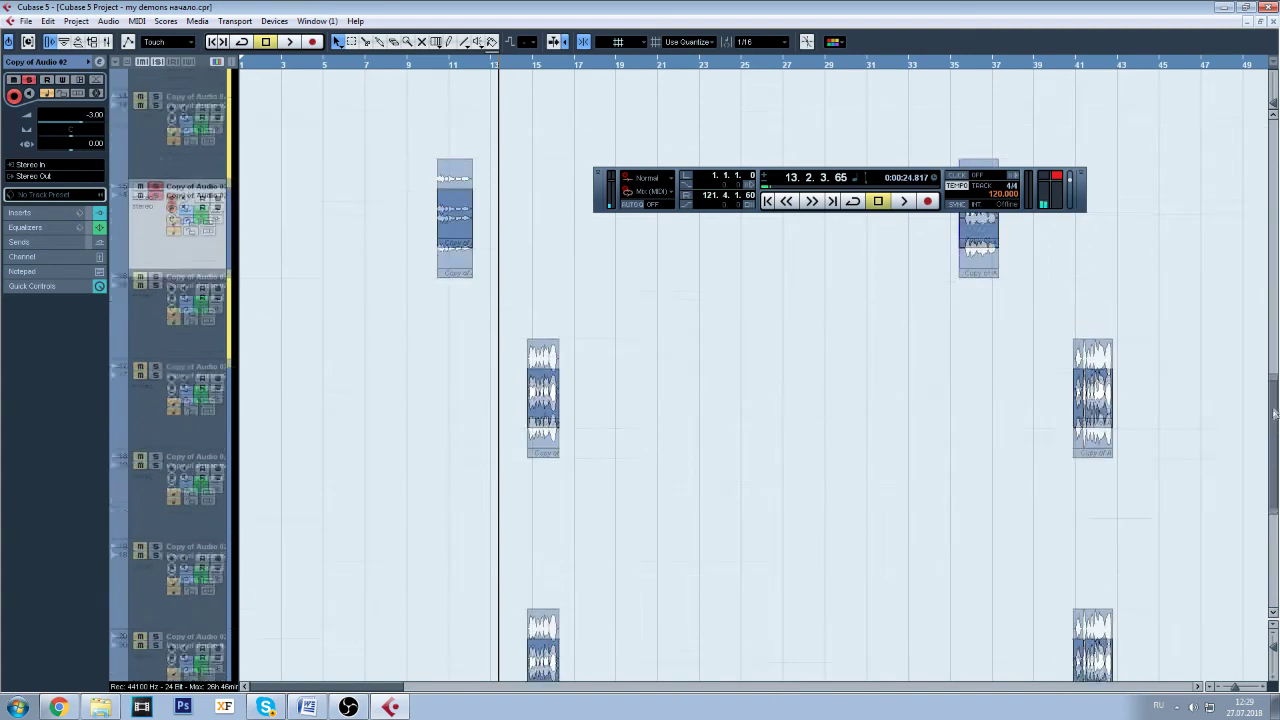
{"action": "left_click_drag", "start_coordinate": [217, 557], "coordinate": [216, 258]}
{"action": "scroll", "coordinate": [225, 590], "scroll_direction": "up", "scroll_amount": 3}
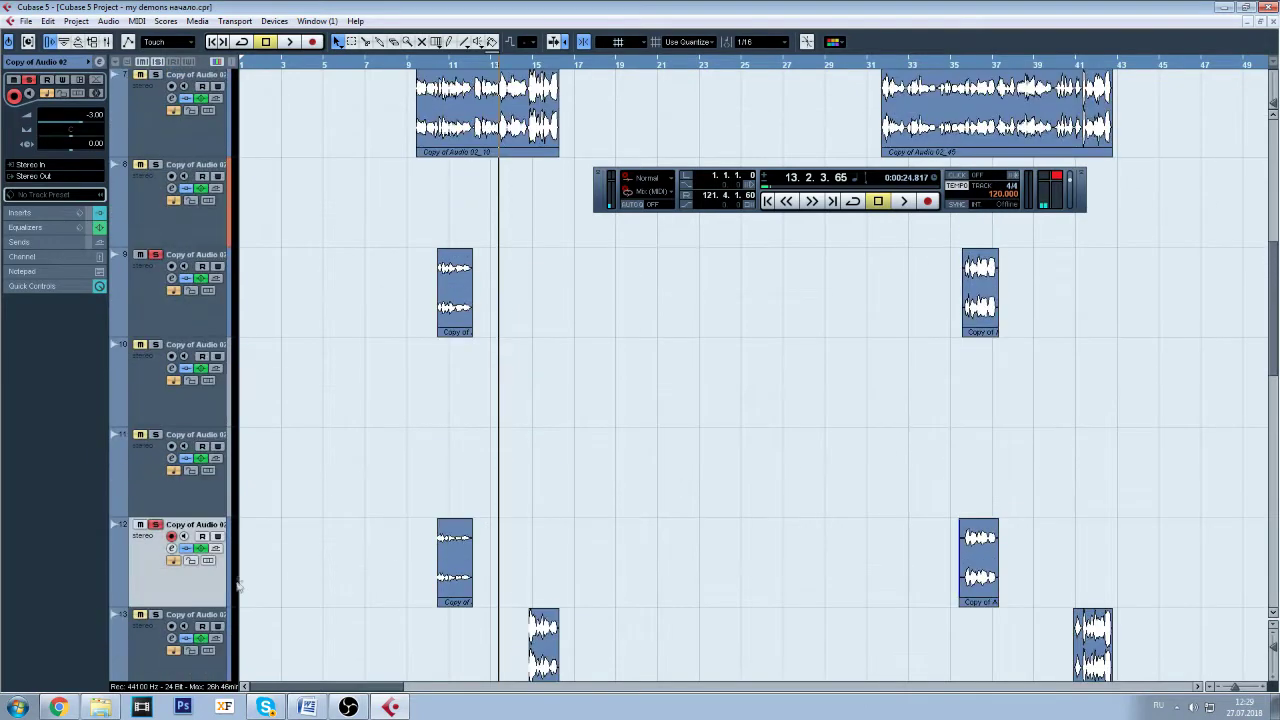
{"action": "left_click_drag", "start_coordinate": [209, 594], "coordinate": [199, 396]}
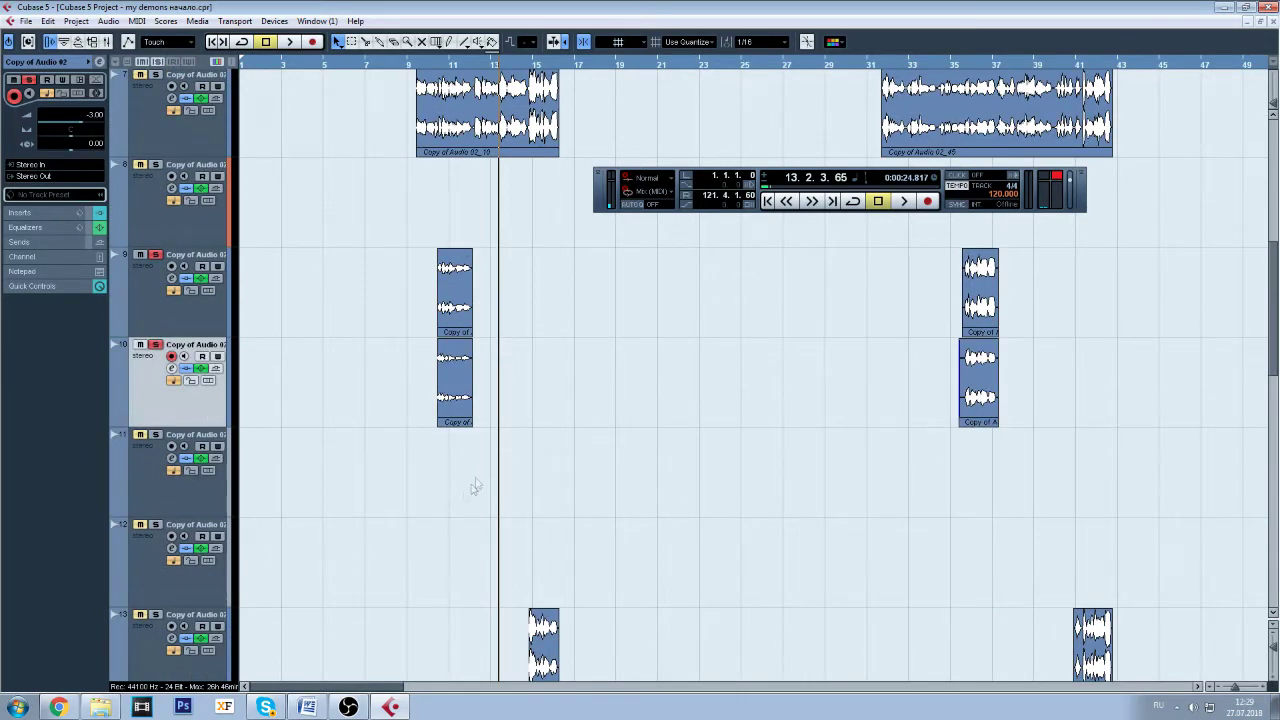
{"action": "scroll", "coordinate": [1273, 298], "scroll_direction": "up", "scroll_amount": 1}
{"action": "scroll", "coordinate": [1273, 298], "scroll_direction": "up", "scroll_amount": 1}
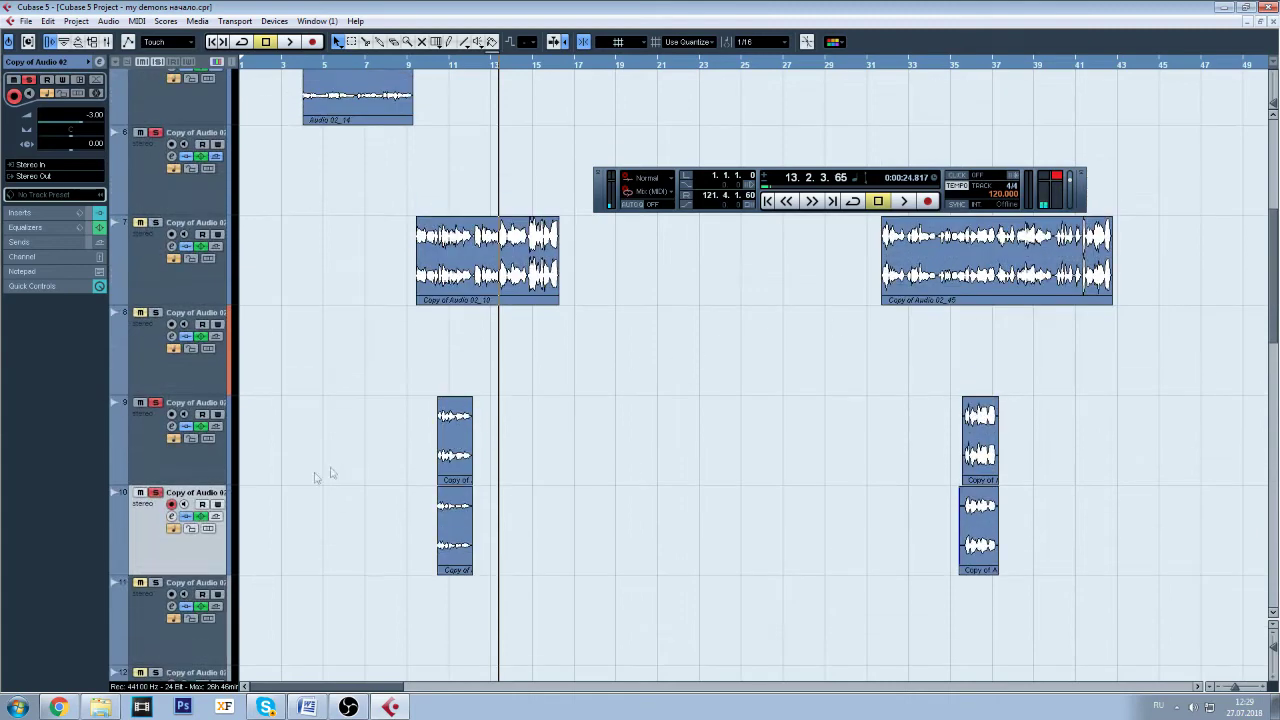
- Audition the soloed vocals on tracks 9 and 10 together from bar 10 and stop playback after their first clips
{"action": "left_click", "coordinate": [215, 476]}
{"action": "left_click", "coordinate": [211, 565]}
{"action": "left_click", "coordinate": [418, 66]}
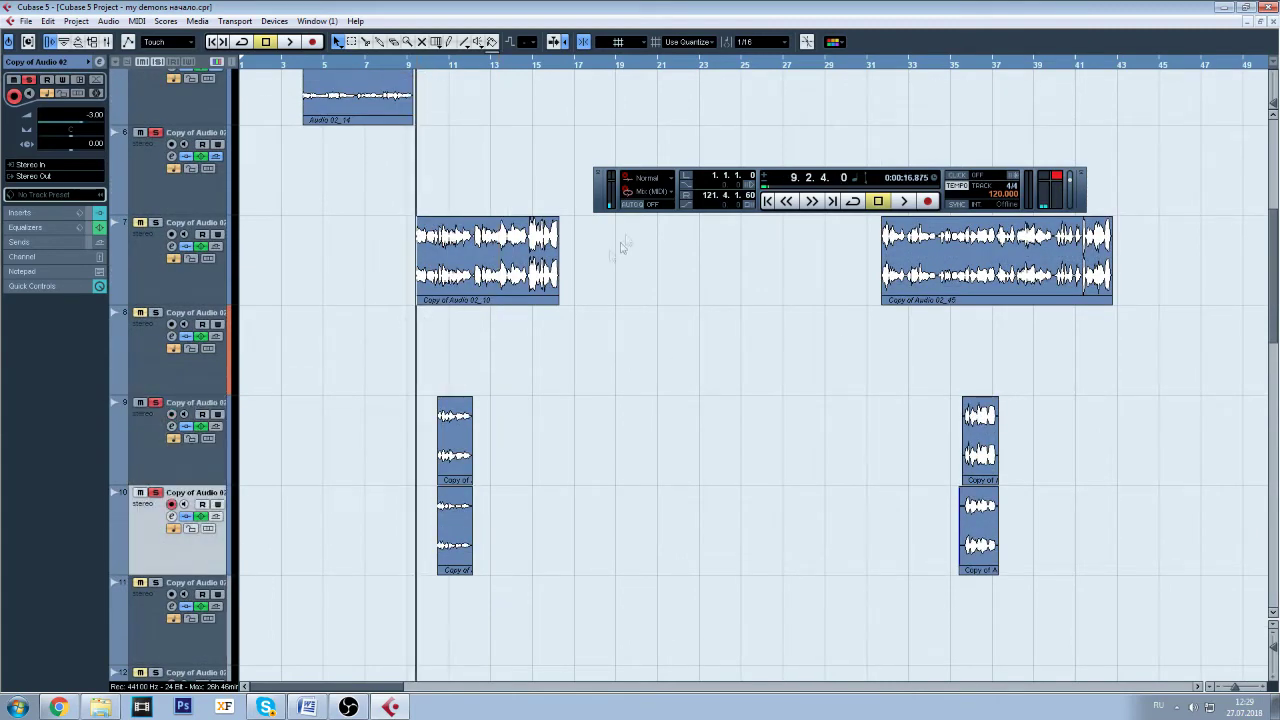
{"action": "left_click", "coordinate": [435, 66]}
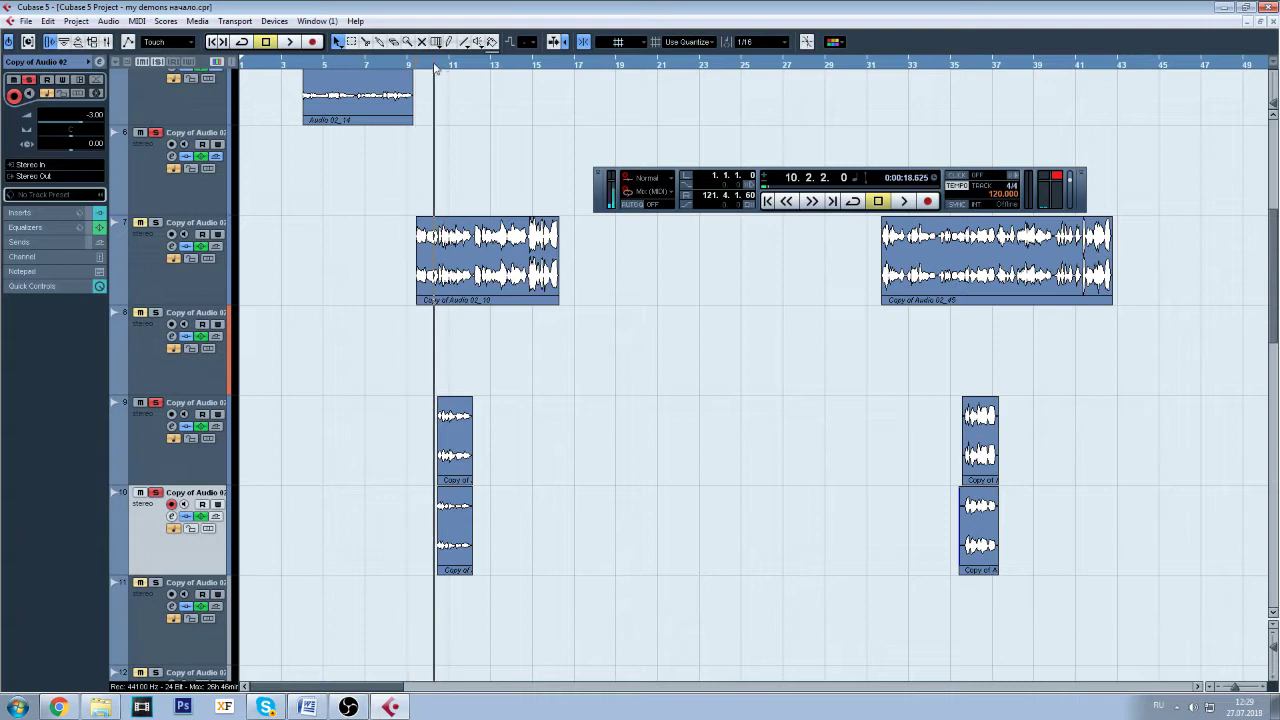
{"action": "left_click", "coordinate": [903, 201]}
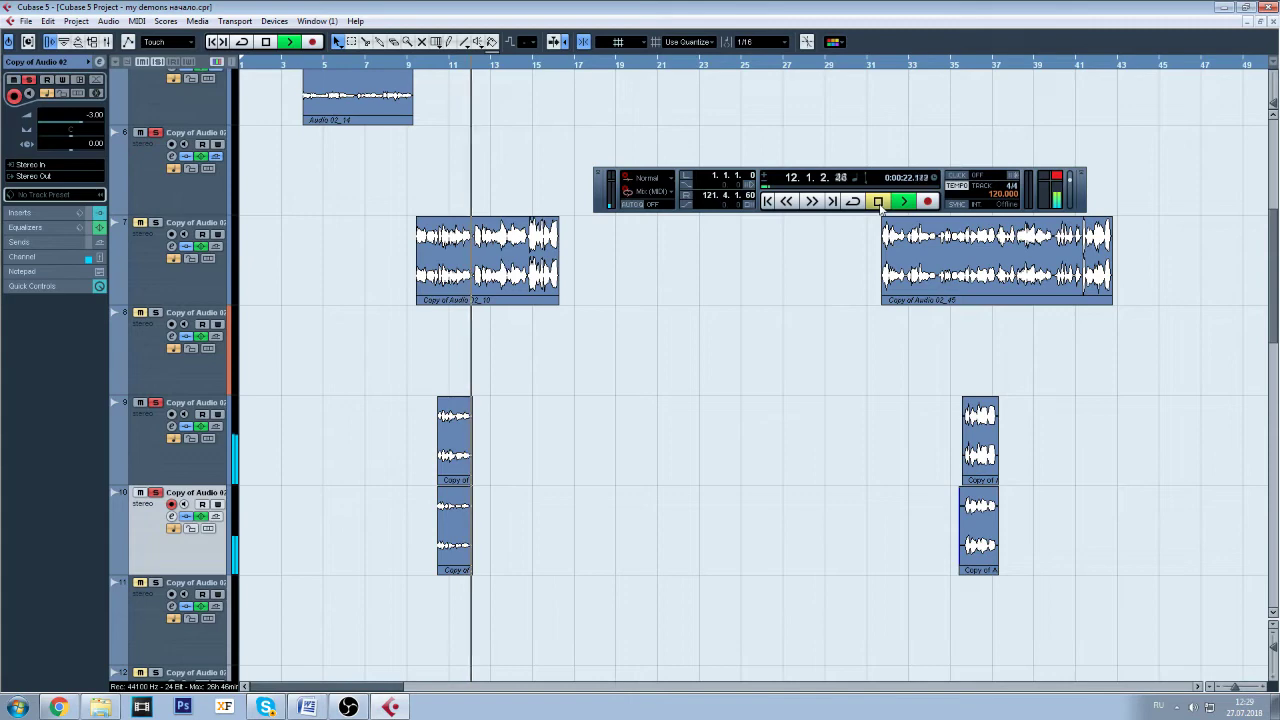
{"action": "left_click", "coordinate": [878, 201]}
- Show track 9's channel settings and inspect the Distortion insert in slot 8, closing the plug-in window when done
{"action": "left_click", "coordinate": [143, 465]}
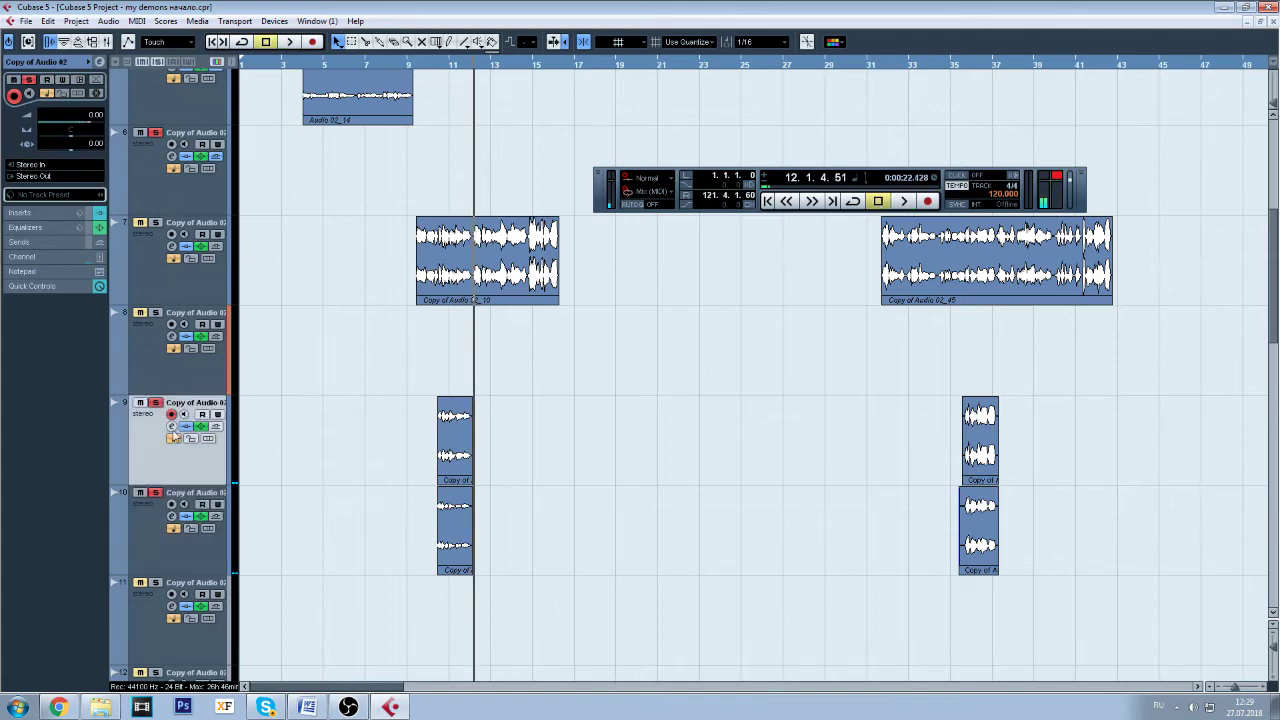
{"action": "left_click", "coordinate": [172, 427]}
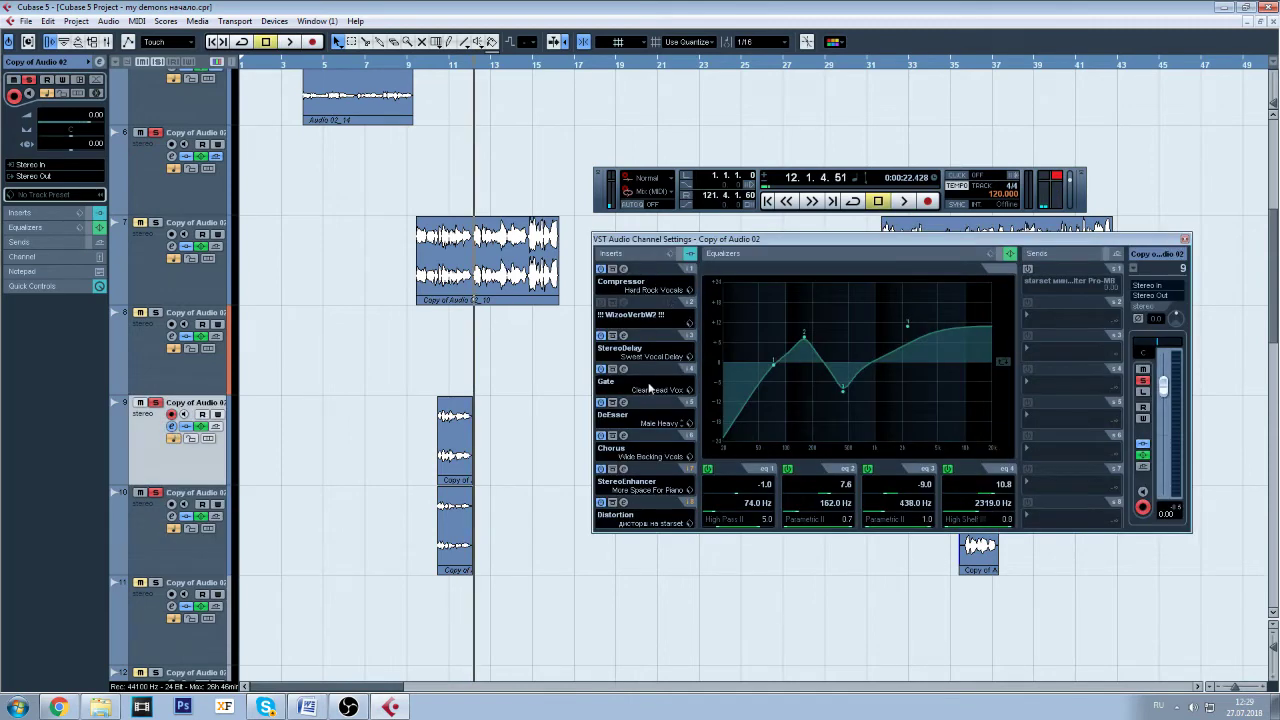
{"action": "left_click", "coordinate": [170, 256]}
{"action": "left_click", "coordinate": [184, 466]}
{"action": "left_click", "coordinate": [625, 503]}
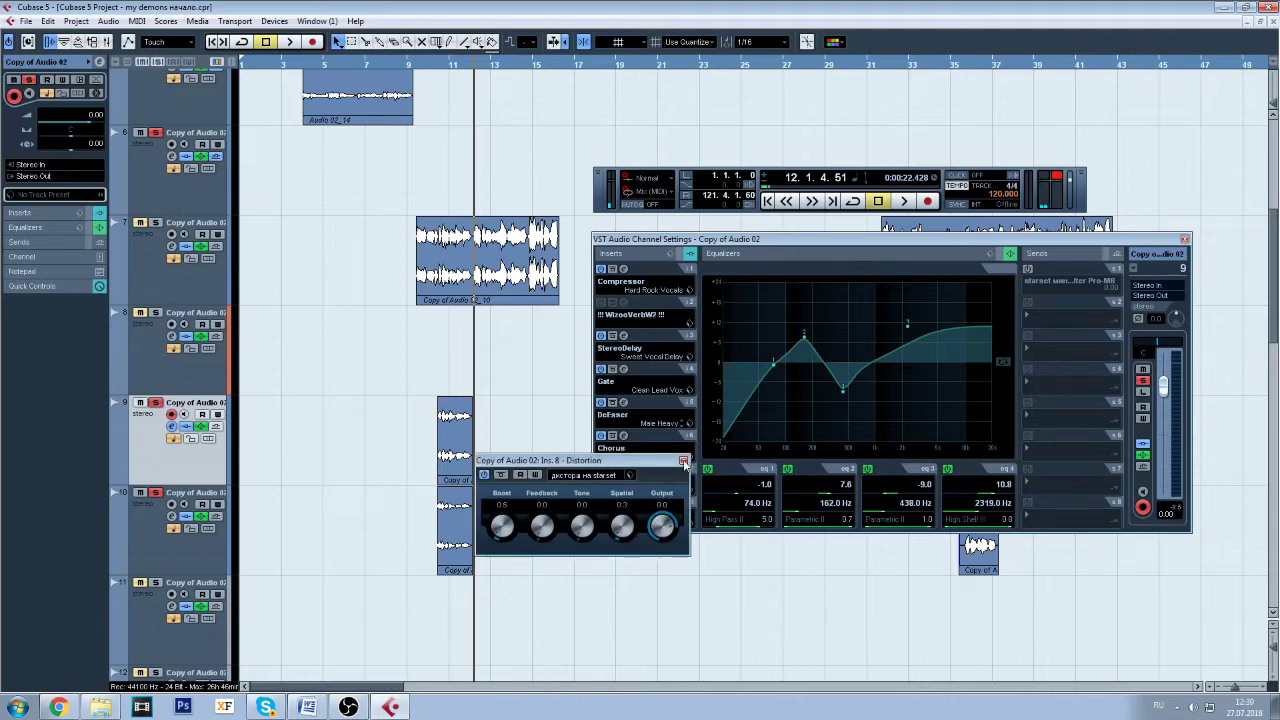
{"action": "left_click", "coordinate": [683, 460]}
- Review track 7's channel settings for comparison, reopen those of track 9, and inspect its Compressor insert
{"action": "left_click", "coordinate": [175, 280]}
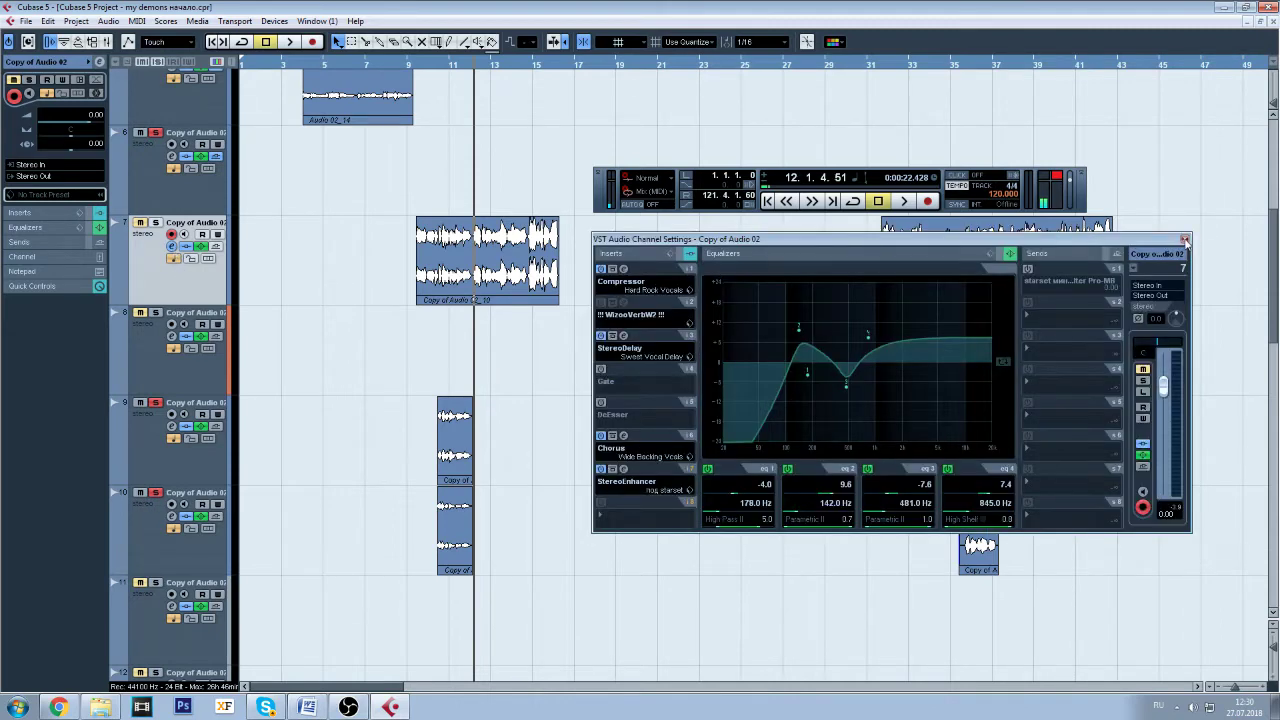
{"action": "left_click", "coordinate": [1184, 238]}
{"action": "left_click", "coordinate": [182, 445]}
{"action": "left_click", "coordinate": [171, 426]}
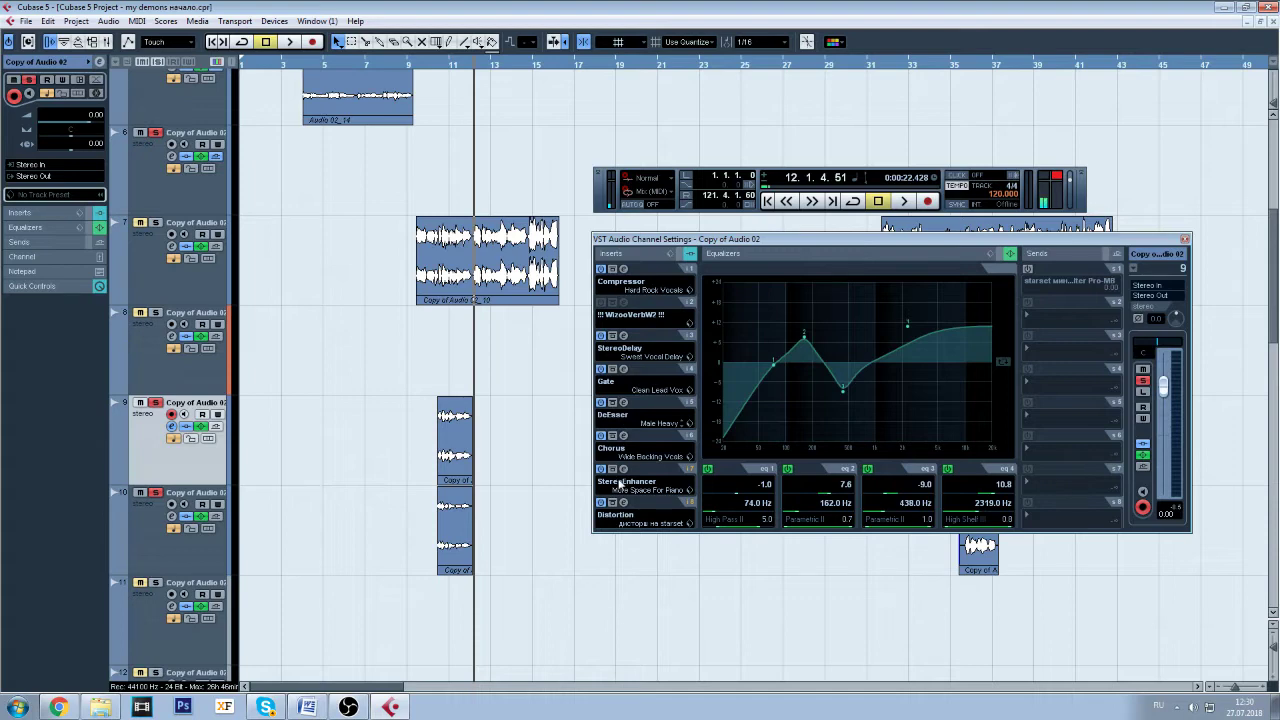
{"action": "left_click", "coordinate": [624, 269]}
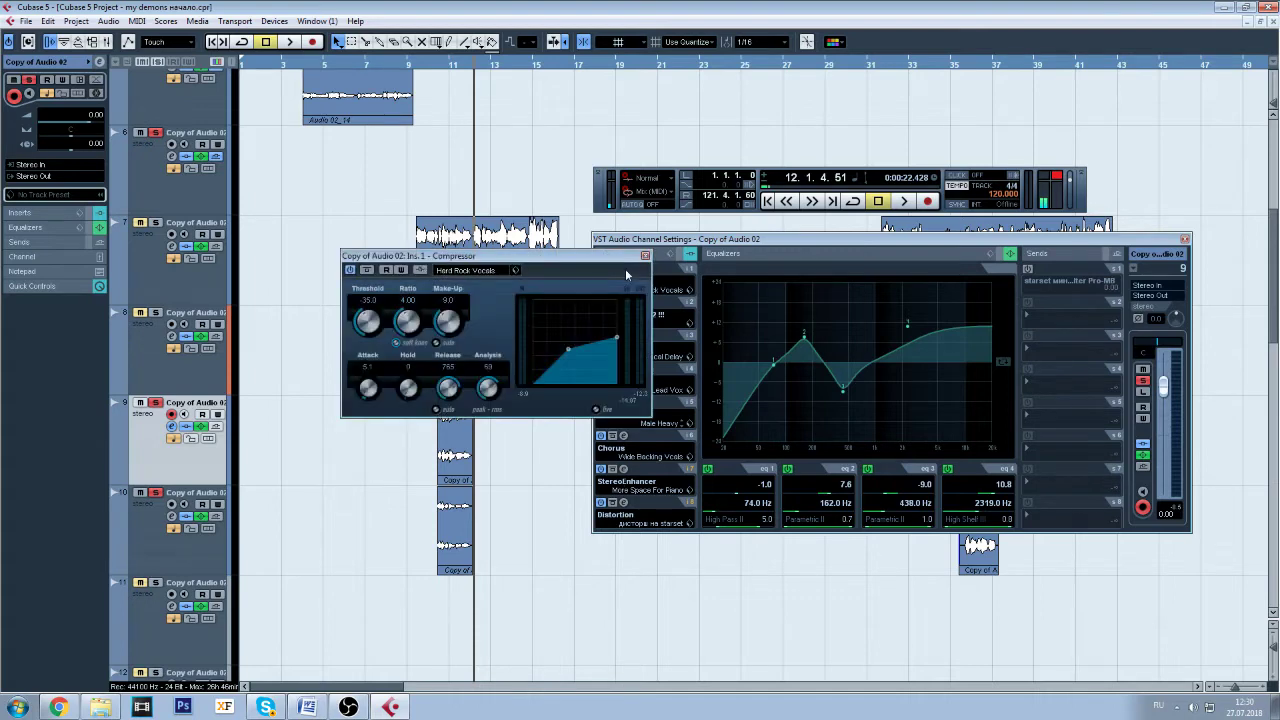
{"action": "left_click", "coordinate": [645, 256]}
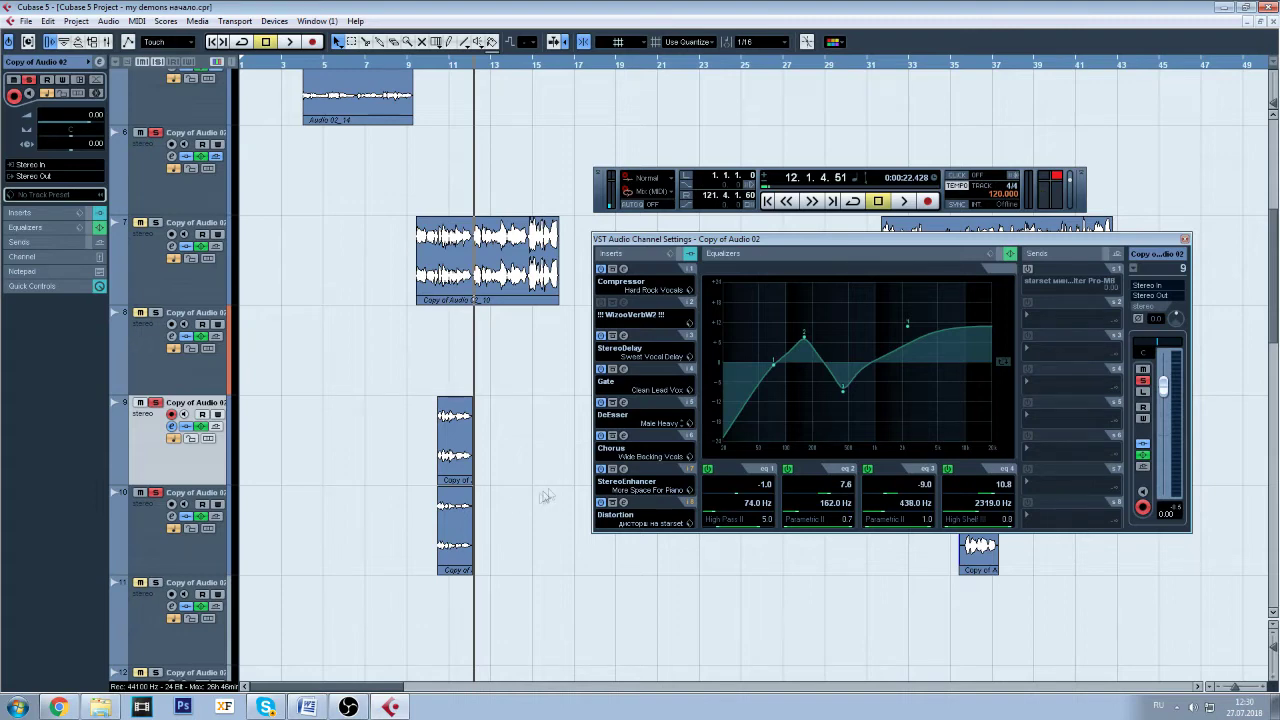
- Compare the Chorus insert settings of tracks 9 and 7, returning to track 9's Chorus at the end
{"action": "left_click", "coordinate": [623, 436]}
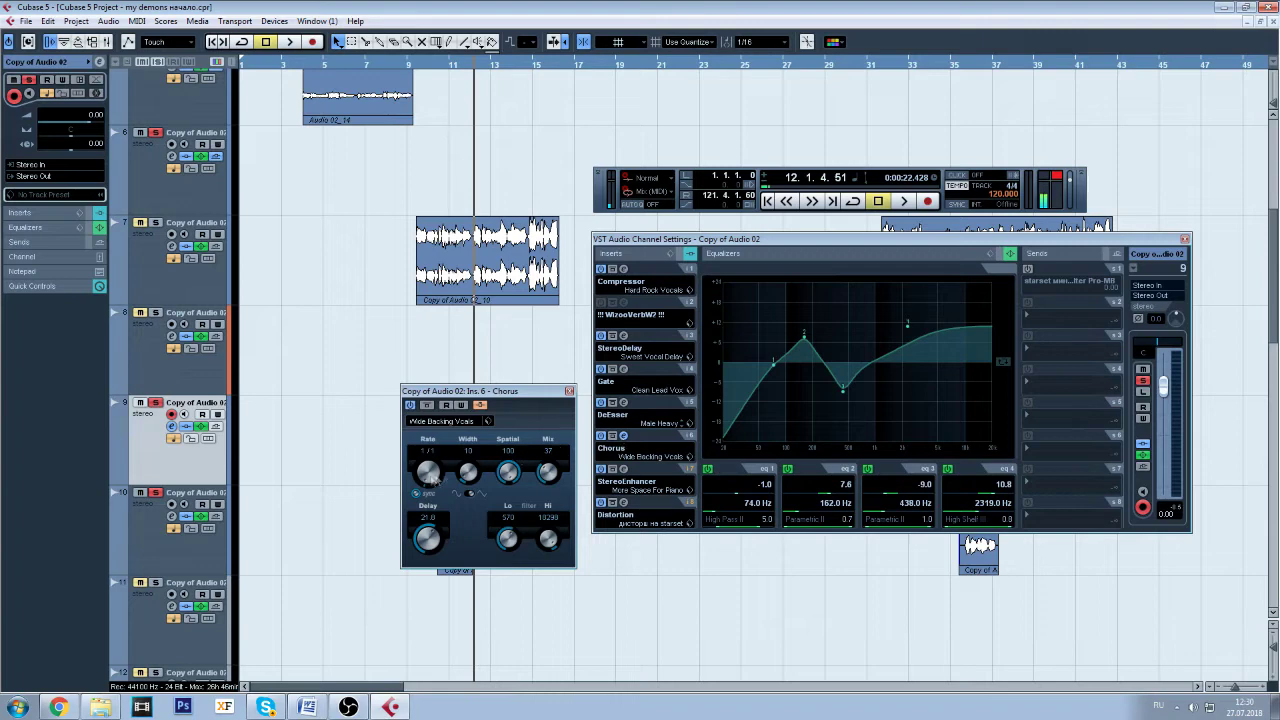
{"action": "left_click", "coordinate": [569, 391]}
{"action": "left_click", "coordinate": [182, 276]}
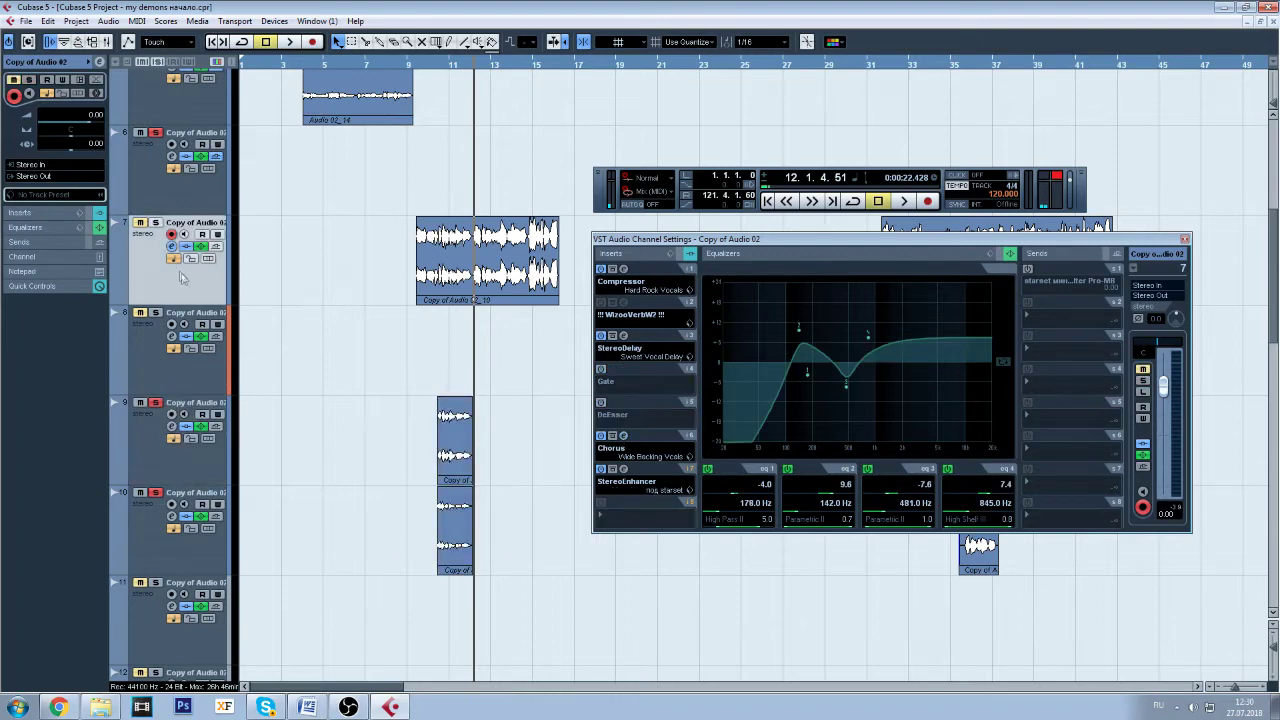
{"action": "left_click", "coordinate": [623, 437]}
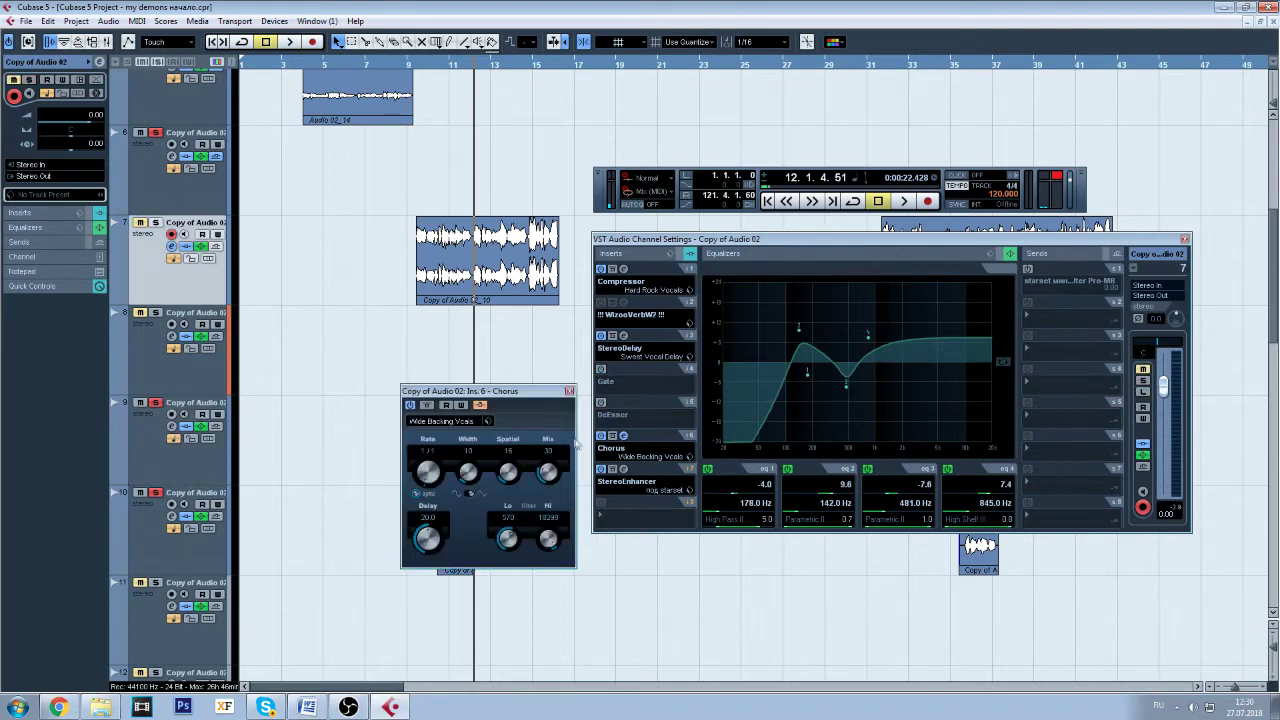
{"action": "left_click", "coordinate": [569, 391]}
{"action": "left_click", "coordinate": [202, 477]}
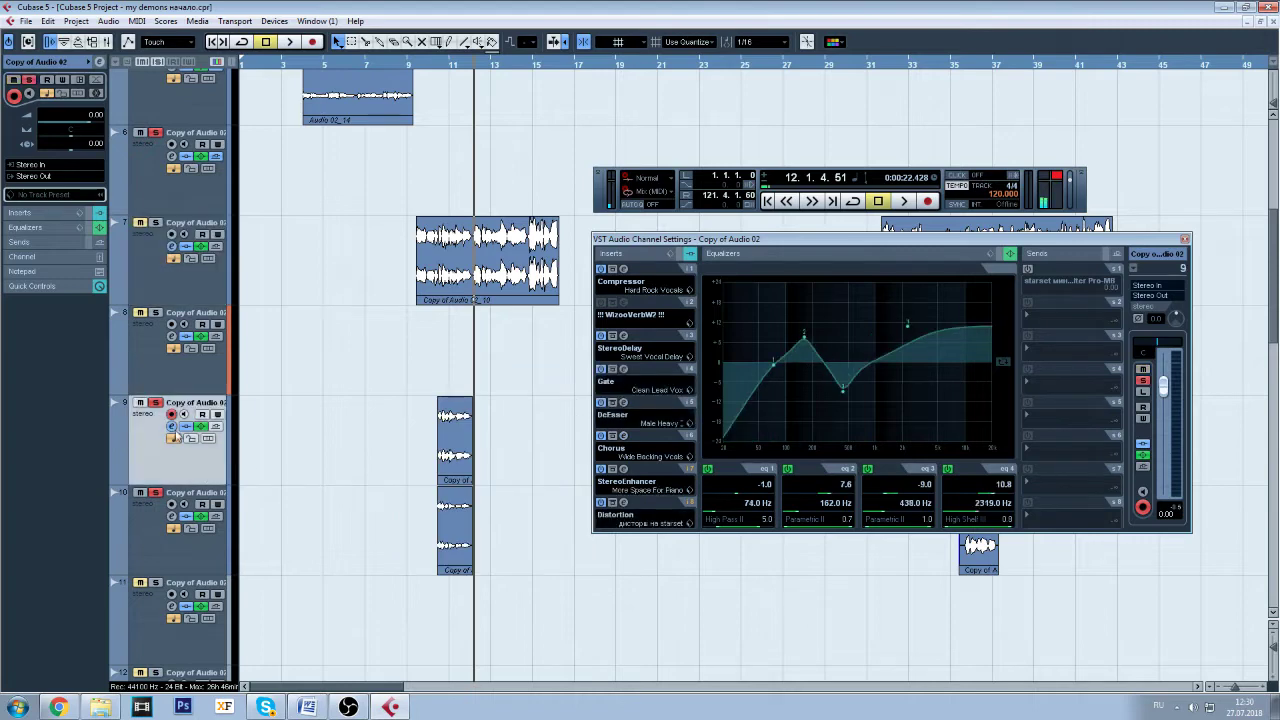
{"action": "left_click", "coordinate": [623, 437]}
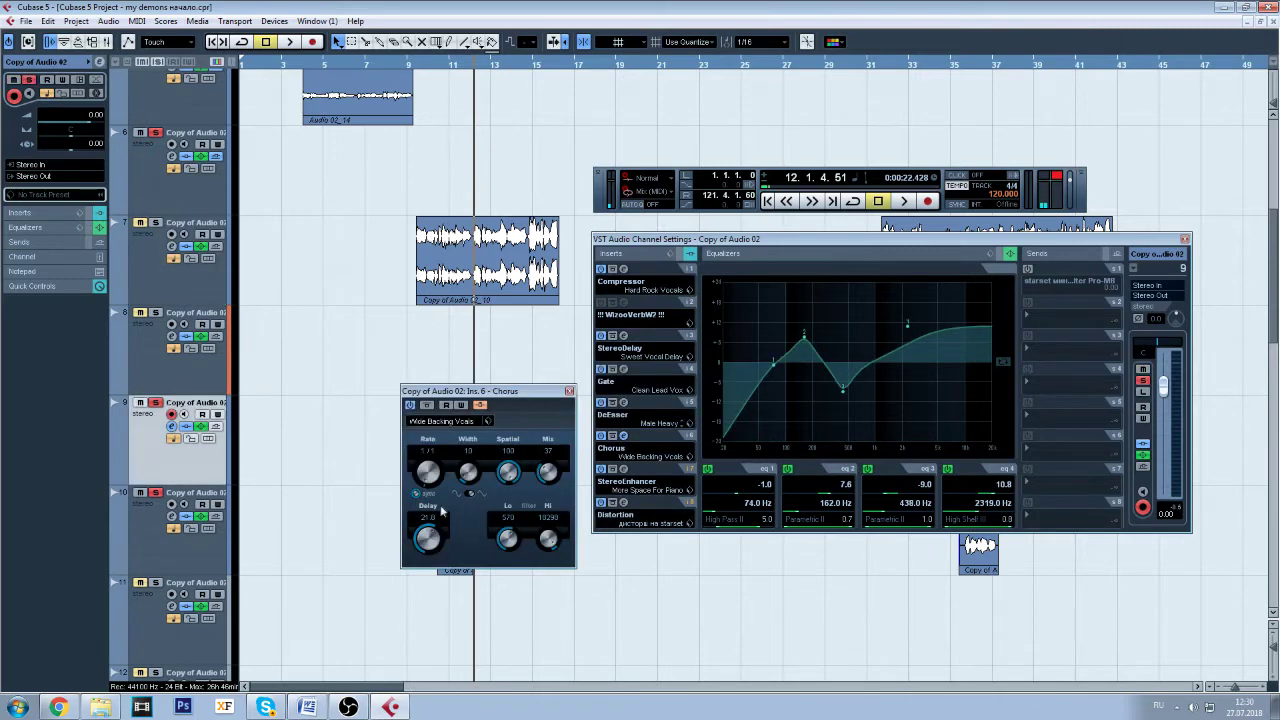
{"action": "left_click", "coordinate": [569, 391]}
- Inspect track 9's Distortion settings with the plug-in window moved clear of the insert list, and close it
{"action": "left_click", "coordinate": [621, 503]}
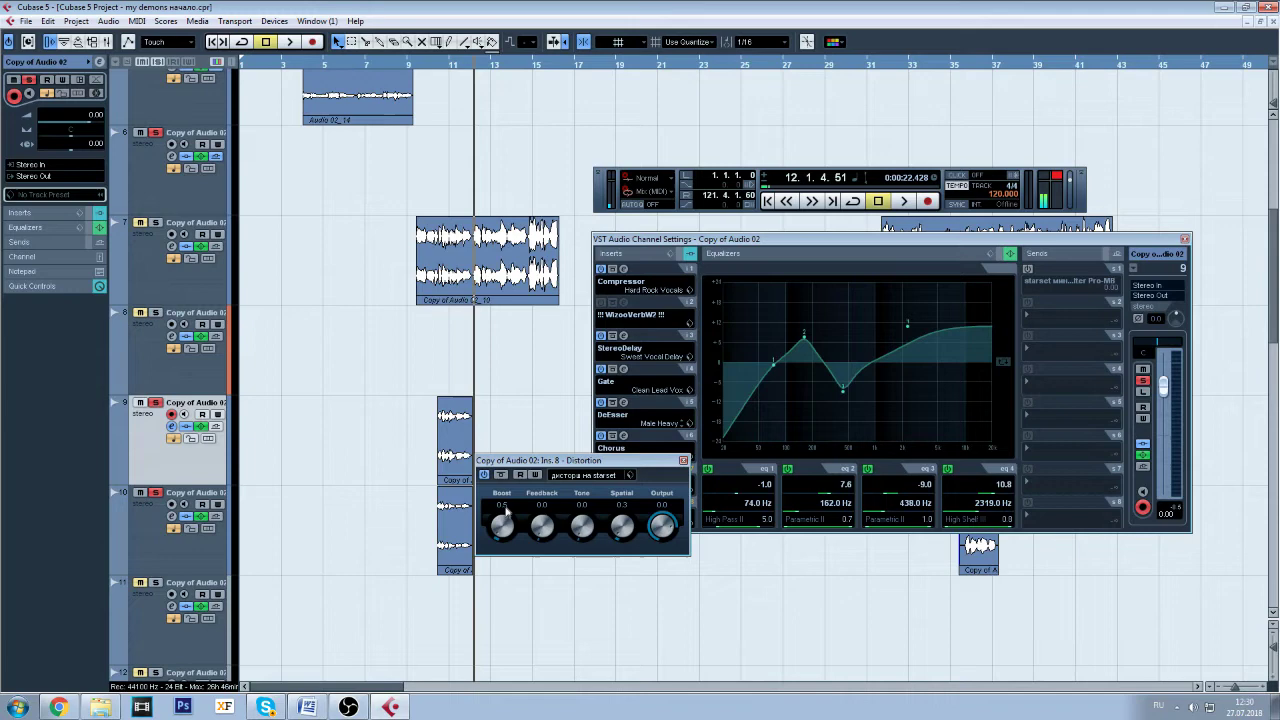
{"action": "left_click_drag", "start_coordinate": [626, 462], "coordinate": [634, 538]}
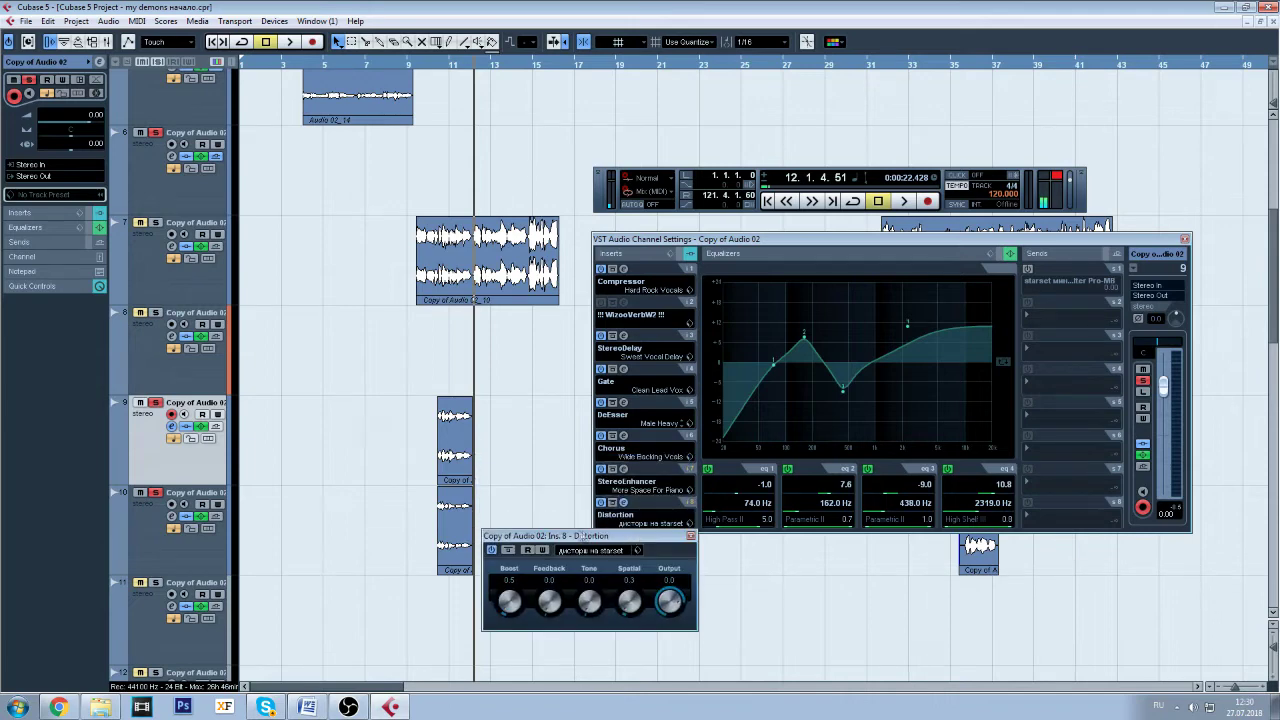
{"action": "left_click", "coordinate": [690, 537]}
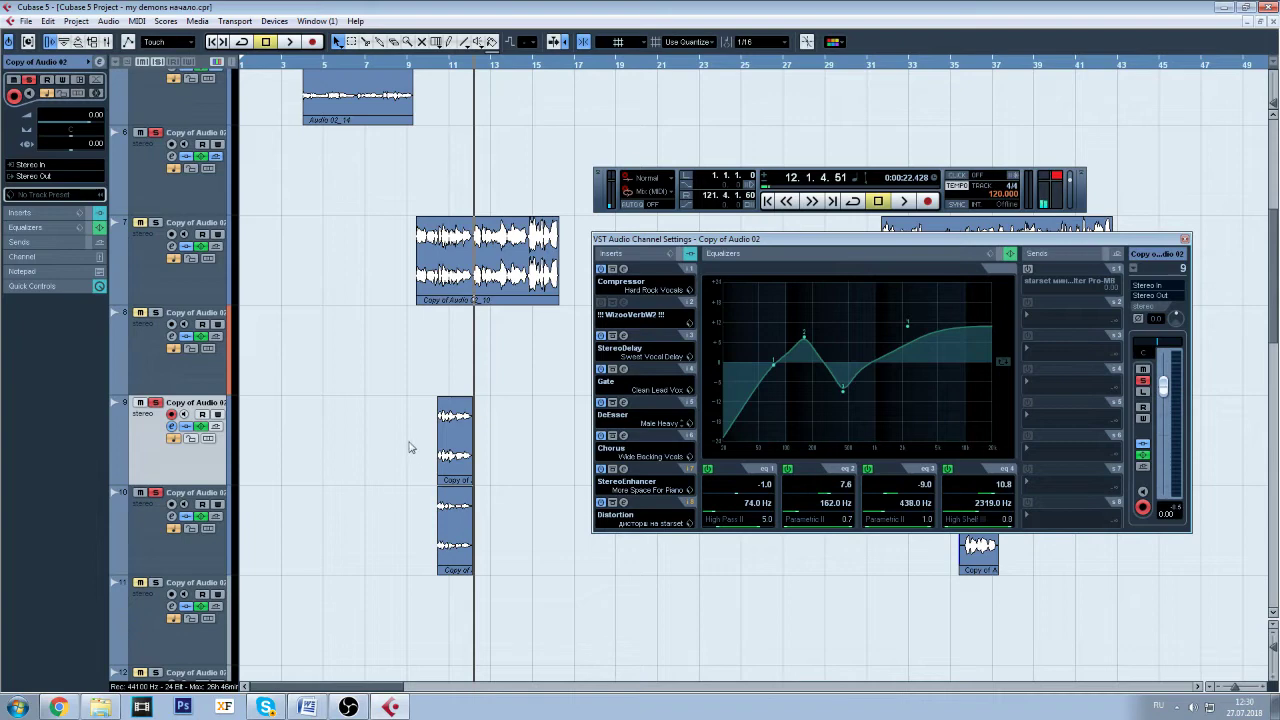
{"action": "left_click", "coordinate": [180, 547]}
{"action": "left_click", "coordinate": [207, 478]}
- Go through track 9's Compressor, StereoDelay and Gate inserts, viewing each plug-in's settings and closing its window
{"action": "left_click", "coordinate": [623, 269]}
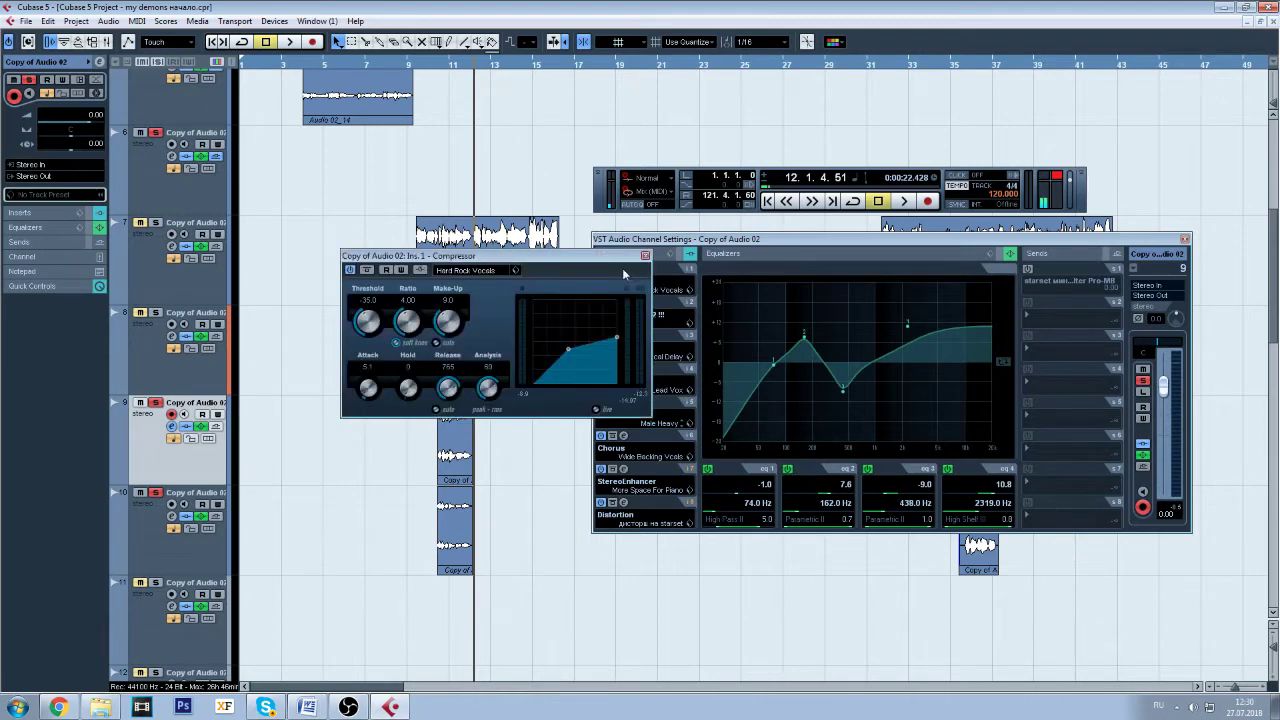
{"action": "left_click", "coordinate": [645, 256]}
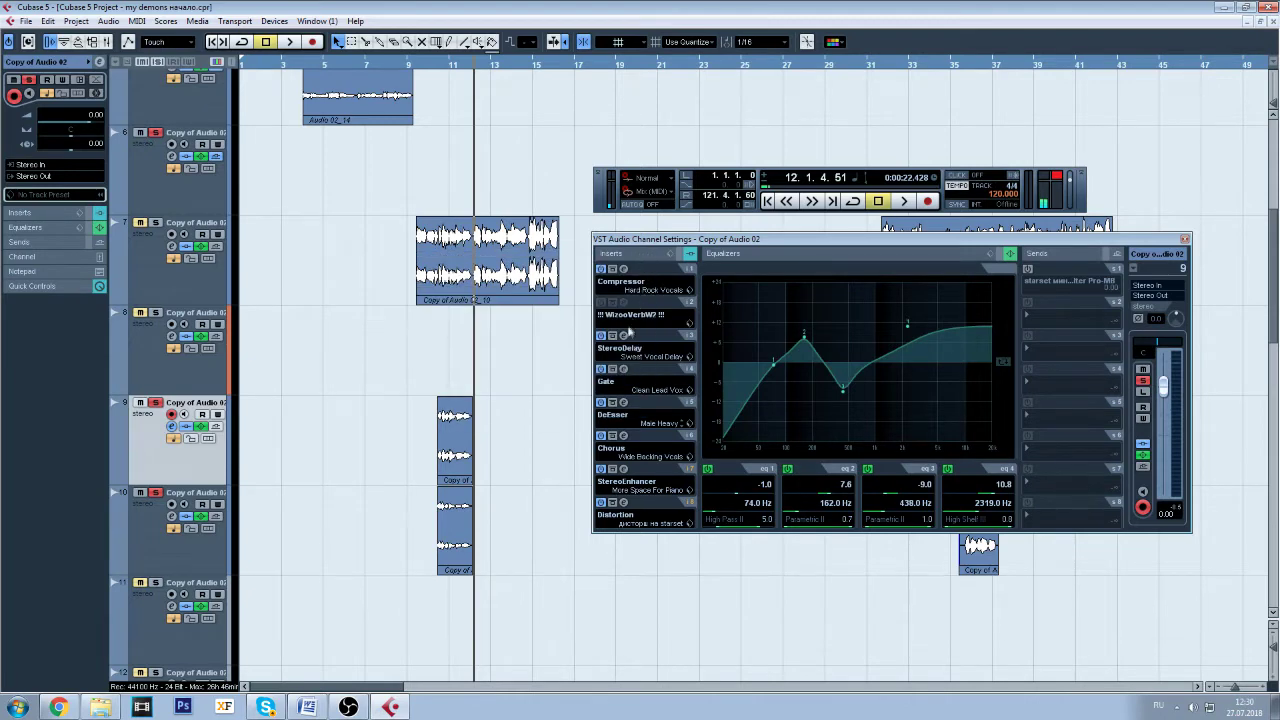
{"action": "left_click", "coordinate": [624, 336]}
{"action": "left_click", "coordinate": [768, 357]}
{"action": "left_click", "coordinate": [624, 369]}
{"action": "left_click", "coordinate": [1097, 251]}
- Go through track 9's DeEsser, Chorus and StereoEnhancer inserts, viewing each plug-in's settings and closing its window
{"action": "left_click", "coordinate": [624, 402]}
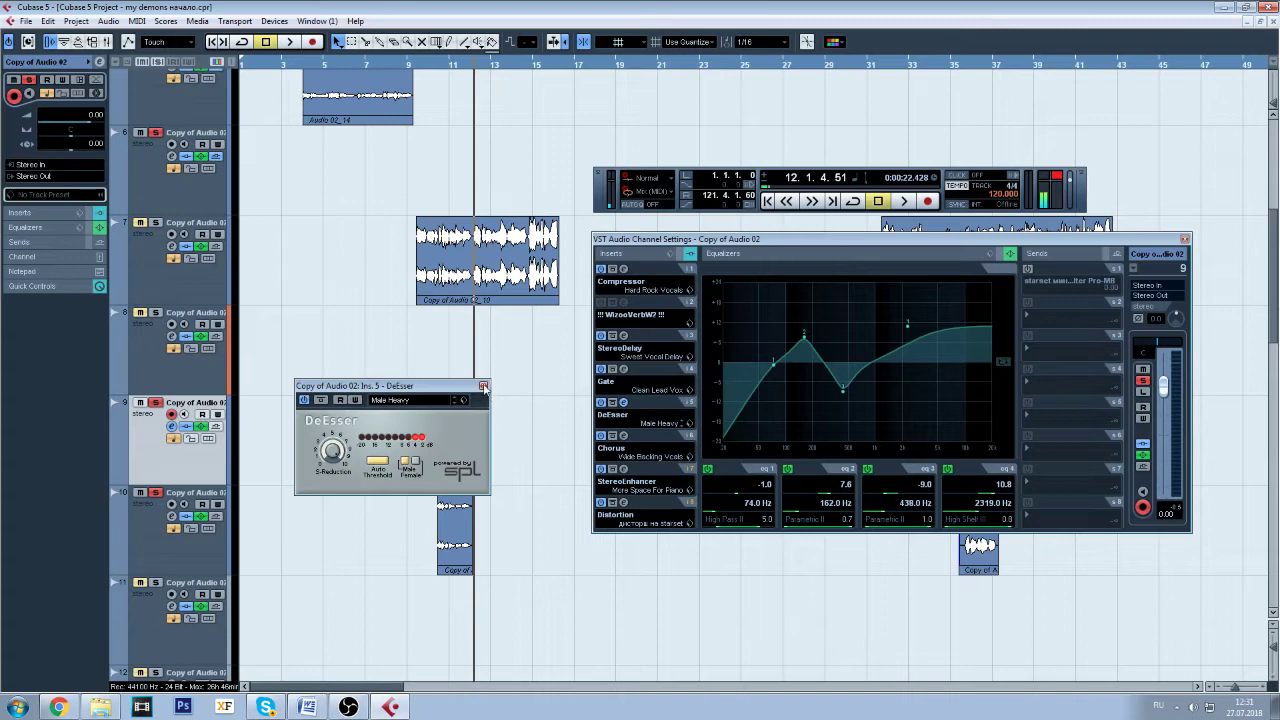
{"action": "left_click", "coordinate": [489, 386]}
{"action": "left_click", "coordinate": [624, 436]}
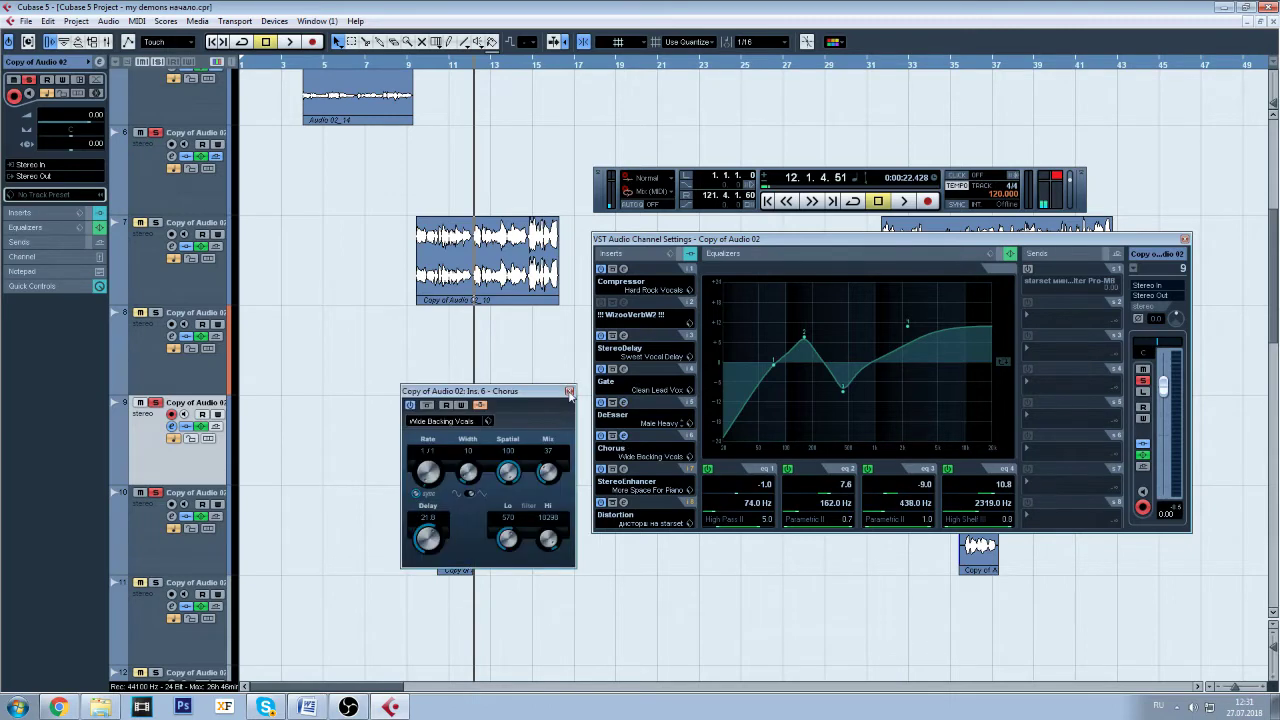
{"action": "left_click", "coordinate": [571, 394]}
{"action": "left_click", "coordinate": [624, 469]}
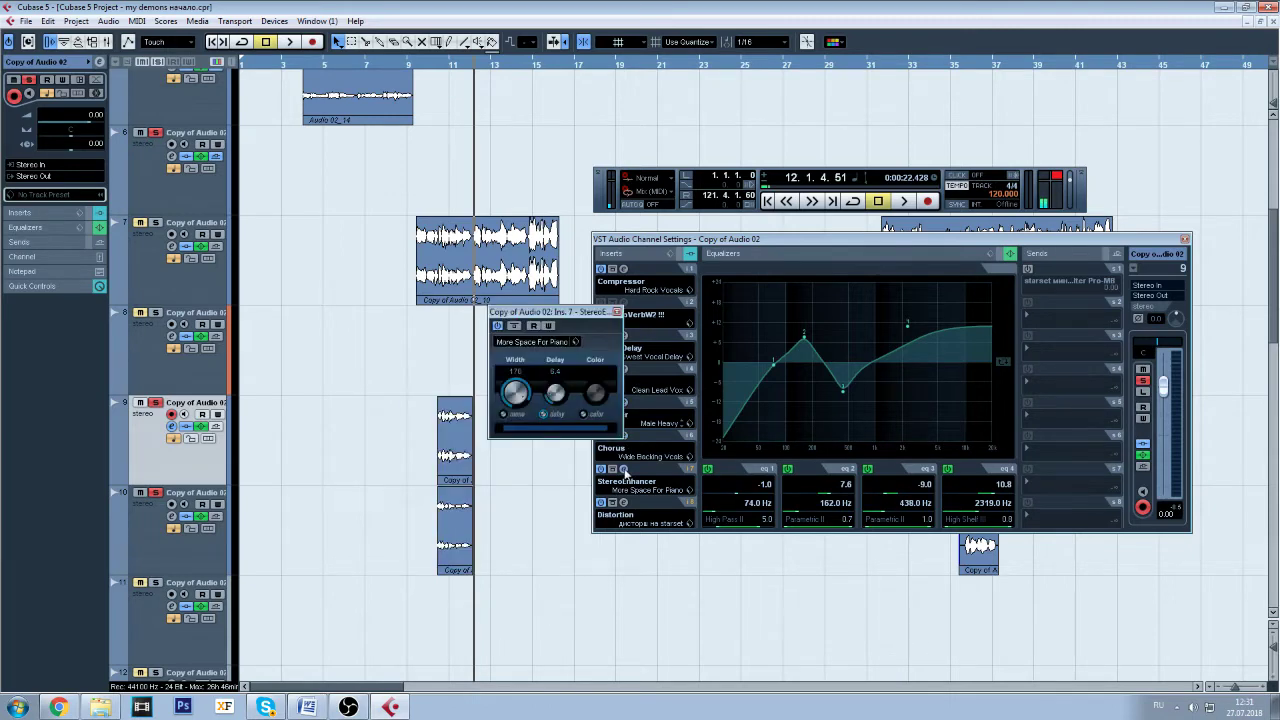
{"action": "left_click", "coordinate": [619, 309]}
- Compare the insert chain and equalizer curve of track 7 with those of track 9 in the channel settings
{"action": "left_click", "coordinate": [154, 280]}
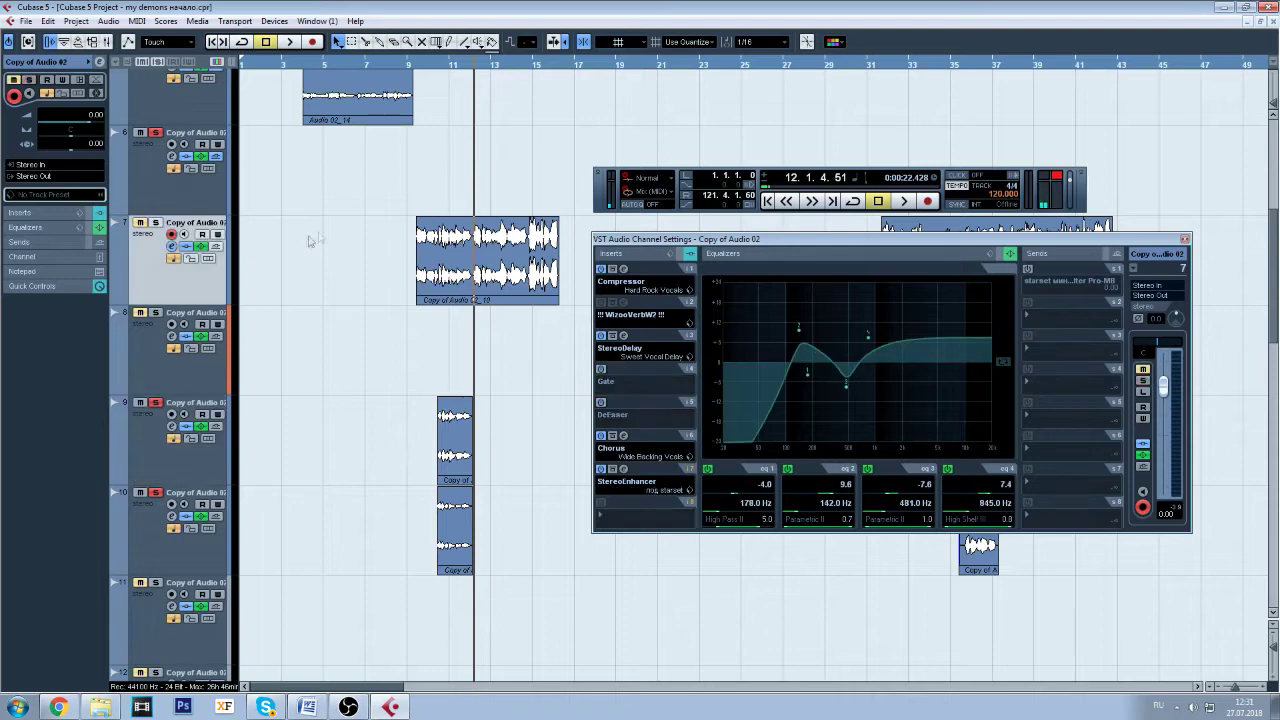
{"action": "double_click", "coordinate": [171, 246]}
{"action": "left_click", "coordinate": [202, 459]}
{"action": "left_click", "coordinate": [171, 426]}
{"action": "left_click", "coordinate": [171, 426]}
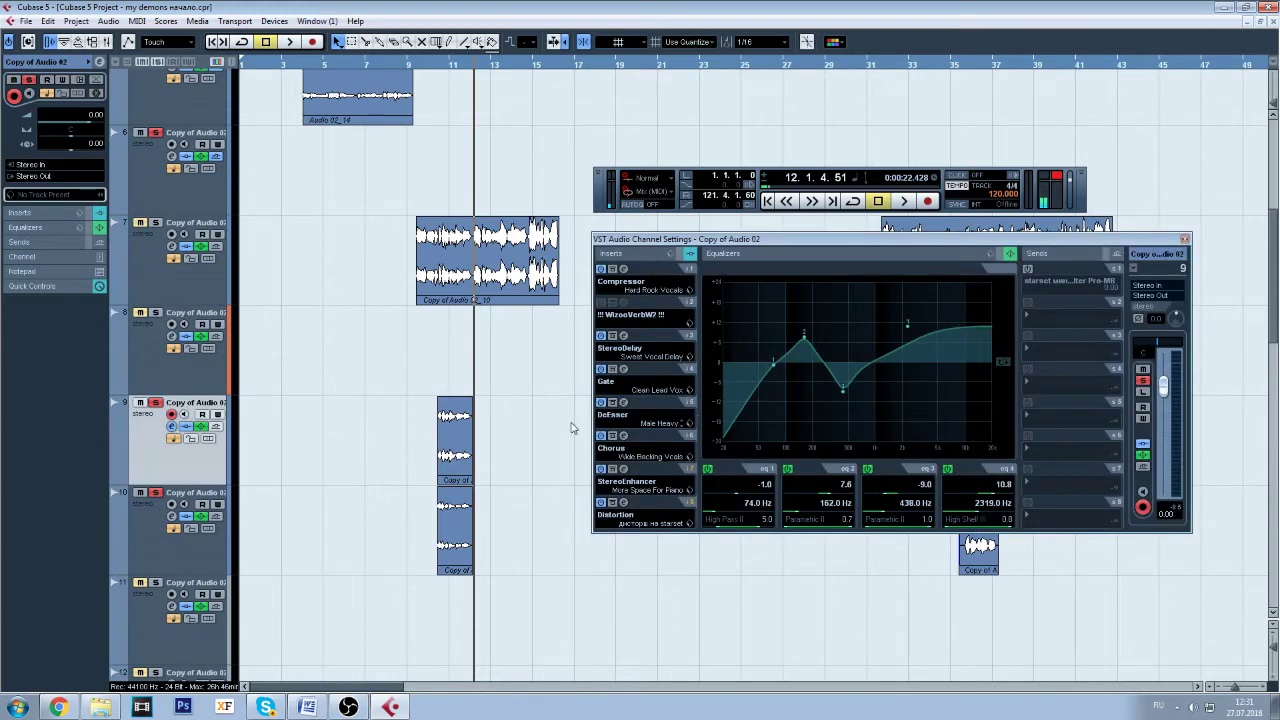
- View track 9's Distortion settings once more, close the plug-in window, and place the playback cursor at bar 10
{"action": "left_click", "coordinate": [625, 503]}
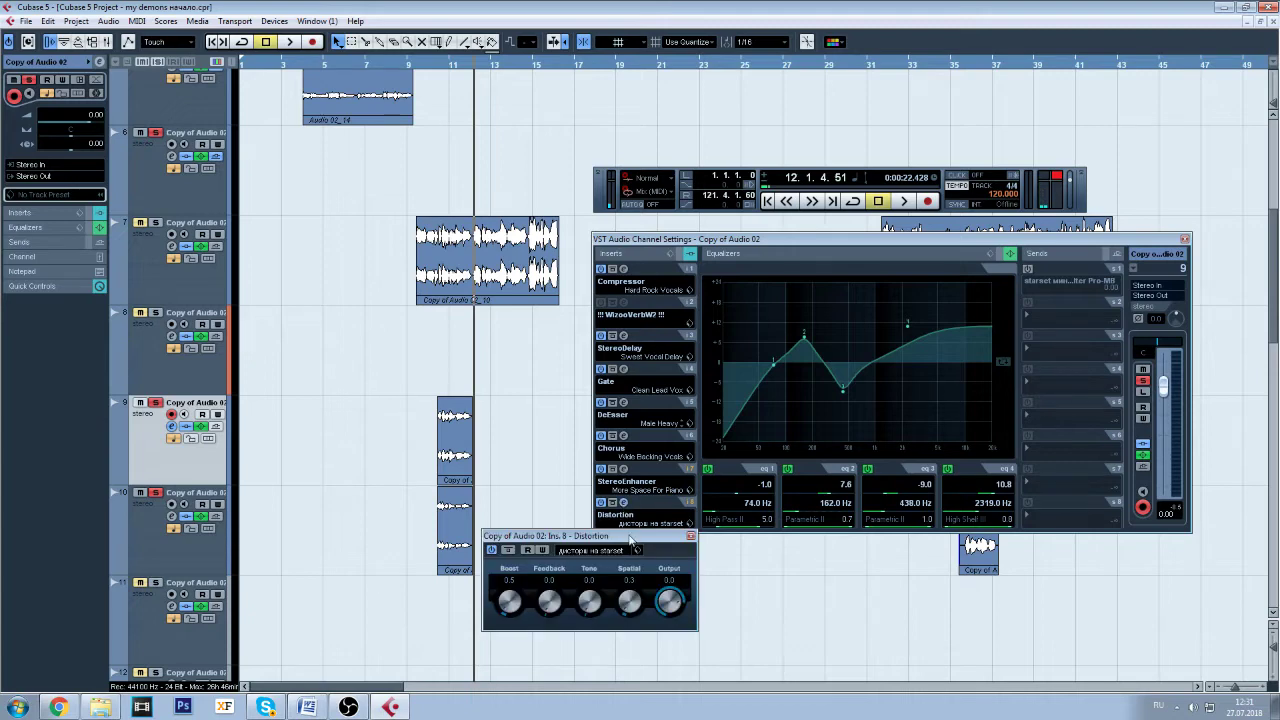
{"action": "left_click_drag", "start_coordinate": [630, 540], "coordinate": [492, 357]}
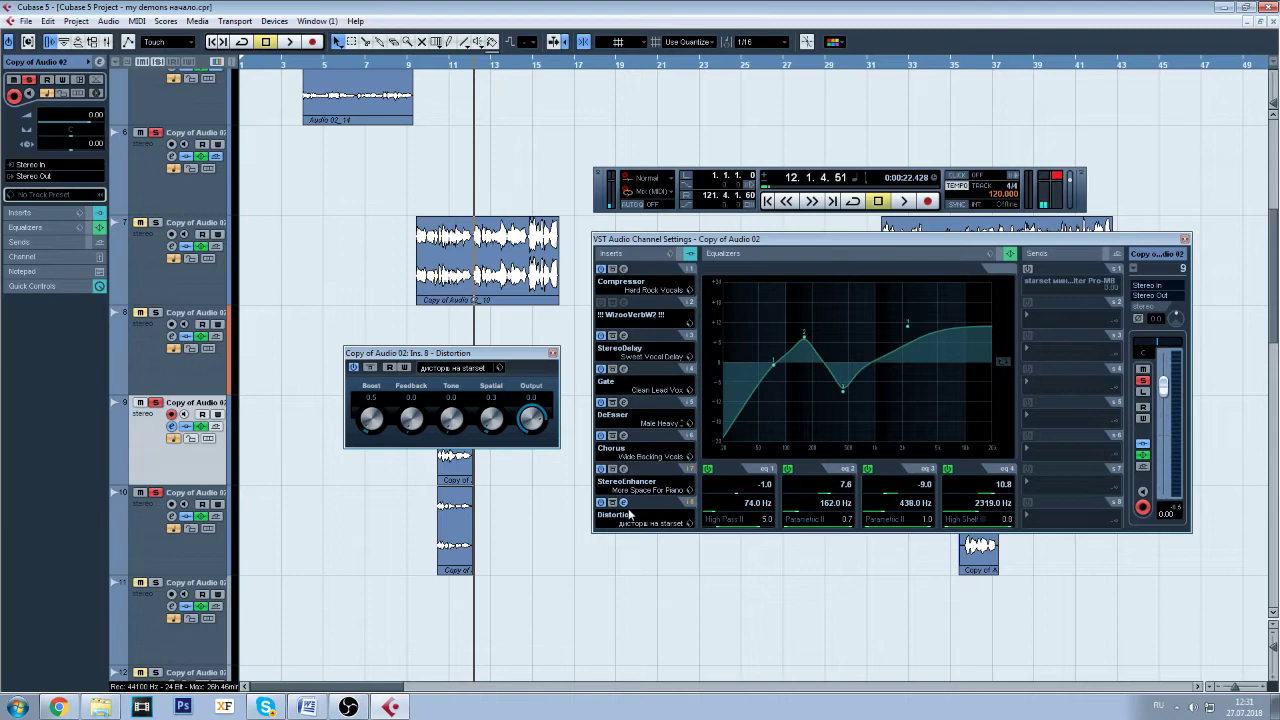
{"action": "left_click", "coordinate": [552, 353]}
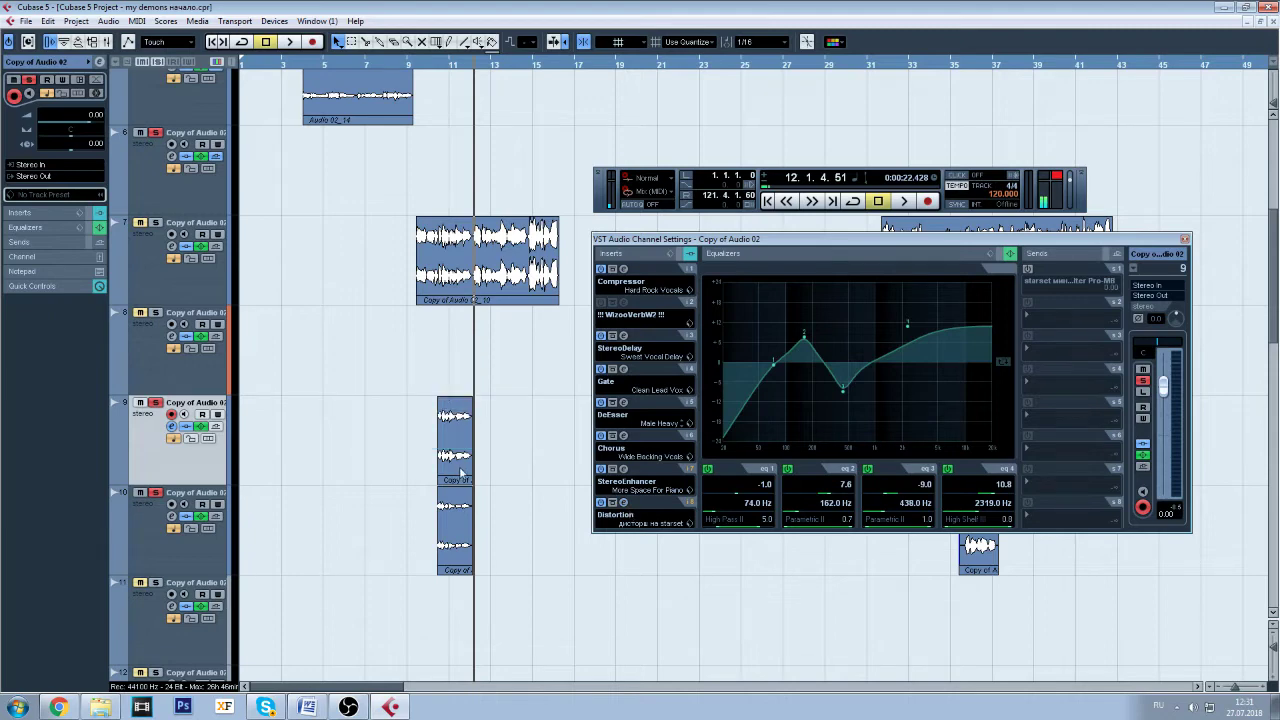
{"action": "left_click", "coordinate": [435, 68]}
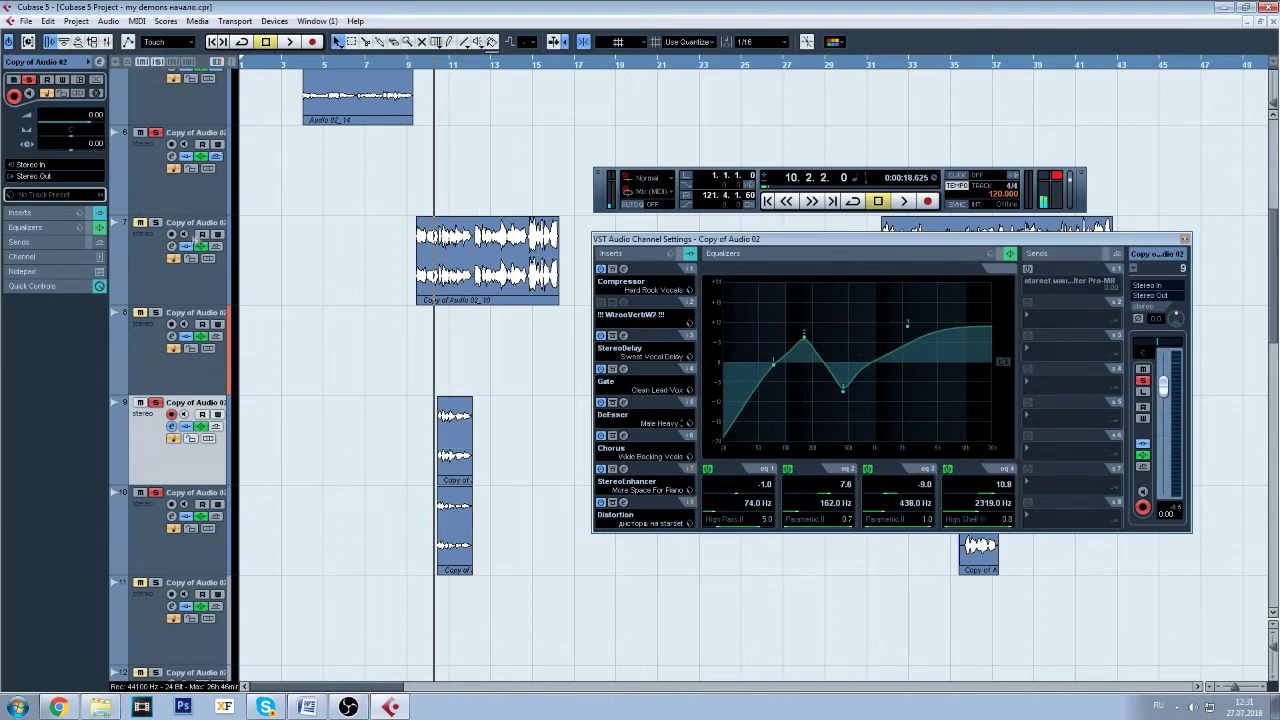
- Play the soloed vocals of tracks 7, 9 and 10 from bar 9 to bar 12
{"action": "left_click", "coordinate": [418, 68]}
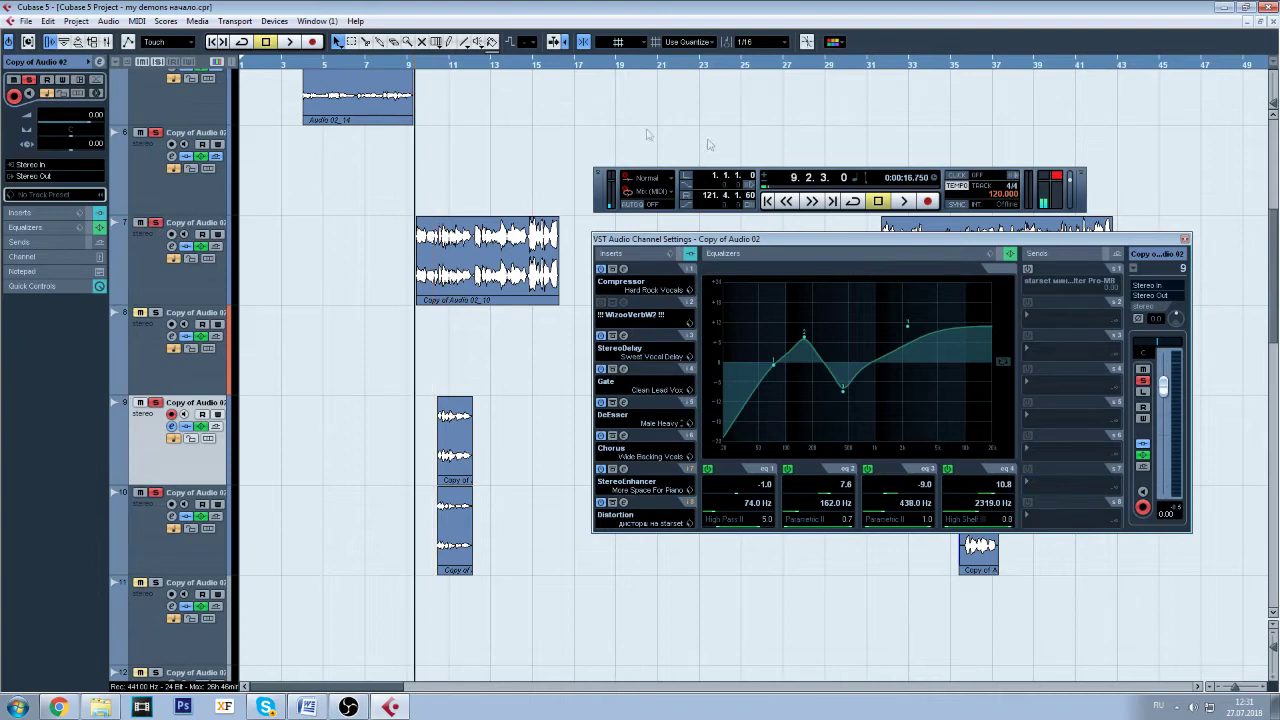
{"action": "left_click", "coordinate": [903, 201]}
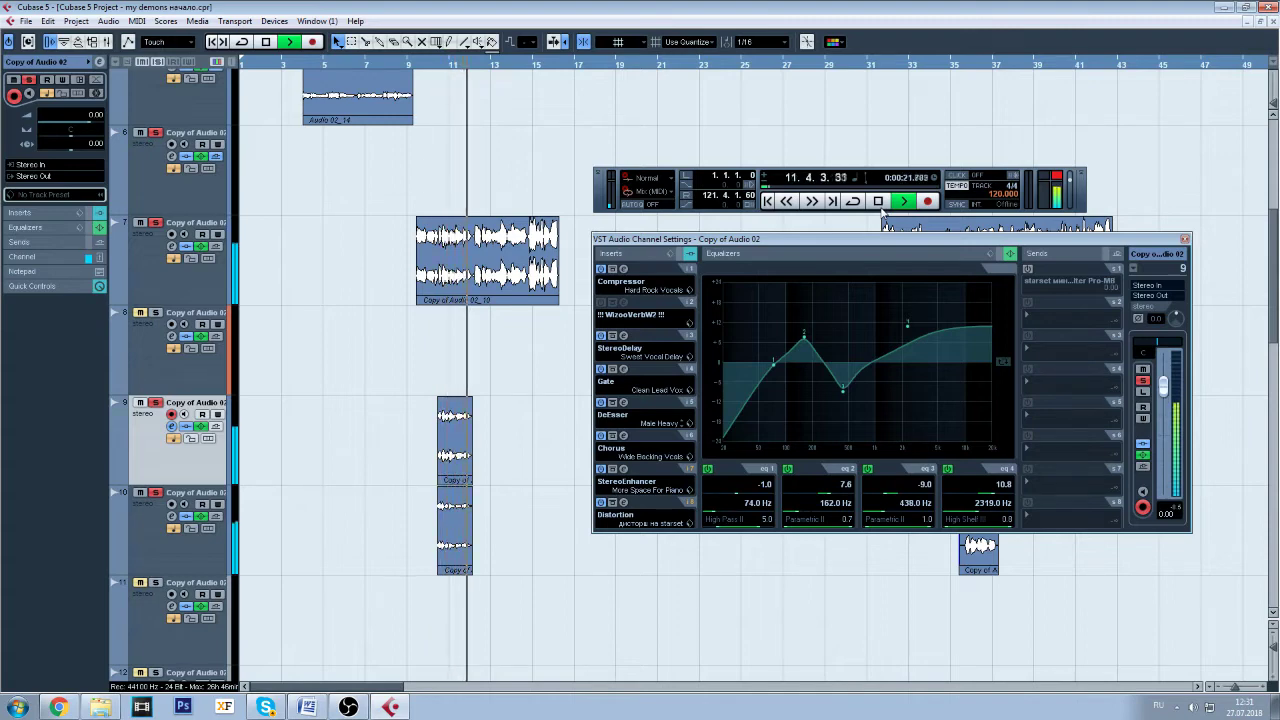
{"action": "left_click", "coordinate": [878, 201]}
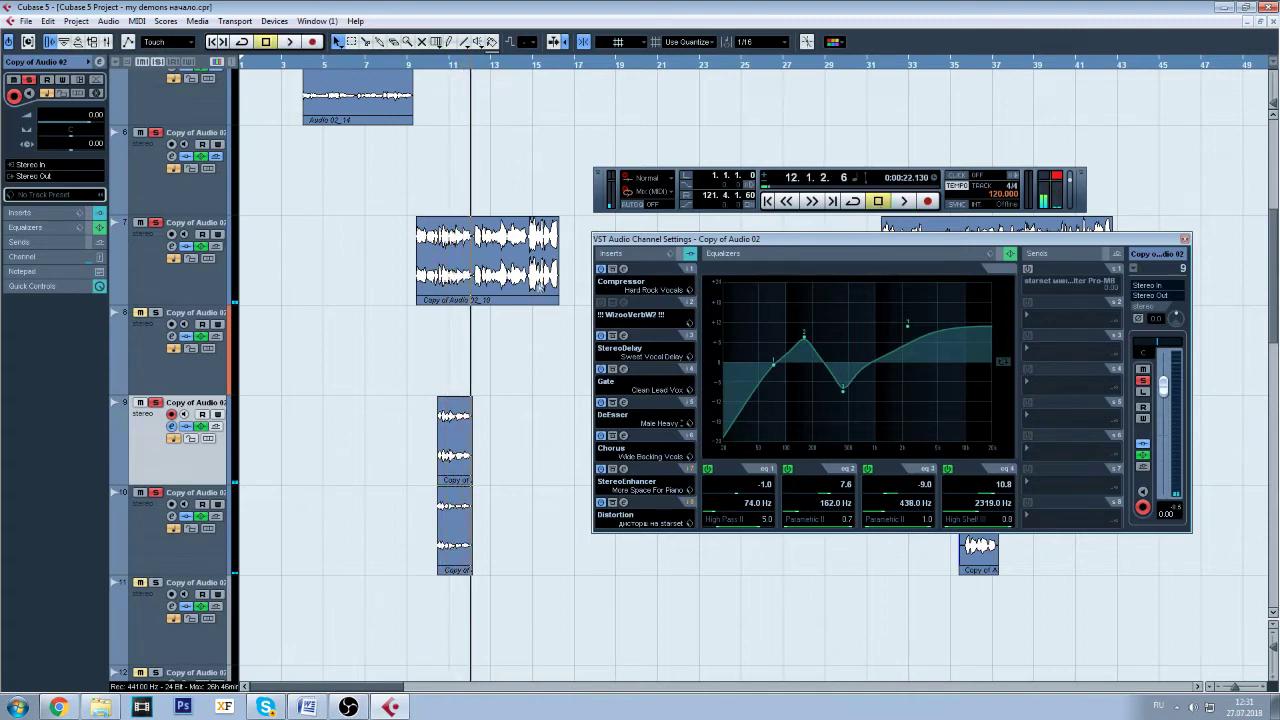
- Try lowering the volume of tracks 9 and 10, first to -3 and finally to -7, and play the passage from bar 9
{"action": "left_click", "coordinate": [94, 115]}
{"action": "key", "text": "BackSpace"}
{"action": "type", "text": "-3"}
{"action": "key", "text": "Tab"}
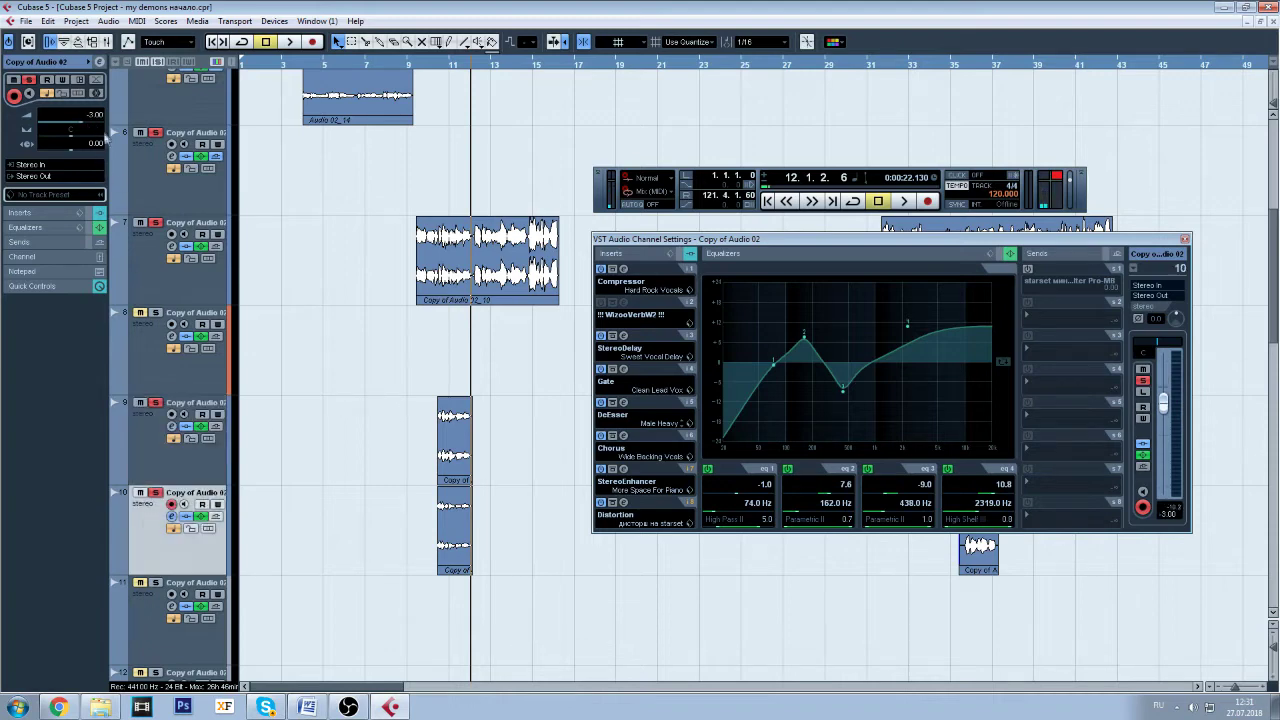
{"action": "left_click", "coordinate": [98, 118]}
{"action": "key", "text": "BackSpace"}
{"action": "type", "text": "-7"}
{"action": "key", "text": "Return"}
{"action": "left_click", "coordinate": [425, 67]}
{"action": "left_click", "coordinate": [903, 201]}
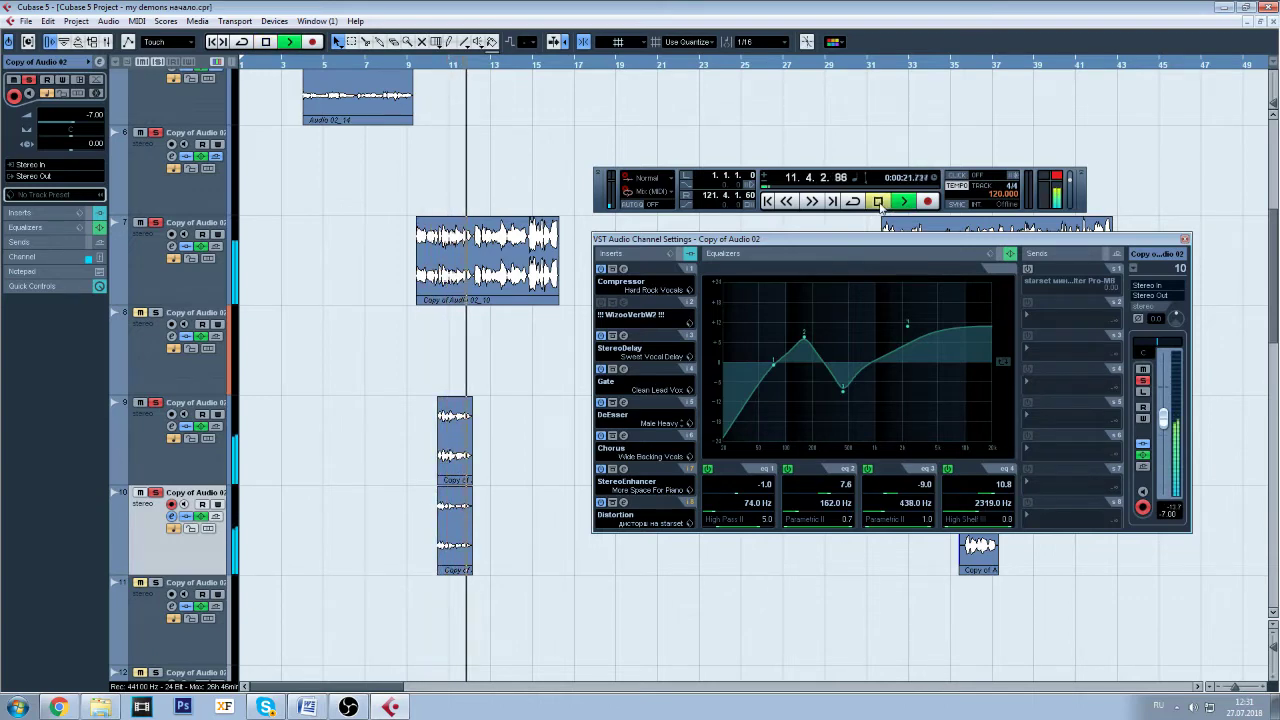
{"action": "left_click", "coordinate": [878, 201]}
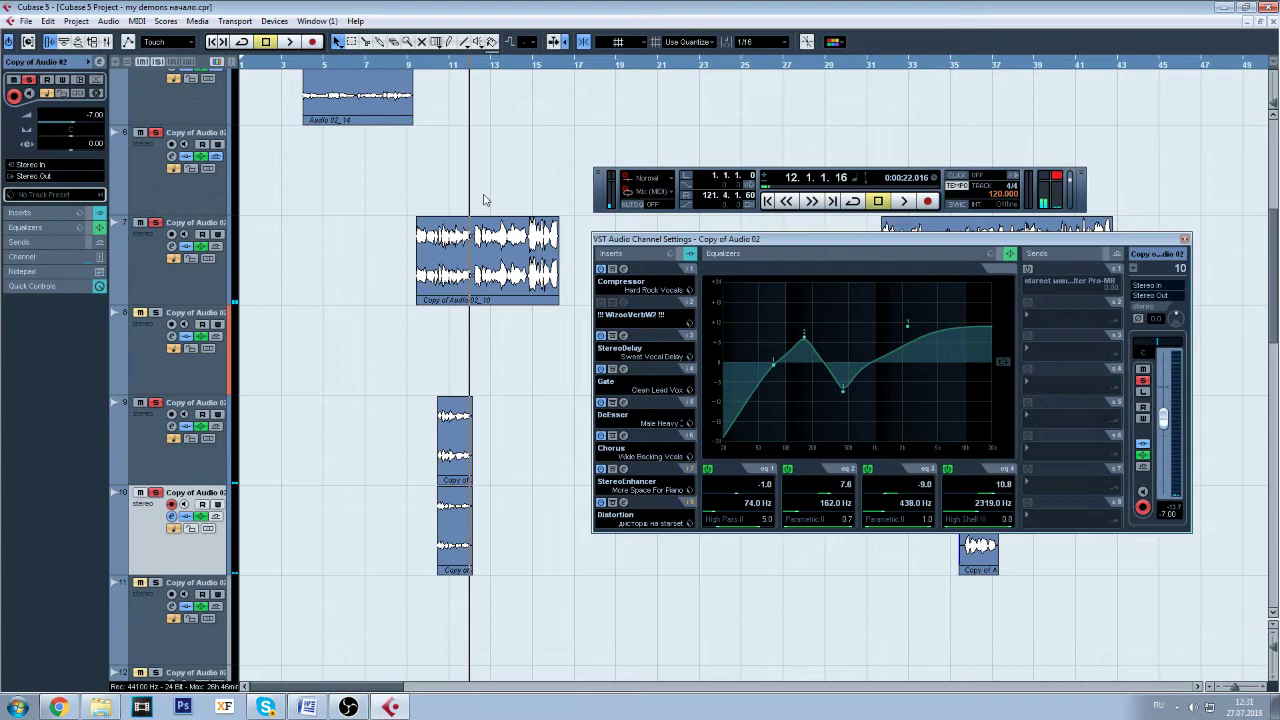
- Restore the volume of tracks 9 and 10 to 0.00 and place the playback cursor at bar 10
{"action": "left_click", "coordinate": [140, 450]}
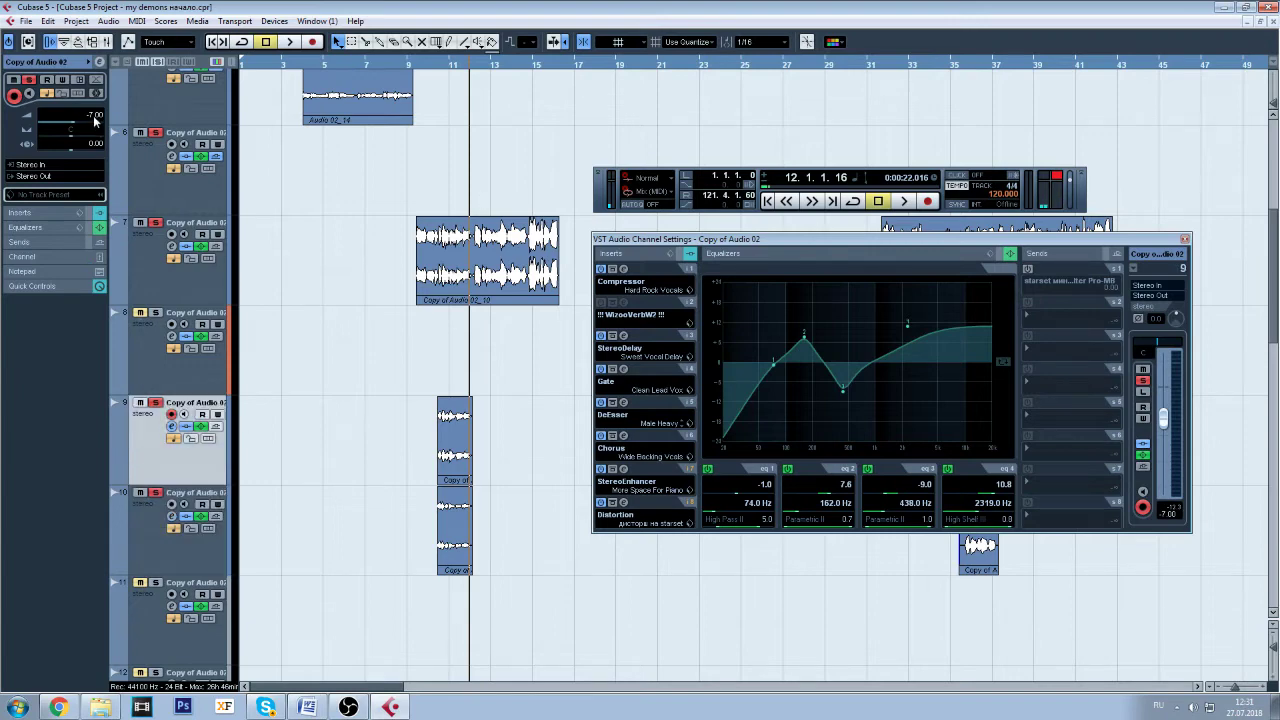
{"action": "key", "text": "Down"}
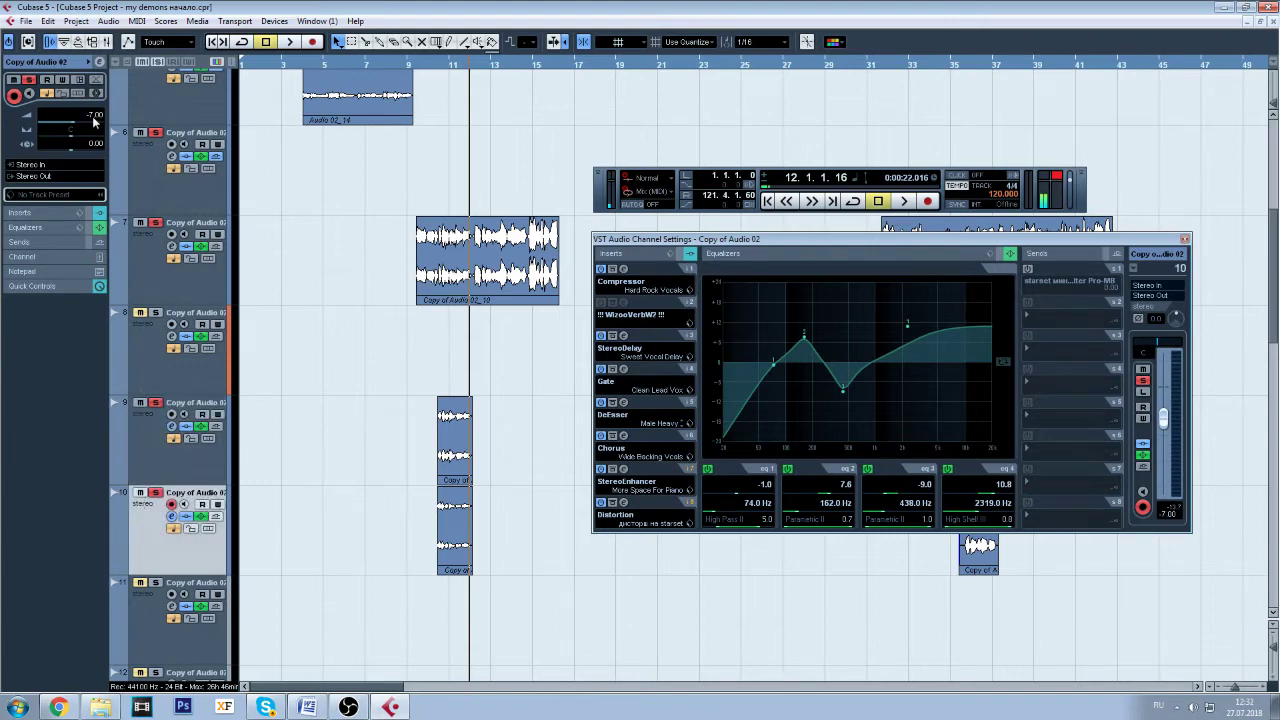
{"action": "left_click", "coordinate": [140, 448]}
{"action": "key", "text": "Down"}
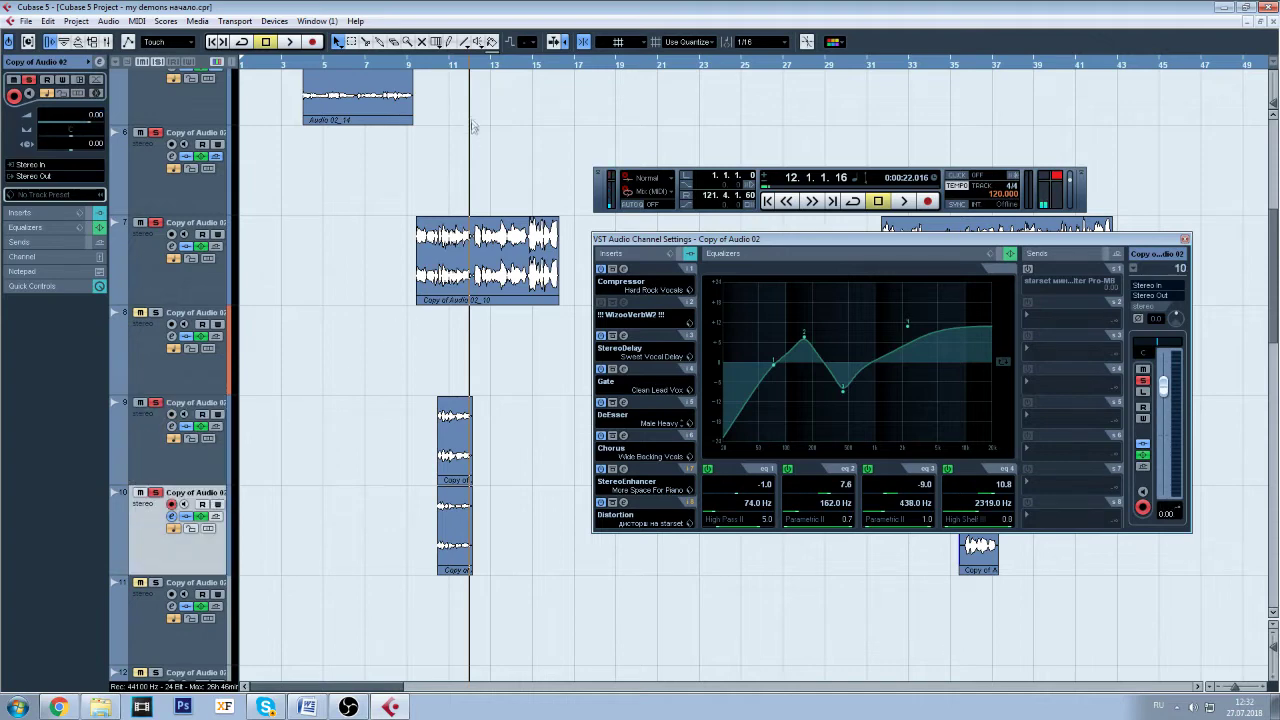
{"action": "left_click", "coordinate": [437, 68]}
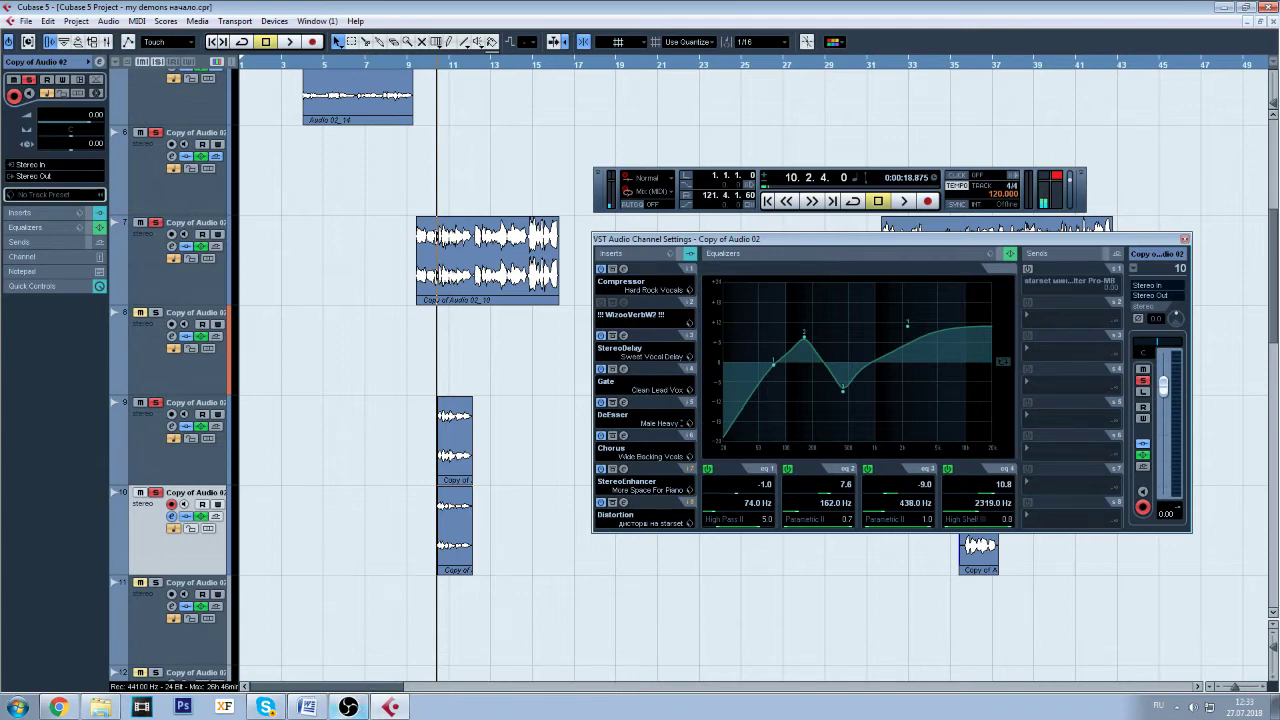
{"action": "left_click", "coordinate": [349, 707]}
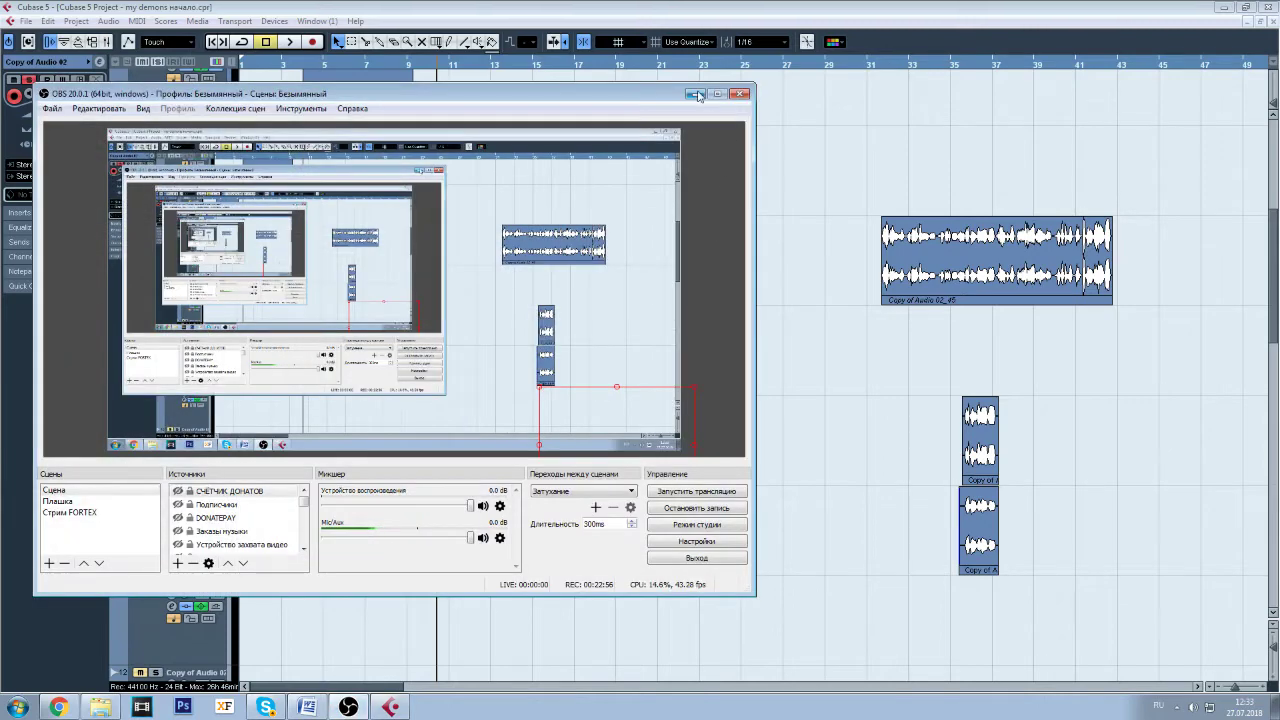
{"action": "left_click", "coordinate": [695, 95]}
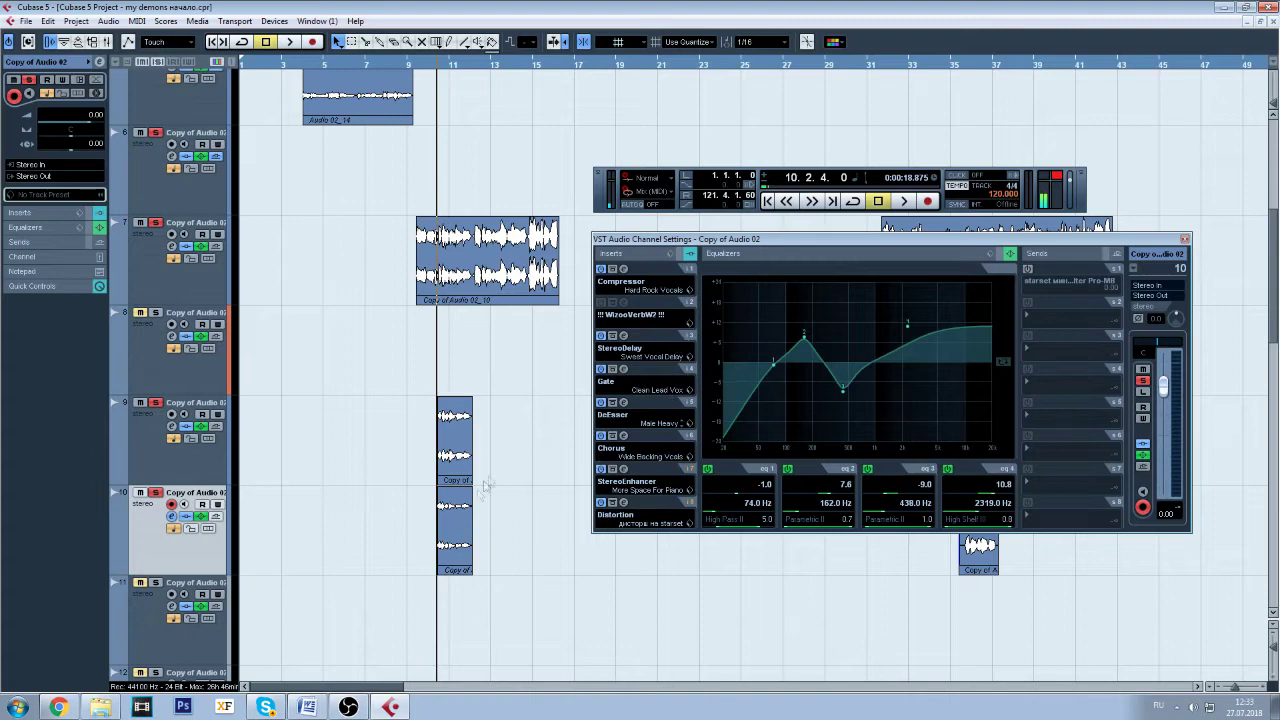
- View track 10's Distortion insert settings, then close the plug-in window and the channel settings
{"action": "left_click", "coordinate": [212, 471]}
{"action": "left_click", "coordinate": [210, 567]}
{"action": "left_click", "coordinate": [624, 503]}
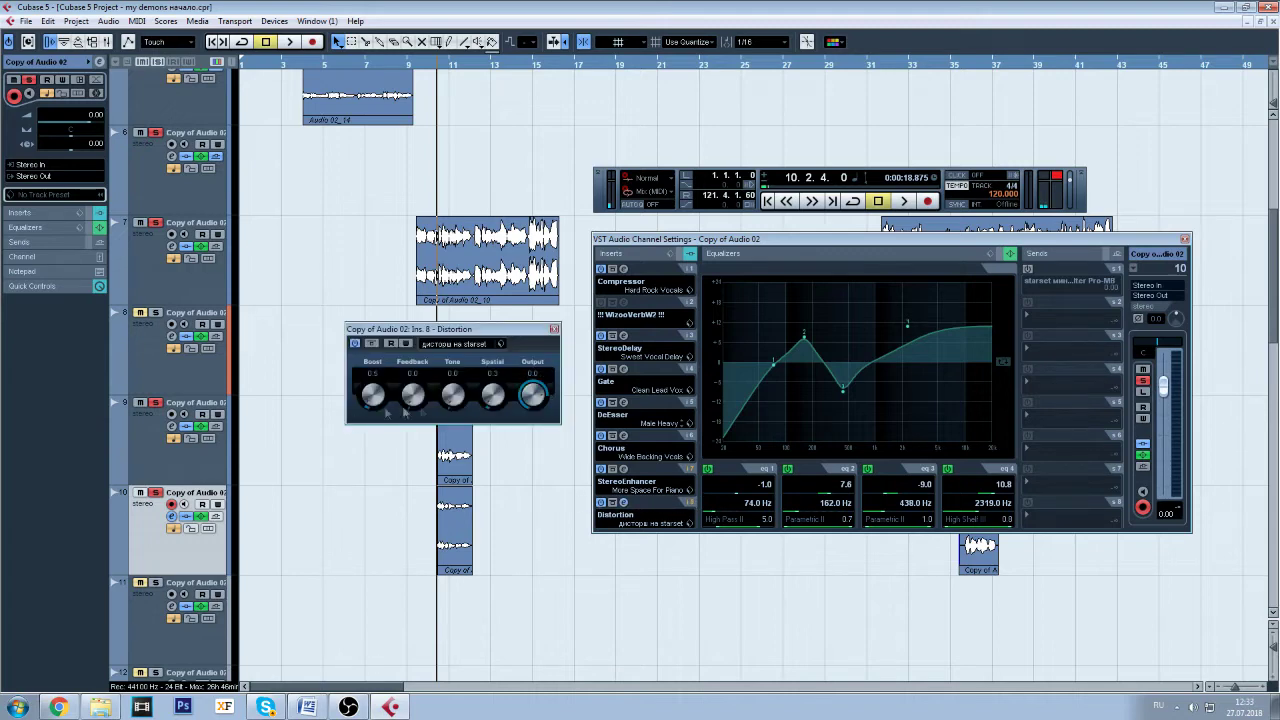
{"action": "left_click", "coordinate": [554, 329]}
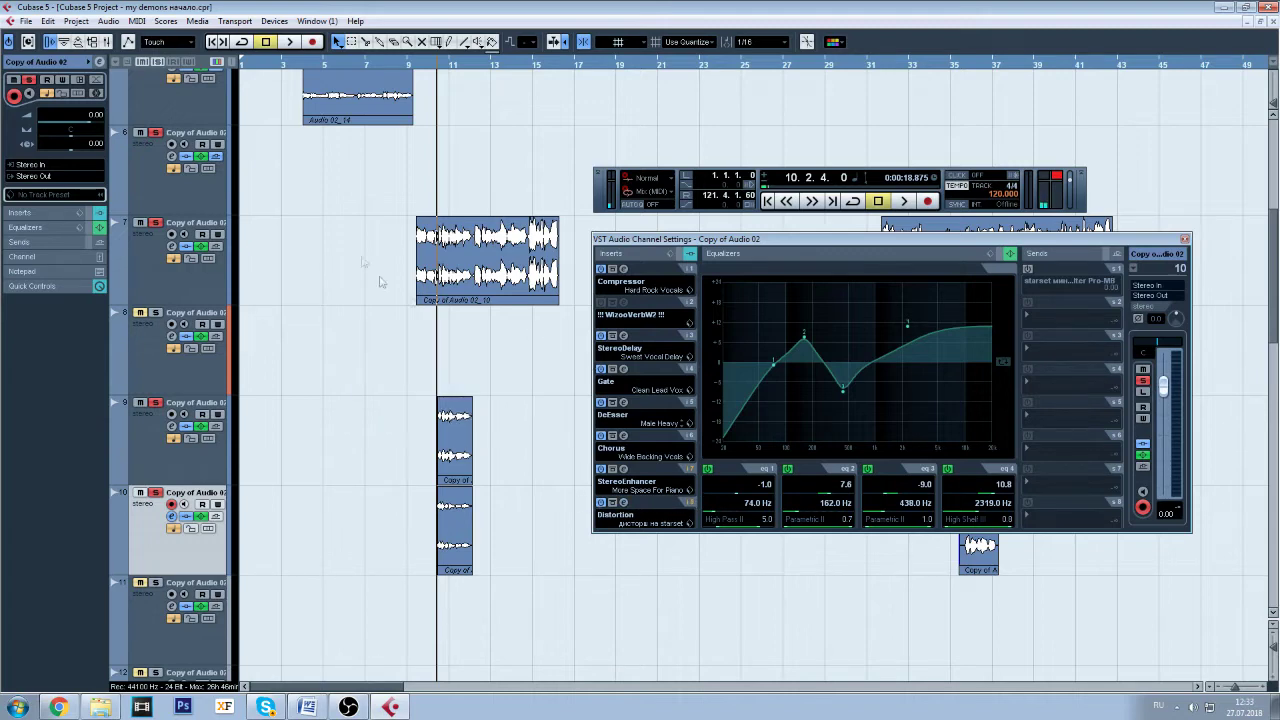
{"action": "left_click", "coordinate": [1184, 239]}
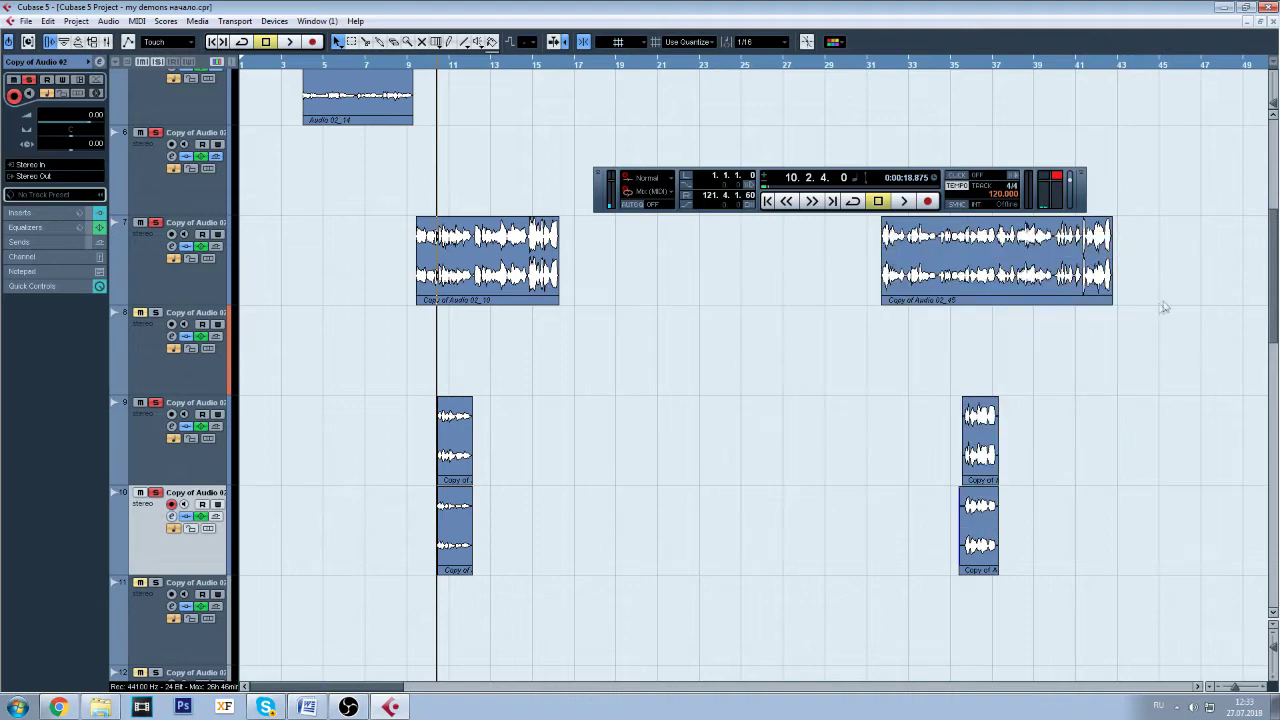
- Play the end of track 7's first verse clip, from bar 14 to bar 16
{"action": "left_click", "coordinate": [523, 66]}
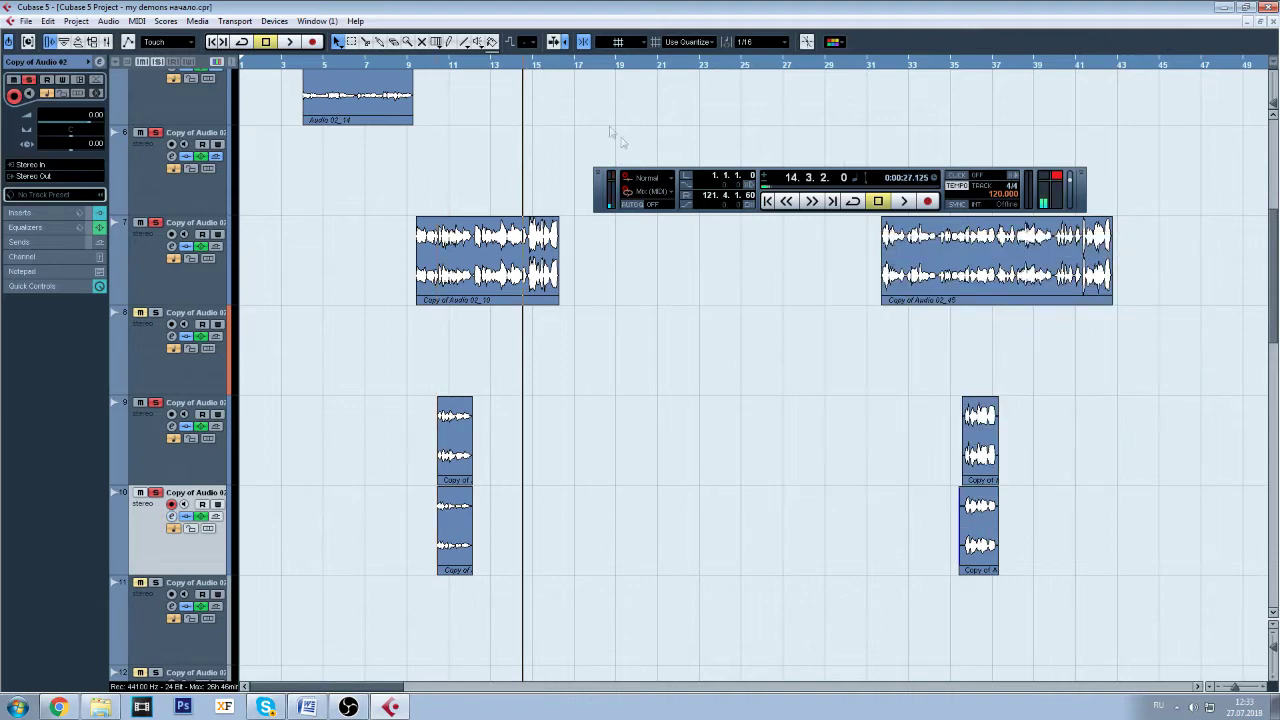
{"action": "left_click", "coordinate": [907, 202]}
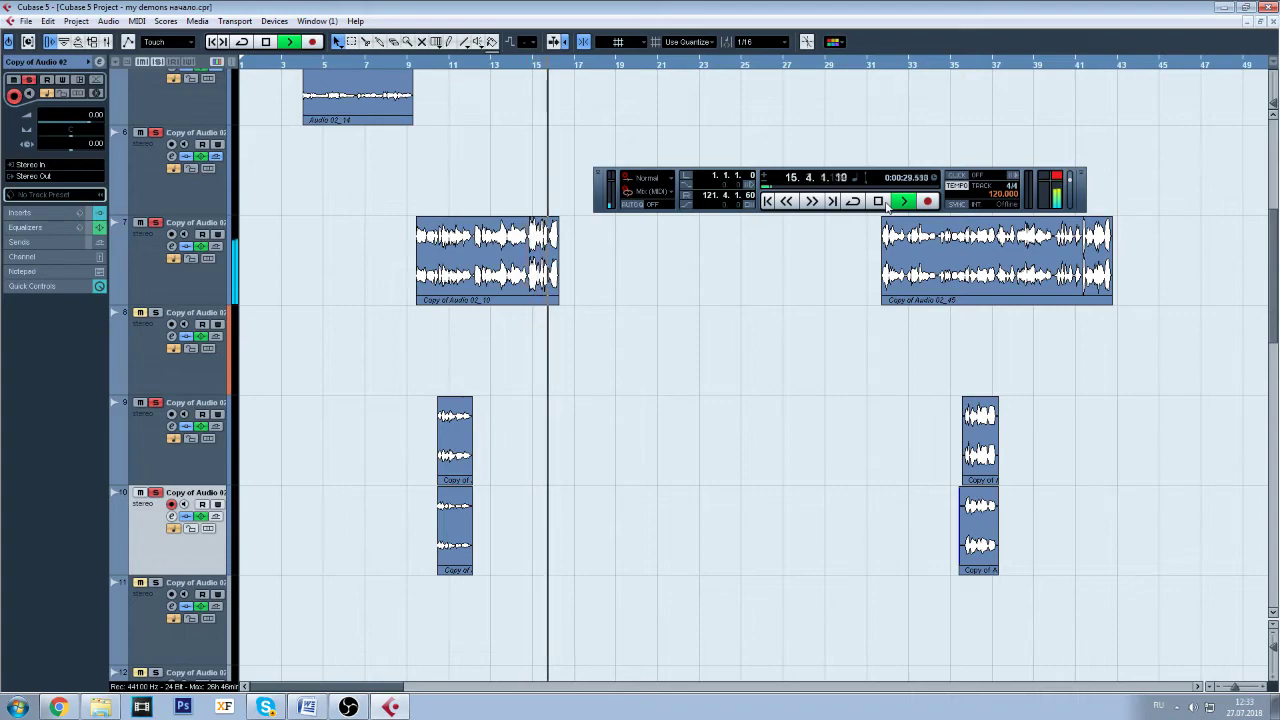
{"action": "left_click", "coordinate": [879, 202]}
- Examine track 13's inserts and equalizer curve in its channel settings and close the window
{"action": "scroll", "coordinate": [210, 270], "scroll_direction": "down", "scroll_amount": 6}
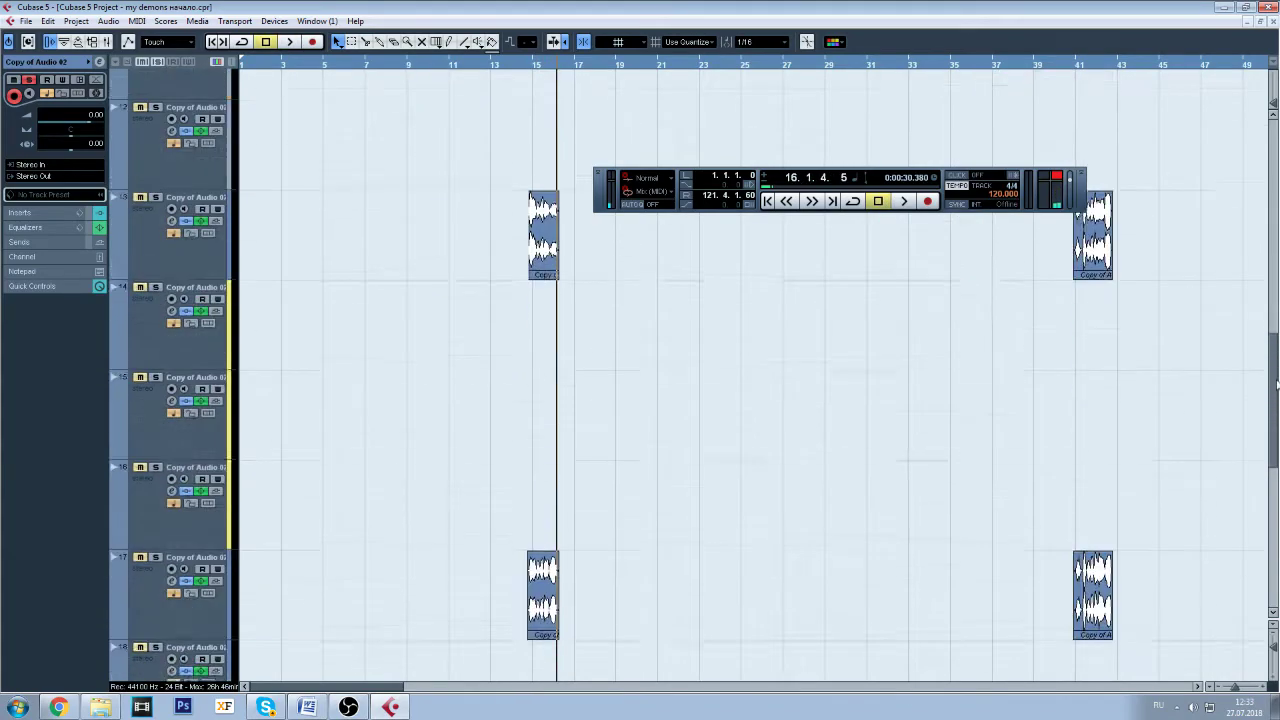
{"action": "left_click", "coordinate": [210, 270]}
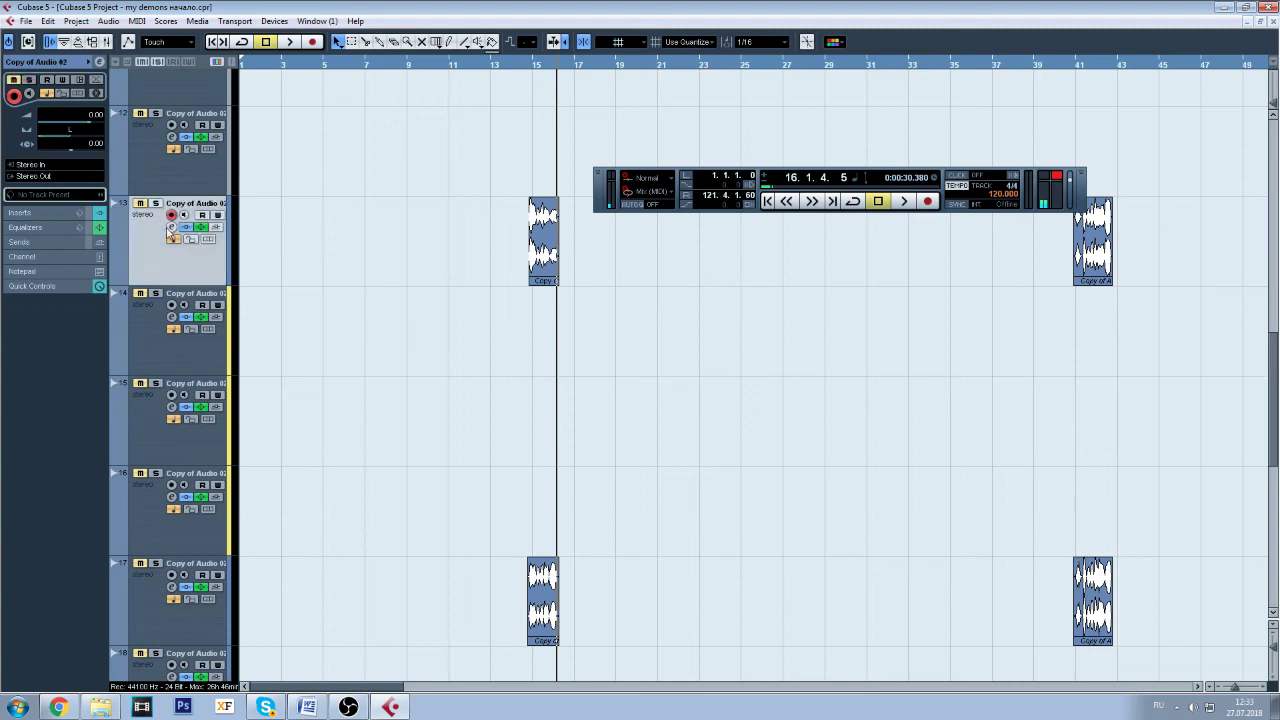
{"action": "left_click", "coordinate": [172, 228]}
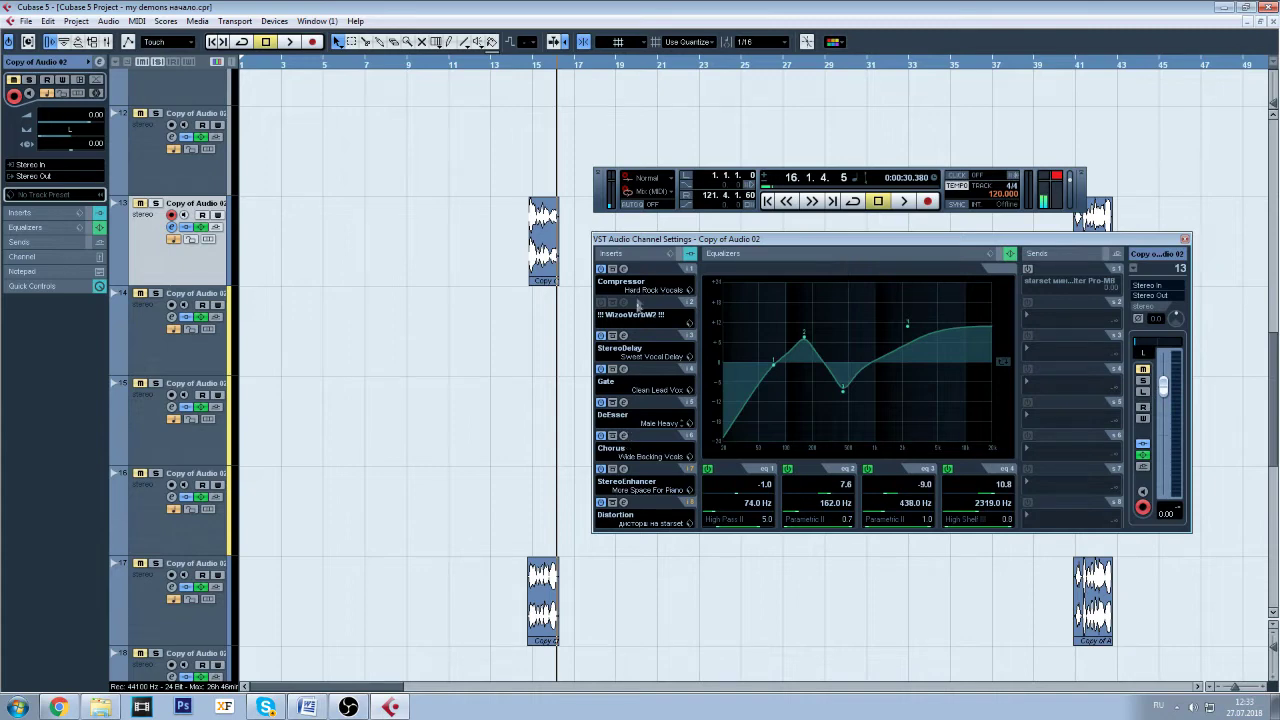
{"action": "left_click", "coordinate": [1184, 239]}
- Solo track 13, move track 17 directly above it, and have the moved track soloed as well
{"action": "left_click", "coordinate": [155, 203]}
{"action": "left_click_drag", "start_coordinate": [150, 567], "coordinate": [184, 243]}
{"action": "left_click", "coordinate": [187, 366]}
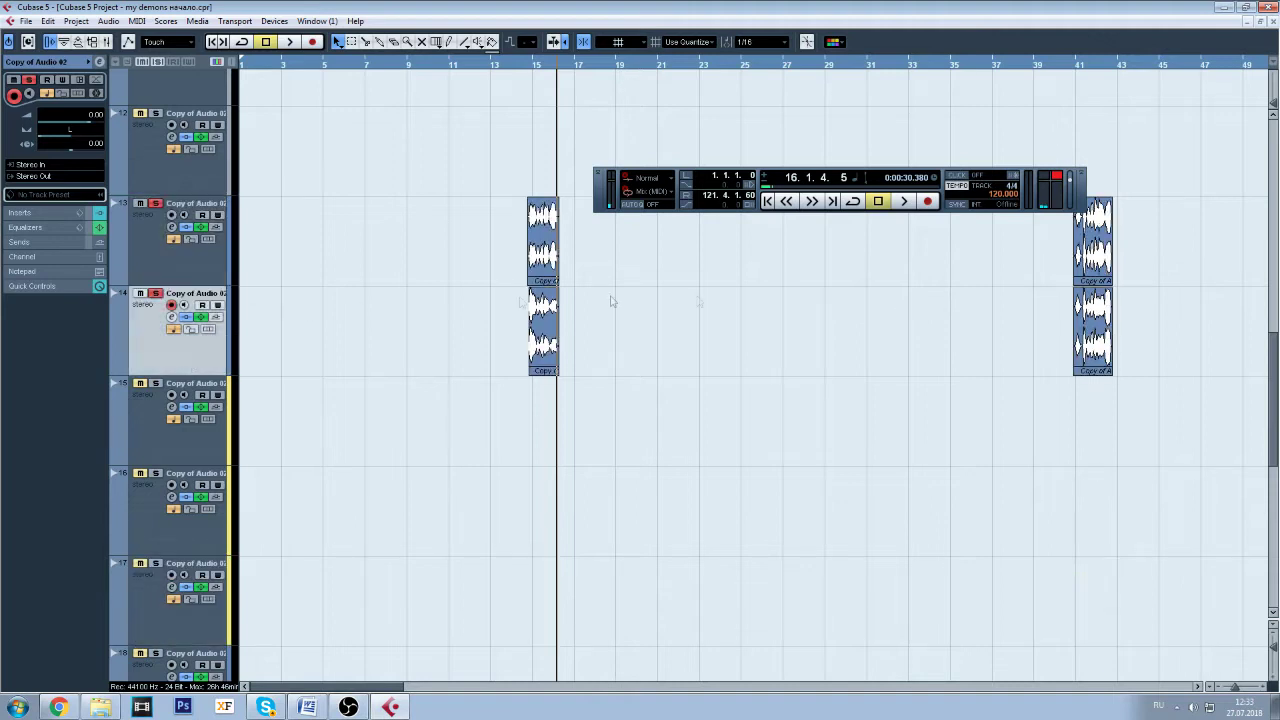
- Play the soloed backing vocals on tracks 13 and 14 together with the verse from bar 14
{"action": "left_click", "coordinate": [524, 68]}
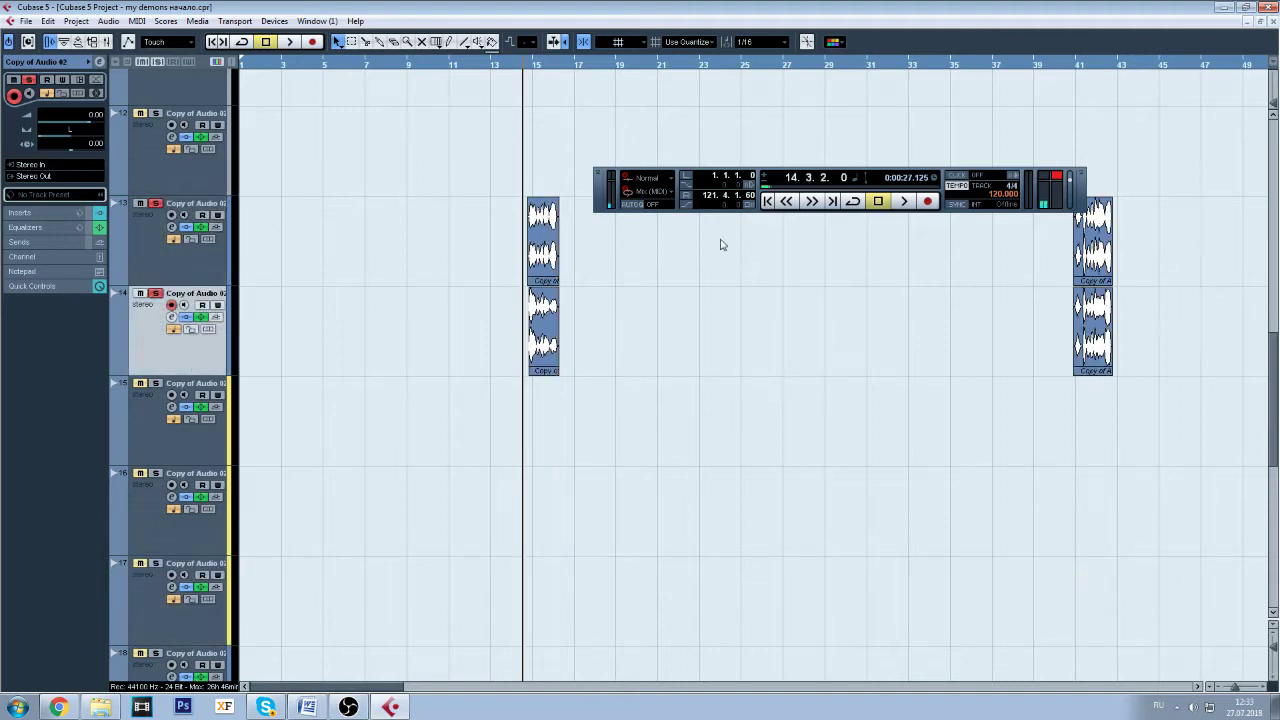
{"action": "left_click", "coordinate": [902, 201]}
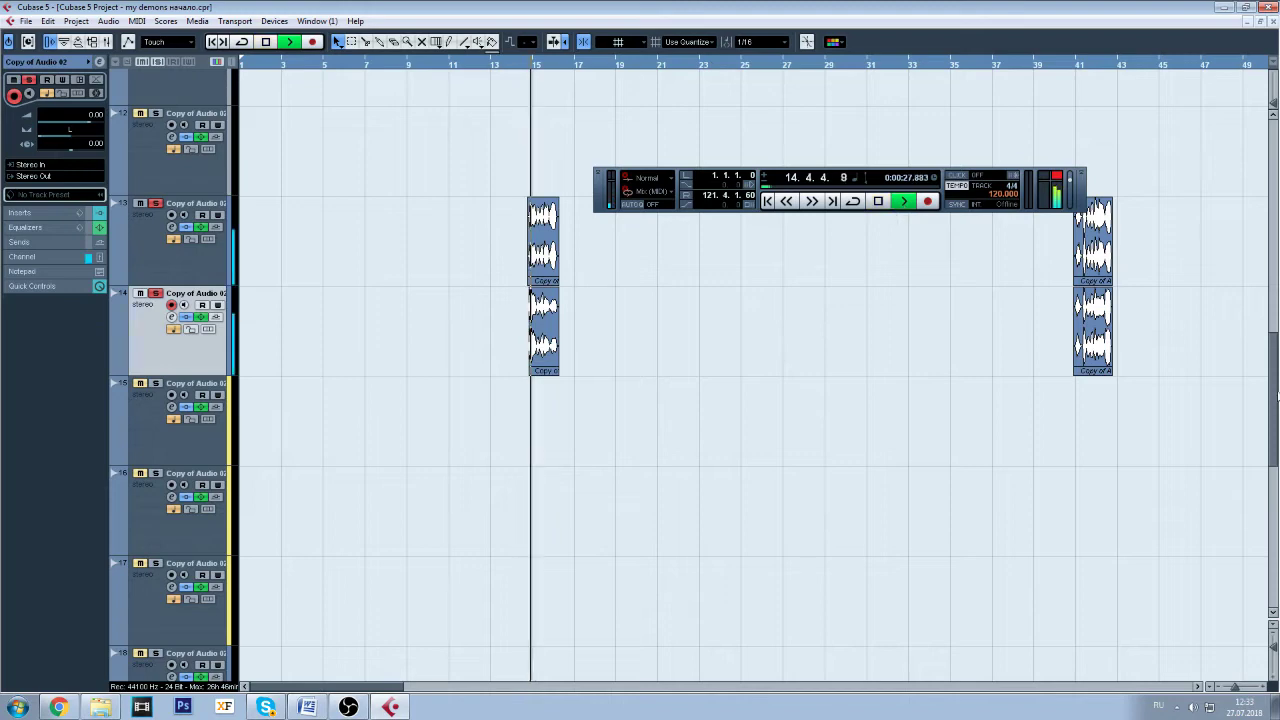
{"action": "scroll", "coordinate": [1277, 365], "scroll_direction": "up", "scroll_amount": 3}
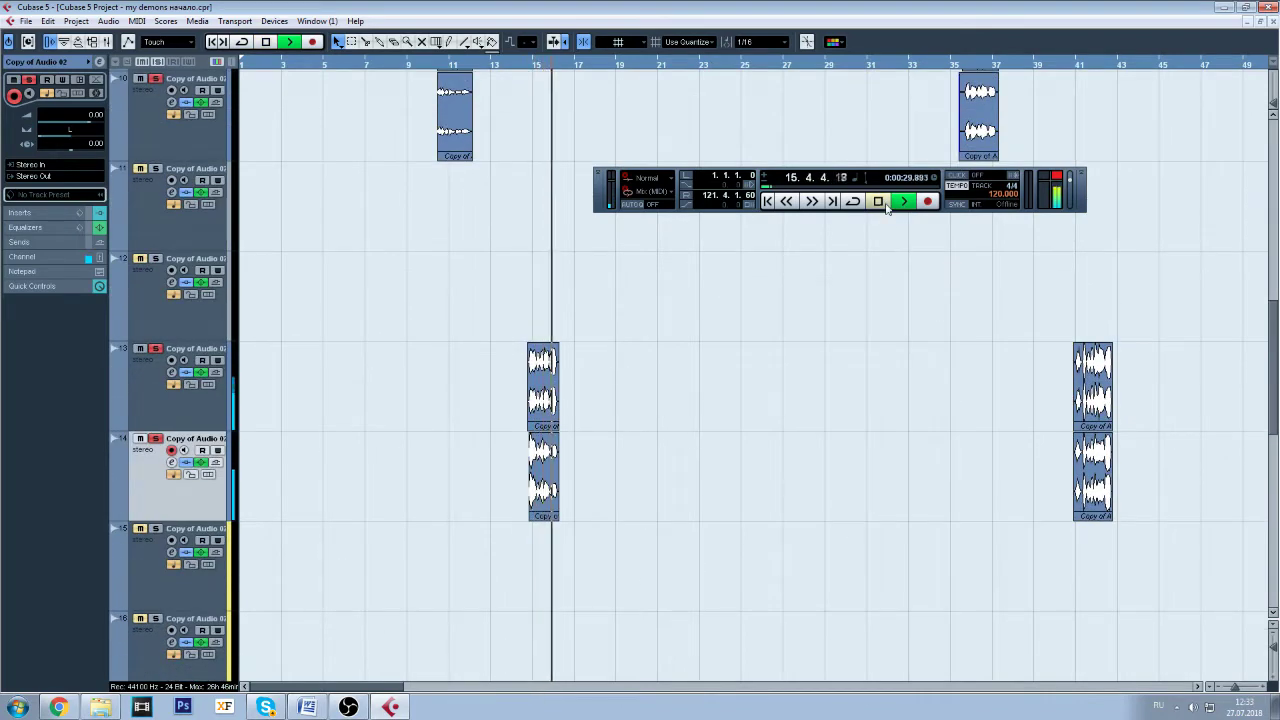
{"action": "key", "text": "space"}
- Compare the pan settings of tracks 13 and 14 by selecting each, and replay the passage from bar 14
{"action": "left_click", "coordinate": [216, 406]}
{"action": "left_click", "coordinate": [173, 508]}
{"action": "left_click", "coordinate": [189, 421]}
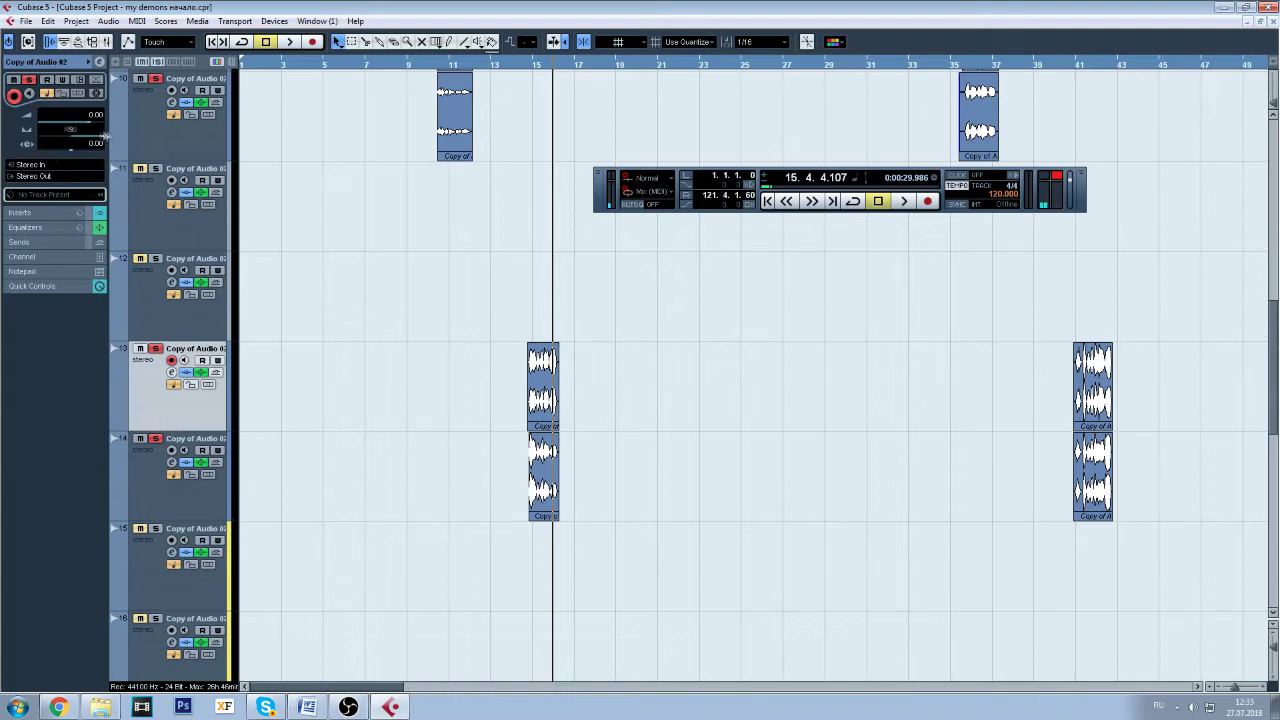
{"action": "left_click", "coordinate": [524, 66]}
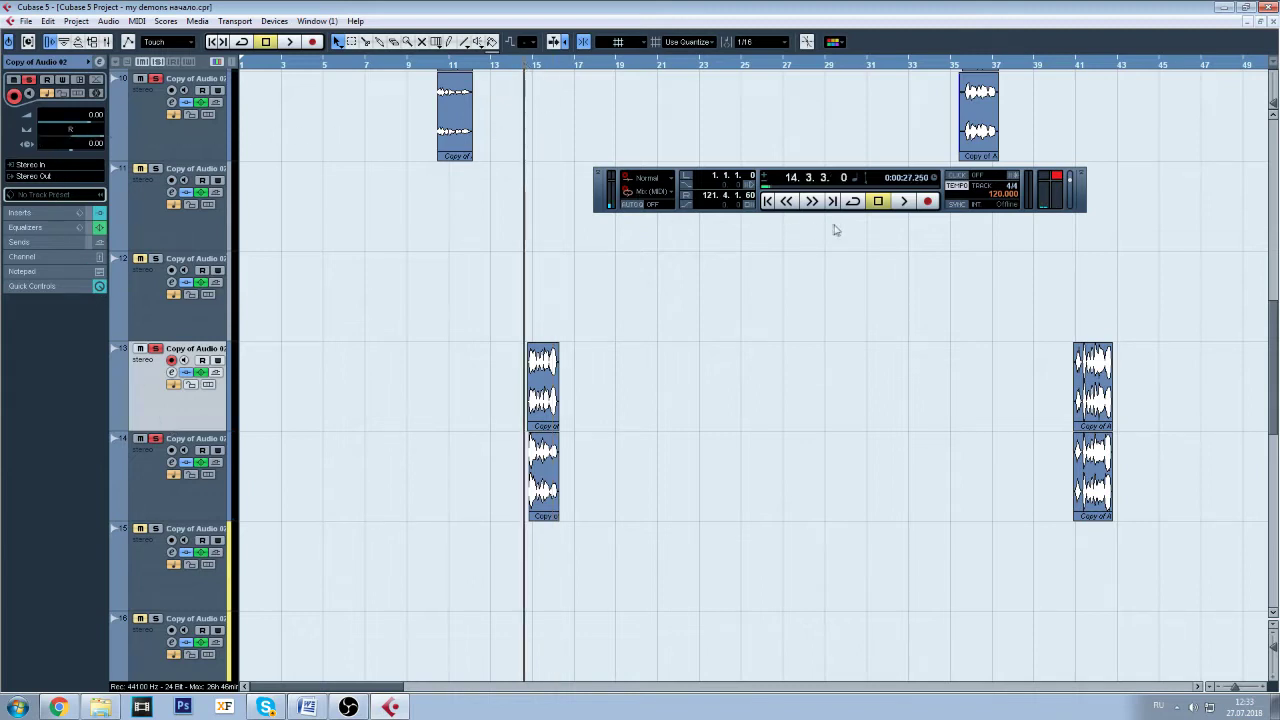
{"action": "left_click", "coordinate": [892, 204]}
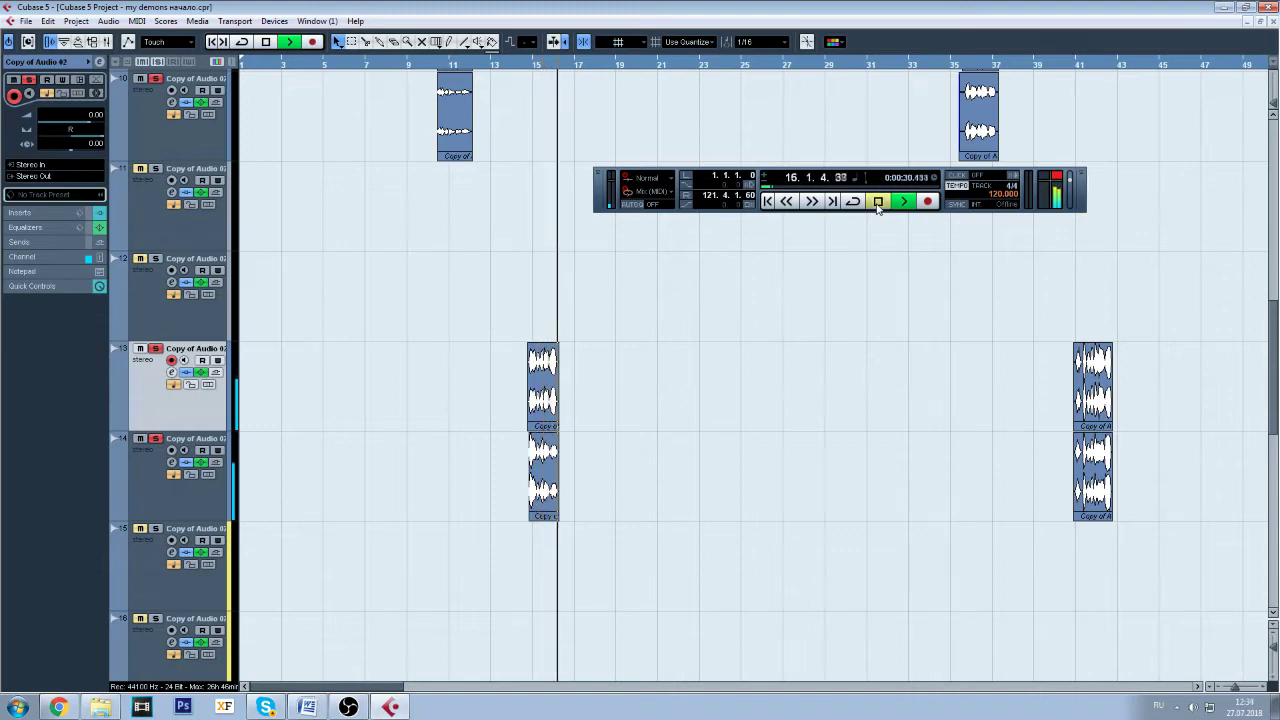
{"action": "left_click", "coordinate": [878, 202]}
- Check the panning of tracks 14 and 13 once more and look over the vocal clips on tracks 18 to 24
{"action": "left_click", "coordinate": [211, 513]}
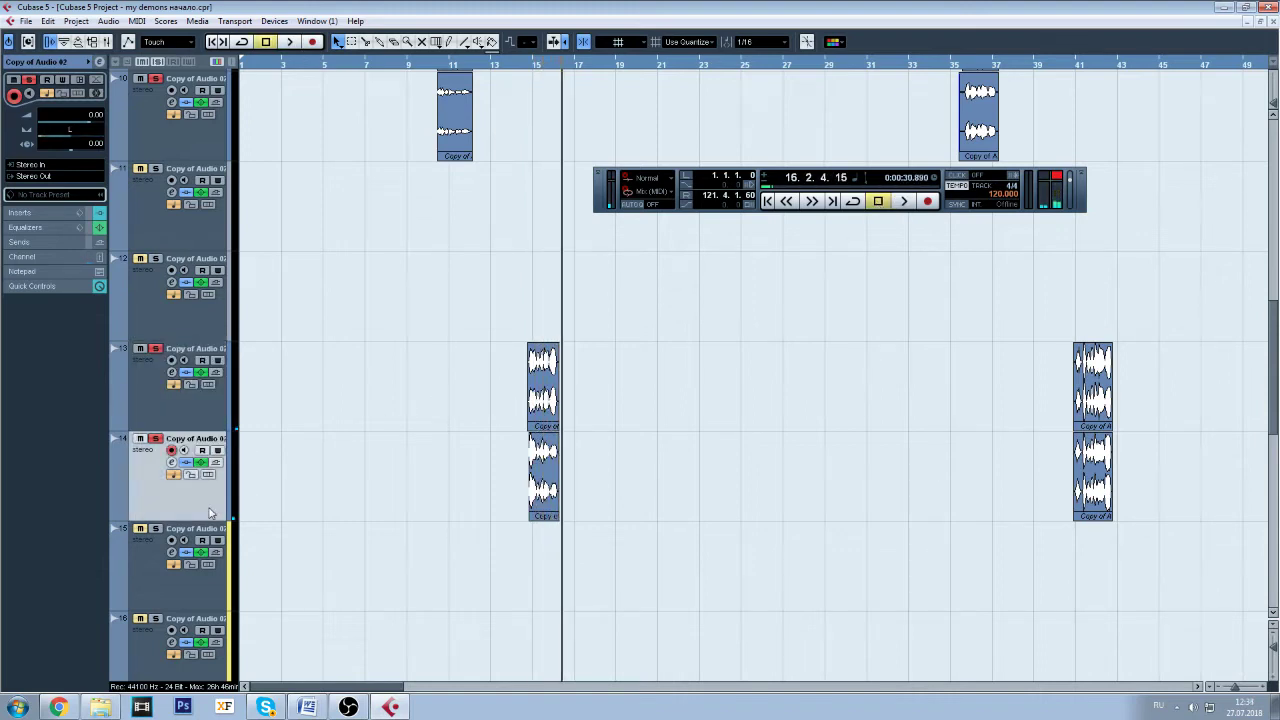
{"action": "left_click", "coordinate": [176, 424]}
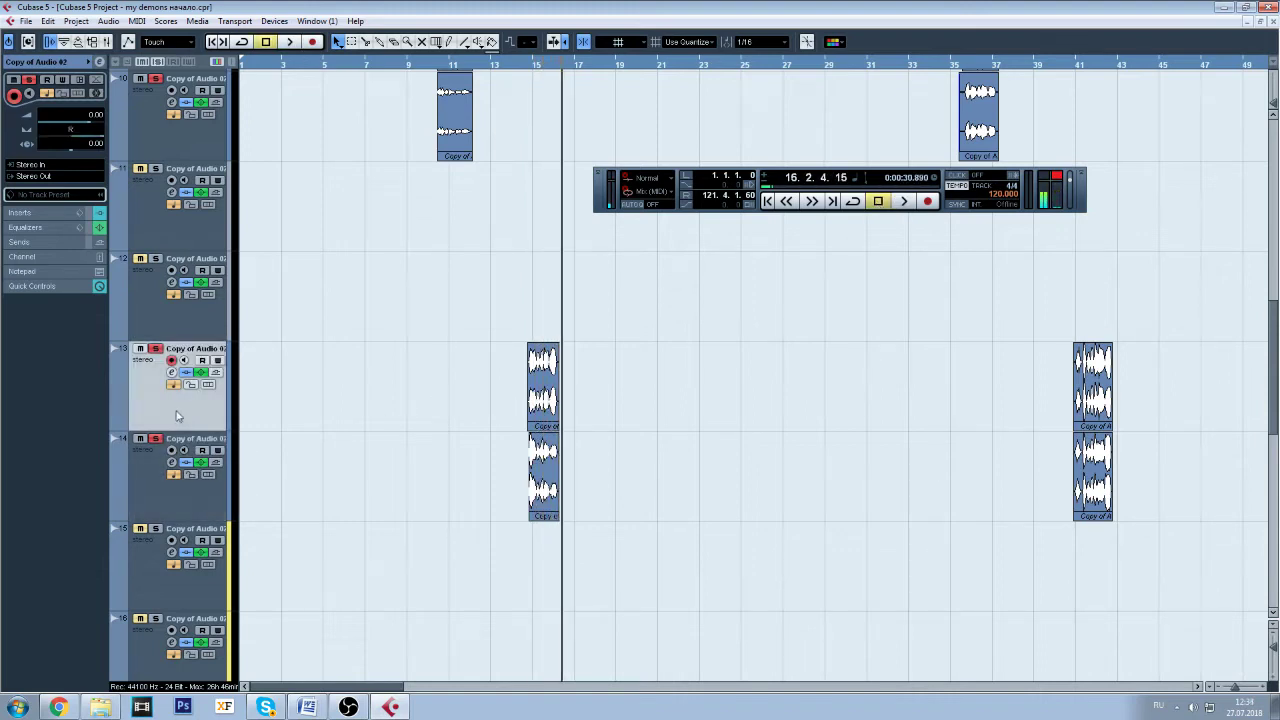
{"action": "left_click", "coordinate": [171, 502]}
{"action": "left_click_drag", "start_coordinate": [1275, 318], "coordinate": [1261, 499]}
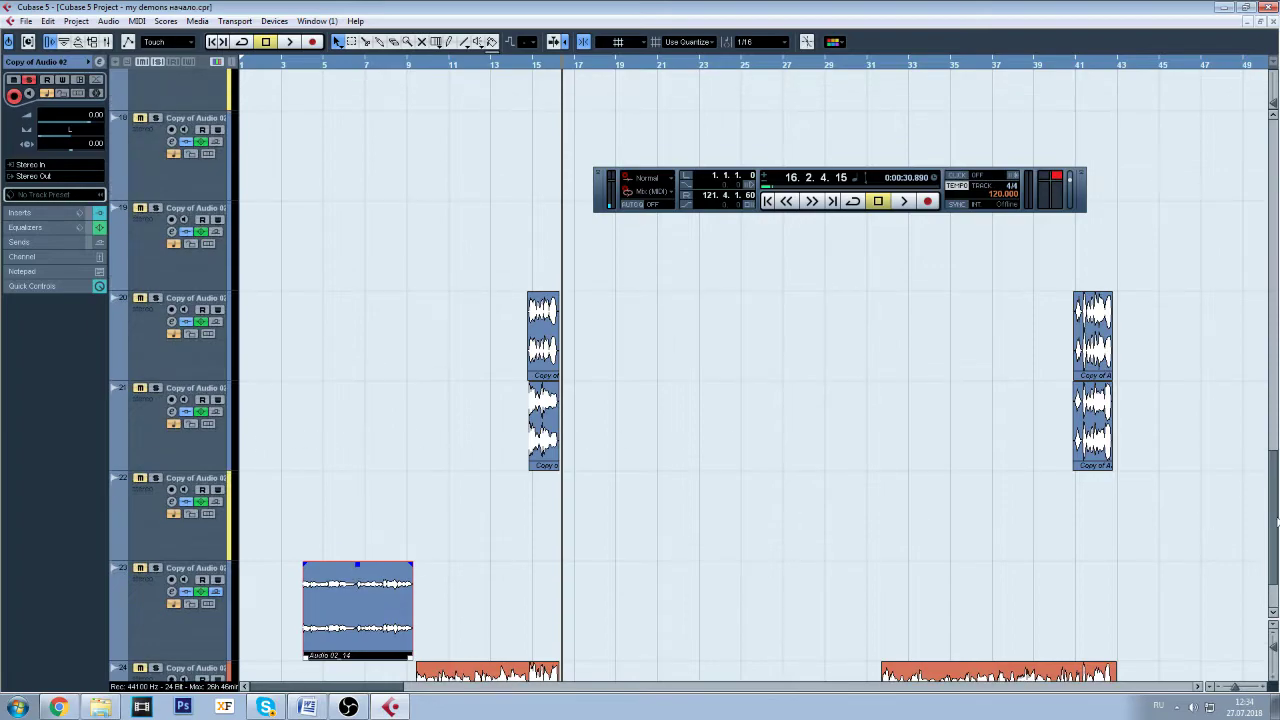
{"action": "scroll", "coordinate": [1274, 516], "scroll_direction": "up", "scroll_amount": 8}
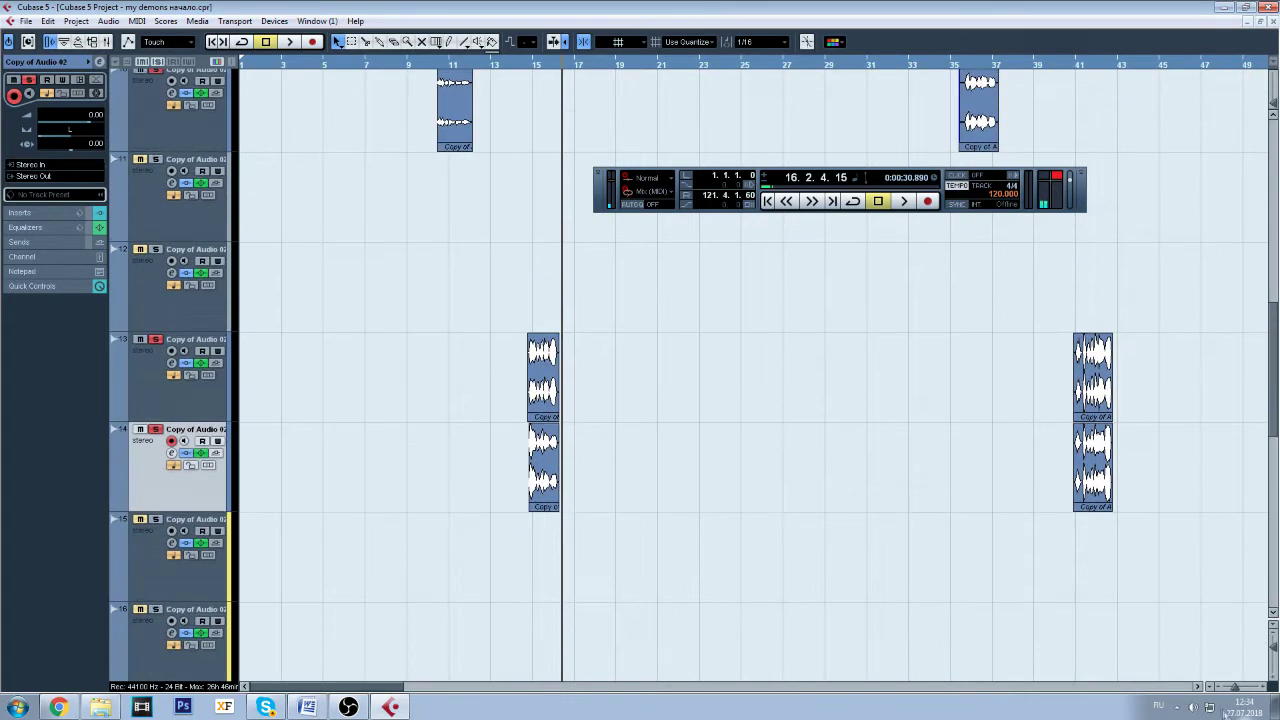
- Play track 13's clip from bar 14 with track 14 out of the solo selection
{"action": "left_click_drag", "start_coordinate": [1233, 686], "coordinate": [1241, 686]}
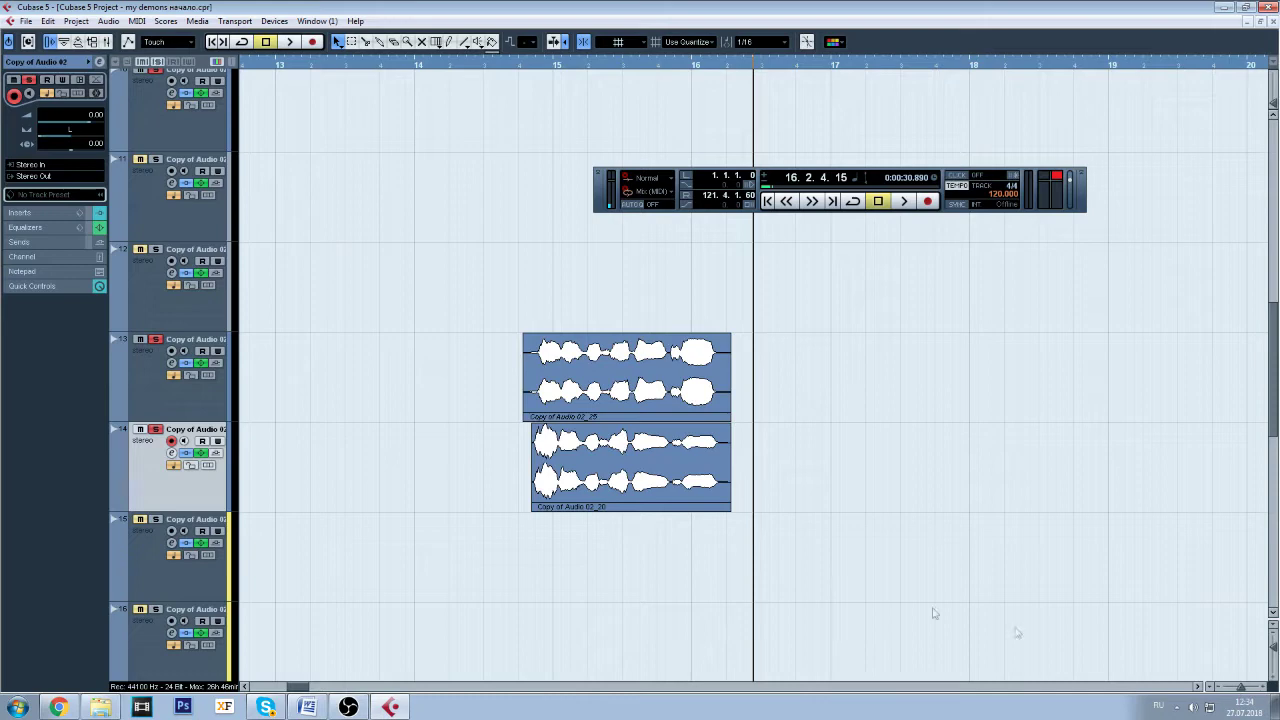
{"action": "left_click", "coordinate": [172, 377]}
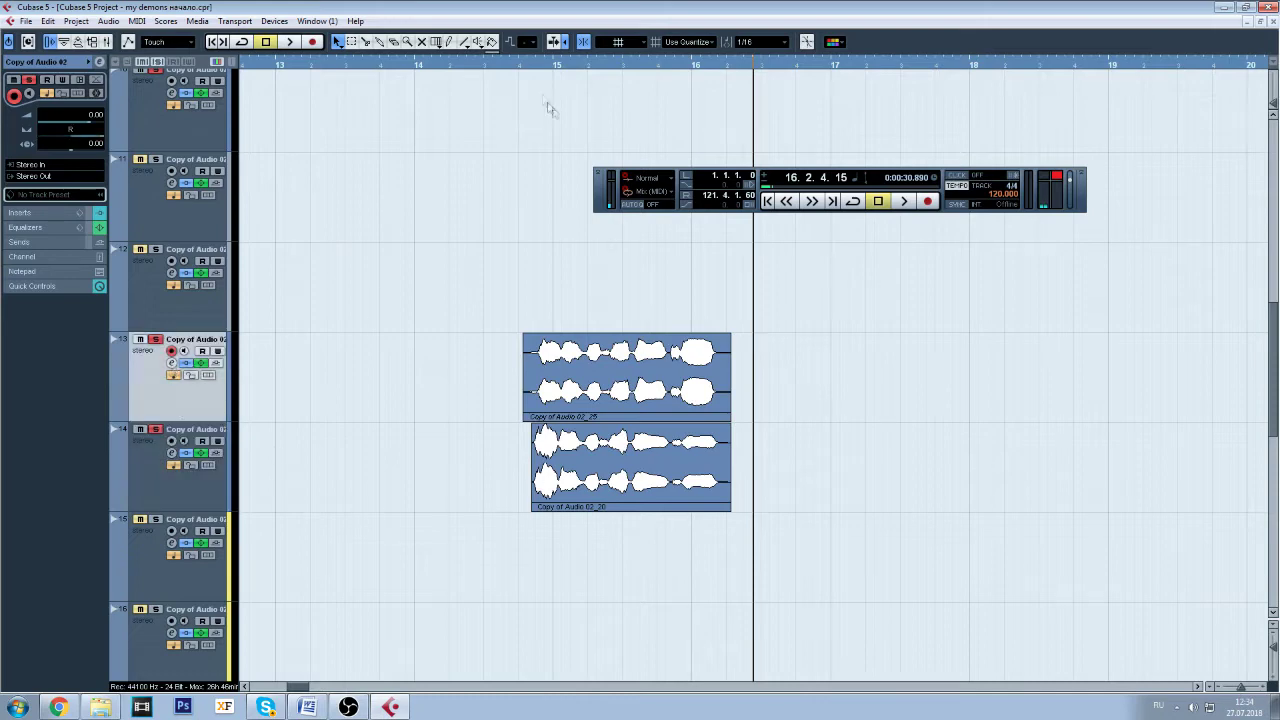
{"action": "left_click", "coordinate": [517, 72]}
{"action": "scroll", "coordinate": [275, 227], "scroll_direction": "up", "scroll_amount": 6}
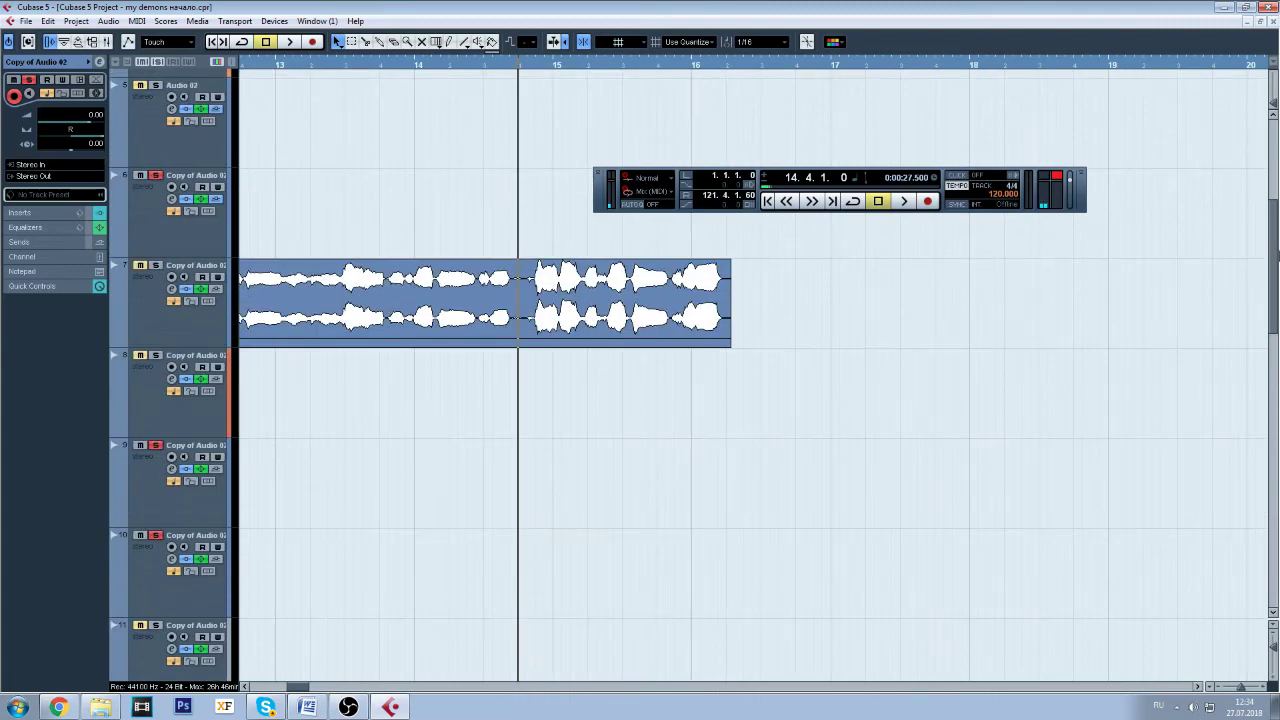
{"action": "scroll", "coordinate": [680, 370], "scroll_direction": "down", "scroll_amount": 4}
{"action": "left_click", "coordinate": [903, 201]}
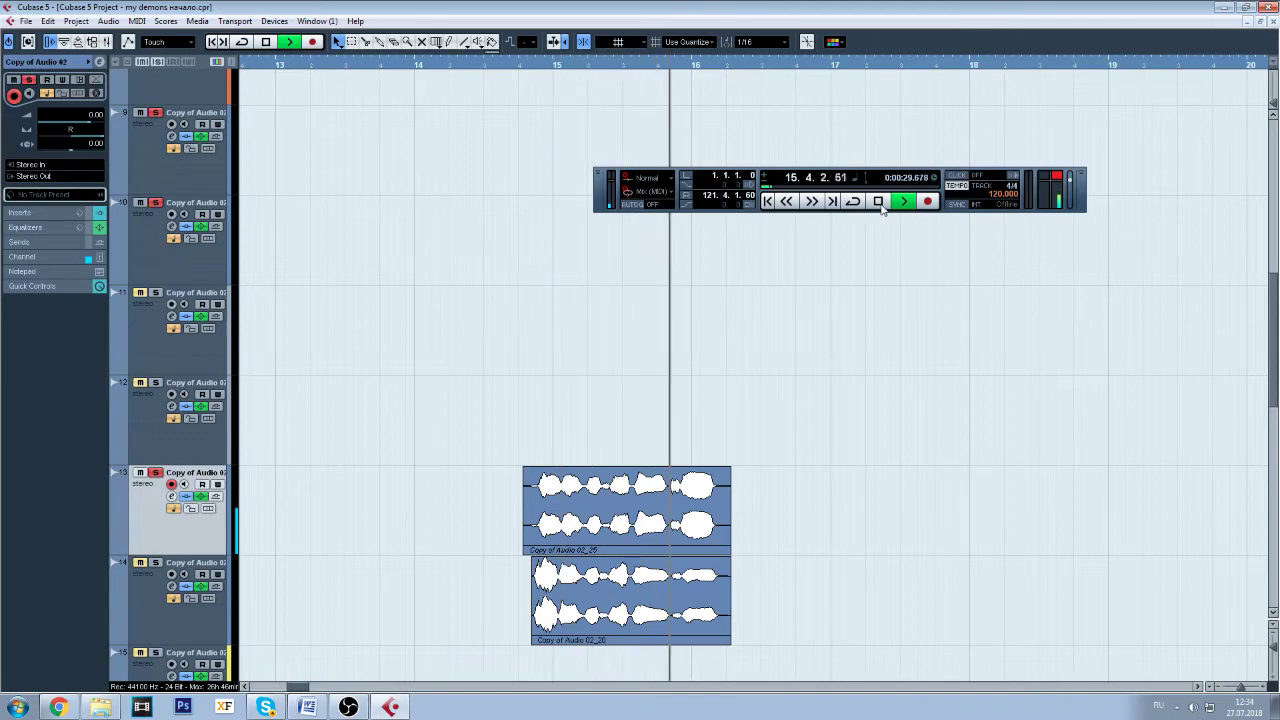
{"action": "left_click", "coordinate": [878, 201]}
- Solo track 14 instead of track 13 and place the playback cursor in bar 14, just before its clip
{"action": "left_click", "coordinate": [159, 607]}
{"action": "left_click", "coordinate": [155, 473]}
{"action": "left_click", "coordinate": [155, 563]}
{"action": "left_click", "coordinate": [511, 66]}
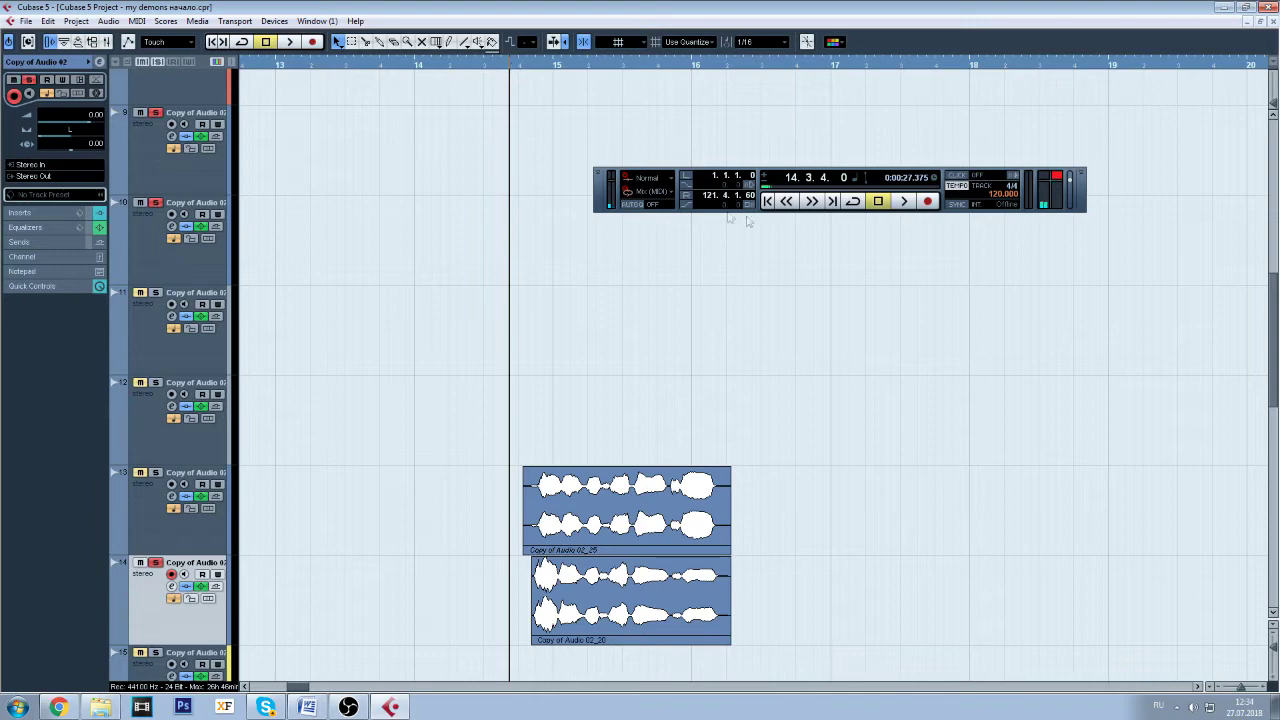
- Play back the soloed vocal clip on track 14 and solo track 13 as well
{"action": "left_click", "coordinate": [898, 203]}
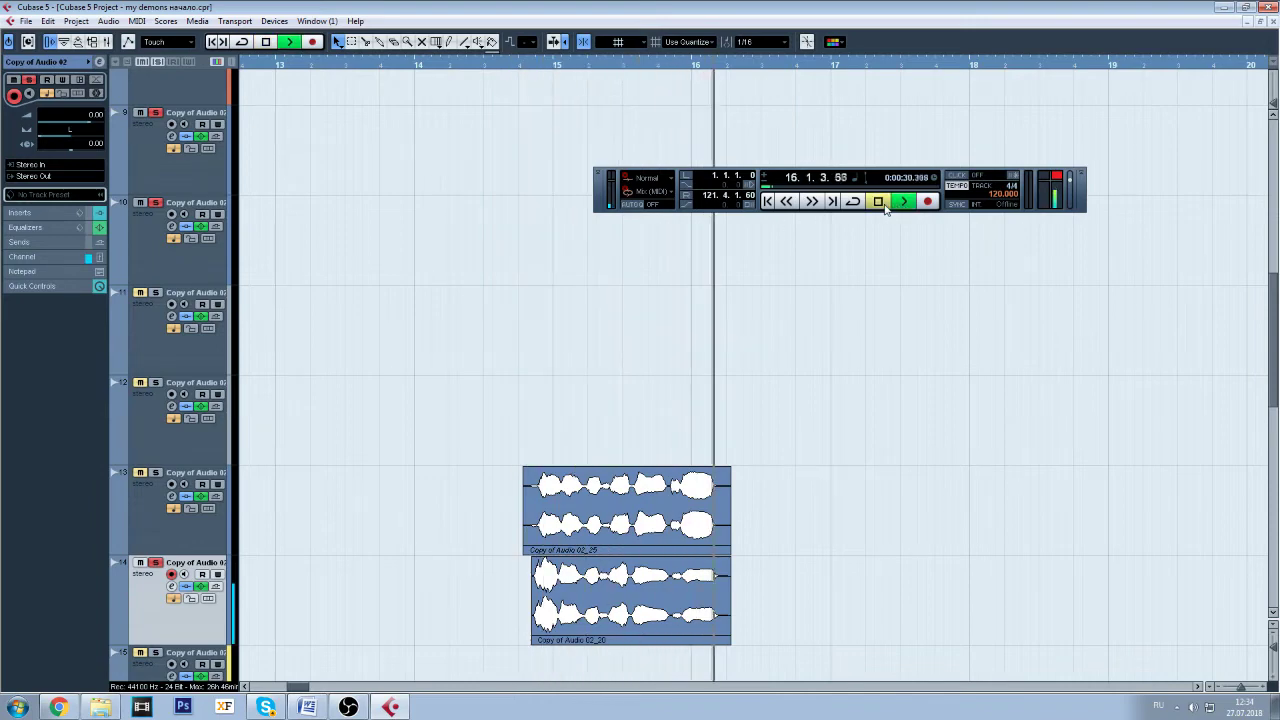
{"action": "left_click", "coordinate": [880, 203]}
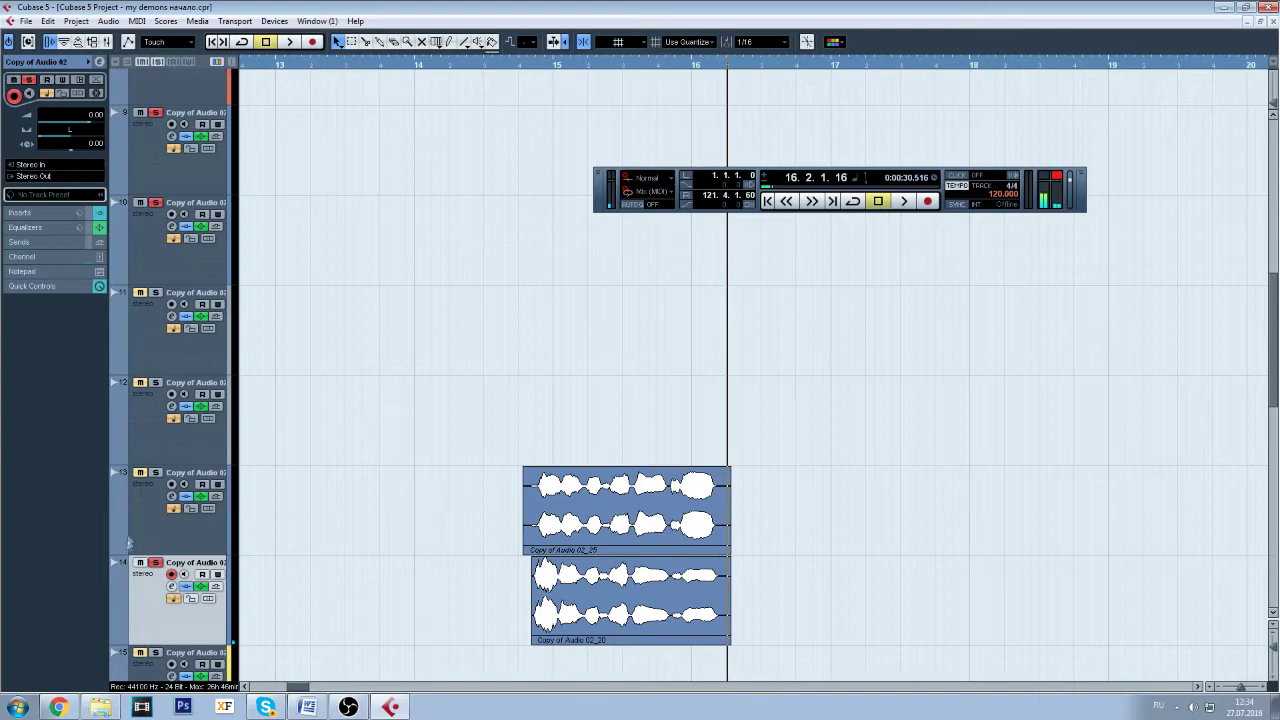
{"action": "left_click", "coordinate": [155, 473]}
{"action": "left_click", "coordinate": [149, 530]}
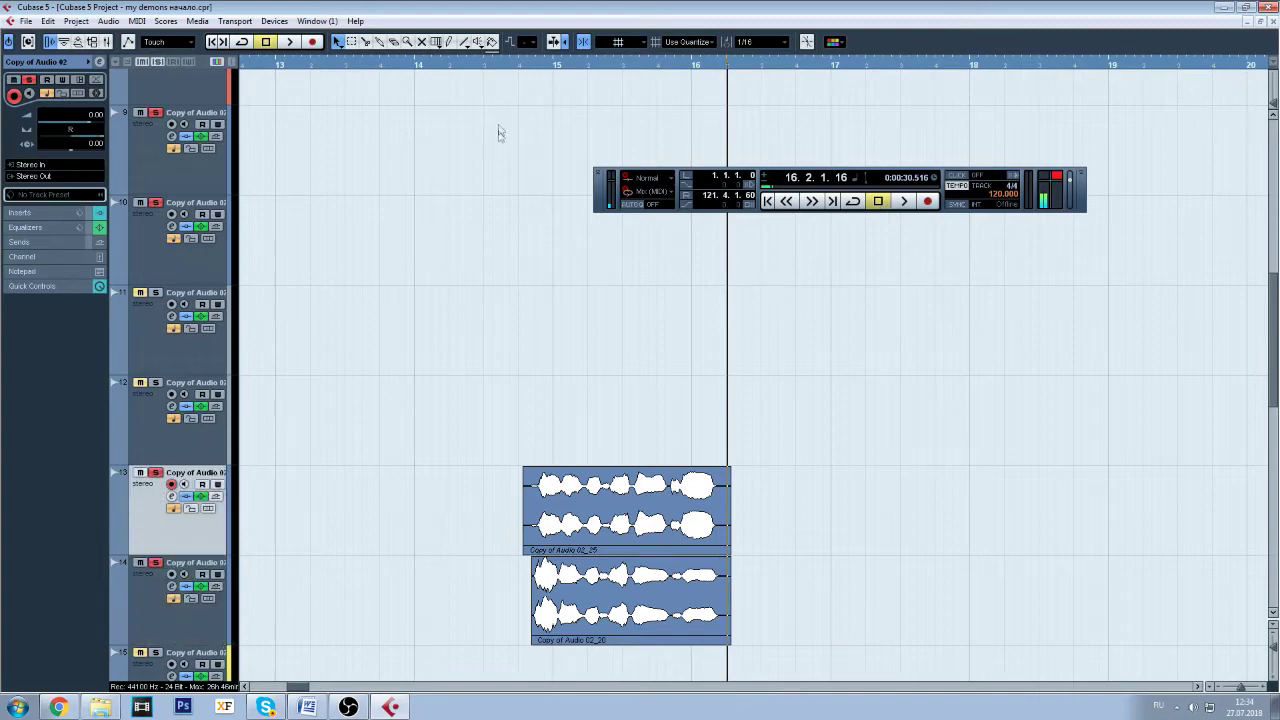
- Return the playhead to 14.3.3 and compare the pan settings of the paired vocal tracks 20 and 21 and 13 and 14
{"action": "left_click", "coordinate": [503, 65]}
{"action": "scroll", "coordinate": [1275, 325], "scroll_direction": "down", "scroll_amount": 8}
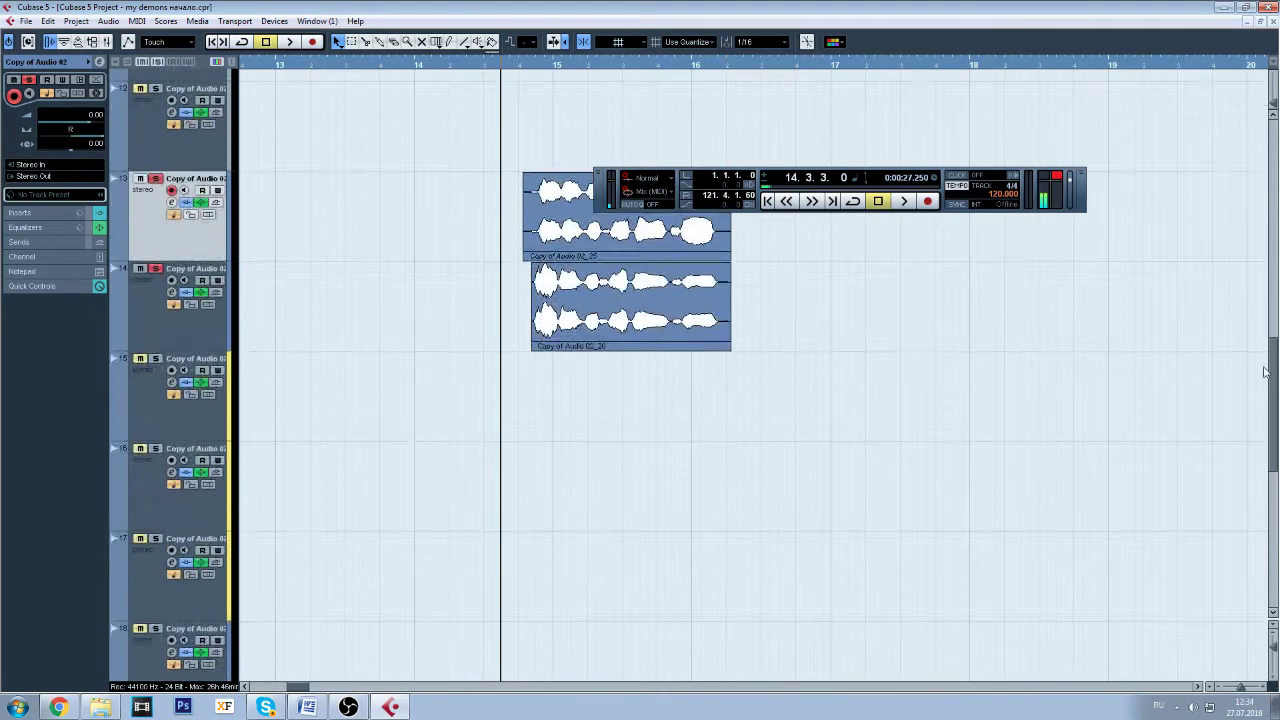
{"action": "left_click", "coordinate": [200, 373]}
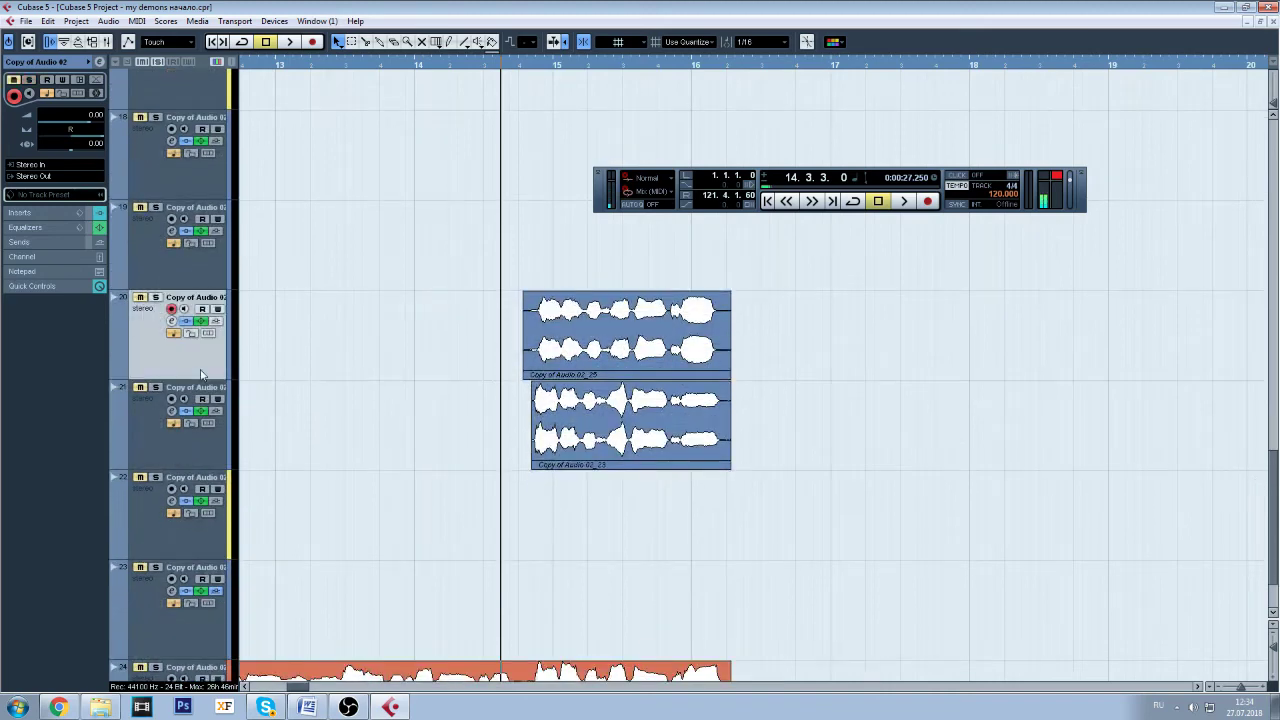
{"action": "left_click", "coordinate": [194, 425]}
{"action": "left_click", "coordinate": [201, 363]}
{"action": "left_click", "coordinate": [193, 465]}
{"action": "left_click", "coordinate": [203, 360]}
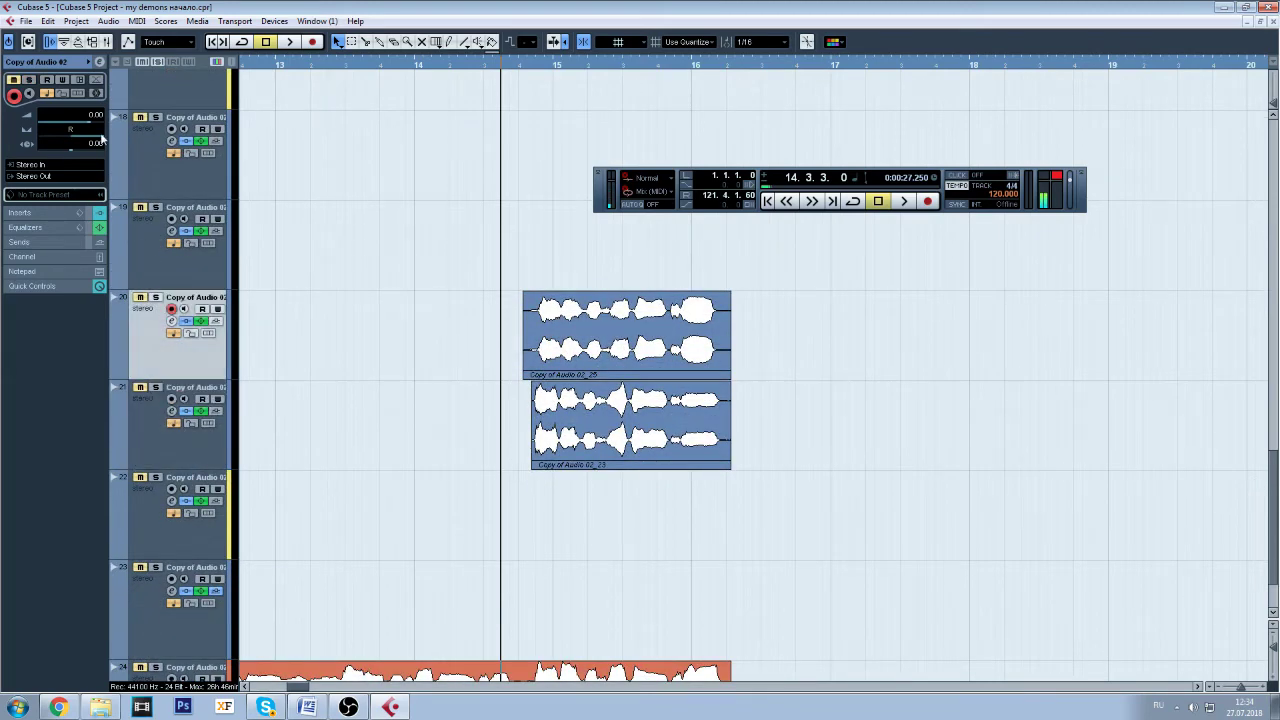
{"action": "left_click", "coordinate": [155, 430]}
{"action": "left_click_drag", "start_coordinate": [1274, 470], "coordinate": [1274, 330]}
{"action": "left_click", "coordinate": [183, 358]}
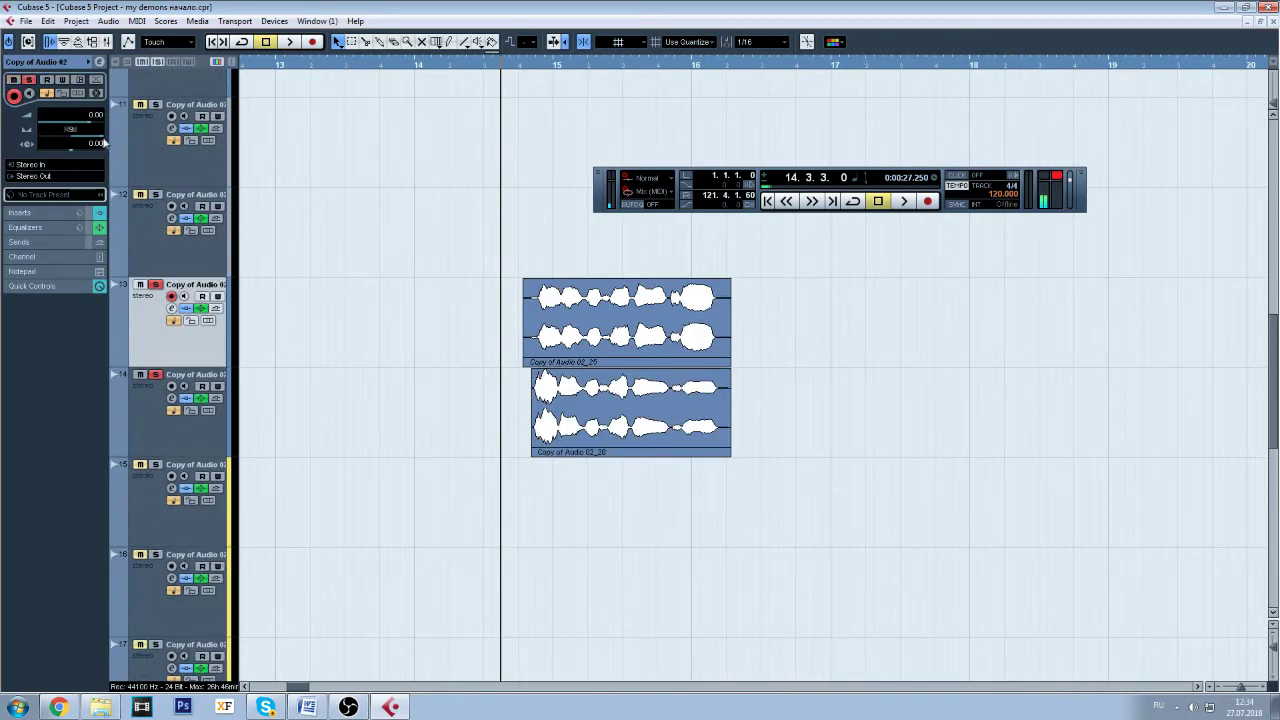
{"action": "left_click", "coordinate": [182, 452]}
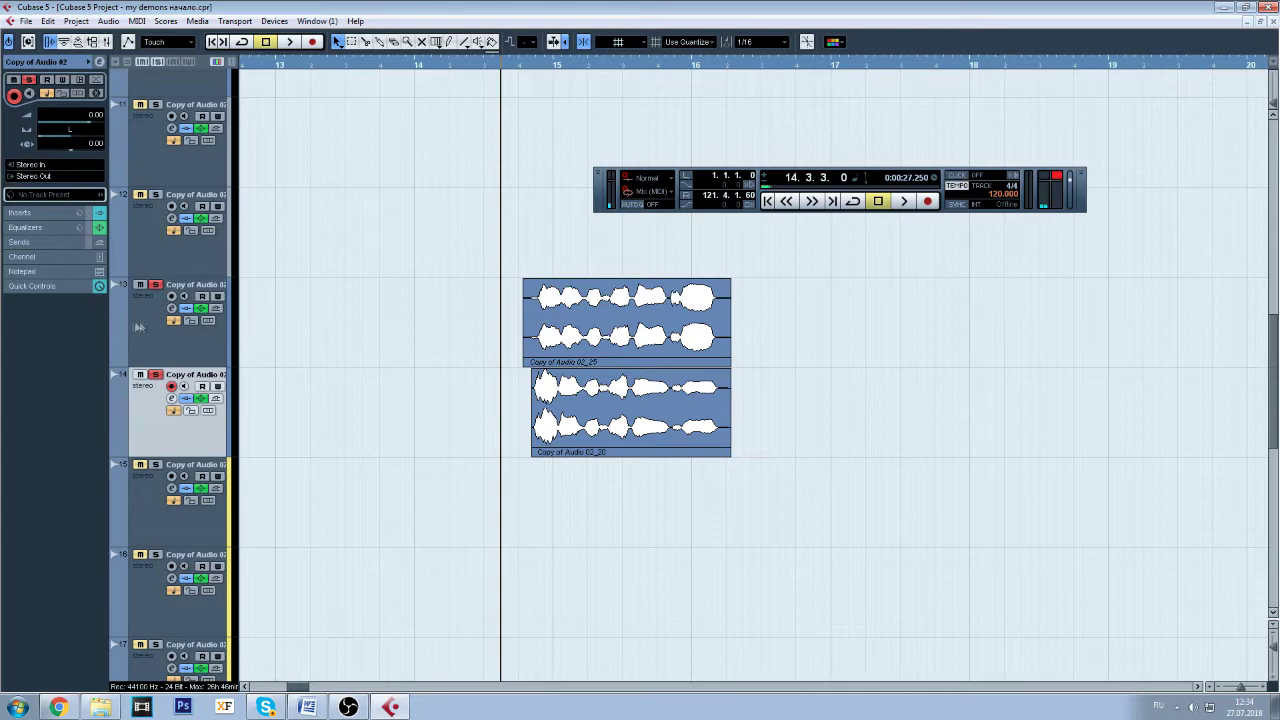
- Solo the doubled vocal tracks 20 and 21
{"action": "left_click_drag", "start_coordinate": [1274, 358], "coordinate": [1274, 480]}
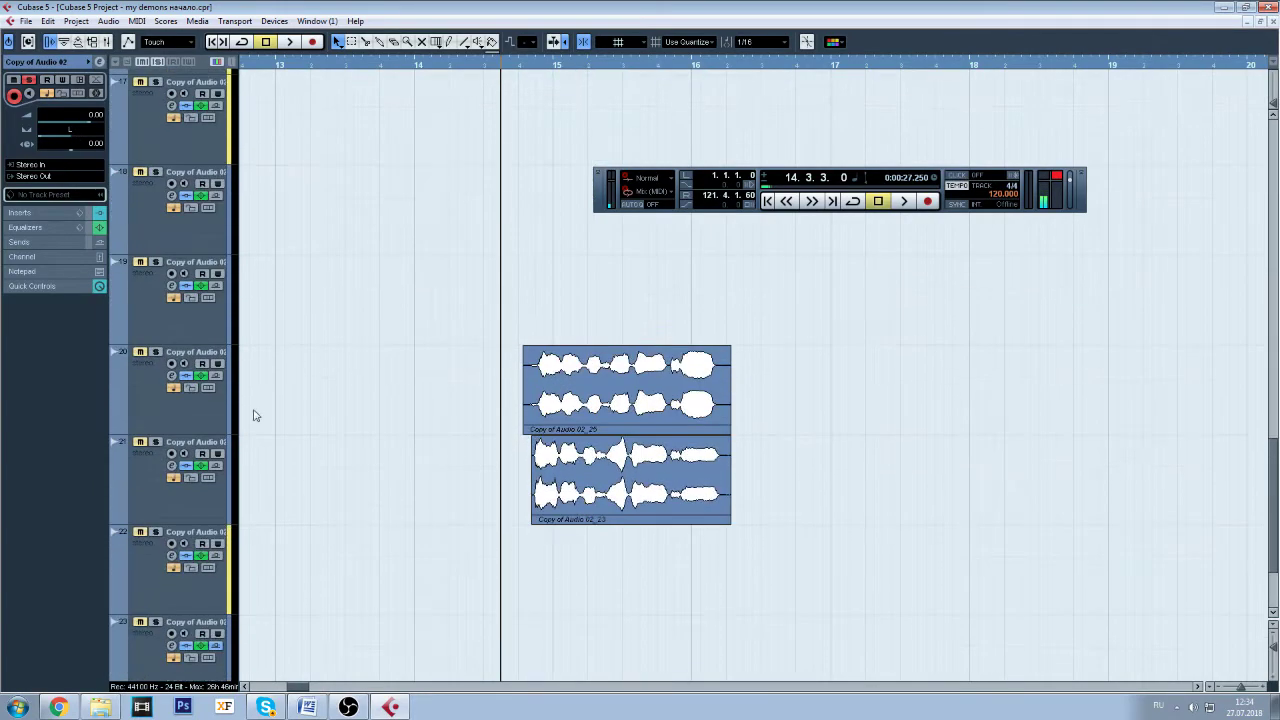
{"action": "left_click", "coordinate": [152, 410]}
{"action": "left_click", "coordinate": [146, 487]}
{"action": "left_click", "coordinate": [152, 421]}
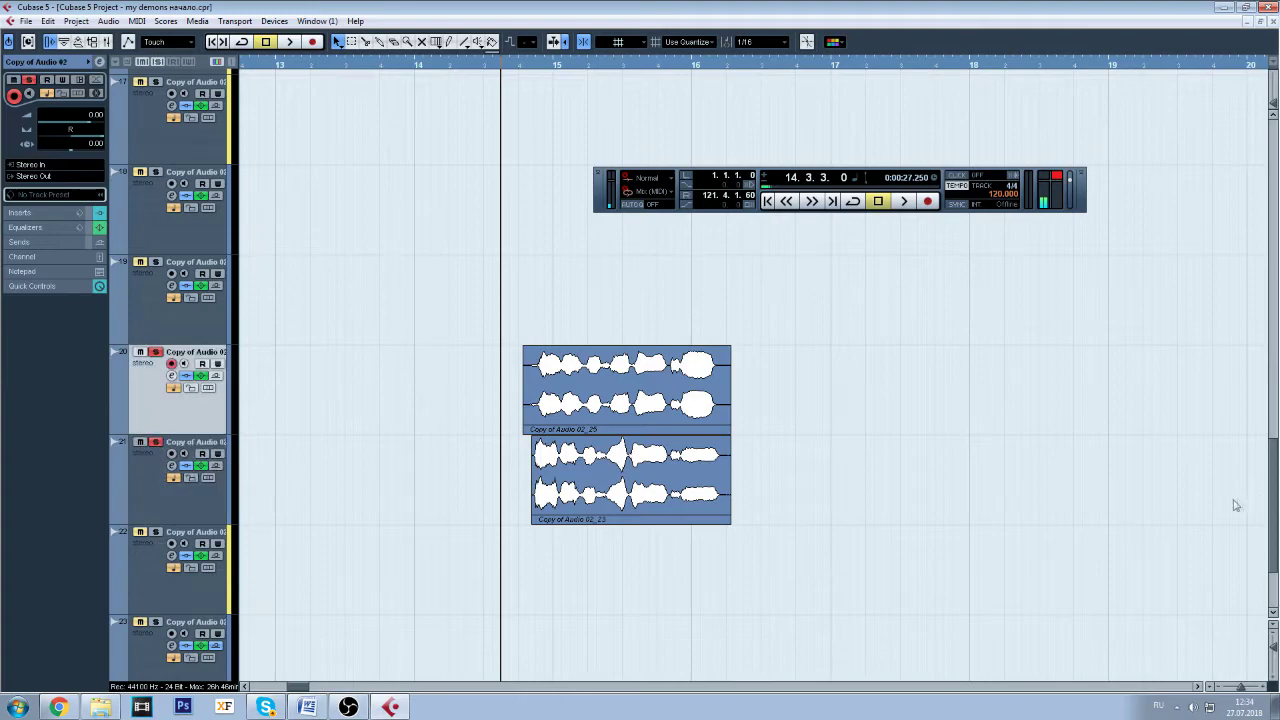
- Play back the soloed backing vocals from 14.3.3 to the end of their clips
{"action": "scroll", "coordinate": [1276, 494], "scroll_direction": "down", "scroll_amount": 3}
{"action": "scroll", "coordinate": [1258, 306], "scroll_direction": "up", "scroll_amount": 5}
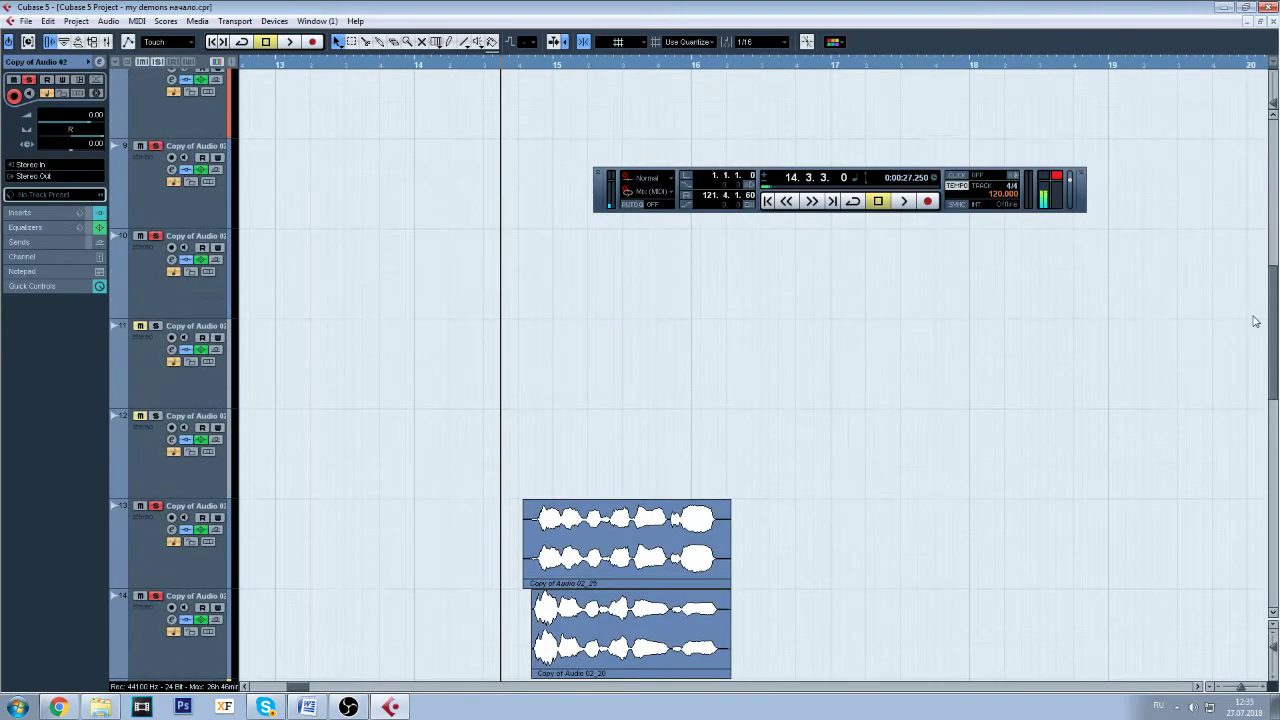
{"action": "scroll", "coordinate": [1258, 306], "scroll_direction": "up", "scroll_amount": 2}
{"action": "scroll", "coordinate": [1258, 306], "scroll_direction": "down", "scroll_amount": 5}
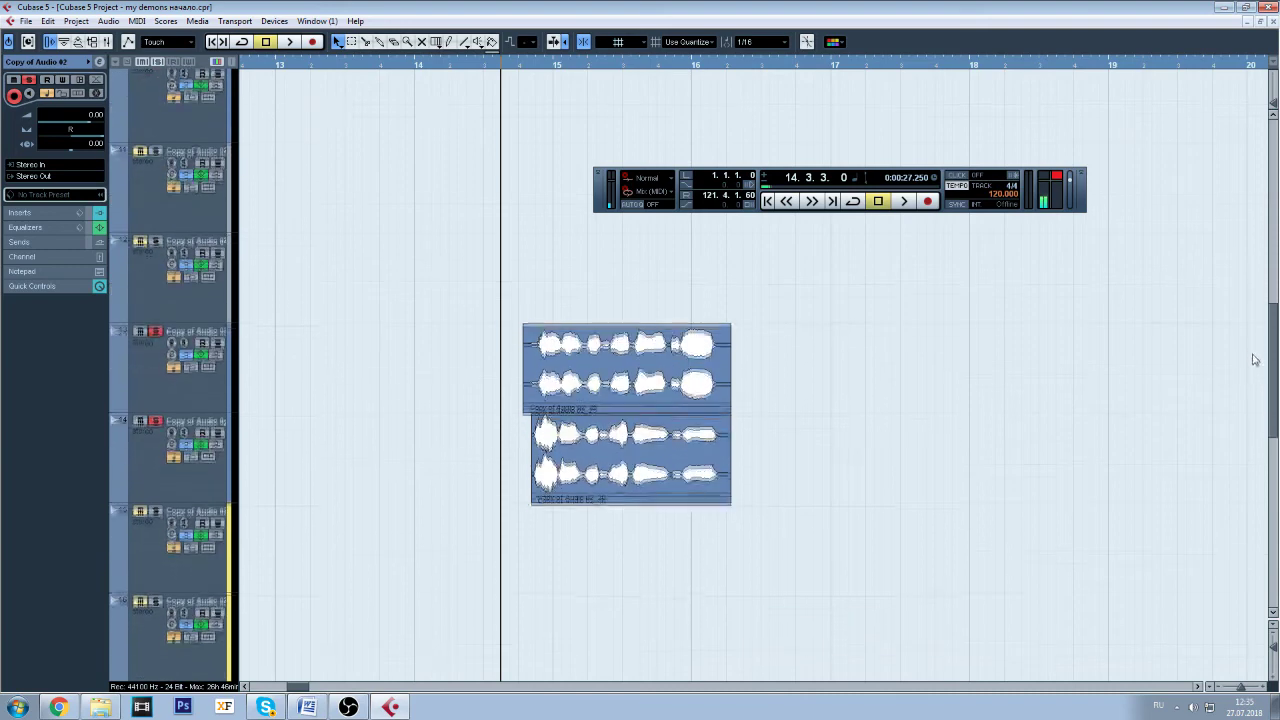
{"action": "left_click", "coordinate": [903, 201]}
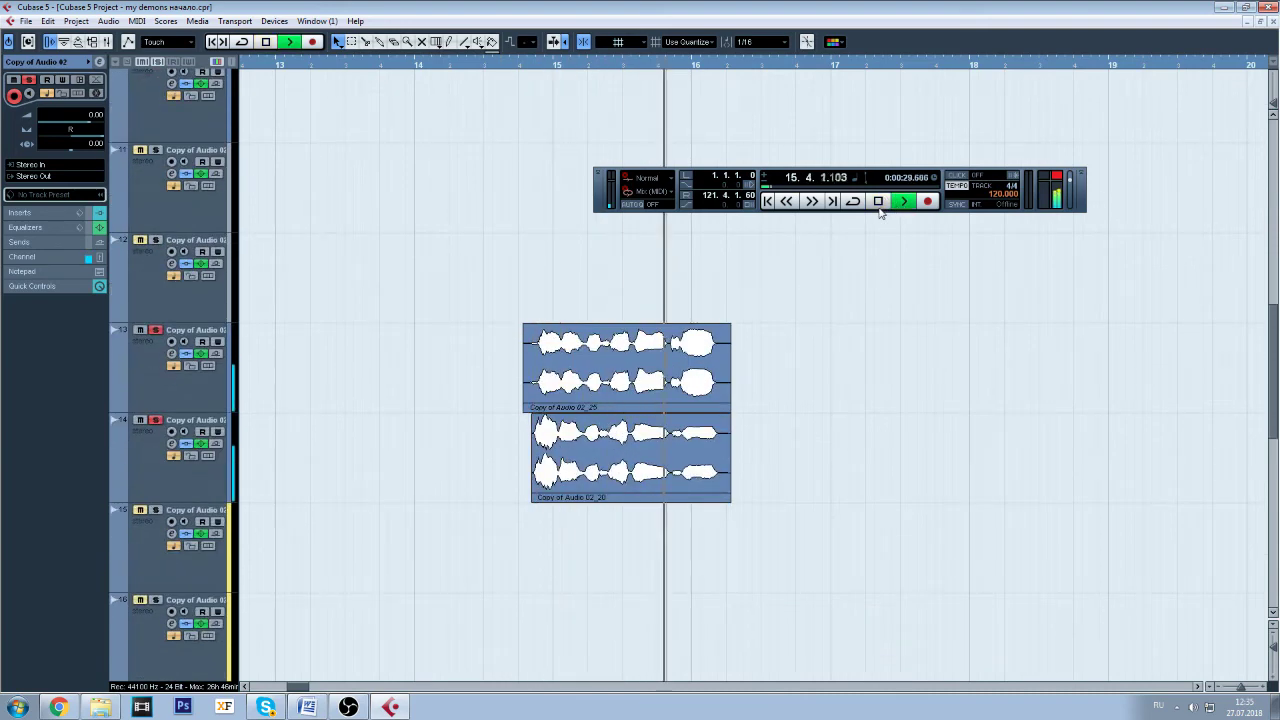
{"action": "left_click", "coordinate": [879, 207]}
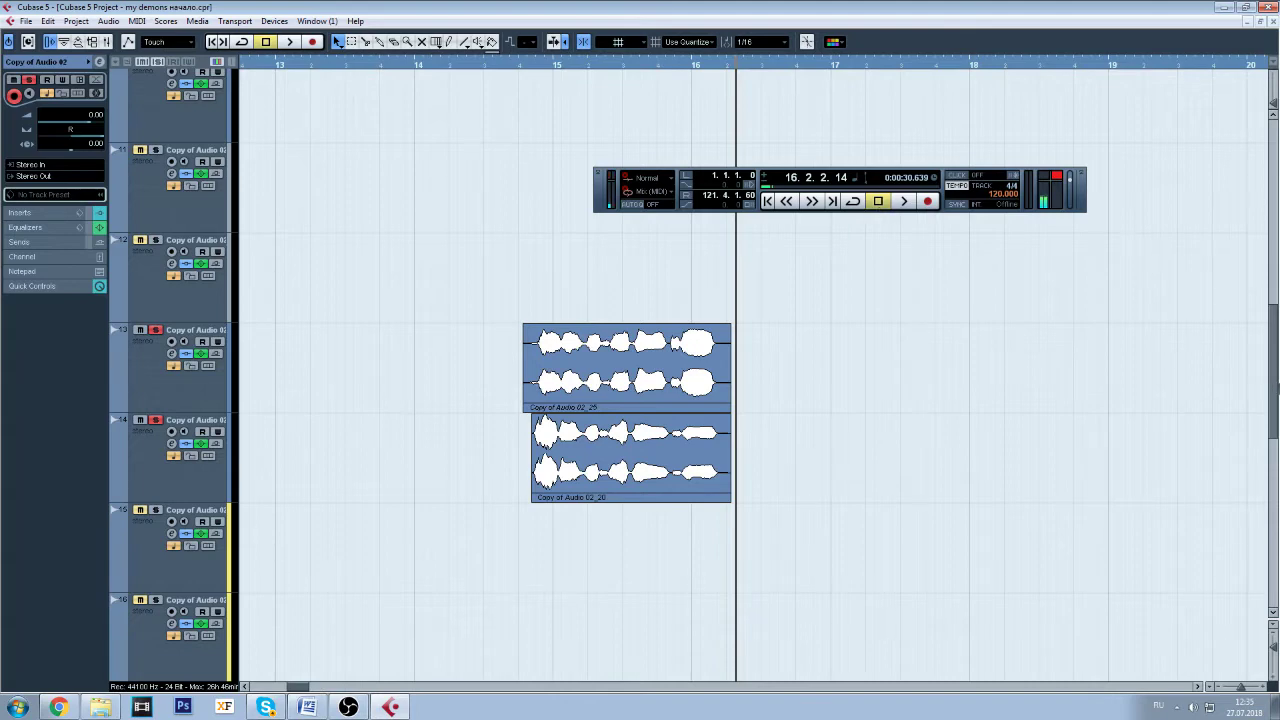
- Replay the passage from shortly before bar 15 with the long vocal clip on track 7 in view
{"action": "scroll", "coordinate": [900, 300], "scroll_direction": "up", "scroll_amount": 4}
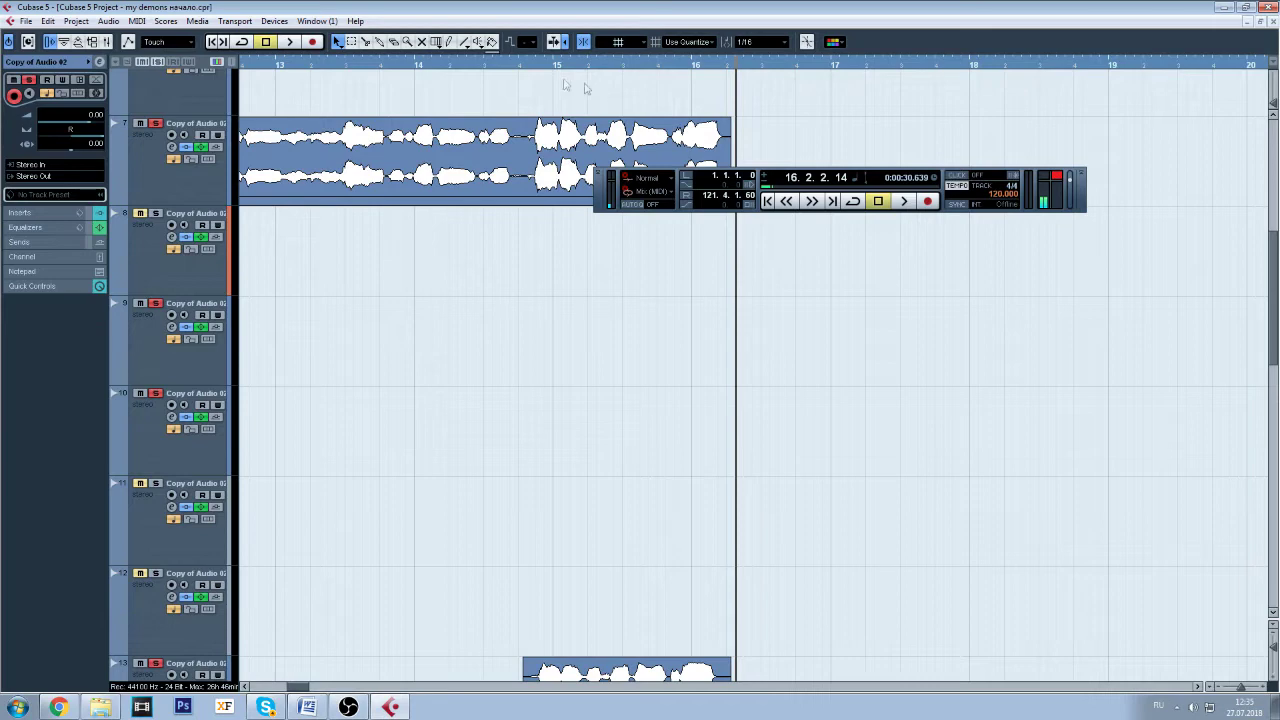
{"action": "left_click", "coordinate": [494, 65]}
{"action": "left_click", "coordinate": [903, 201]}
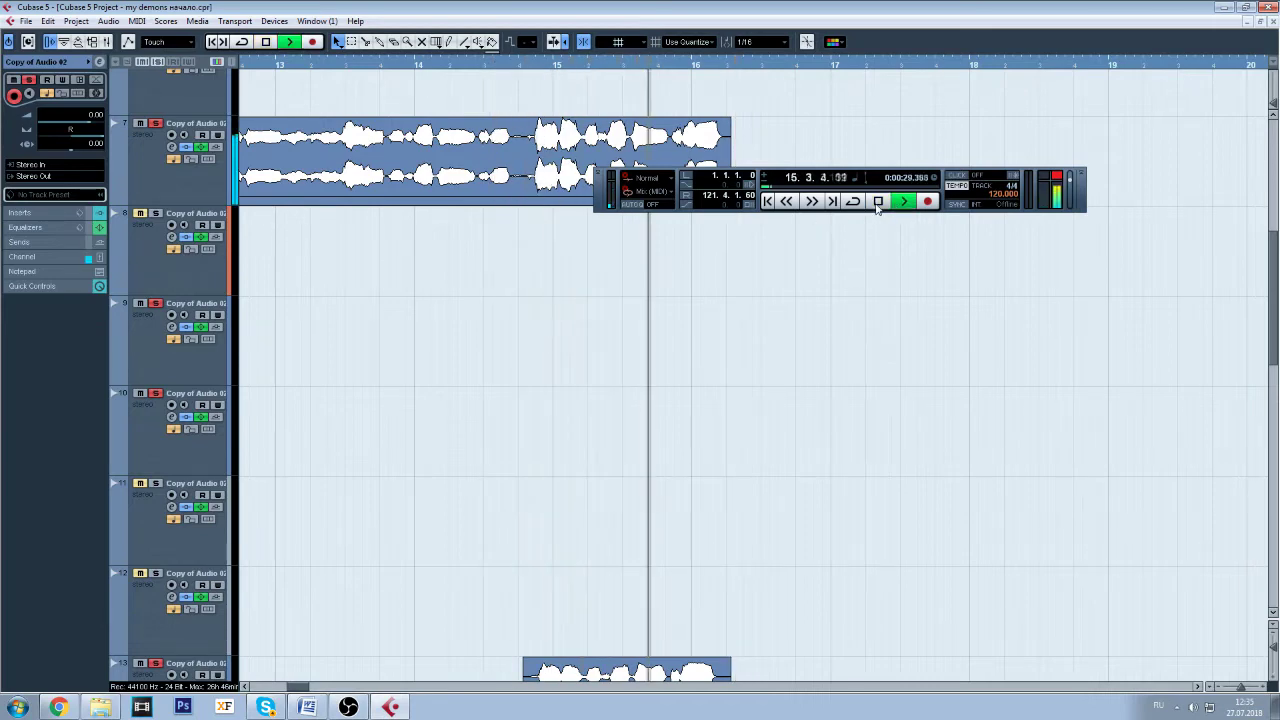
{"action": "left_click", "coordinate": [878, 202]}
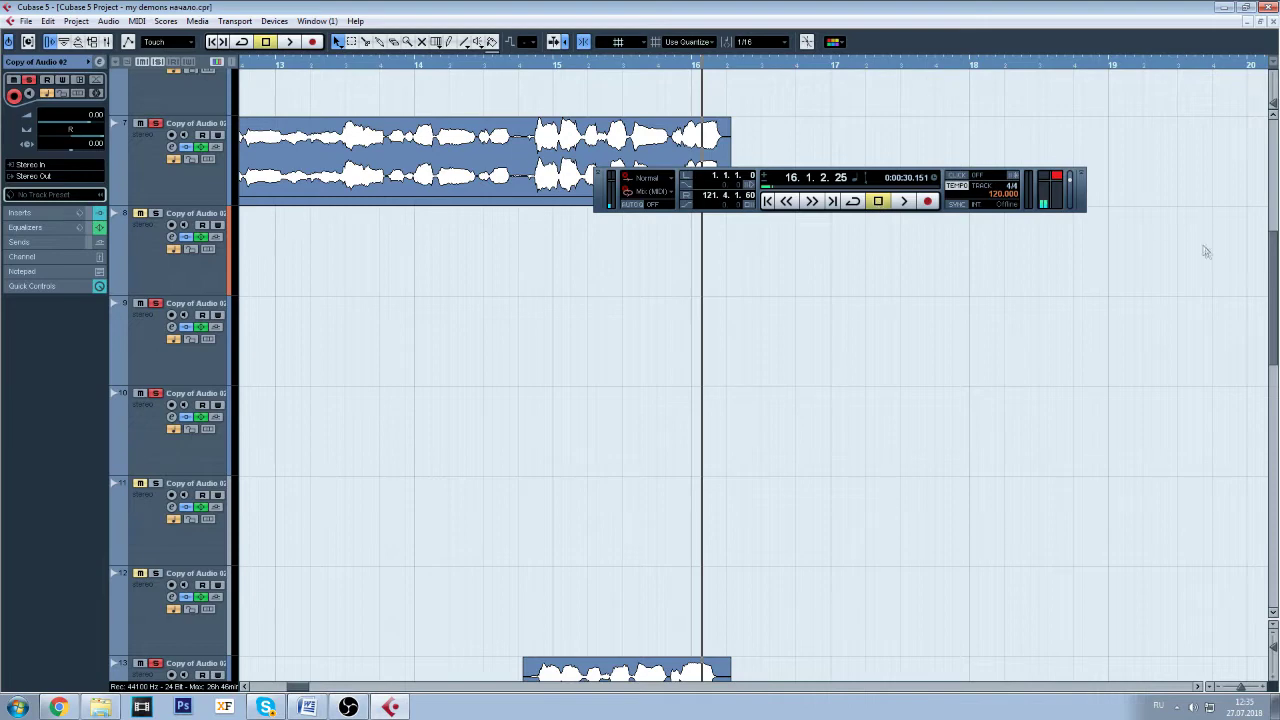
- Open the channel settings of track 13 and examine its Distortion insert with the No Speaker Simulation preset
{"action": "scroll", "coordinate": [115, 330], "scroll_direction": "down", "scroll_amount": 3}
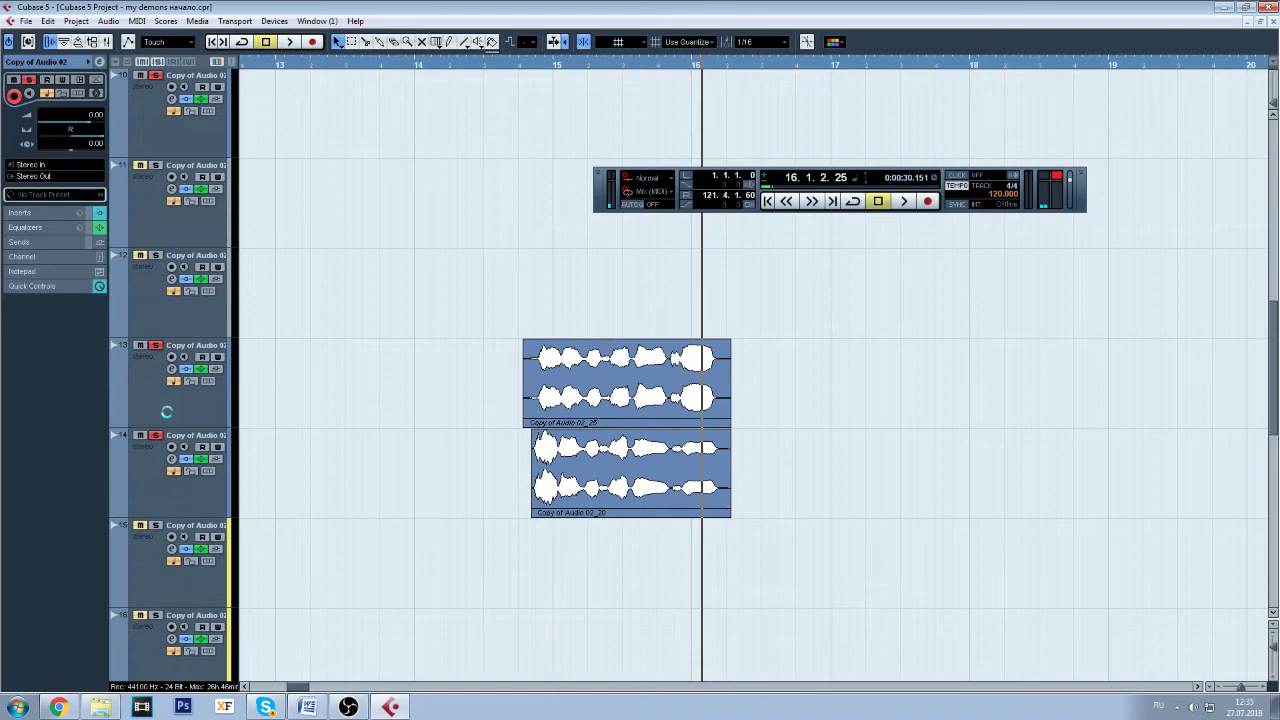
{"action": "left_click", "coordinate": [178, 407]}
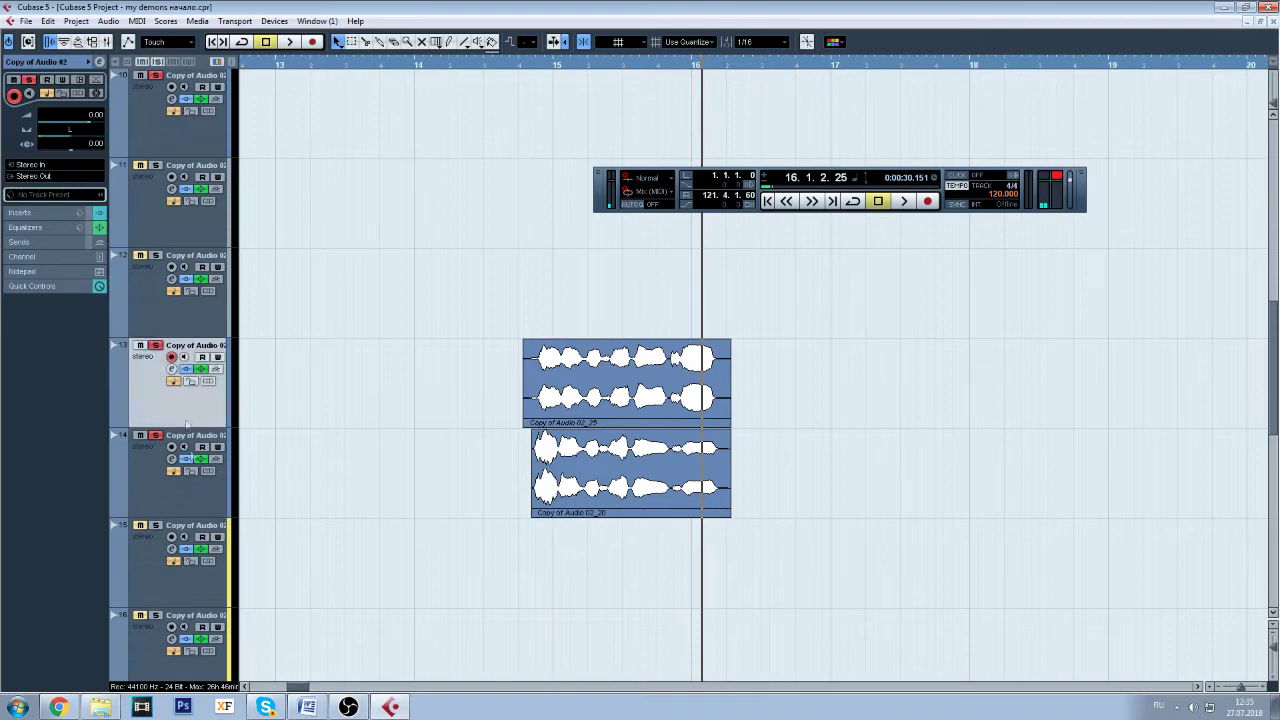
{"action": "left_click", "coordinate": [348, 707]}
{"action": "left_click", "coordinate": [348, 707]}
{"action": "left_click", "coordinate": [171, 369]}
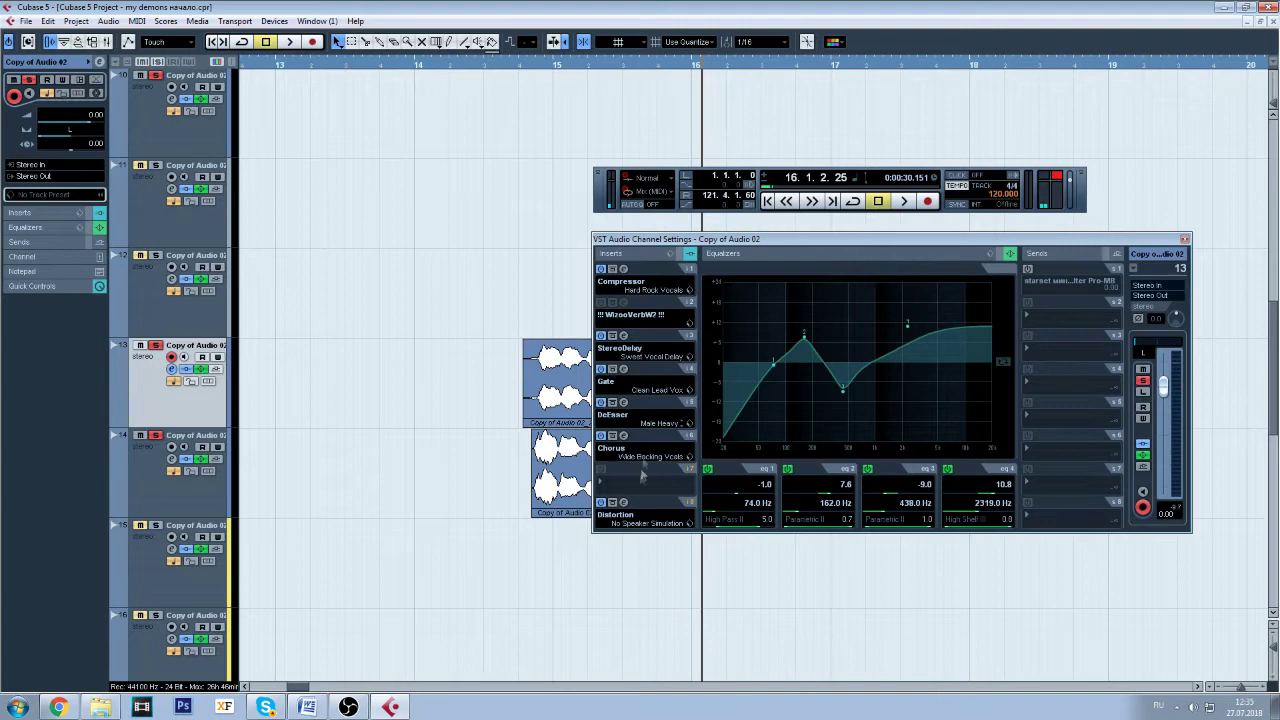
{"action": "left_click", "coordinate": [624, 502]}
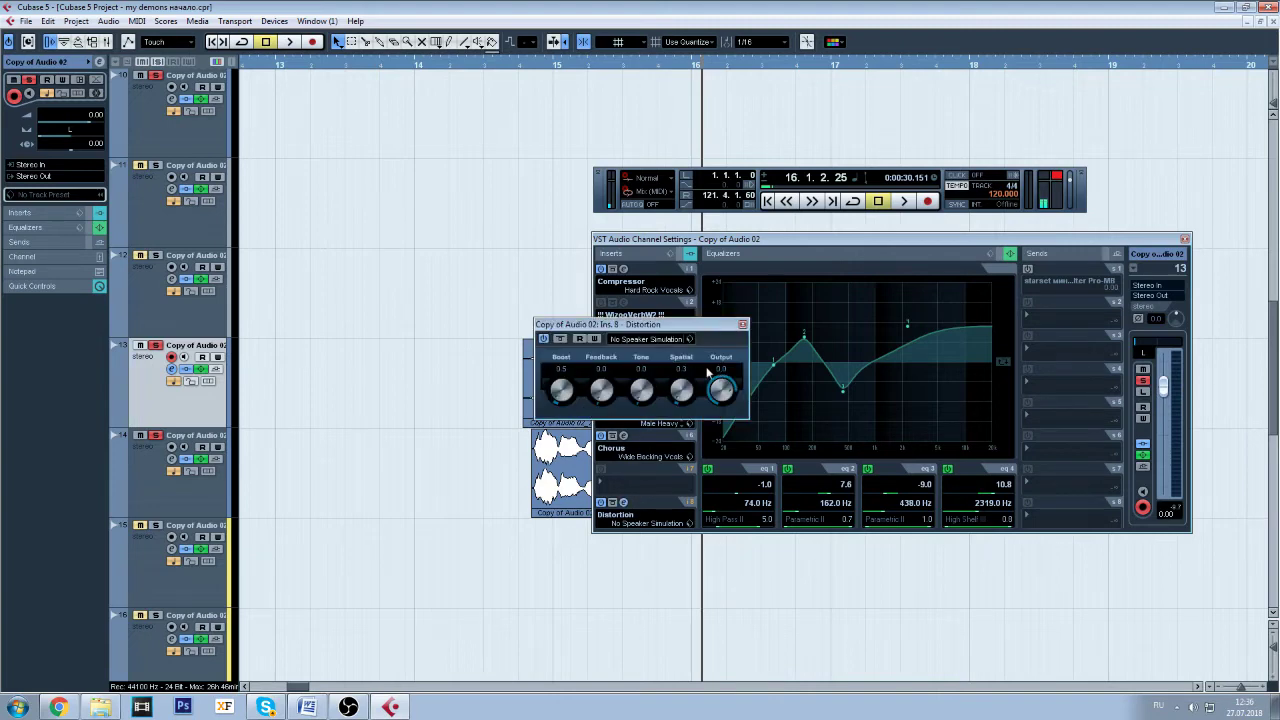
{"action": "left_click", "coordinate": [743, 325]}
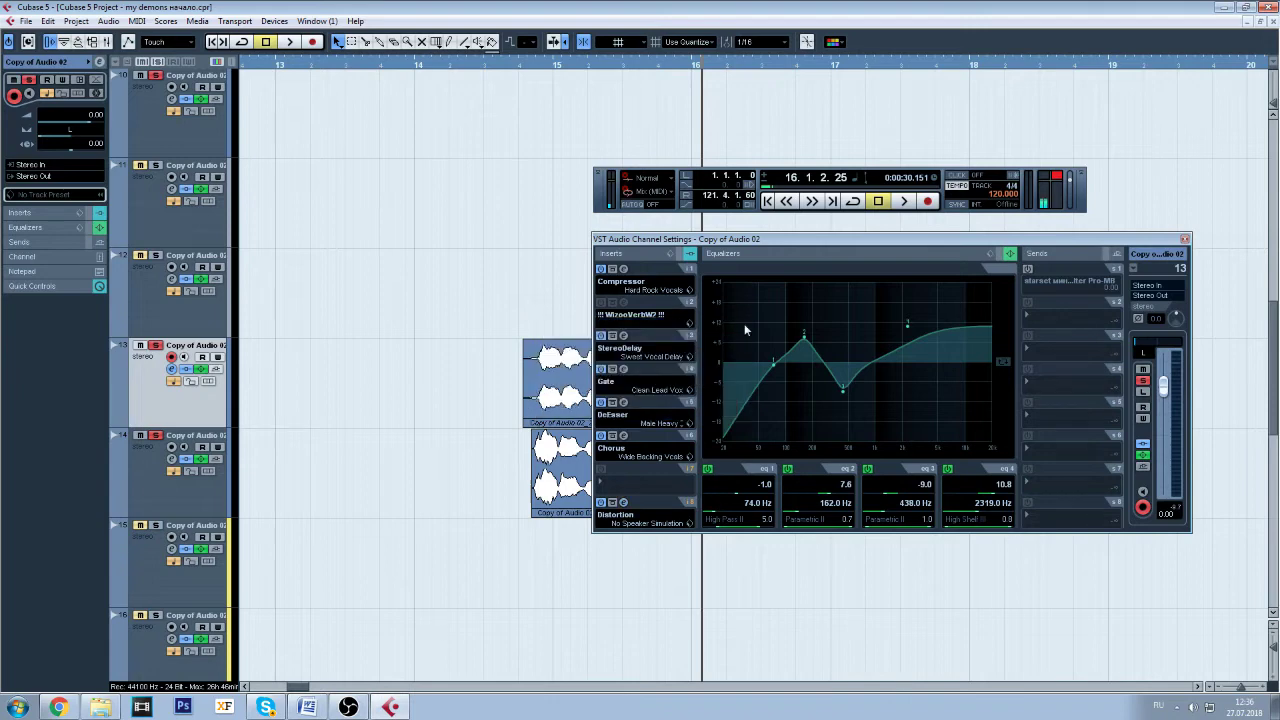
- Compare the insert chains in the channel settings of tracks 12, 14 and 13, and close the settings window
{"action": "left_click", "coordinate": [181, 328]}
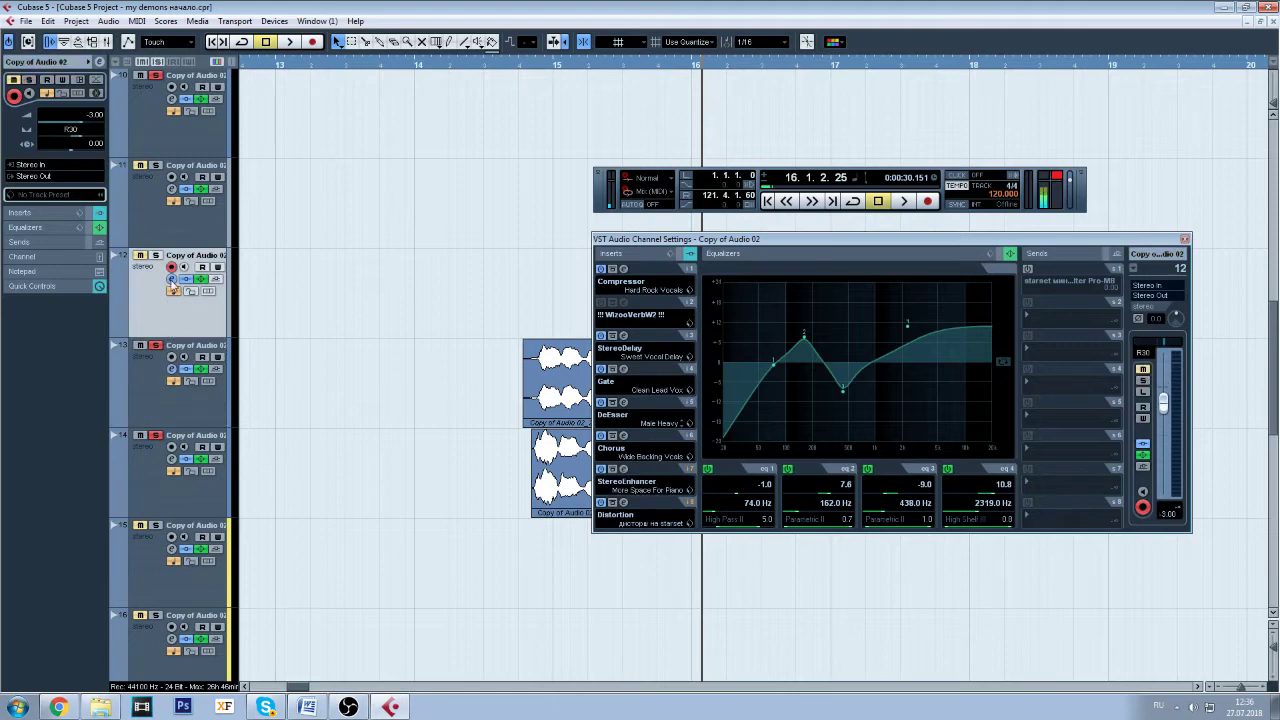
{"action": "left_click", "coordinate": [171, 279]}
{"action": "left_click", "coordinate": [191, 492]}
{"action": "left_click", "coordinate": [171, 459]}
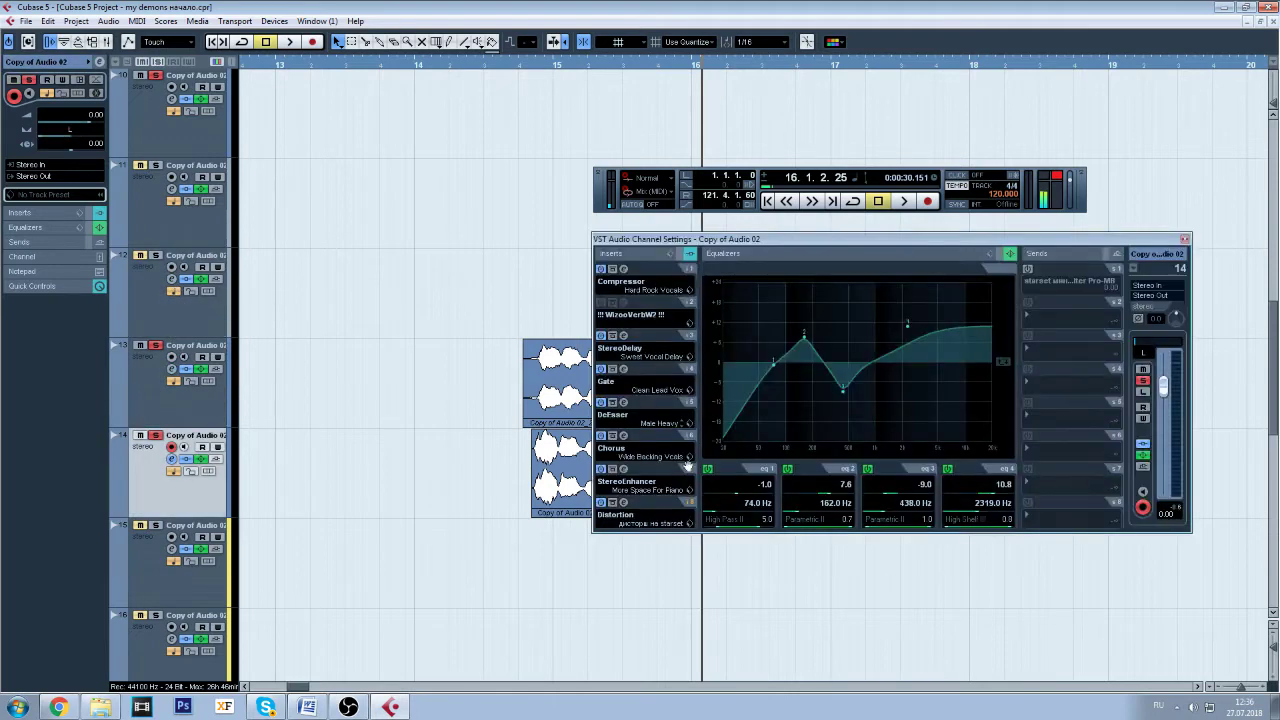
{"action": "left_click", "coordinate": [212, 423]}
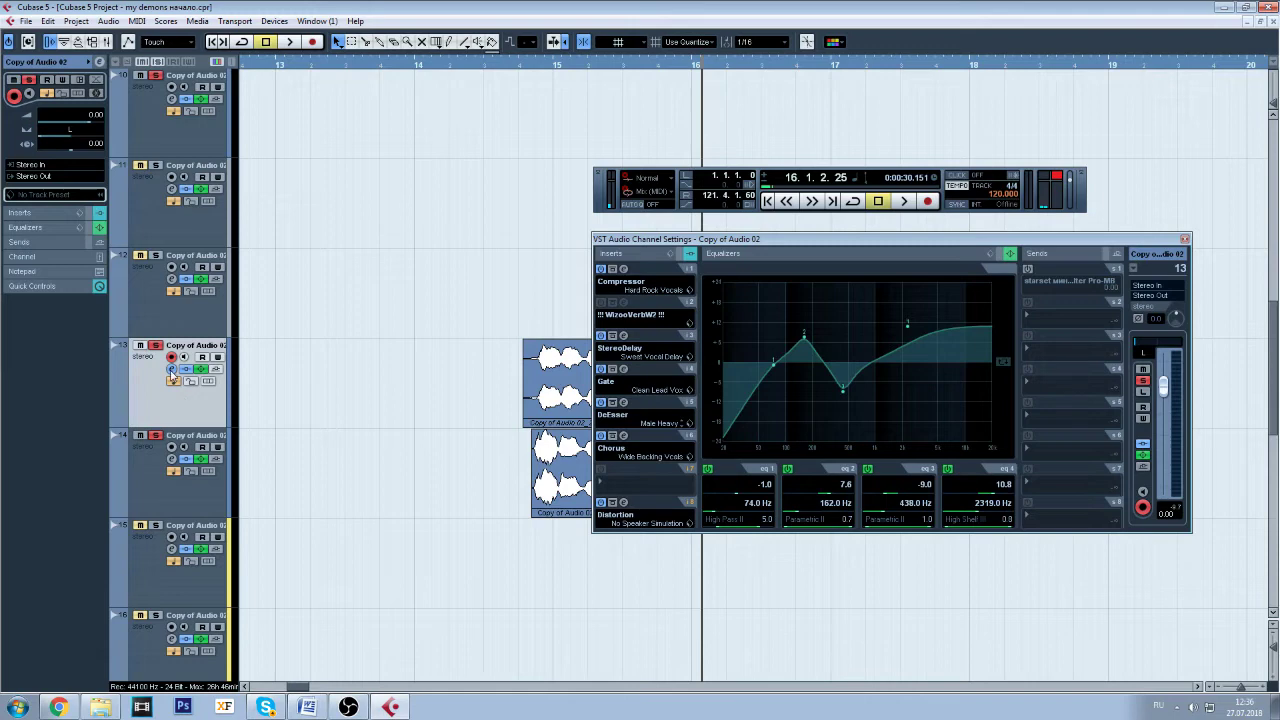
{"action": "left_click", "coordinate": [1184, 241]}
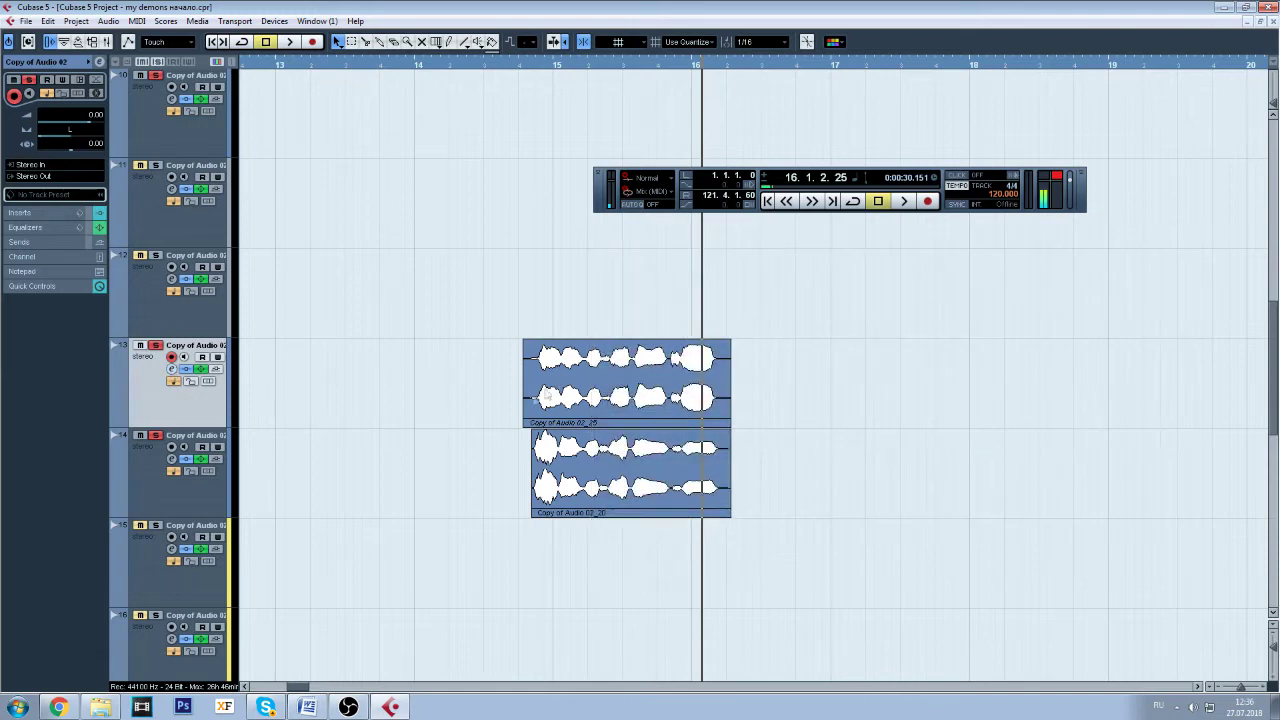
- Take track 14 out of solo and play the passage from shortly before bar 15 with track 13 still soloed
{"action": "left_click", "coordinate": [185, 503]}
{"action": "left_click", "coordinate": [193, 424]}
{"action": "mouse_move", "coordinate": [1270, 344]}
{"action": "left_mouse_down"}
{"action": "mouse_move", "coordinate": [1270, 478]}
{"action": "mouse_move", "coordinate": [1262, 326]}
{"action": "left_mouse_up"}
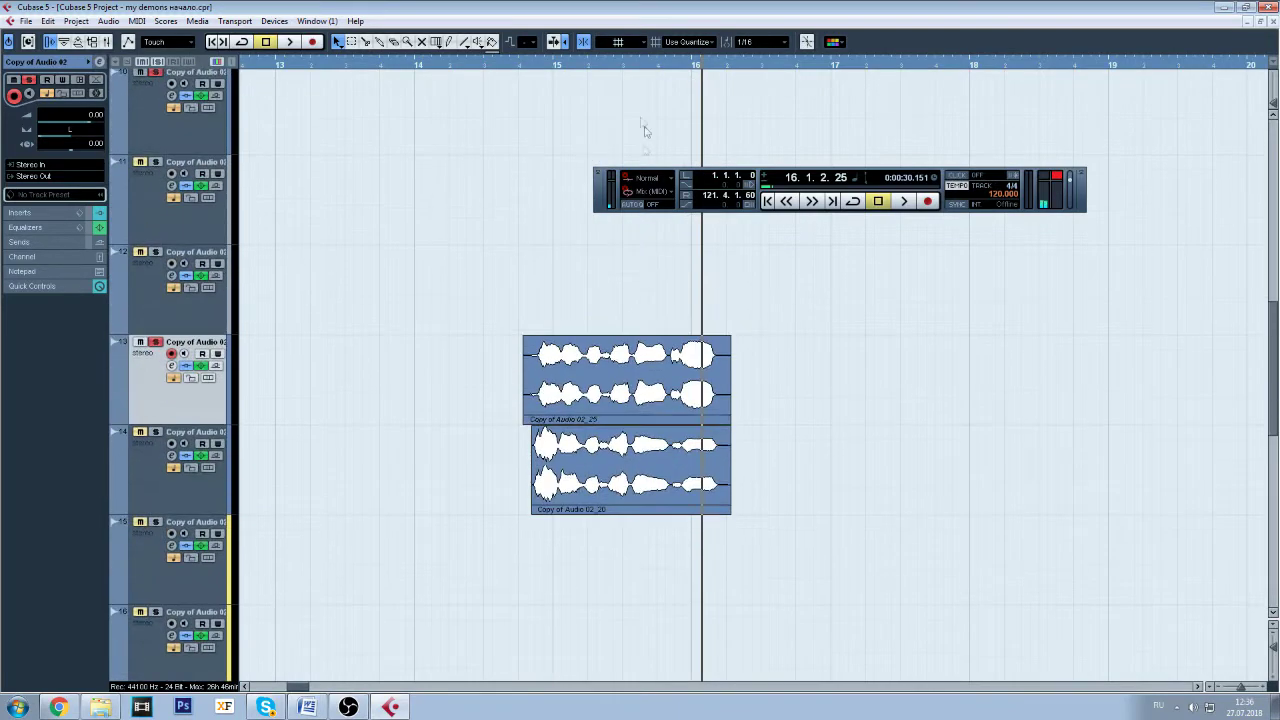
{"action": "left_click", "coordinate": [509, 66]}
{"action": "left_click", "coordinate": [903, 201]}
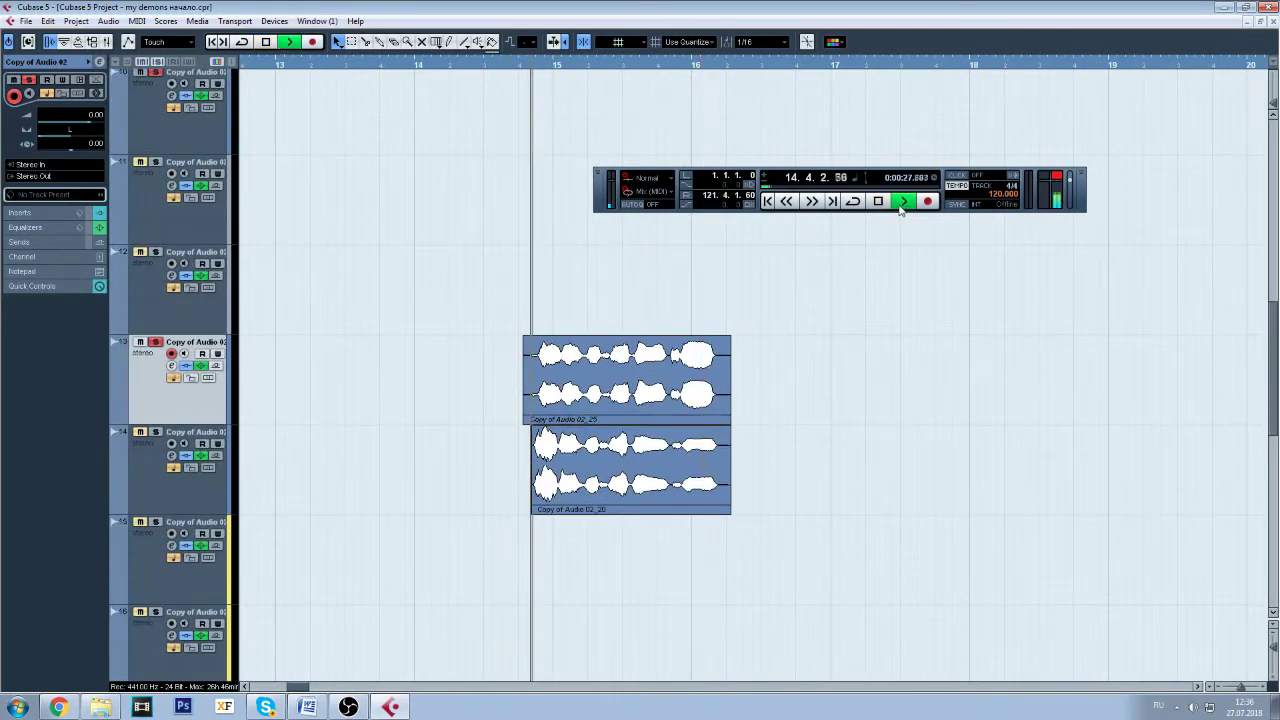
{"action": "left_click", "coordinate": [878, 201]}
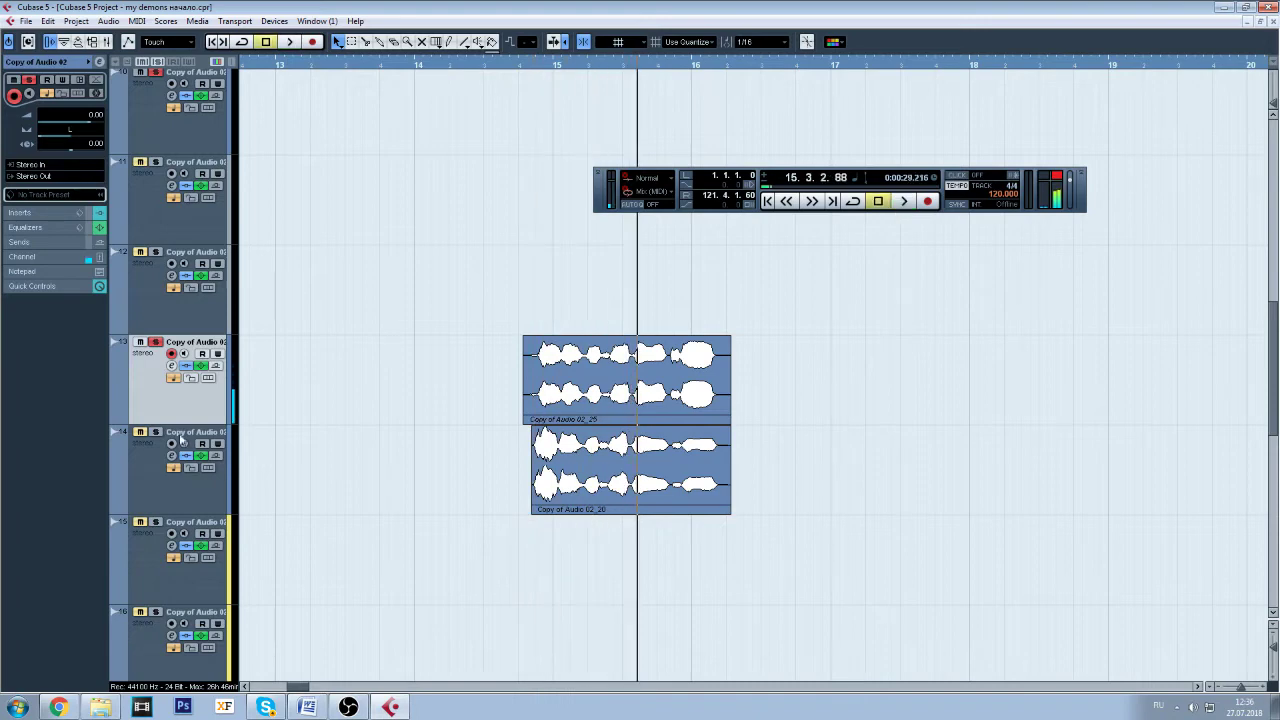
- Solo vocal tracks 14 and 21 again alongside tracks 13 and 20
{"action": "left_click_drag", "start_coordinate": [1270, 387], "coordinate": [1270, 417]}
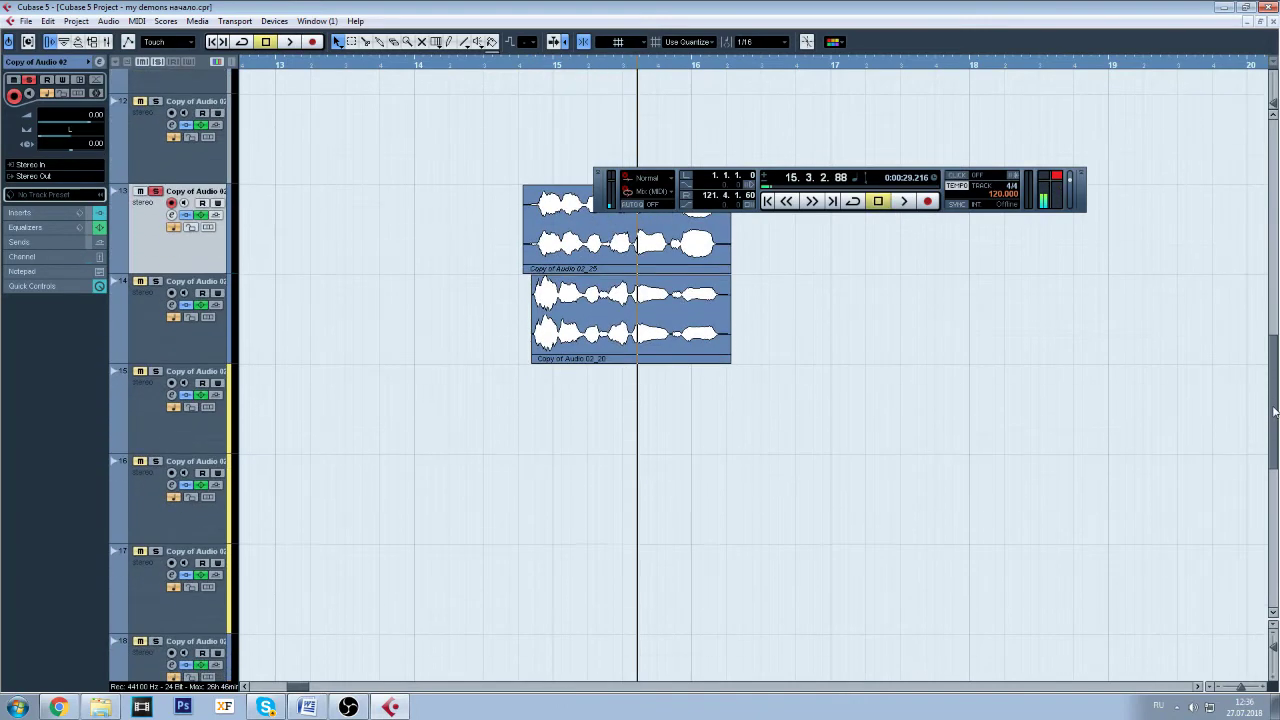
{"action": "left_click", "coordinate": [150, 318]}
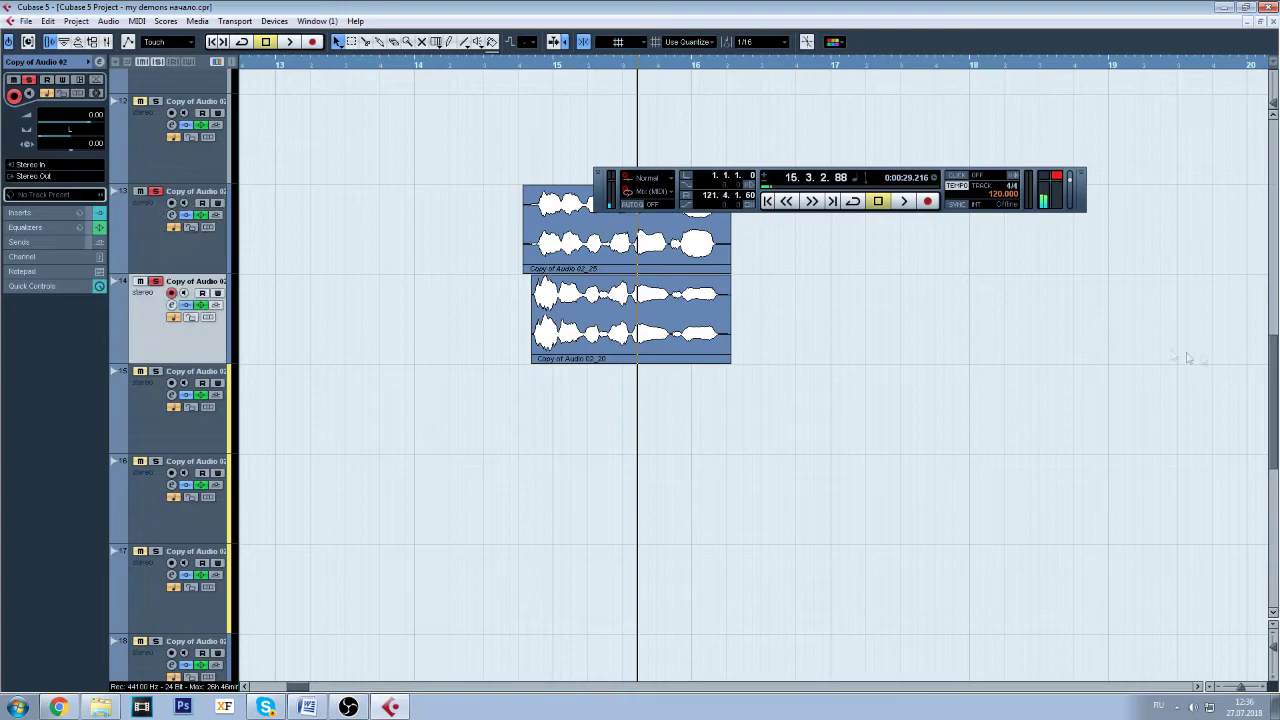
{"action": "left_click_drag", "start_coordinate": [1270, 375], "coordinate": [1270, 471]}
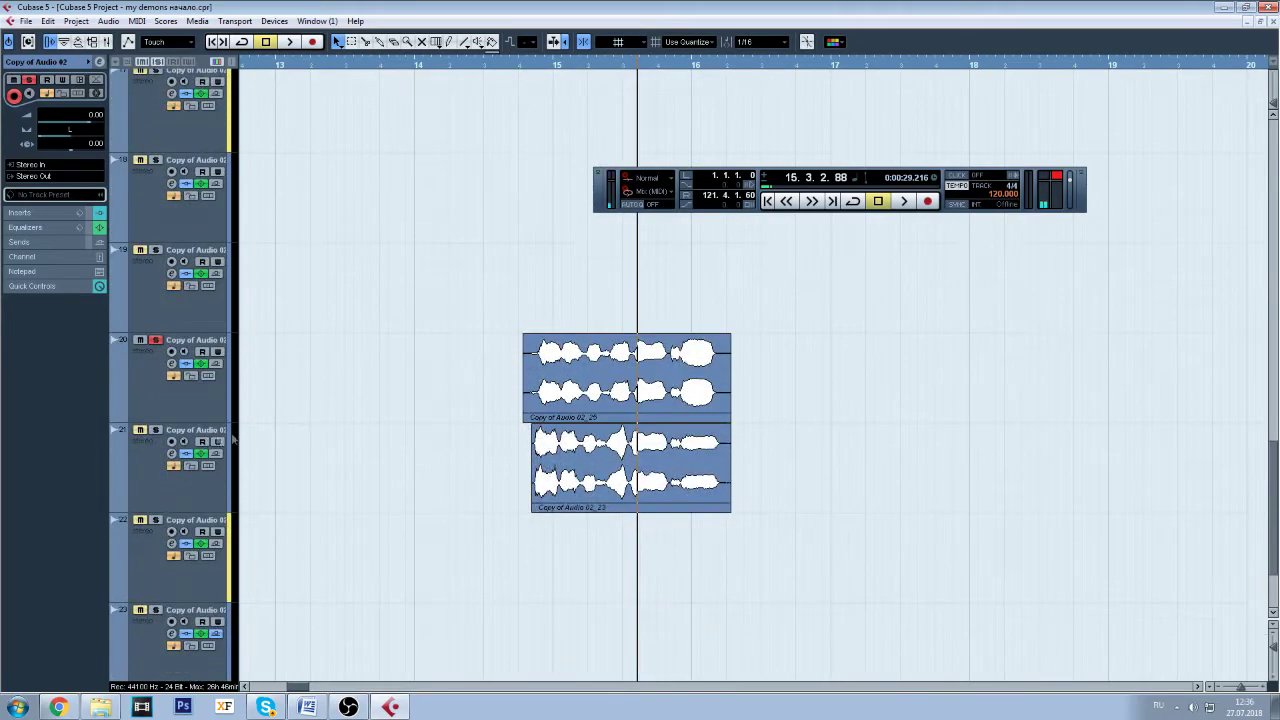
{"action": "left_click", "coordinate": [156, 429]}
- Place the playback position at 16.2.1, the start of the chorus clip on track 2
{"action": "scroll", "coordinate": [757, 140], "scroll_direction": "up", "scroll_amount": 15}
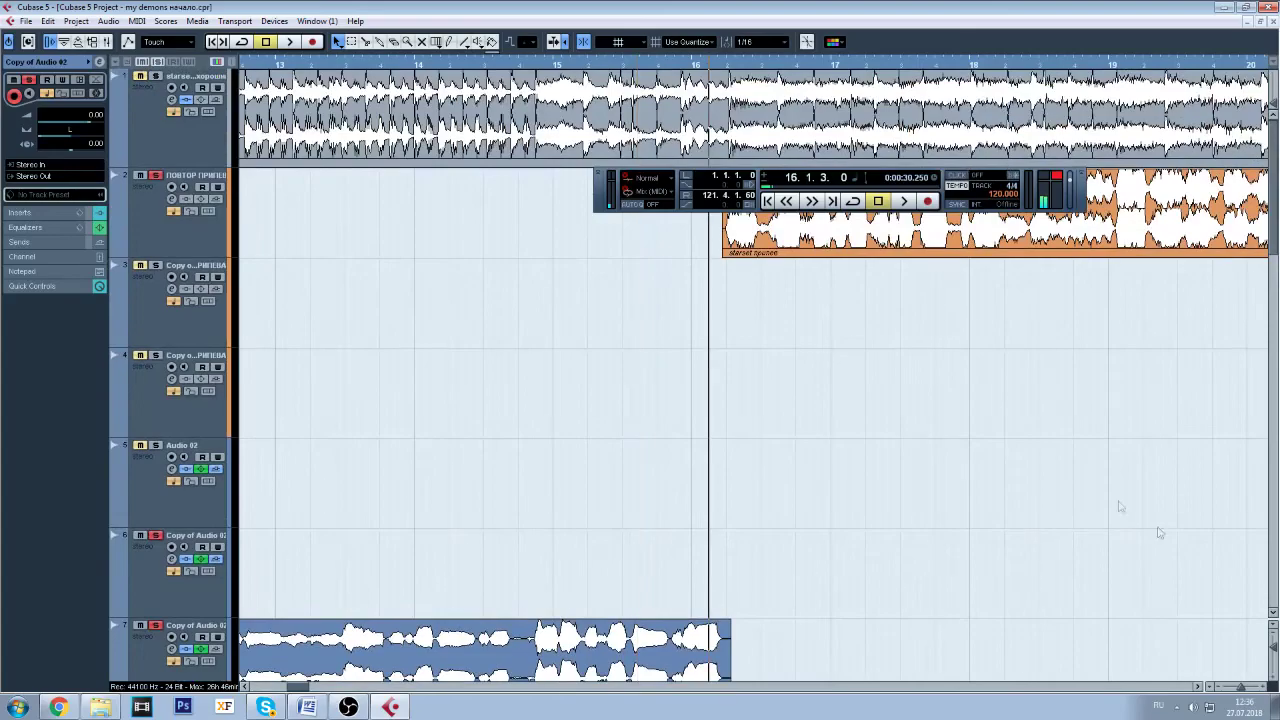
{"action": "mouse_move", "coordinate": [1243, 690]}
{"action": "left_mouse_down"}
{"action": "mouse_move", "coordinate": [1232, 690]}
{"action": "mouse_move", "coordinate": [1244, 691]}
{"action": "left_mouse_up"}
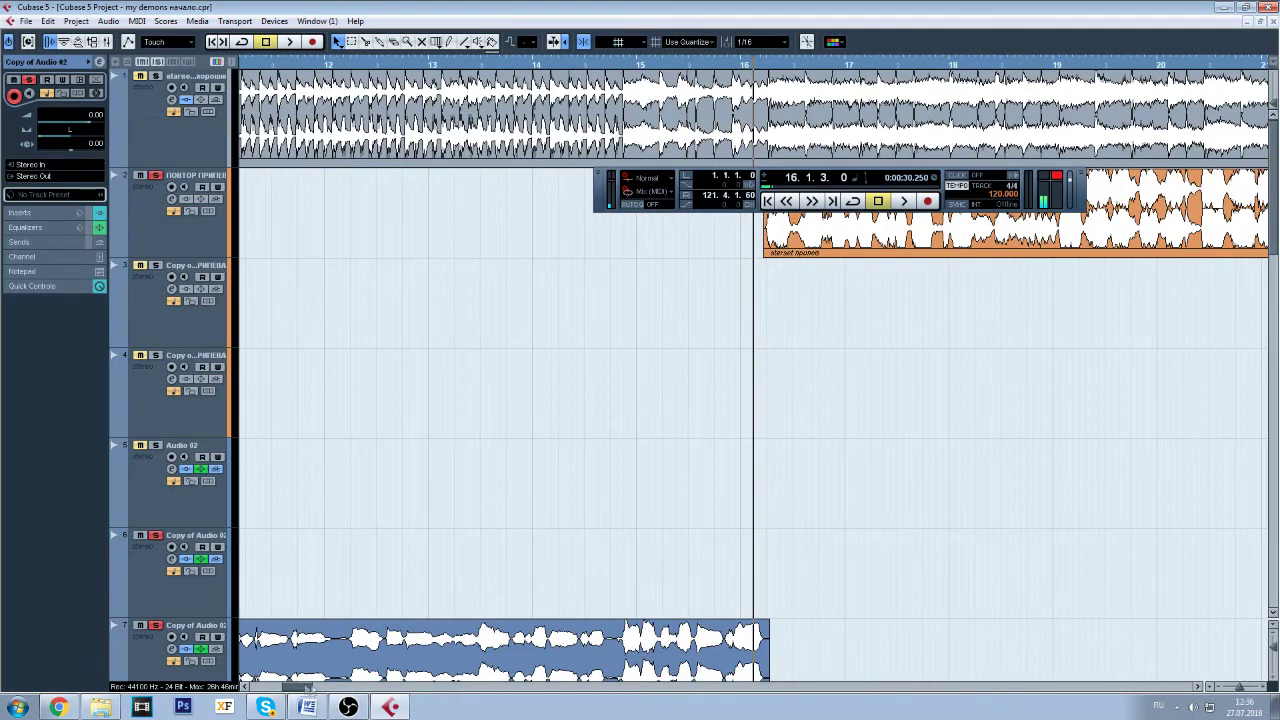
{"action": "left_click_drag", "start_coordinate": [290, 688], "coordinate": [311, 688]}
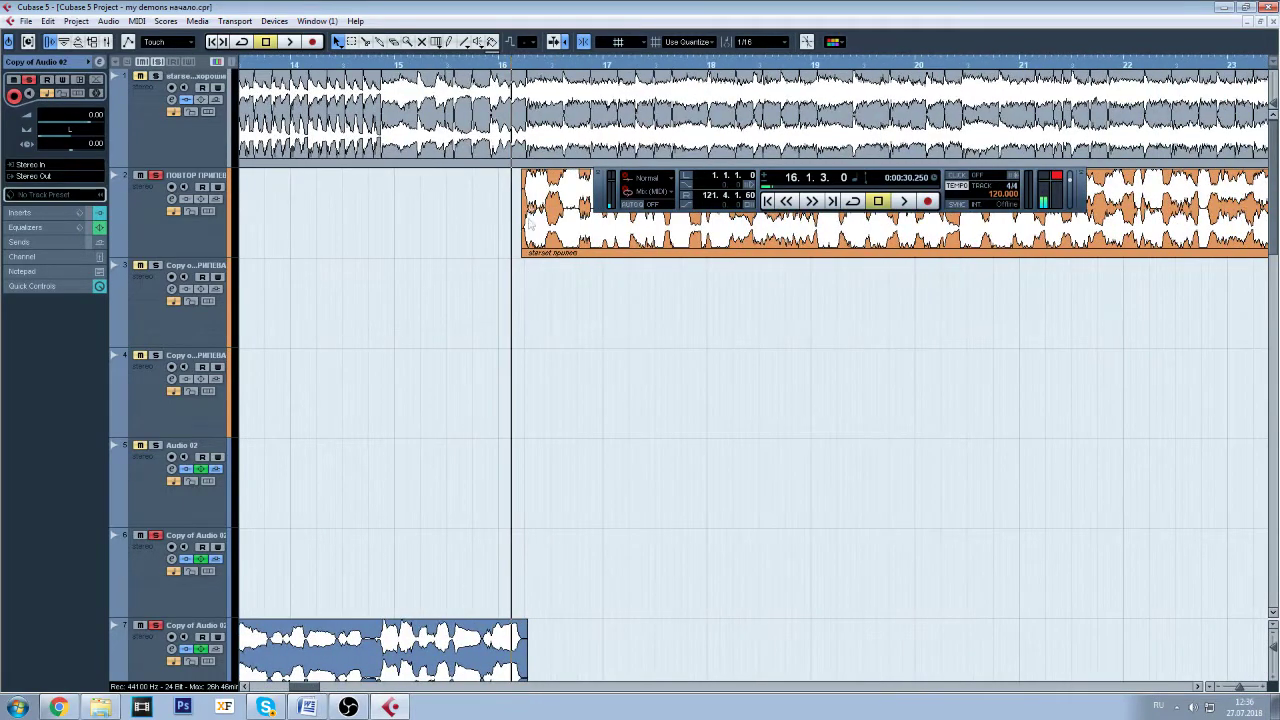
{"action": "left_click", "coordinate": [524, 67]}
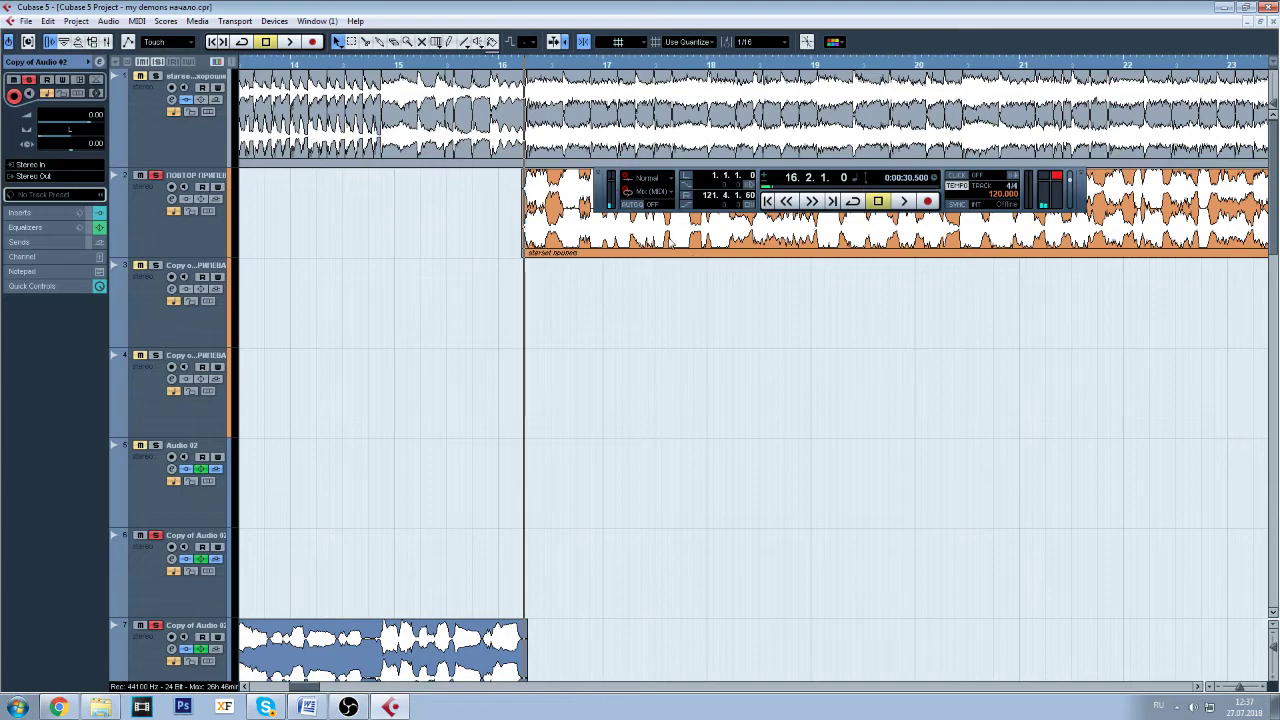
{"action": "left_click_drag", "start_coordinate": [1244, 687], "coordinate": [1246, 689]}
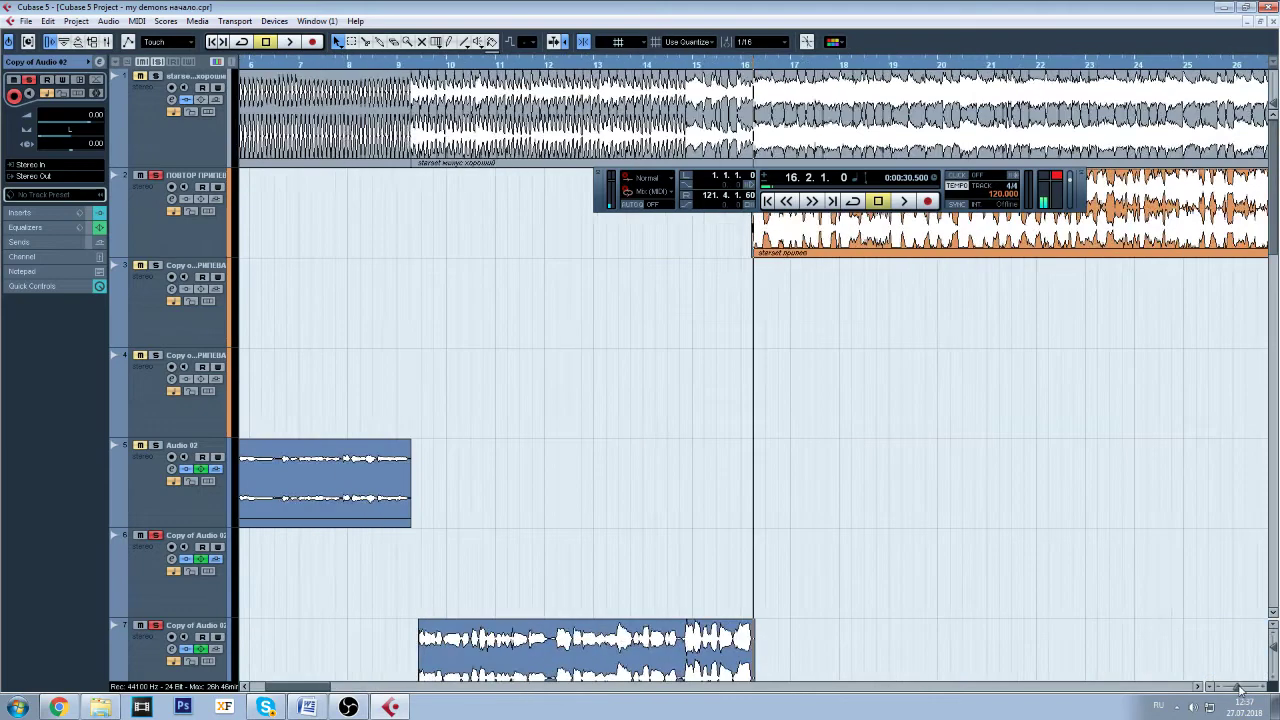
- Compare the channel settings of chorus track 2 with those of main vocal track 7, closing each settings window
{"action": "left_click", "coordinate": [172, 205]}
{"action": "left_click", "coordinate": [171, 199]}
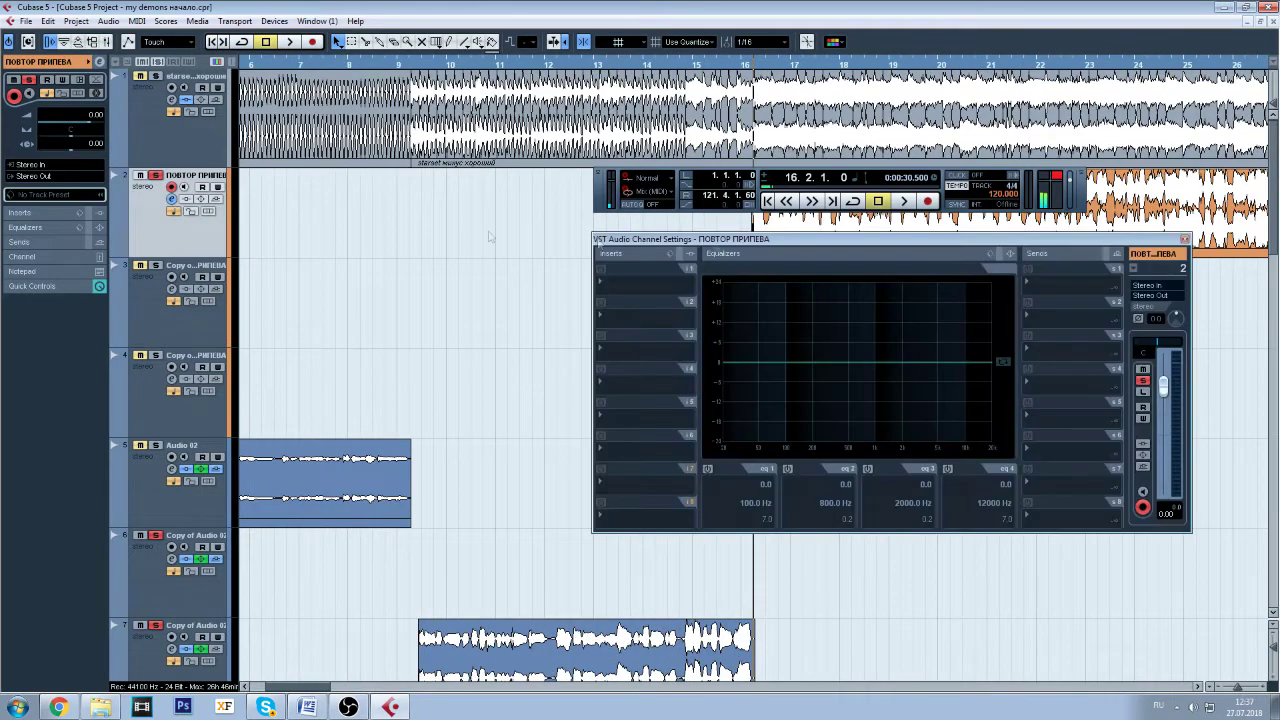
{"action": "left_click", "coordinate": [1184, 241]}
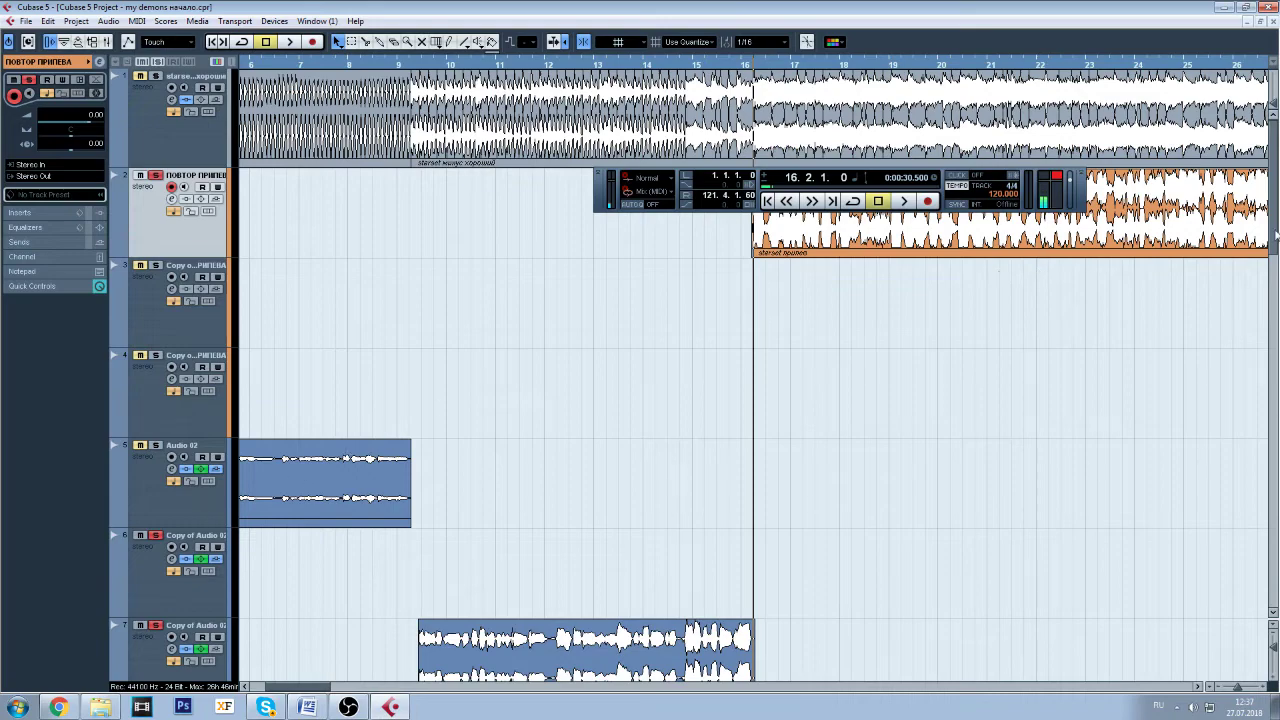
{"action": "scroll", "coordinate": [1275, 237], "scroll_direction": "down", "scroll_amount": 3}
{"action": "left_click", "coordinate": [171, 383]}
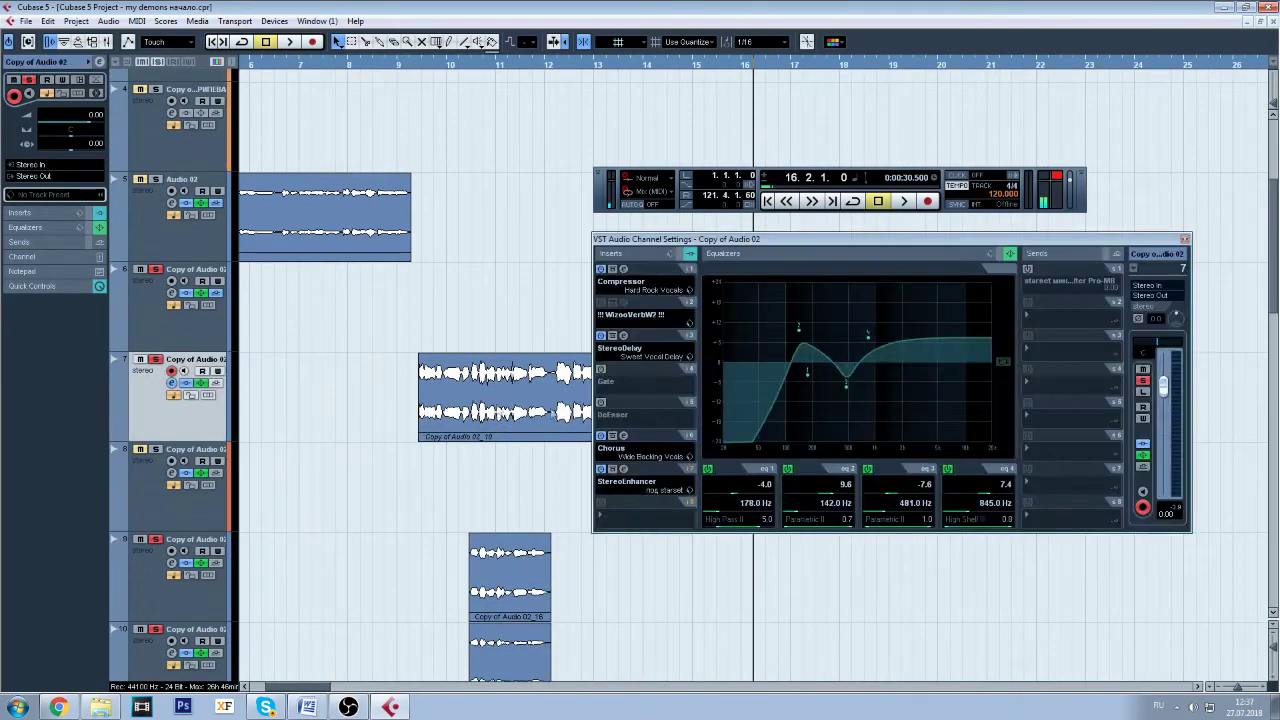
{"action": "left_click", "coordinate": [1184, 242]}
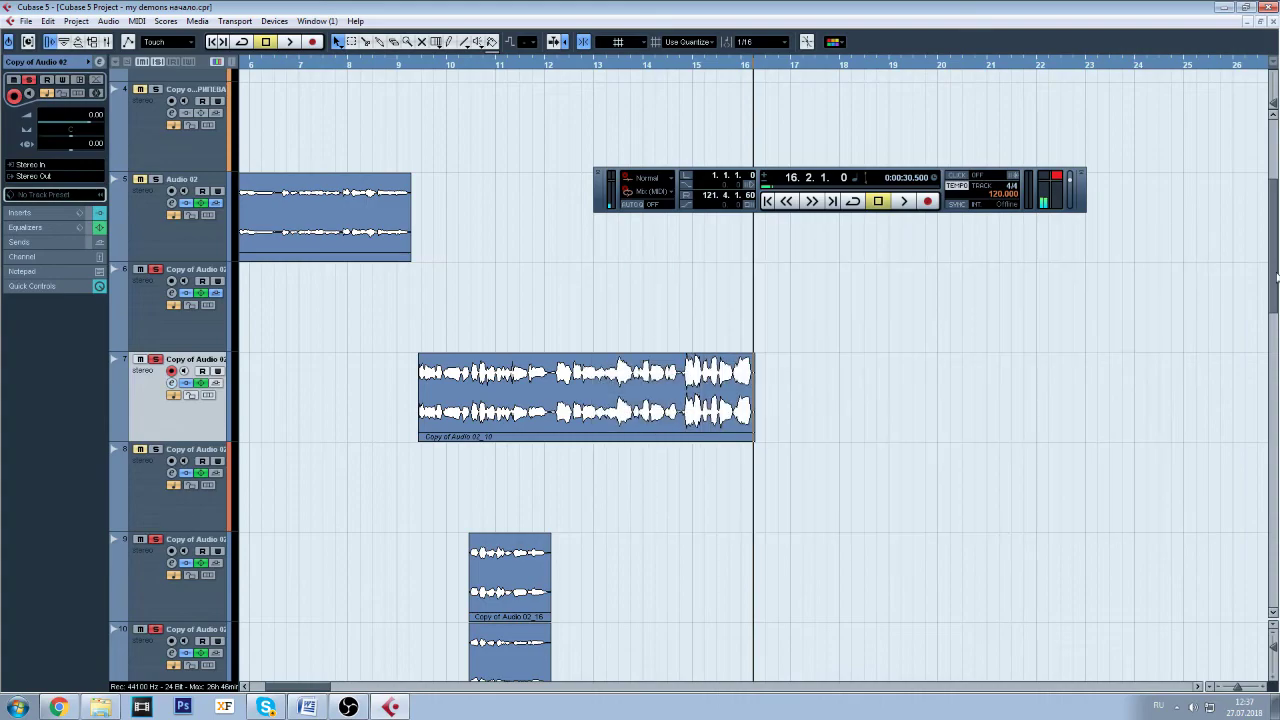
{"action": "scroll", "coordinate": [1276, 279], "scroll_direction": "up", "scroll_amount": 3}
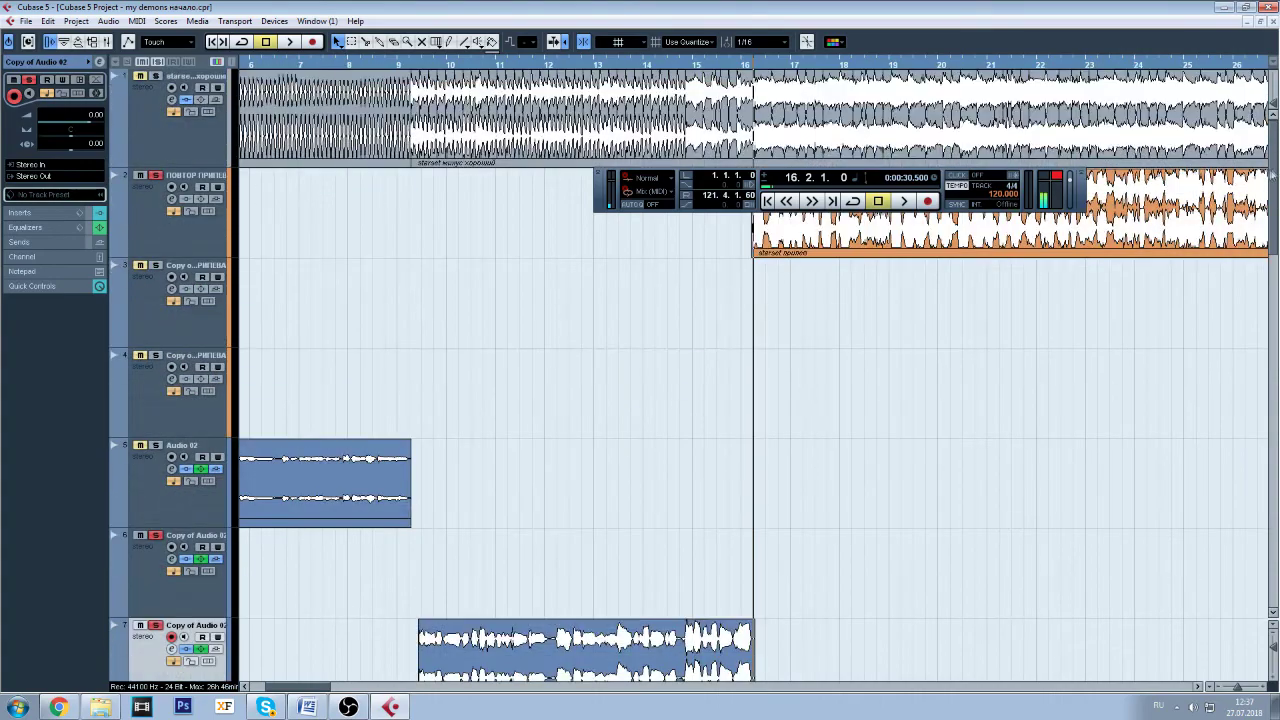
- Select chorus track 2 and place the playback position at 16.1.2, just before its clip
{"action": "left_click", "coordinate": [194, 248]}
{"action": "left_click_drag", "start_coordinate": [1276, 243], "coordinate": [1276, 273]}
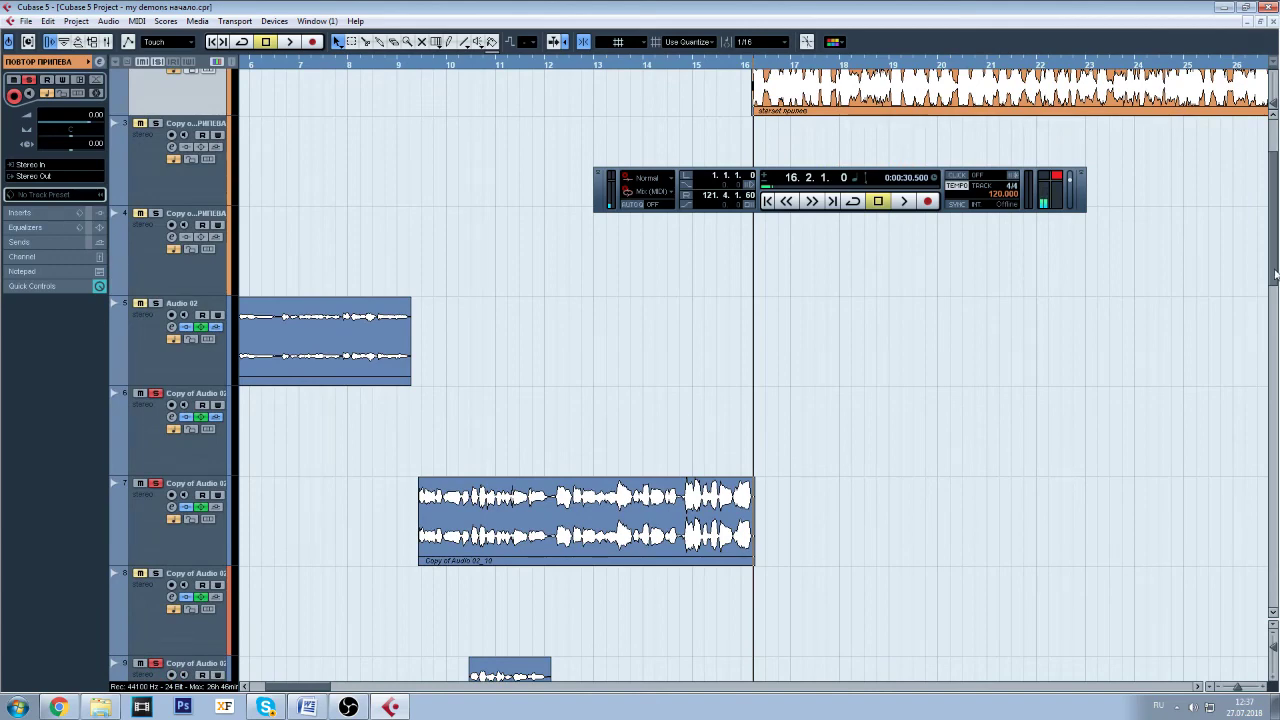
{"action": "left_click_drag", "start_coordinate": [1275, 274], "coordinate": [1275, 244]}
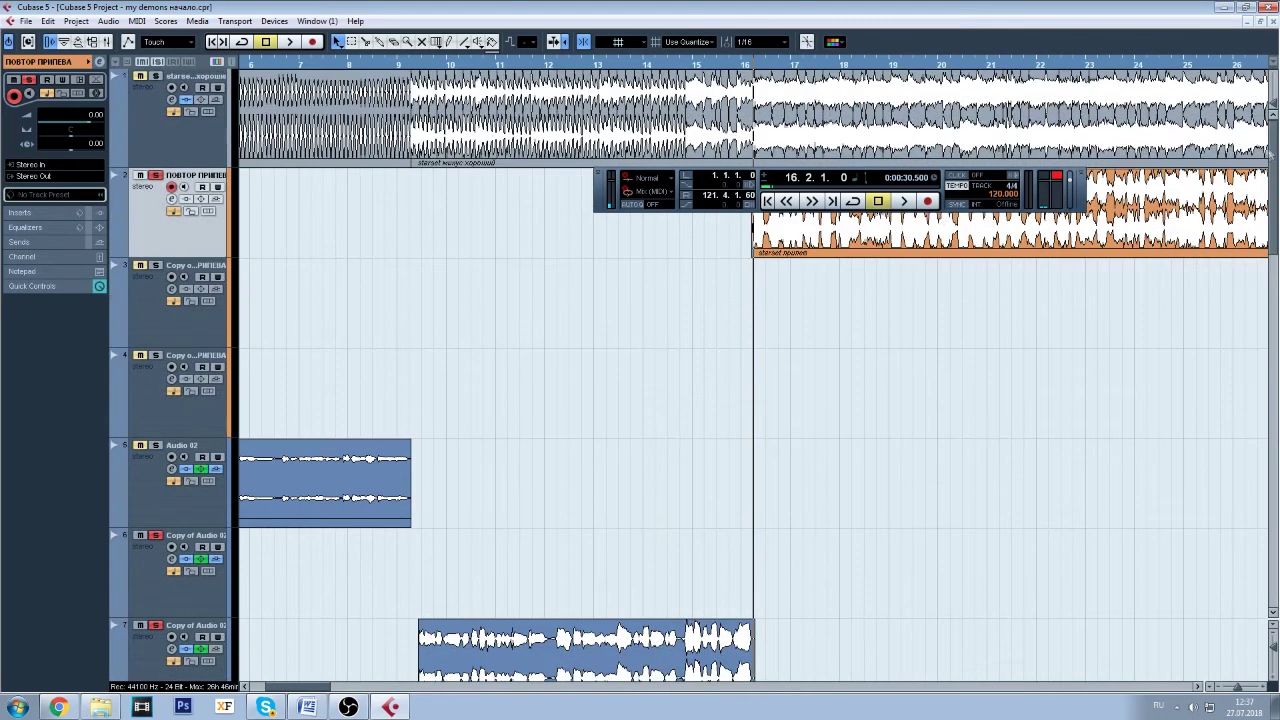
{"action": "left_click_drag", "start_coordinate": [322, 686], "coordinate": [352, 686]}
{"action": "left_click", "coordinate": [377, 66]}
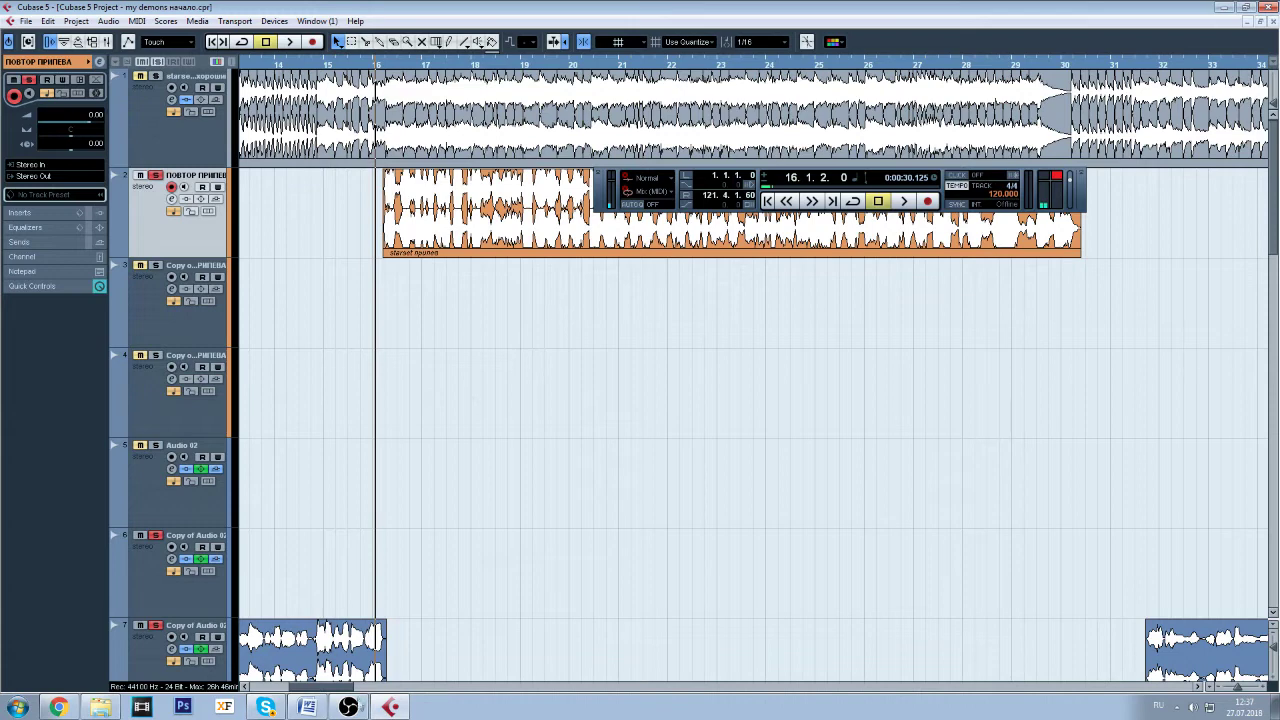
- Switch to OBS to check the running recording, and minimize its window again
{"action": "left_click", "coordinate": [348, 707]}
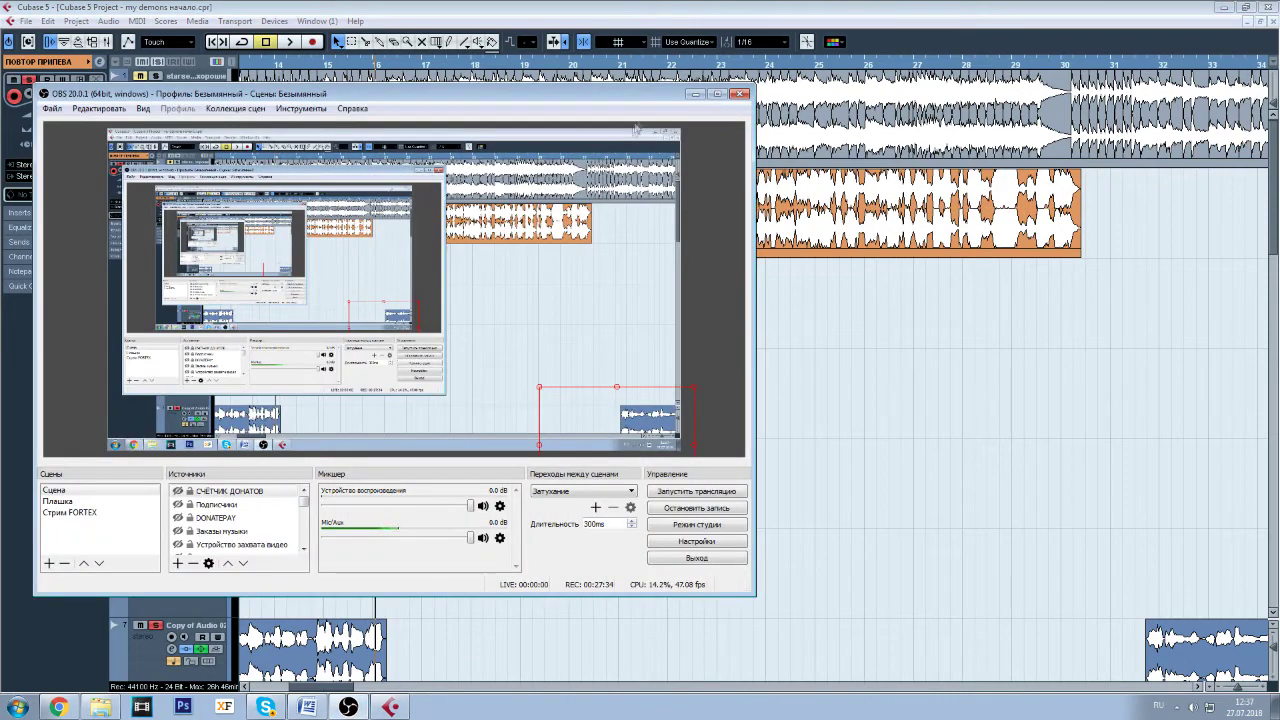
{"action": "left_click", "coordinate": [695, 94]}
- Play the chorus clip on track 2 to its end, with the Transport window moved clear of the clip
{"action": "left_click", "coordinate": [904, 201]}
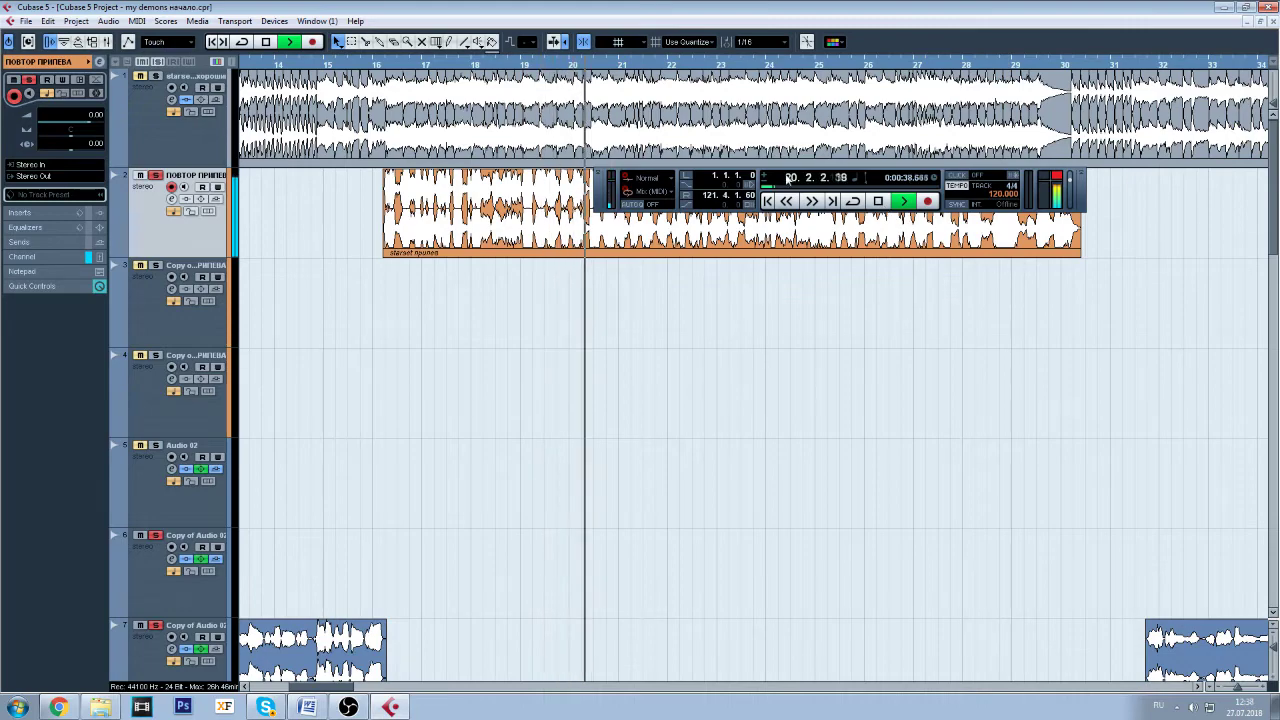
{"action": "left_click_drag", "start_coordinate": [786, 179], "coordinate": [768, 307]}
{"action": "left_click_drag", "start_coordinate": [333, 688], "coordinate": [362, 690]}
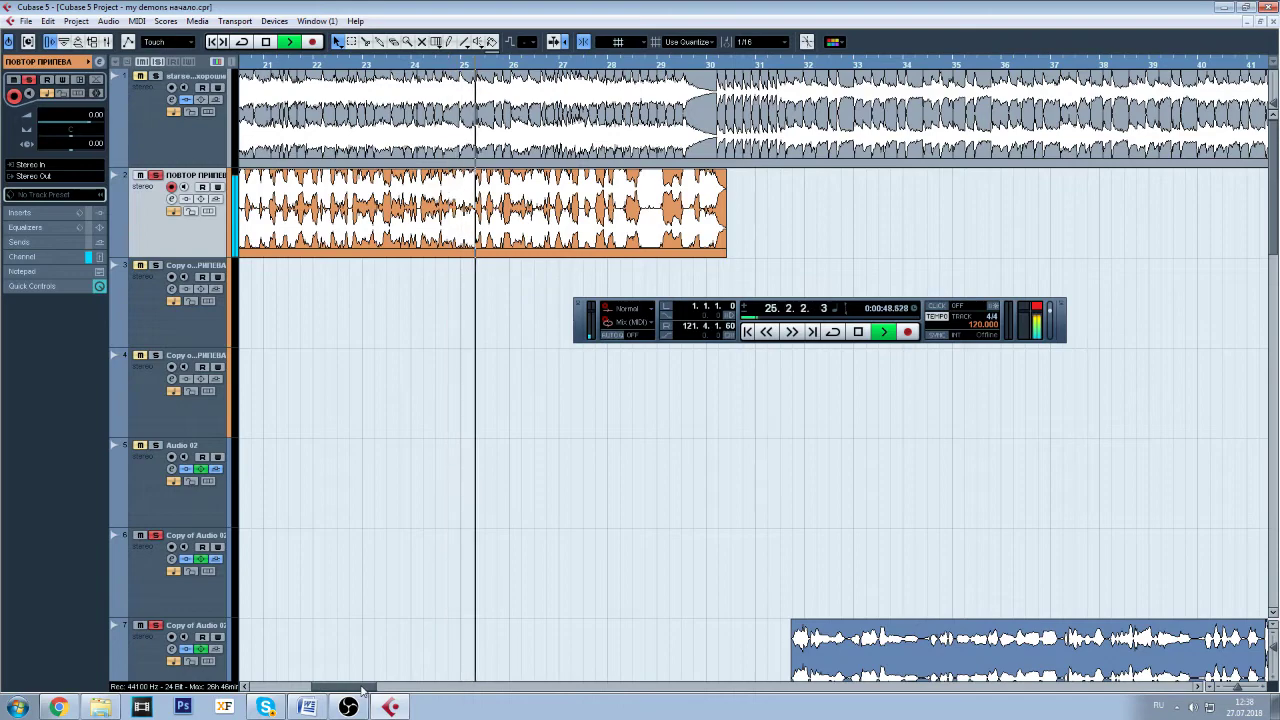
{"action": "left_click_drag", "start_coordinate": [362, 688], "coordinate": [372, 690]}
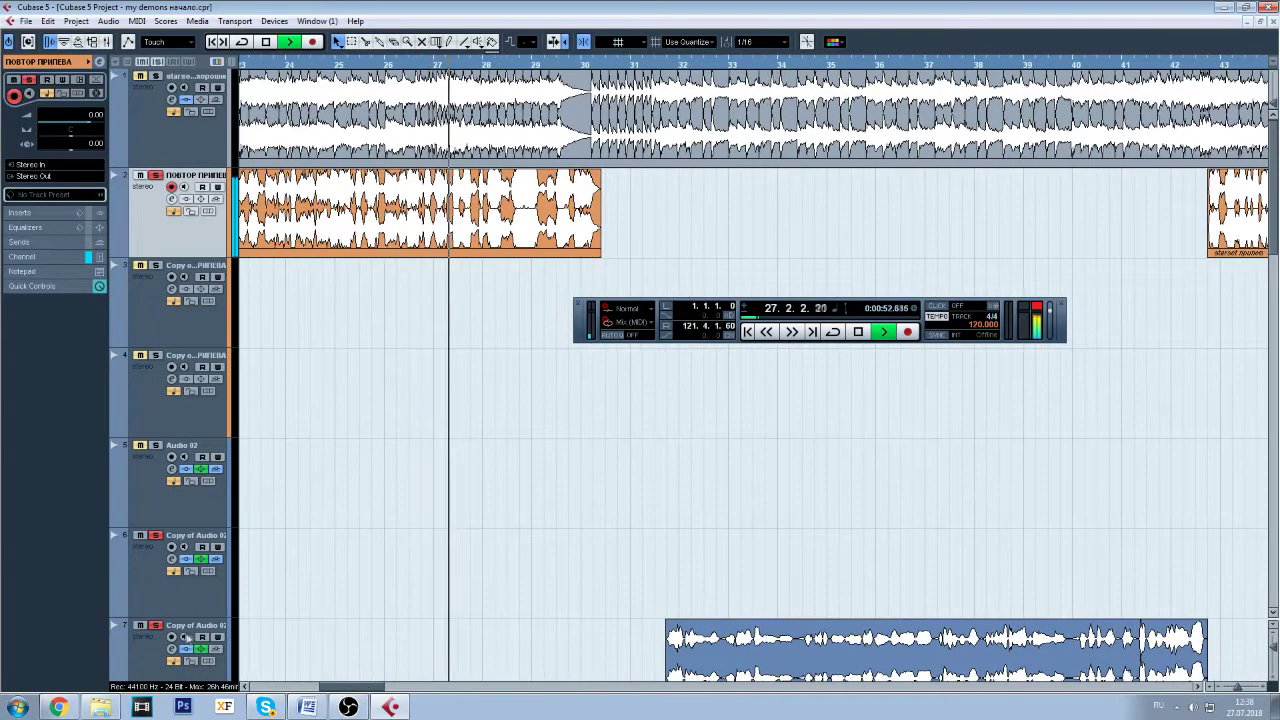
{"action": "left_click", "coordinate": [858, 334]}
- Select vocal track 7 and place the playback position at 31.3.3, just before its next clip after the chorus
{"action": "left_click_drag", "start_coordinate": [372, 690], "coordinate": [333, 690]}
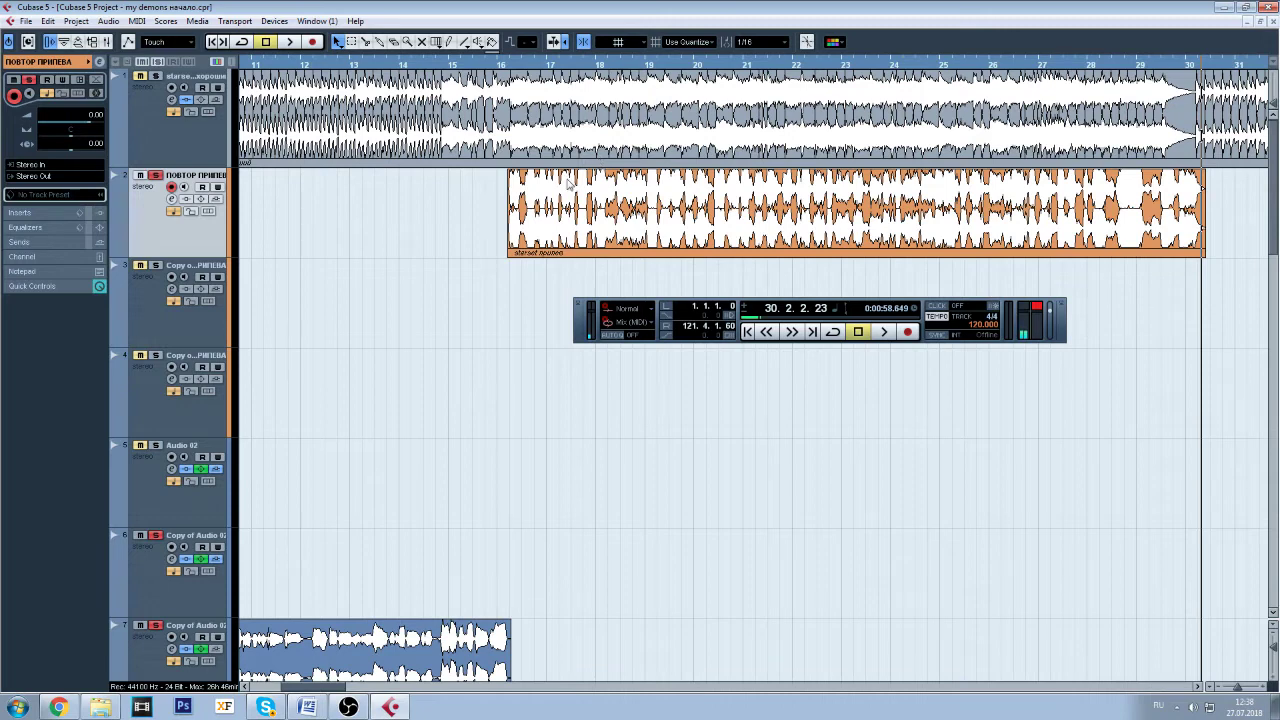
{"action": "left_click", "coordinate": [507, 64]}
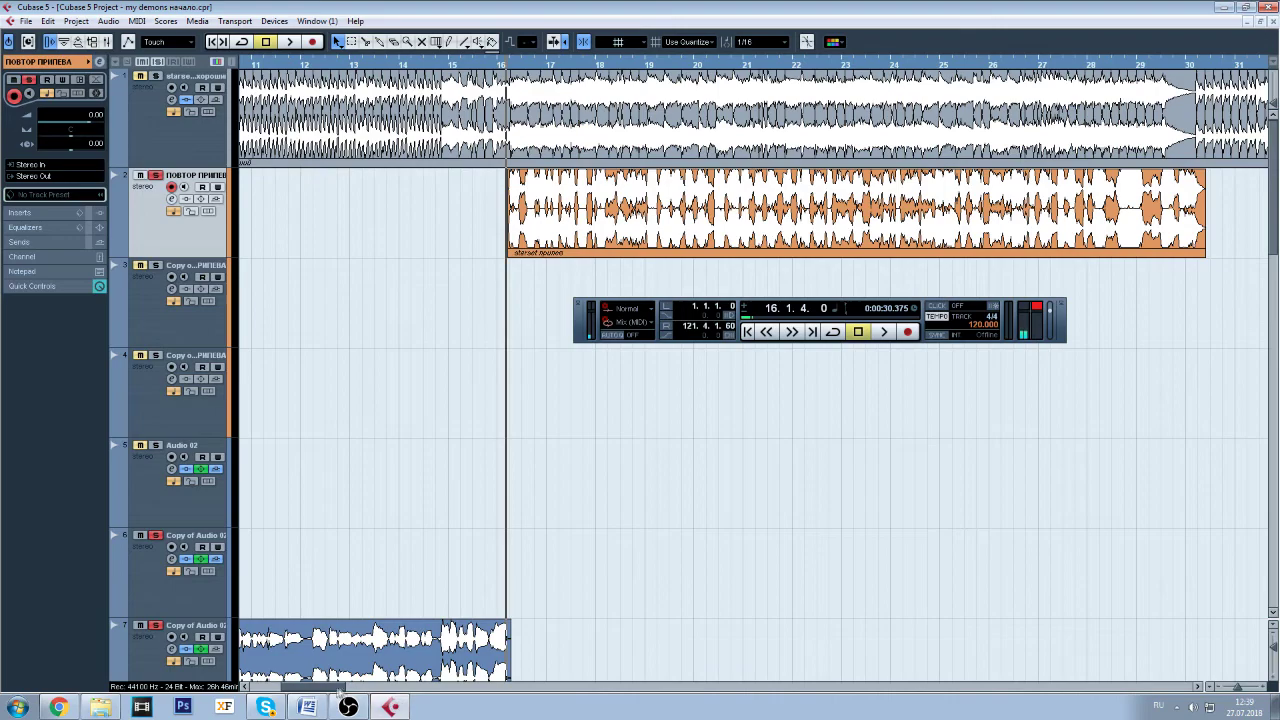
{"action": "scroll", "coordinate": [328, 692], "scroll_direction": "right", "scroll_amount": 1}
{"action": "scroll", "coordinate": [330, 692], "scroll_direction": "right", "scroll_amount": 3}
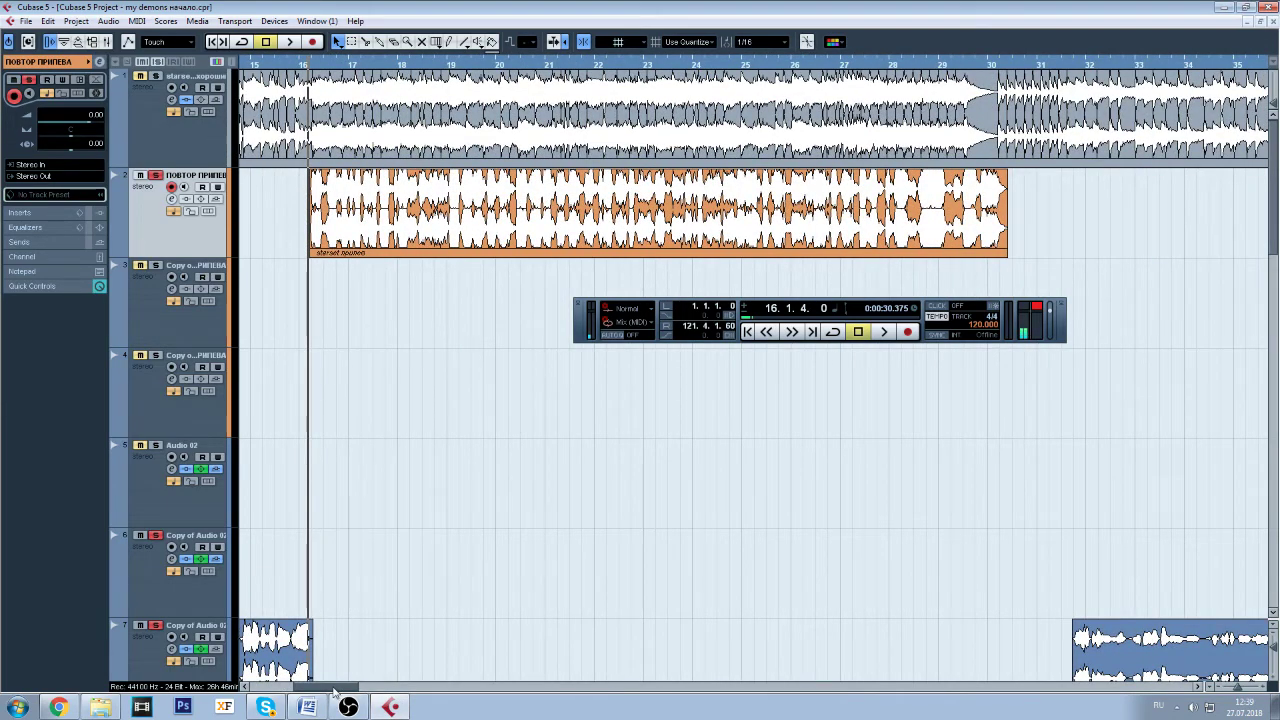
{"action": "scroll", "coordinate": [333, 690], "scroll_direction": "right", "scroll_amount": 11}
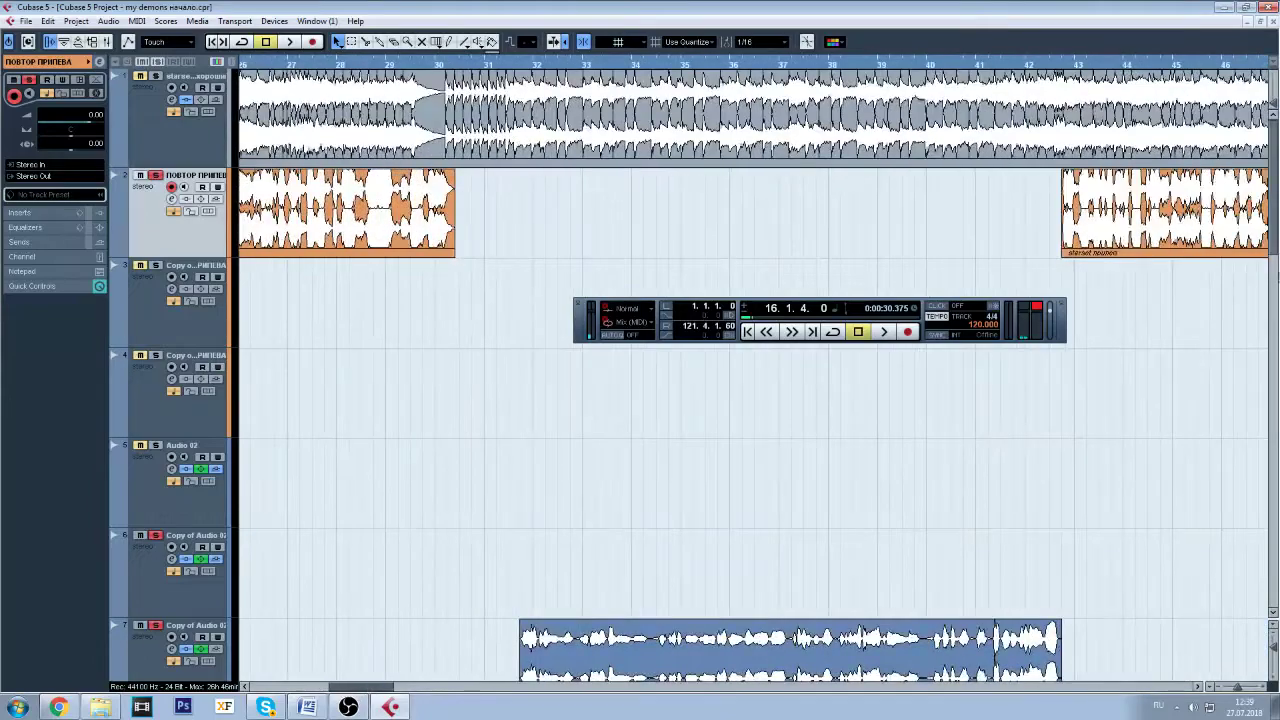
{"action": "scroll", "coordinate": [750, 400], "scroll_direction": "down", "scroll_amount": 1}
{"action": "scroll", "coordinate": [477, 379], "scroll_direction": "down", "scroll_amount": 2}
{"action": "left_click", "coordinate": [283, 431]}
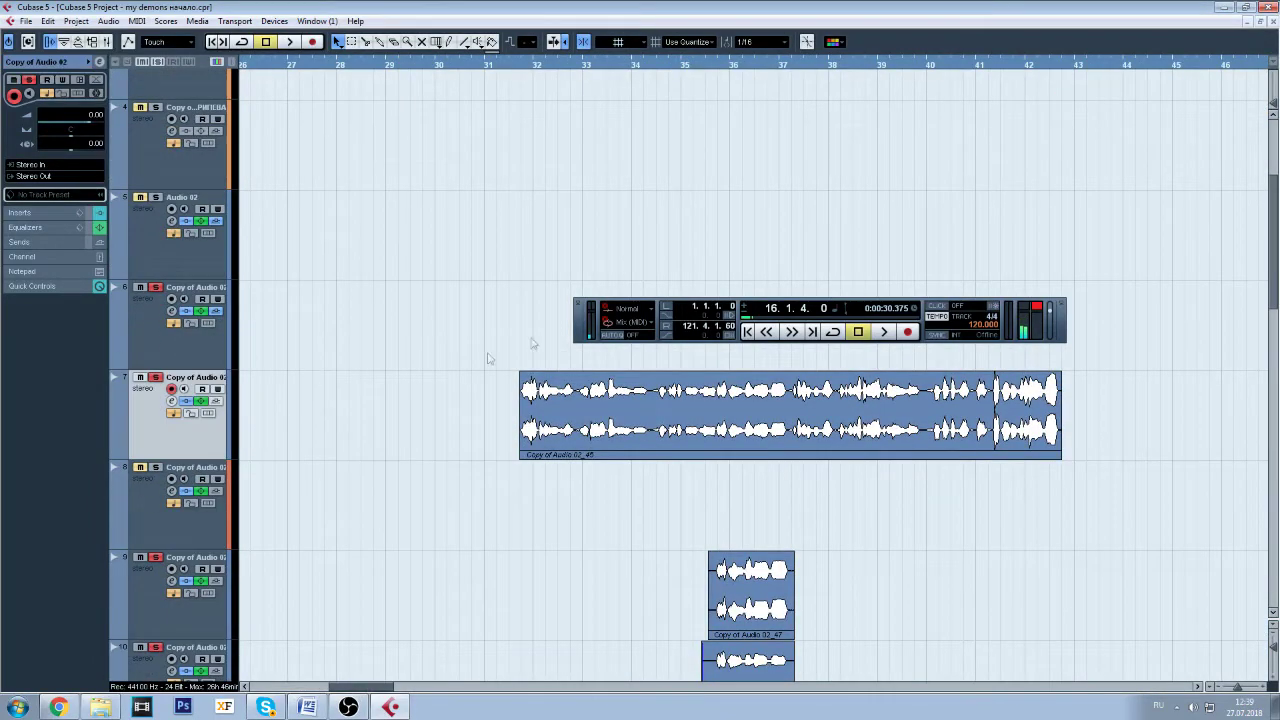
{"action": "left_click", "coordinate": [516, 66]}
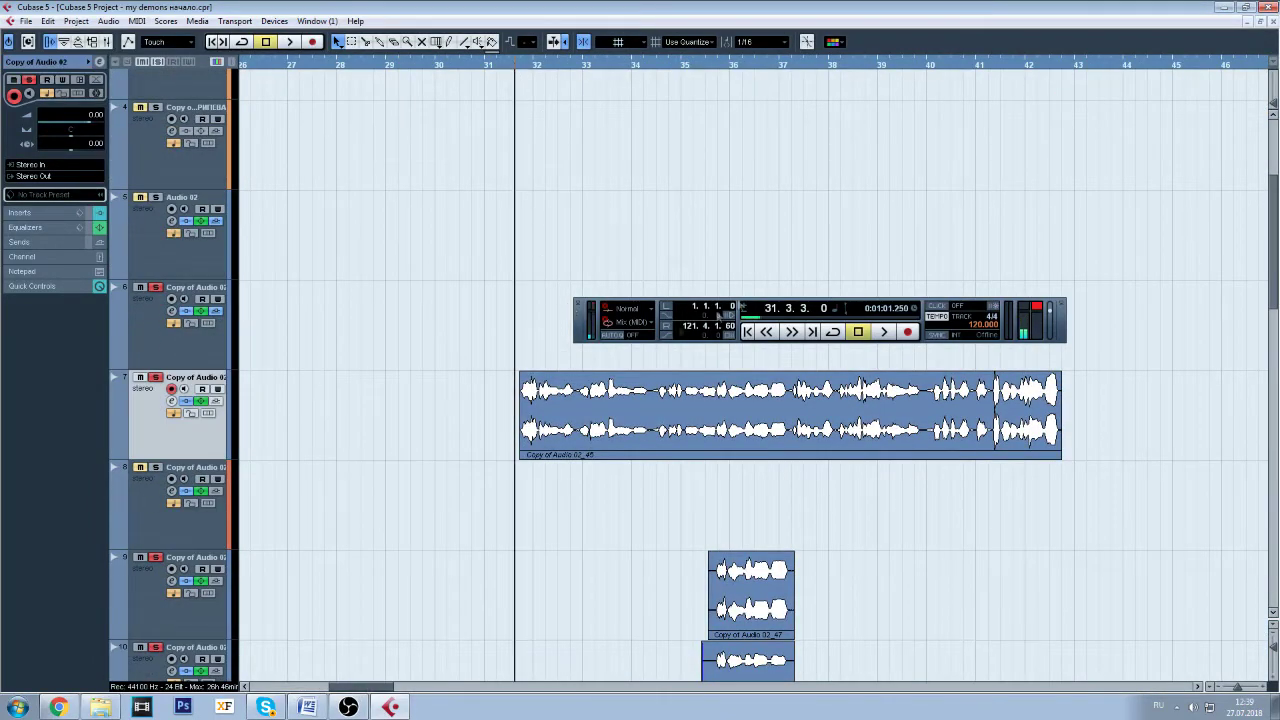
- Examine the insert chain in track 7's channel settings and the backing vocal clips on the tracks below it
{"action": "left_click", "coordinate": [174, 414]}
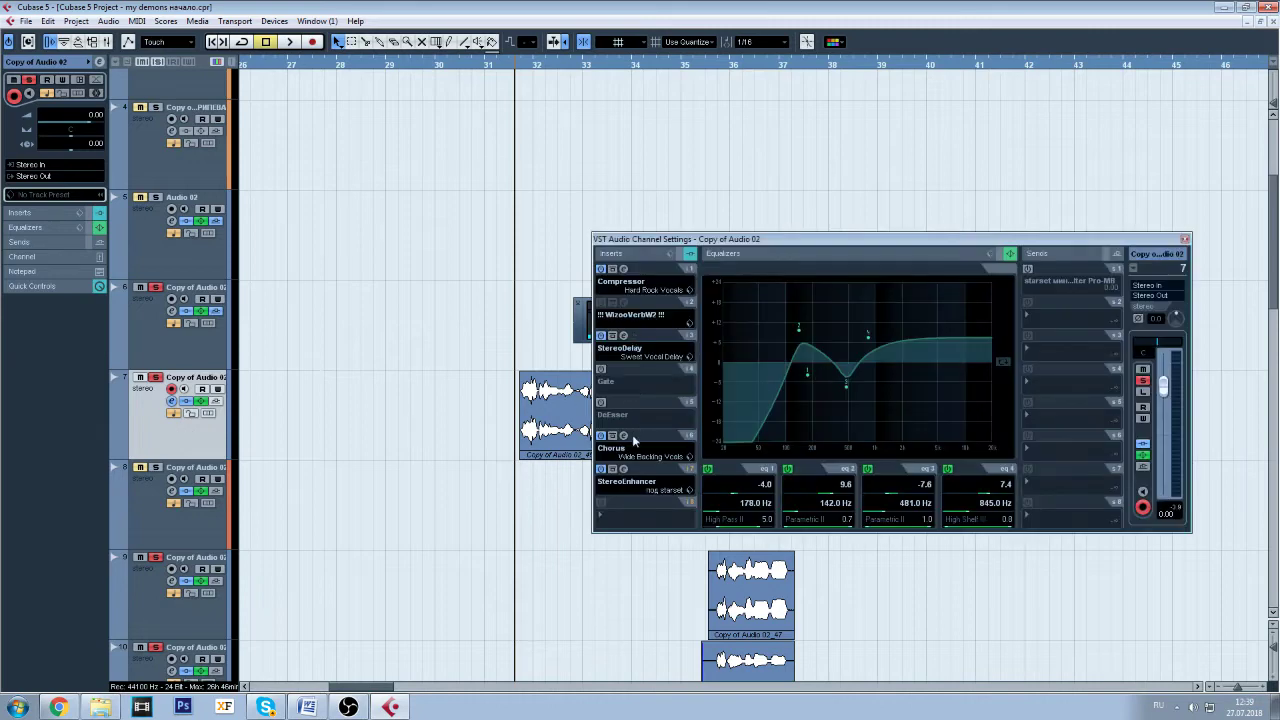
{"action": "left_click", "coordinate": [1186, 241]}
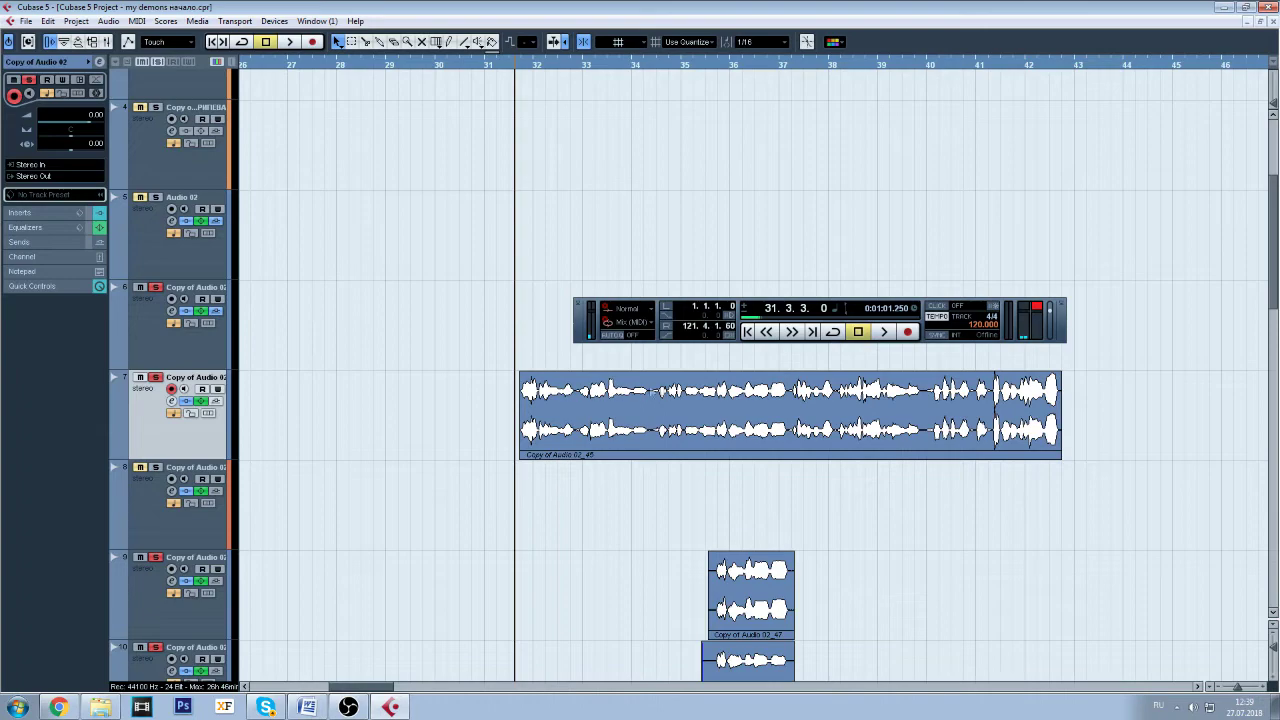
{"action": "mouse_move", "coordinate": [398, 690]}
{"action": "left_mouse_down"}
{"action": "mouse_move", "coordinate": [412, 688]}
{"action": "mouse_move", "coordinate": [378, 680]}
{"action": "left_mouse_up"}
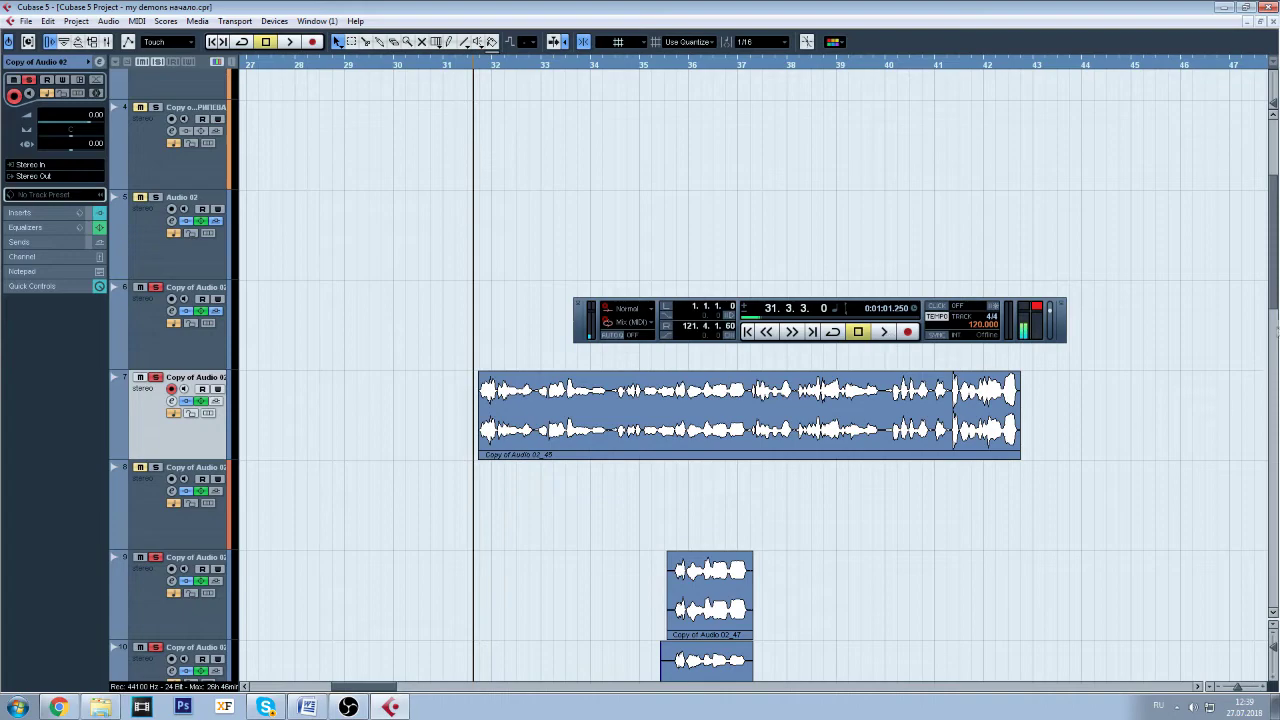
{"action": "scroll", "coordinate": [1275, 298], "scroll_direction": "down", "scroll_amount": 3}
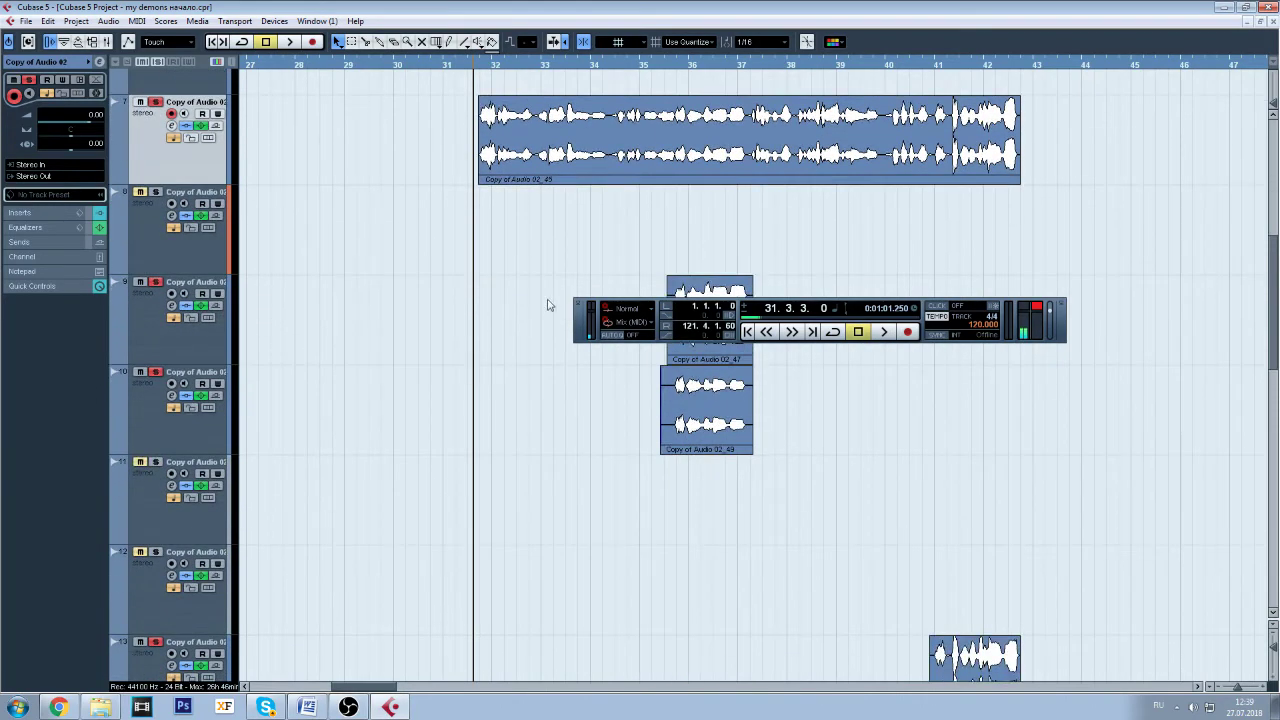
{"action": "scroll", "coordinate": [1262, 325], "scroll_direction": "down", "scroll_amount": 5}
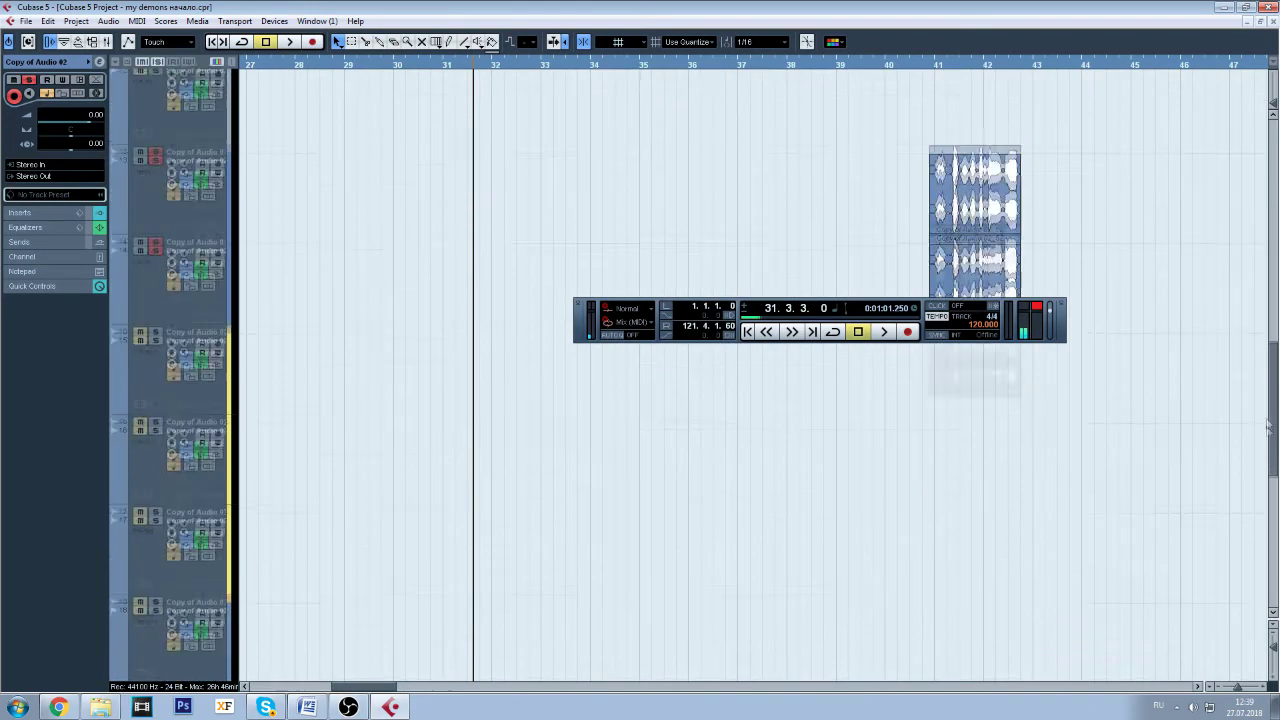
{"action": "scroll", "coordinate": [1265, 267], "scroll_direction": "up", "scroll_amount": 8}
{"action": "scroll", "coordinate": [1265, 267], "scroll_direction": "up", "scroll_amount": 1}
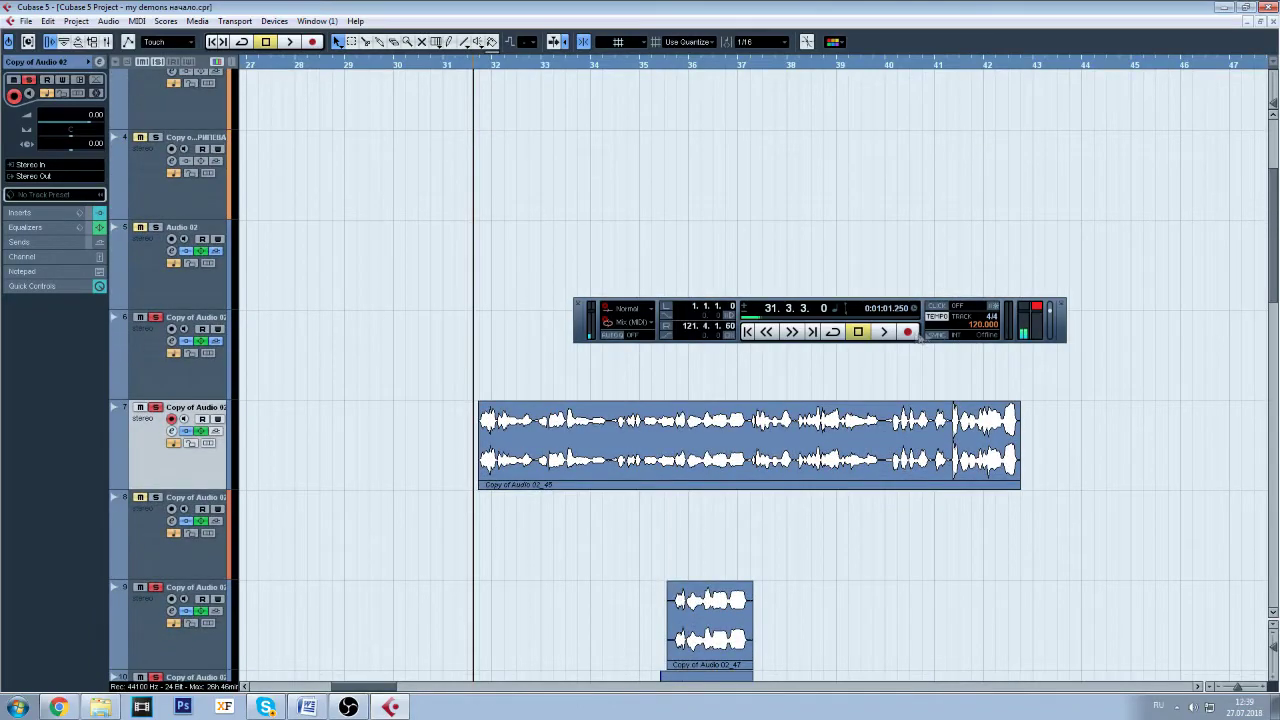
- Play the verse on track 7 from 31.3.3 until the backing clips on tracks 9 and 10 have sounded
{"action": "left_click", "coordinate": [886, 334]}
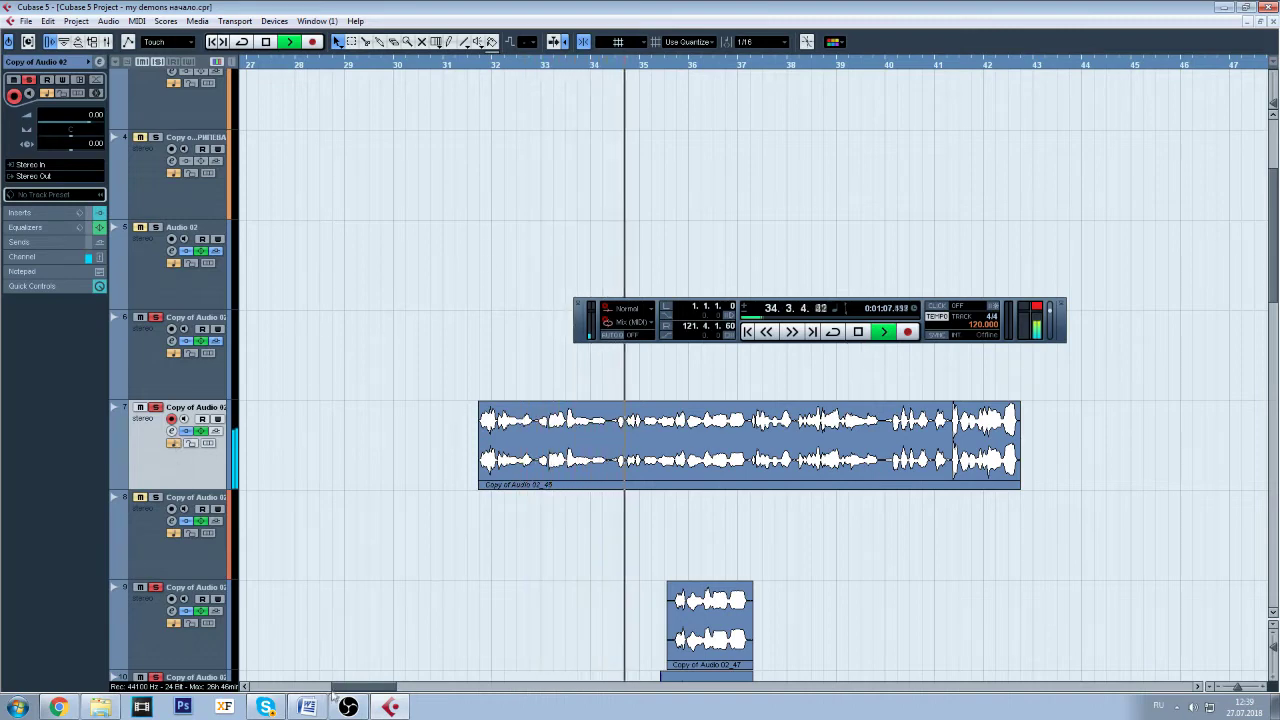
{"action": "left_click_drag", "start_coordinate": [366, 687], "coordinate": [378, 690]}
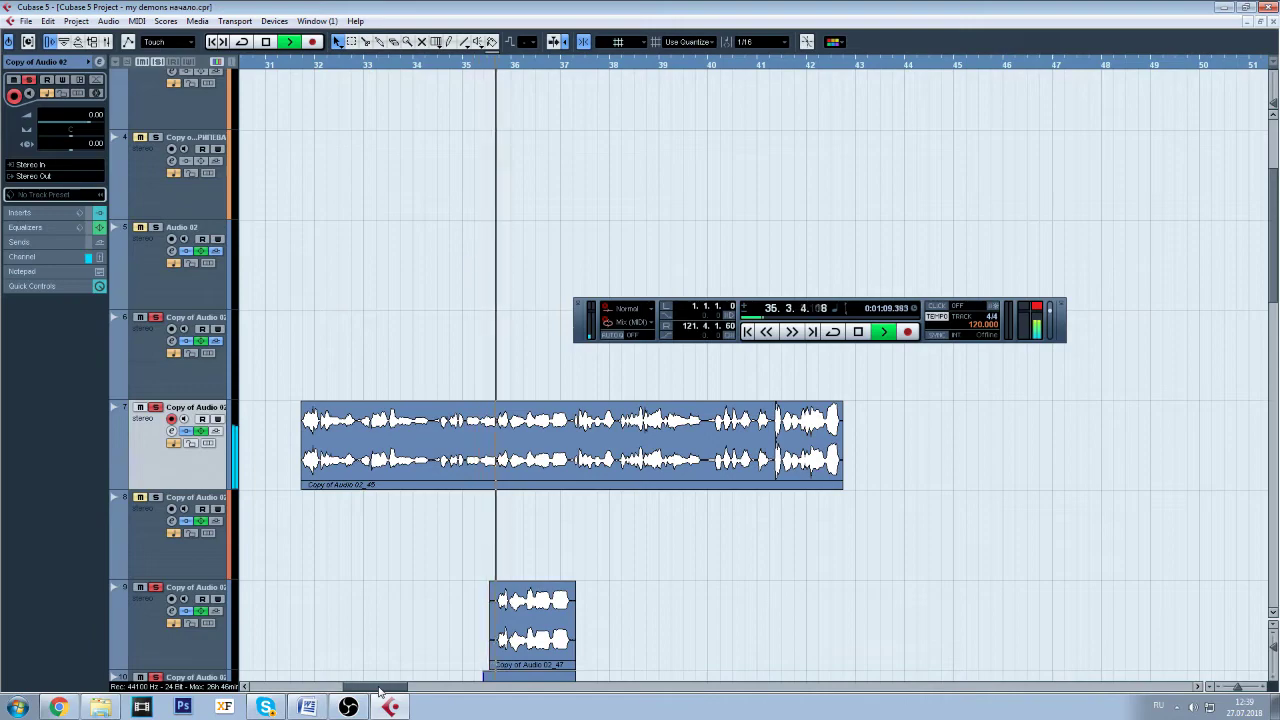
{"action": "left_click", "coordinate": [859, 334]}
- Bring the lower vocal tracks into view and select backing tracks 9 and 10 in turn
{"action": "scroll", "coordinate": [440, 428], "scroll_direction": "down", "scroll_amount": 3}
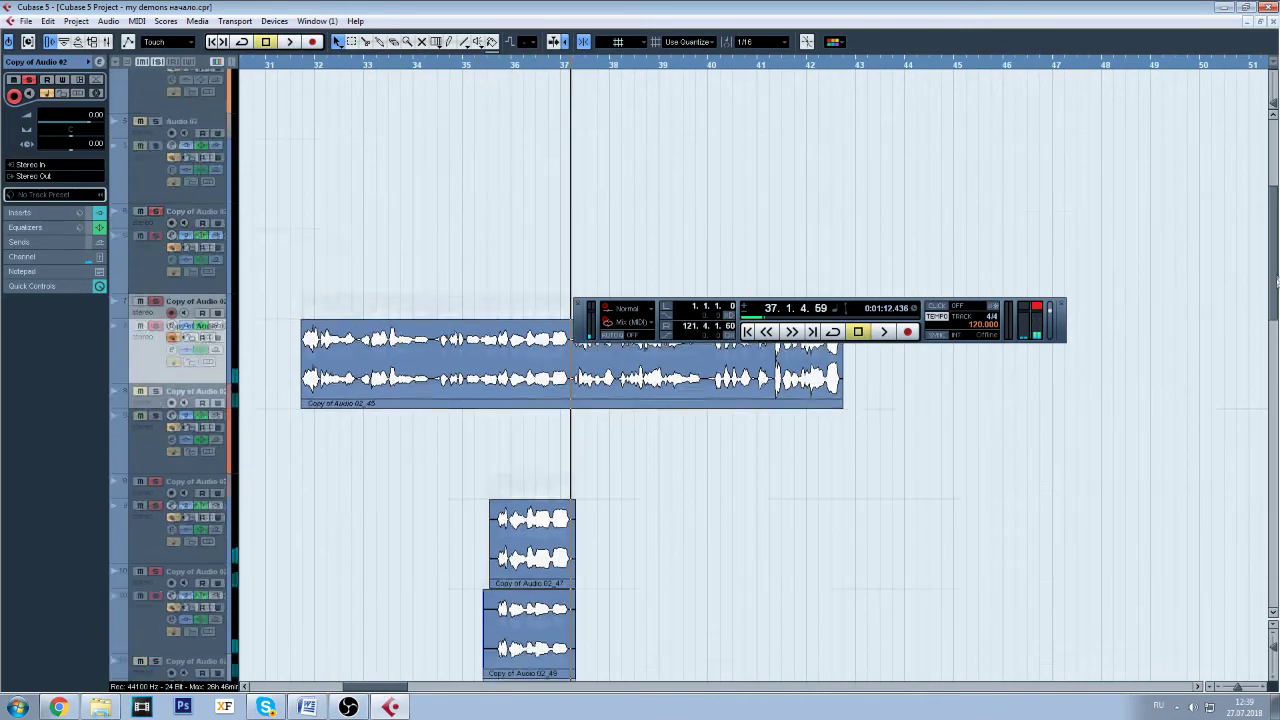
{"action": "left_click", "coordinate": [174, 428]}
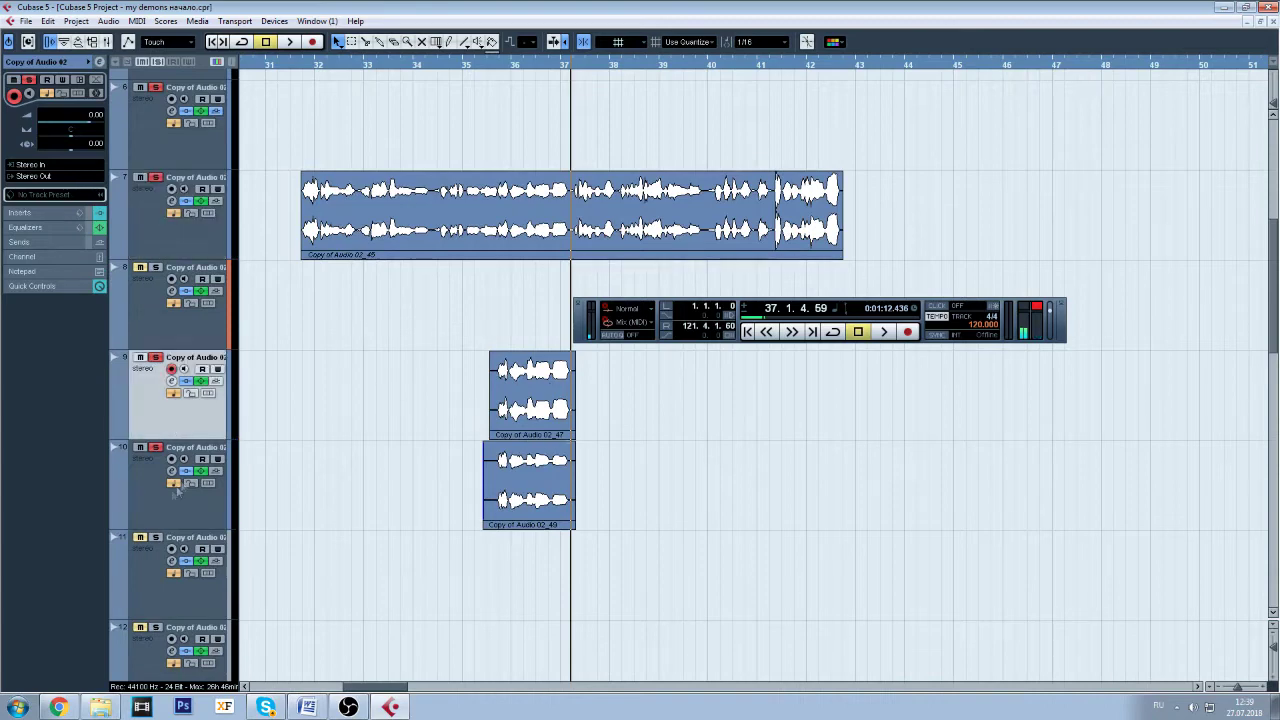
{"action": "left_click", "coordinate": [148, 505]}
{"action": "left_click", "coordinate": [153, 427]}
{"action": "left_click", "coordinate": [149, 476]}
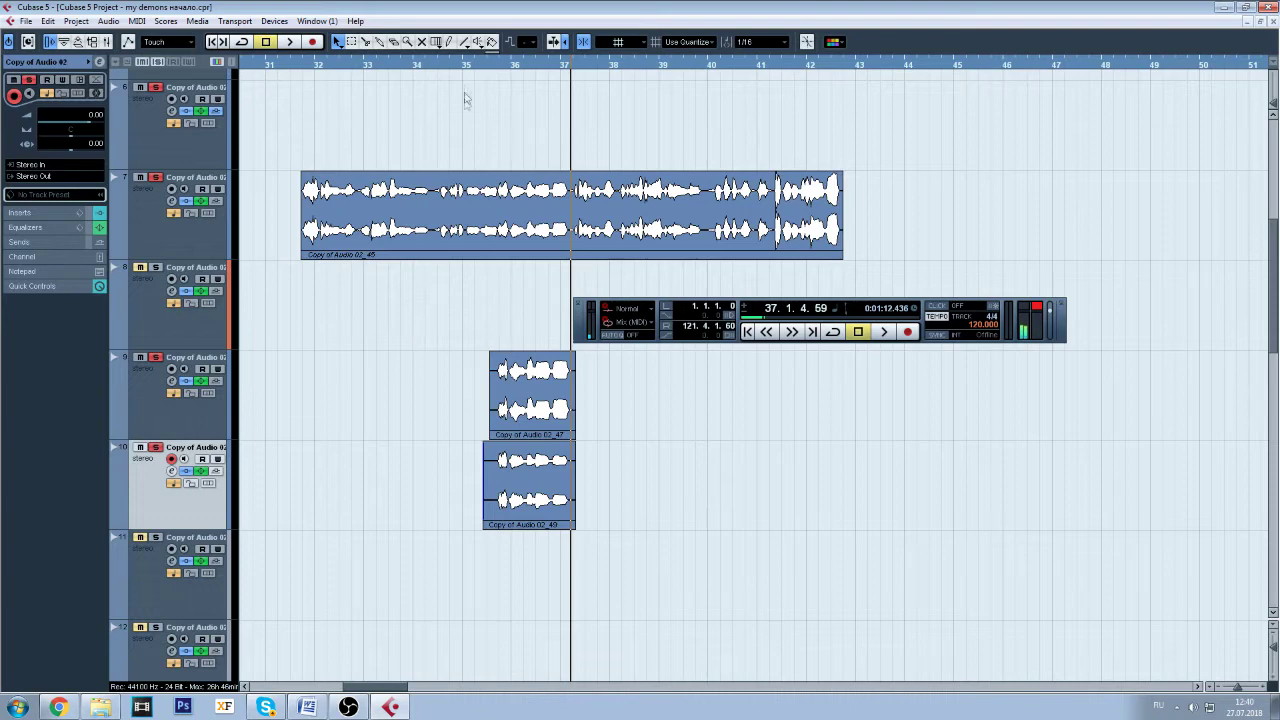
- Play the backing clips on tracks 9 and 10 together with the verse vocal, from just before their start to about bar 37
{"action": "left_click", "coordinate": [481, 66]}
{"action": "left_click", "coordinate": [882, 331]}
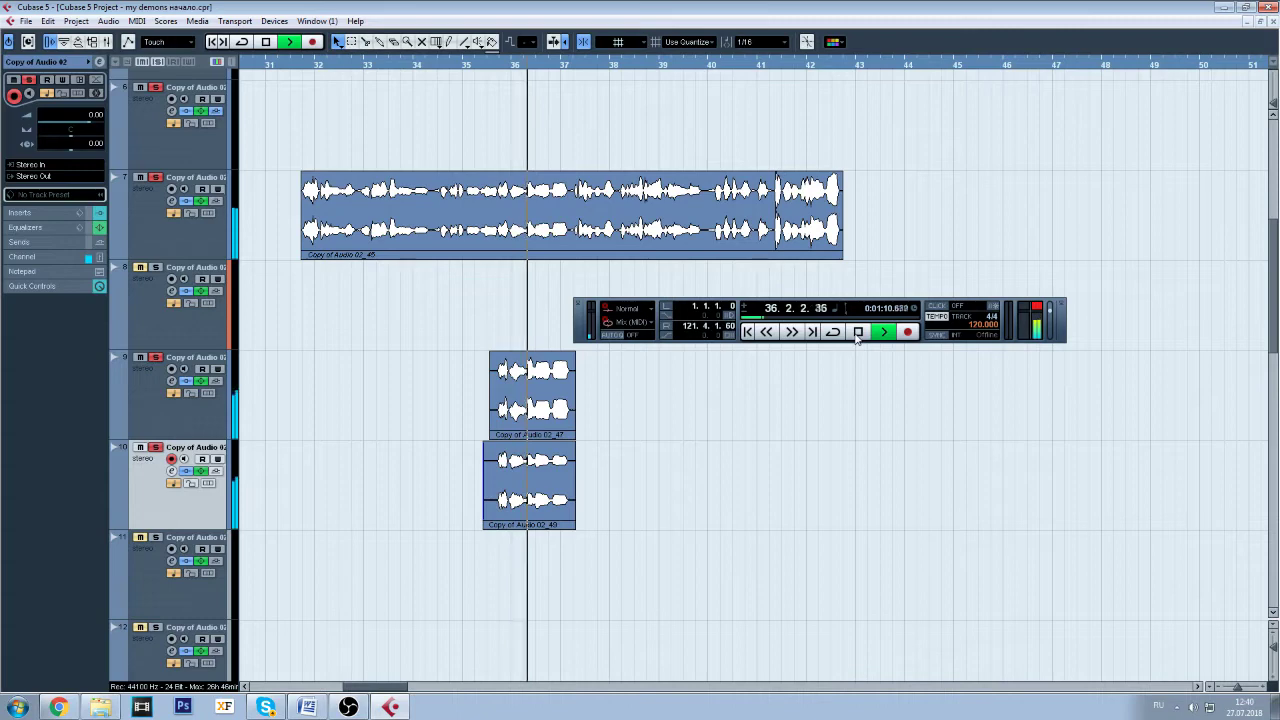
{"action": "left_click", "coordinate": [857, 333]}
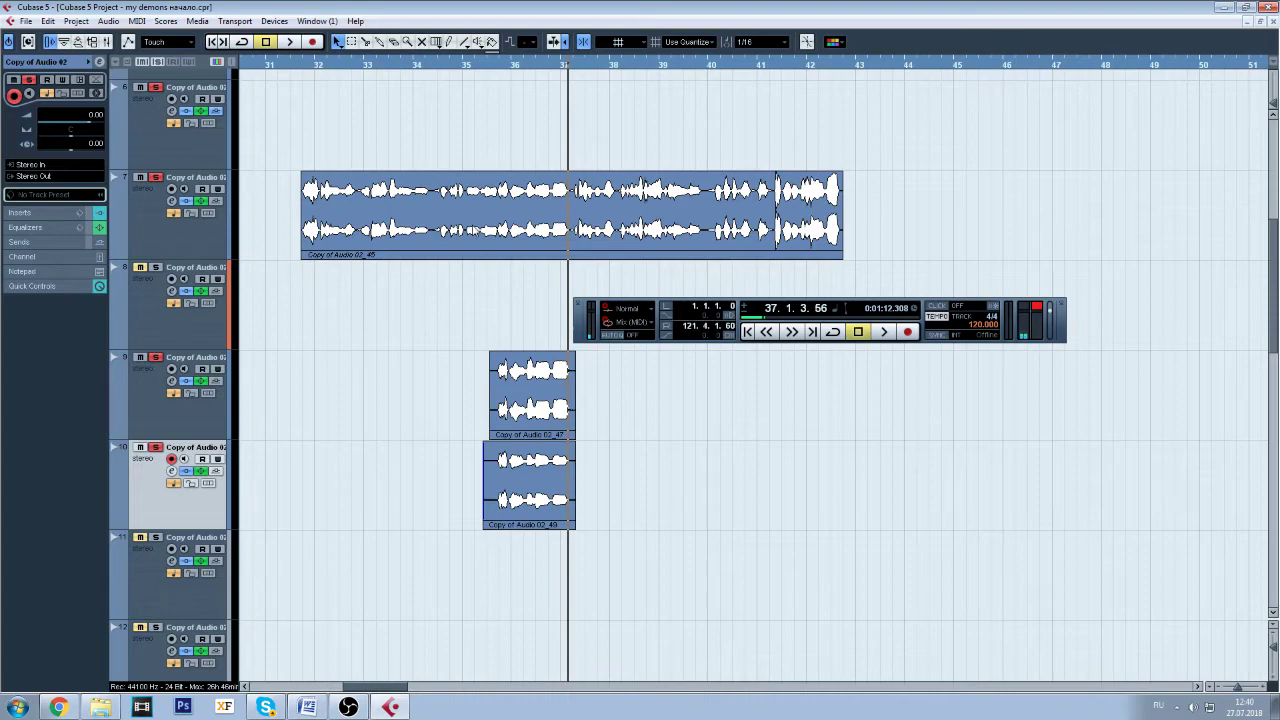
- Play the verse on track 7 from 31.3.2 and stop before the backing clips come in
{"action": "mouse_move", "coordinate": [1274, 280]}
{"action": "left_mouse_down"}
{"action": "mouse_move", "coordinate": [1266, 383]}
{"action": "mouse_move", "coordinate": [1267, 264]}
{"action": "left_mouse_up"}
{"action": "left_click", "coordinate": [298, 66]}
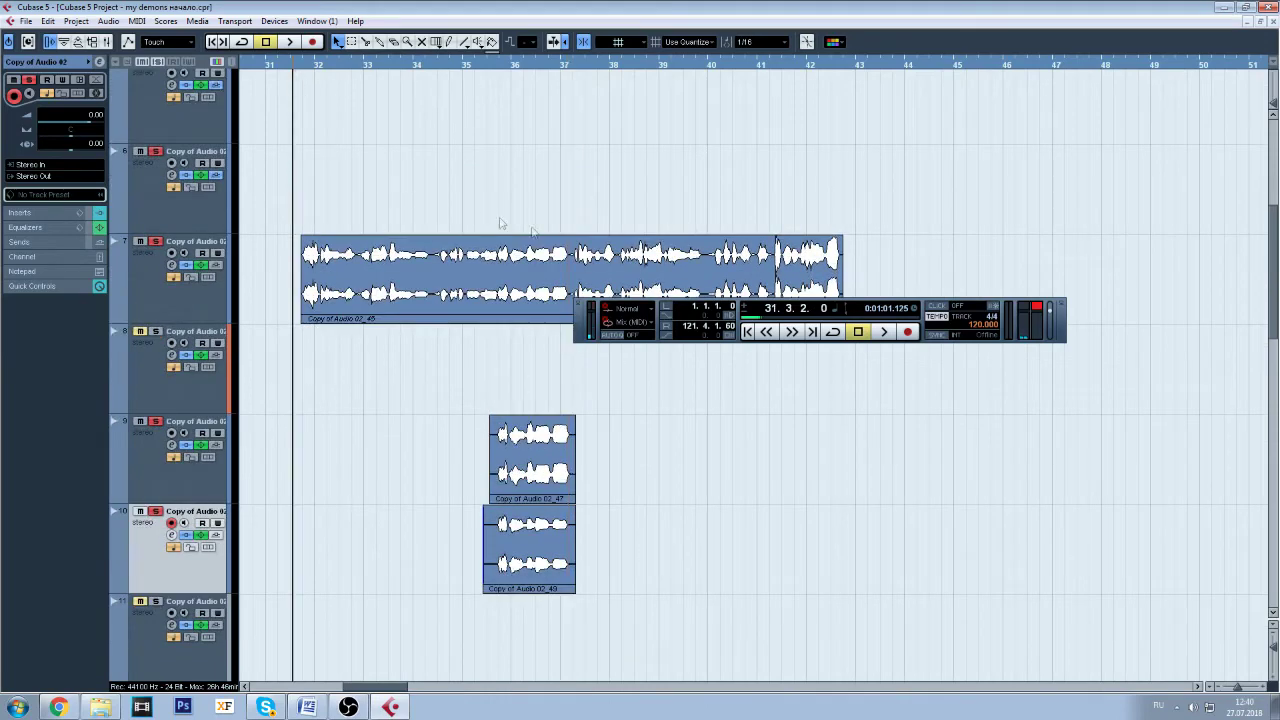
{"action": "left_click", "coordinate": [884, 334]}
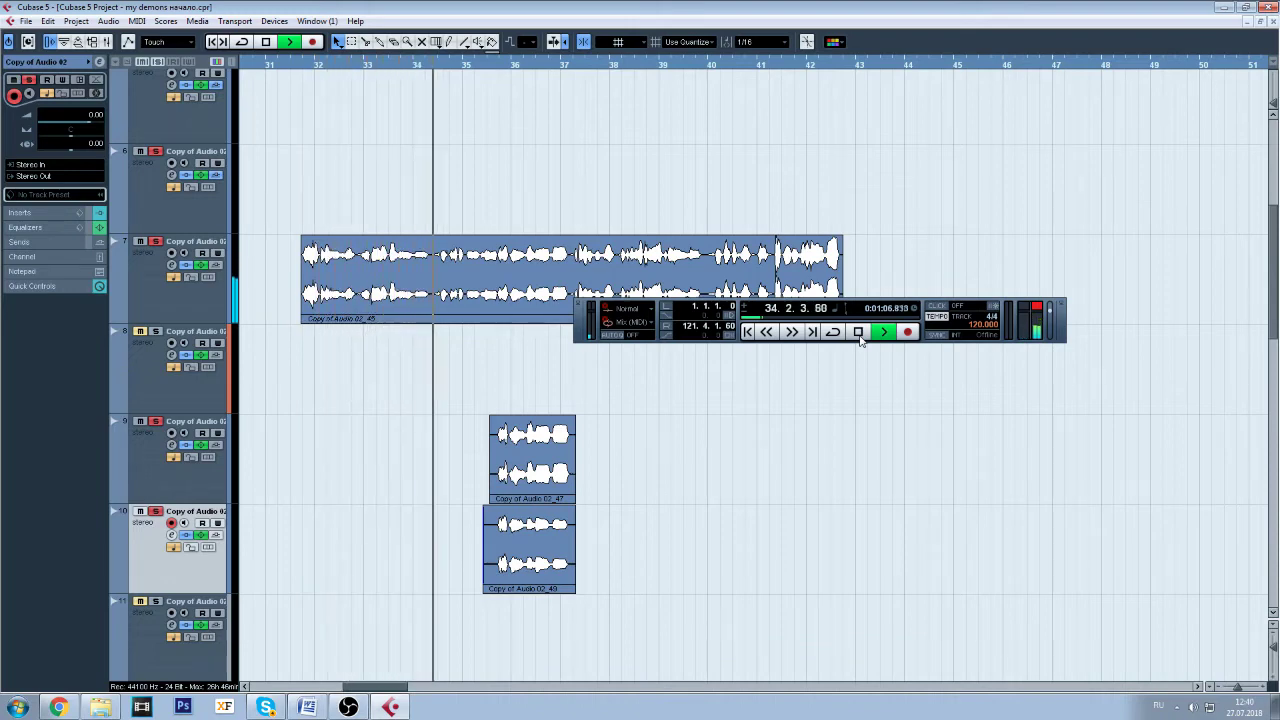
{"action": "left_click", "coordinate": [858, 332]}
- Open the verse clip on track 7 in the Sample Editor and show its first pitch segments close up
{"action": "left_click", "coordinate": [378, 273]}
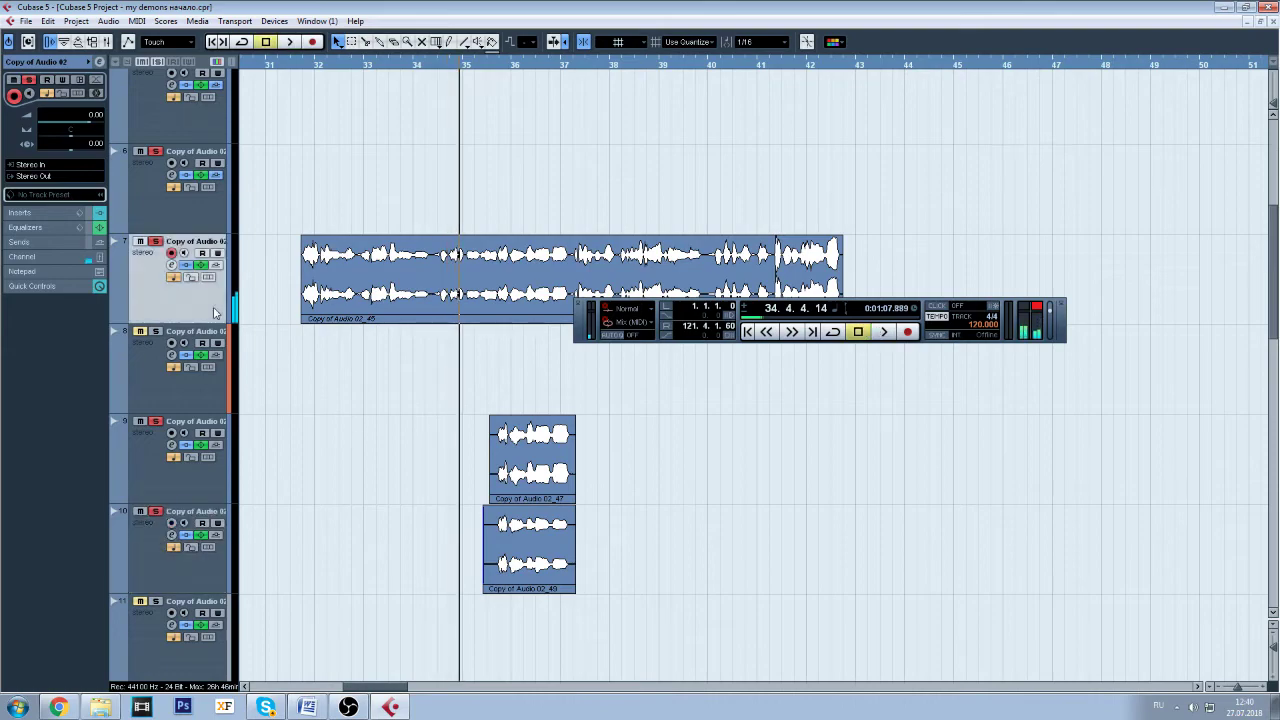
{"action": "double_click", "coordinate": [443, 281]}
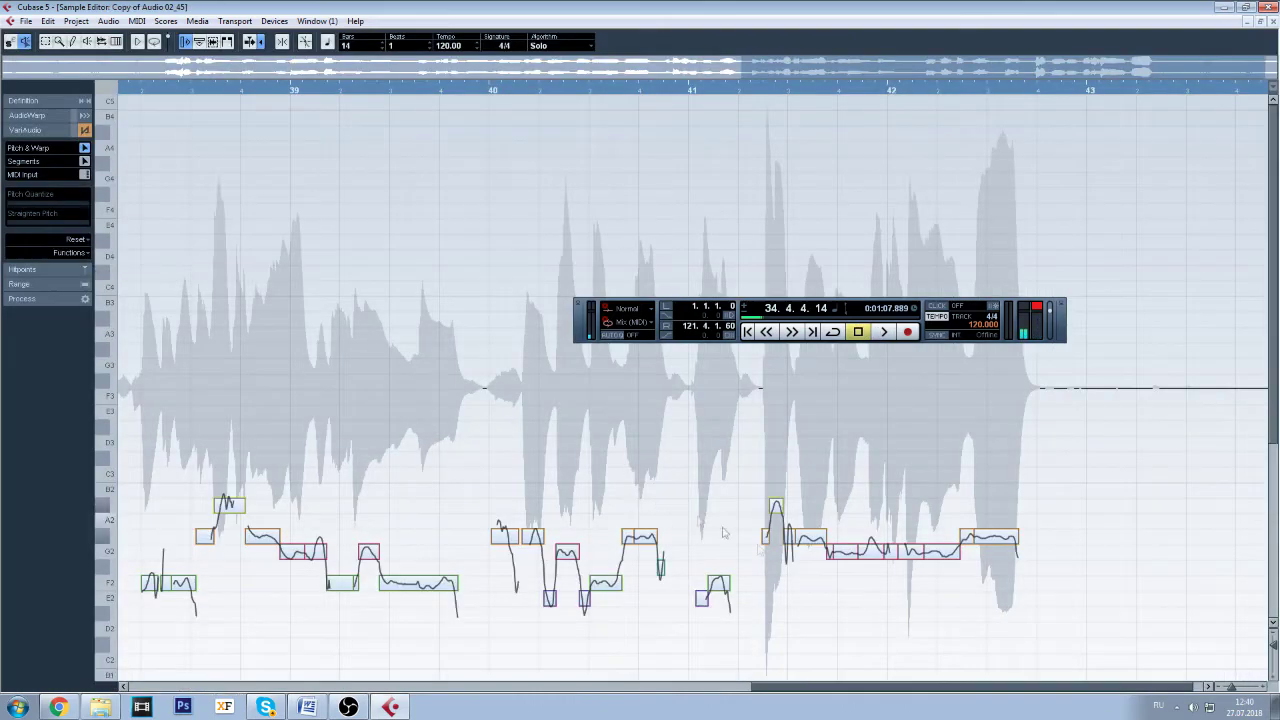
{"action": "left_click_drag", "start_coordinate": [890, 688], "coordinate": [396, 684]}
{"action": "left_click", "coordinate": [1232, 688]}
{"action": "left_click", "coordinate": [1232, 688]}
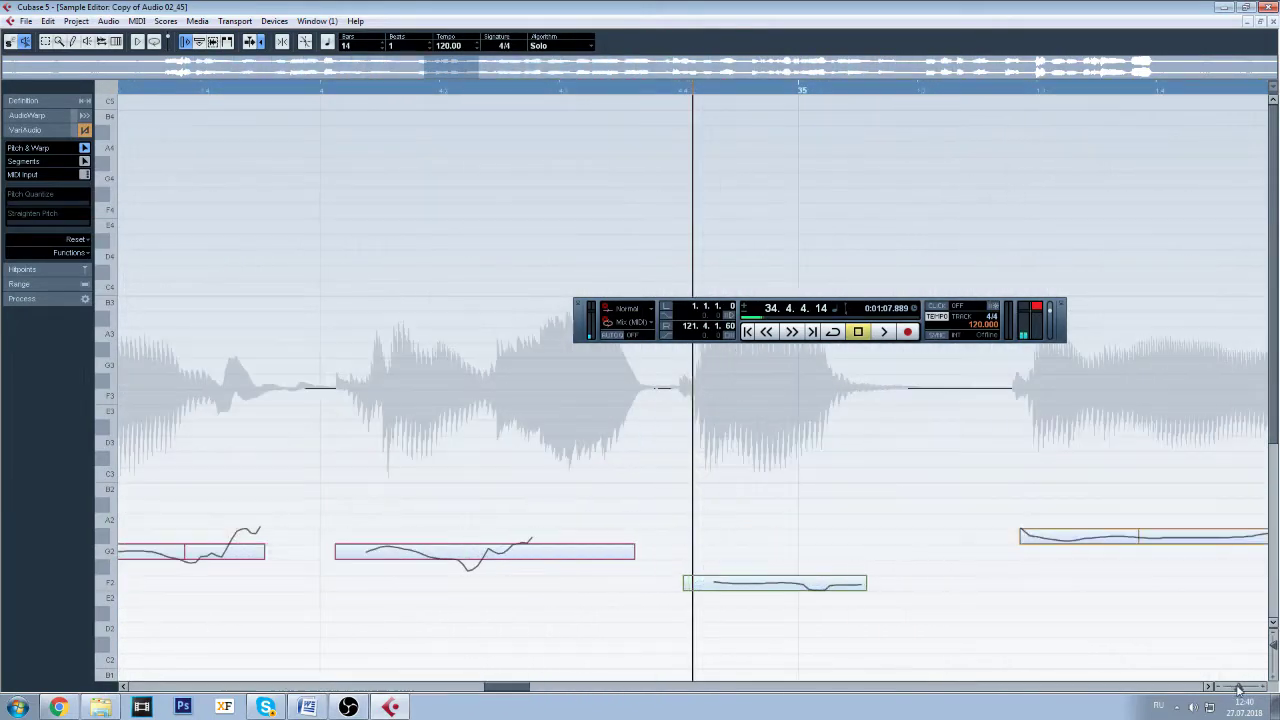
{"action": "left_click", "coordinate": [1232, 688]}
{"action": "left_click_drag", "start_coordinate": [470, 690], "coordinate": [265, 672]}
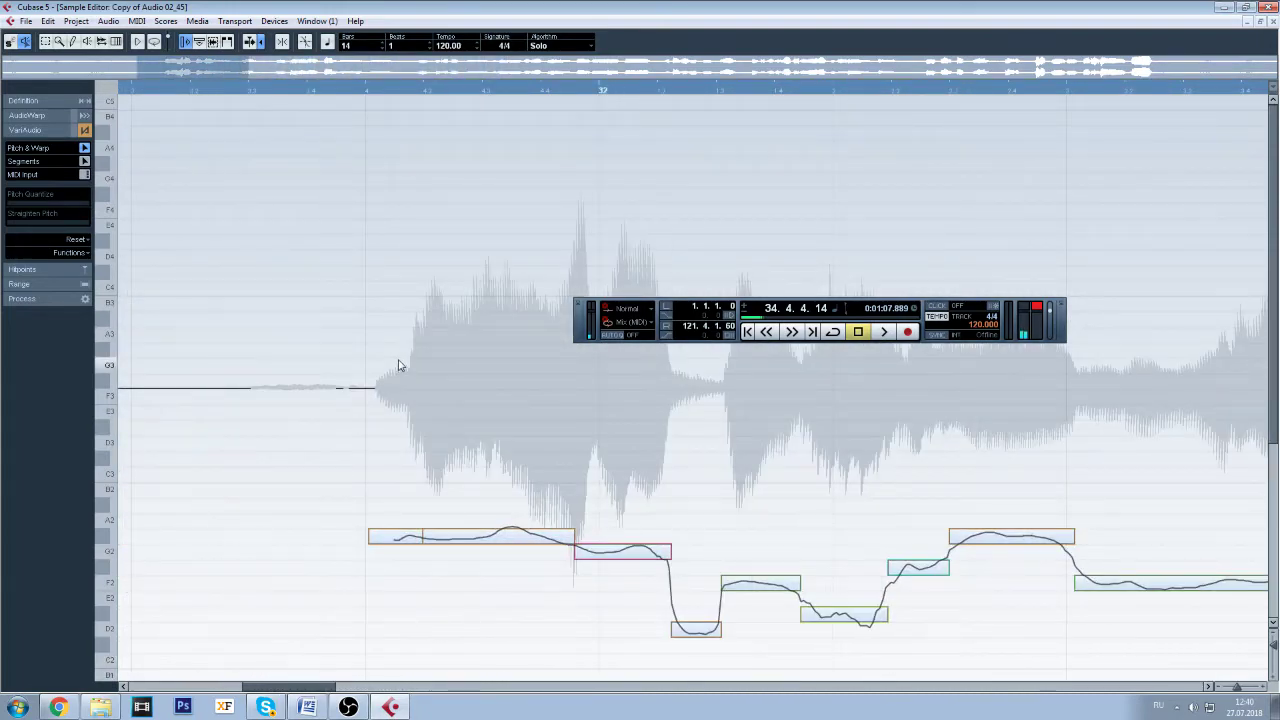
- Play the clip in the Sample Editor from just before its first note to the phrase ending near bar 35
{"action": "left_click", "coordinate": [310, 92]}
{"action": "left_click", "coordinate": [884, 331]}
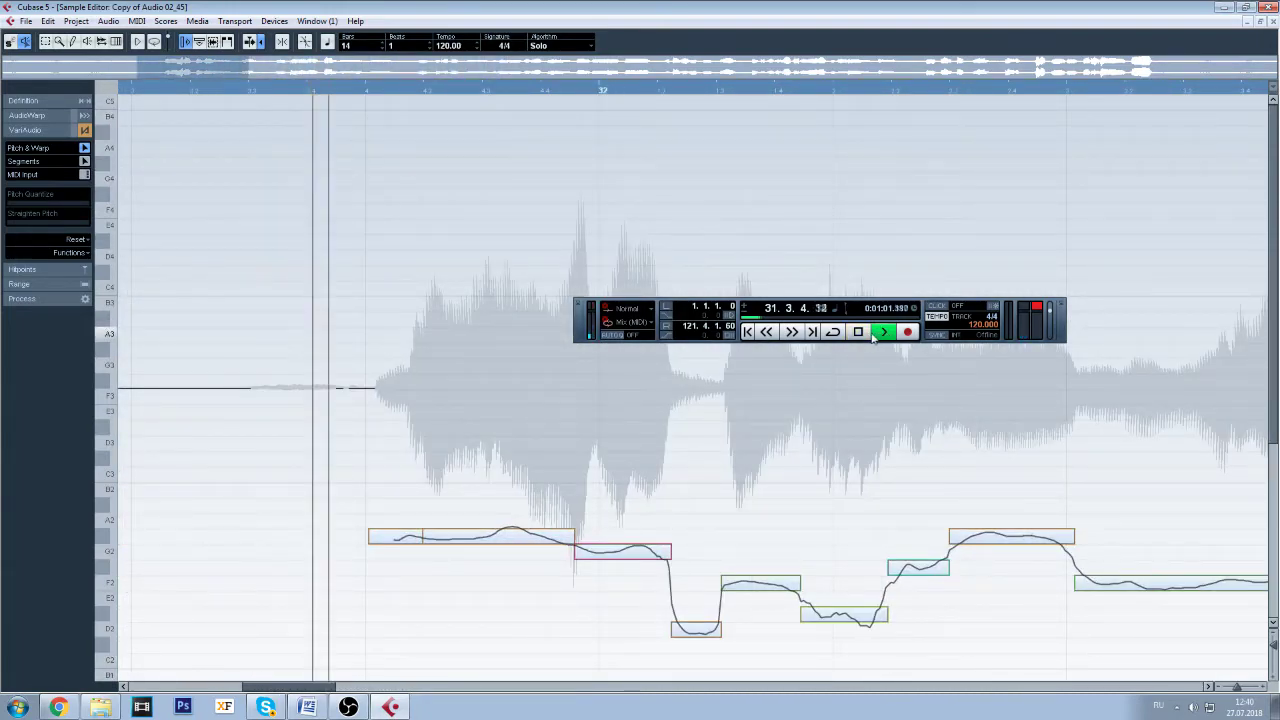
{"action": "left_click_drag", "start_coordinate": [302, 688], "coordinate": [516, 687]}
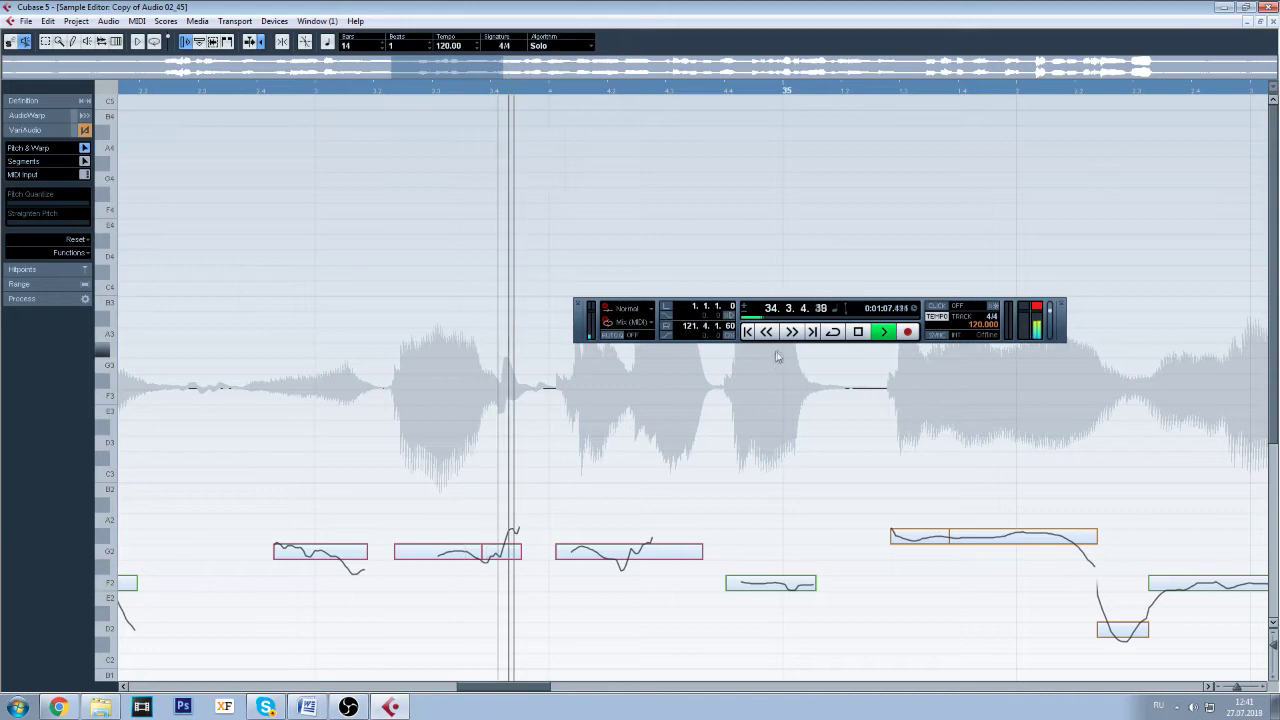
{"action": "left_click", "coordinate": [858, 331]}
- Raise both parts of the split note and the note following it to G#2, and the note at bar 35 to G2
{"action": "left_click", "coordinate": [341, 555]}
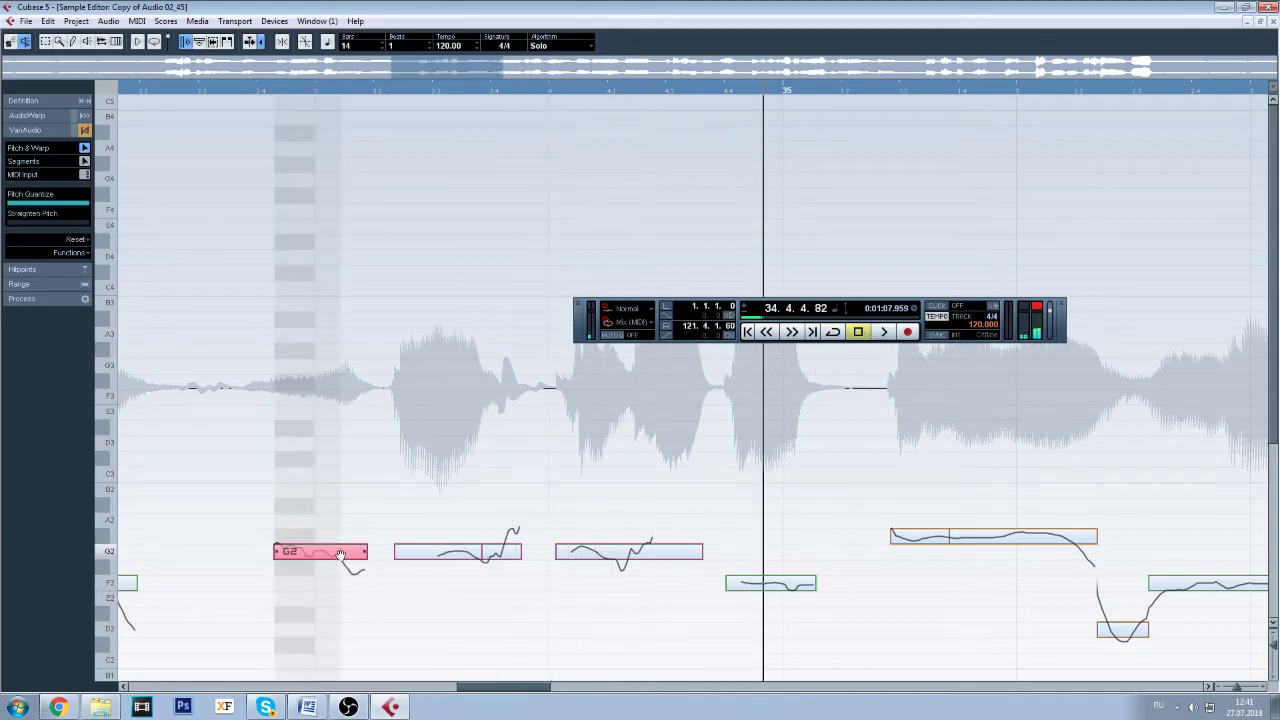
{"action": "left_click_drag", "start_coordinate": [426, 557], "coordinate": [424, 533]}
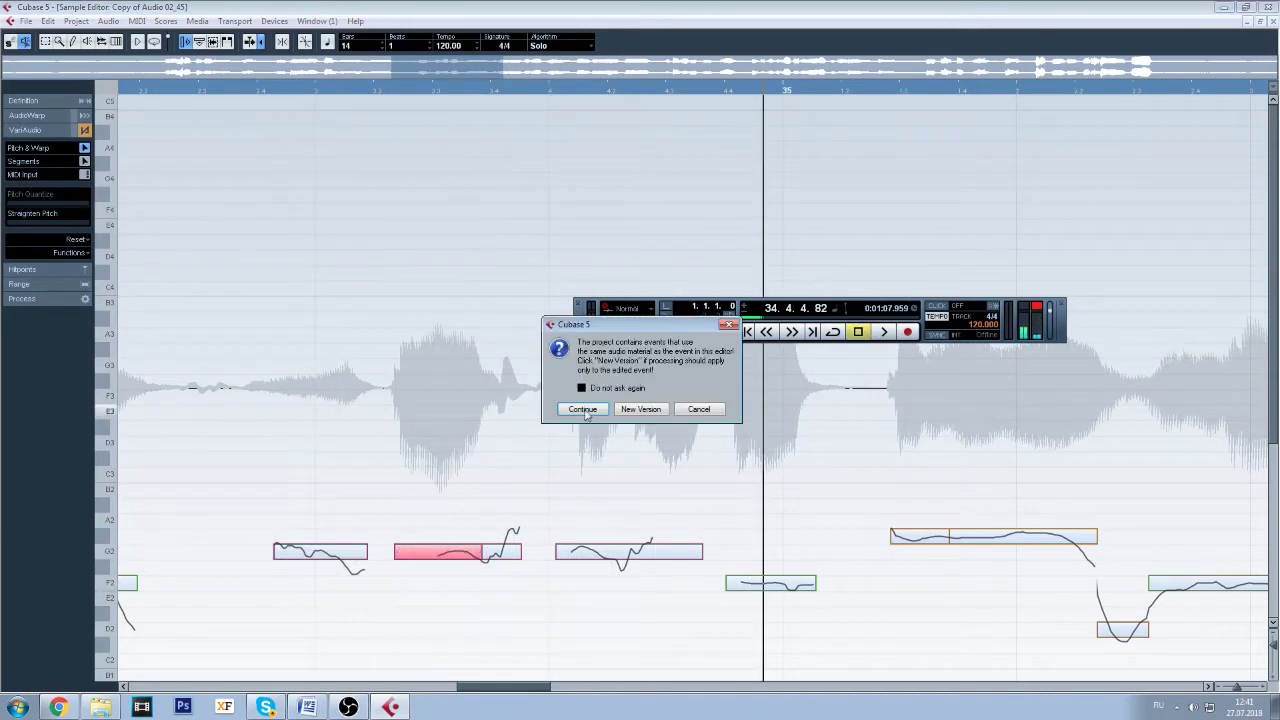
{"action": "key", "text": "Escape"}
{"action": "left_click_drag", "start_coordinate": [457, 556], "coordinate": [457, 540]}
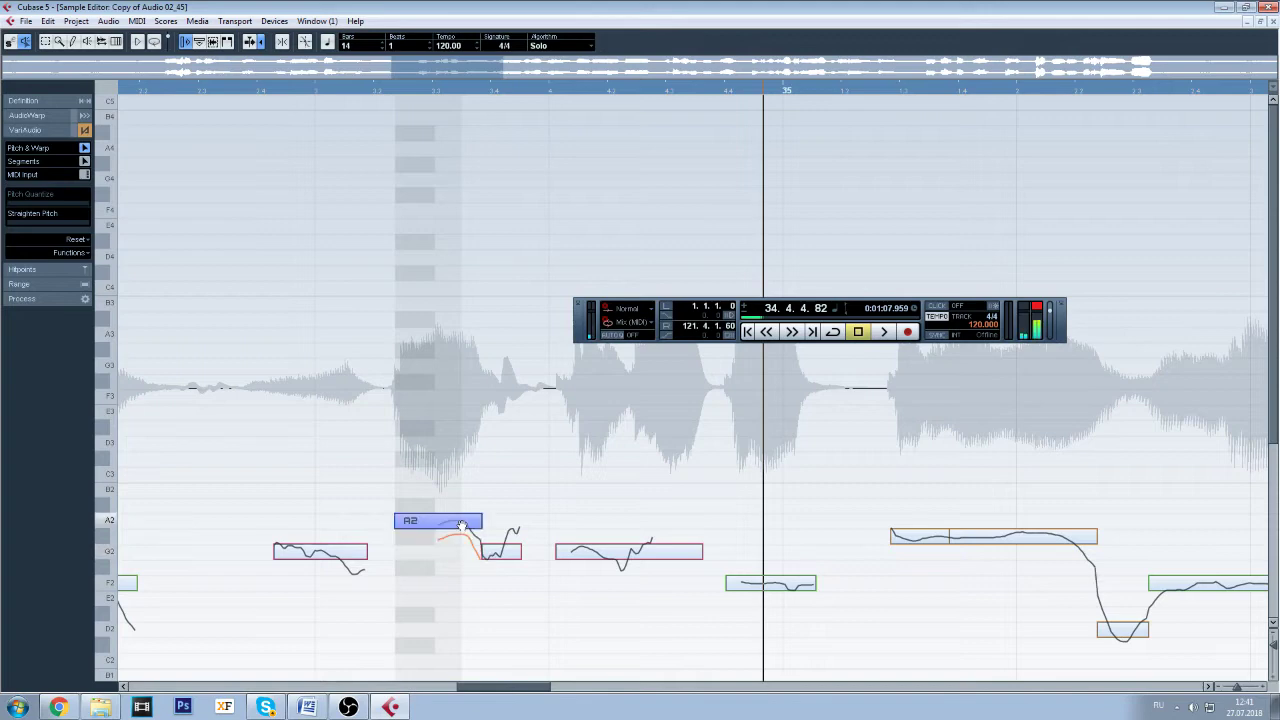
{"action": "left_click", "coordinate": [498, 543]}
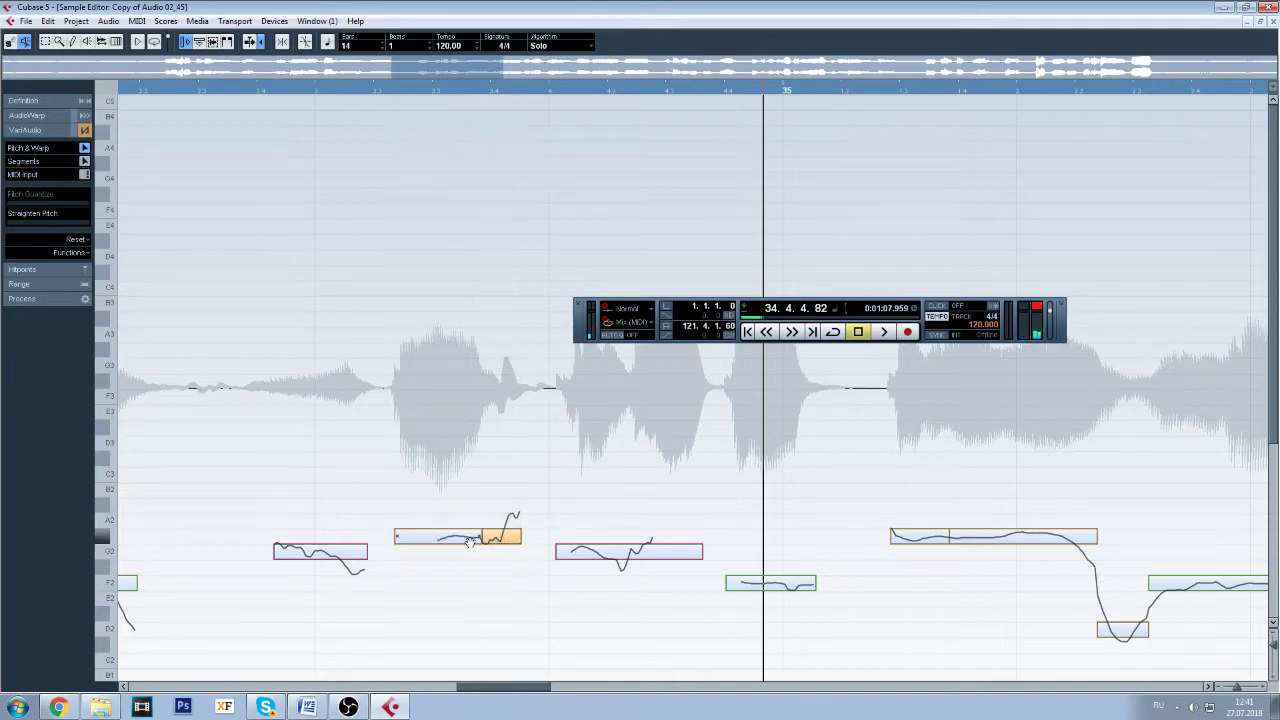
{"action": "left_click_drag", "start_coordinate": [593, 556], "coordinate": [593, 540]}
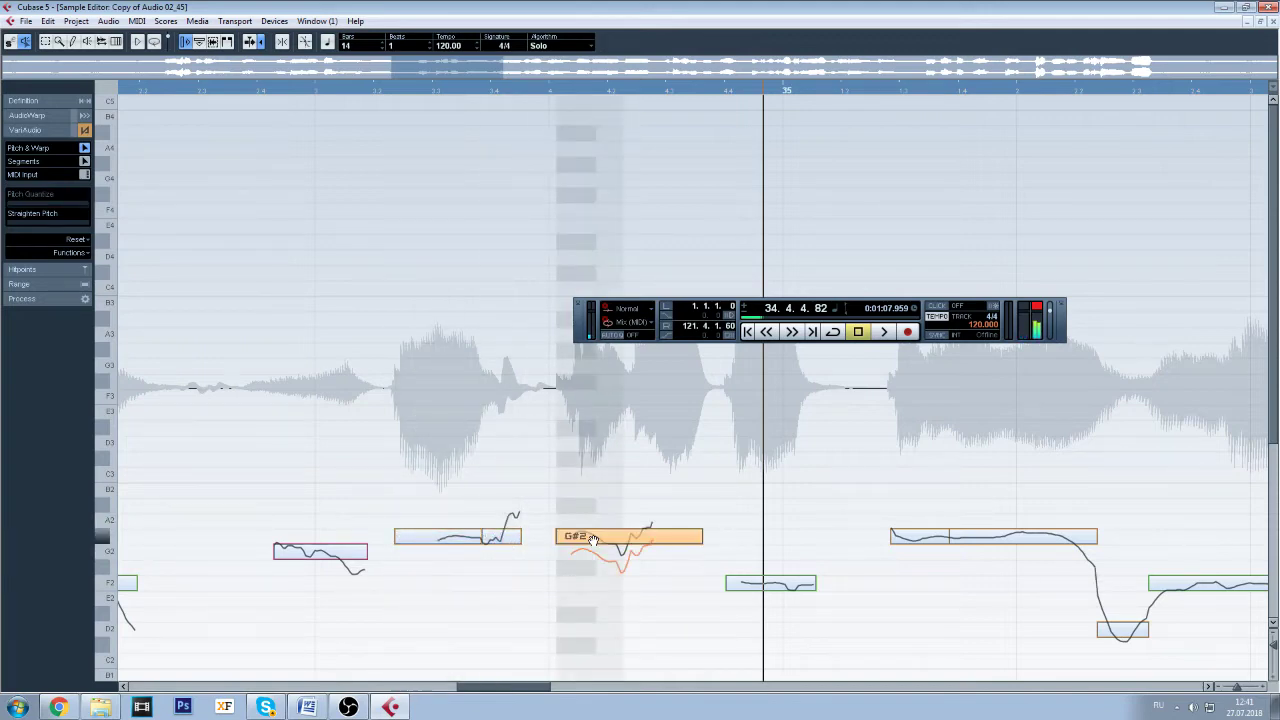
{"action": "left_click_drag", "start_coordinate": [750, 592], "coordinate": [748, 556]}
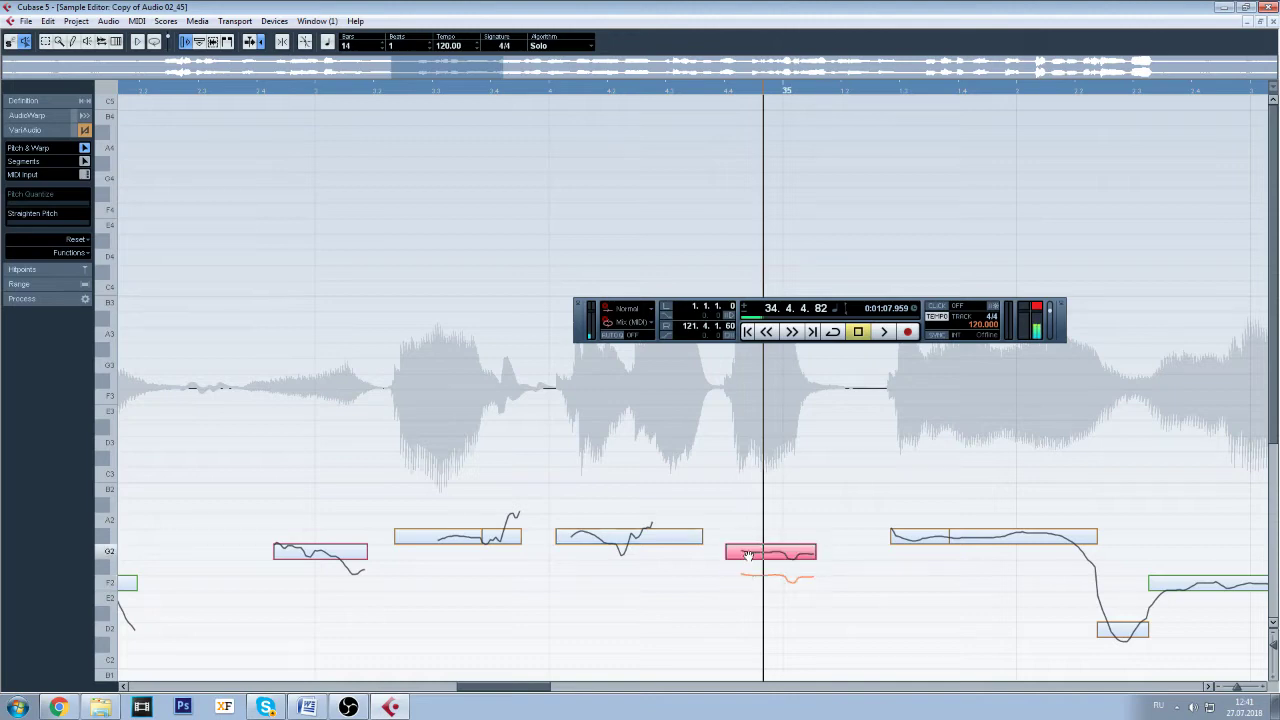
- Play the repitched phrase from 34.2.2 until just past bar 35
{"action": "left_click", "coordinate": [150, 92]}
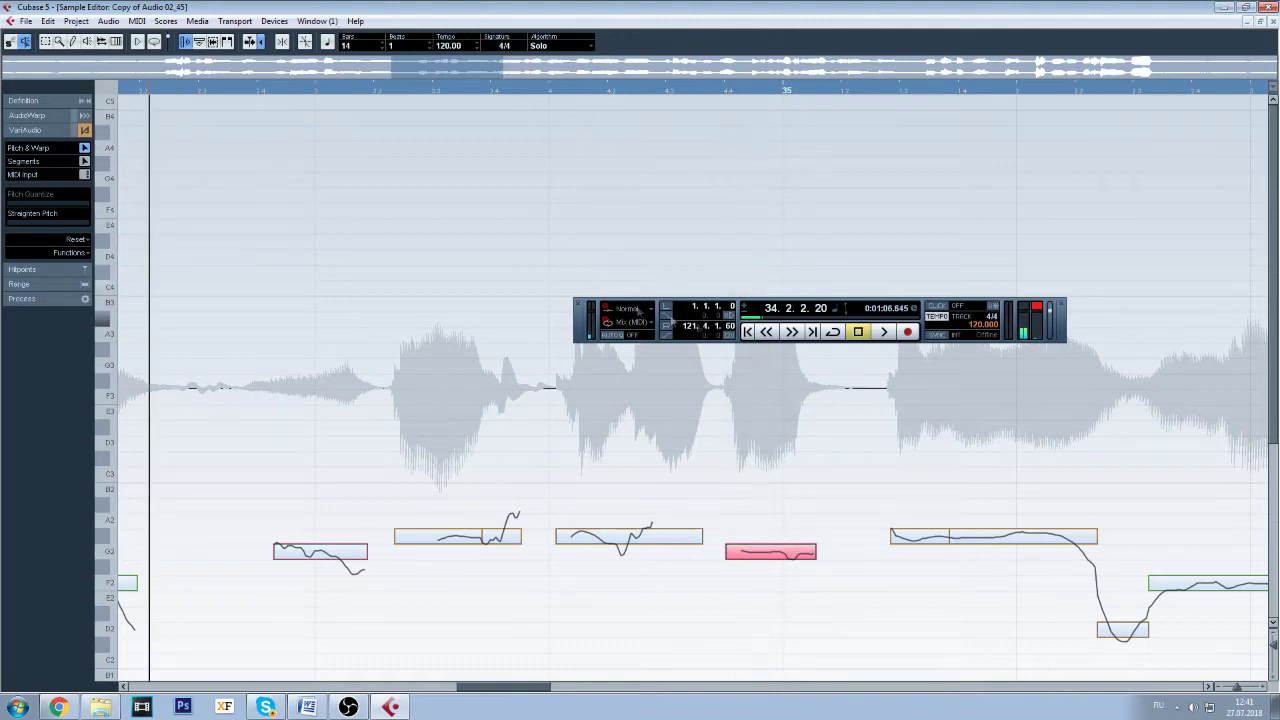
{"action": "left_click", "coordinate": [884, 333]}
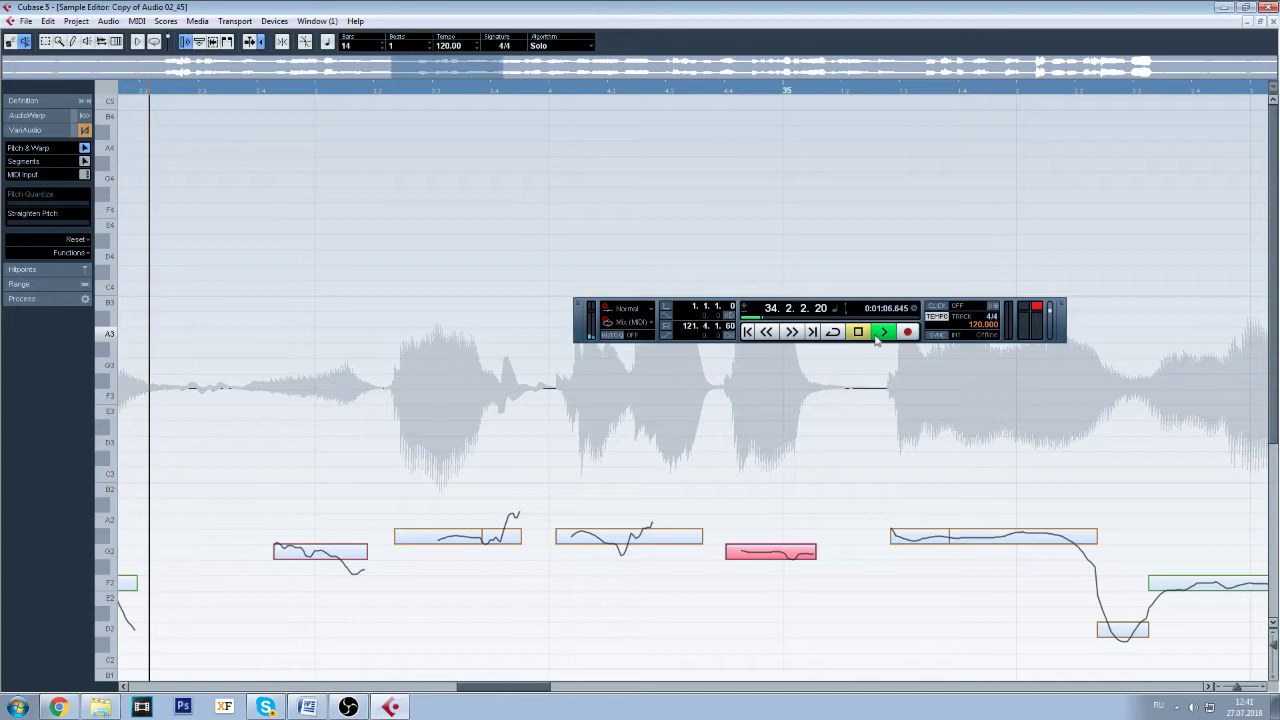
{"action": "left_click", "coordinate": [858, 332]}
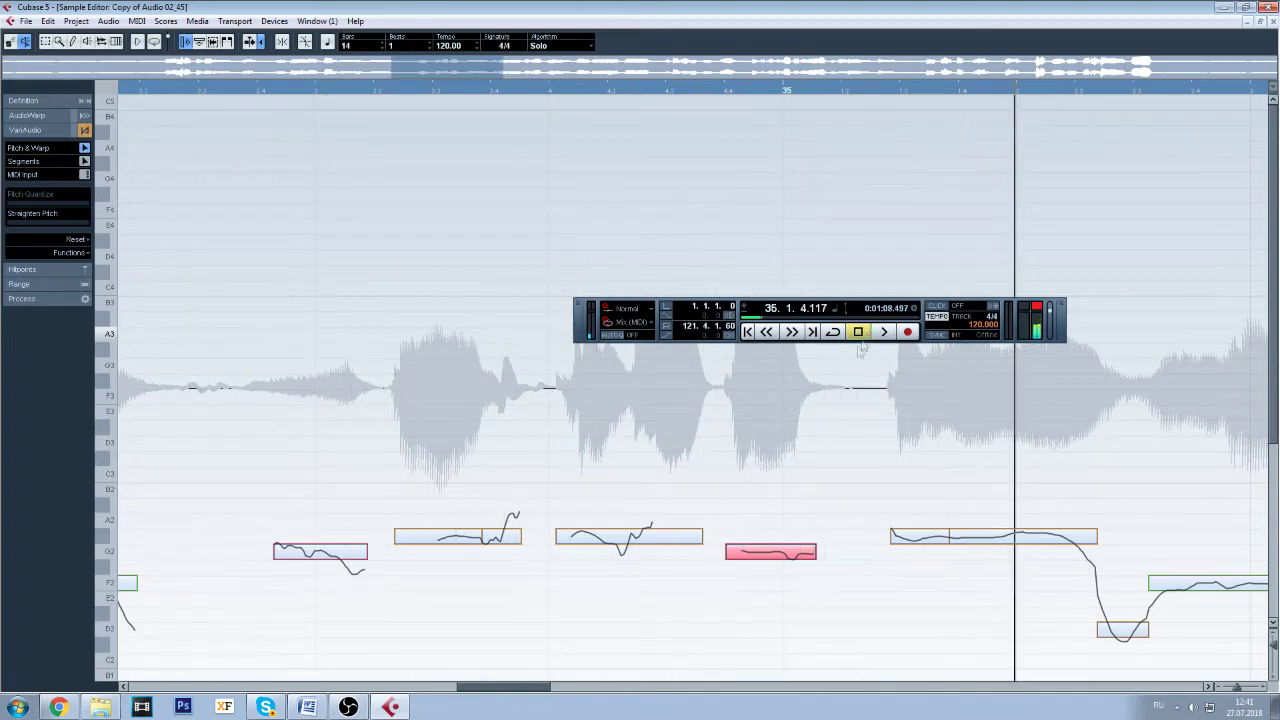
- Lower the note at bar 35 to F2 and play the phrase again from 34.2
{"action": "key", "text": "Down"}
{"action": "key", "text": "Down"}
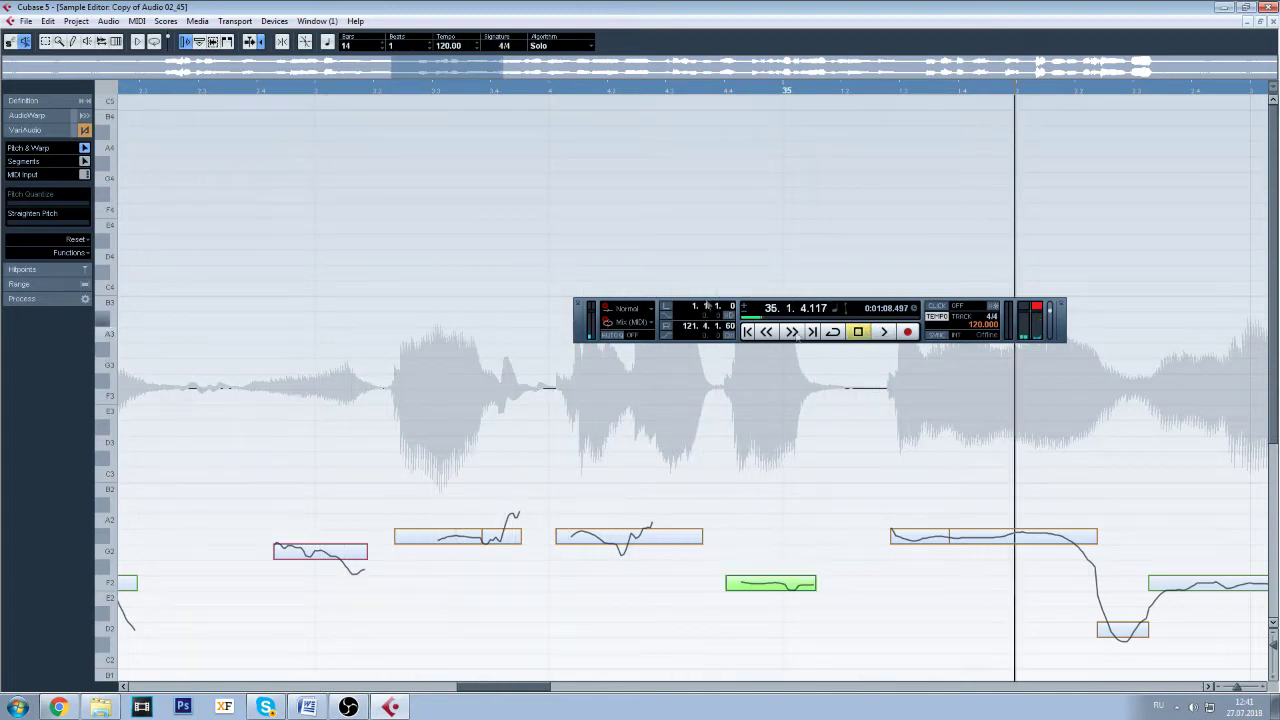
{"action": "left_click", "coordinate": [195, 91]}
{"action": "left_click", "coordinate": [884, 332]}
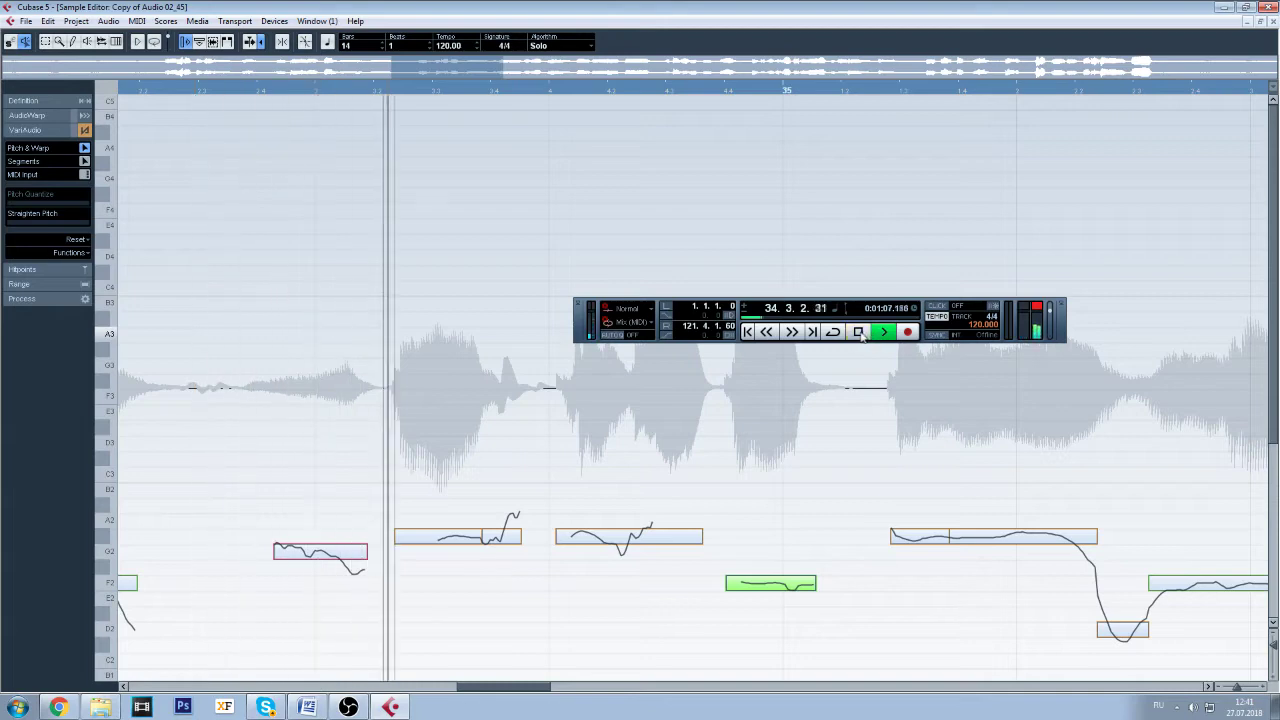
{"action": "left_click", "coordinate": [858, 332]}
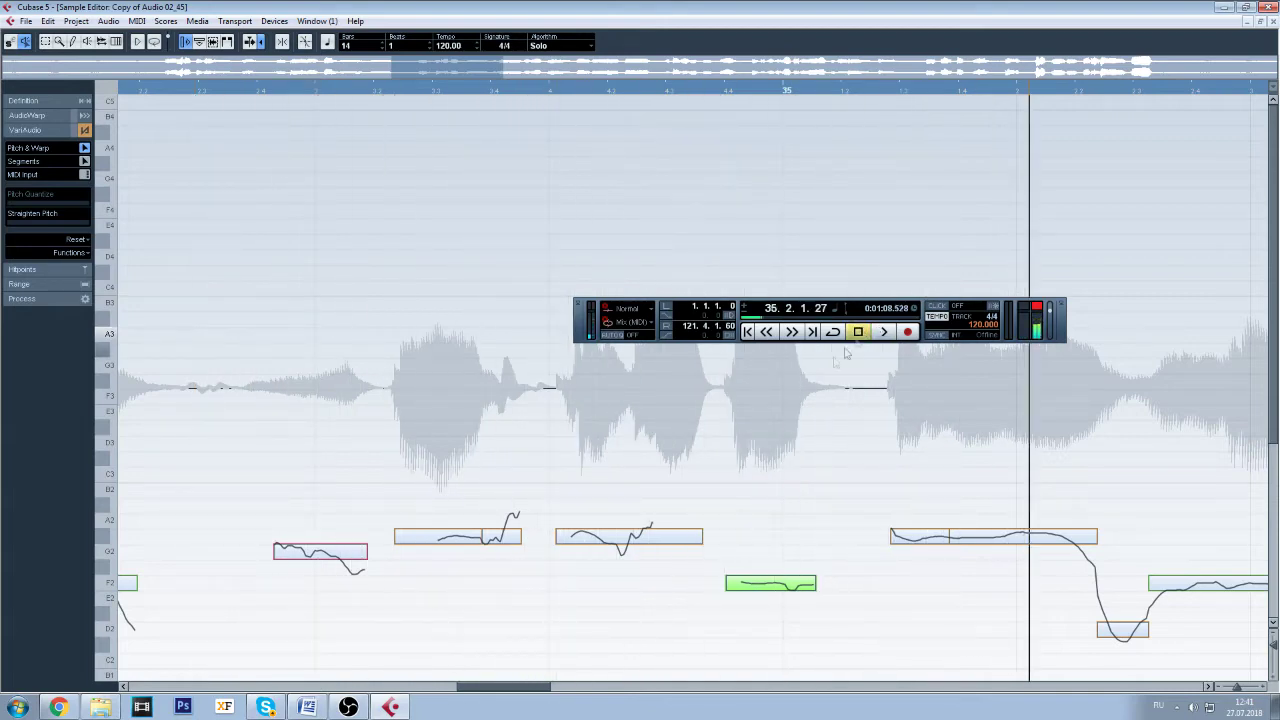
- Lower the note between the split note and the F2 note to G2, and play the phrase from 34.2.2
{"action": "left_click", "coordinate": [620, 552]}
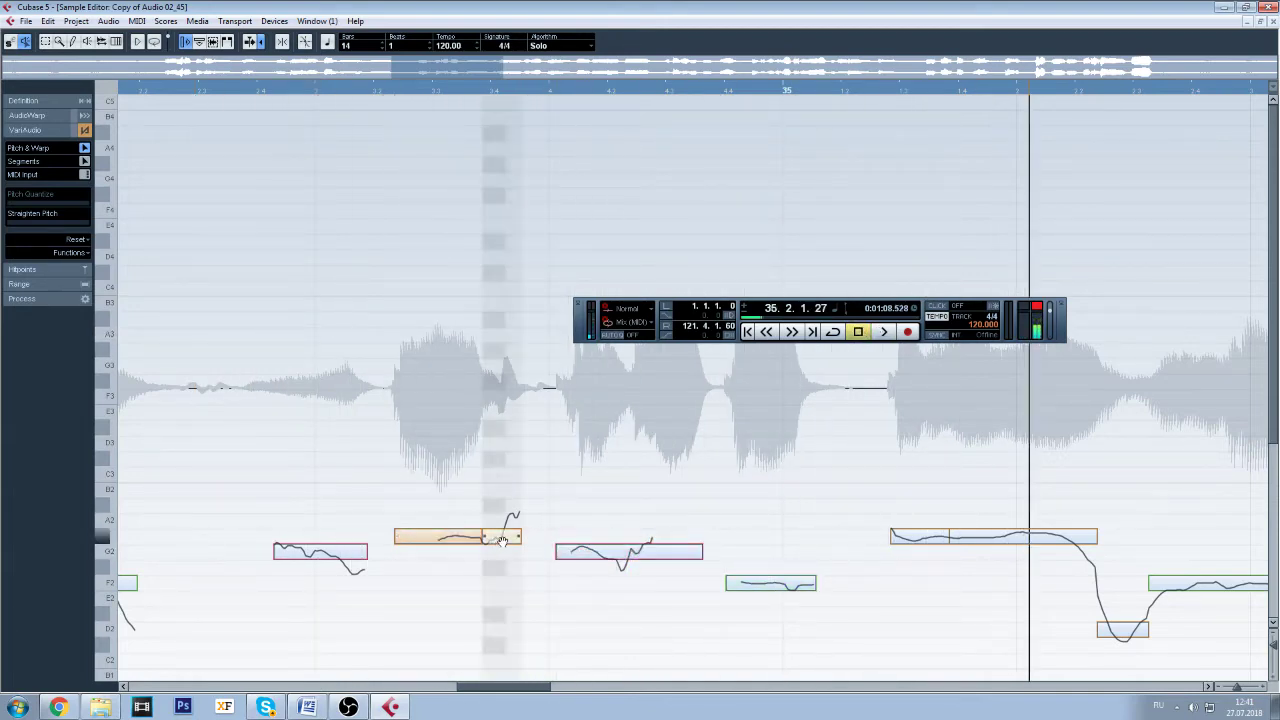
{"action": "left_click", "coordinate": [322, 552]}
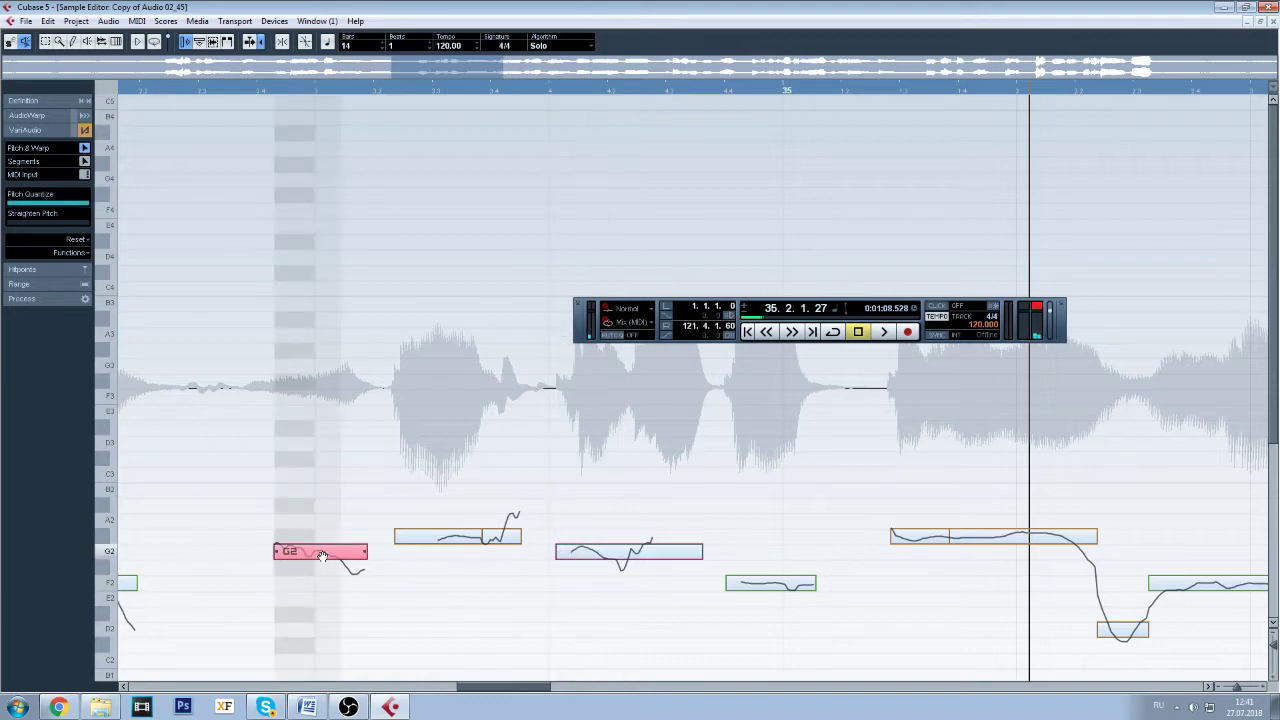
{"action": "left_click", "coordinate": [195, 91]}
{"action": "left_click", "coordinate": [874, 333]}
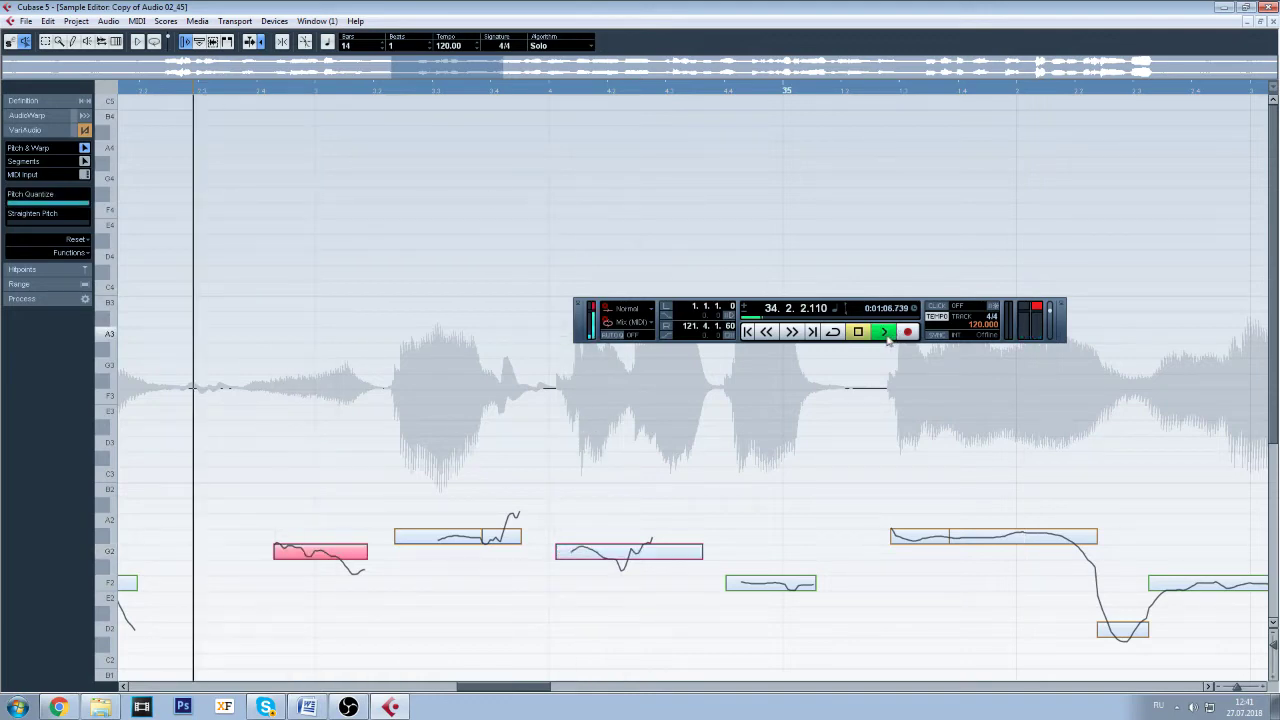
{"action": "key", "text": "space"}
- Return to the maximized project window and play the repitched verse on track 7 from its start to bar 35
{"action": "left_click", "coordinate": [1245, 24]}
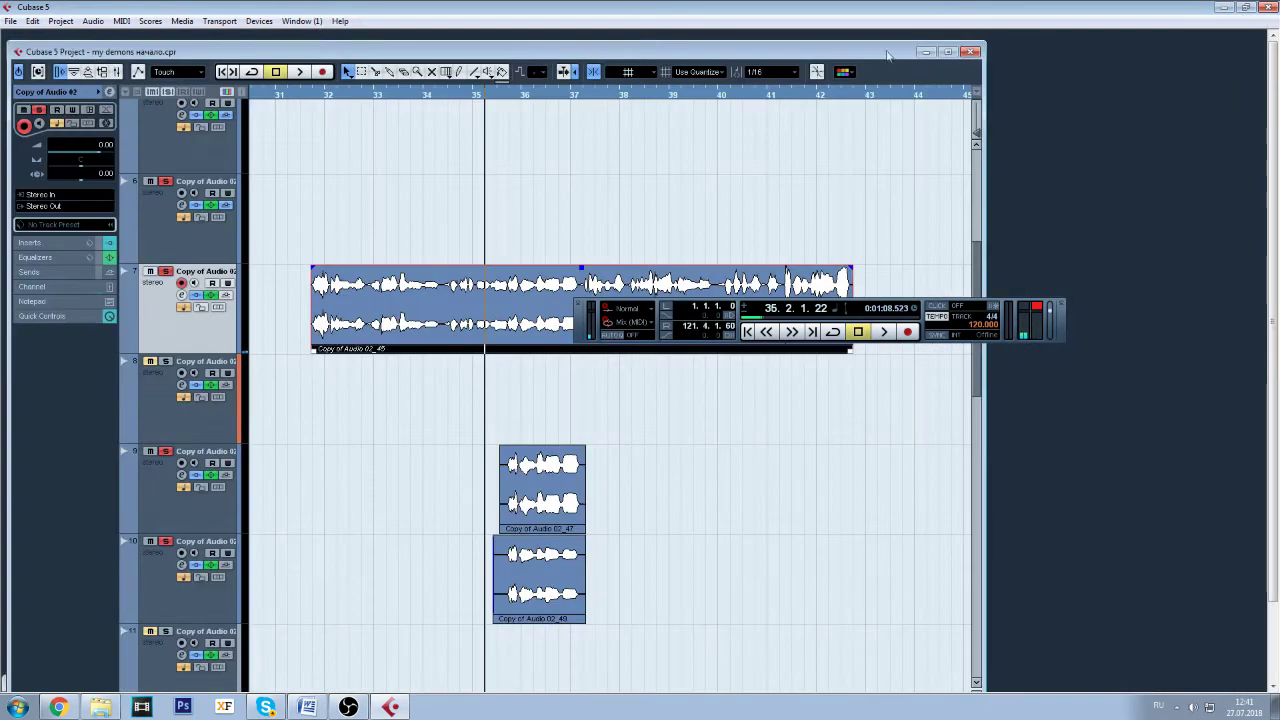
{"action": "left_click", "coordinate": [949, 52]}
{"action": "left_click", "coordinate": [294, 65]}
{"action": "left_click", "coordinate": [884, 332]}
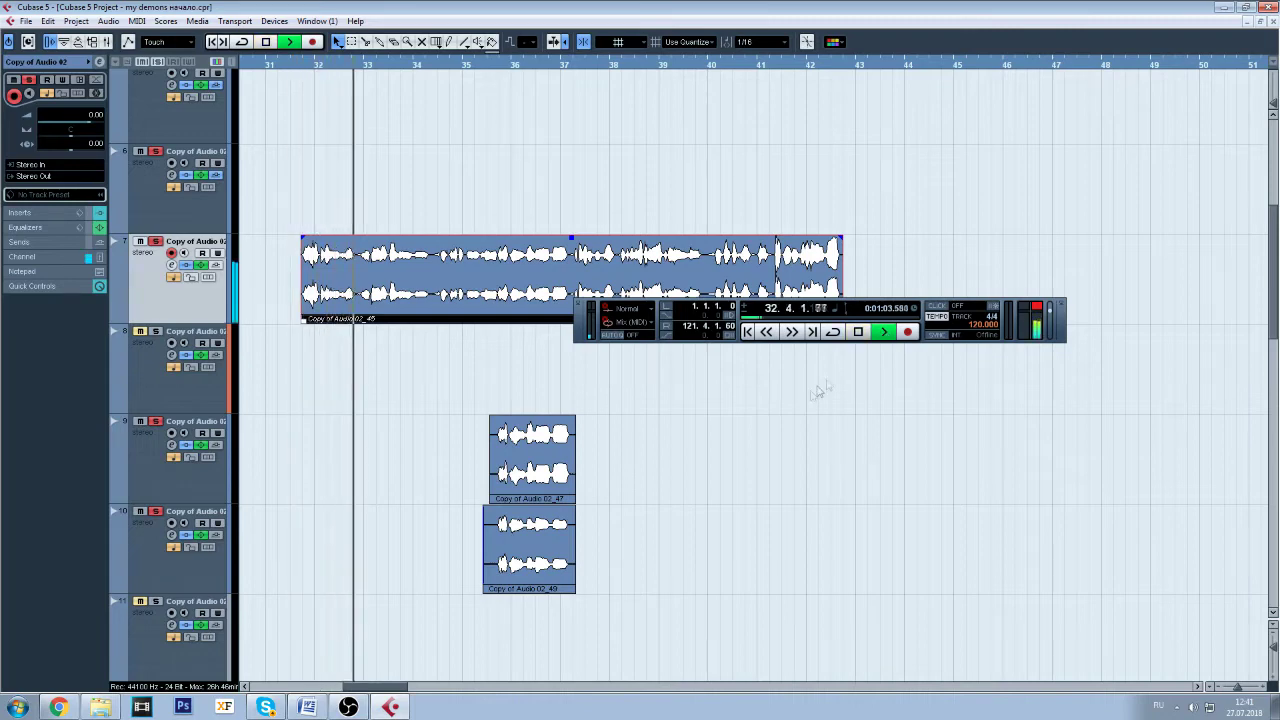
{"action": "left_click", "coordinate": [858, 332]}
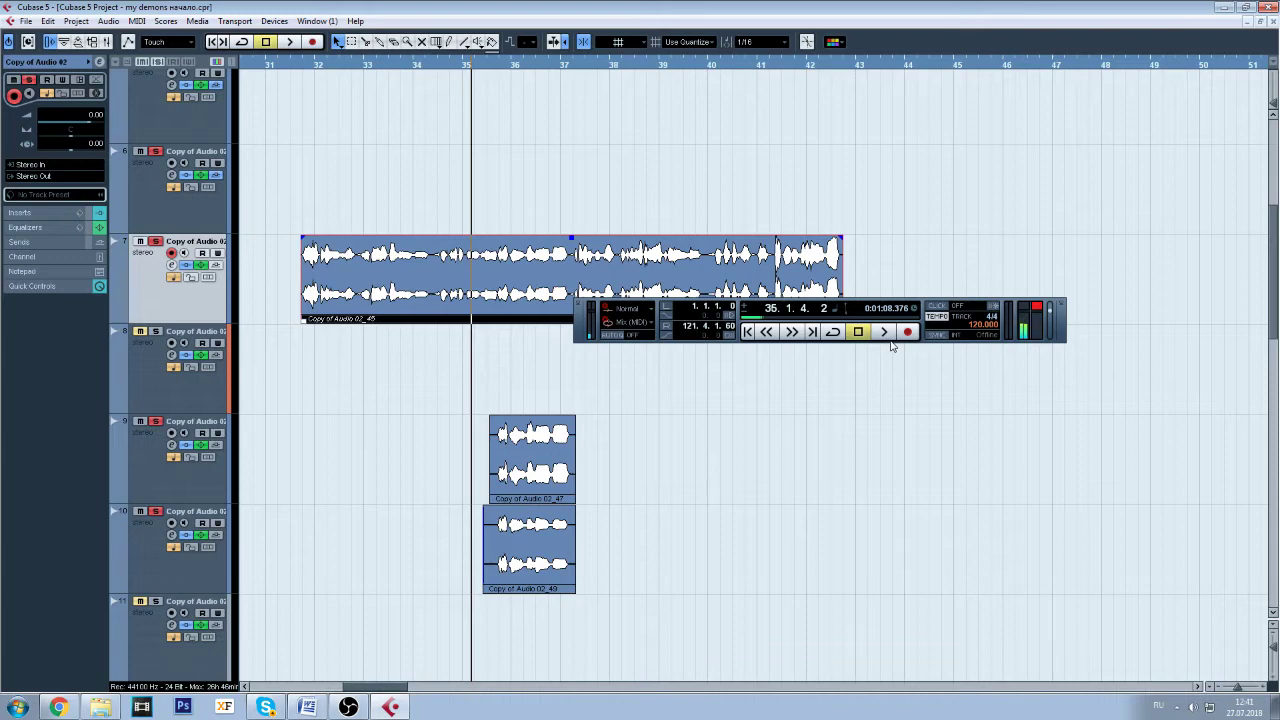
- Play the verse and its backing vocals on tracks 9, 10, 13 and 14 from 35.1.4 until 42.3
{"action": "left_click_drag", "start_coordinate": [848, 307], "coordinate": [852, 340]}
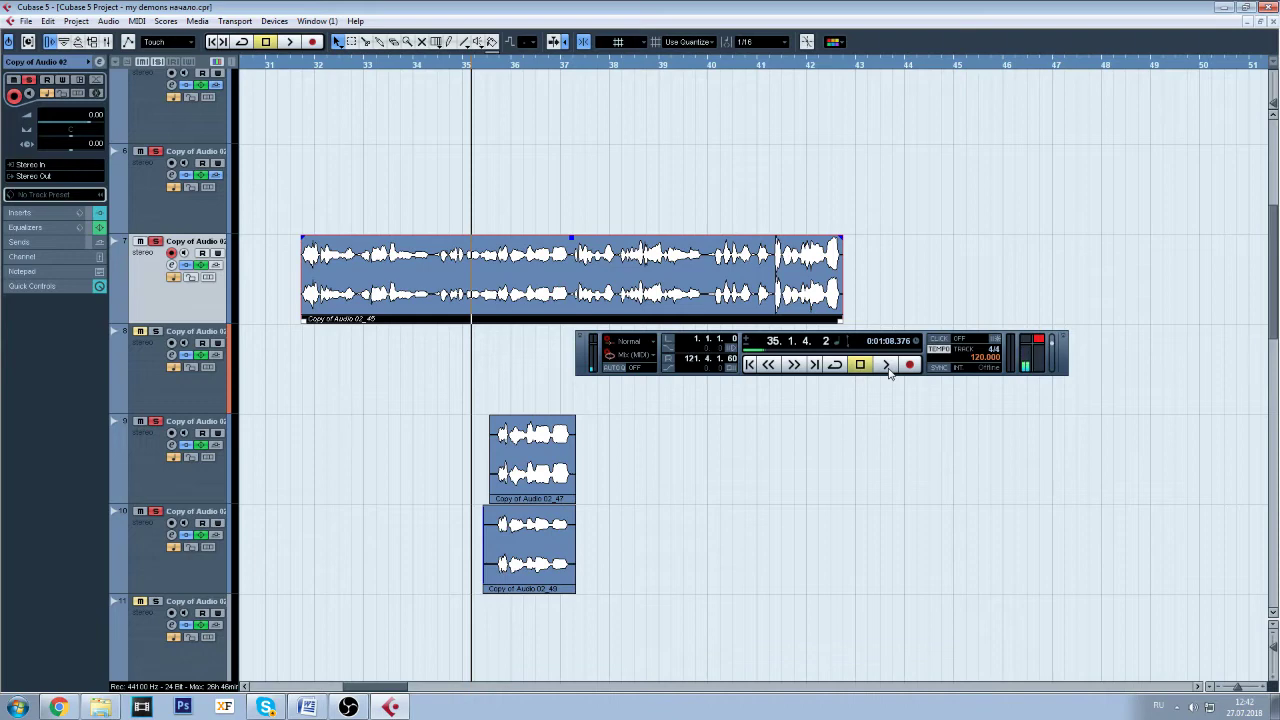
{"action": "left_click", "coordinate": [888, 367]}
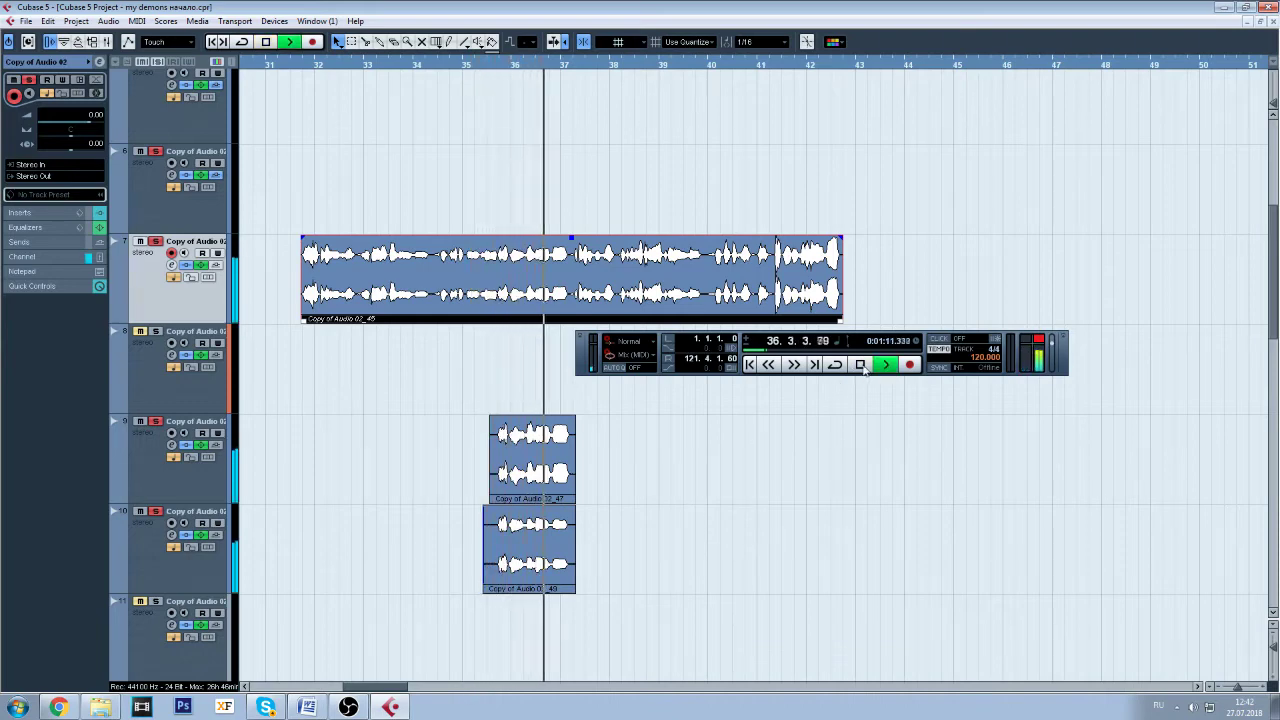
{"action": "left_click_drag", "start_coordinate": [377, 688], "coordinate": [392, 690]}
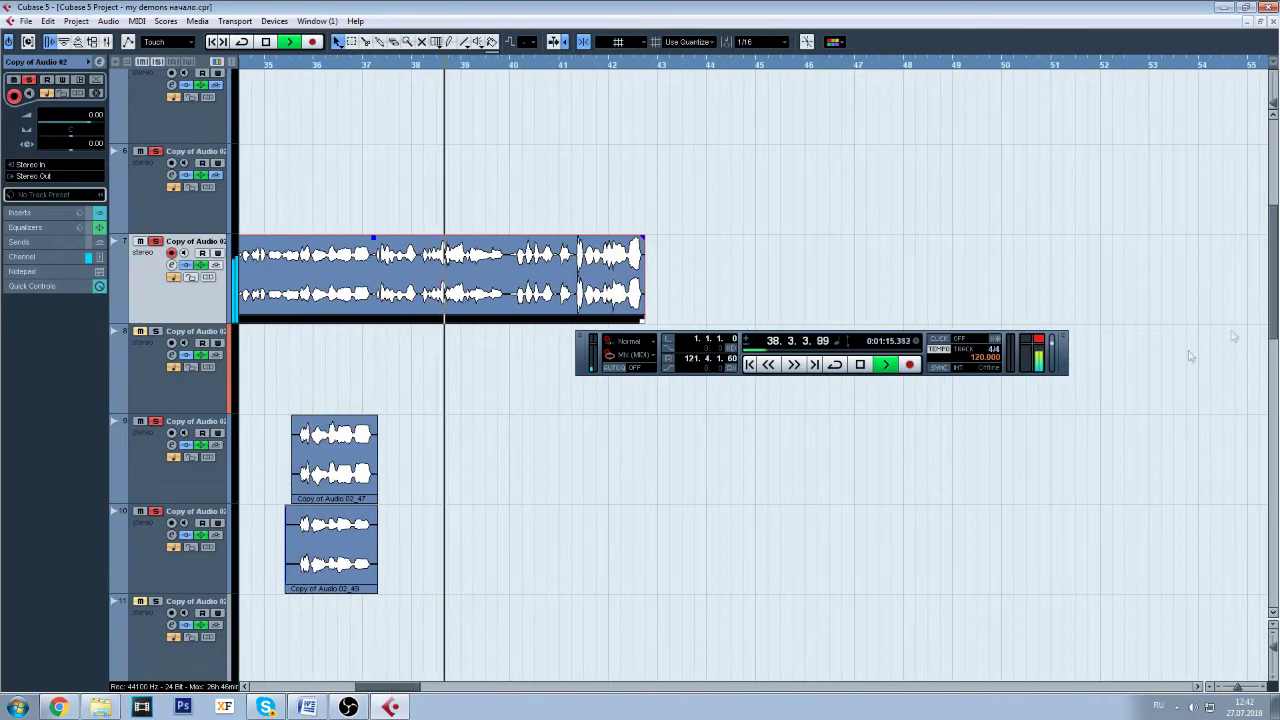
{"action": "left_click_drag", "start_coordinate": [1265, 310], "coordinate": [1251, 384]}
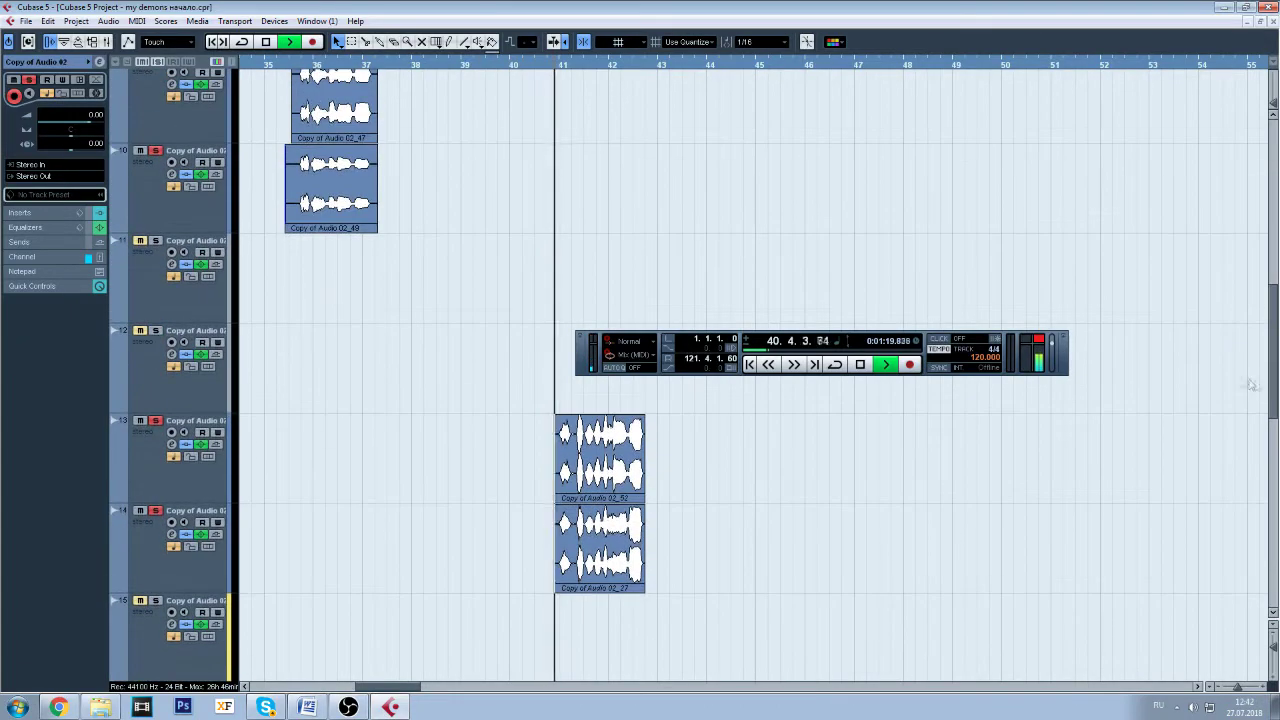
{"action": "left_click", "coordinate": [861, 366]}
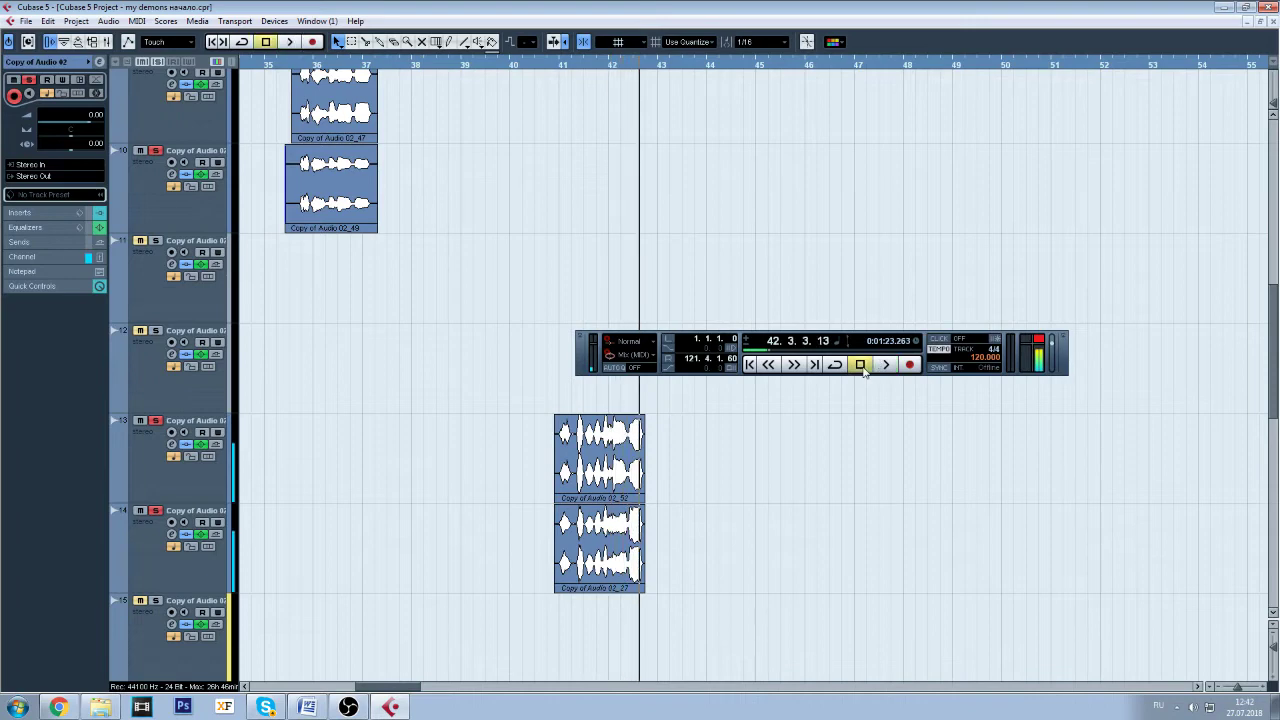
- Inspect the Distortion insert in track 13's channel settings, and close both windows
{"action": "left_click", "coordinate": [200, 480]}
{"action": "left_click", "coordinate": [200, 540]}
{"action": "left_click", "coordinate": [197, 489]}
{"action": "left_click", "coordinate": [171, 445]}
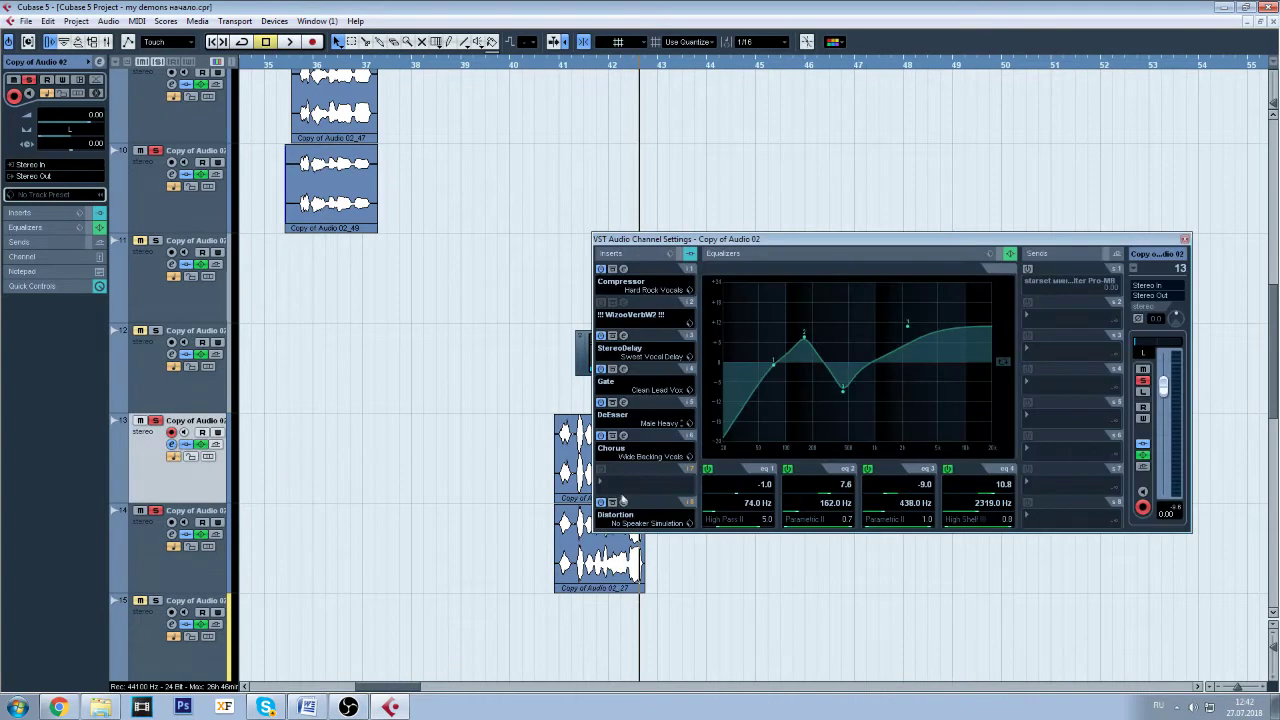
{"action": "left_click", "coordinate": [623, 502]}
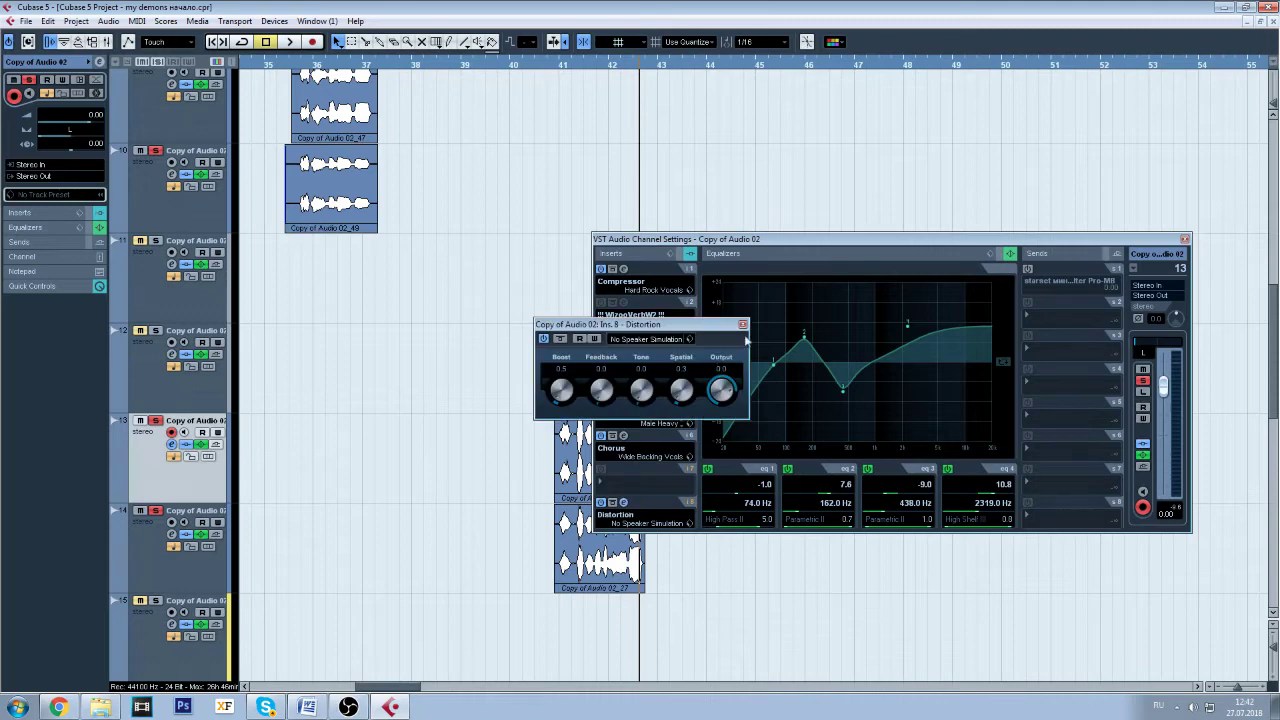
{"action": "left_click", "coordinate": [742, 325]}
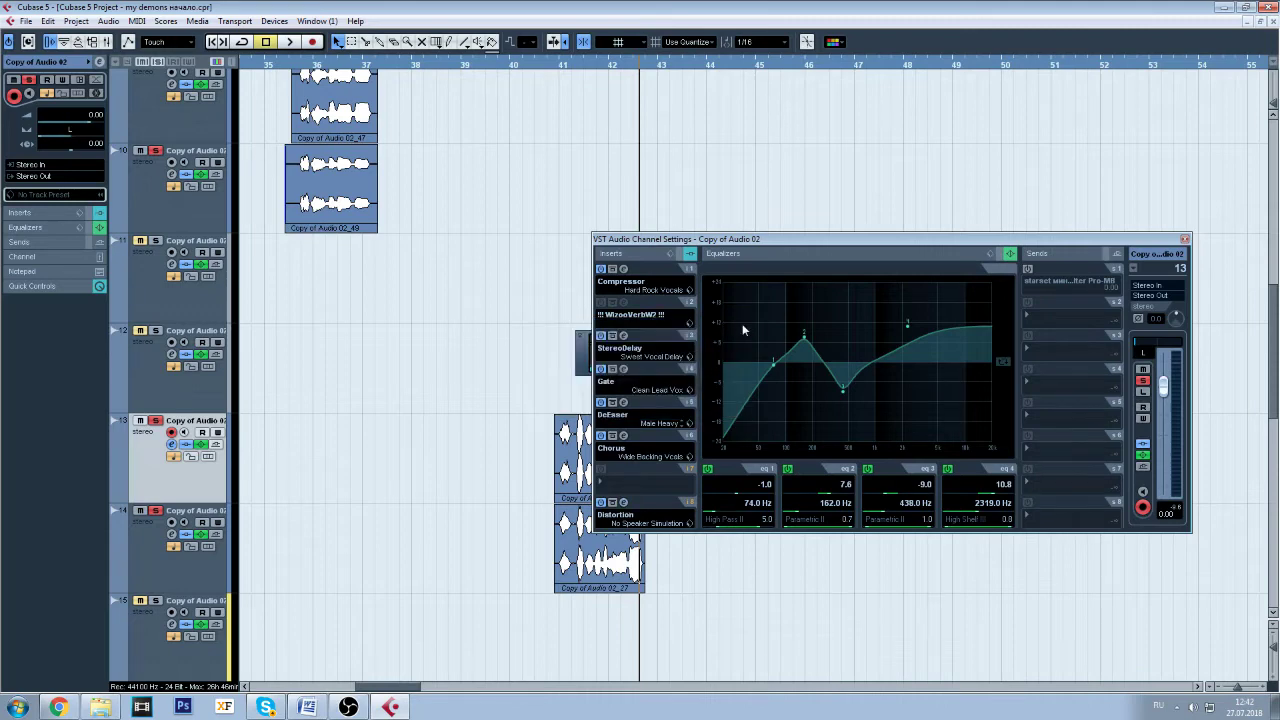
{"action": "left_click", "coordinate": [1185, 240]}
- Switch the Gate and DeEsser inserts in track 13's channel settings off and on again, and close the settings
{"action": "left_click_drag", "start_coordinate": [1274, 405], "coordinate": [1274, 350]}
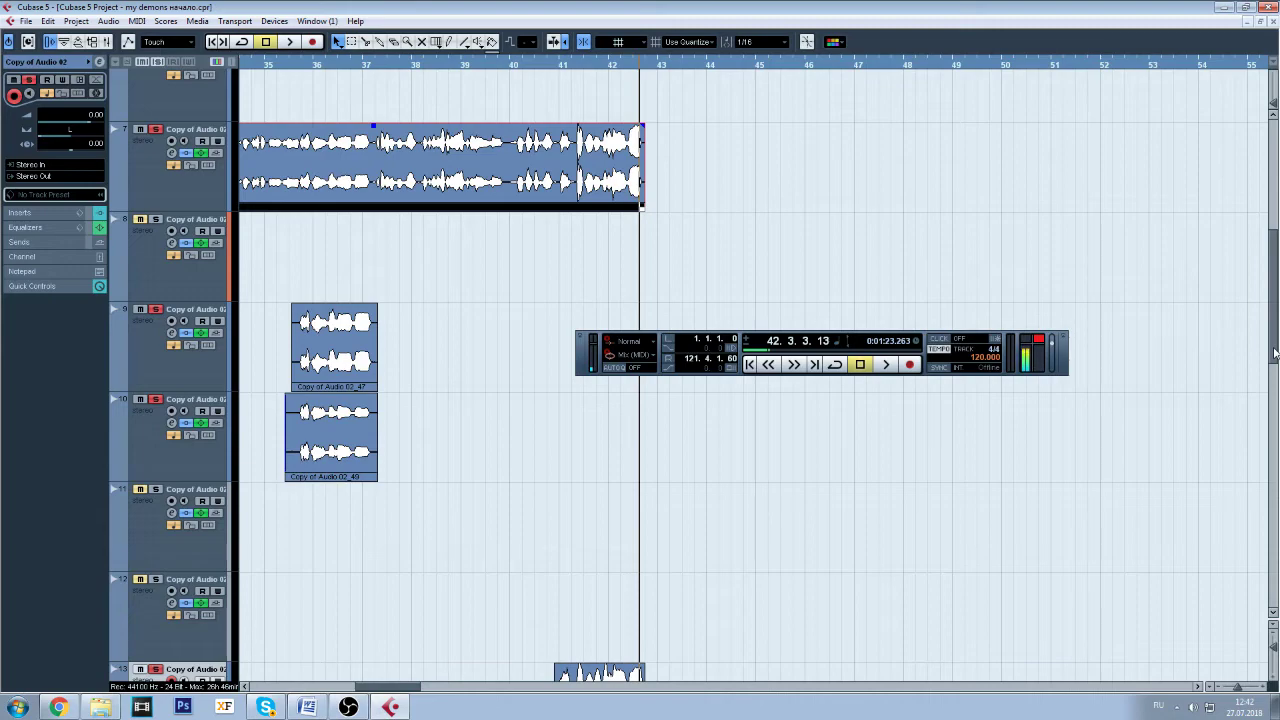
{"action": "left_click_drag", "start_coordinate": [1274, 352], "coordinate": [1274, 410]}
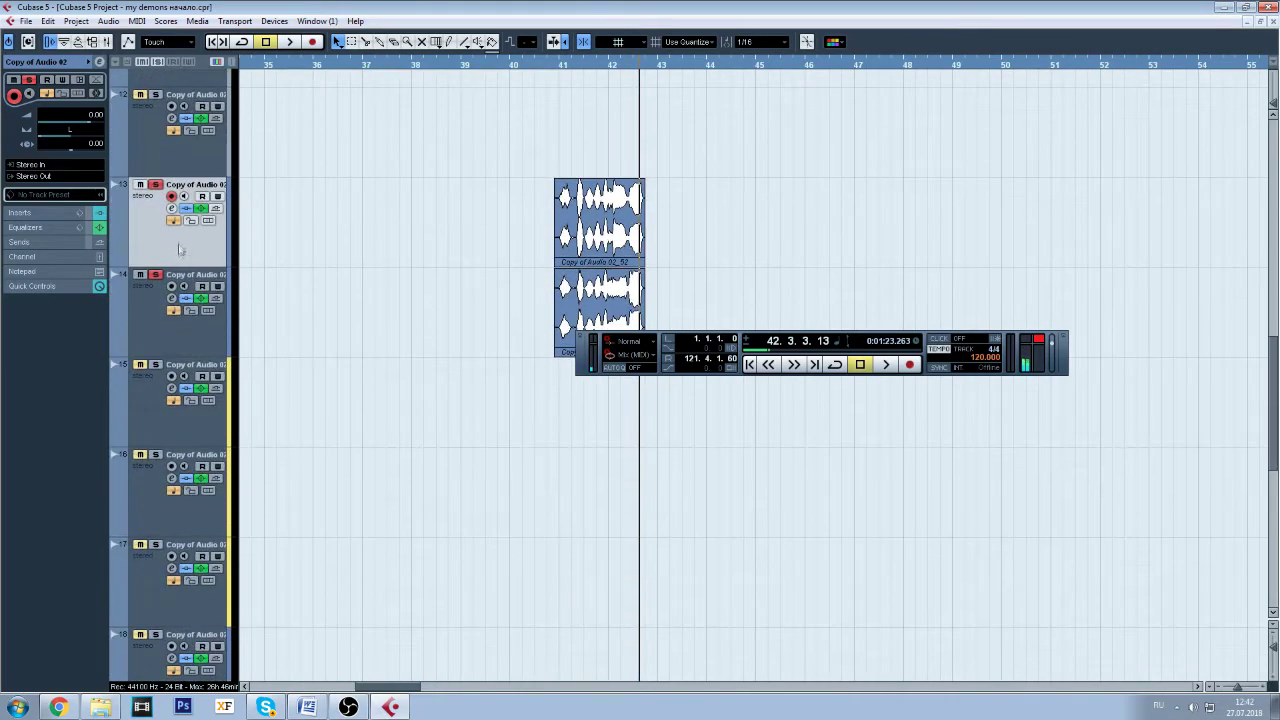
{"action": "left_click", "coordinate": [172, 208]}
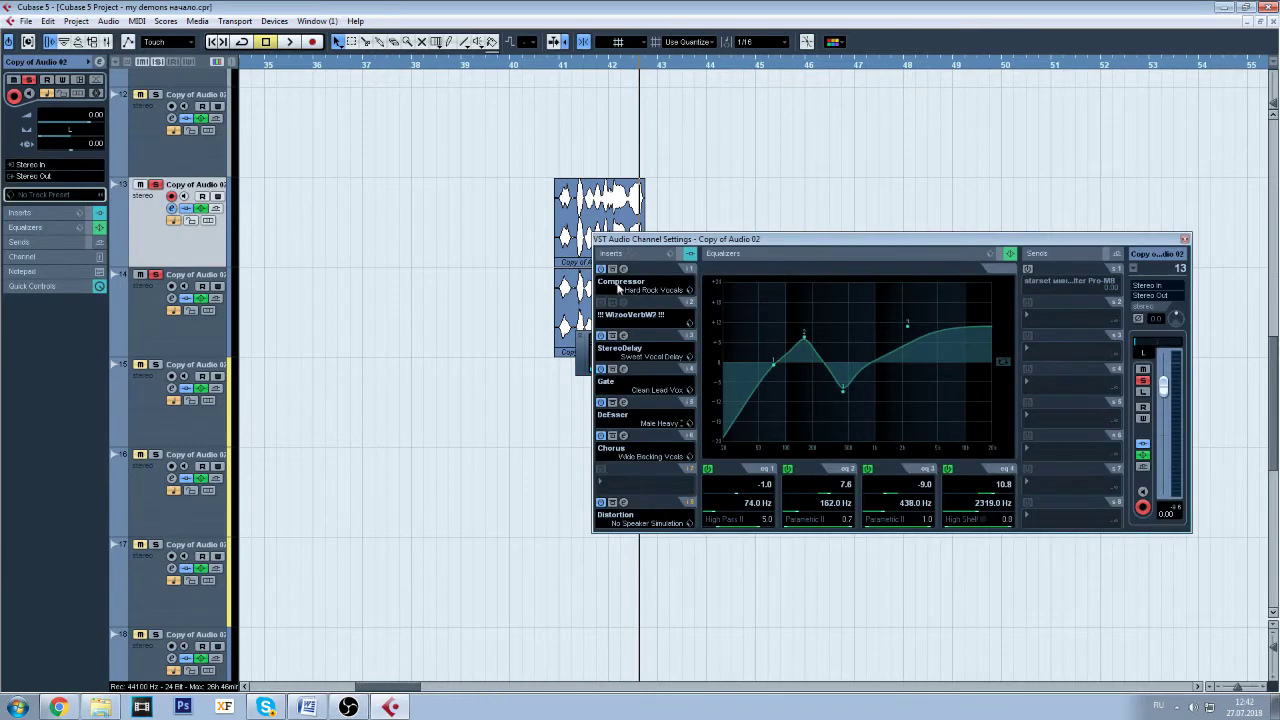
{"action": "left_click", "coordinate": [601, 370]}
{"action": "left_click", "coordinate": [601, 403]}
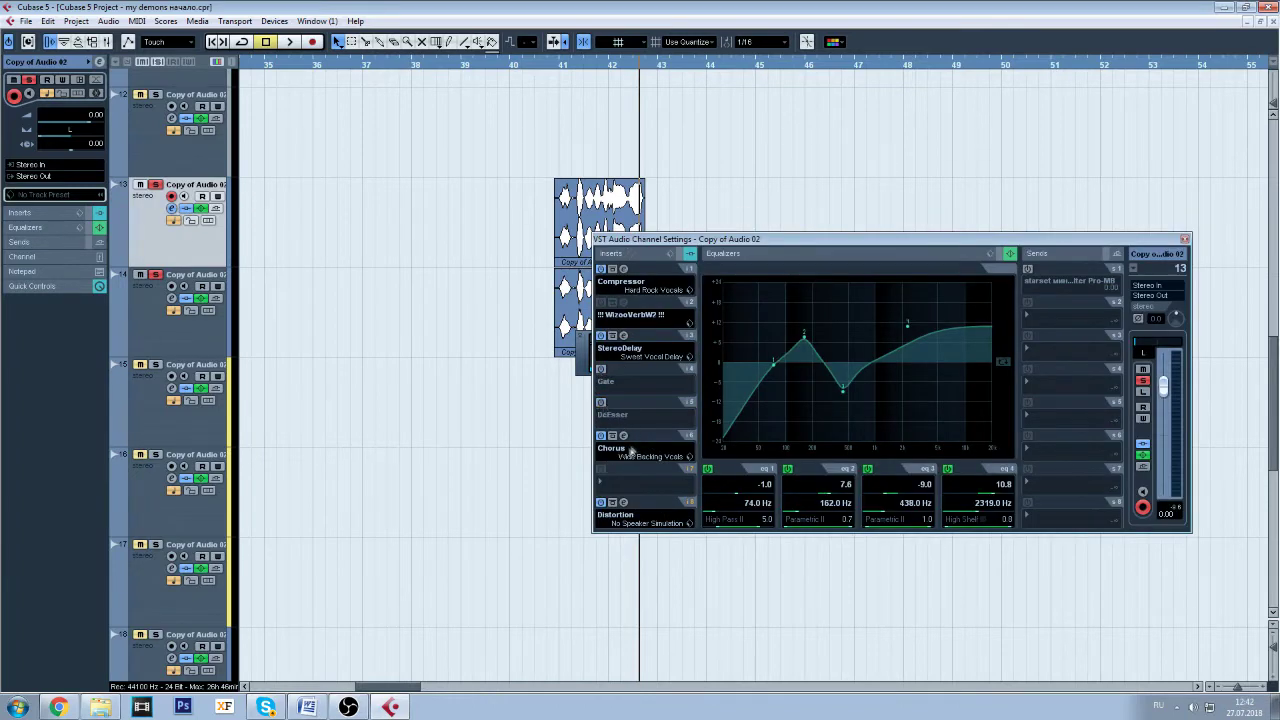
{"action": "left_click", "coordinate": [601, 403]}
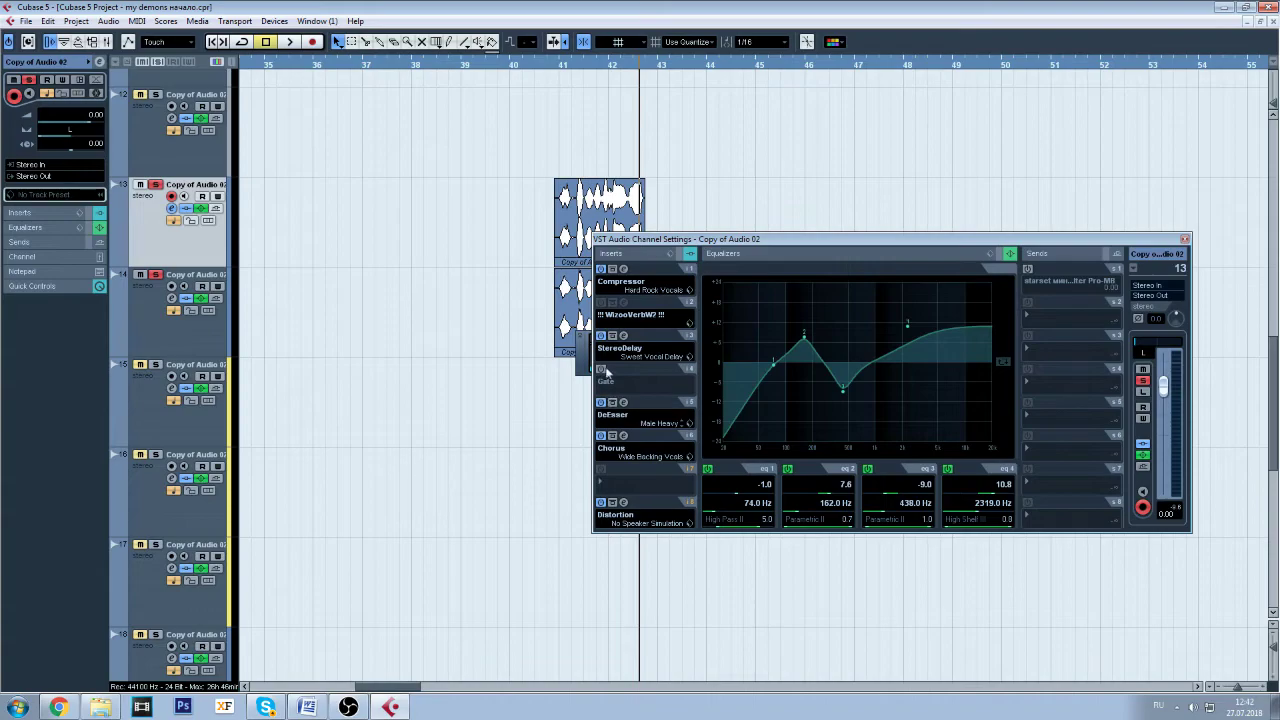
{"action": "left_click", "coordinate": [601, 370]}
{"action": "left_click", "coordinate": [1186, 241]}
- Play the repeated chorus clip on track 2 from 42.3.3 until just before bar 57
{"action": "left_click_drag", "start_coordinate": [1268, 343], "coordinate": [1266, 185]}
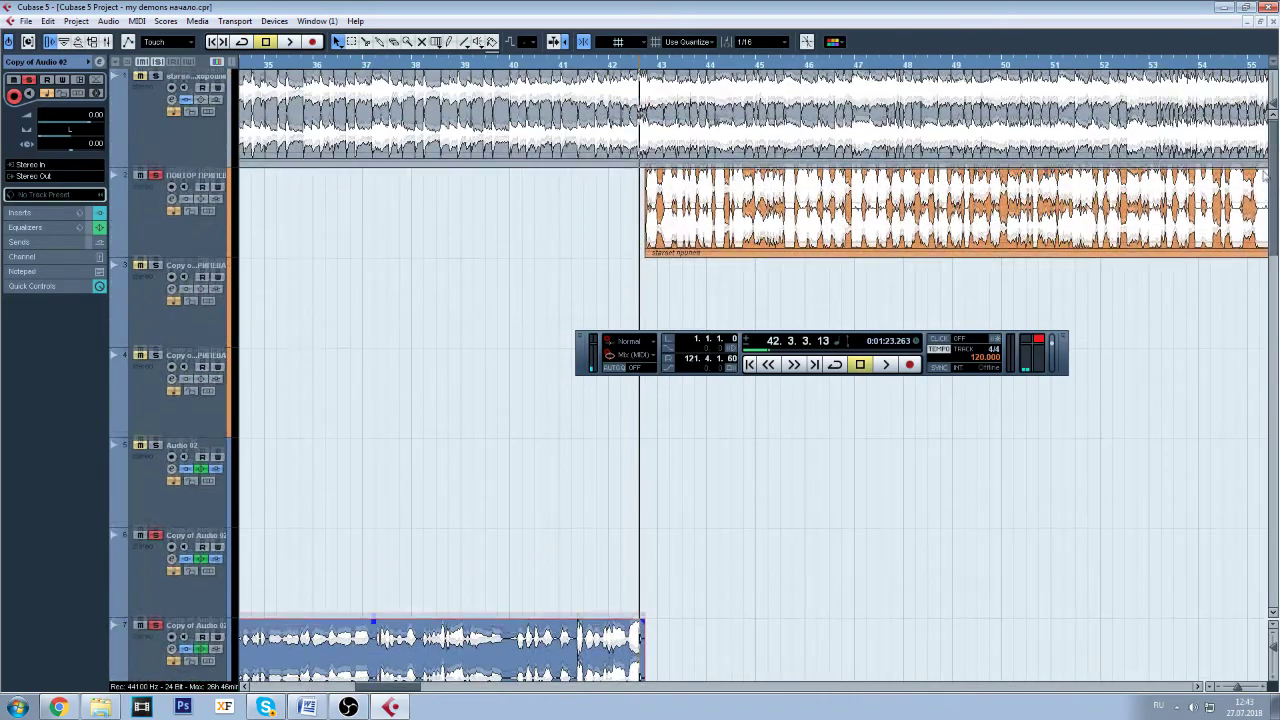
{"action": "left_click_drag", "start_coordinate": [388, 687], "coordinate": [250, 687]}
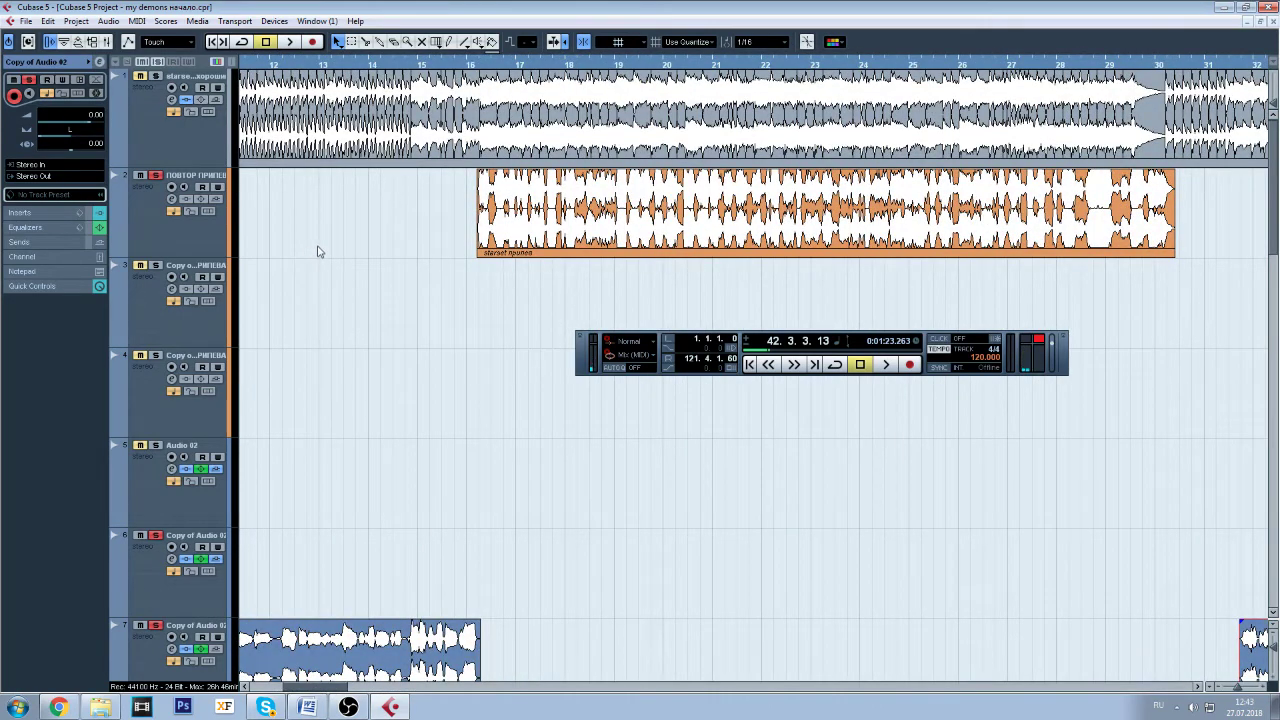
{"action": "left_click_drag", "start_coordinate": [330, 689], "coordinate": [413, 686]}
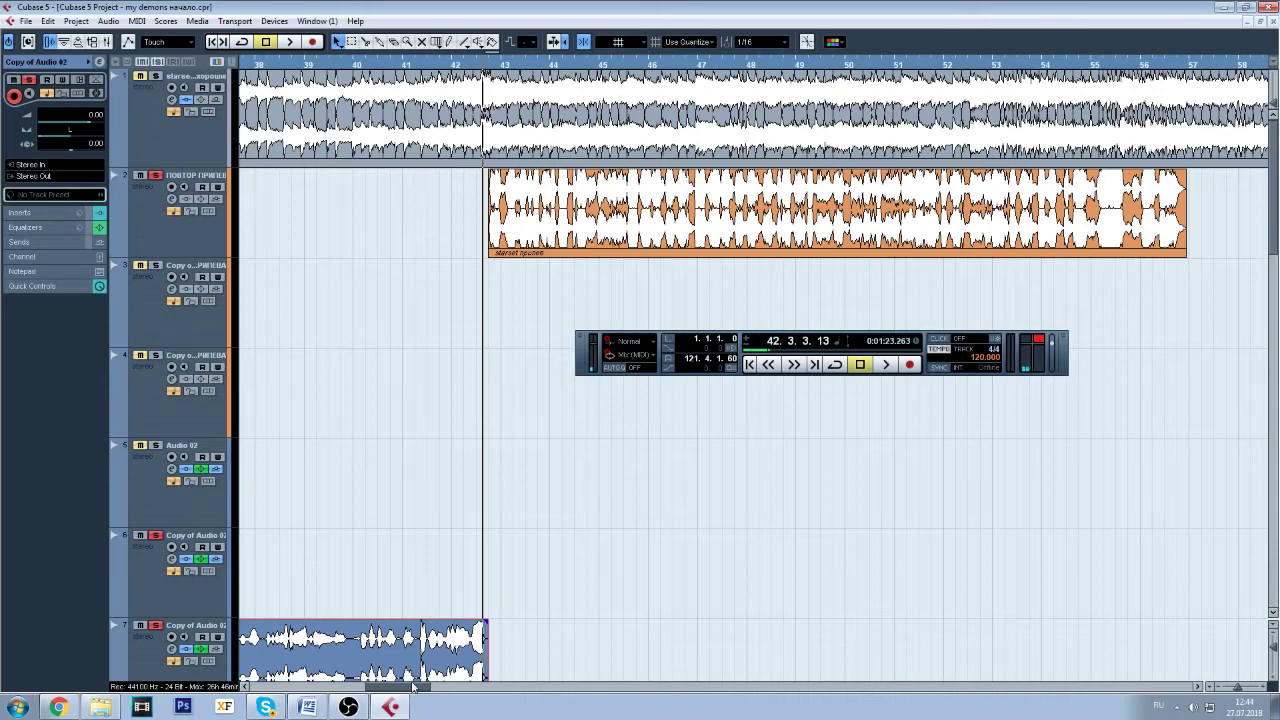
{"action": "left_click", "coordinate": [886, 366]}
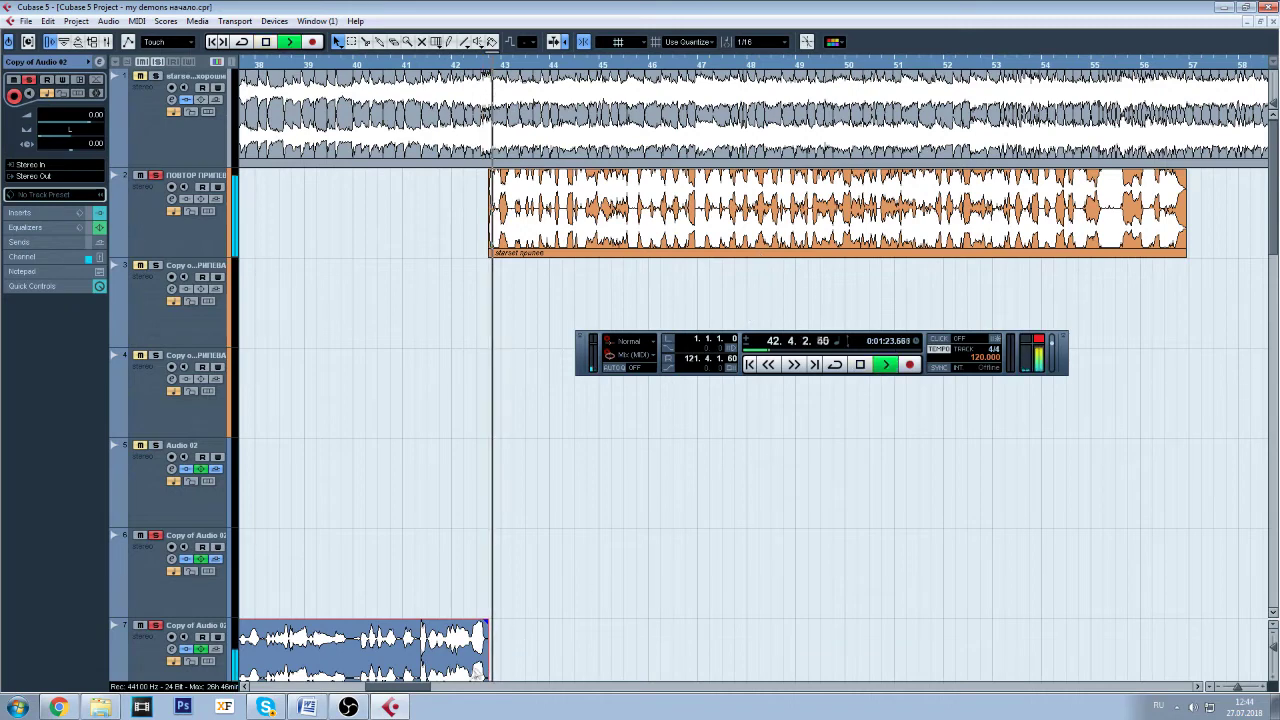
{"action": "scroll", "coordinate": [749, 512], "scroll_direction": "right", "scroll_amount": 5}
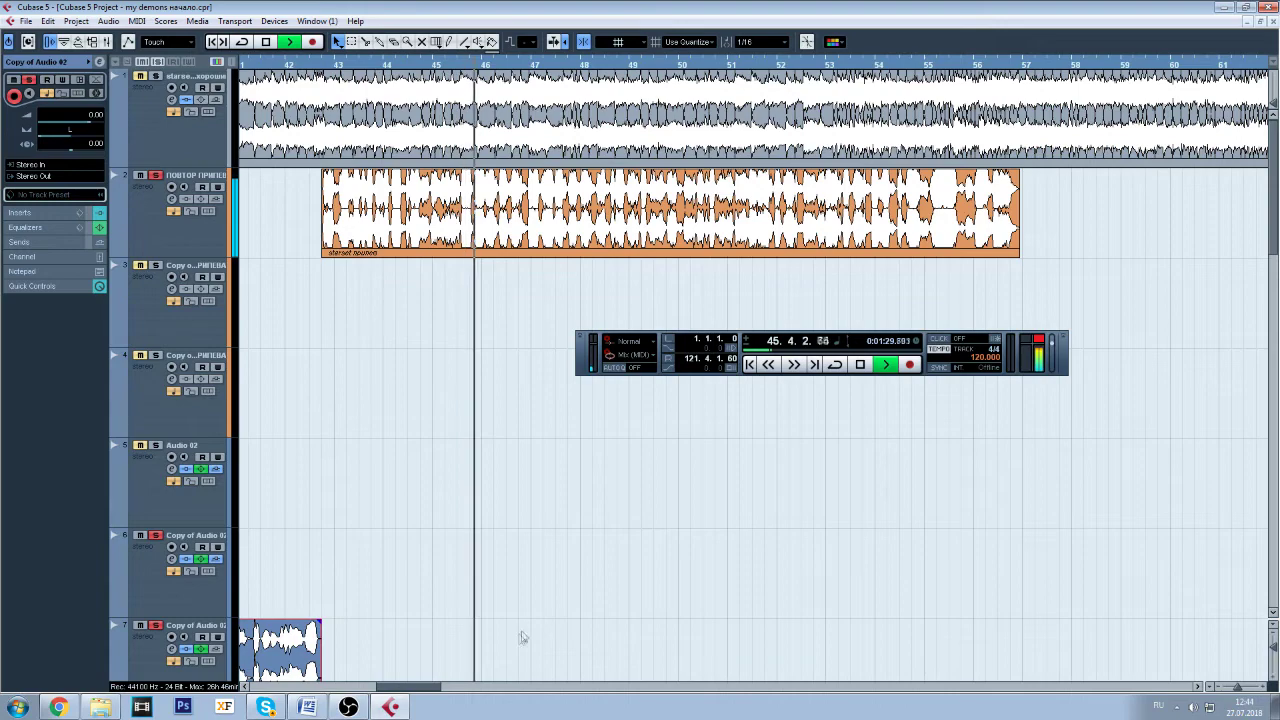
{"action": "left_click_drag", "start_coordinate": [430, 690], "coordinate": [446, 690]}
{"action": "left_click_drag", "start_coordinate": [1246, 690], "coordinate": [1236, 690]}
{"action": "left_click", "coordinate": [1274, 648]}
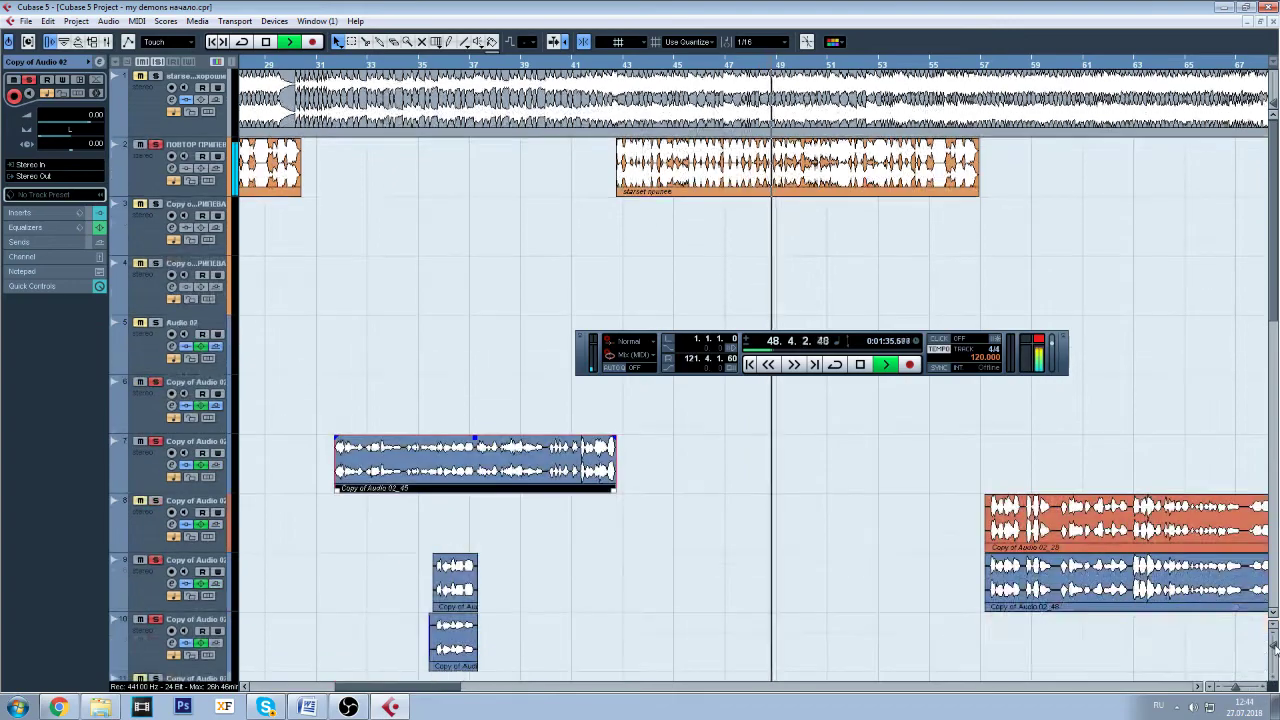
{"action": "left_click", "coordinate": [1274, 648]}
{"action": "left_click_drag", "start_coordinate": [455, 690], "coordinate": [507, 691]}
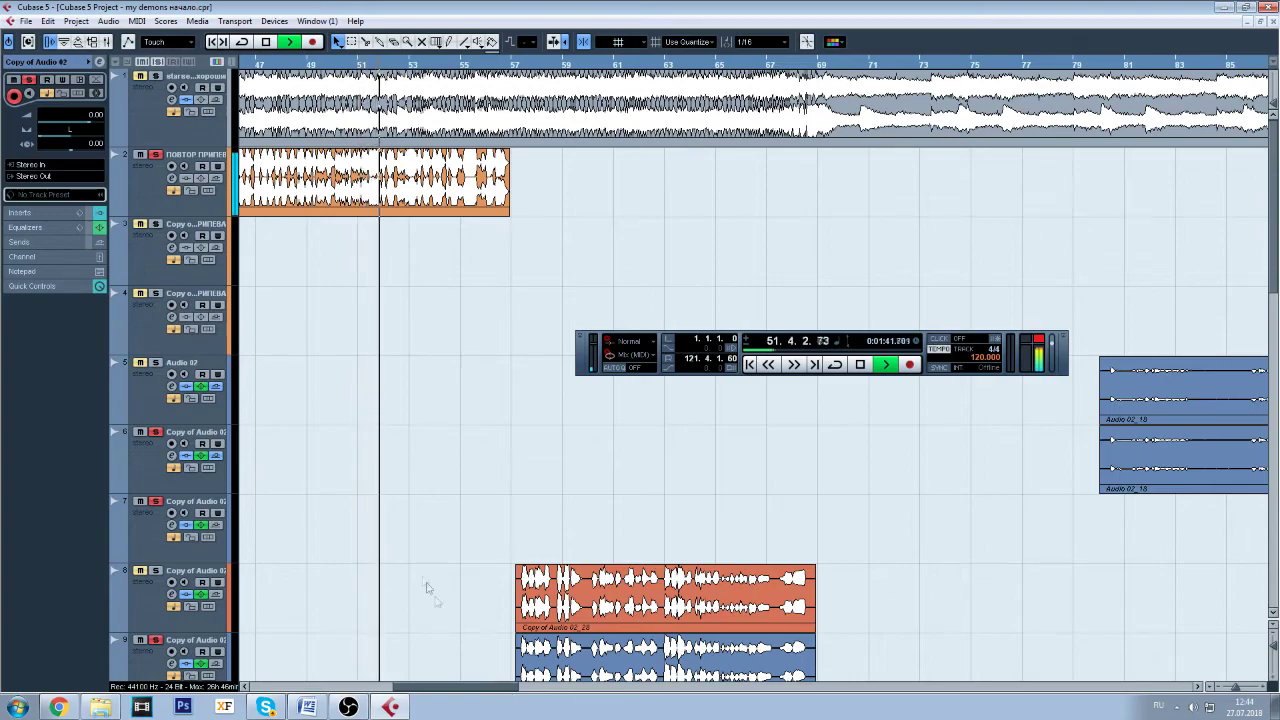
{"action": "mouse_move", "coordinate": [463, 688]}
{"action": "left_mouse_down"}
{"action": "mouse_move", "coordinate": [302, 684]}
{"action": "mouse_move", "coordinate": [392, 687]}
{"action": "left_mouse_up"}
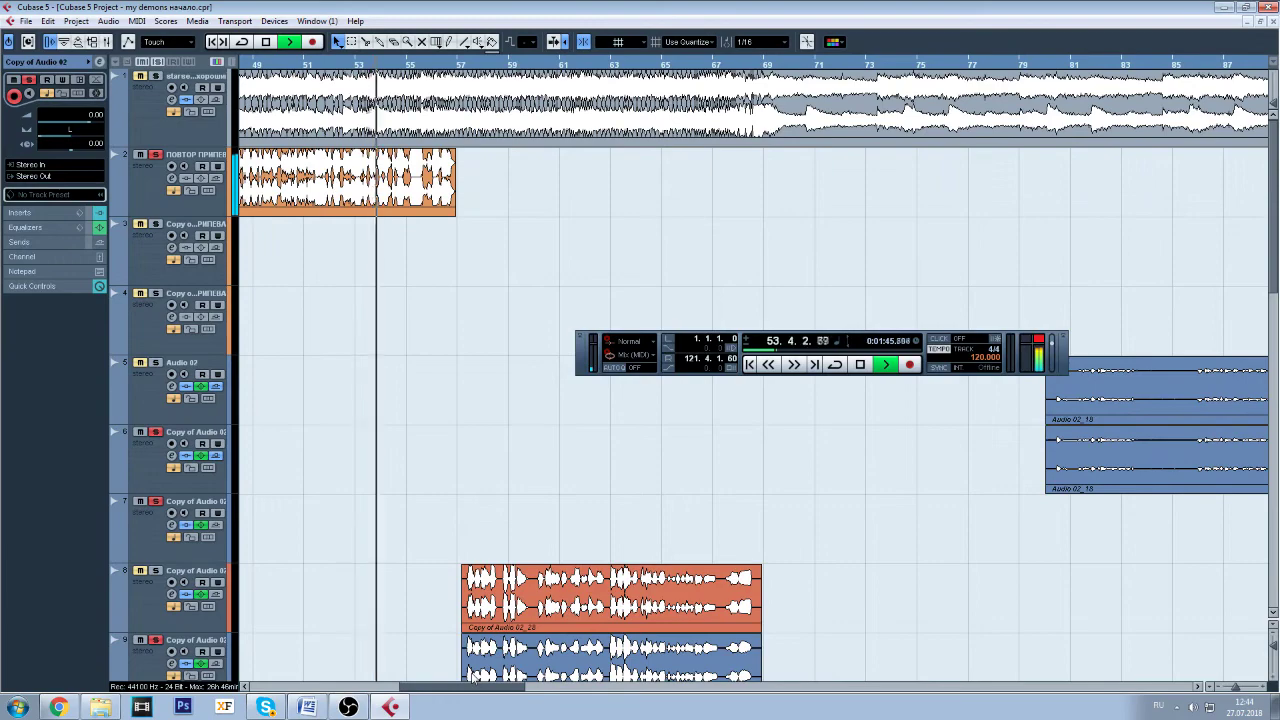
{"action": "scroll", "coordinate": [750, 380], "scroll_direction": "down", "scroll_amount": 3}
{"action": "scroll", "coordinate": [611, 456], "scroll_direction": "down", "scroll_amount": 1}
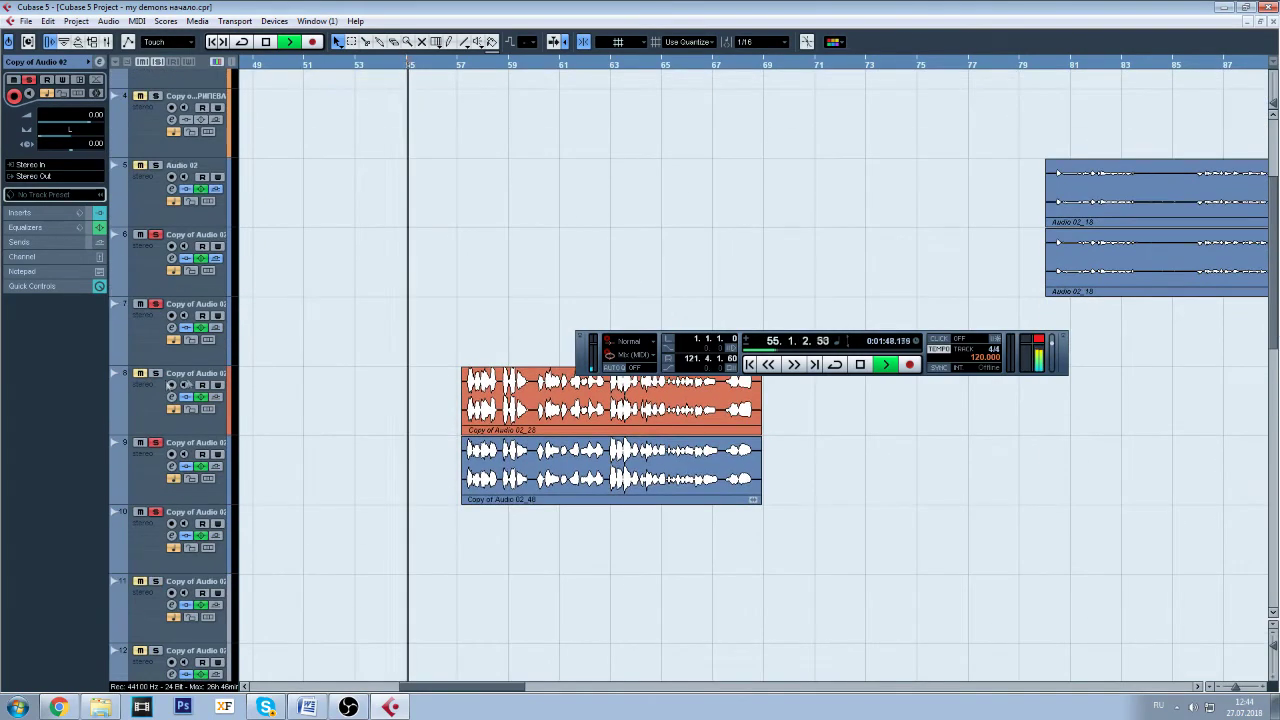
{"action": "left_click", "coordinate": [862, 365]}
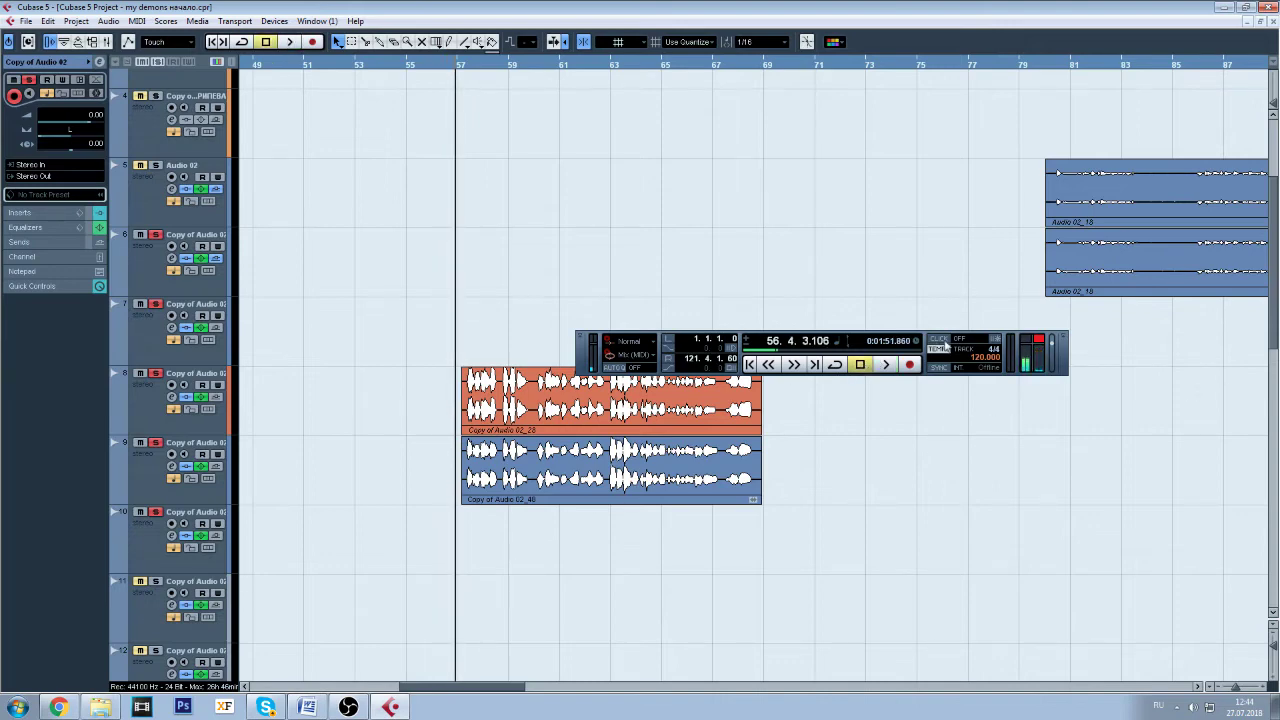
- Move the transport panel clear of the clips on tracks 8 and 9 and play them from 56.4.3 until just before bar 60
{"action": "left_click_drag", "start_coordinate": [945, 343], "coordinate": [784, 170]}
{"action": "left_click", "coordinate": [150, 420]}
{"action": "left_click", "coordinate": [148, 481]}
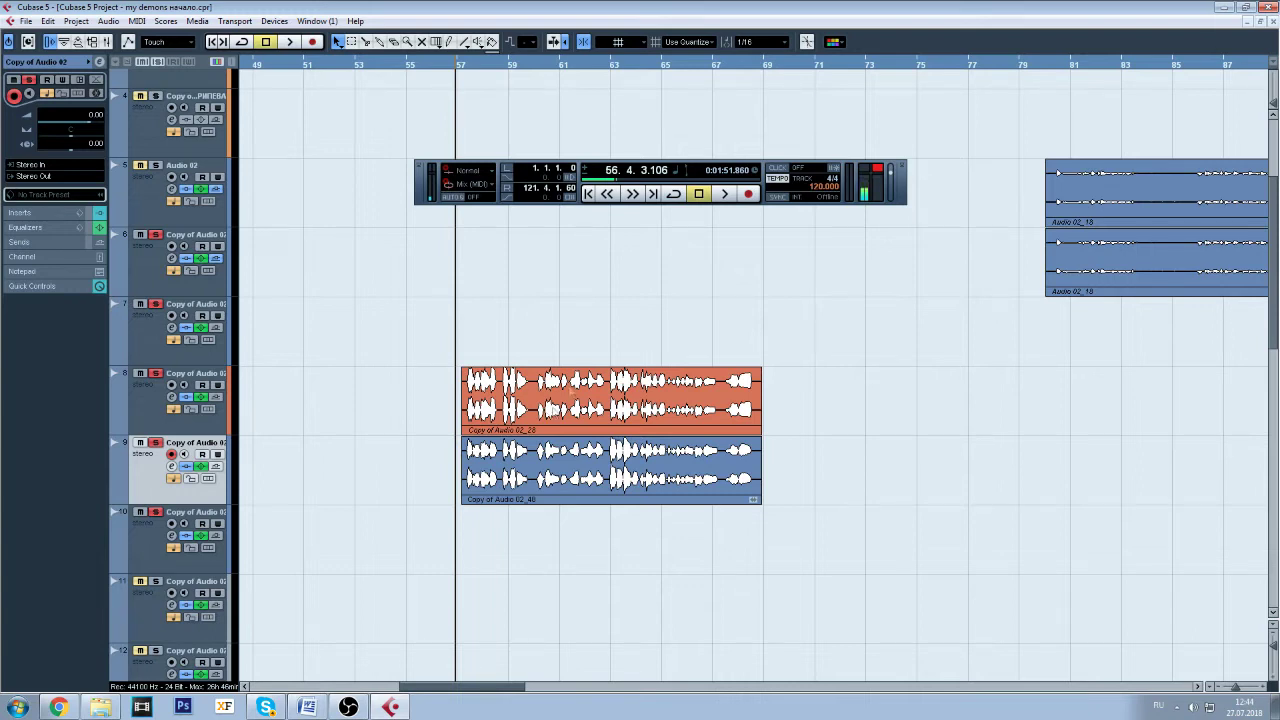
{"action": "left_click", "coordinate": [723, 194]}
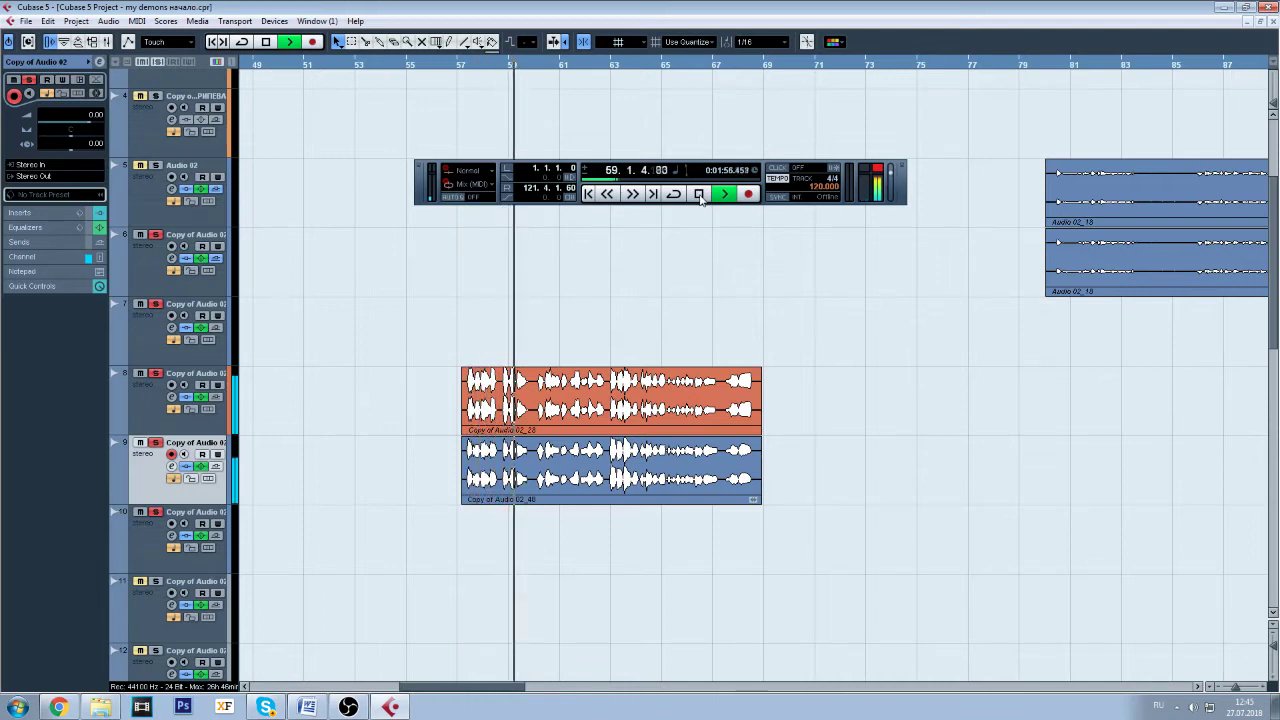
{"action": "left_click", "coordinate": [699, 194]}
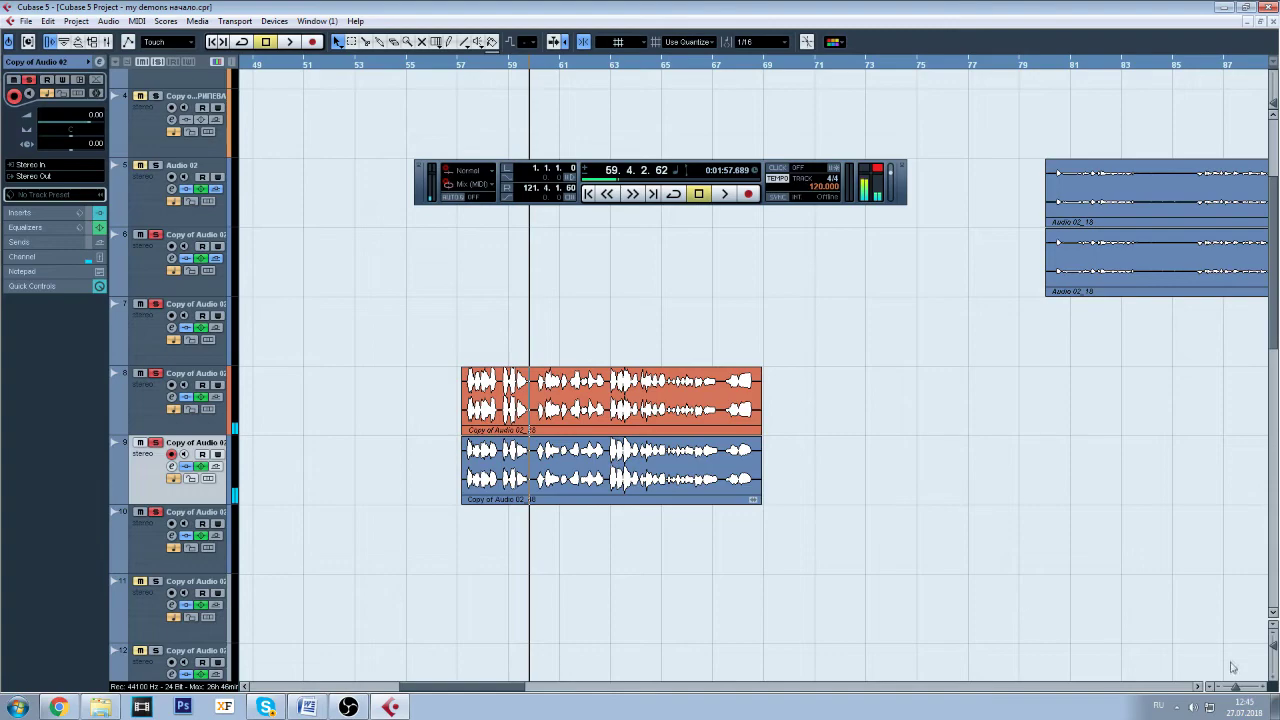
{"action": "left_click_drag", "start_coordinate": [1236, 687], "coordinate": [1241, 688]}
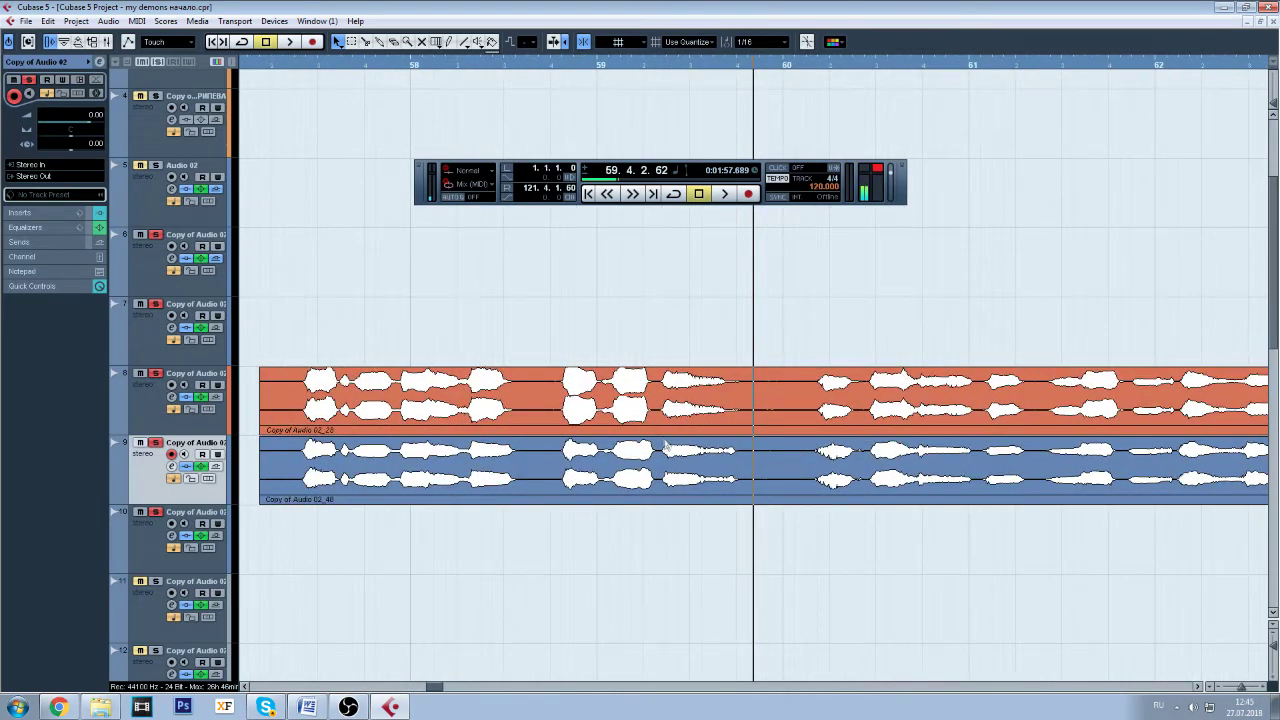
{"action": "key", "text": "3"}
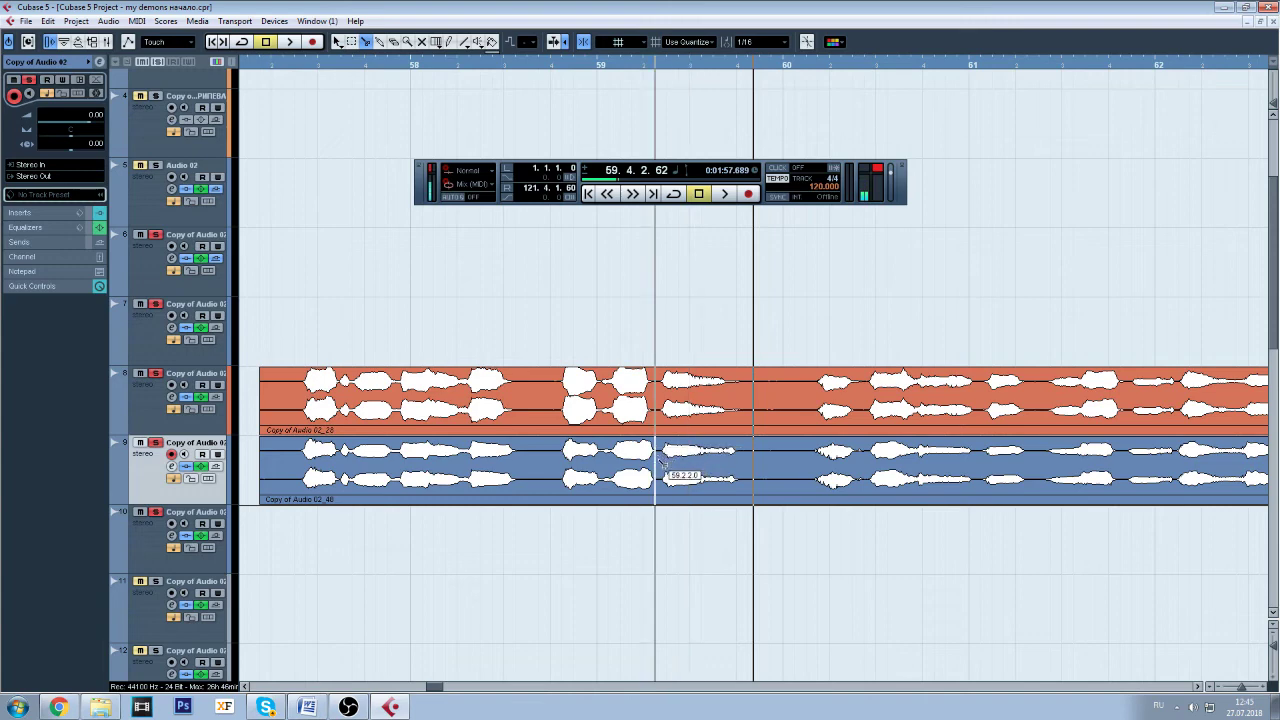
{"action": "key", "text": "1"}
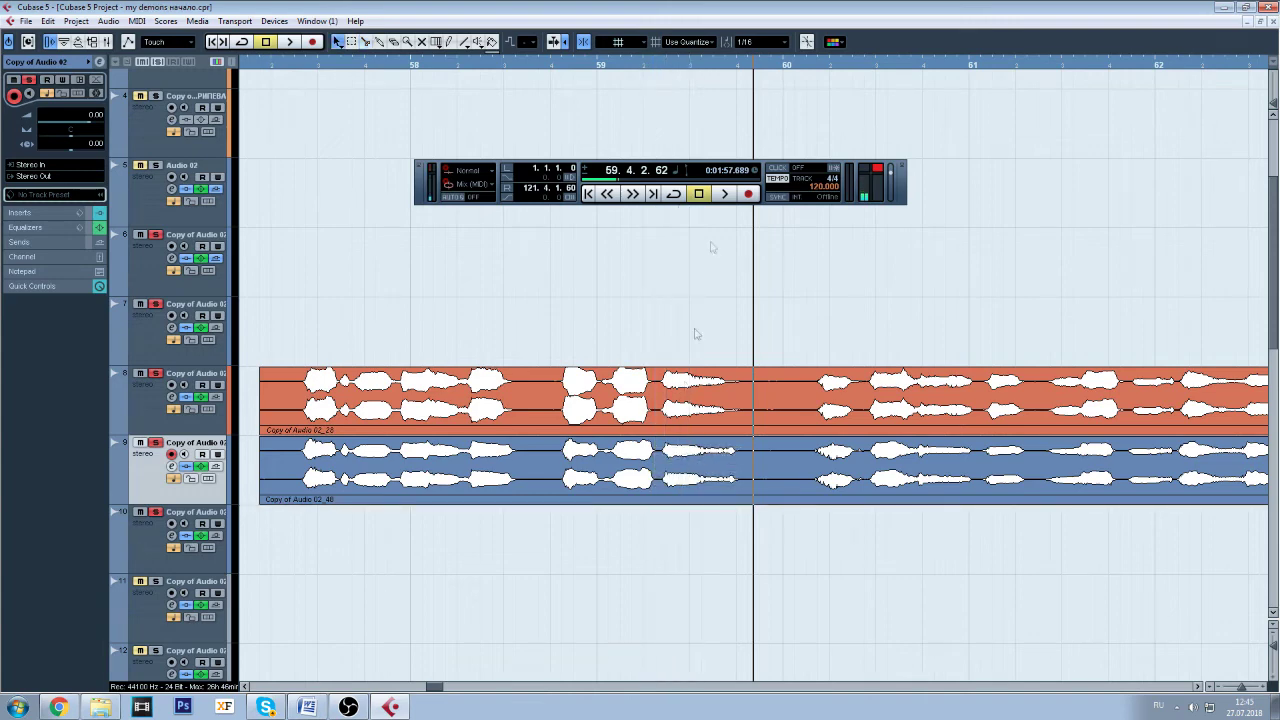
{"action": "left_click", "coordinate": [689, 41]}
{"action": "left_click", "coordinate": [701, 88]}
{"action": "left_click", "coordinate": [626, 43]}
{"action": "left_click", "coordinate": [637, 150]}
{"action": "key", "text": "2"}
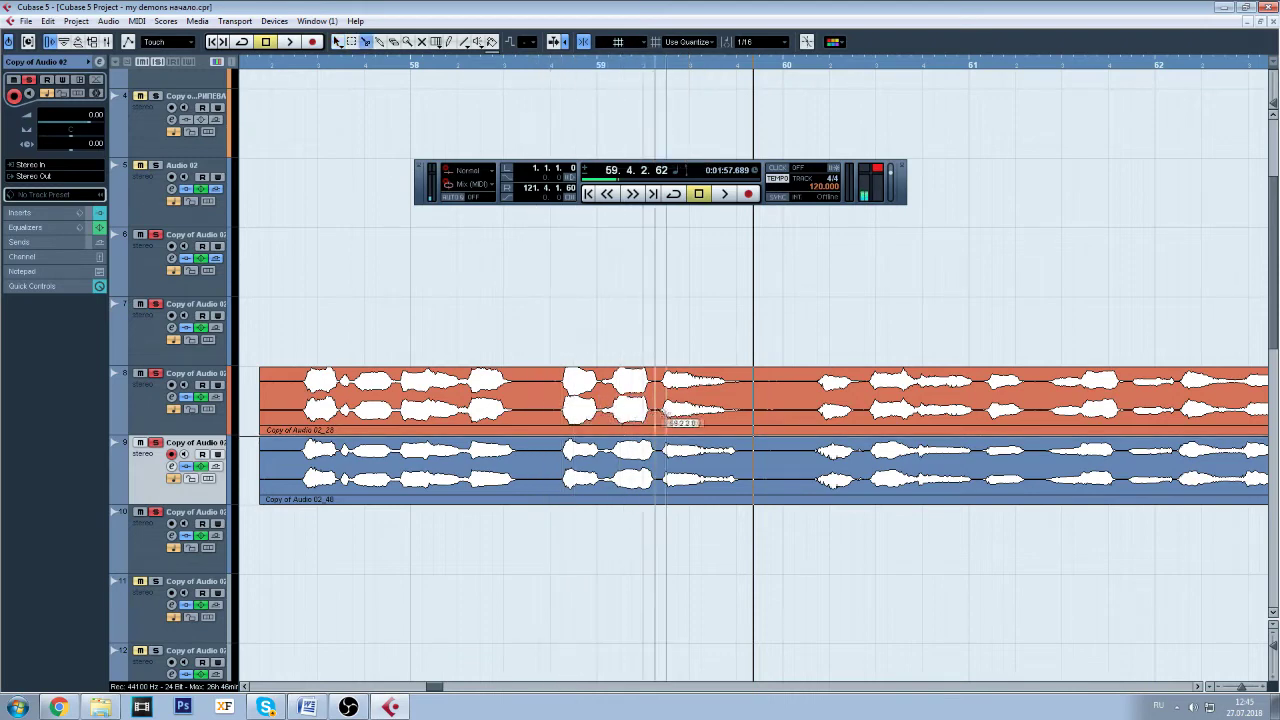
{"action": "right_click", "coordinate": [692, 412]}
{"action": "left_click", "coordinate": [710, 412]}
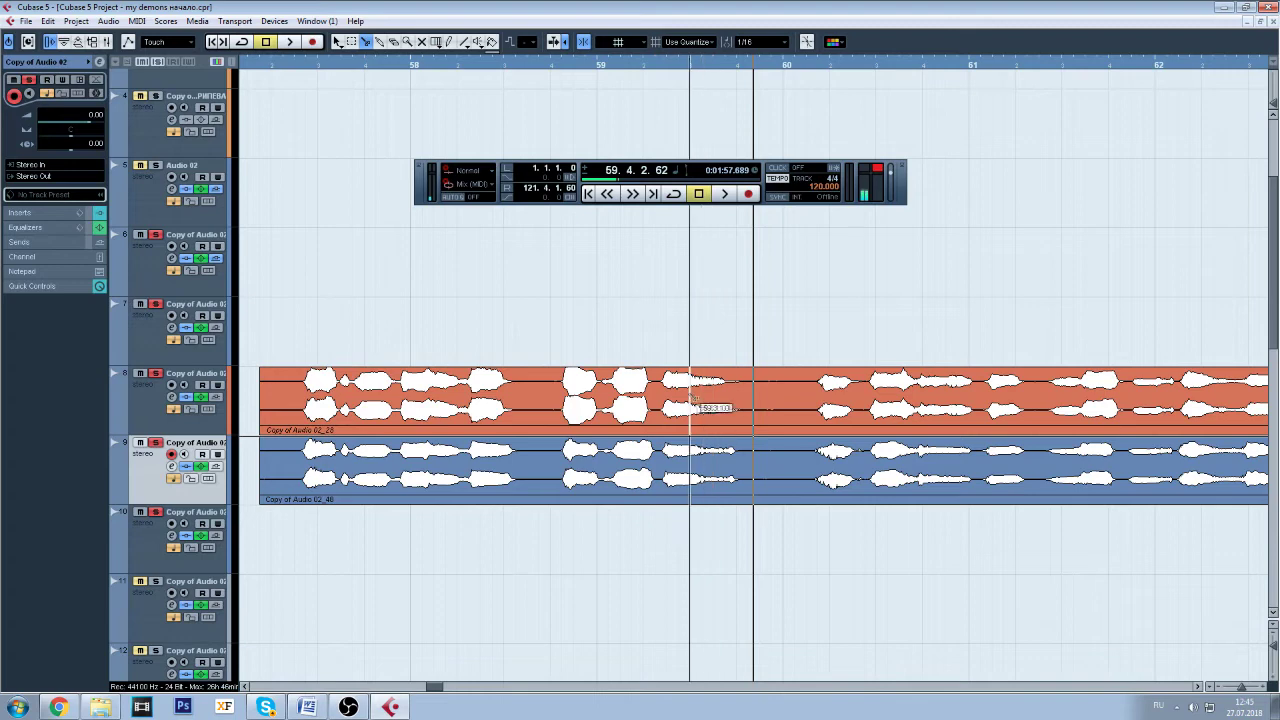
{"action": "right_click", "coordinate": [704, 233]}
{"action": "left_click", "coordinate": [704, 233]}
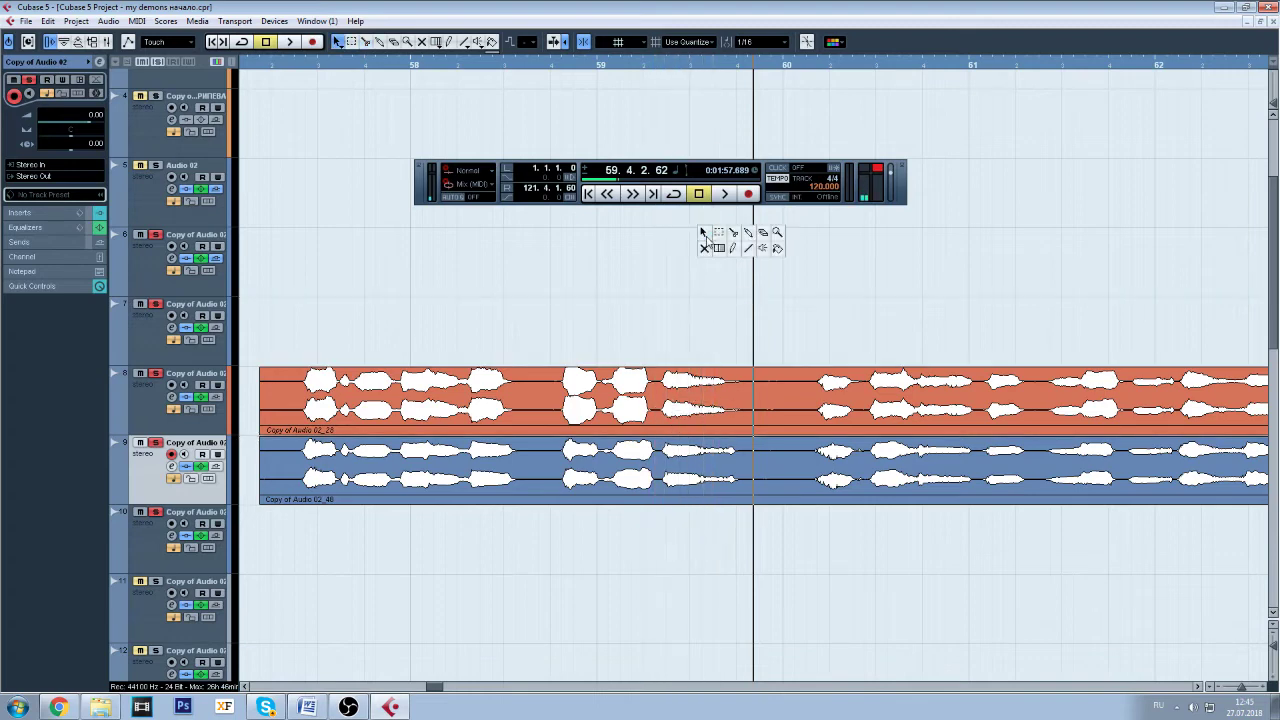
{"action": "left_click", "coordinate": [712, 249]}
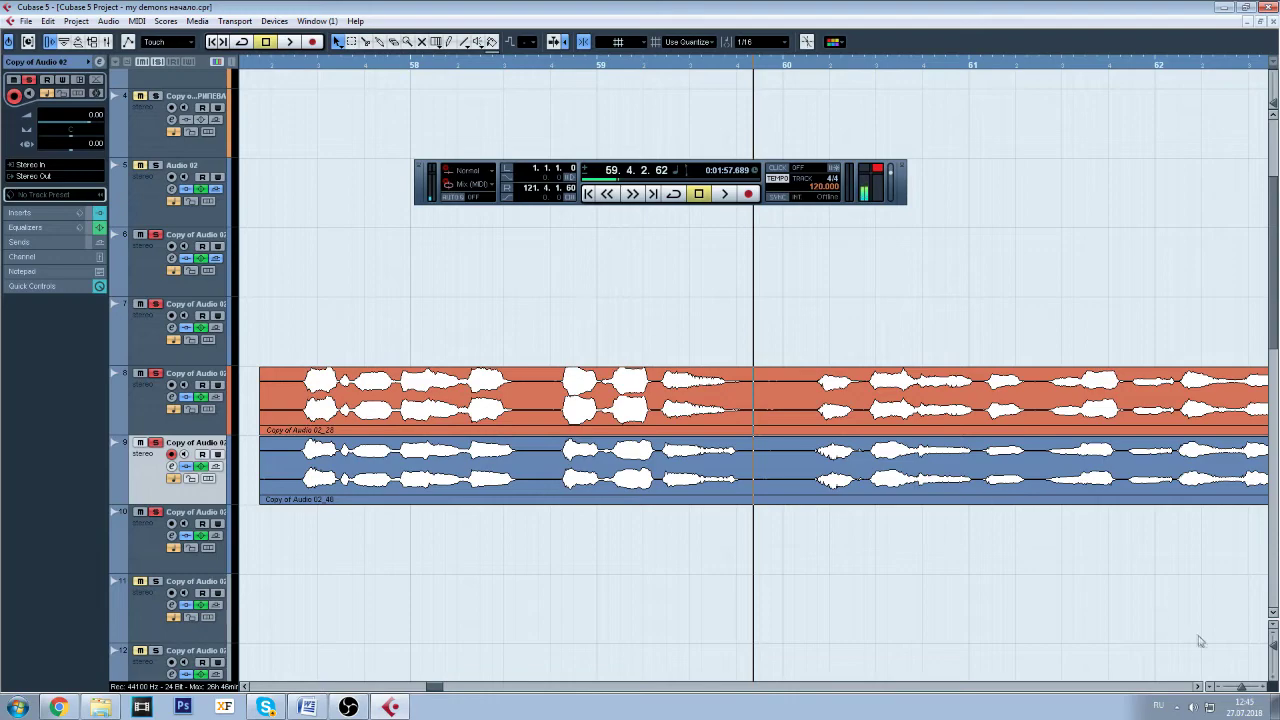
{"action": "left_click_drag", "start_coordinate": [1247, 689], "coordinate": [1240, 690]}
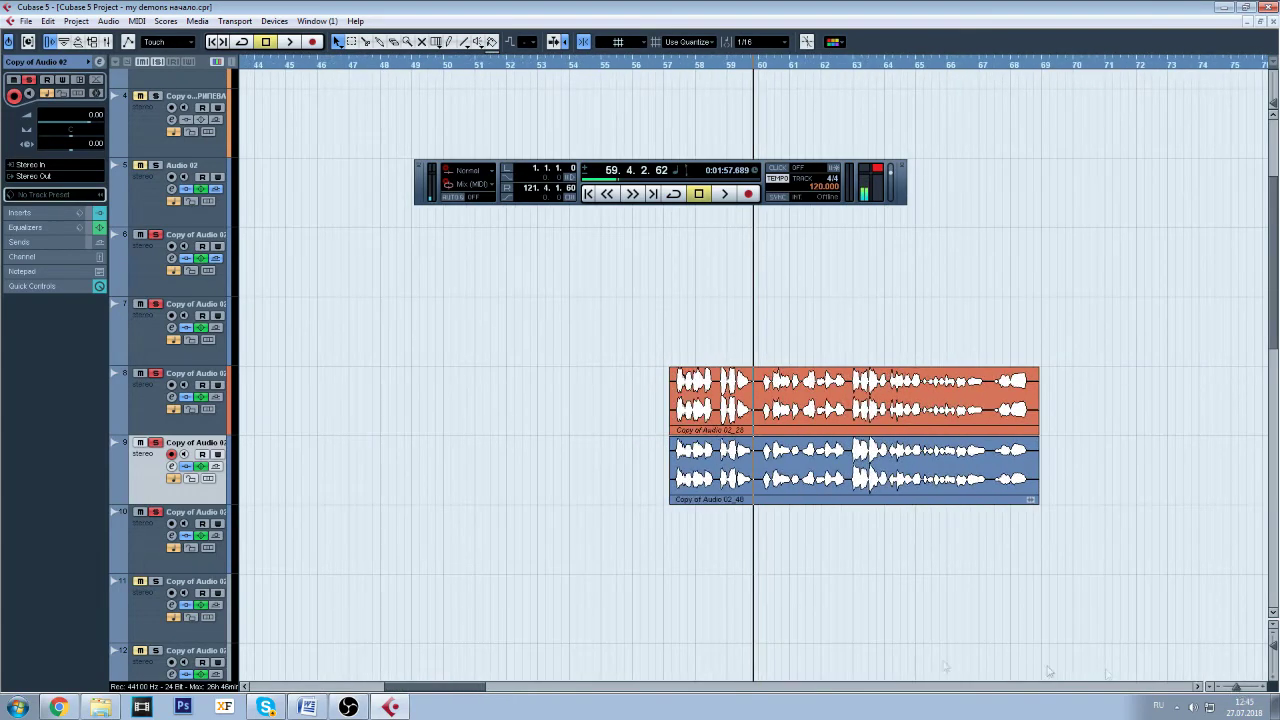
{"action": "left_click_drag", "start_coordinate": [458, 689], "coordinate": [481, 690]}
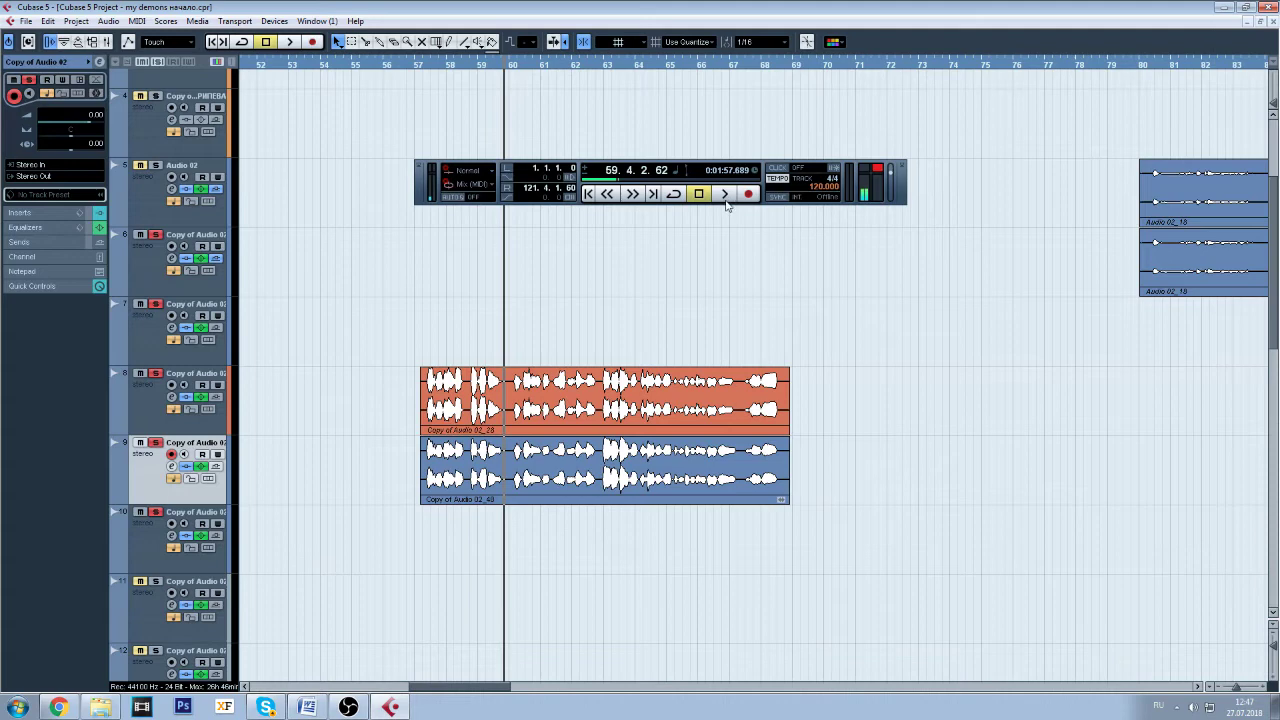
- Open track 8's channel settings, inspect the StereoEnhancer insert, and close the effect window
{"action": "left_click", "coordinate": [146, 422]}
{"action": "left_click", "coordinate": [171, 397]}
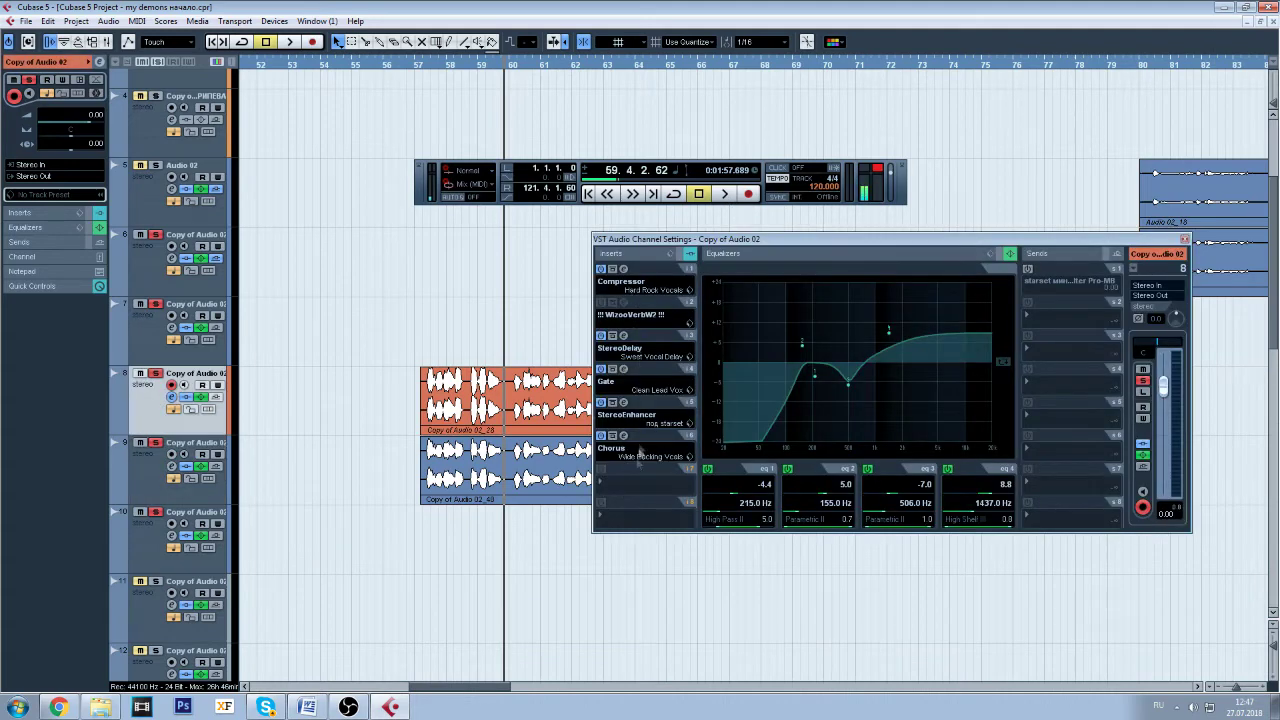
{"action": "left_click", "coordinate": [171, 328]}
{"action": "left_click", "coordinate": [171, 328]}
{"action": "left_click", "coordinate": [171, 328]}
{"action": "left_click", "coordinate": [171, 328]}
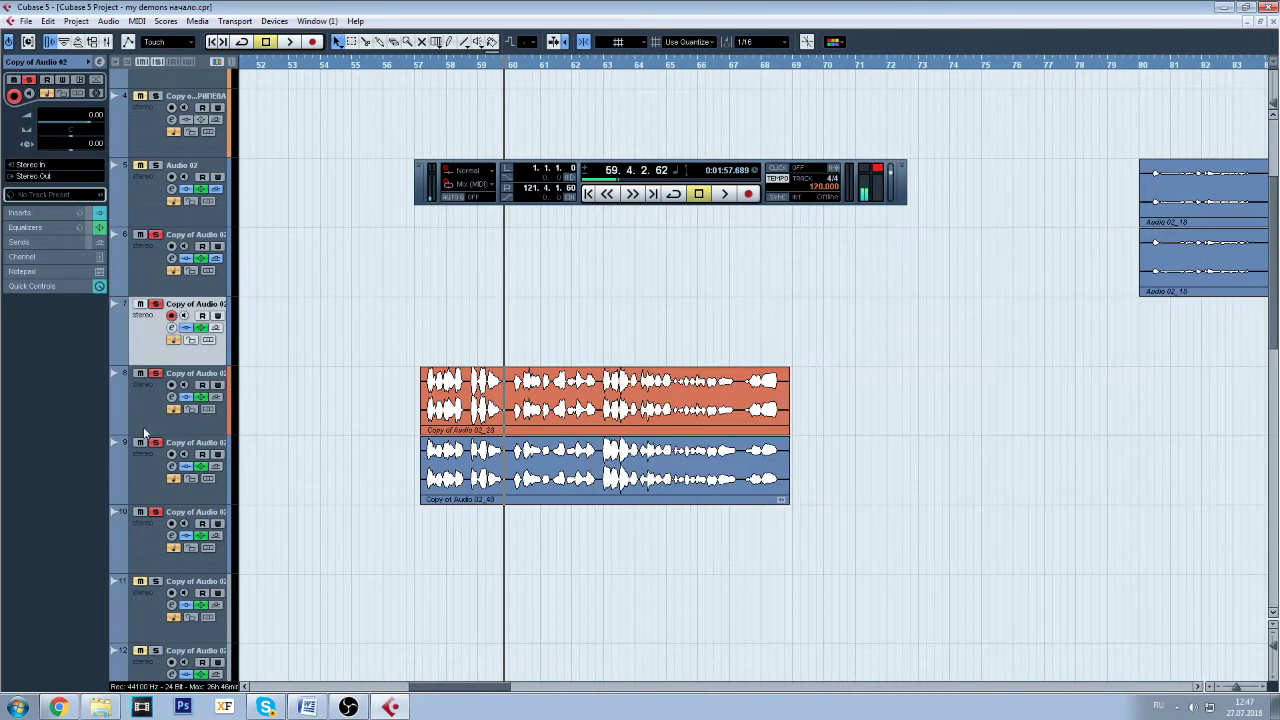
{"action": "left_click", "coordinate": [171, 397]}
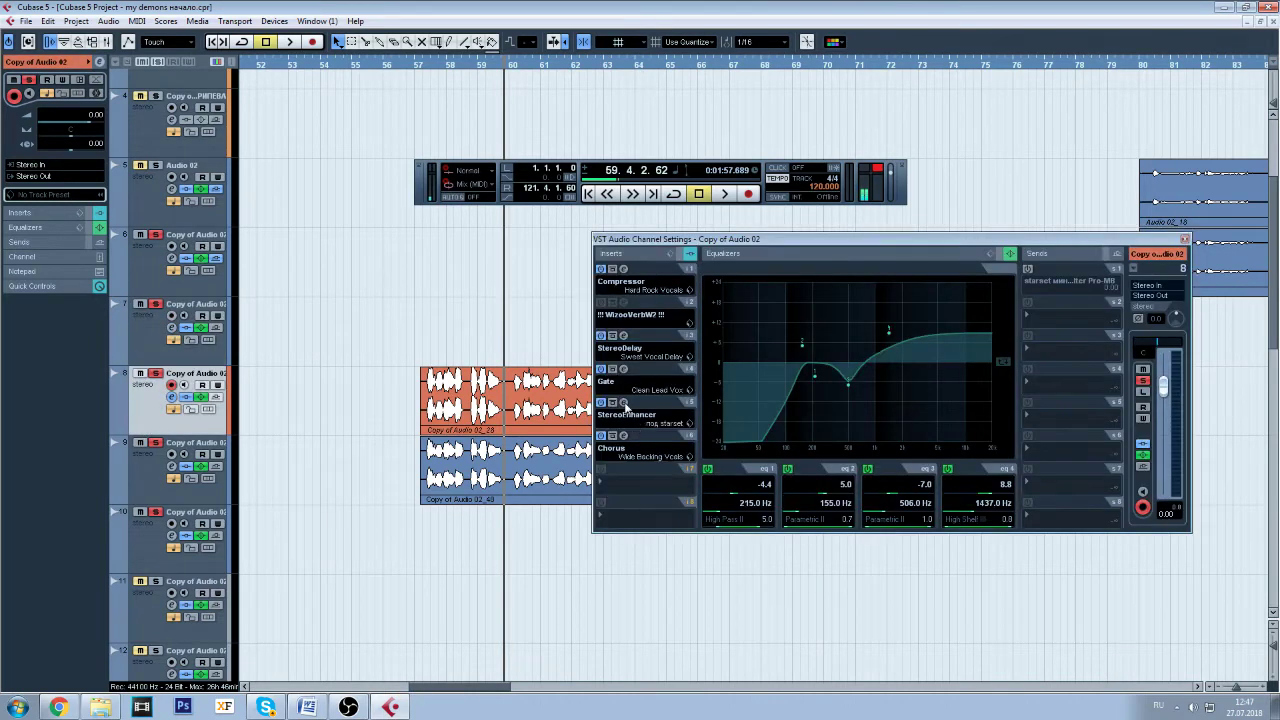
{"action": "left_click", "coordinate": [624, 403]}
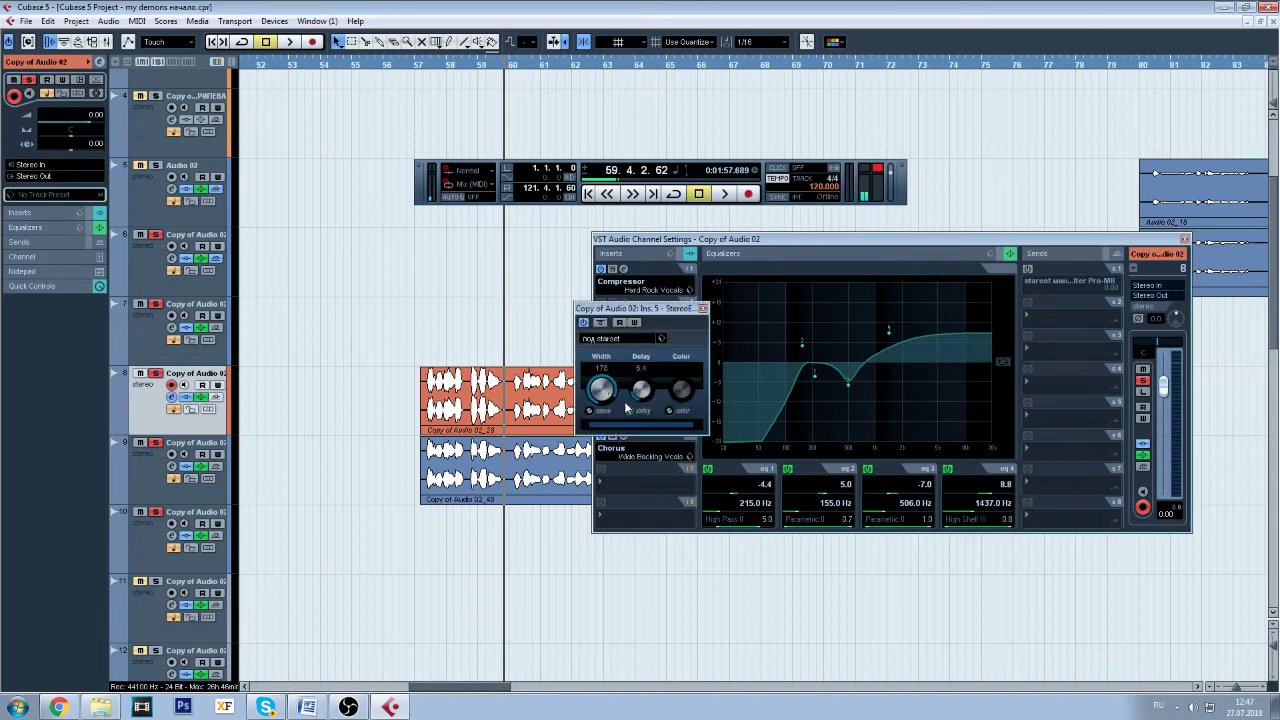
{"action": "left_click", "coordinate": [702, 308]}
- Compare the inserts and equalizer curves in the channel settings of tracks 7, 6, 8 and 9
{"action": "left_click", "coordinate": [169, 302]}
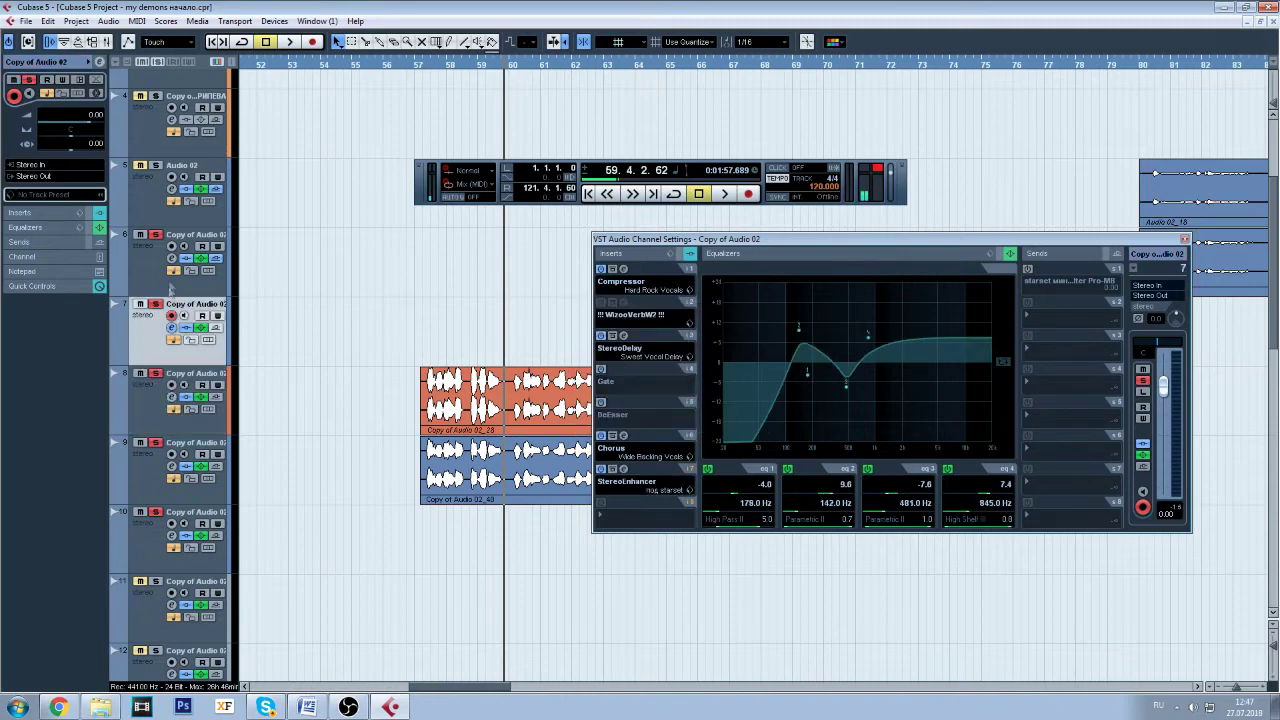
{"action": "left_click", "coordinate": [171, 259]}
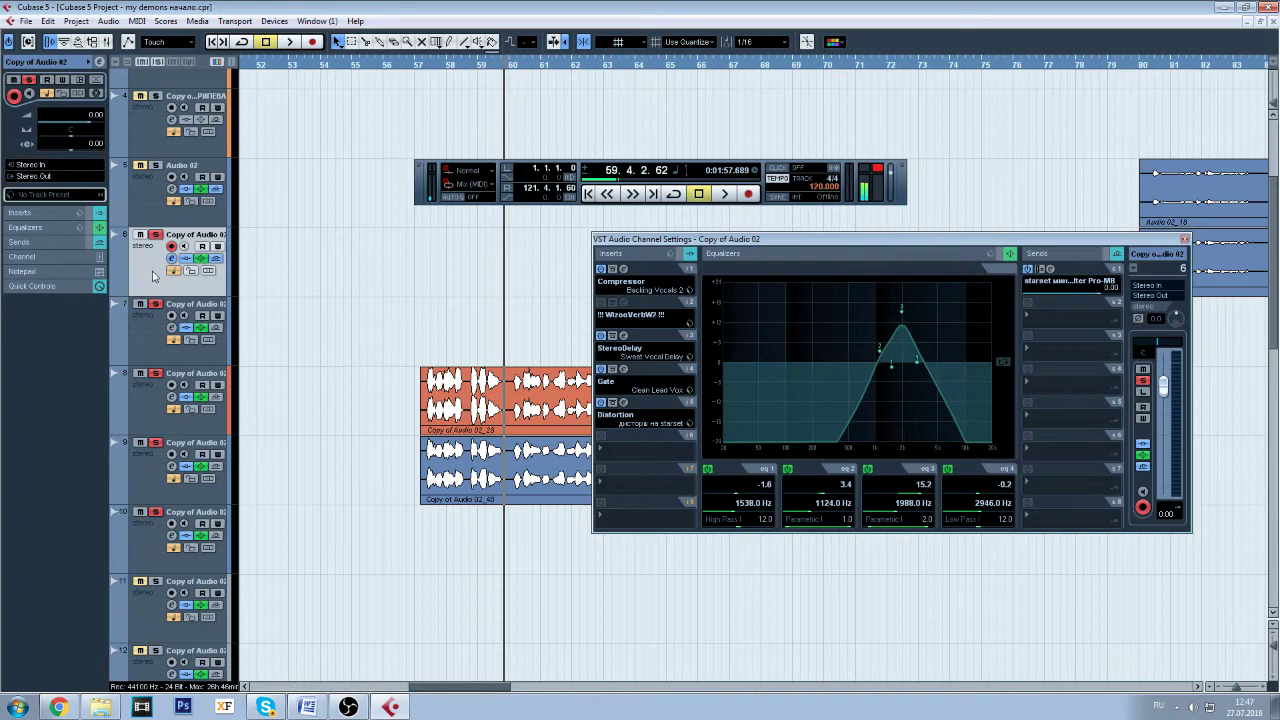
{"action": "left_click", "coordinate": [152, 410]}
{"action": "left_click", "coordinate": [148, 476]}
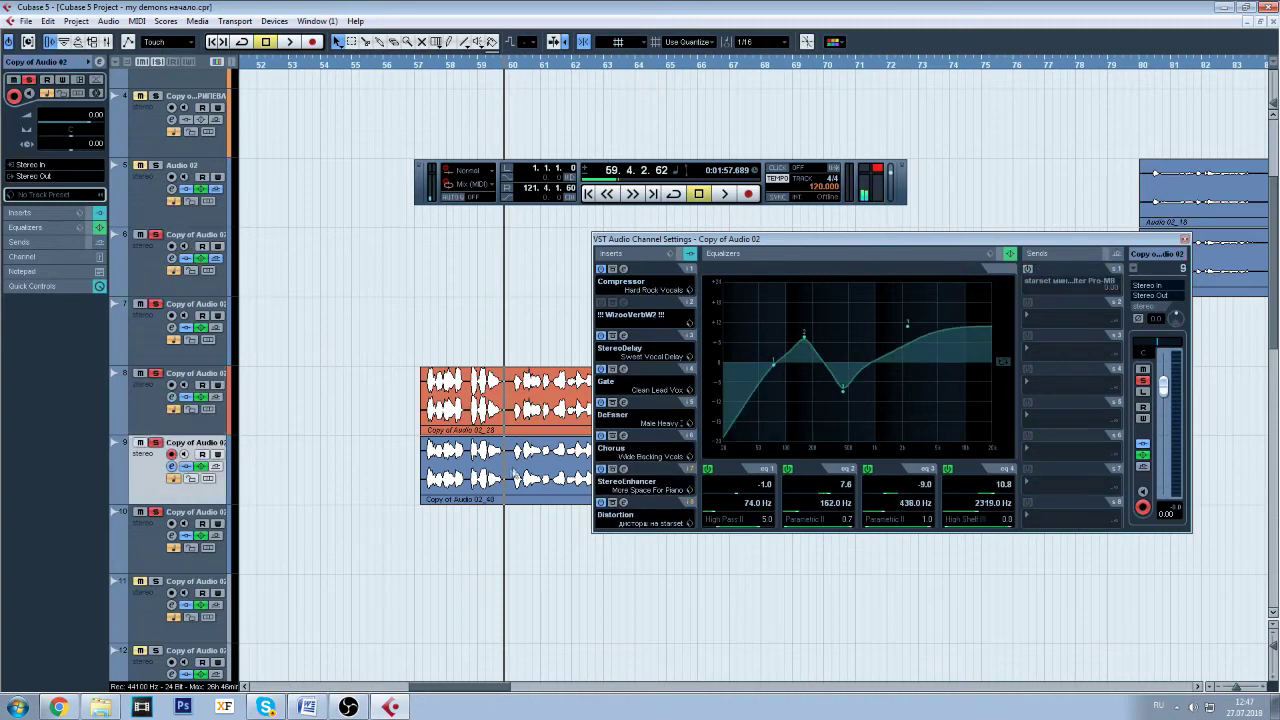
- Play the track 9 clip from 56.4.1 until shortly after bar 58, and close its channel settings
{"action": "left_click", "coordinate": [407, 66]}
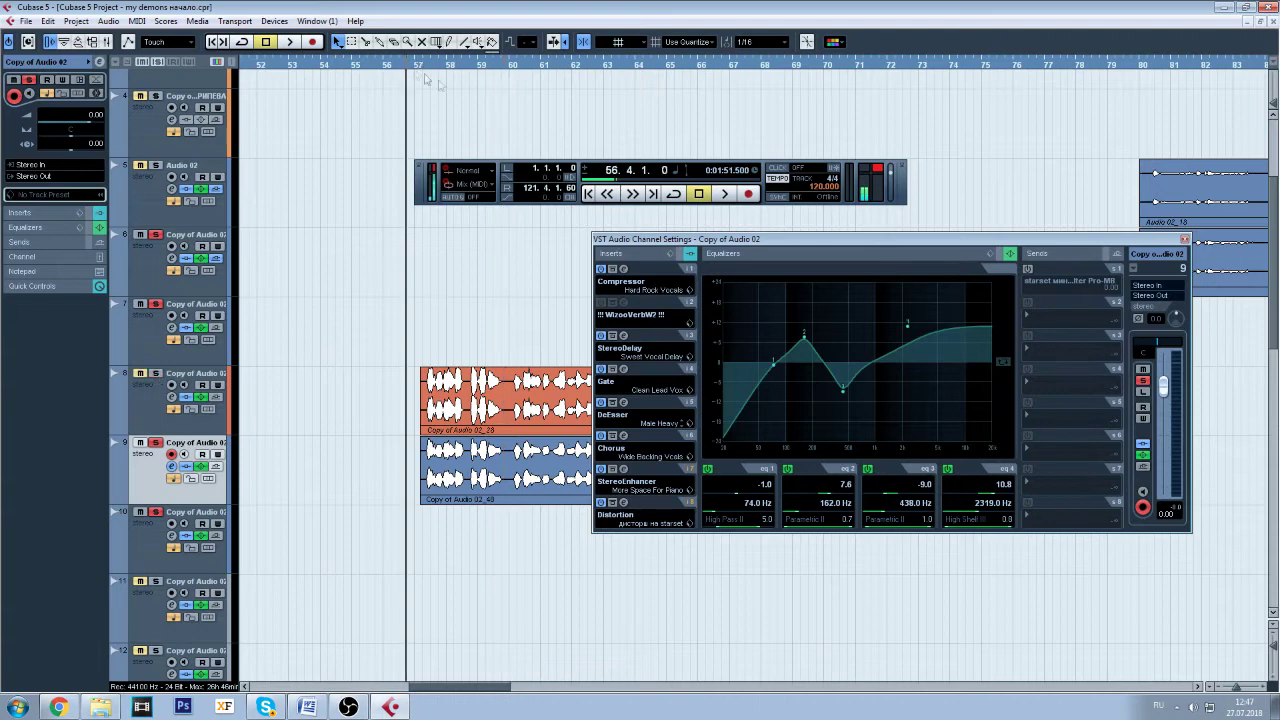
{"action": "left_click", "coordinate": [722, 194]}
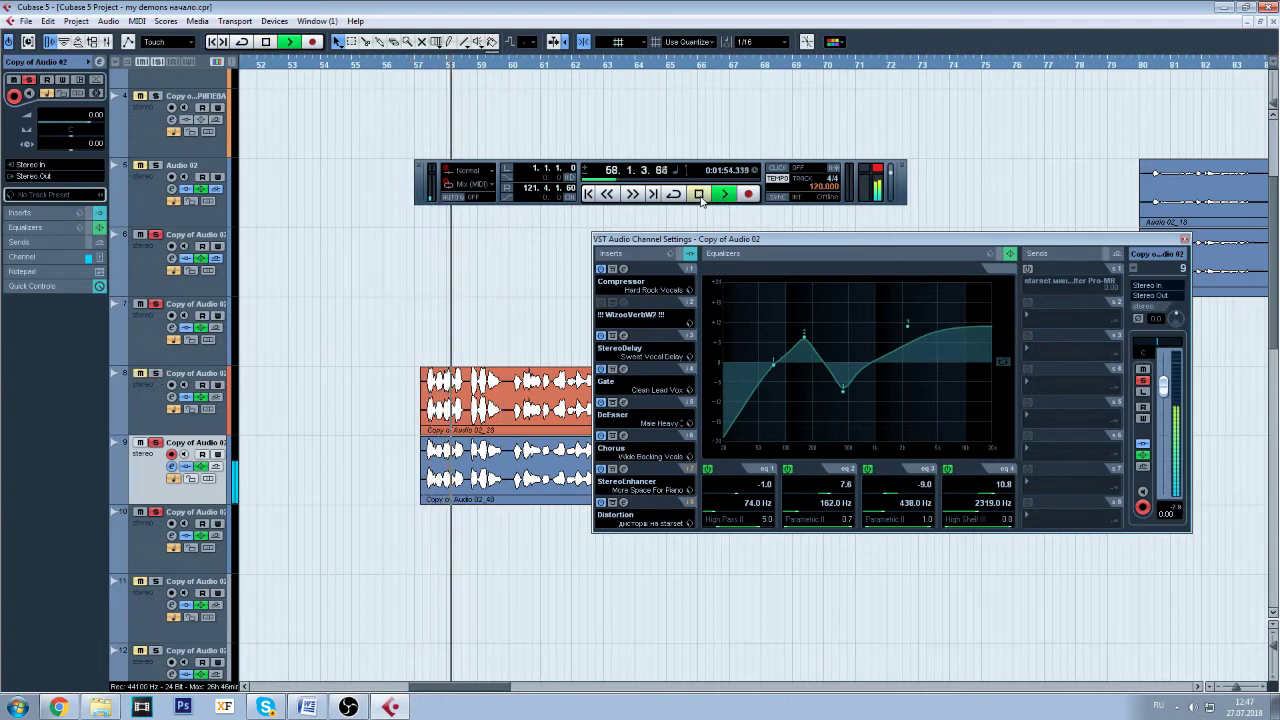
{"action": "left_click", "coordinate": [699, 194]}
{"action": "left_click", "coordinate": [1184, 239]}
- View the channel settings of track 14 and close them
{"action": "left_click_drag", "start_coordinate": [1272, 250], "coordinate": [1270, 345]}
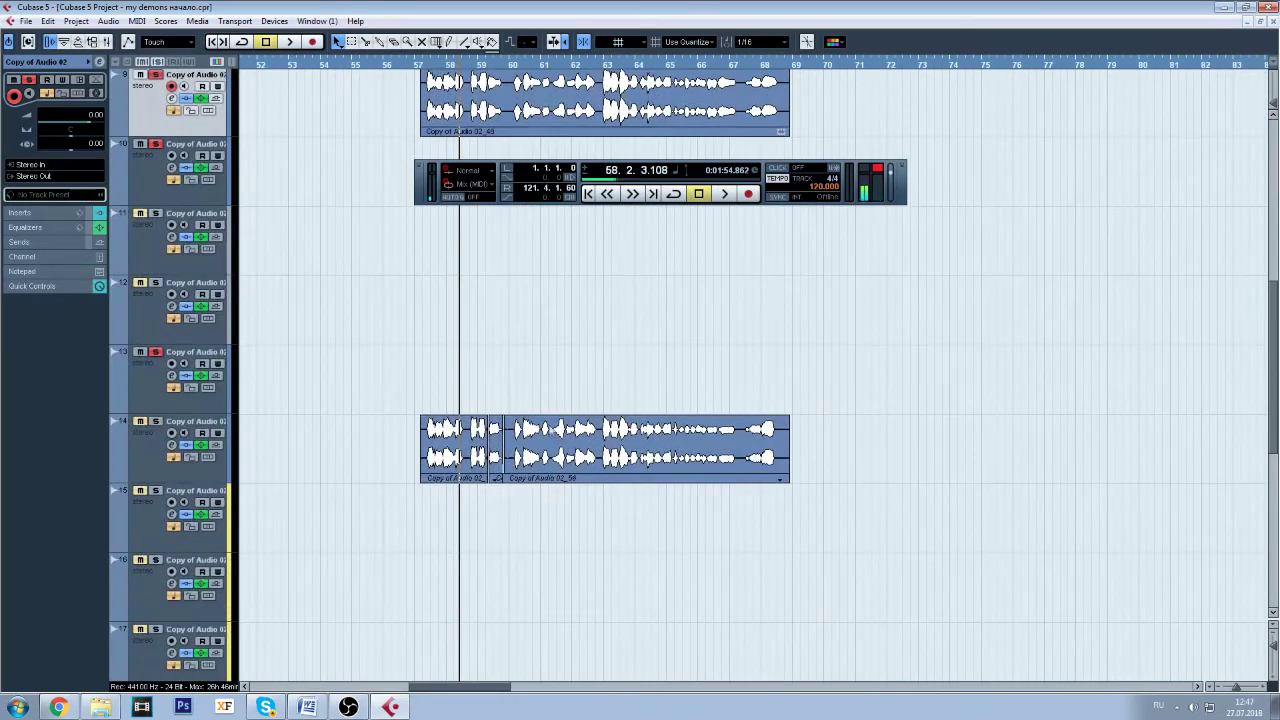
{"action": "left_click", "coordinate": [133, 470]}
{"action": "left_click", "coordinate": [171, 445]}
{"action": "left_click", "coordinate": [1185, 239]}
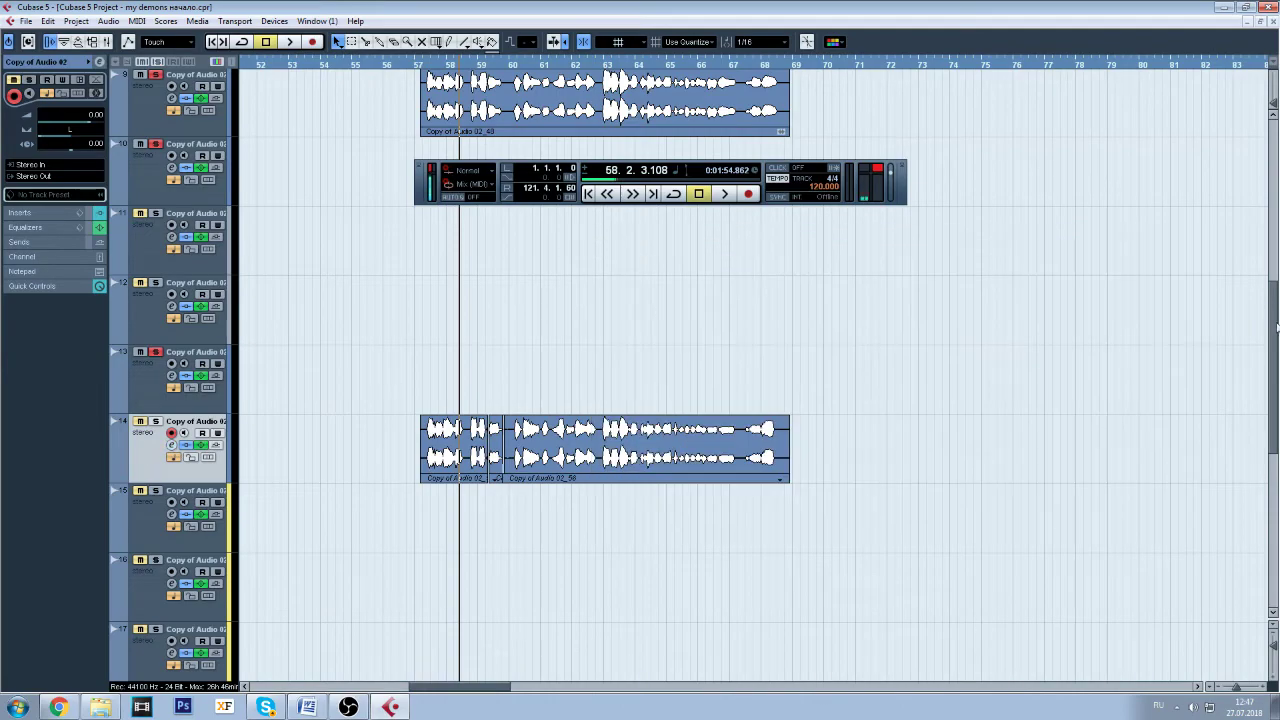
- Play the track 9 clip from 56.4.4 until just before bar 60
{"action": "scroll", "coordinate": [284, 434], "scroll_direction": "down", "scroll_amount": 4}
{"action": "scroll", "coordinate": [1276, 395], "scroll_direction": "down", "scroll_amount": 3}
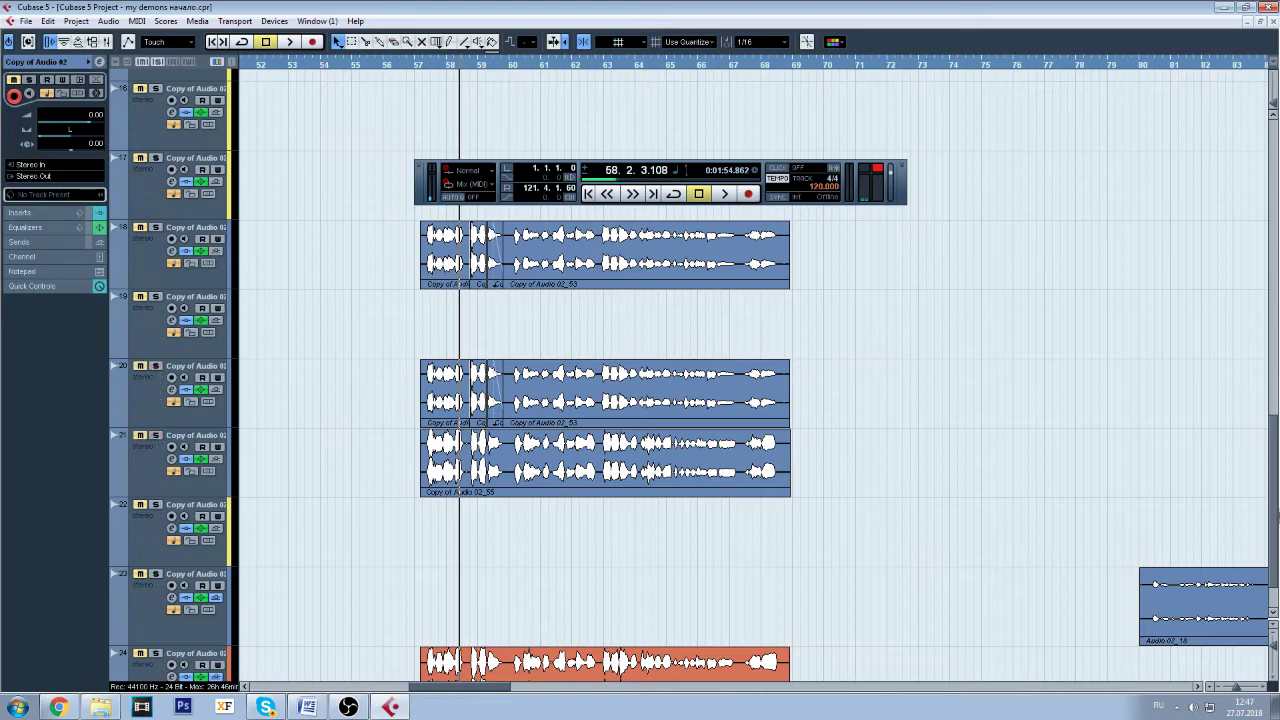
{"action": "scroll", "coordinate": [157, 438], "scroll_direction": "down", "scroll_amount": 1}
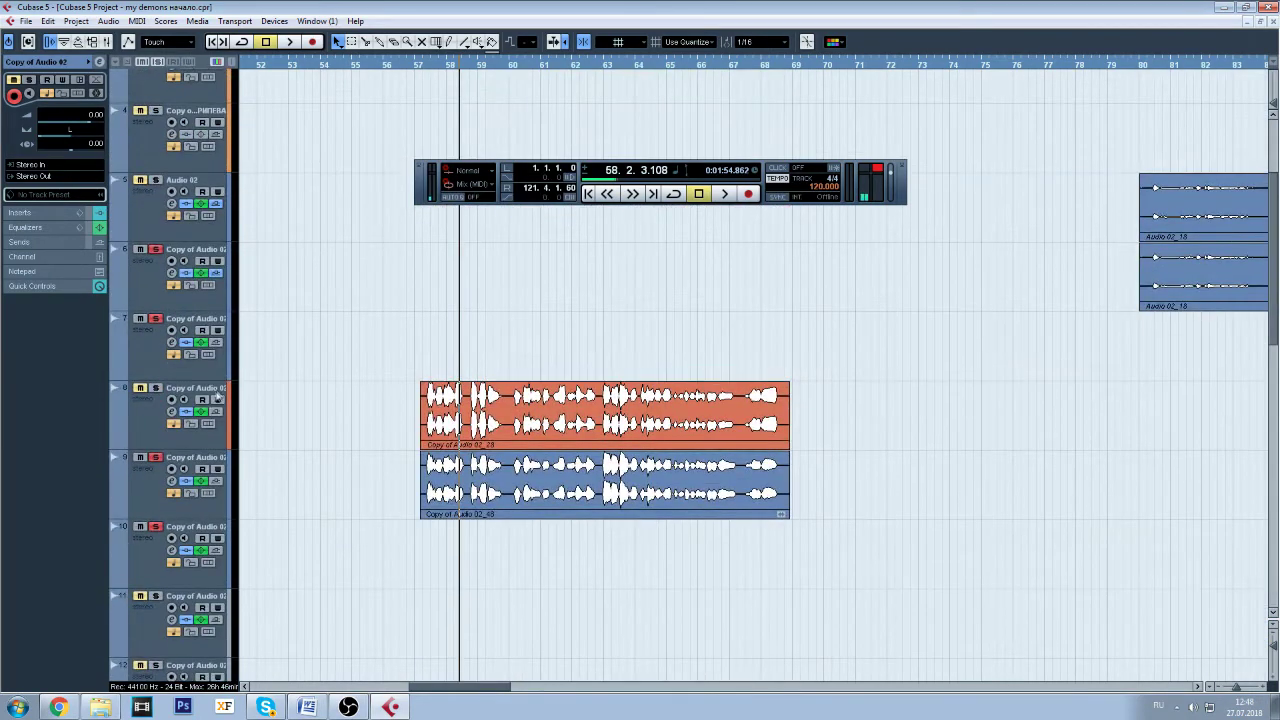
{"action": "left_click", "coordinate": [158, 468]}
{"action": "left_click", "coordinate": [414, 70]}
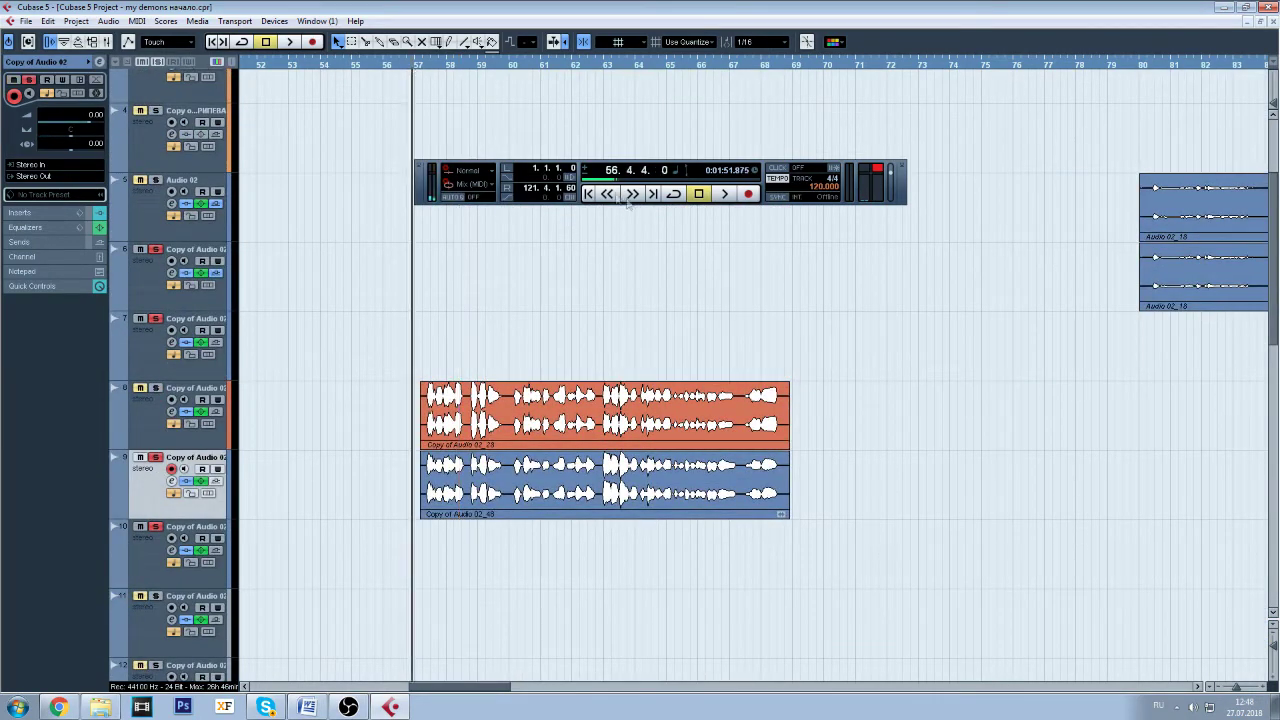
{"action": "left_click", "coordinate": [724, 194]}
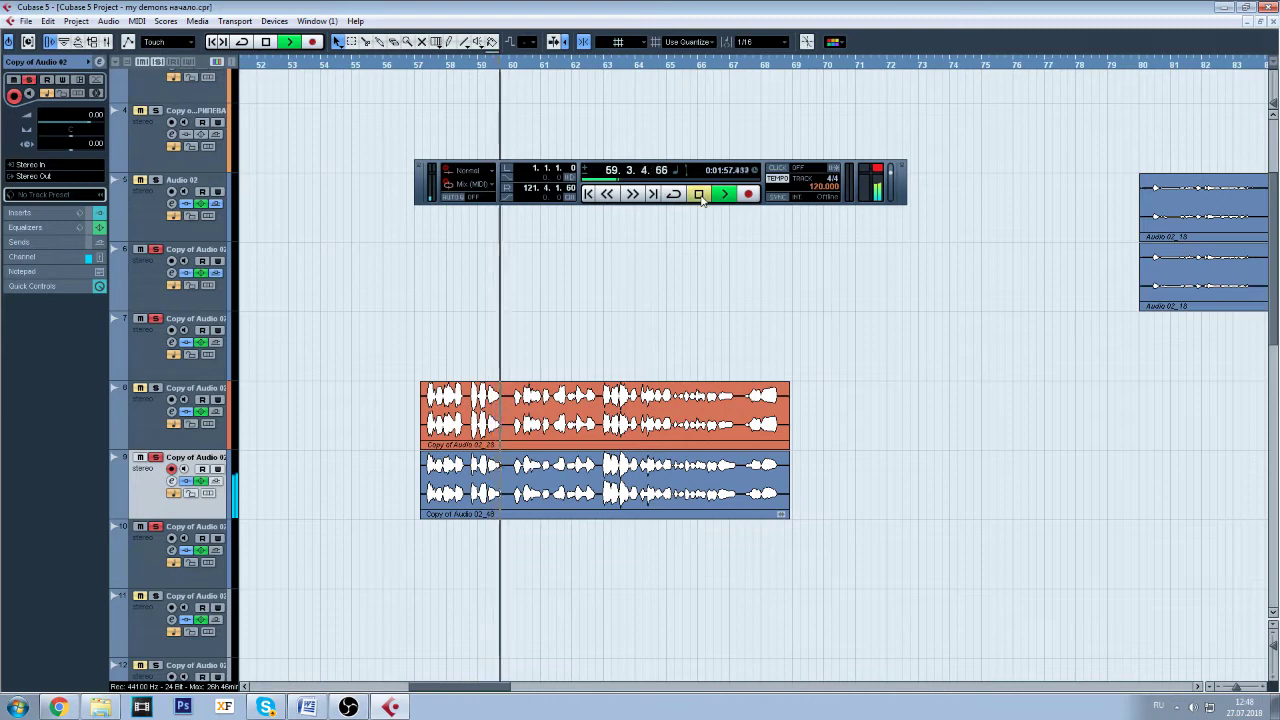
{"action": "left_click", "coordinate": [699, 194]}
- Play track 8 soloed from just before bar 57, add track 9 to the solo during playback, and stop before bar 63
{"action": "left_click", "coordinate": [503, 478]}
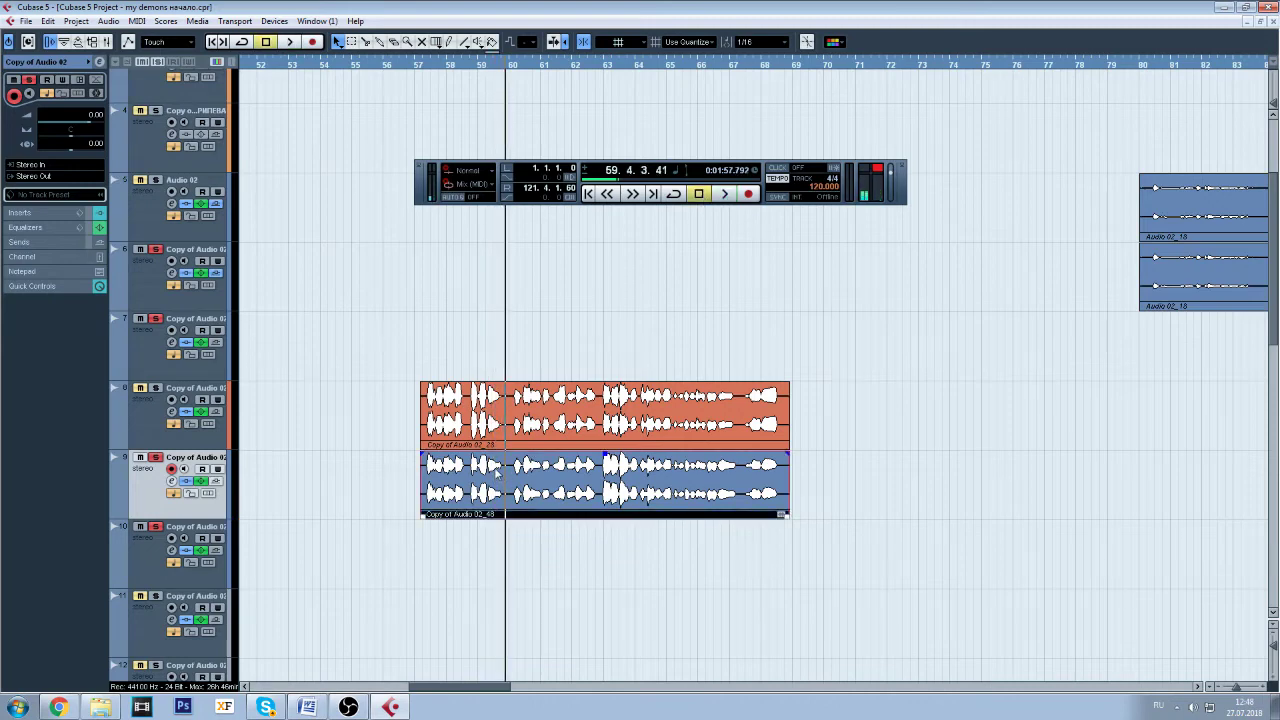
{"action": "left_click", "coordinate": [156, 389]}
{"action": "left_click", "coordinate": [418, 67]}
{"action": "left_click", "coordinate": [722, 196]}
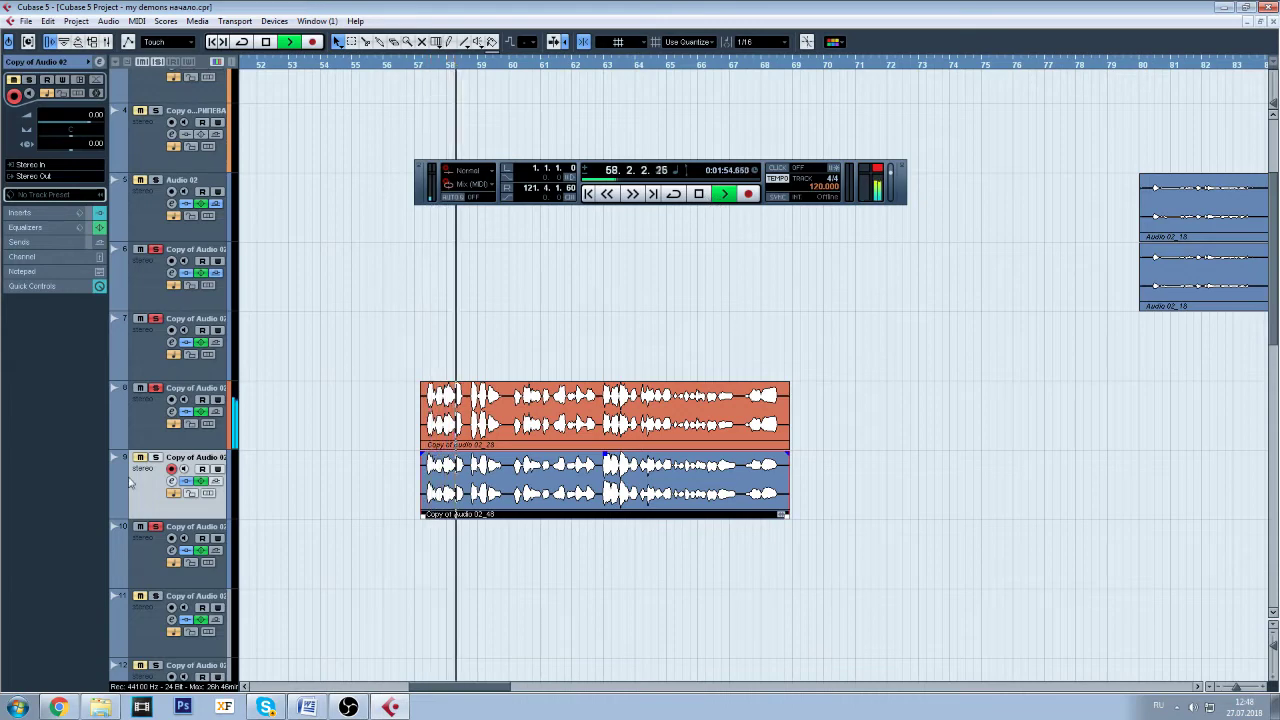
{"action": "left_click", "coordinate": [156, 458]}
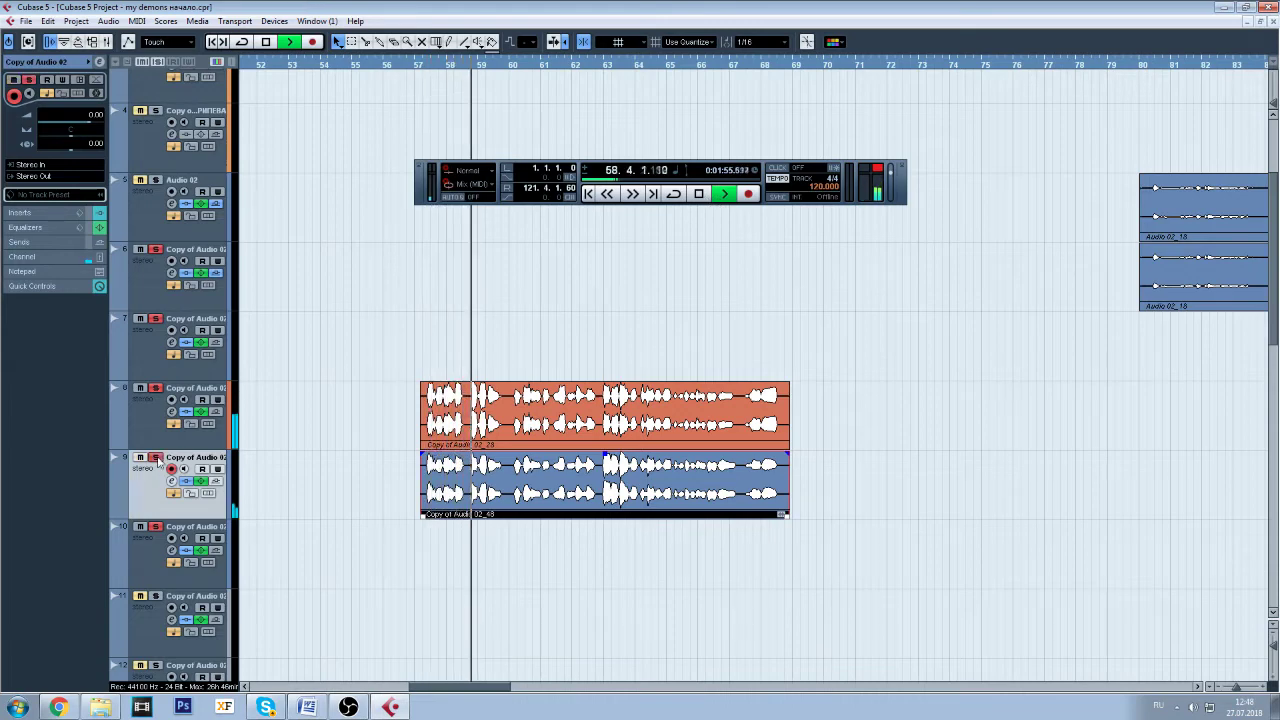
{"action": "left_click", "coordinate": [699, 194]}
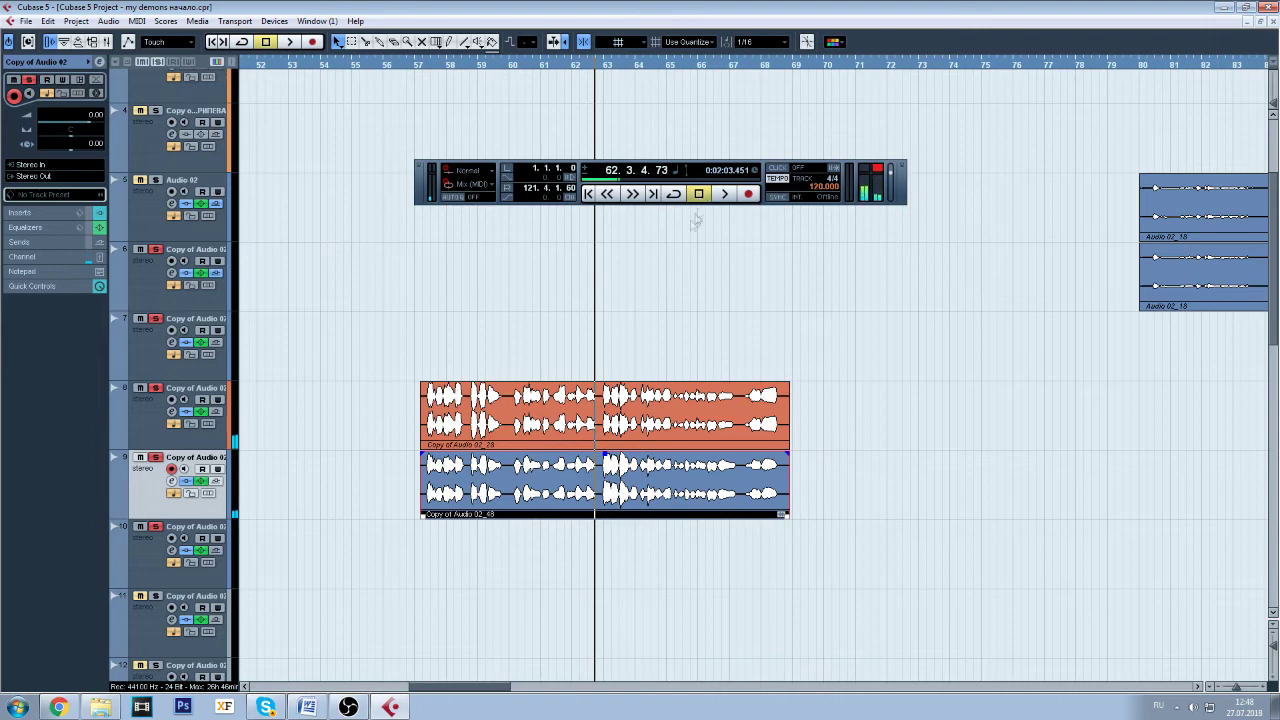
- Switch to OBS to check the running recording, and minimize its window
{"action": "left_click", "coordinate": [350, 707]}
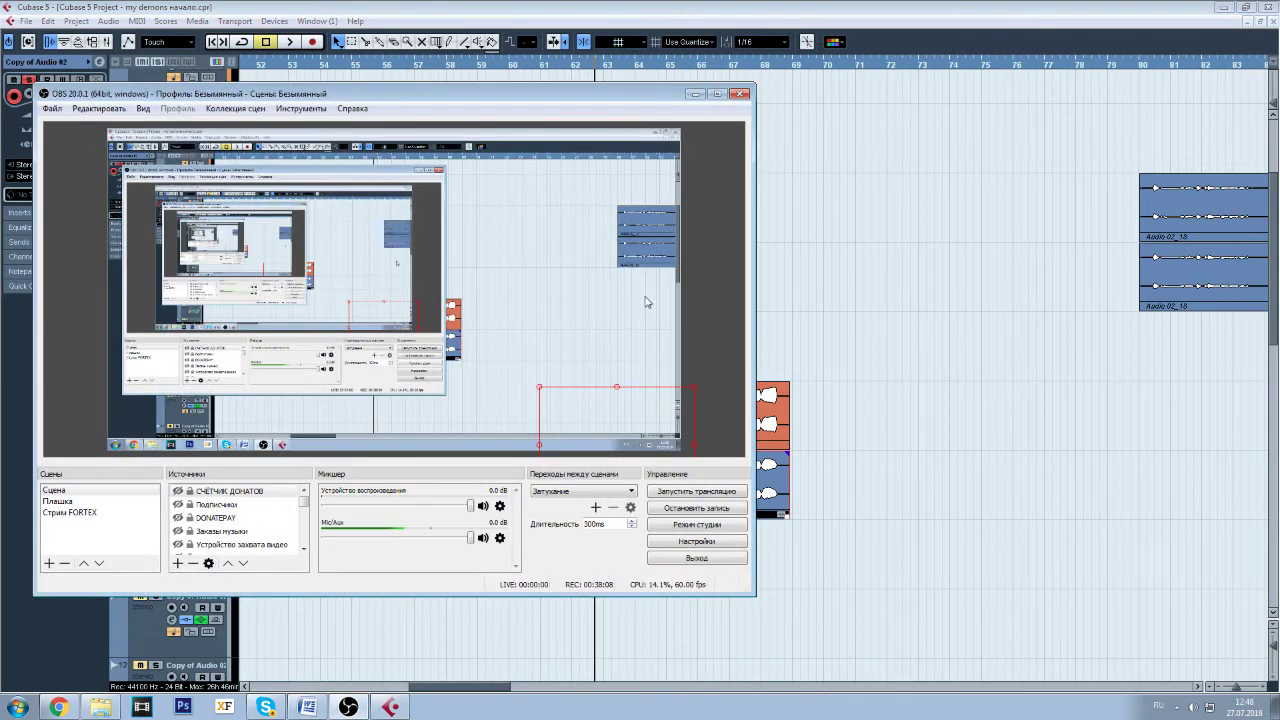
{"action": "left_click", "coordinate": [695, 93]}
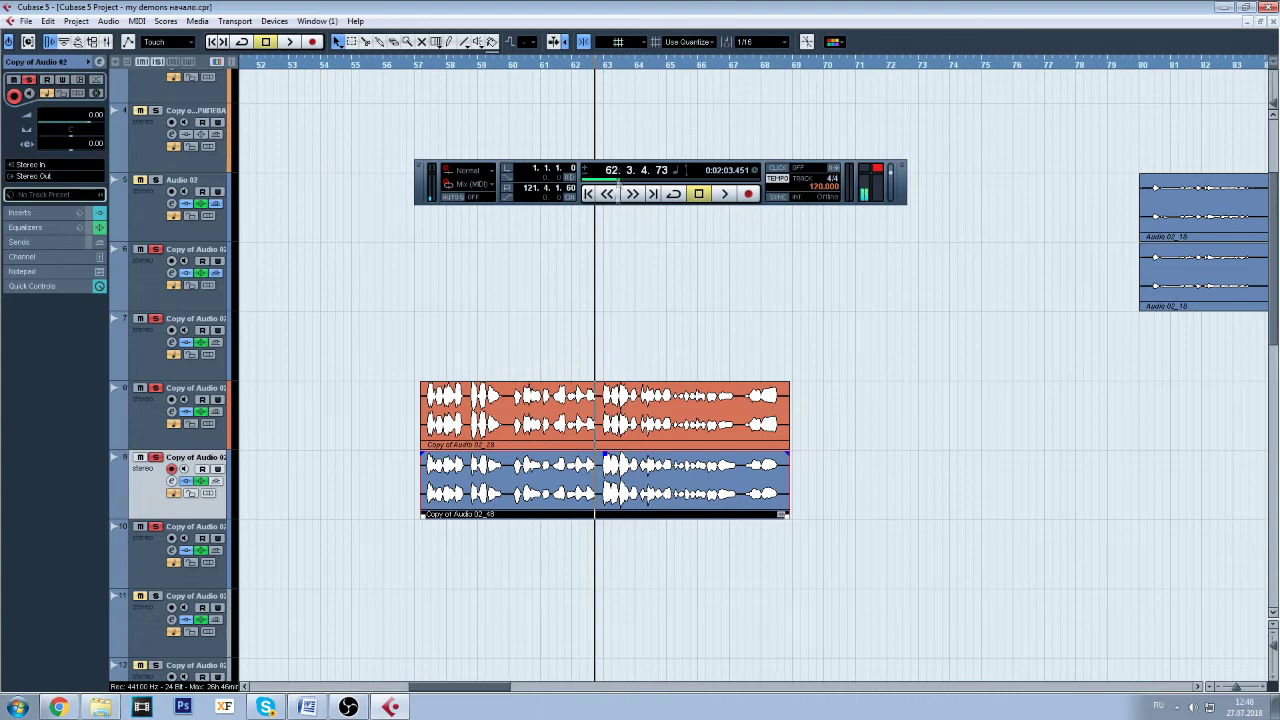
- Solo track 14, inspect the Distortion insert in its channel settings, and close both windows
{"action": "scroll", "coordinate": [507, 343], "scroll_direction": "down", "scroll_amount": 2}
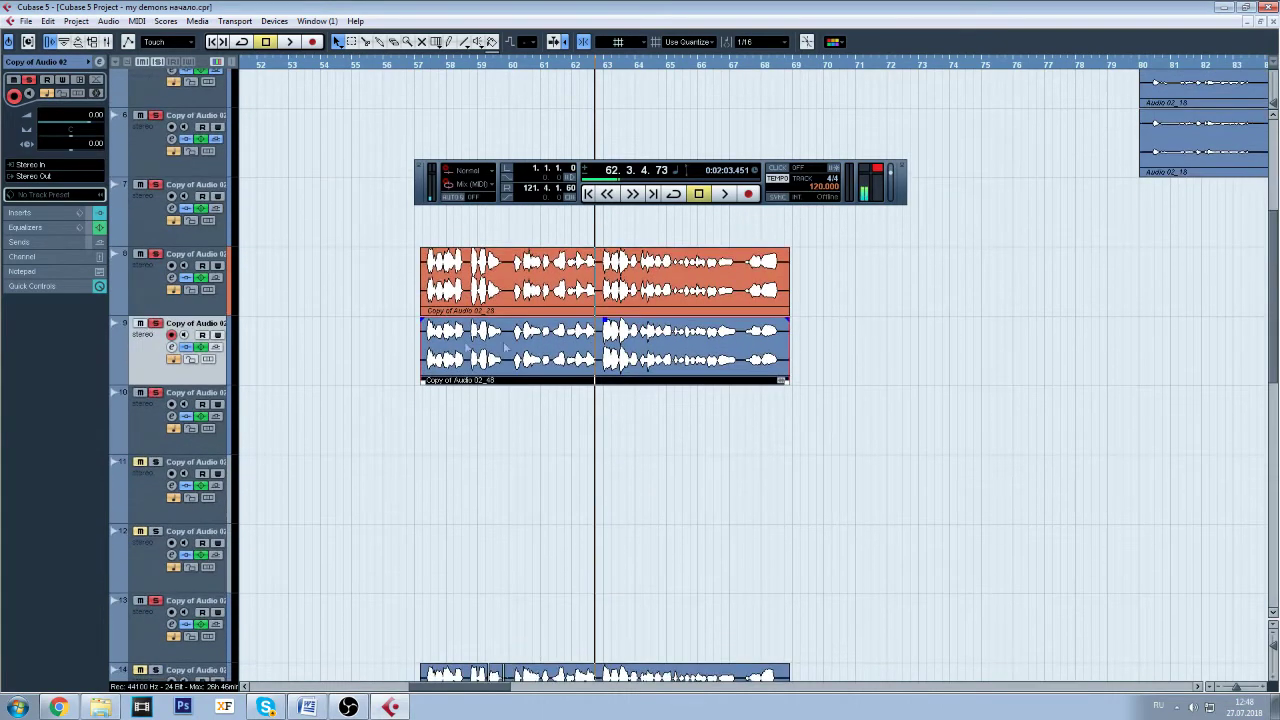
{"action": "scroll", "coordinate": [1276, 289], "scroll_direction": "down", "scroll_amount": 4}
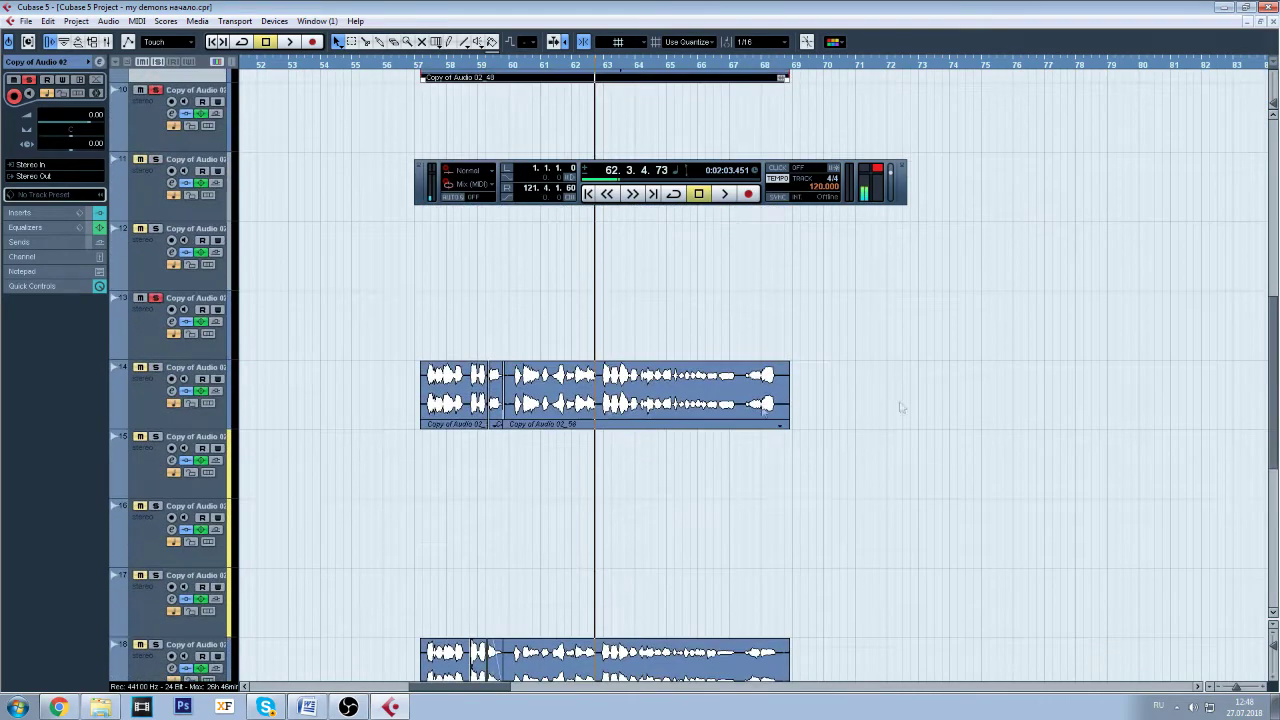
{"action": "scroll", "coordinate": [889, 346], "scroll_direction": "up", "scroll_amount": 4}
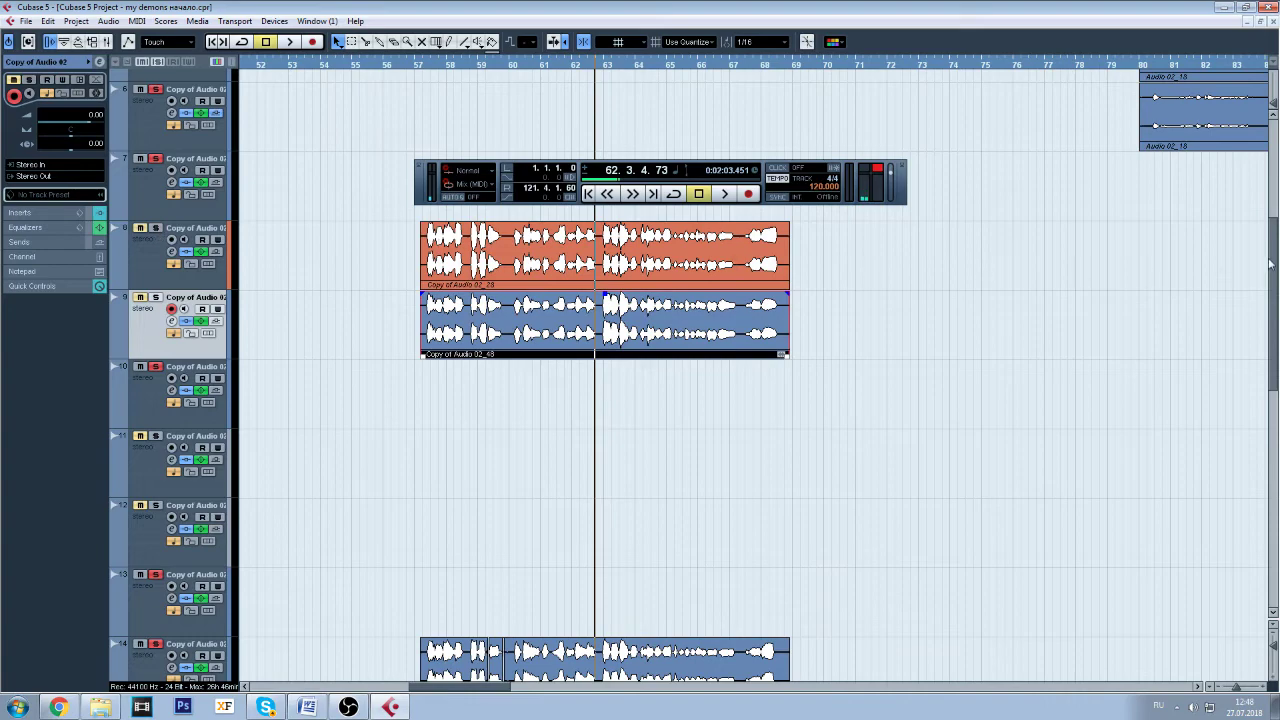
{"action": "left_click_drag", "start_coordinate": [1268, 266], "coordinate": [1272, 380]}
{"action": "left_click", "coordinate": [178, 280]}
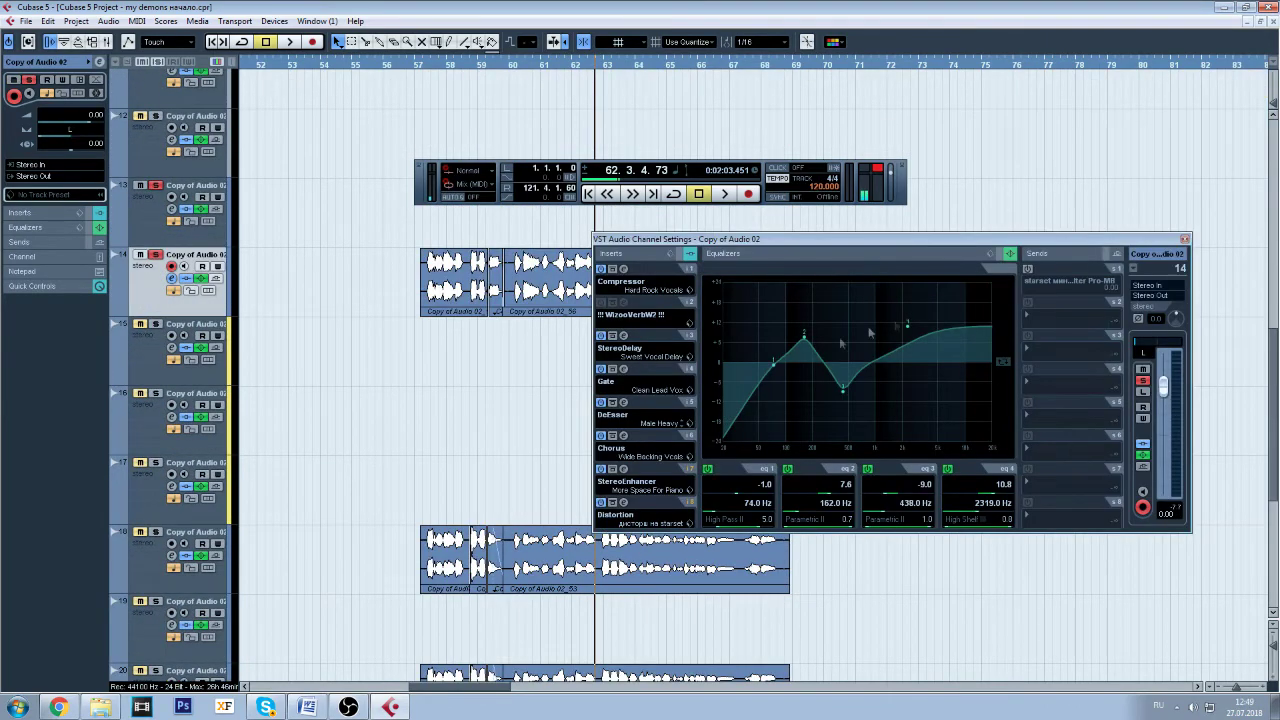
{"action": "left_click", "coordinate": [624, 502]}
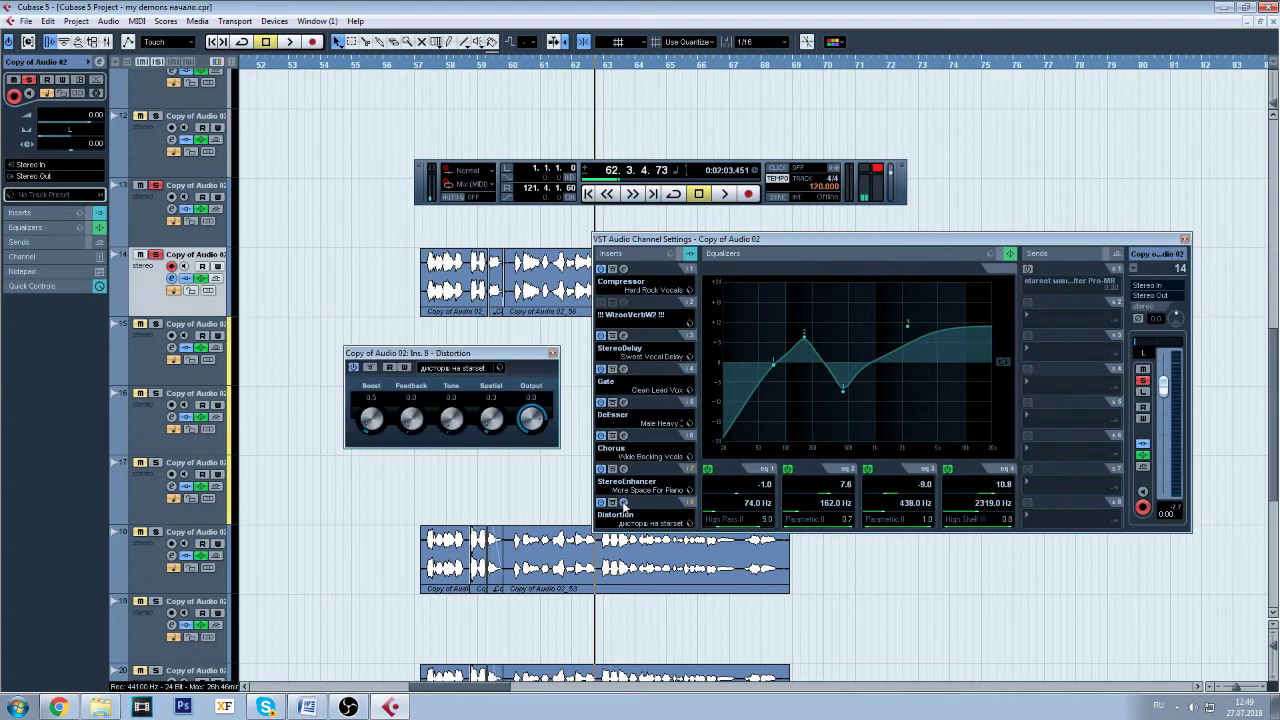
{"action": "left_click", "coordinate": [553, 355]}
{"action": "left_click", "coordinate": [1185, 239]}
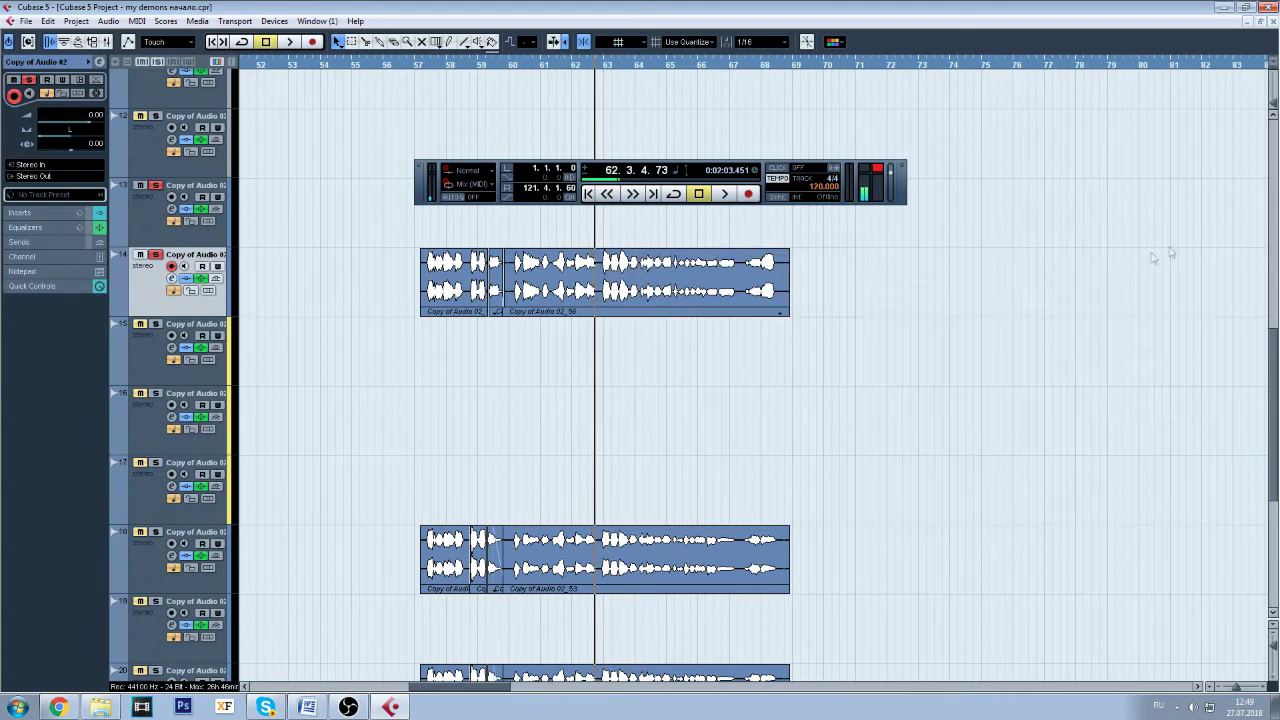
- Solo track 18 alongside track 14, and select each of the two tracks to compare their clips
{"action": "left_click", "coordinate": [156, 540]}
{"action": "left_click", "coordinate": [155, 531]}
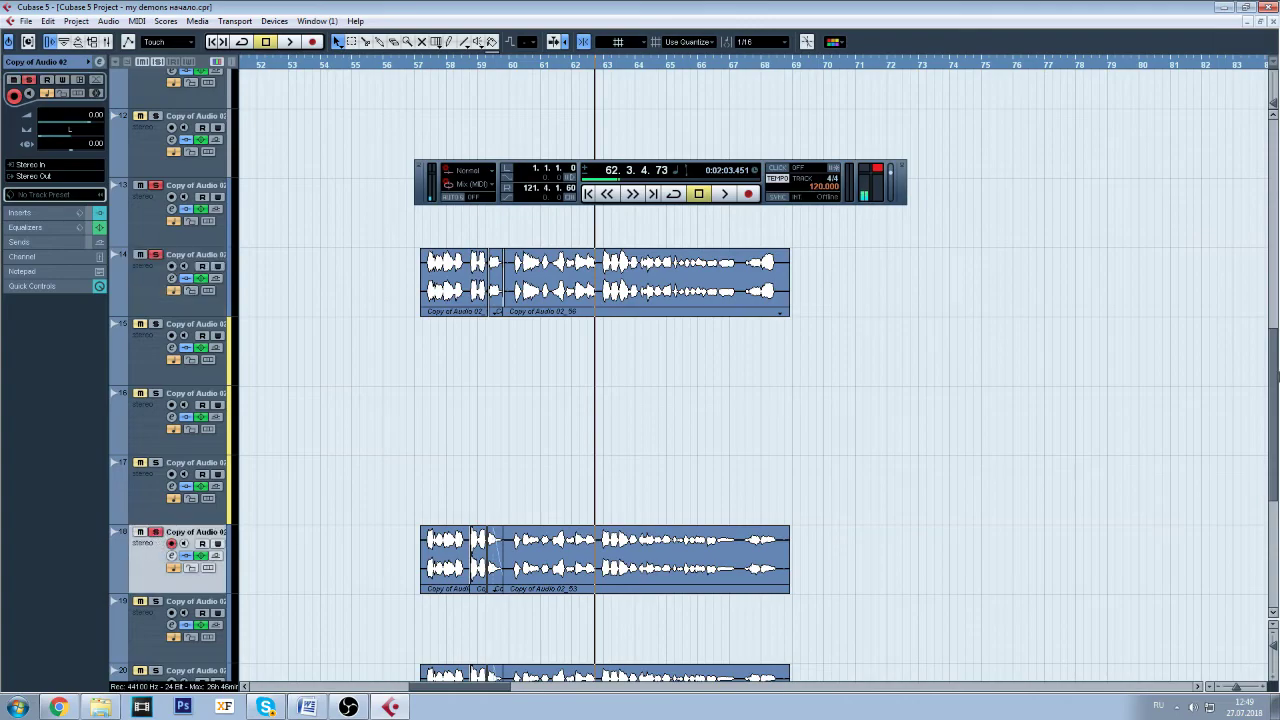
{"action": "scroll", "coordinate": [1020, 440], "scroll_direction": "down", "scroll_amount": 4}
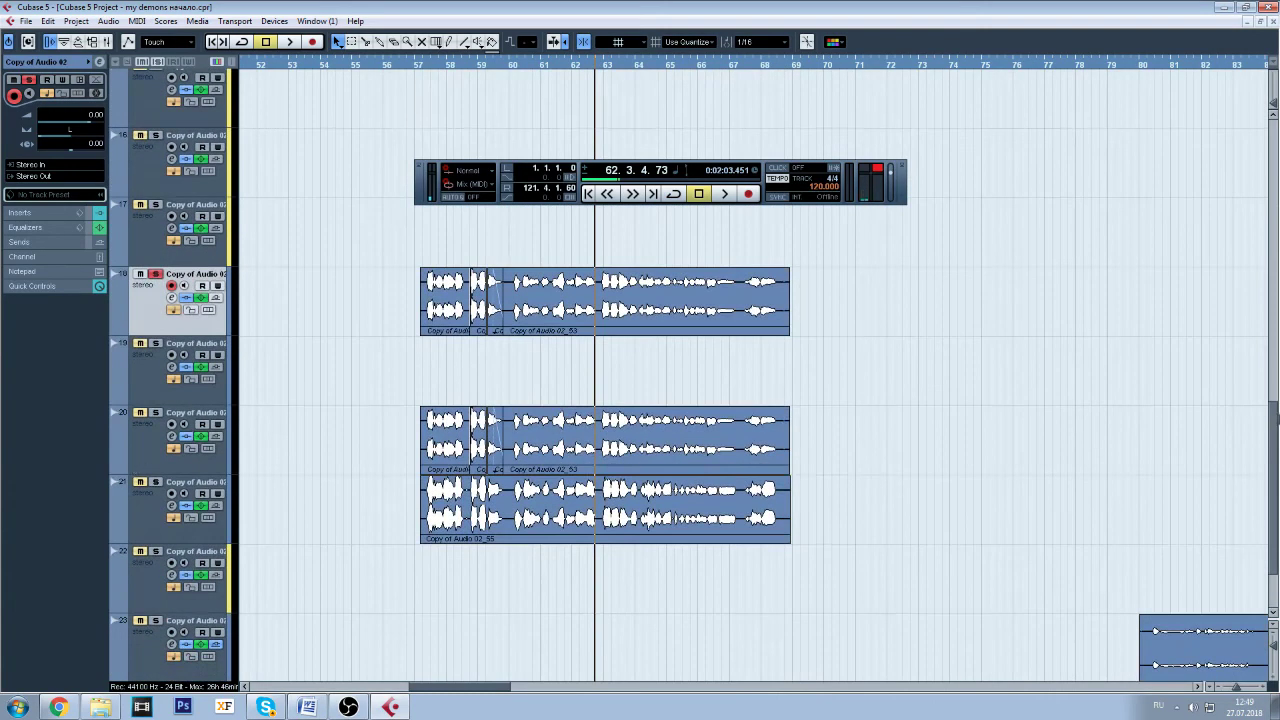
{"action": "scroll", "coordinate": [1273, 425], "scroll_direction": "up", "scroll_amount": 4}
{"action": "left_click", "coordinate": [145, 300]}
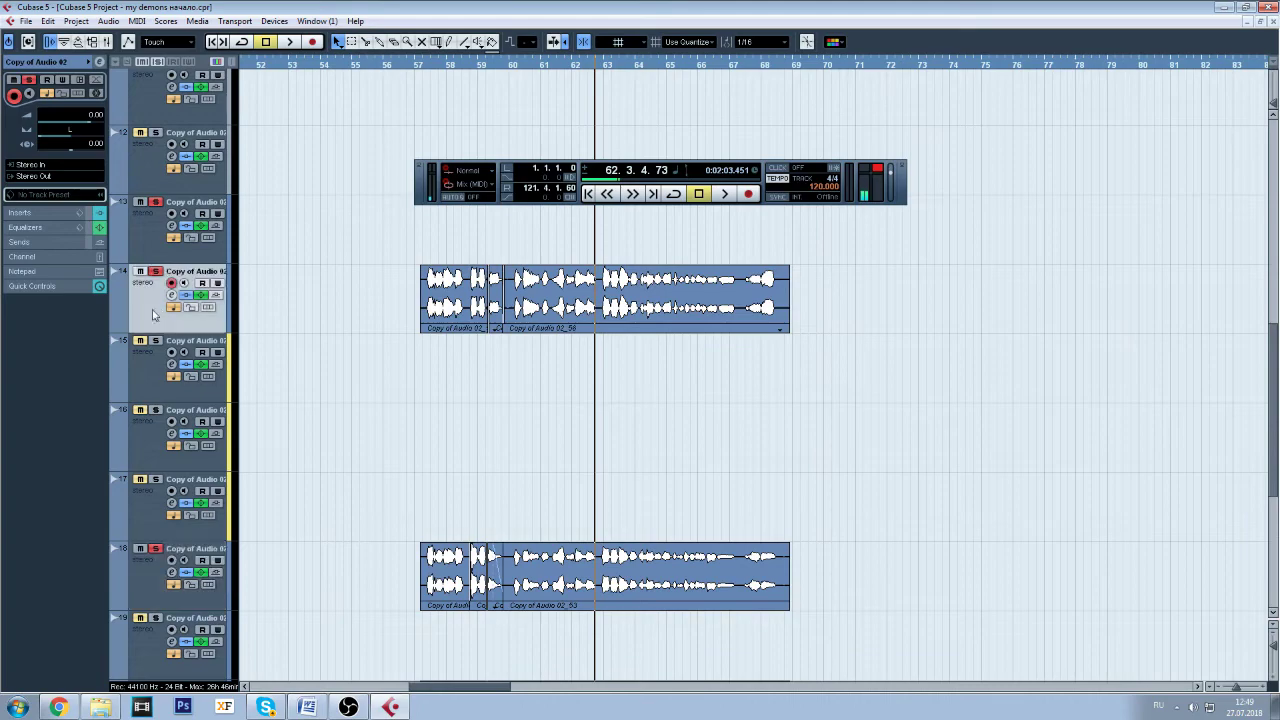
{"action": "left_click", "coordinate": [145, 591]}
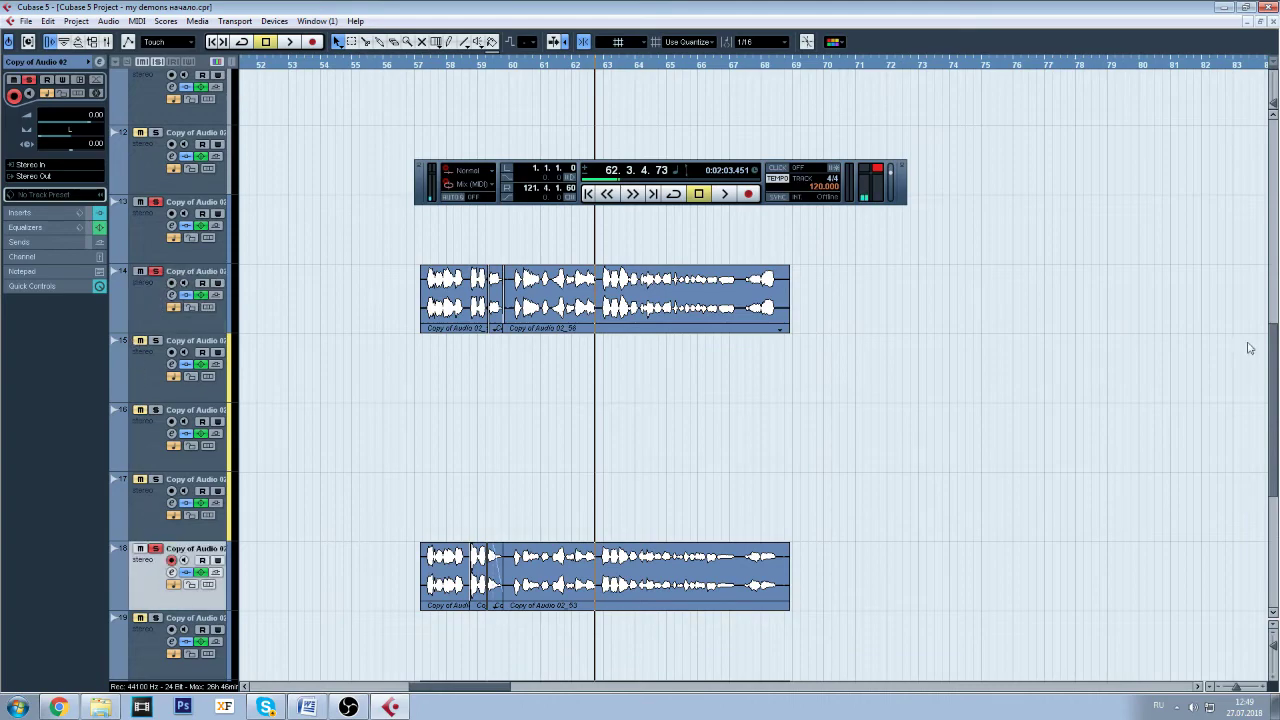
- Solo the backing vocal tracks 20 and 21 as well
{"action": "scroll", "coordinate": [1272, 358], "scroll_direction": "down", "scroll_amount": 6}
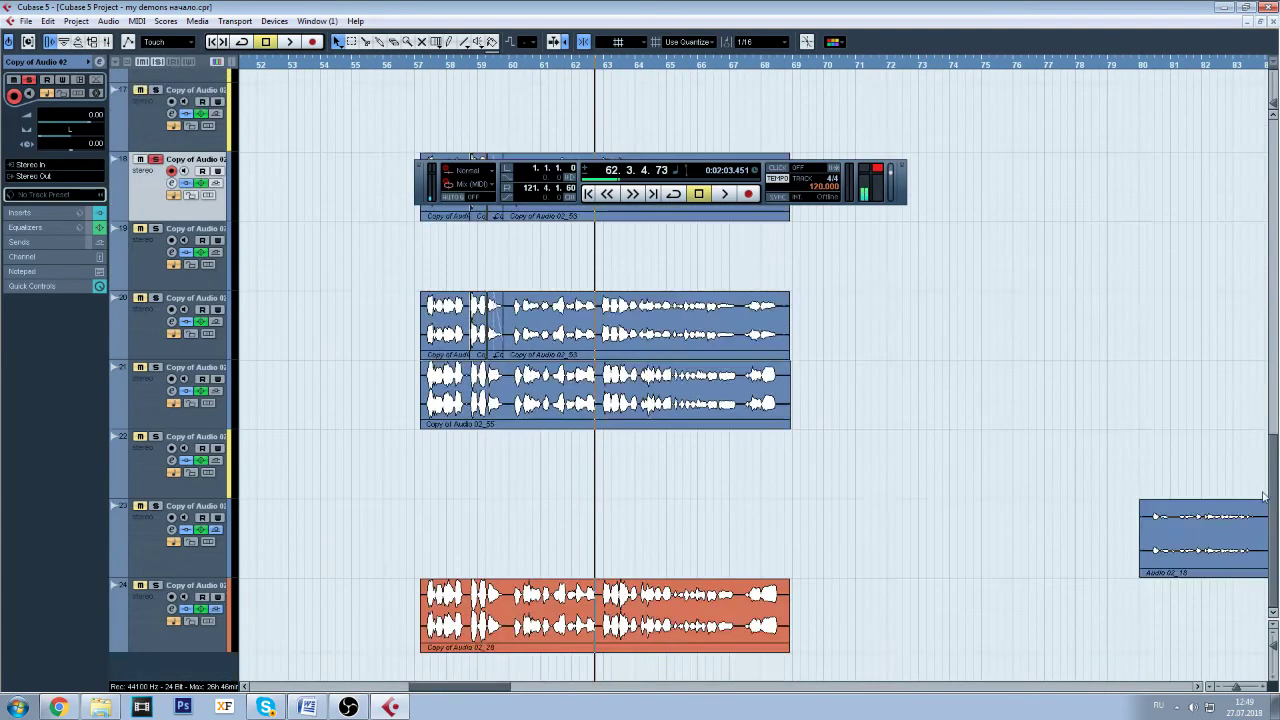
{"action": "left_click", "coordinate": [152, 306]}
{"action": "left_click", "coordinate": [150, 380]}
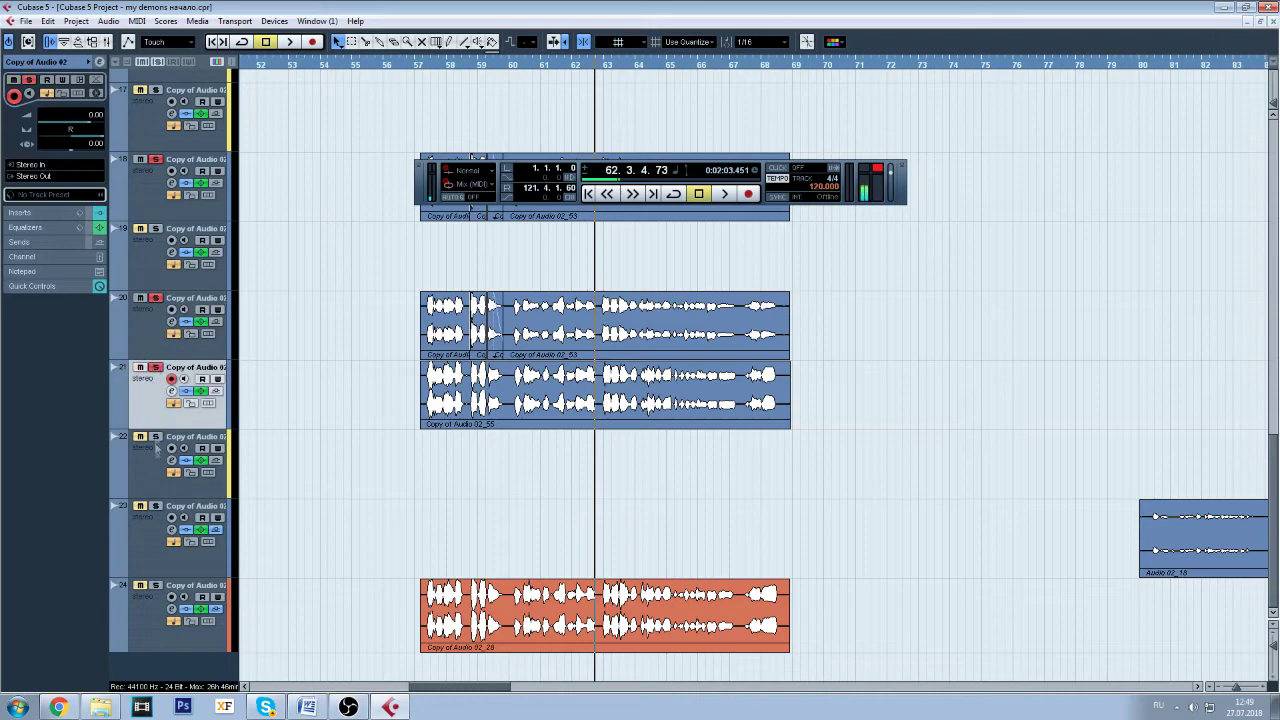
{"action": "left_click", "coordinate": [150, 605]}
{"action": "left_click", "coordinate": [152, 424]}
{"action": "scroll", "coordinate": [1276, 472], "scroll_direction": "up", "scroll_amount": 2}
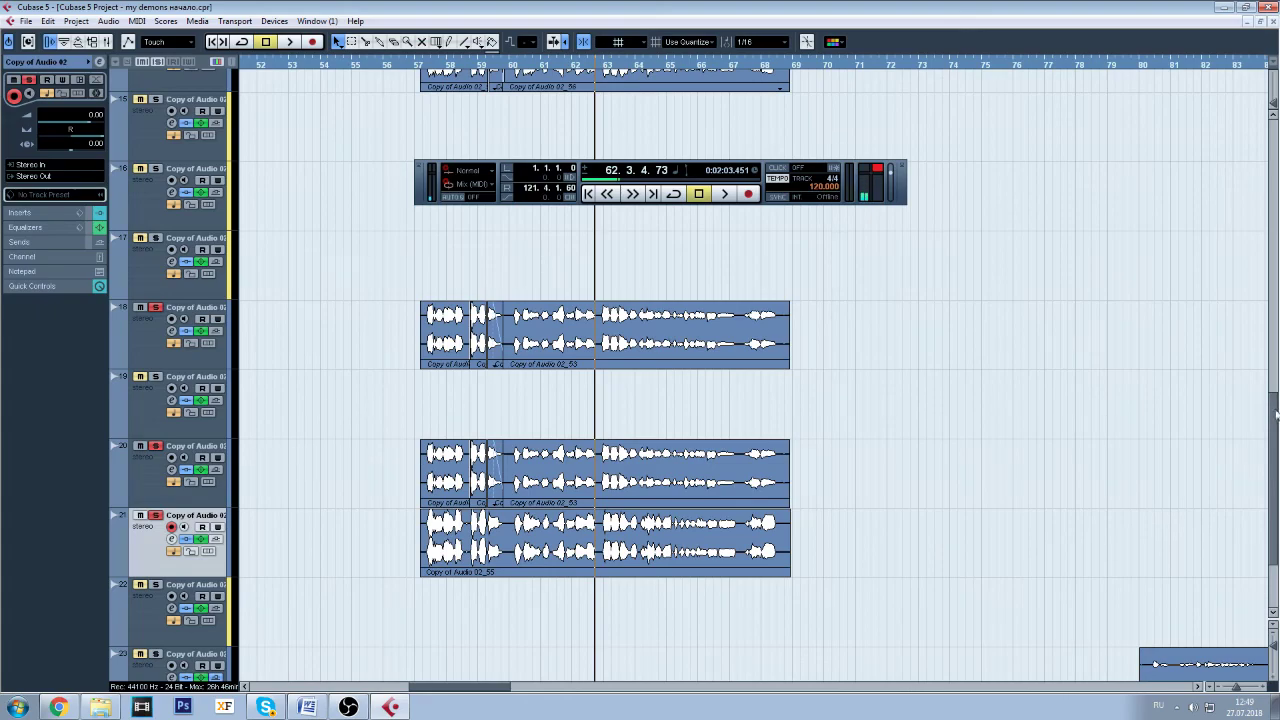
{"action": "scroll", "coordinate": [1270, 405], "scroll_direction": "up", "scroll_amount": 8}
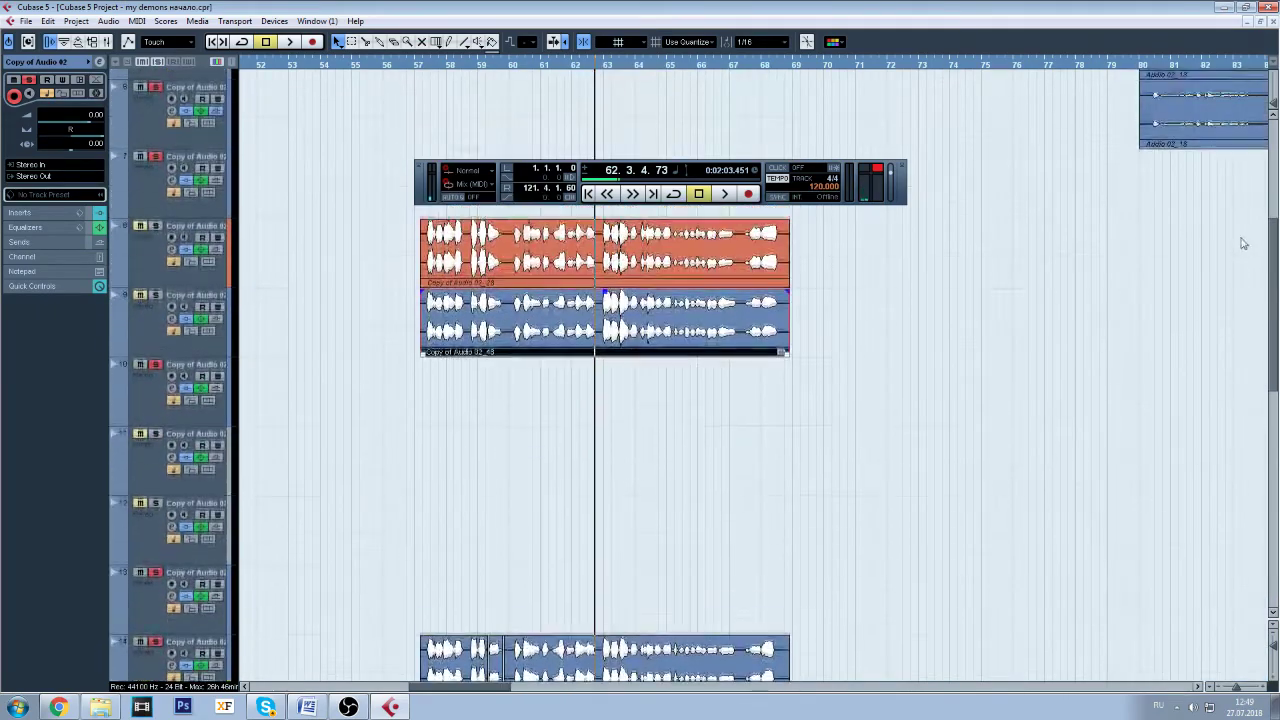
- Play the soloed vocal layers from just before bar 57, and stop playback partway through the section
{"action": "scroll", "coordinate": [1243, 243], "scroll_direction": "down", "scroll_amount": 3}
{"action": "left_click", "coordinate": [410, 65]}
{"action": "scroll", "coordinate": [560, 300], "scroll_direction": "up", "scroll_amount": 2}
{"action": "left_click", "coordinate": [726, 195]}
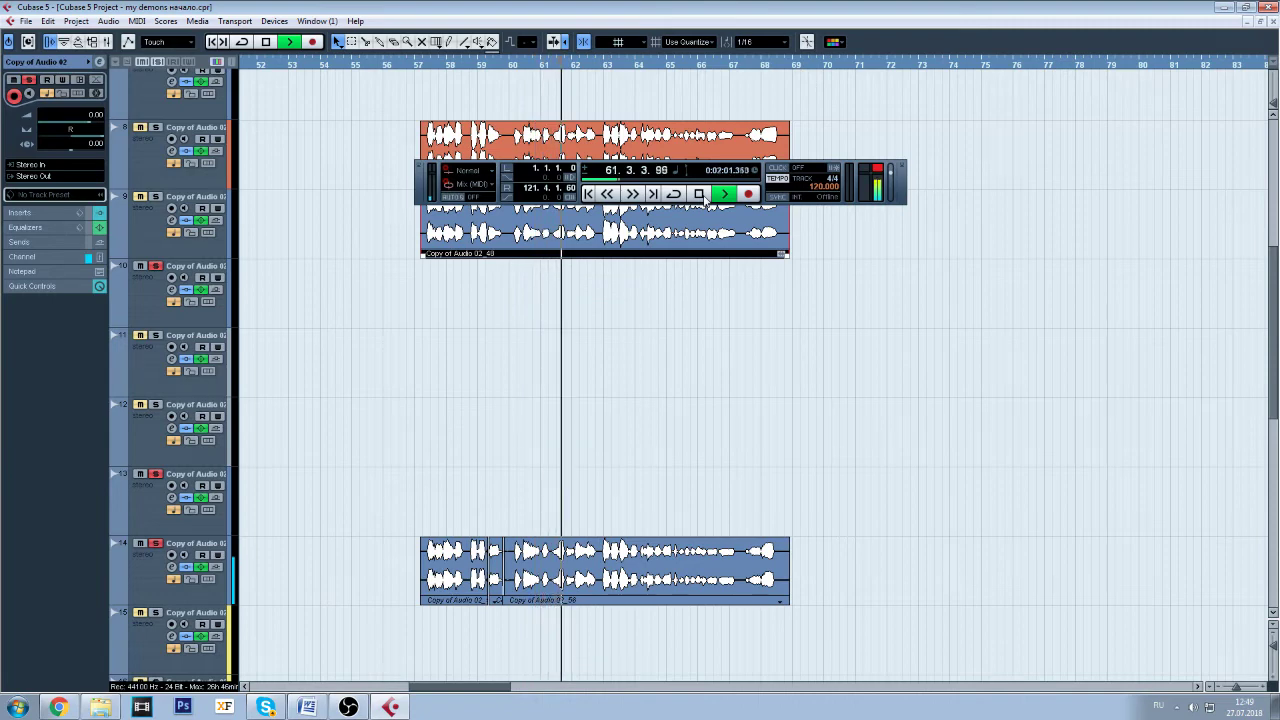
{"action": "left_click", "coordinate": [700, 195]}
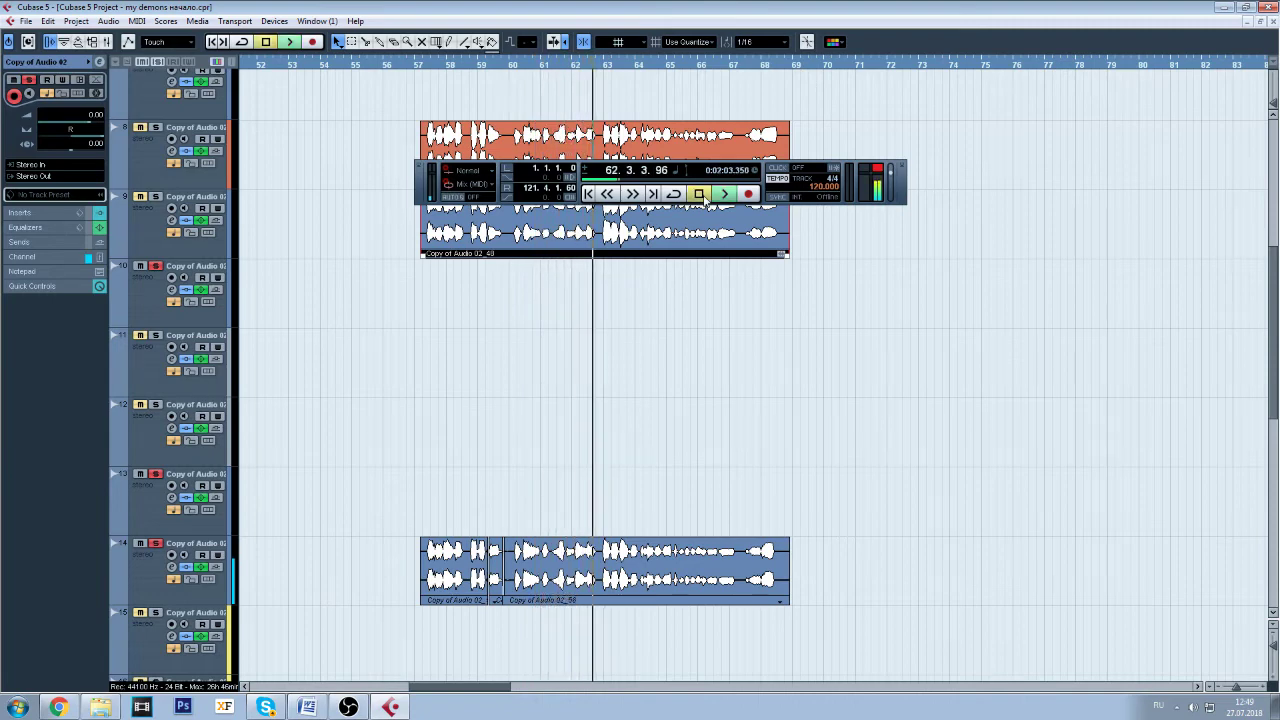
- Move the transport panel off the clips and review the chorus layers on tracks 14 to 21
{"action": "left_click_drag", "start_coordinate": [718, 170], "coordinate": [730, 318]}
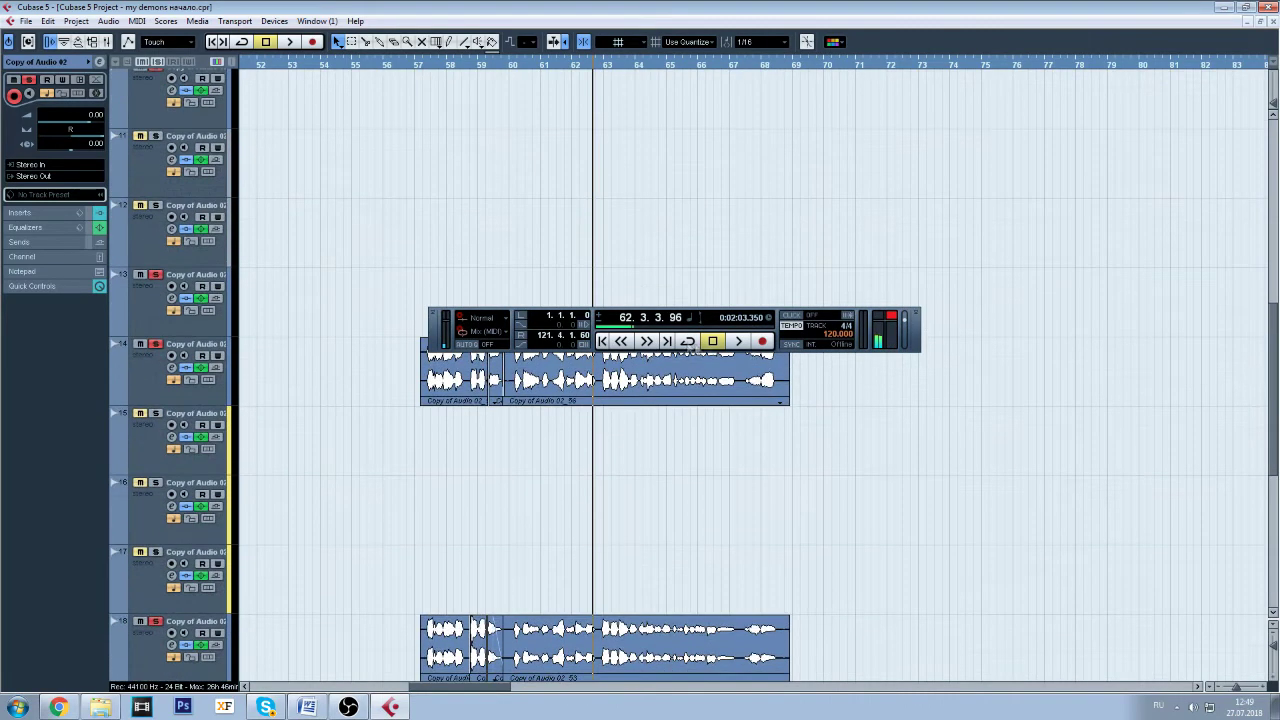
{"action": "left_click_drag", "start_coordinate": [654, 316], "coordinate": [656, 274]}
{"action": "scroll", "coordinate": [1276, 386], "scroll_direction": "down", "scroll_amount": 1}
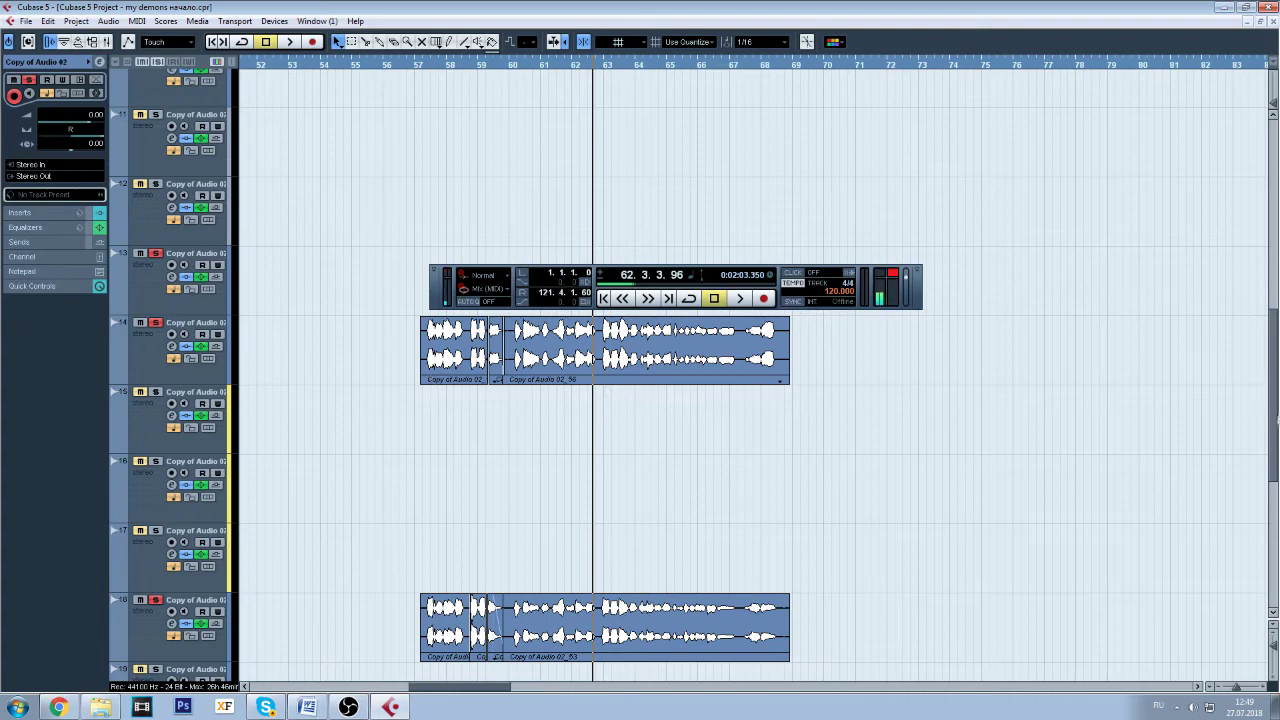
{"action": "scroll", "coordinate": [1273, 448], "scroll_direction": "down", "scroll_amount": 10}
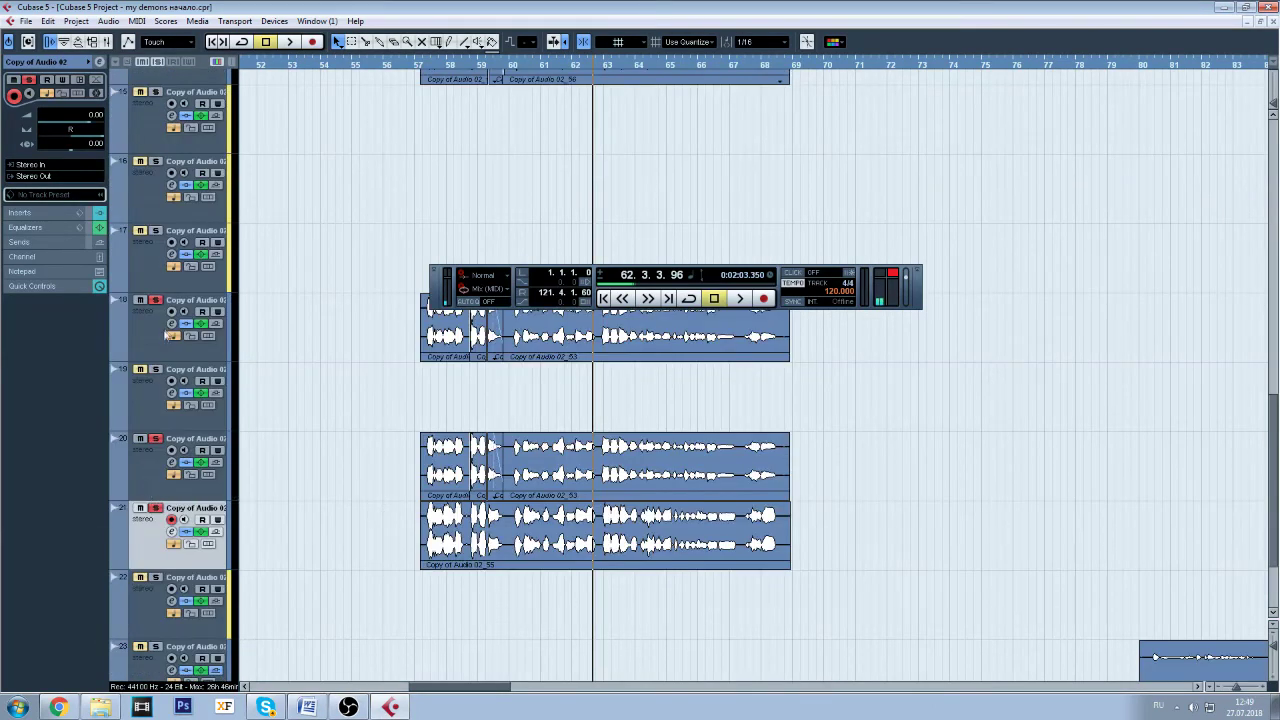
{"action": "scroll", "coordinate": [1268, 430], "scroll_direction": "up", "scroll_amount": 5}
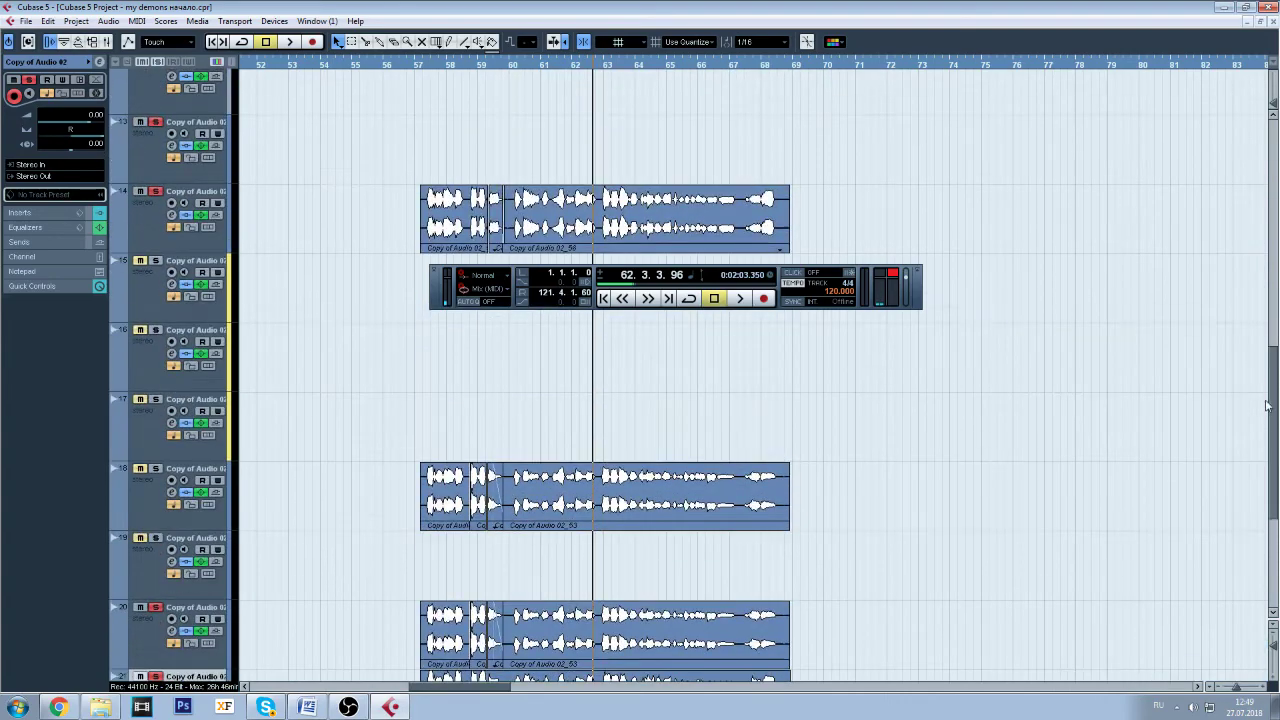
{"action": "scroll", "coordinate": [1266, 420], "scroll_direction": "down", "scroll_amount": 4}
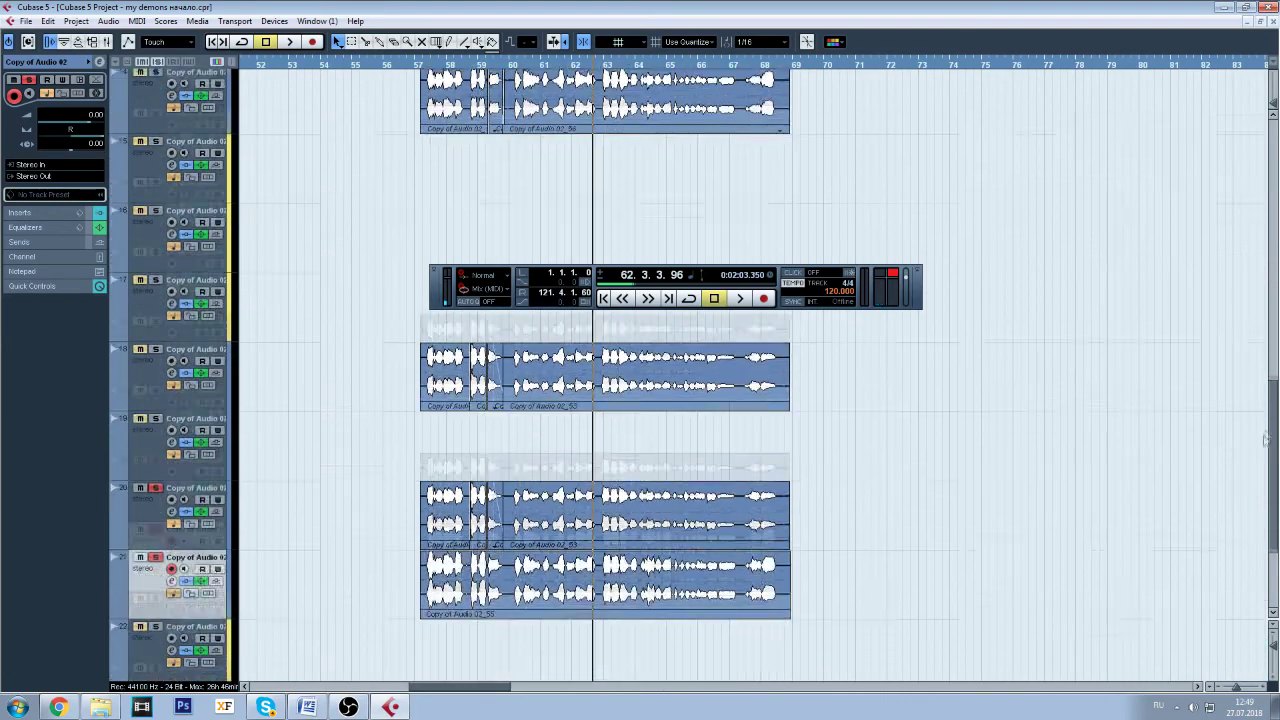
{"action": "scroll", "coordinate": [1266, 437], "scroll_direction": "down", "scroll_amount": 3}
- Move tracks 20 and 21 up above the empty track 19, directly below track 18
{"action": "key", "text": "Up"}
{"action": "left_click_drag", "start_coordinate": [1244, 694], "coordinate": [1236, 690]}
{"action": "left_click", "coordinate": [1274, 652]}
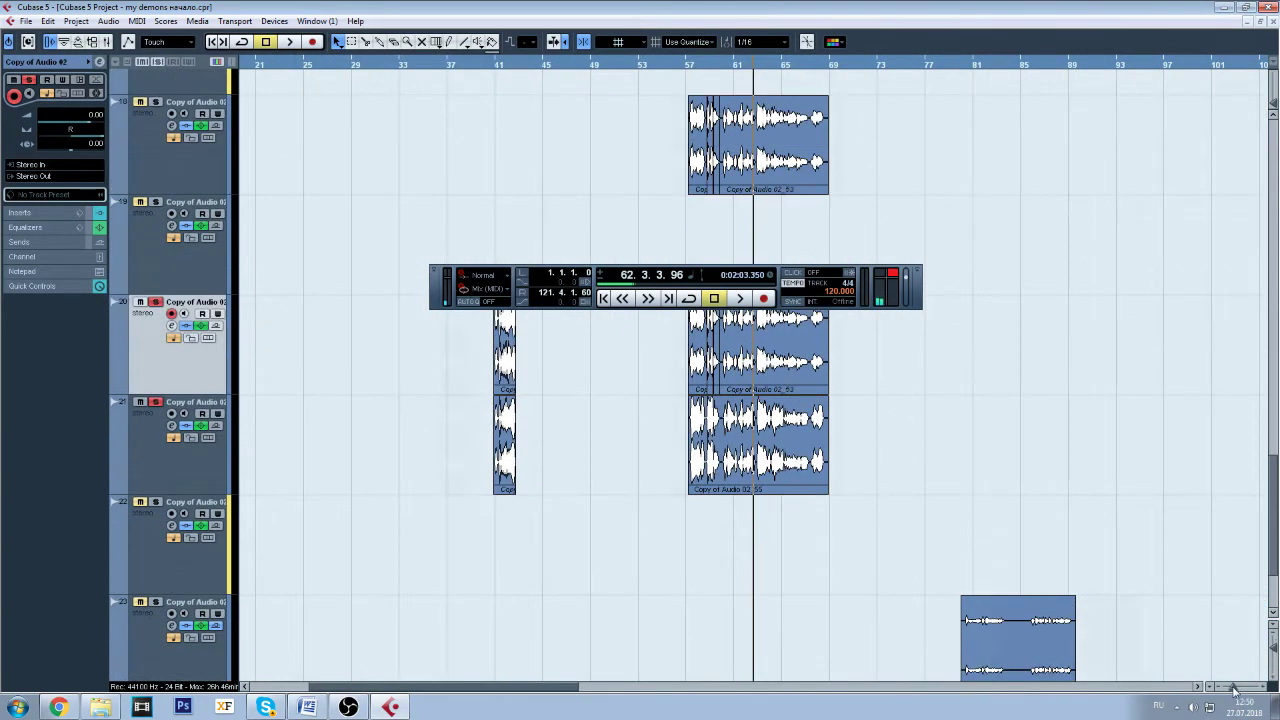
{"action": "left_click_drag", "start_coordinate": [1234, 690], "coordinate": [1239, 690]}
{"action": "left_click_drag", "start_coordinate": [456, 684], "coordinate": [491, 684]}
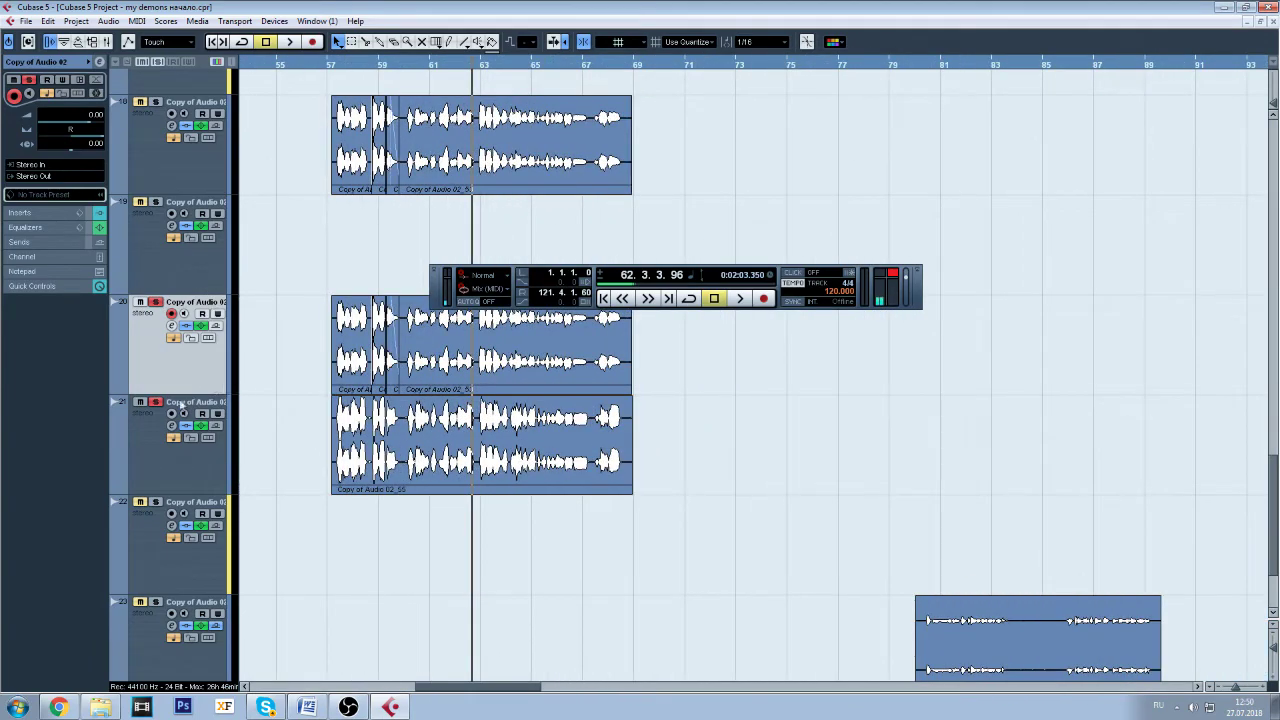
{"action": "left_click_drag", "start_coordinate": [157, 376], "coordinate": [162, 228]}
{"action": "left_click_drag", "start_coordinate": [160, 433], "coordinate": [166, 350]}
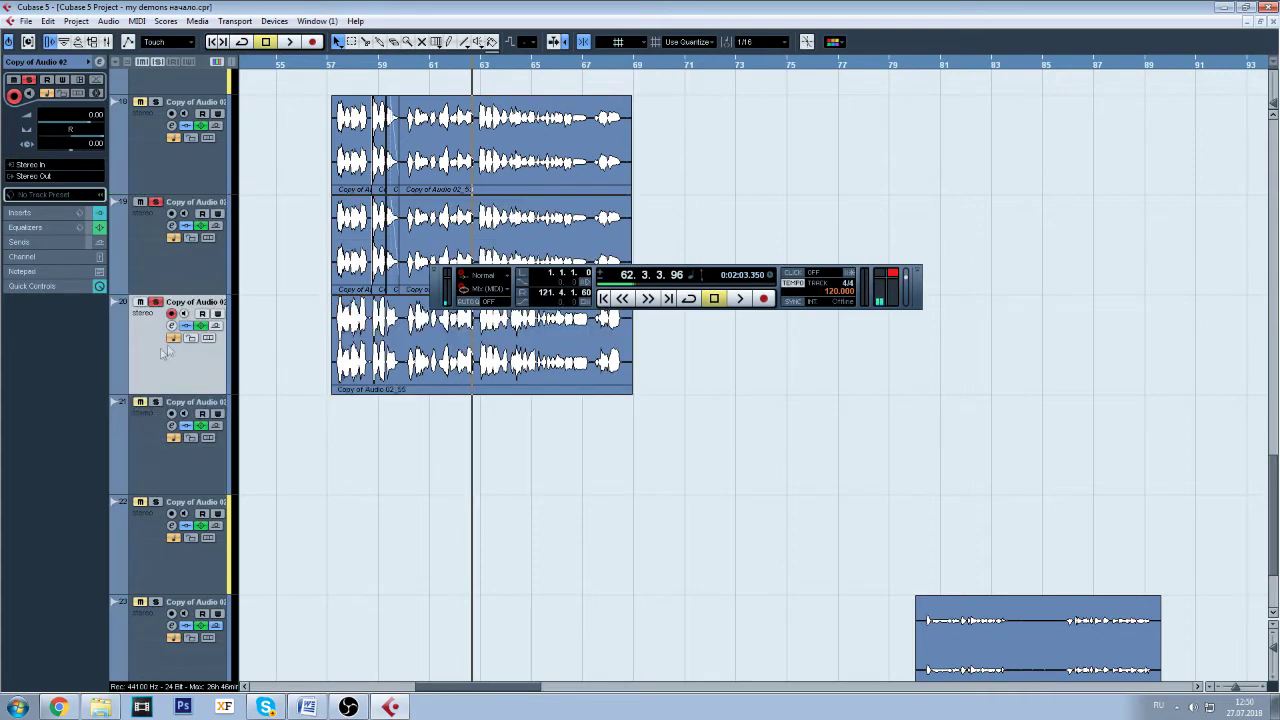
- Colour the two moved tracks, 19 and 20, light green
{"action": "left_click", "coordinate": [231, 282]}
{"action": "left_click", "coordinate": [233, 282]}
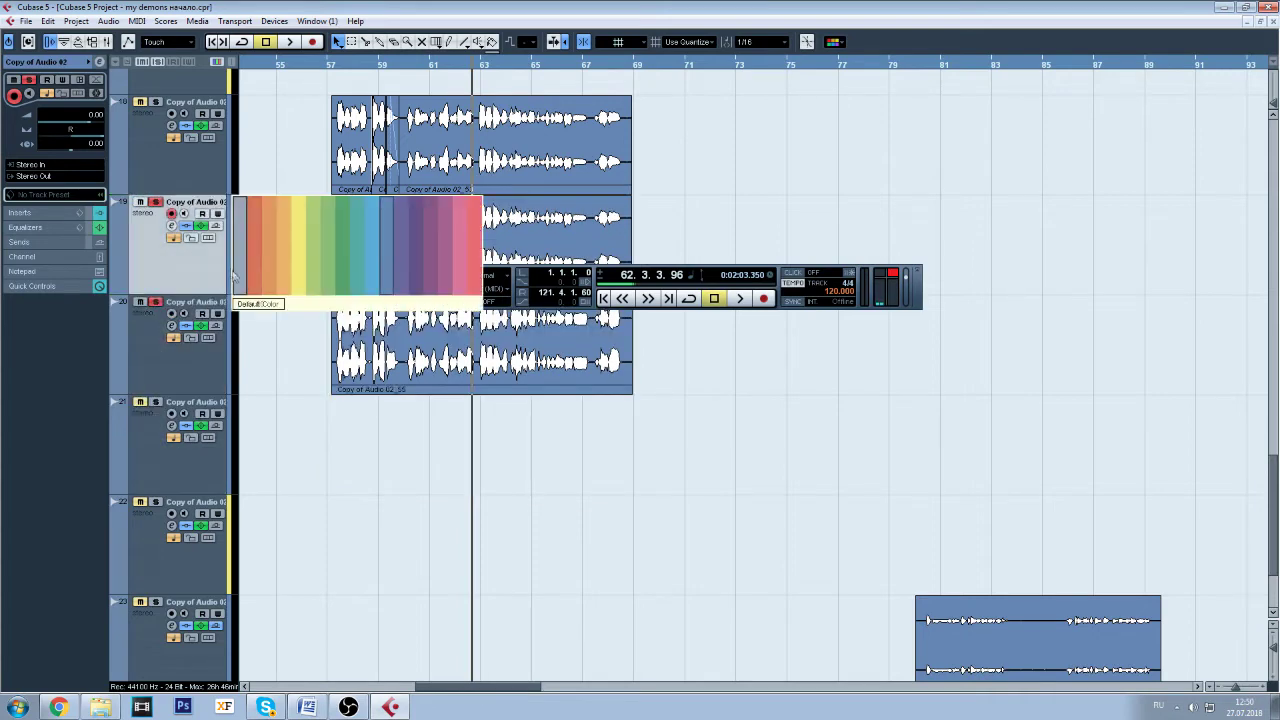
{"action": "left_click", "coordinate": [314, 279]}
{"action": "left_click", "coordinate": [228, 340]}
{"action": "left_click", "coordinate": [320, 350]}
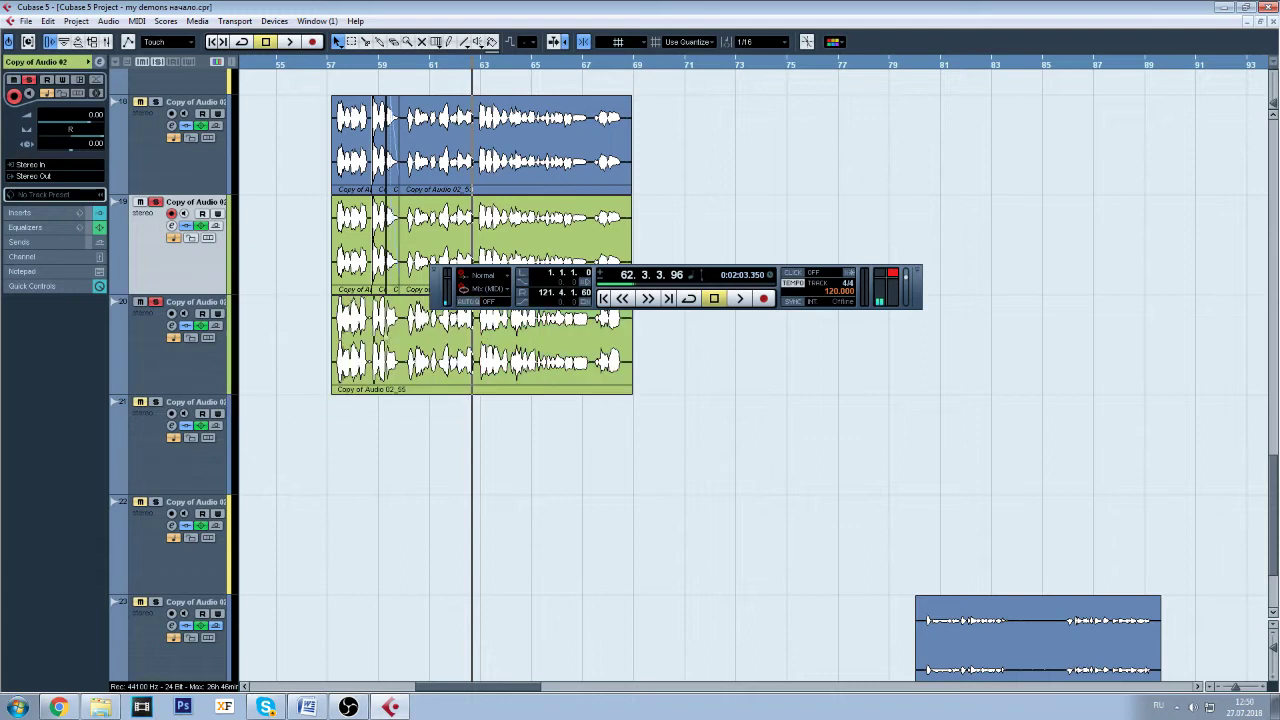
{"action": "left_click", "coordinate": [172, 376]}
{"action": "left_click", "coordinate": [173, 278]}
- Solo green track 19 without track 20, play it from bar 57, and stop playback
{"action": "left_click_drag", "start_coordinate": [643, 272], "coordinate": [624, 486]}
{"action": "left_click_drag", "start_coordinate": [1272, 480], "coordinate": [1263, 430]}
{"action": "left_click_drag", "start_coordinate": [723, 480], "coordinate": [737, 320]}
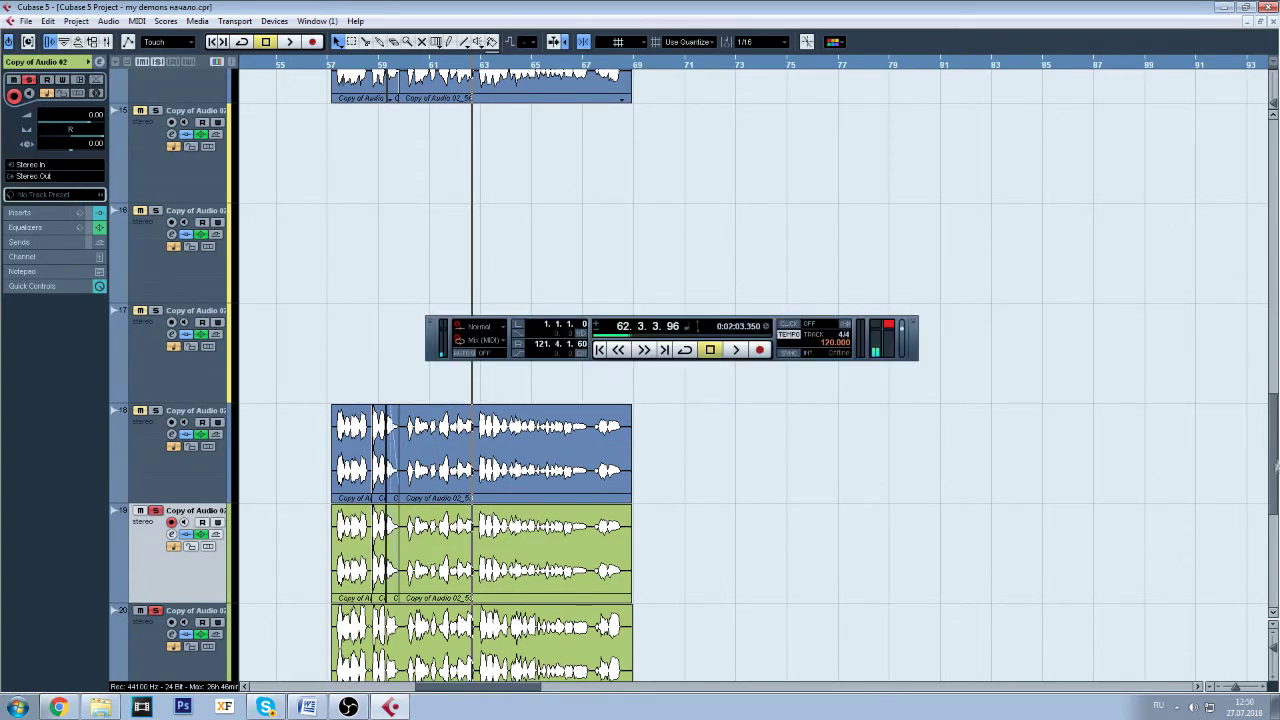
{"action": "left_click_drag", "start_coordinate": [1276, 432], "coordinate": [1268, 530]}
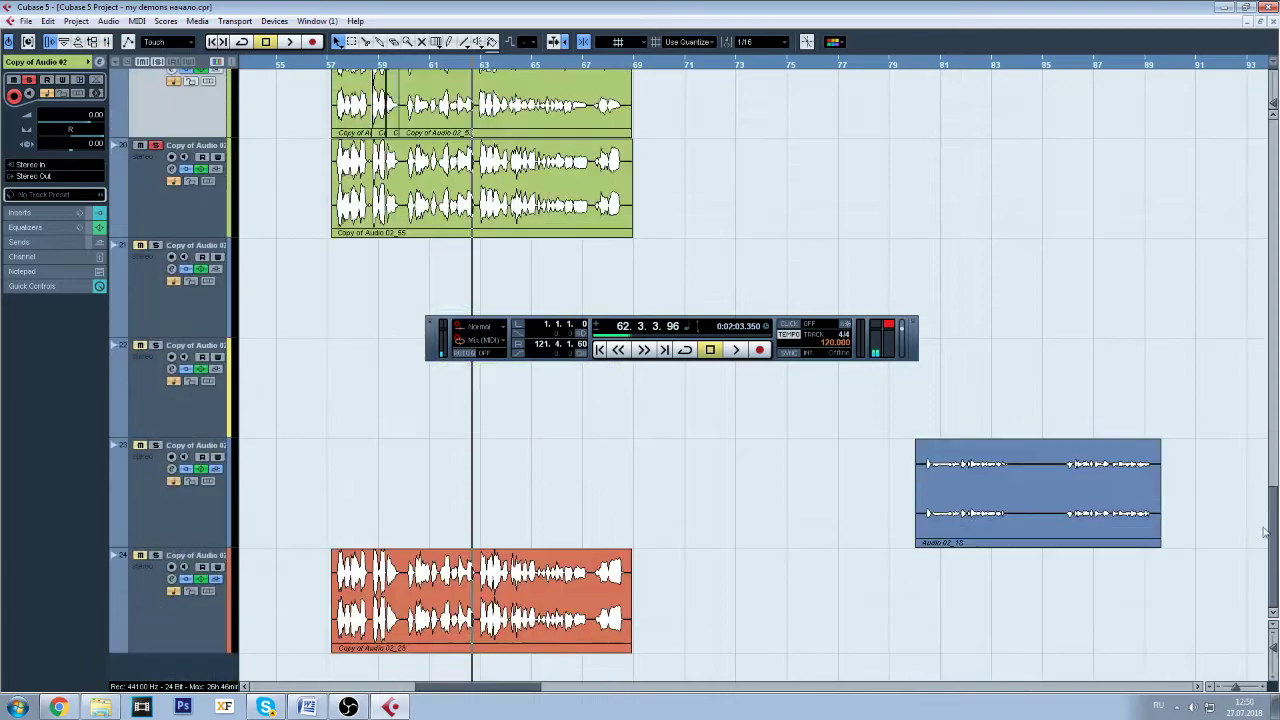
{"action": "scroll", "coordinate": [1245, 417], "scroll_direction": "up", "scroll_amount": 2}
{"action": "left_click_drag", "start_coordinate": [737, 323], "coordinate": [720, 366]}
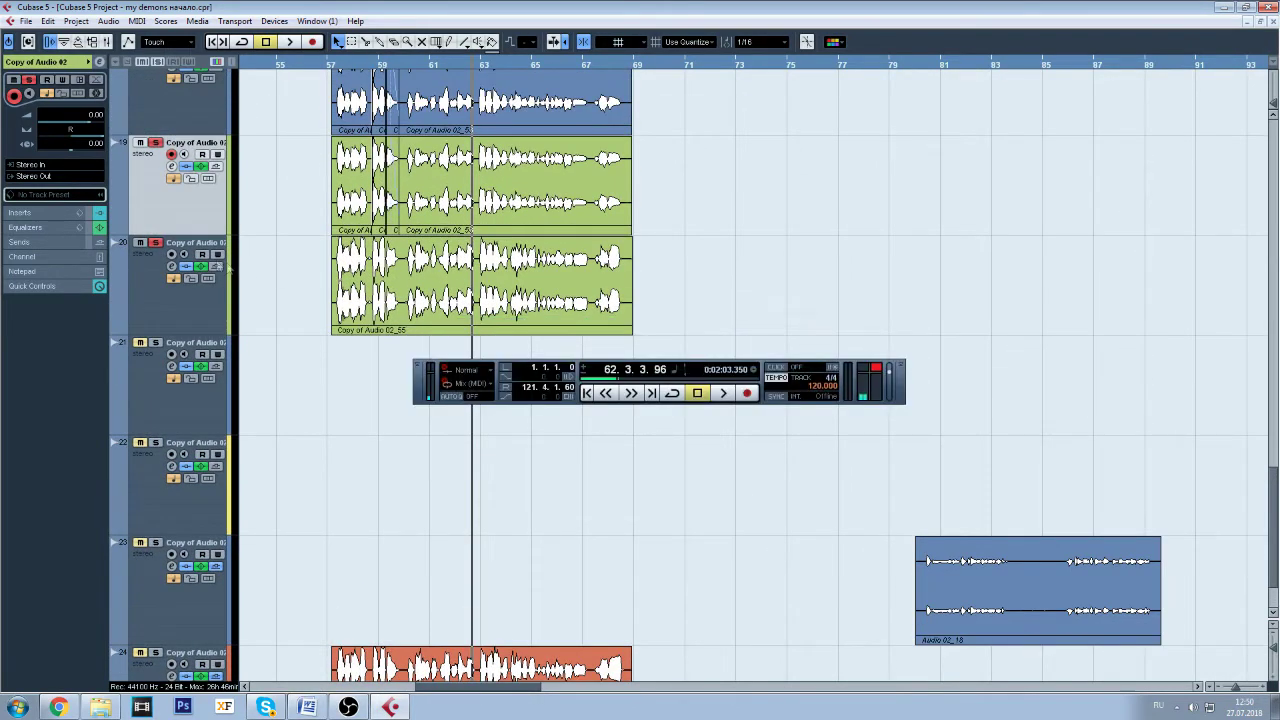
{"action": "left_click", "coordinate": [327, 64]}
{"action": "left_click", "coordinate": [723, 393]}
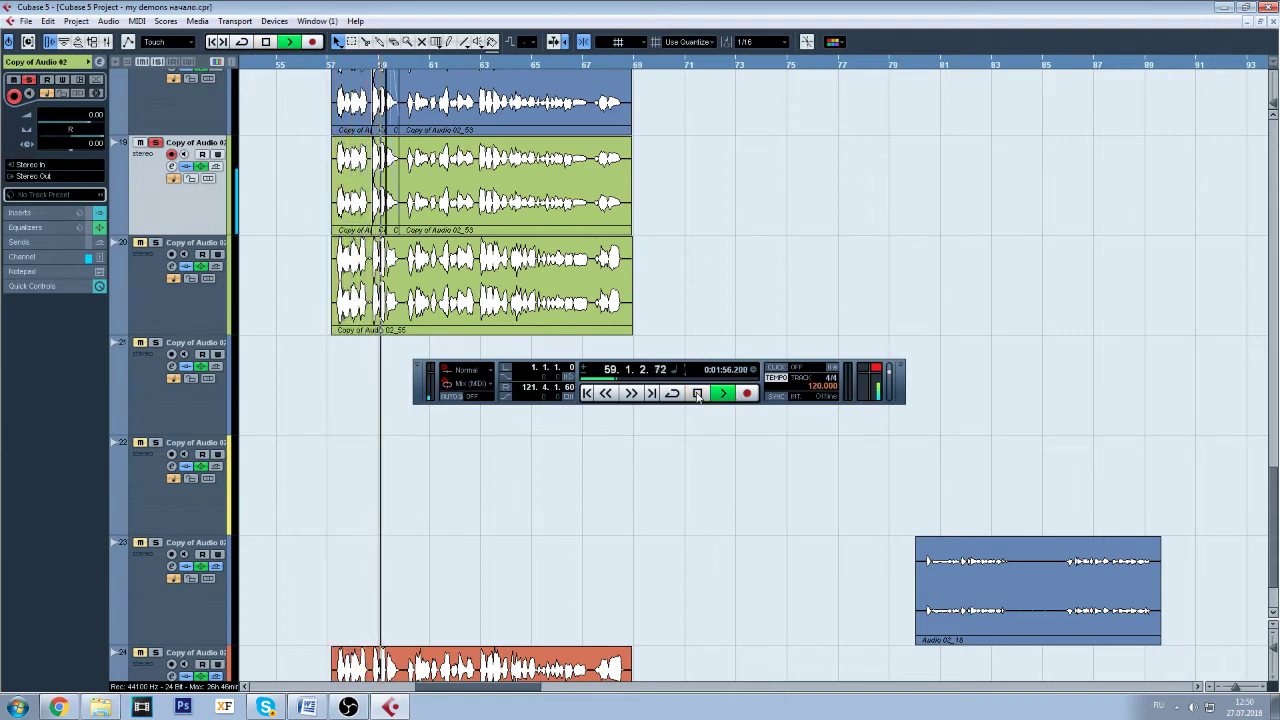
{"action": "left_click", "coordinate": [698, 393]}
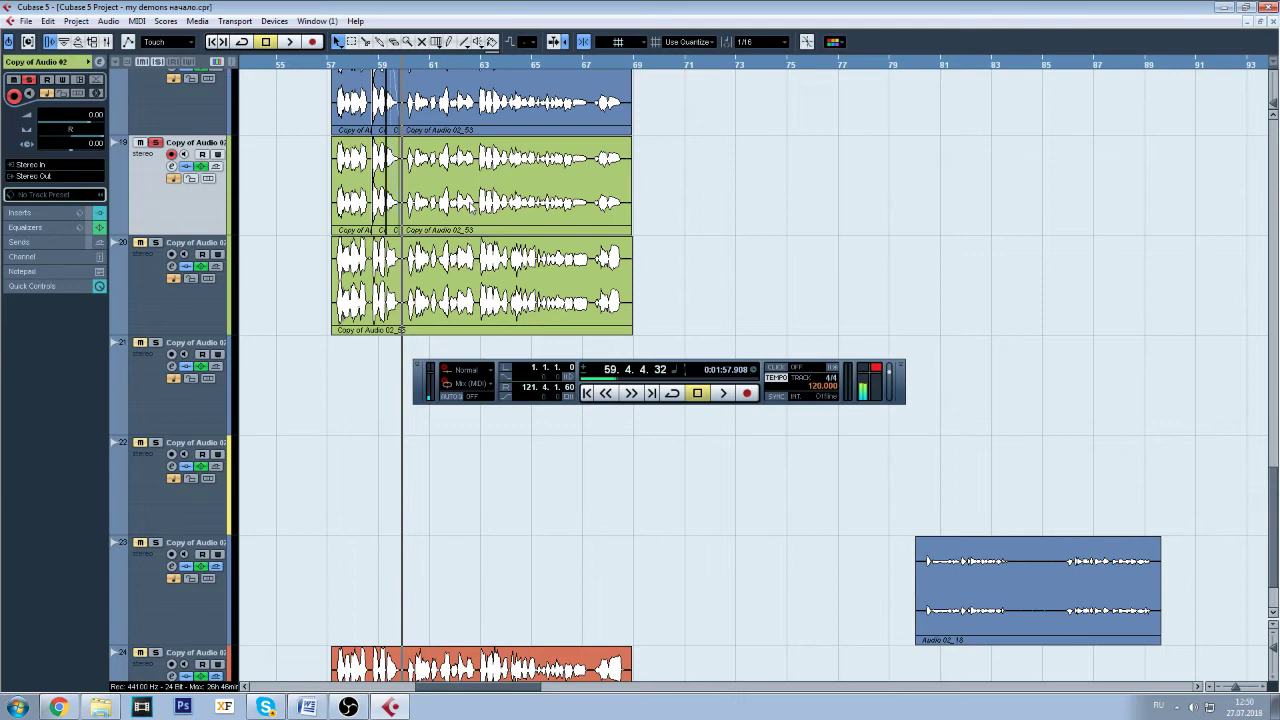
- Switch the solo from track 19 to track 20, play it from bar 57, and stop
{"action": "left_click", "coordinate": [155, 243]}
{"action": "left_click", "coordinate": [156, 143]}
{"action": "left_click", "coordinate": [329, 65]}
{"action": "left_click", "coordinate": [724, 393]}
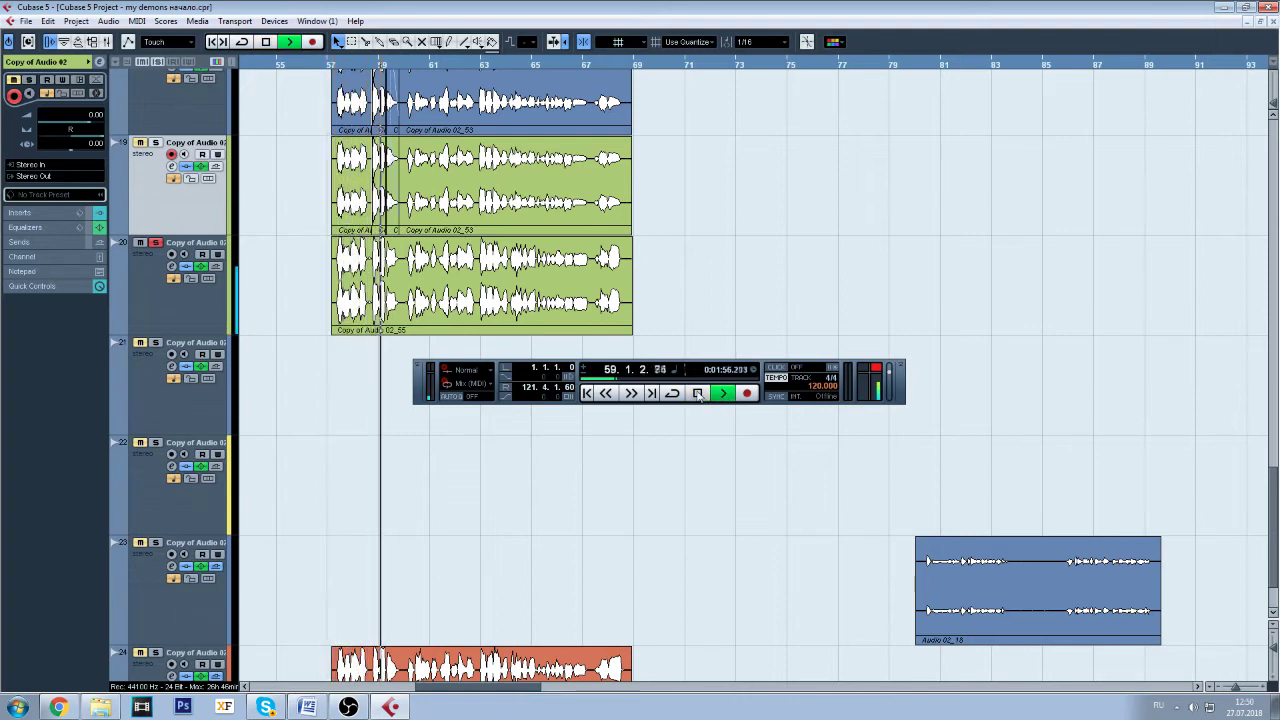
{"action": "left_click", "coordinate": [698, 394]}
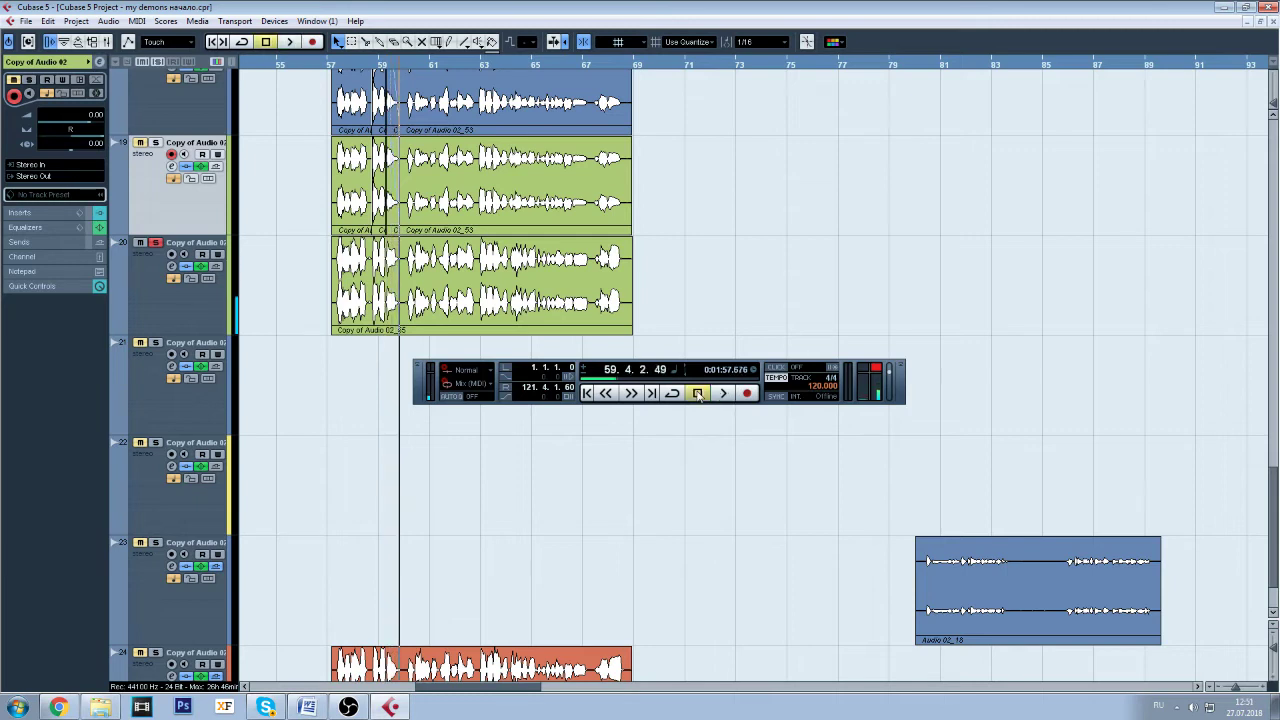
- Solo tracks 19 and 20 together, play both layers from the start of bar 57, and stop
{"action": "left_click", "coordinate": [180, 290]}
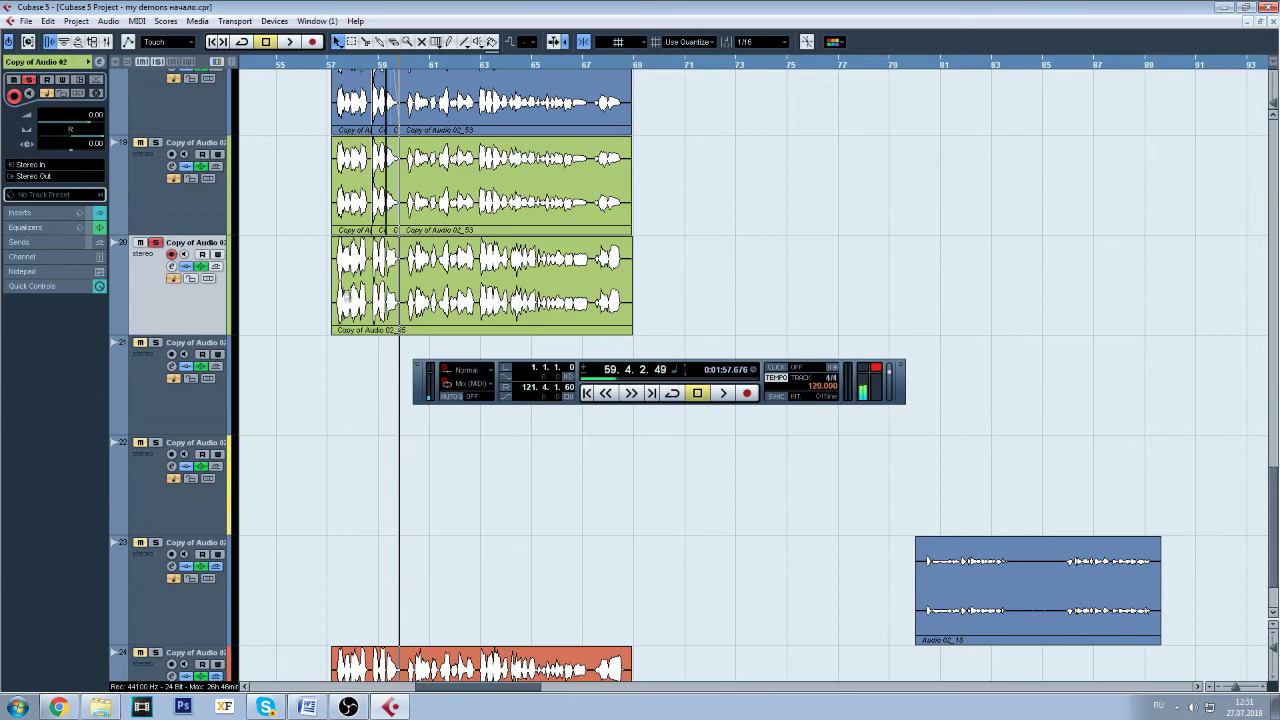
{"action": "left_click", "coordinate": [332, 66]}
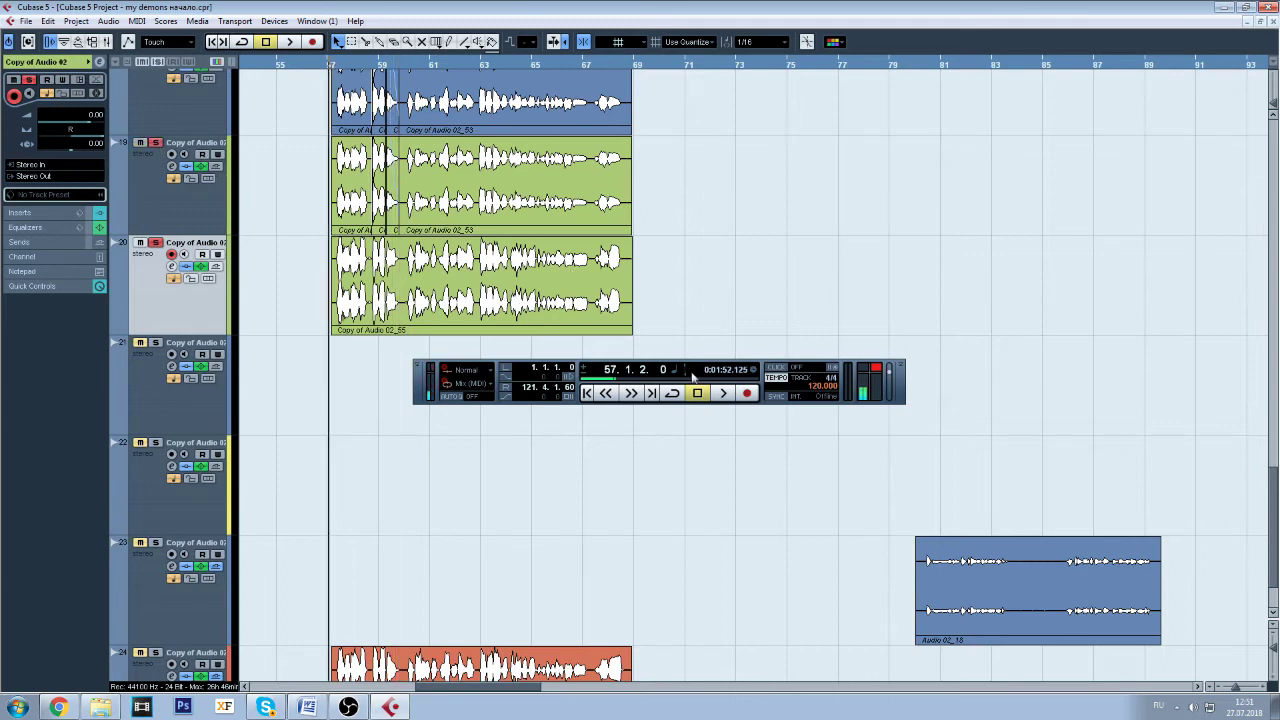
{"action": "left_click", "coordinate": [722, 393]}
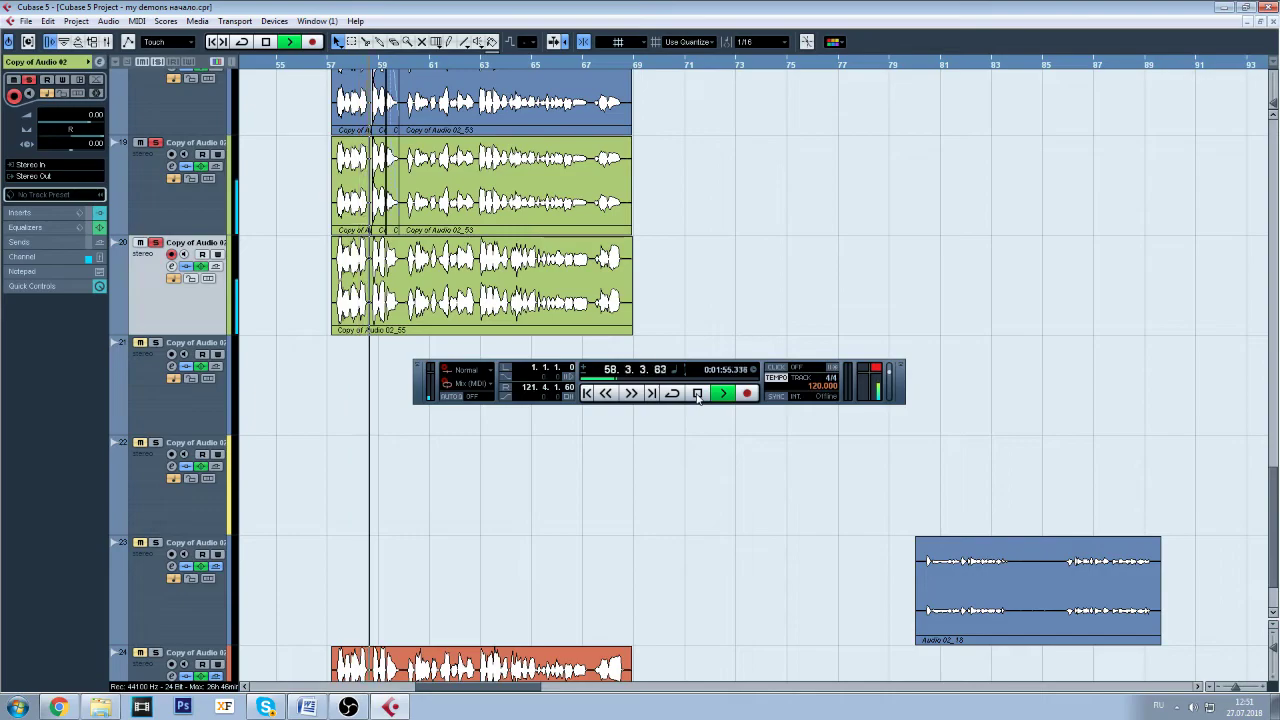
{"action": "left_click", "coordinate": [698, 395]}
- Place the playhead just before the Audio 02_18 clips on tracks 5 and 6, with the transport panel clear of them
{"action": "scroll", "coordinate": [1253, 333], "scroll_direction": "up", "scroll_amount": 5}
{"action": "scroll", "coordinate": [1253, 333], "scroll_direction": "up", "scroll_amount": 5}
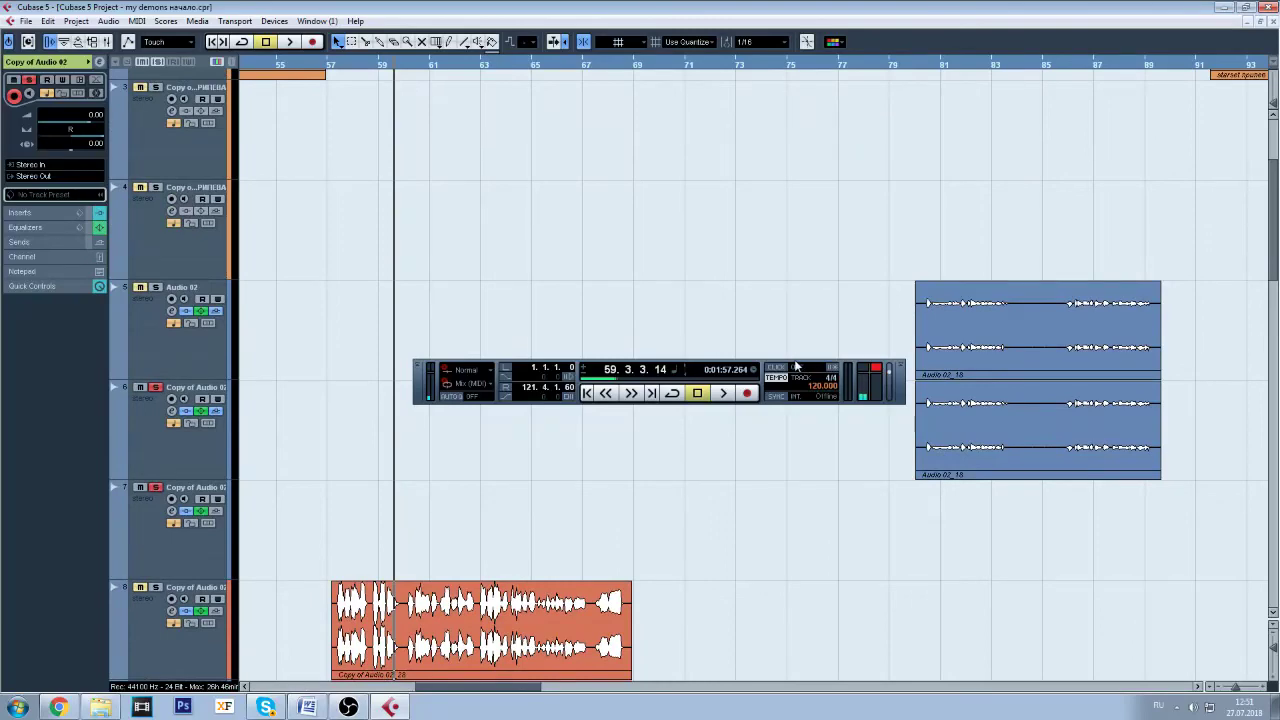
{"action": "left_click_drag", "start_coordinate": [795, 367], "coordinate": [801, 209]}
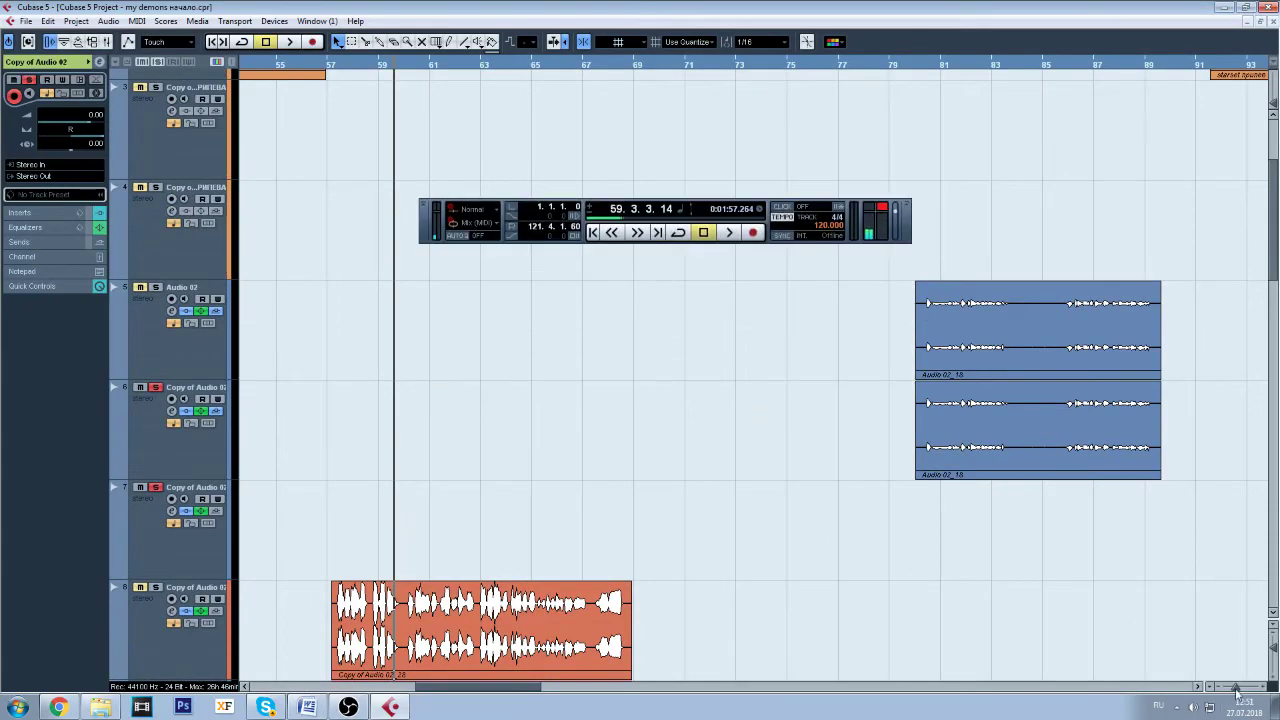
{"action": "left_click", "coordinate": [1236, 690]}
{"action": "left_click", "coordinate": [1236, 690]}
{"action": "left_click_drag", "start_coordinate": [588, 688], "coordinate": [723, 690]}
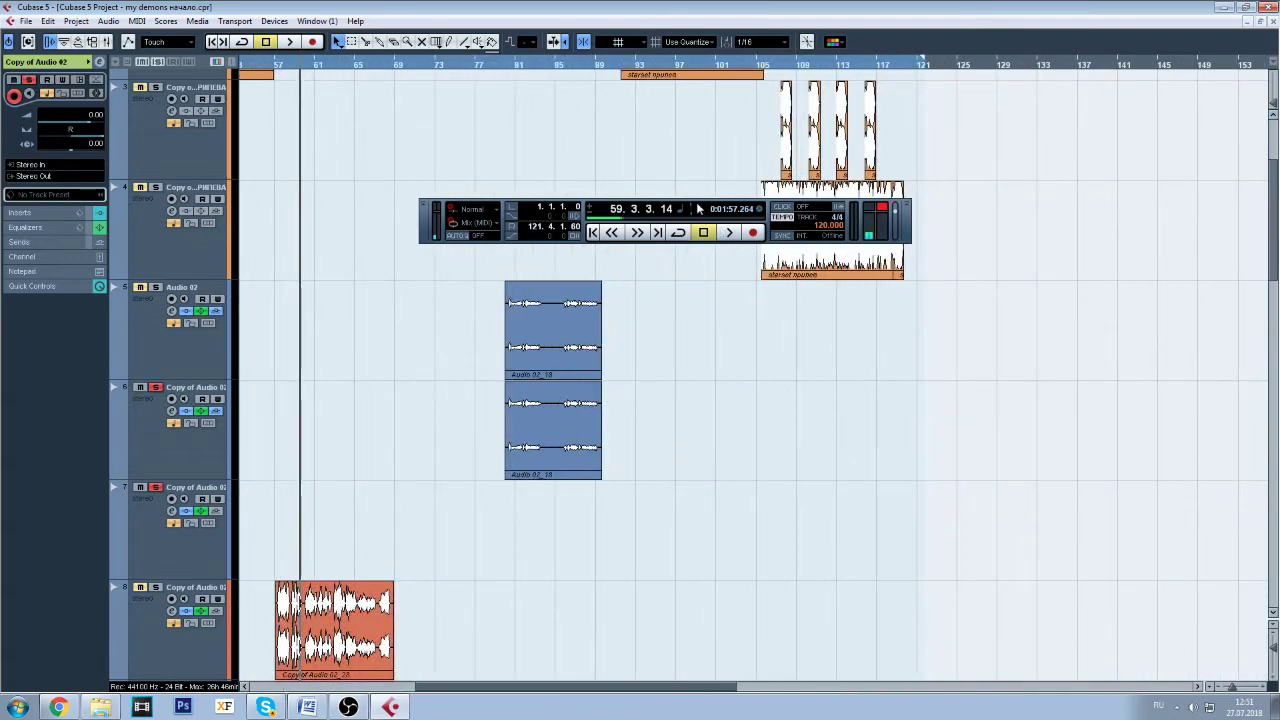
{"action": "left_click_drag", "start_coordinate": [700, 207], "coordinate": [929, 515]}
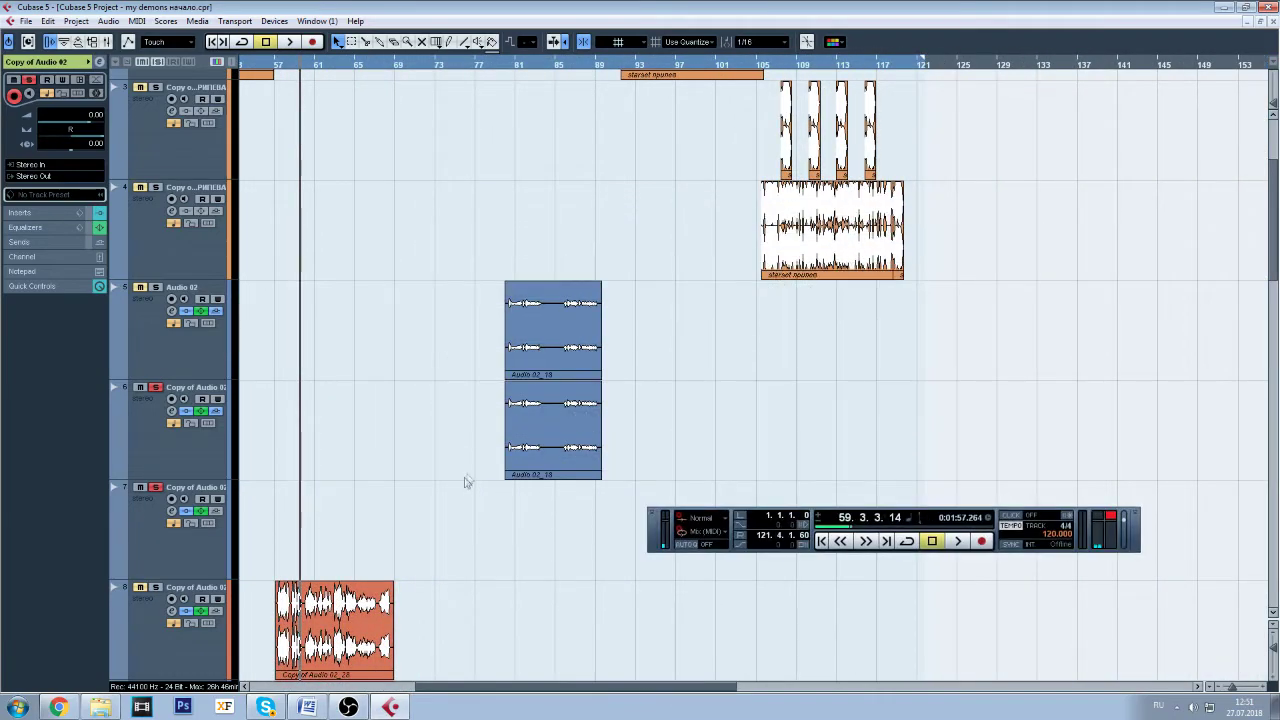
{"action": "left_click", "coordinate": [504, 67]}
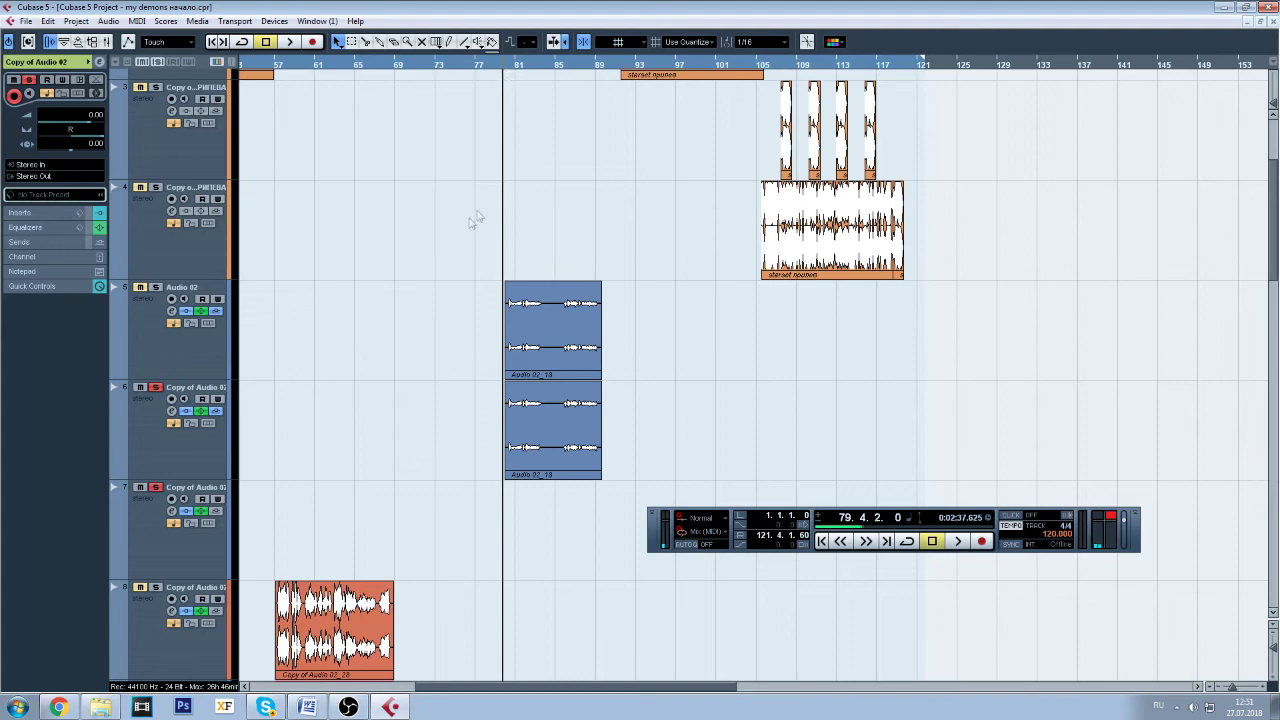
- Solo track 5 alongside track 6, and select each of the two tracks to compare their Audio 02_18 clips
{"action": "left_click_drag", "start_coordinate": [1266, 391], "coordinate": [1274, 267]}
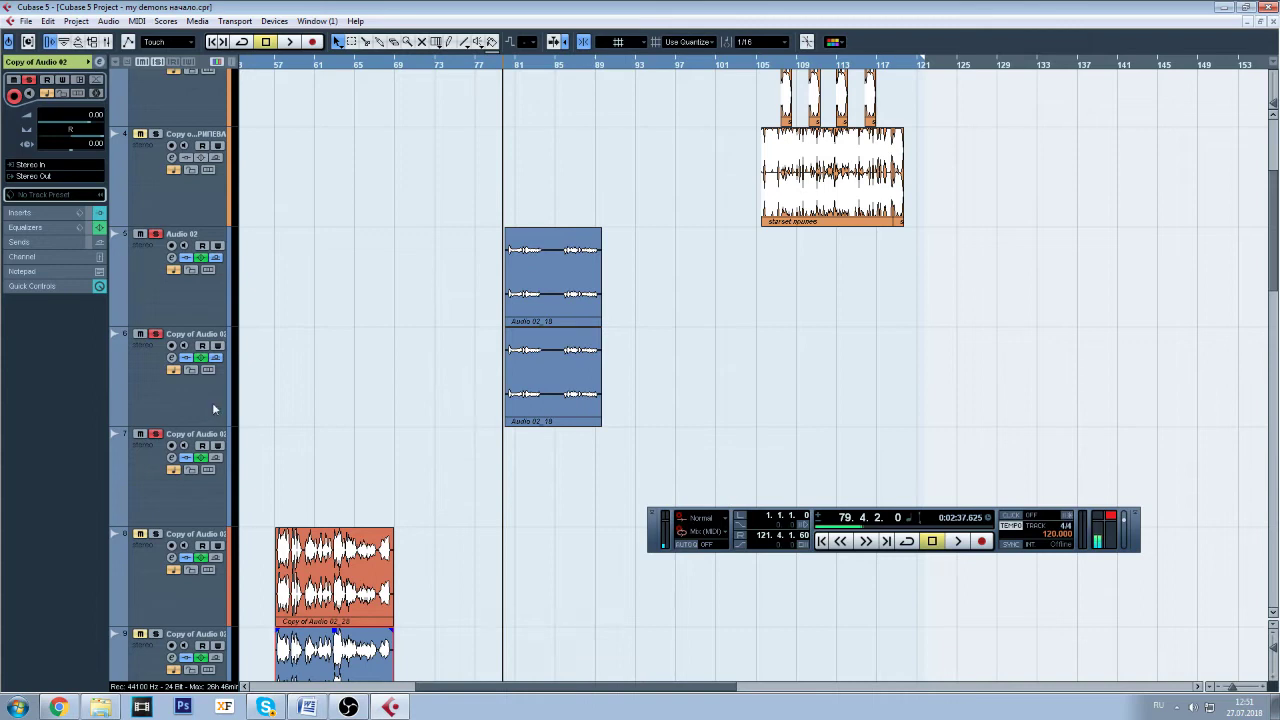
{"action": "left_click", "coordinate": [1232, 686]}
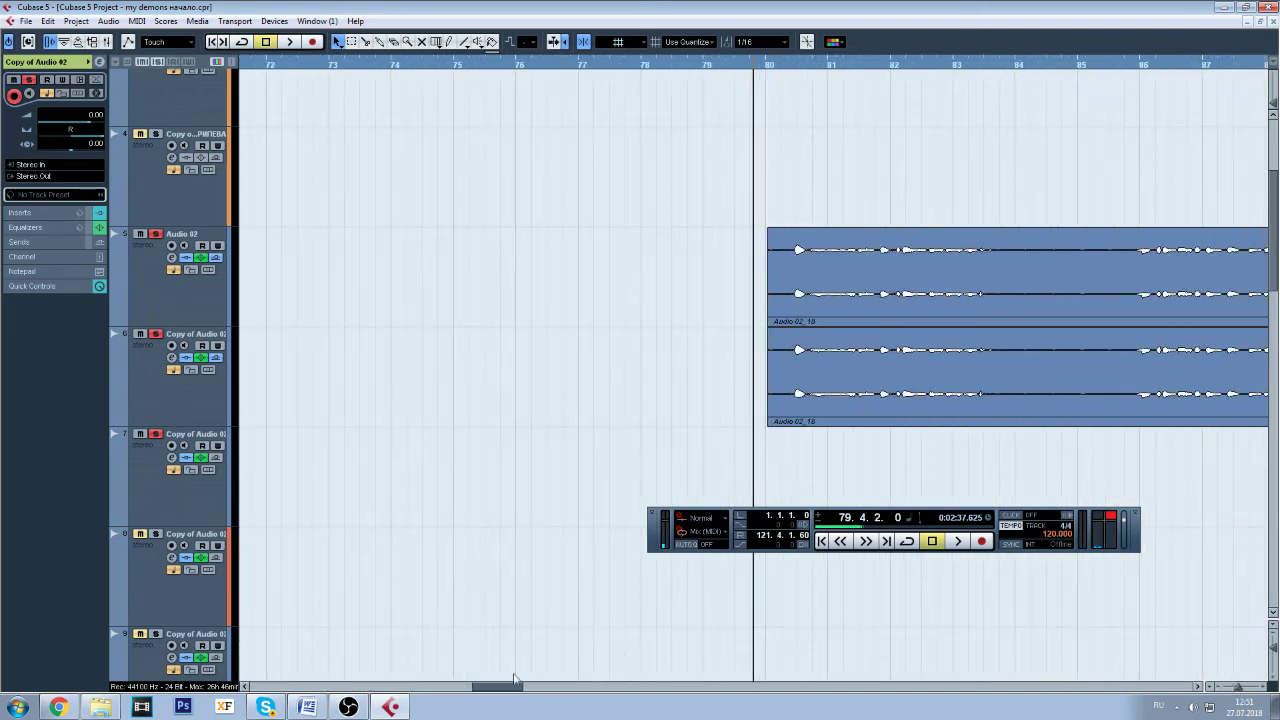
{"action": "left_click_drag", "start_coordinate": [509, 690], "coordinate": [521, 690]}
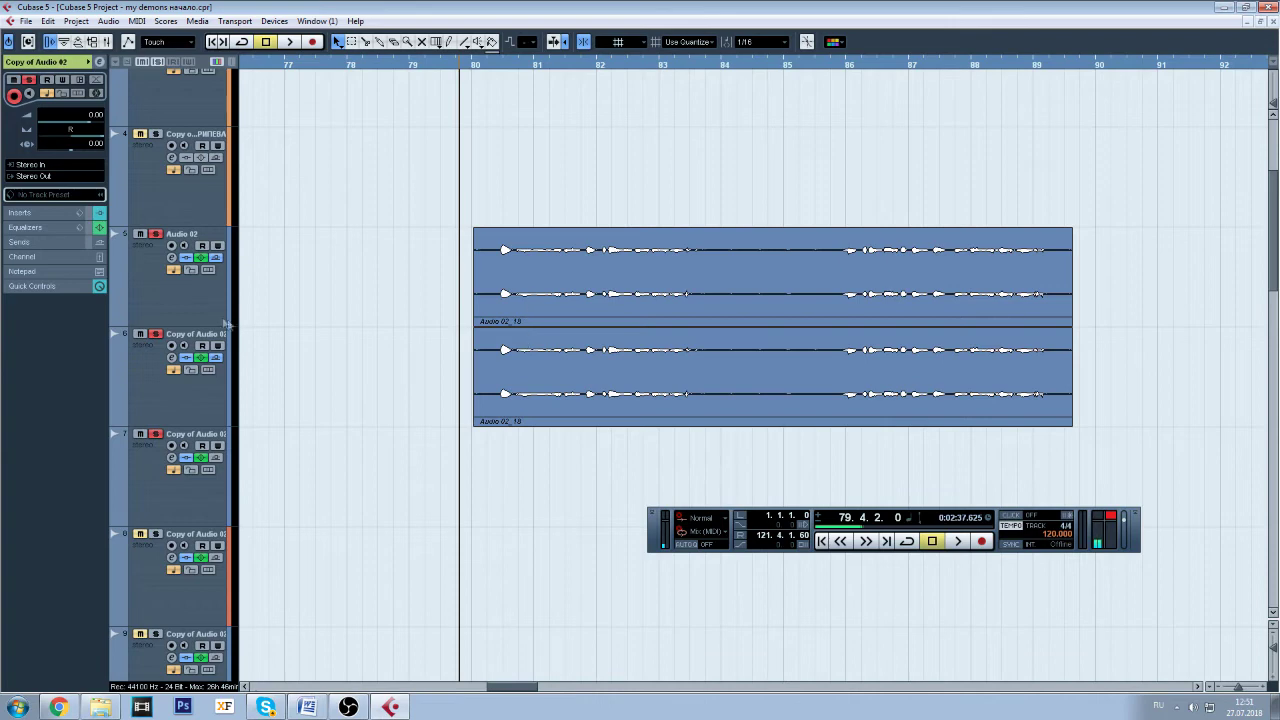
{"action": "left_click", "coordinate": [190, 308]}
{"action": "left_click", "coordinate": [182, 391]}
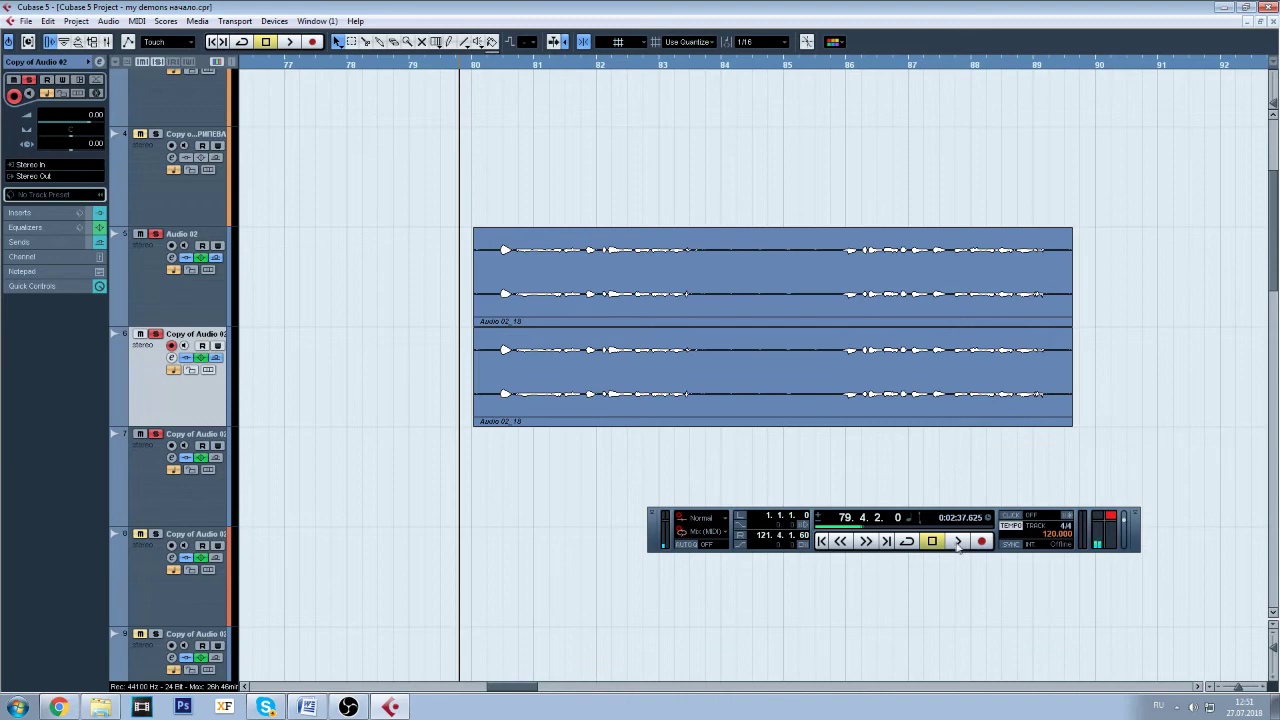
- Inspect track 5's inserts and equalizer in its channel settings, close them, and play both layers from just before bar 80
{"action": "left_click", "coordinate": [194, 306]}
{"action": "left_click", "coordinate": [172, 258]}
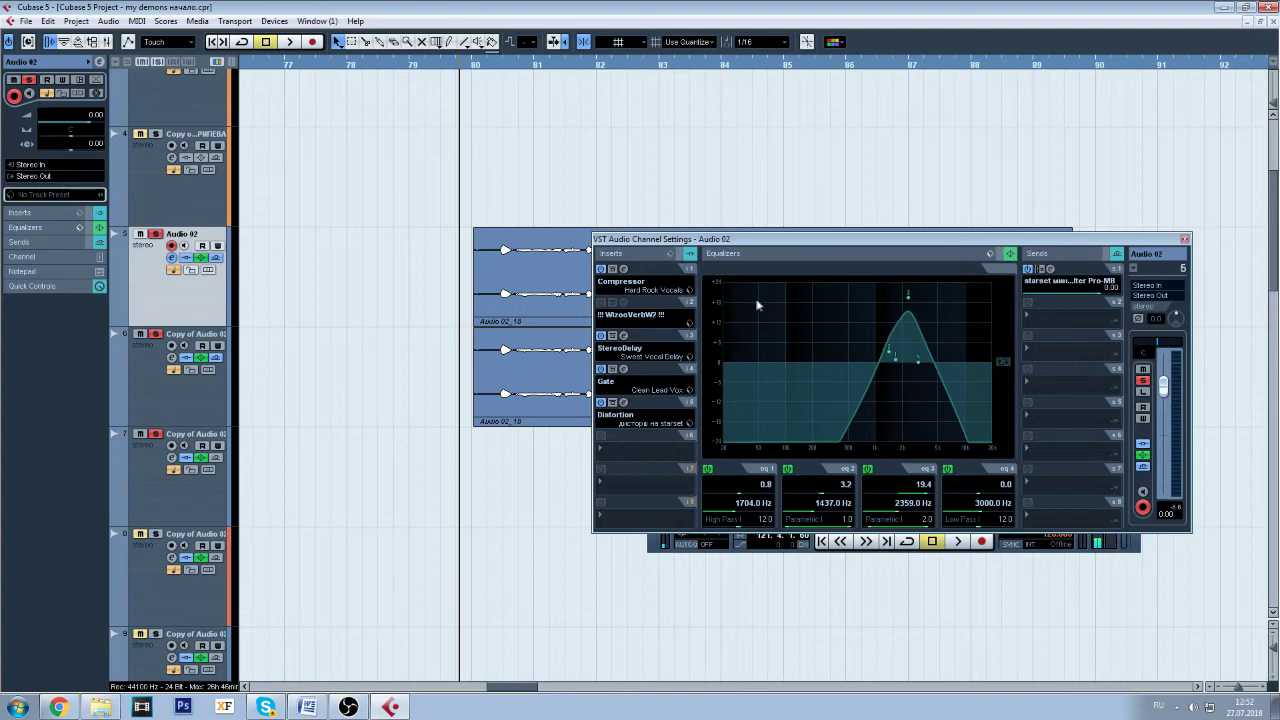
{"action": "left_click", "coordinate": [1186, 239]}
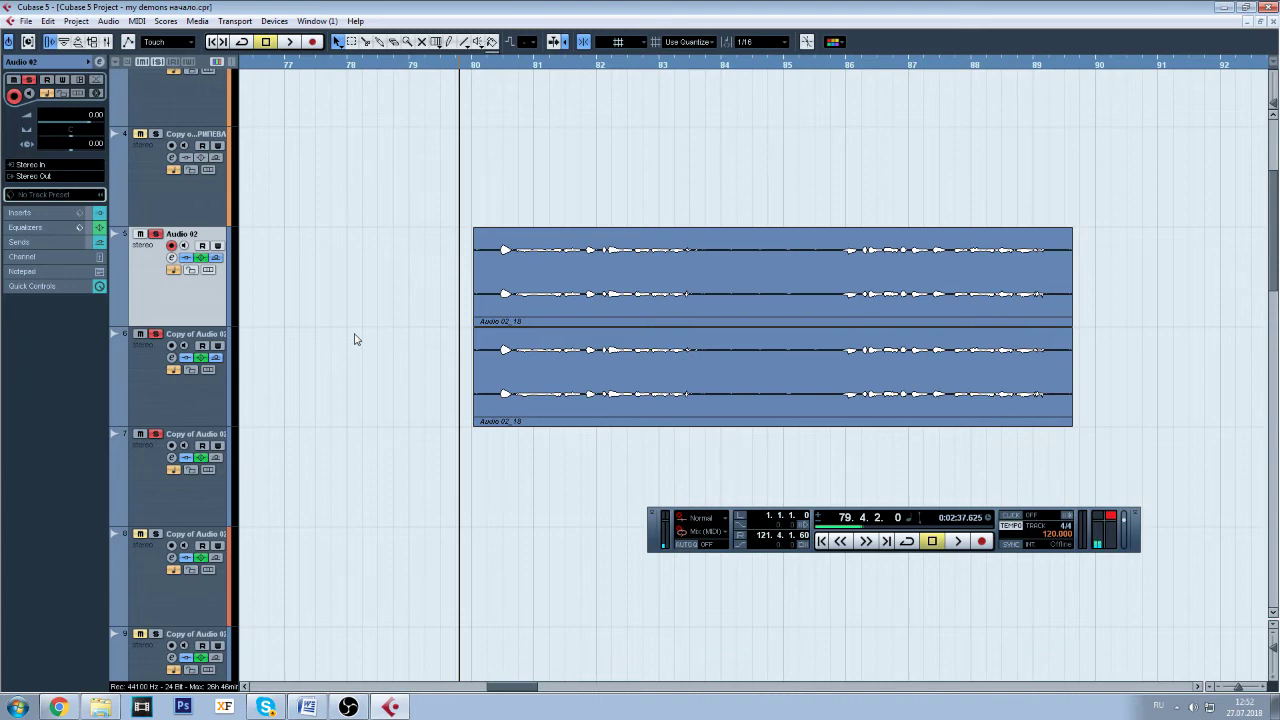
{"action": "left_click", "coordinate": [955, 542]}
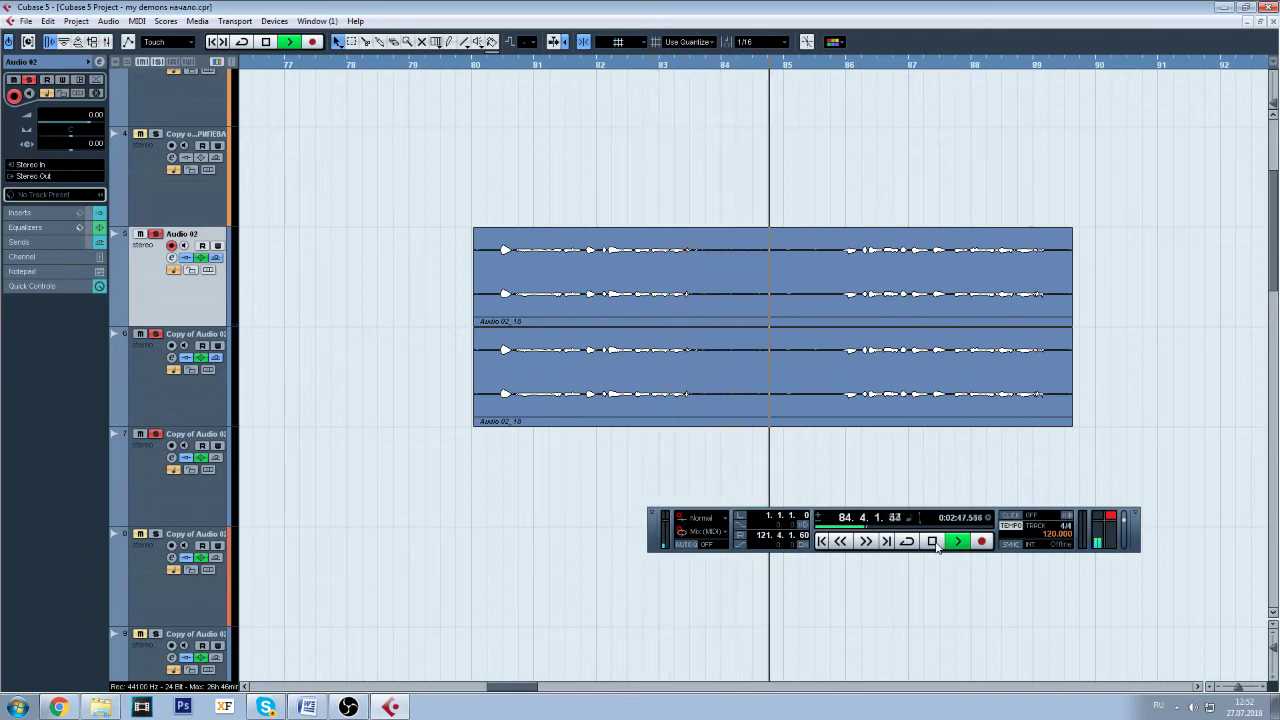
{"action": "left_click", "coordinate": [932, 541]}
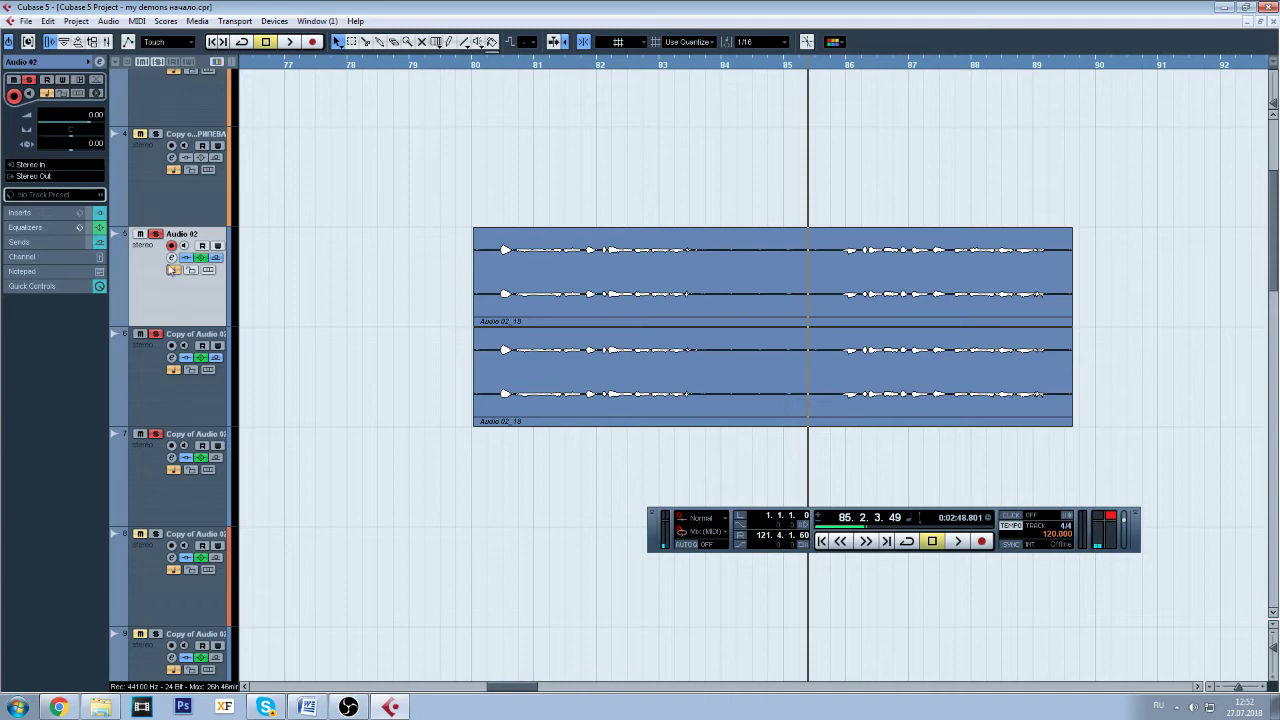
- Review track 5's inserts and equalizer once more, close the channel settings, play both layers from bar 85, and stop near the clips' end
{"action": "left_click", "coordinate": [171, 257]}
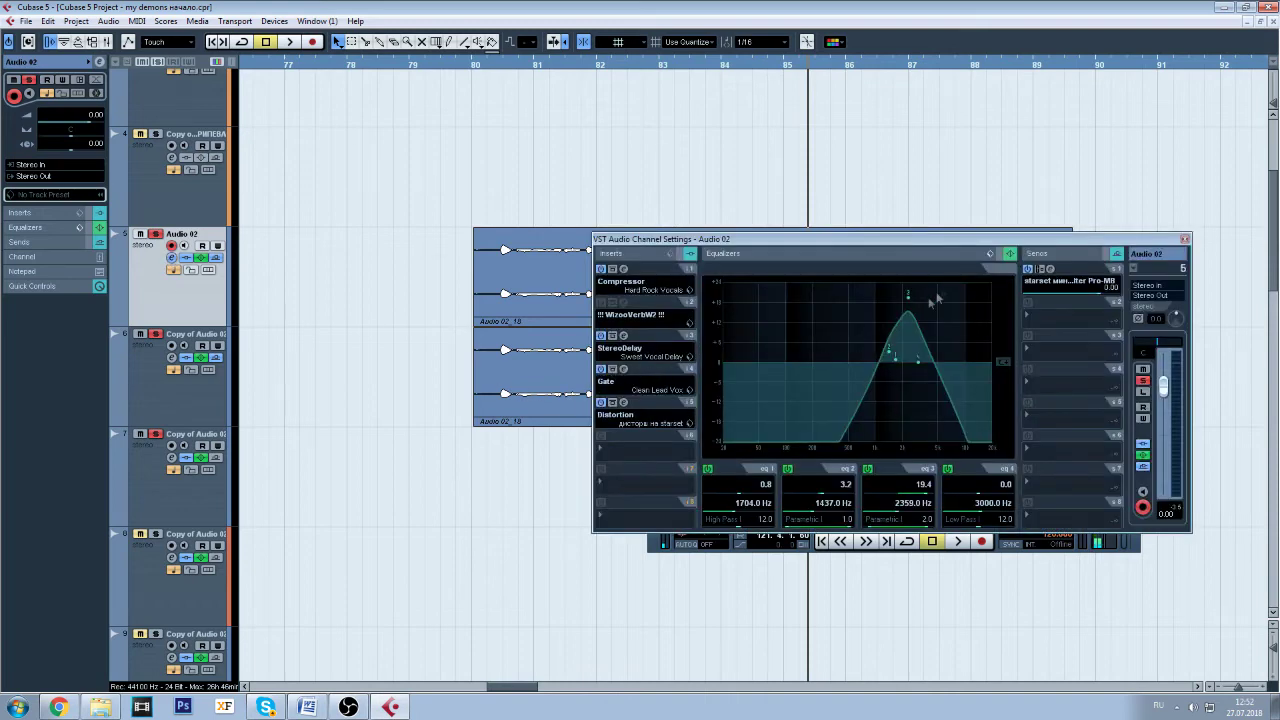
{"action": "left_click", "coordinate": [1184, 240]}
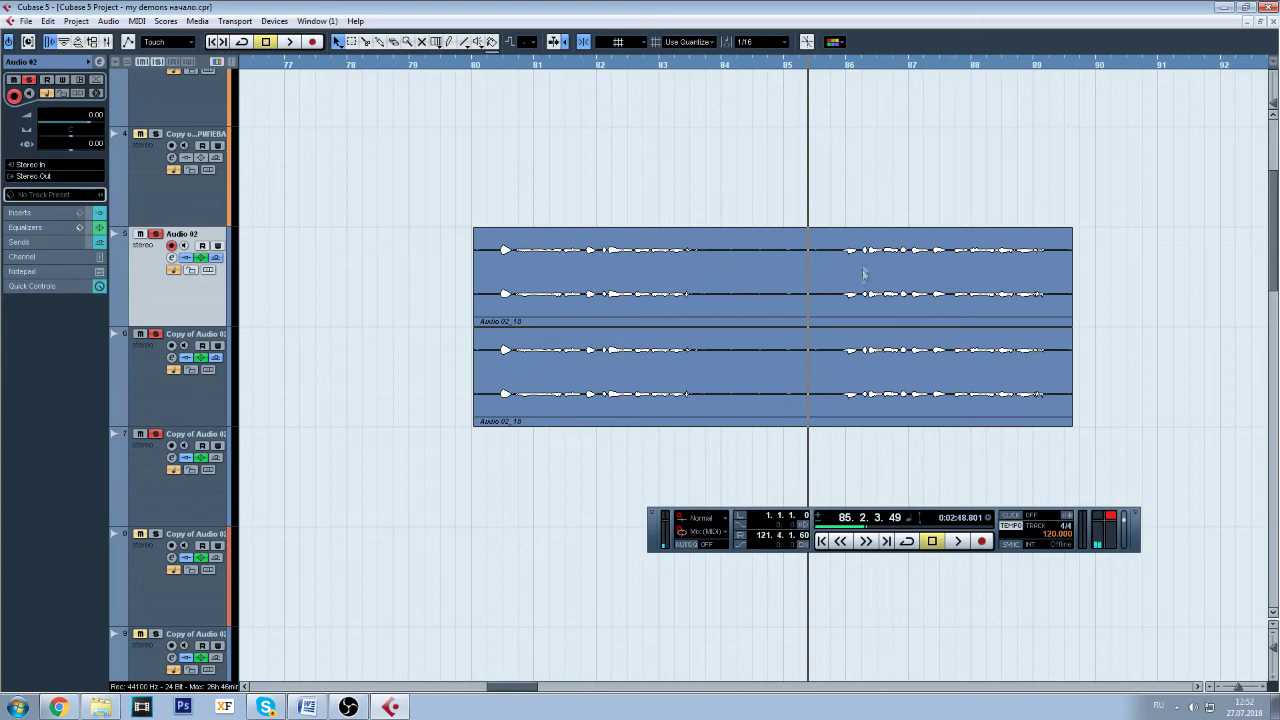
{"action": "left_click", "coordinate": [959, 541]}
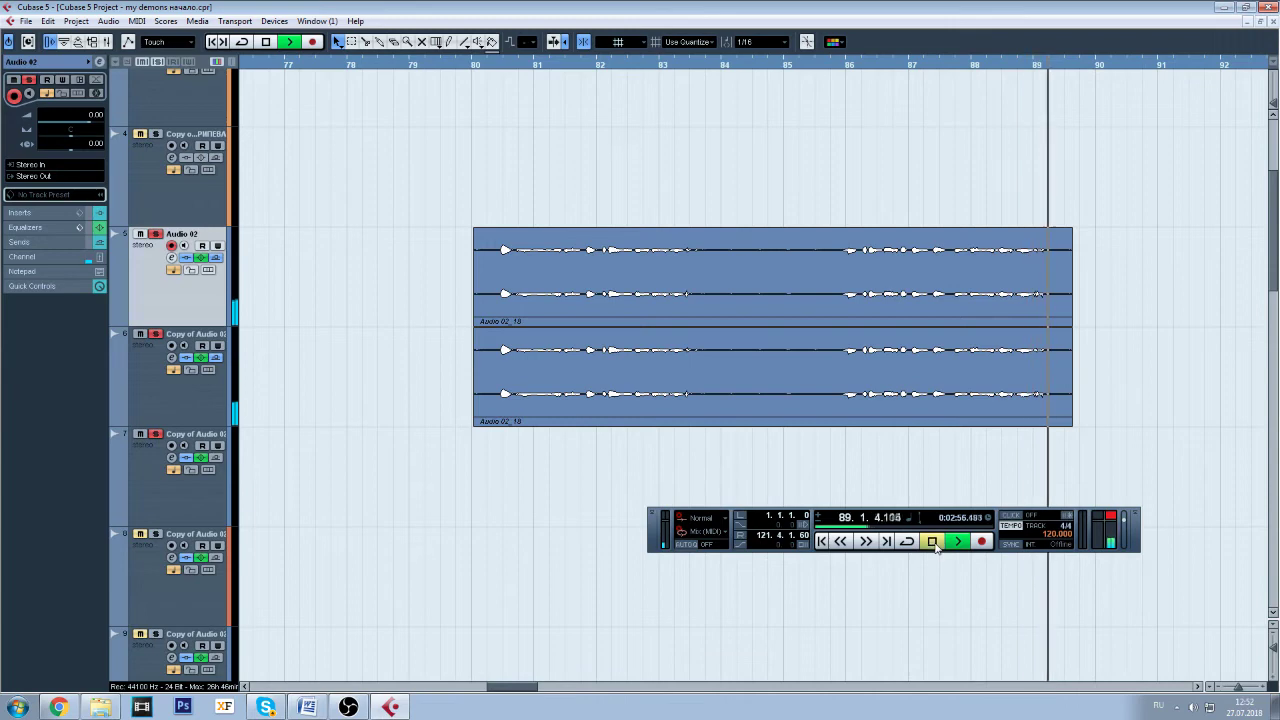
{"action": "left_click", "coordinate": [934, 542]}
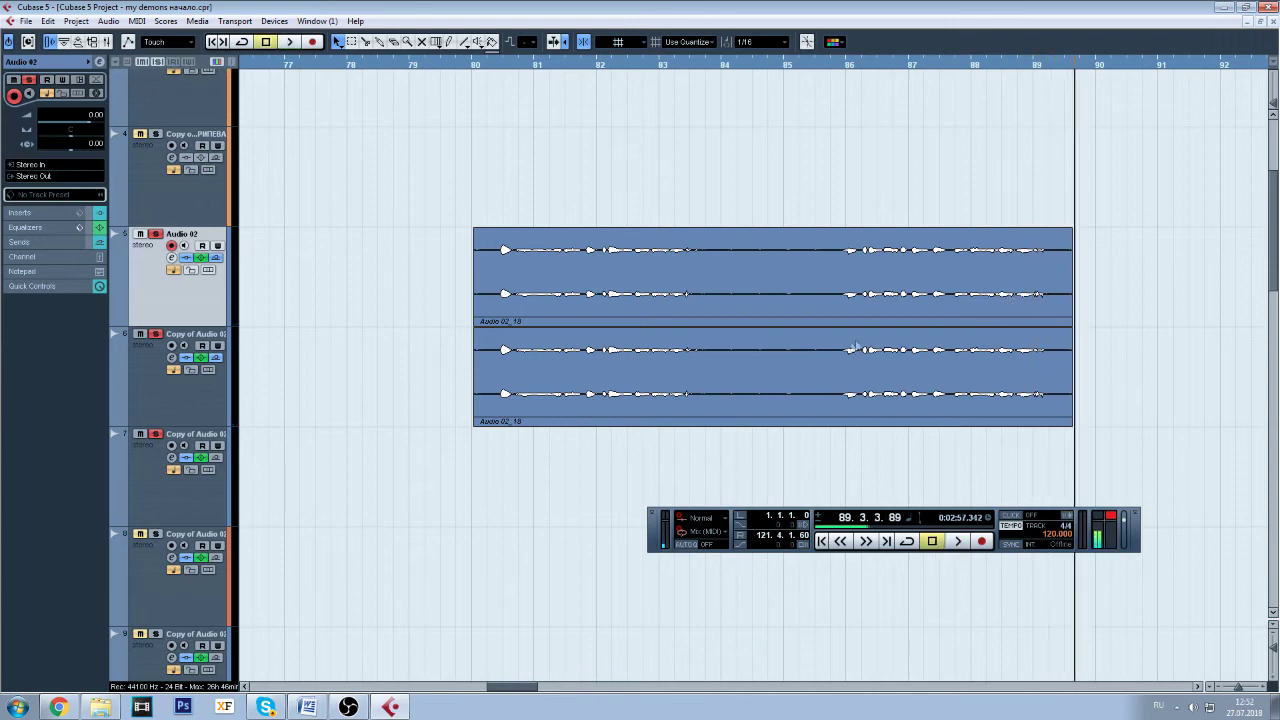
- Open track 5's Audio 02_18 clip in the Sample Editor and raise its last long VariAudio note from B1 to C2
{"action": "double_click", "coordinate": [946, 295]}
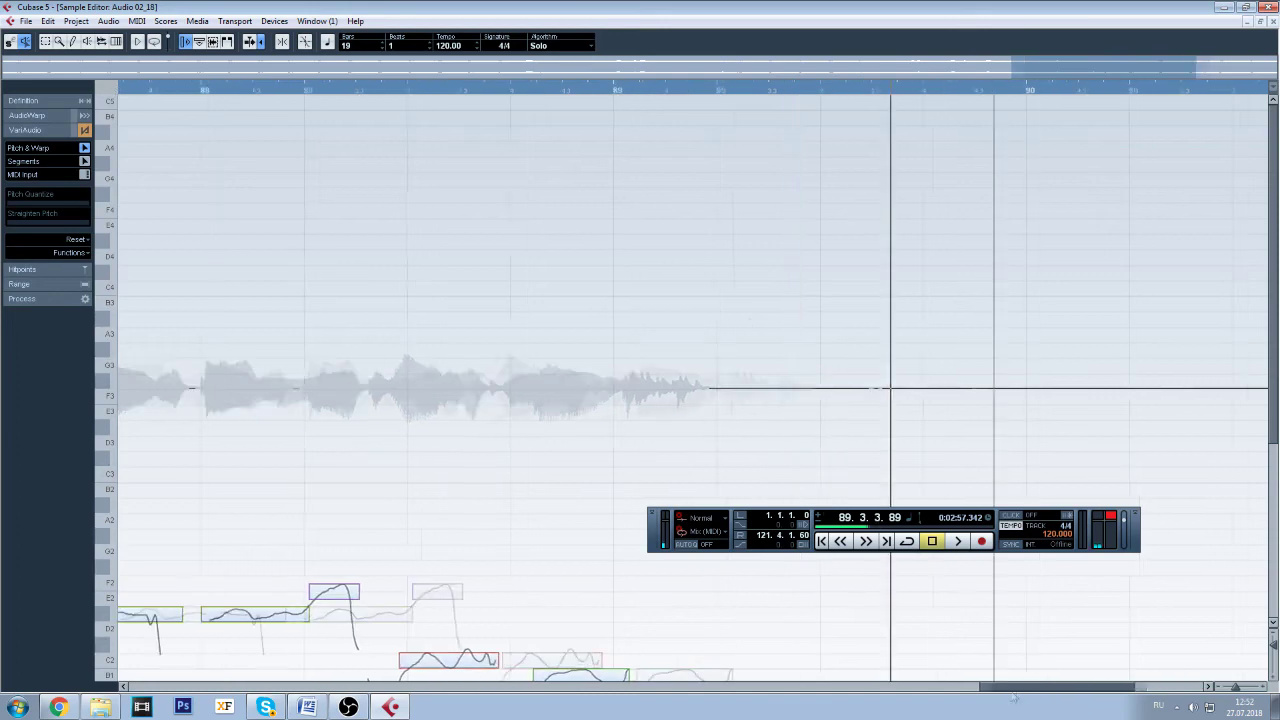
{"action": "left_click_drag", "start_coordinate": [1274, 370], "coordinate": [1274, 450]}
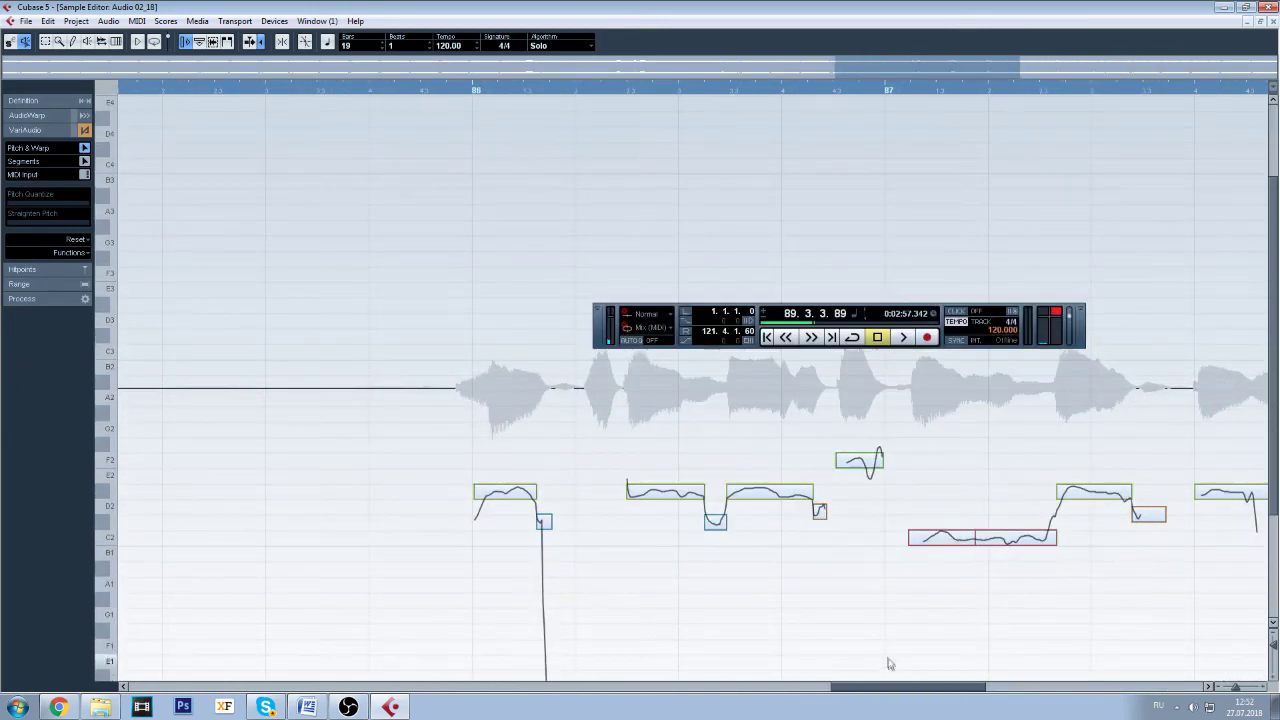
{"action": "left_click_drag", "start_coordinate": [896, 687], "coordinate": [1016, 687]}
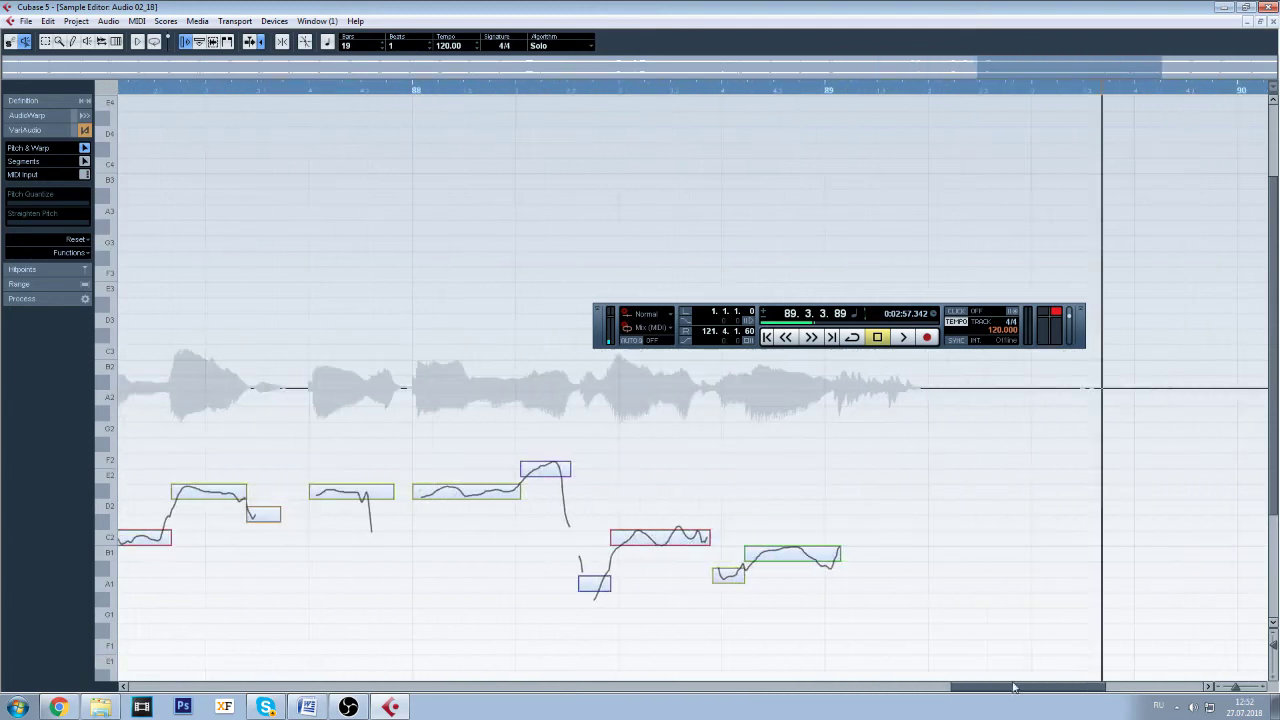
{"action": "left_click", "coordinate": [648, 543]}
{"action": "left_click", "coordinate": [765, 565]}
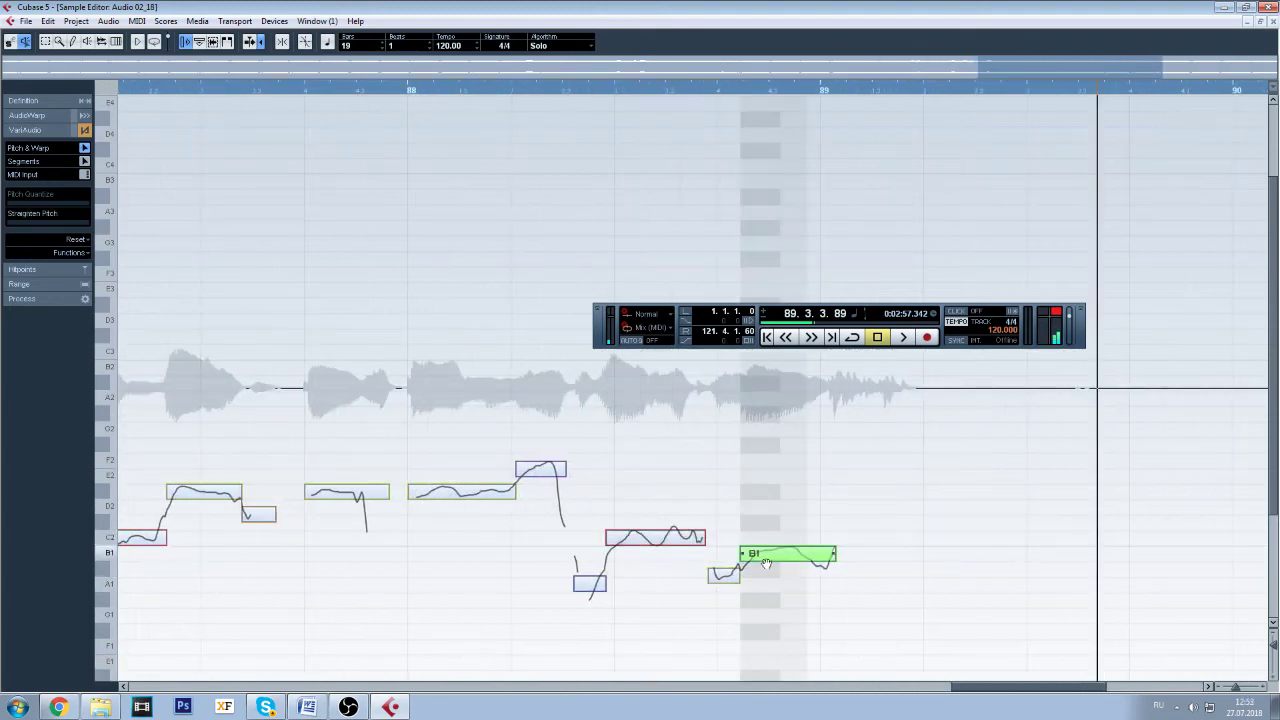
{"action": "left_click", "coordinate": [765, 565]}
{"action": "key", "text": "Return"}
{"action": "left_click_drag", "start_coordinate": [780, 556], "coordinate": [780, 541]}
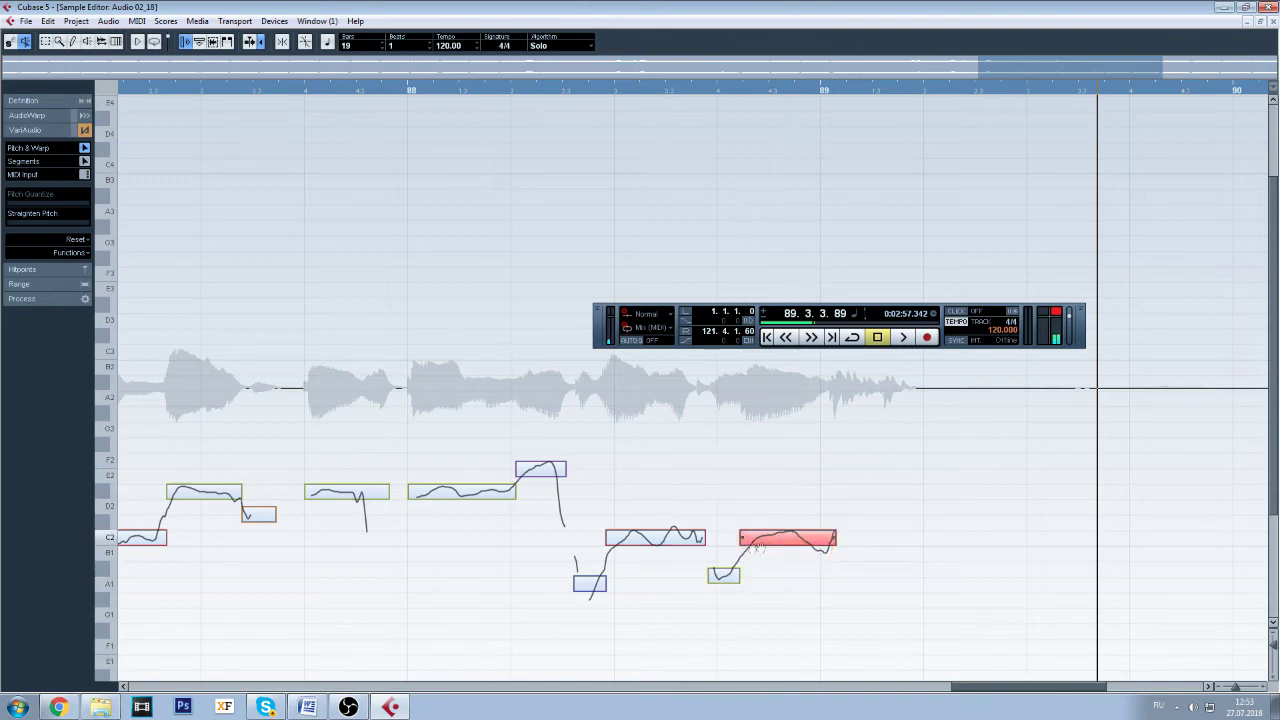
- Play the pitch-edited phrase from just after bar 88, stop, and return to the maximized project window
{"action": "left_click", "coordinate": [441, 90]}
{"action": "left_click", "coordinate": [903, 338]}
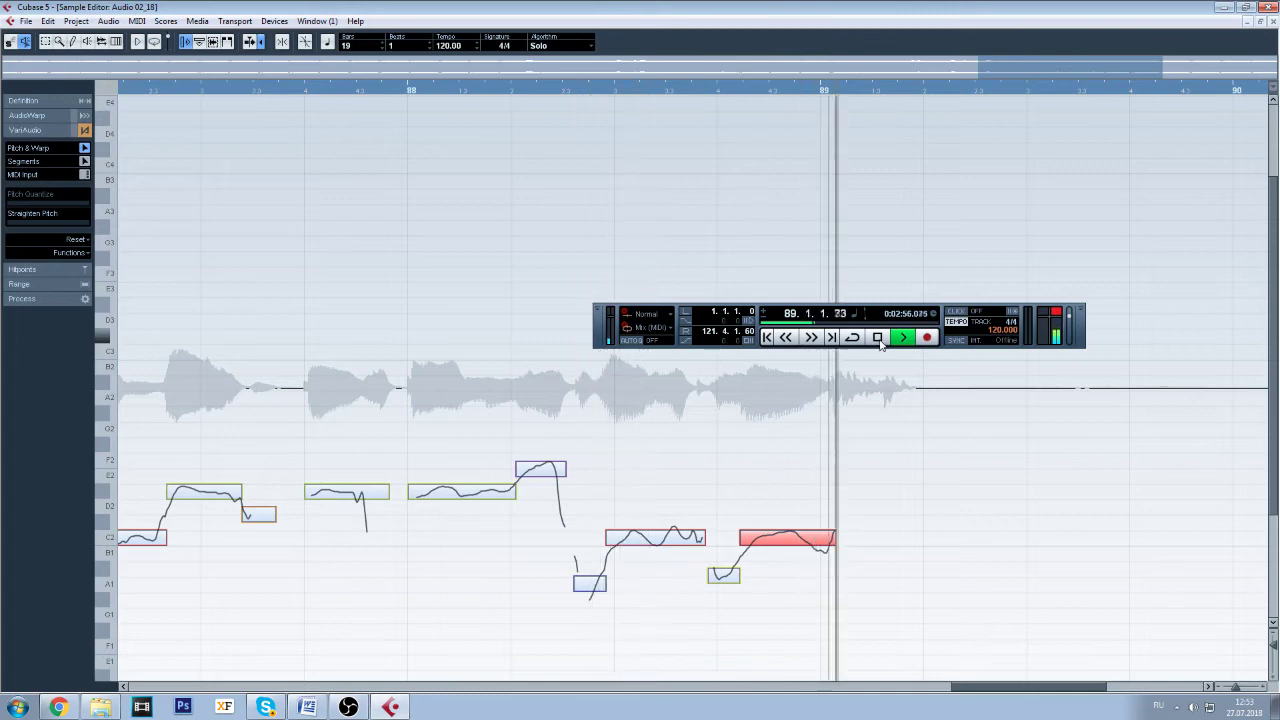
{"action": "left_click", "coordinate": [878, 338]}
{"action": "left_click", "coordinate": [1247, 22]}
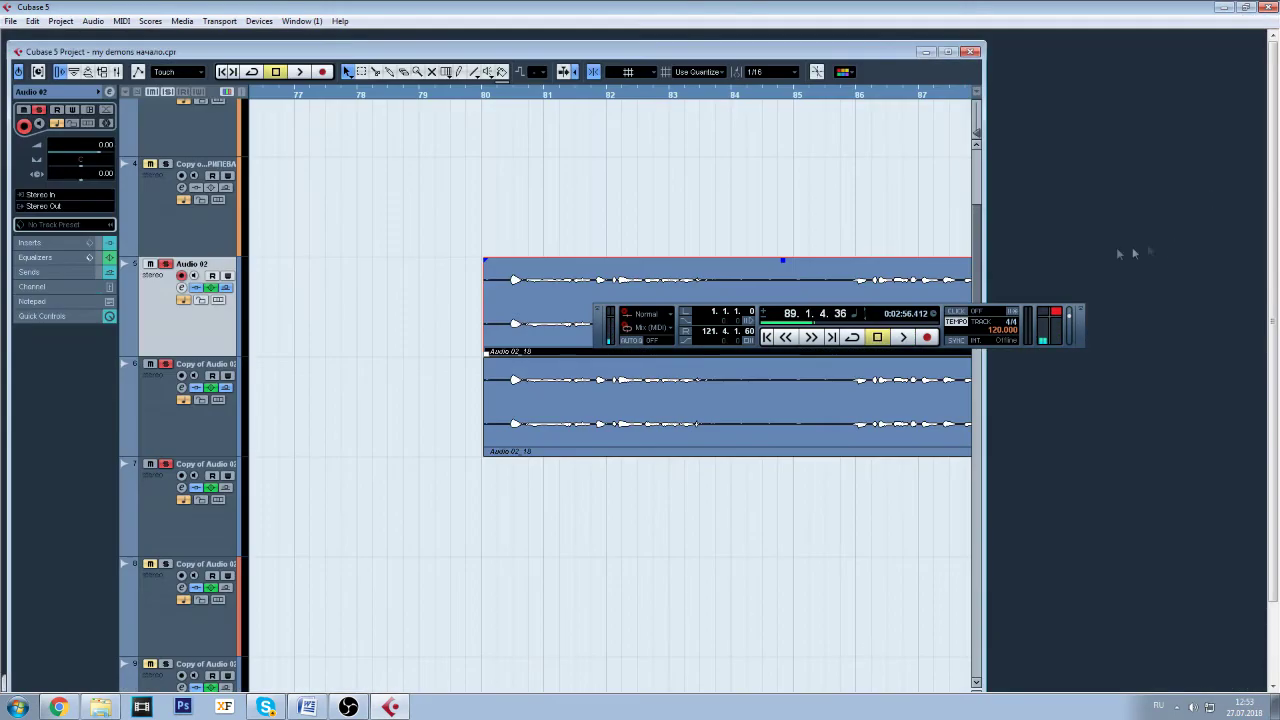
{"action": "left_click", "coordinate": [948, 51]}
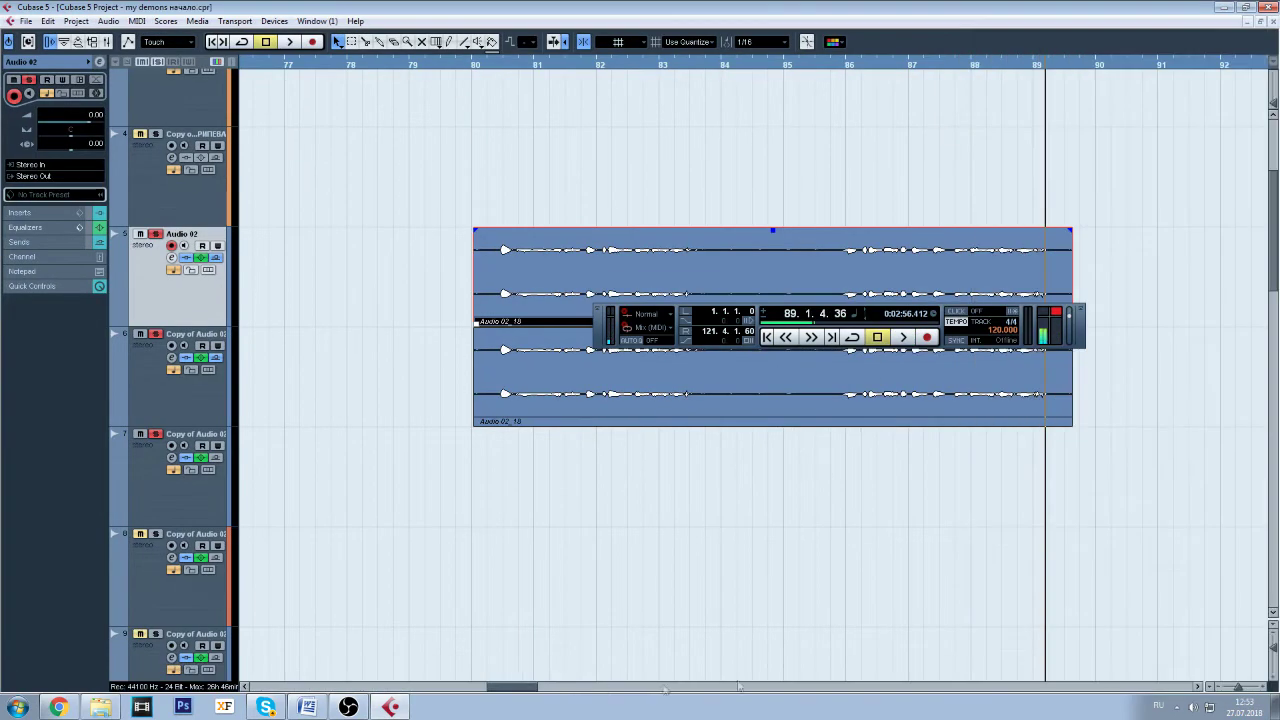
- Bring the final chorus clips on tracks 2 to 4 into view and move the transport panel clear of them
{"action": "left_click_drag", "start_coordinate": [1241, 690], "coordinate": [1234, 692]}
{"action": "scroll", "coordinate": [858, 135], "scroll_direction": "up", "scroll_amount": 4}
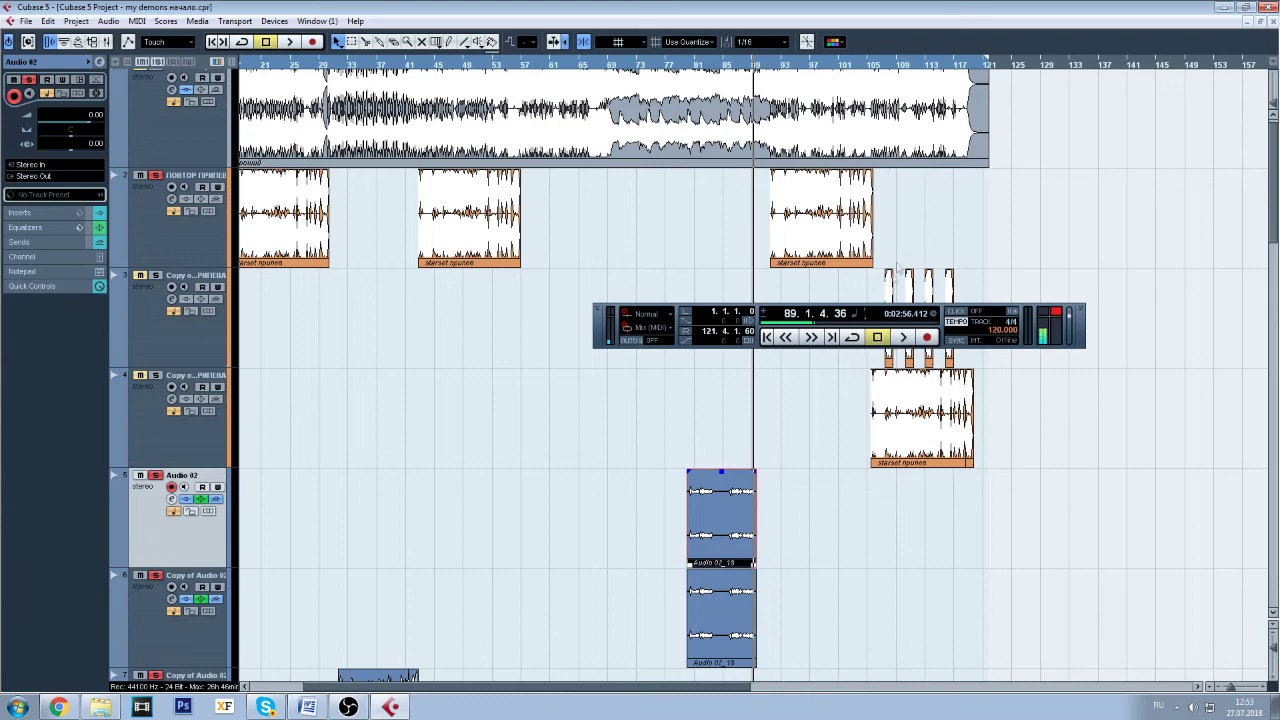
{"action": "left_click_drag", "start_coordinate": [868, 312], "coordinate": [1106, 556]}
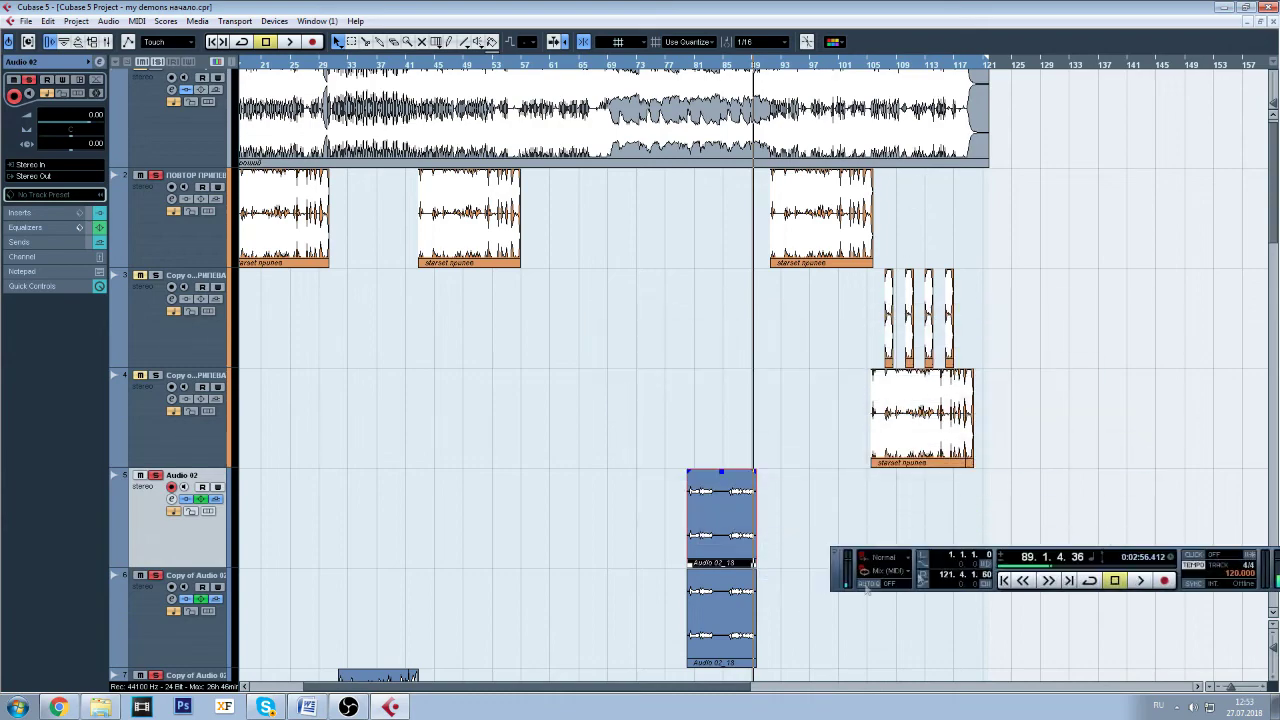
{"action": "left_click_drag", "start_coordinate": [526, 692], "coordinate": [615, 692]}
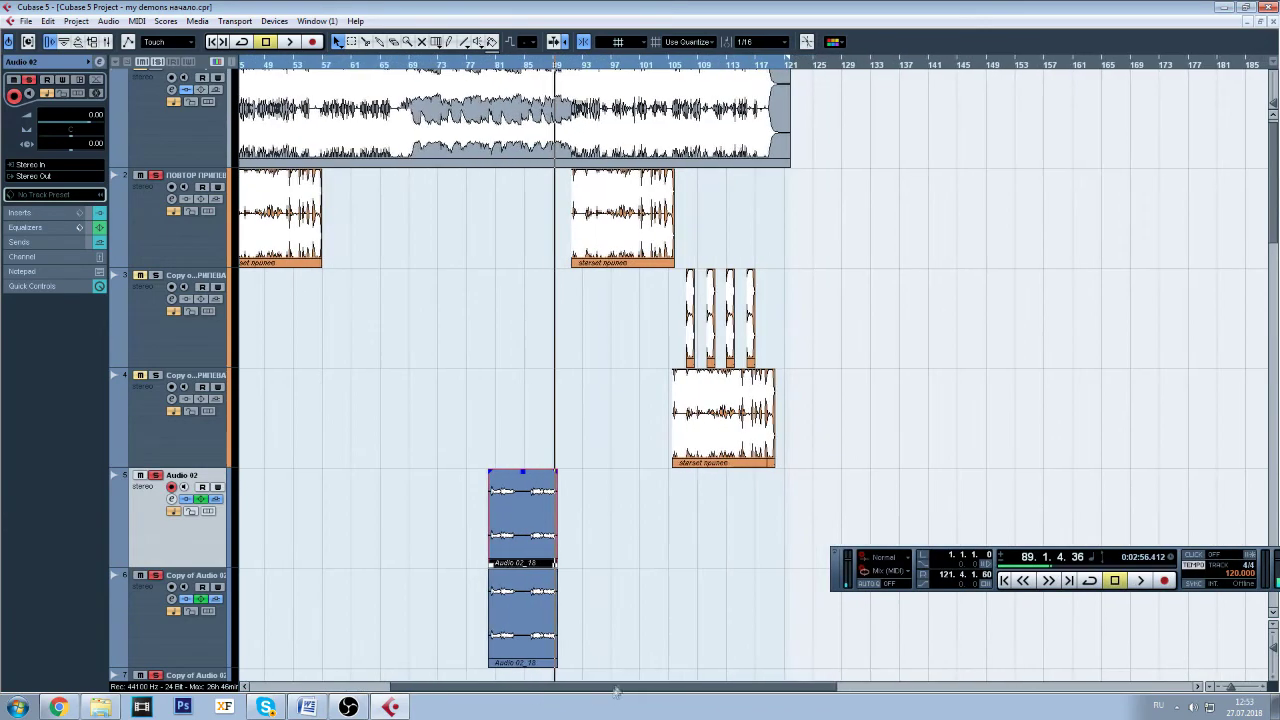
- Examine the final chorus's backing layers on tracks 3 and 4, including the short last clip on track 4
{"action": "left_click", "coordinate": [200, 352]}
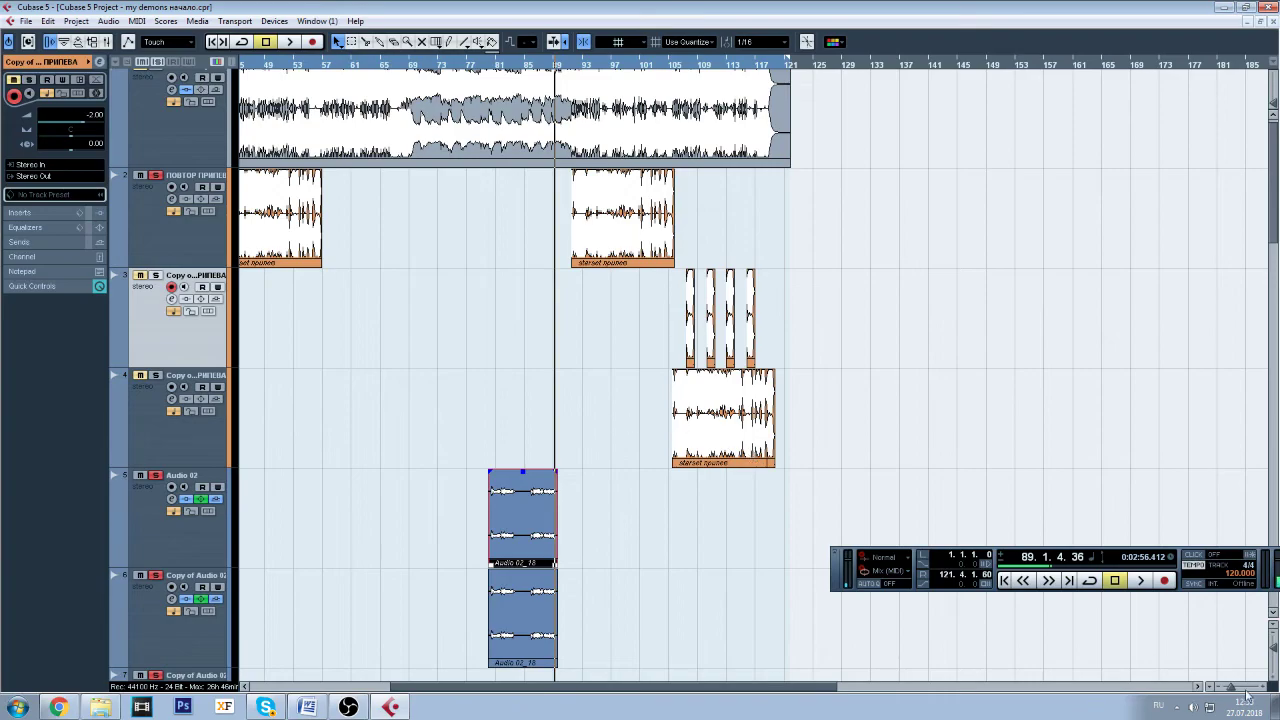
{"action": "left_click_drag", "start_coordinate": [1235, 692], "coordinate": [1238, 692]}
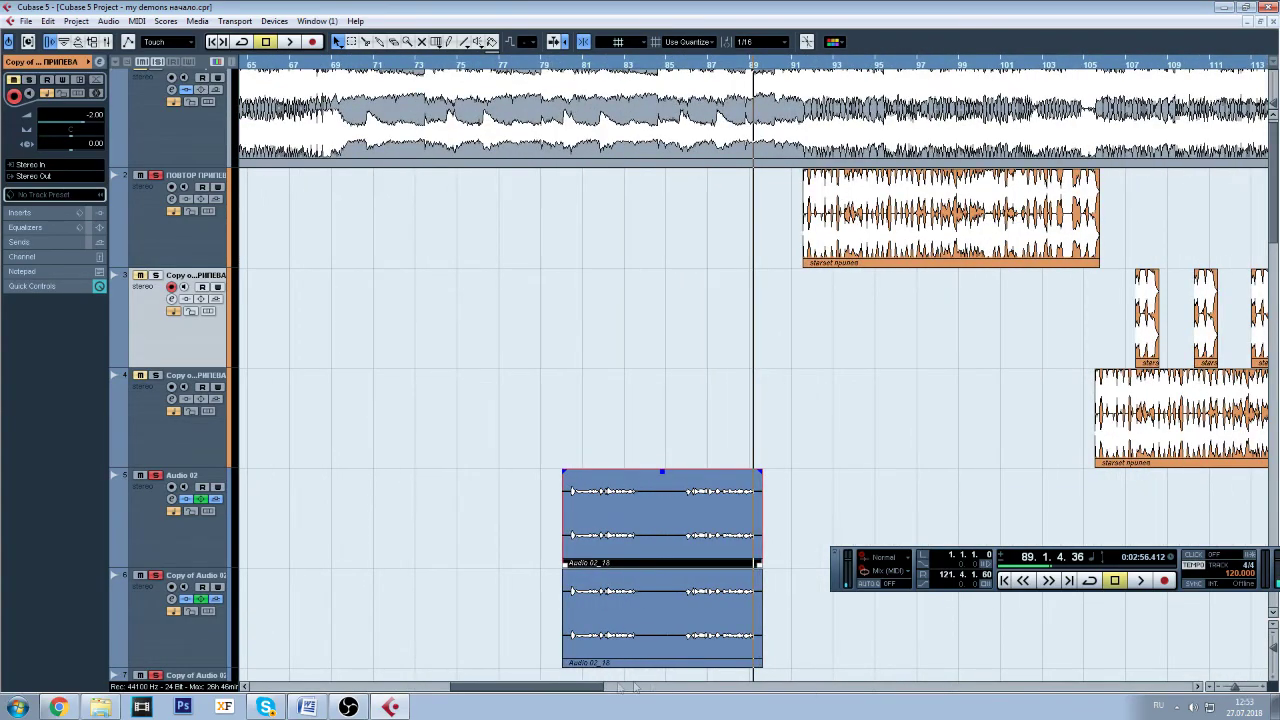
{"action": "left_click_drag", "start_coordinate": [570, 690], "coordinate": [645, 690]}
{"action": "left_click", "coordinate": [893, 420]}
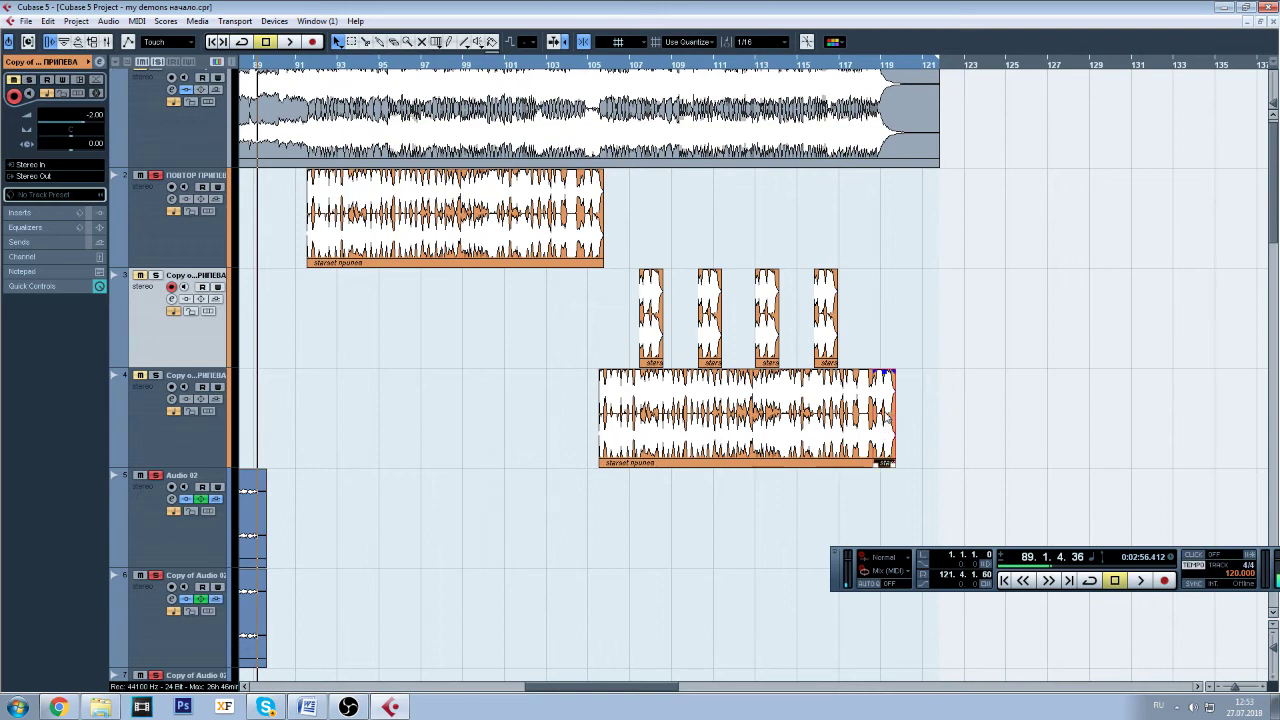
{"action": "left_click", "coordinate": [156, 434]}
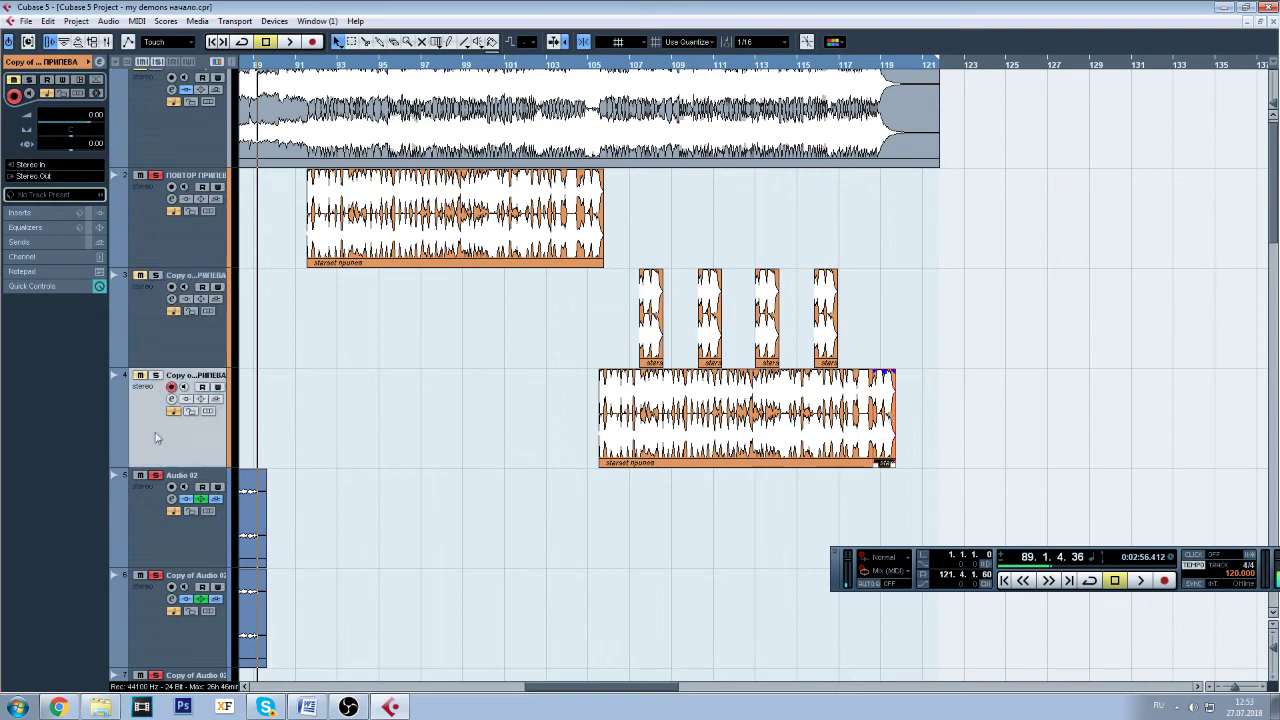
{"action": "left_click", "coordinate": [168, 363]}
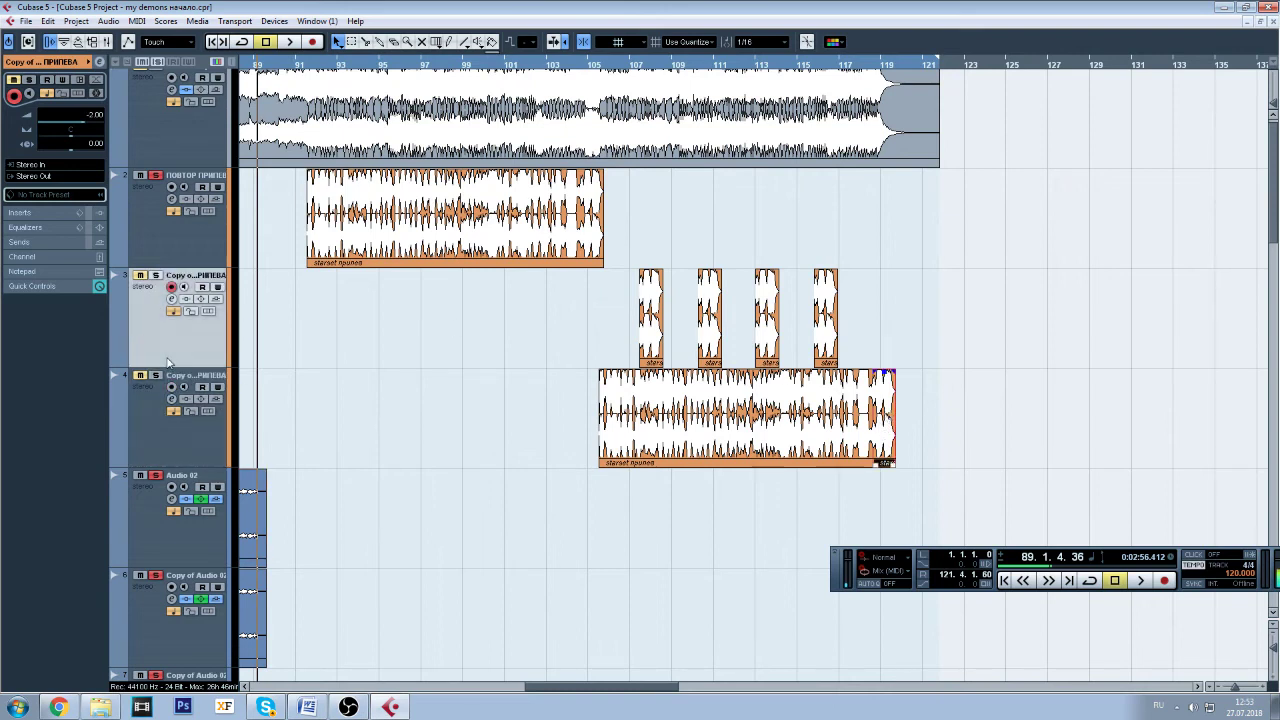
{"action": "left_click", "coordinate": [197, 445]}
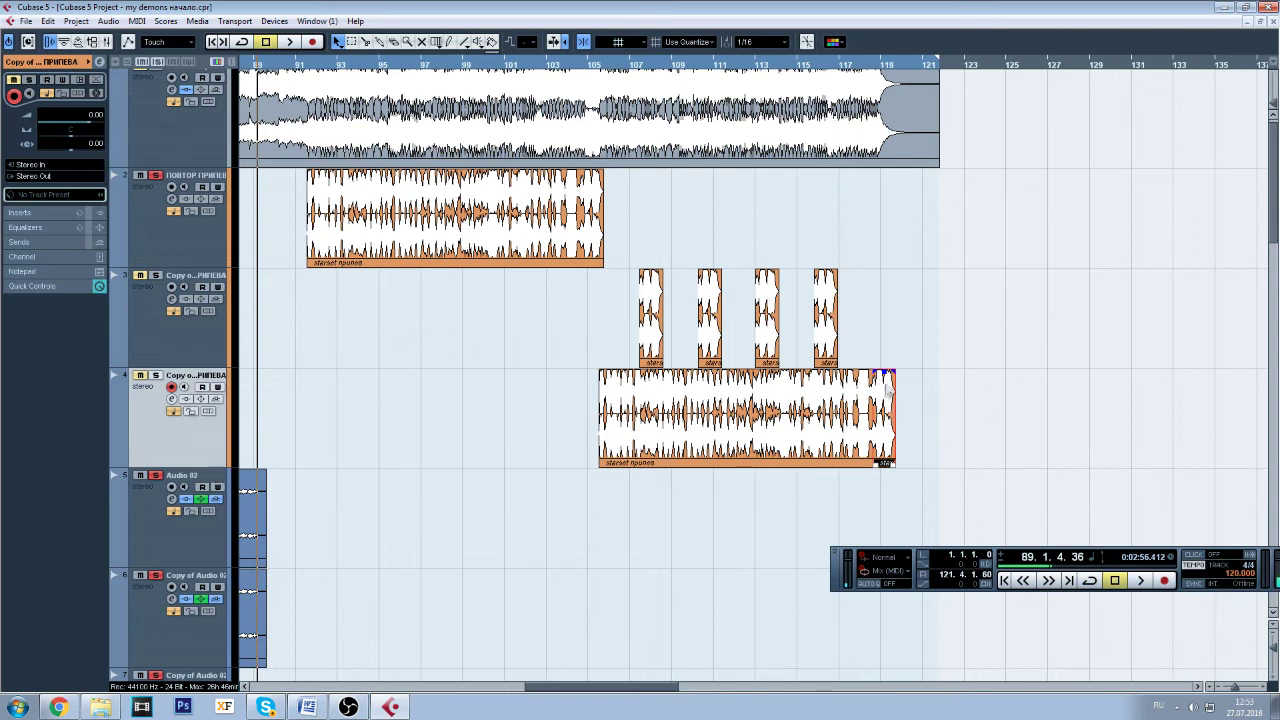
{"action": "scroll", "coordinate": [885, 400], "scroll_direction": "down", "scroll_amount": 1}
{"action": "scroll", "coordinate": [885, 400], "scroll_direction": "up", "scroll_amount": 2}
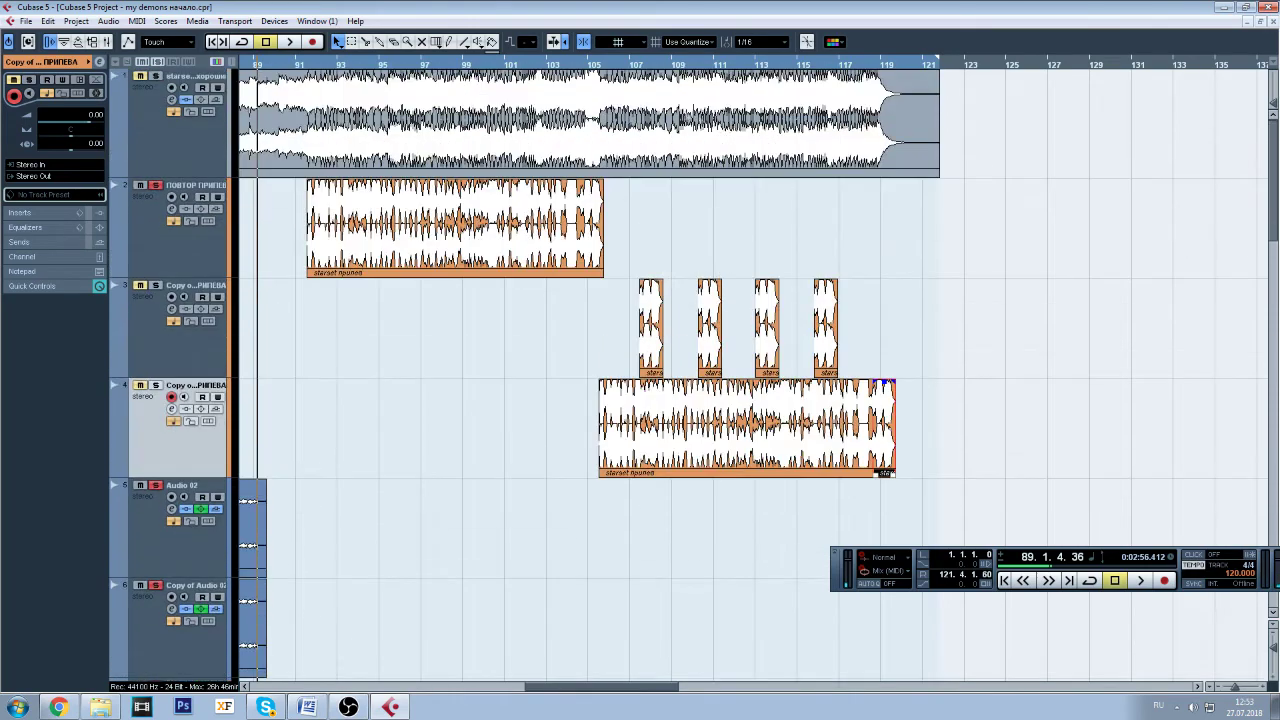
- Solo tracks 3 and 4, play the final chorus layers from 105.2.3, and stop just past the end of the last clip
{"action": "left_click", "coordinate": [595, 65]}
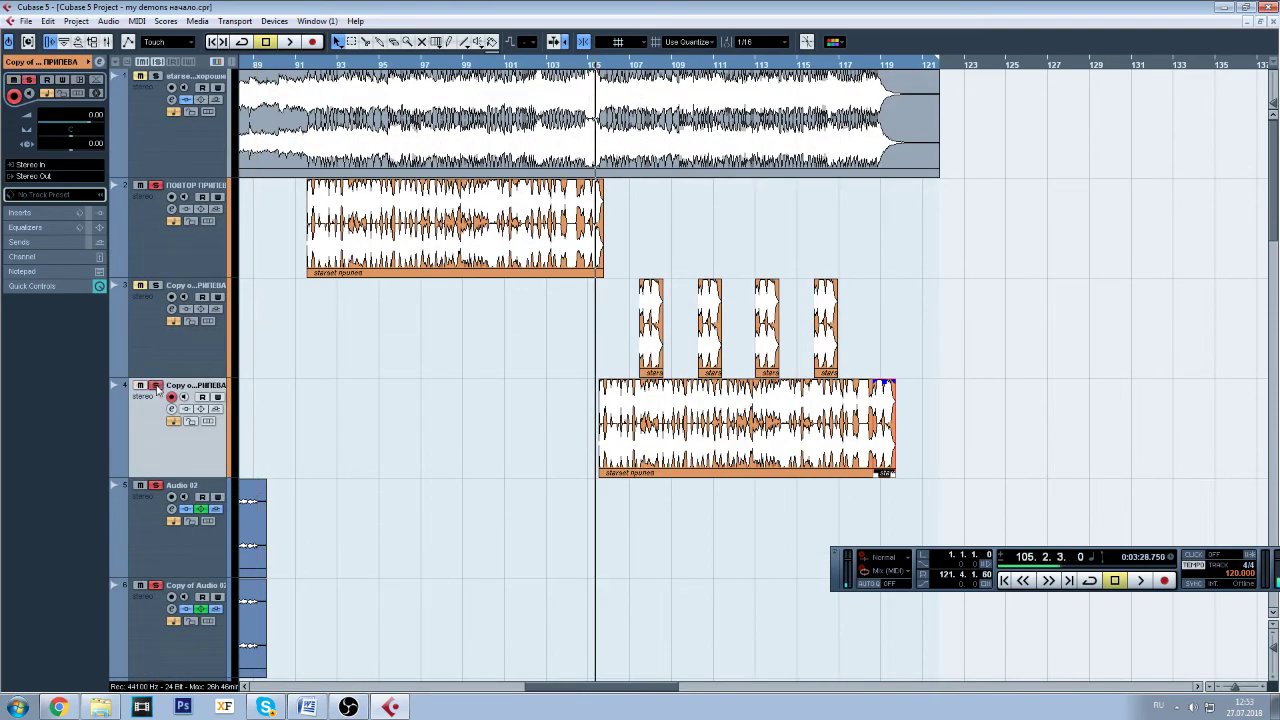
{"action": "left_click", "coordinate": [1141, 581]}
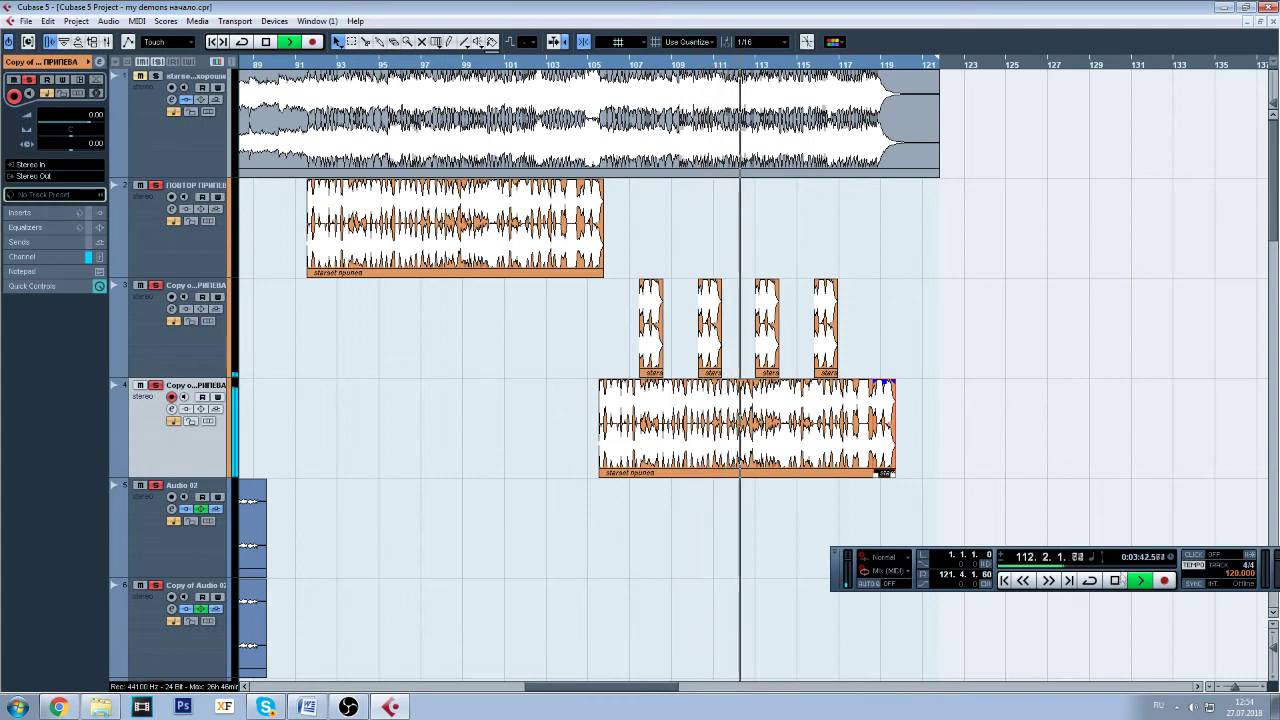
{"action": "left_click_drag", "start_coordinate": [1124, 556], "coordinate": [905, 547]}
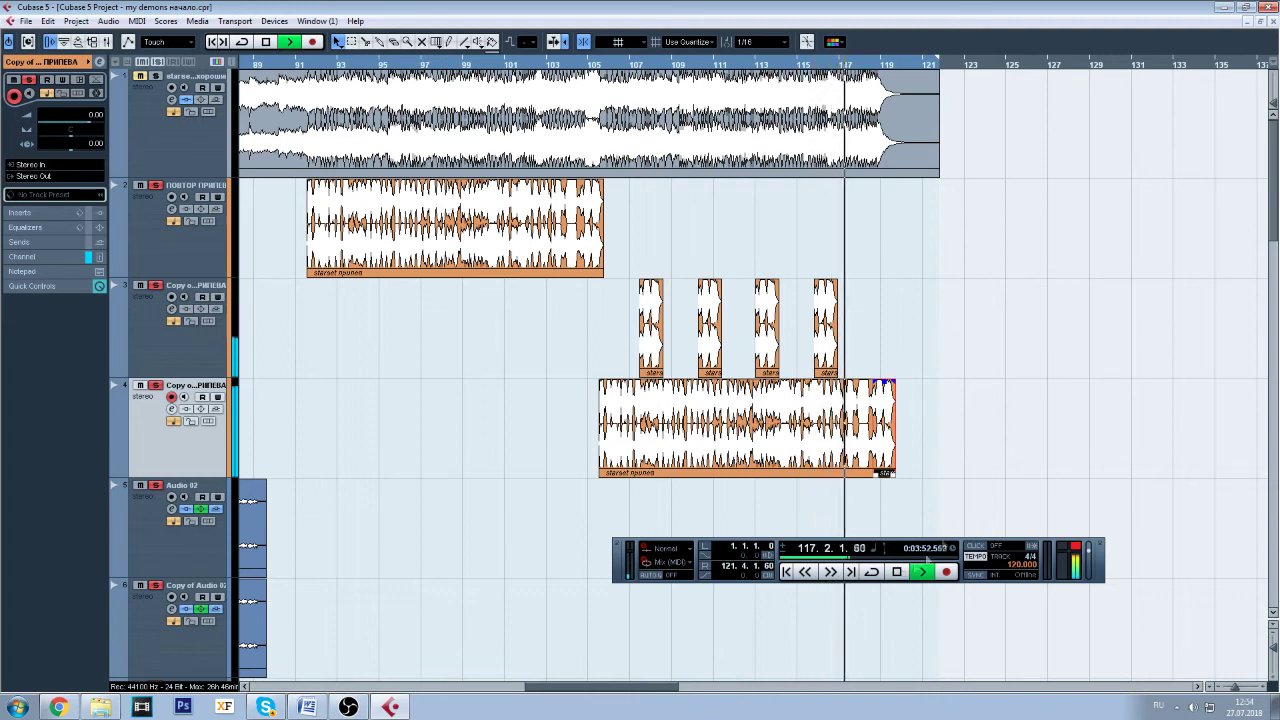
{"action": "left_click", "coordinate": [897, 572]}
- Unsolo track 4, play the end of track 2's chorus clip from 104.3.2, and stop at its end
{"action": "left_click_drag", "start_coordinate": [1276, 210], "coordinate": [1255, 245]}
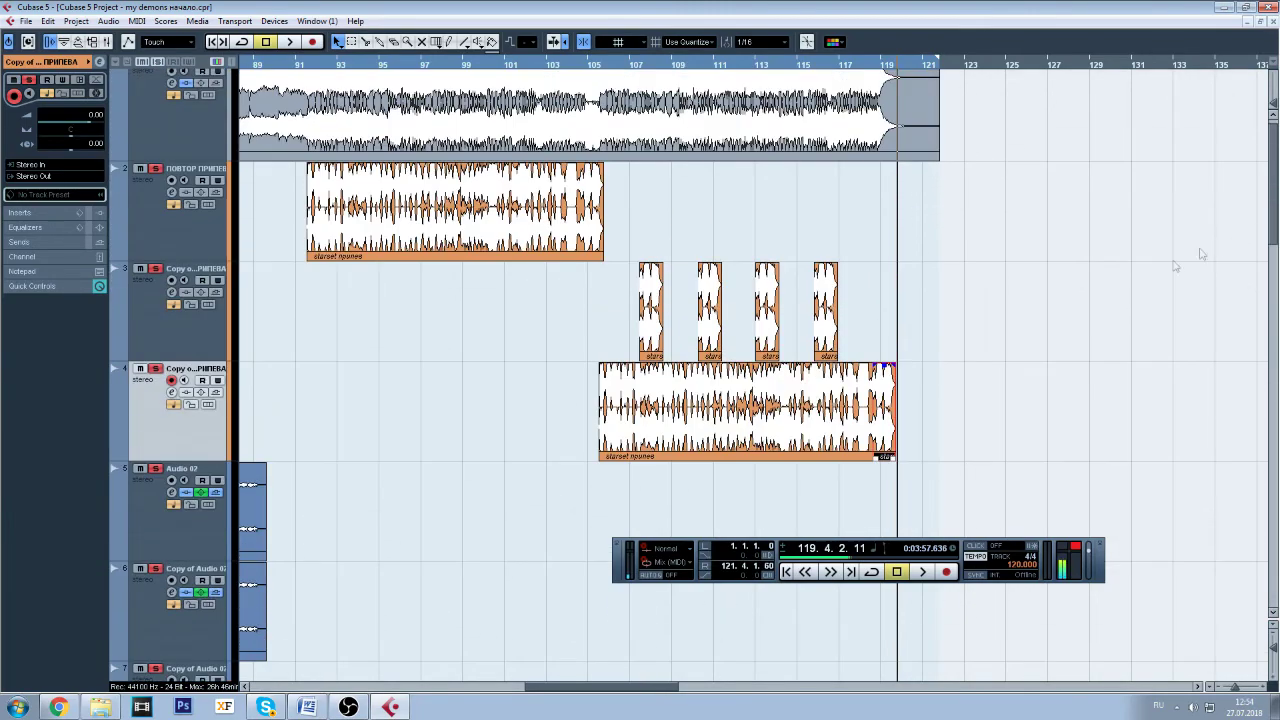
{"action": "left_click_drag", "start_coordinate": [1236, 692], "coordinate": [1238, 687]}
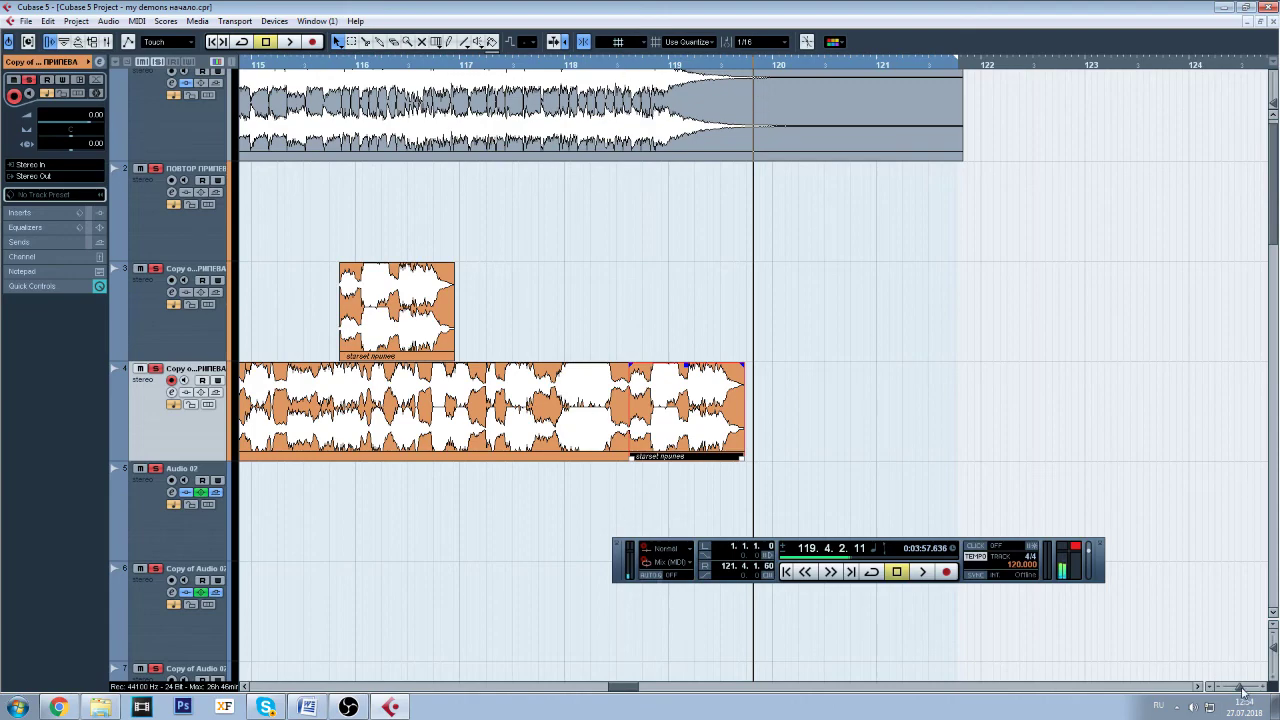
{"action": "left_click_drag", "start_coordinate": [1242, 688], "coordinate": [1236, 688]}
{"action": "left_click", "coordinate": [434, 66]}
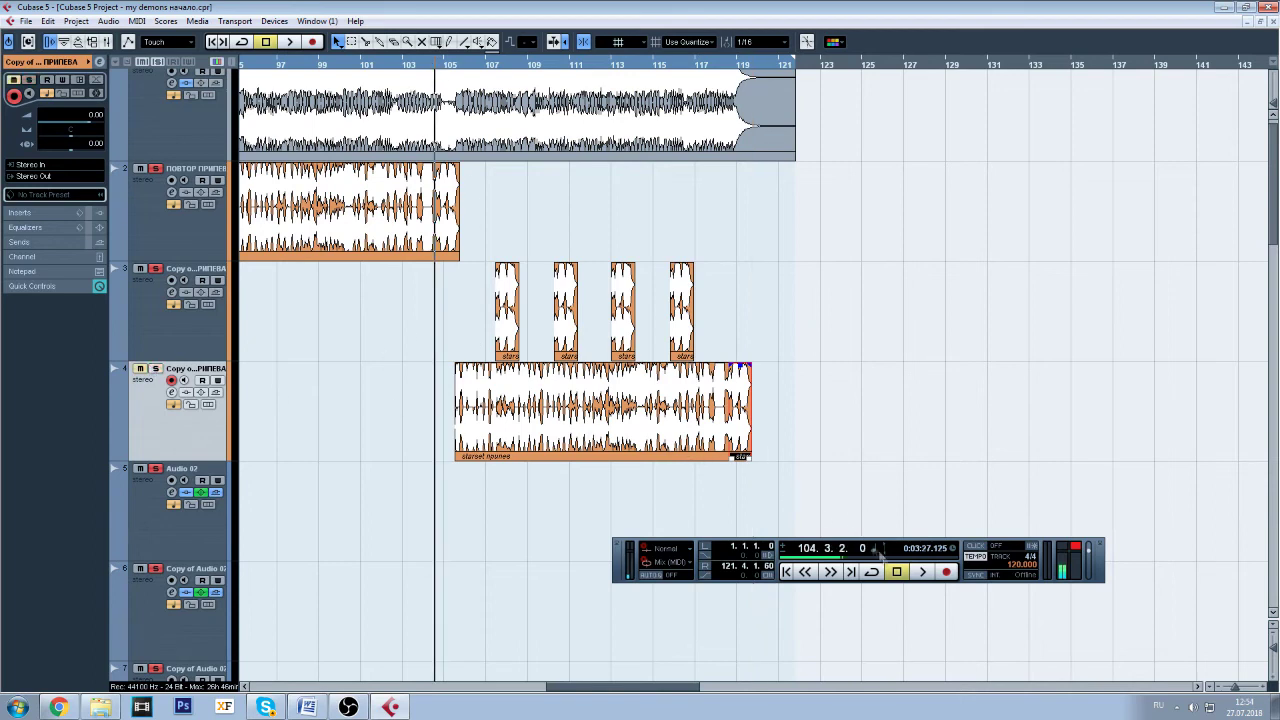
{"action": "left_click", "coordinate": [920, 572]}
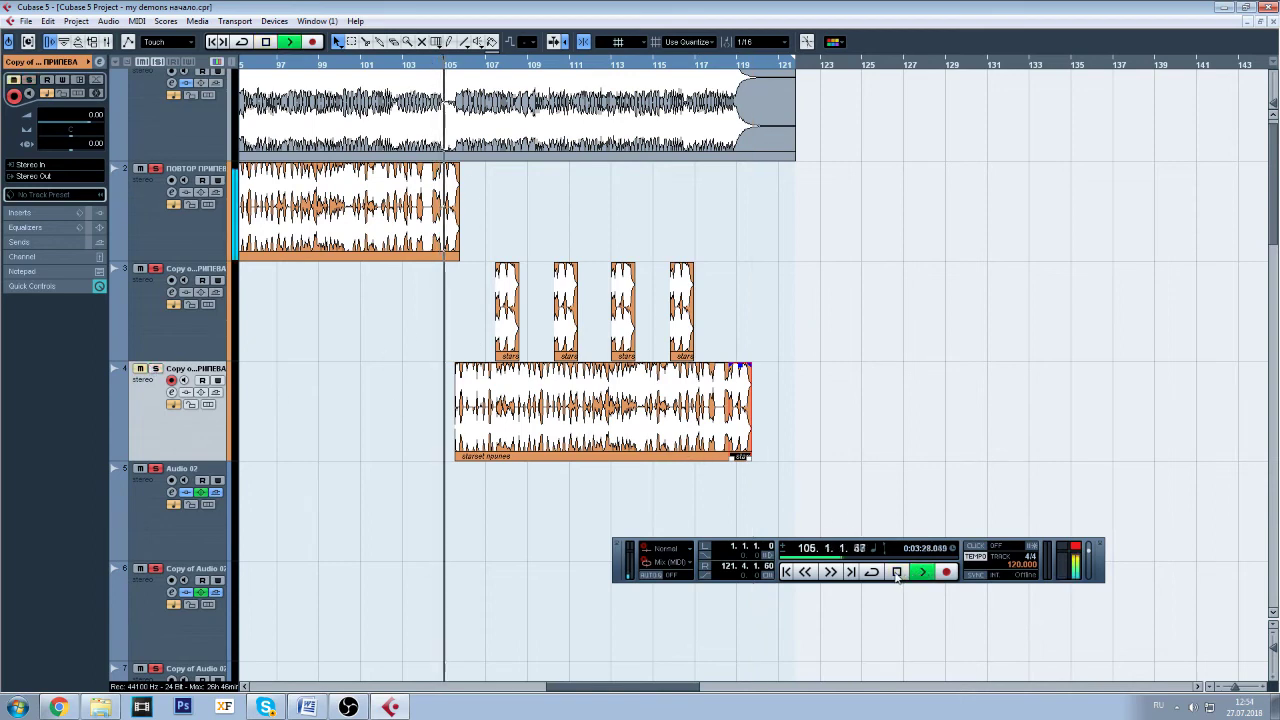
{"action": "left_click", "coordinate": [896, 572]}
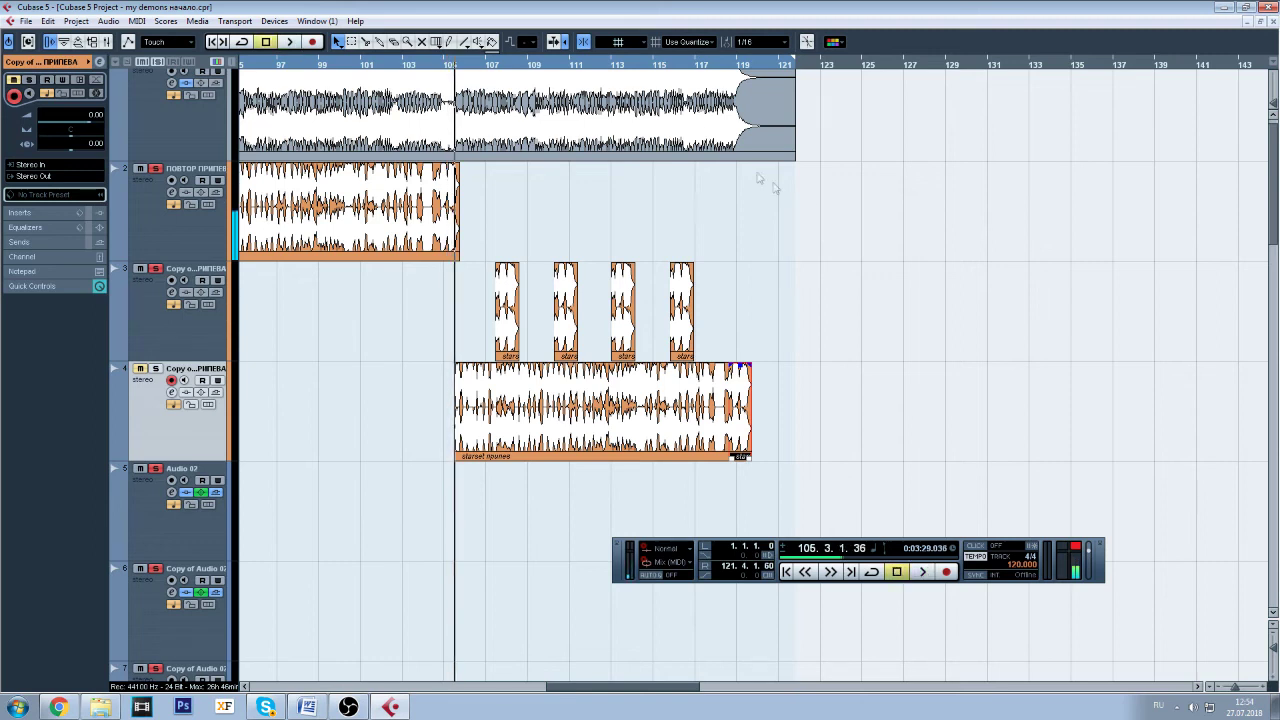
- Solo track 4 again, play its short last clip repeatedly from about bar 118, and stop
{"action": "left_click", "coordinate": [724, 68]}
{"action": "left_click", "coordinate": [920, 572]}
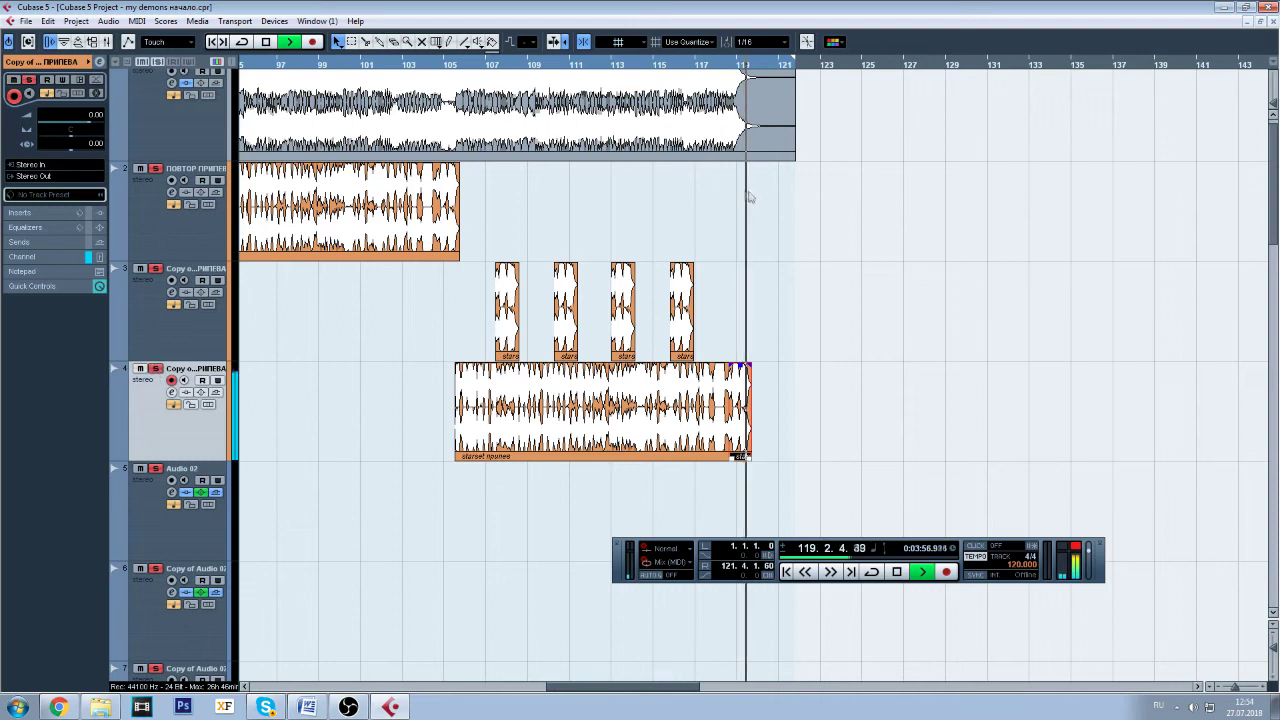
{"action": "key", "text": "space"}
{"action": "key", "text": "space"}
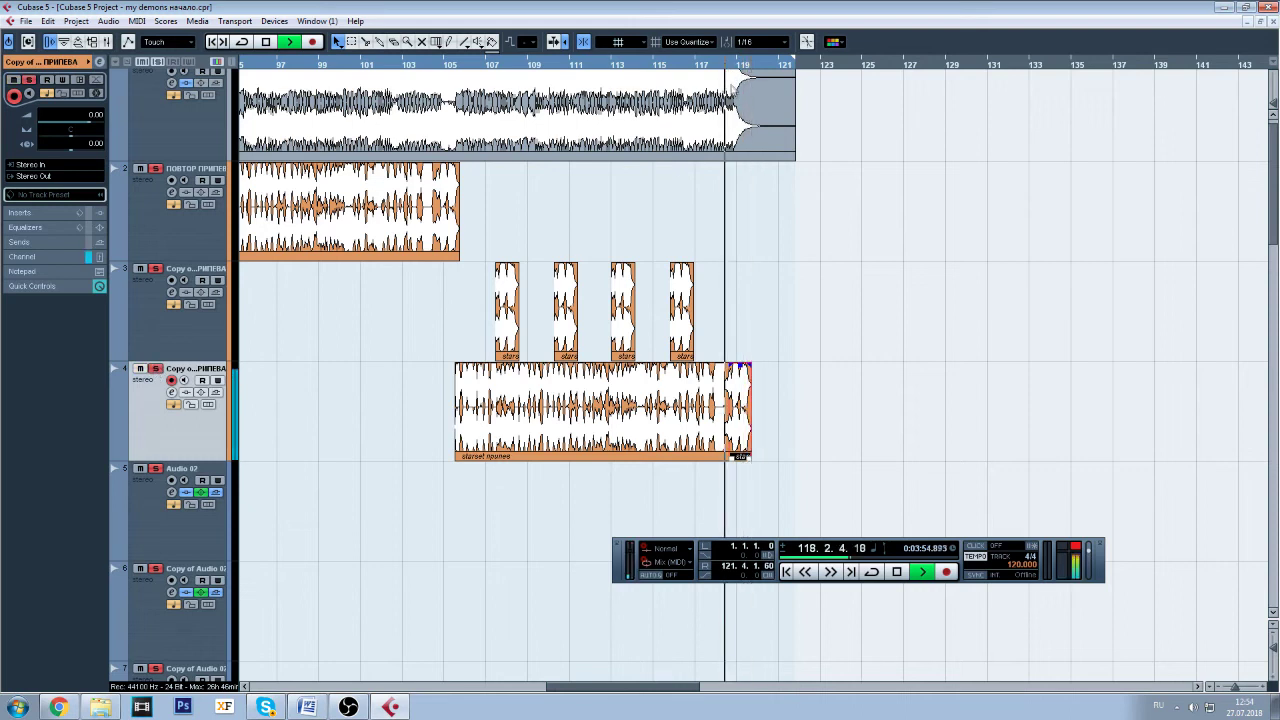
{"action": "left_click", "coordinate": [897, 575]}
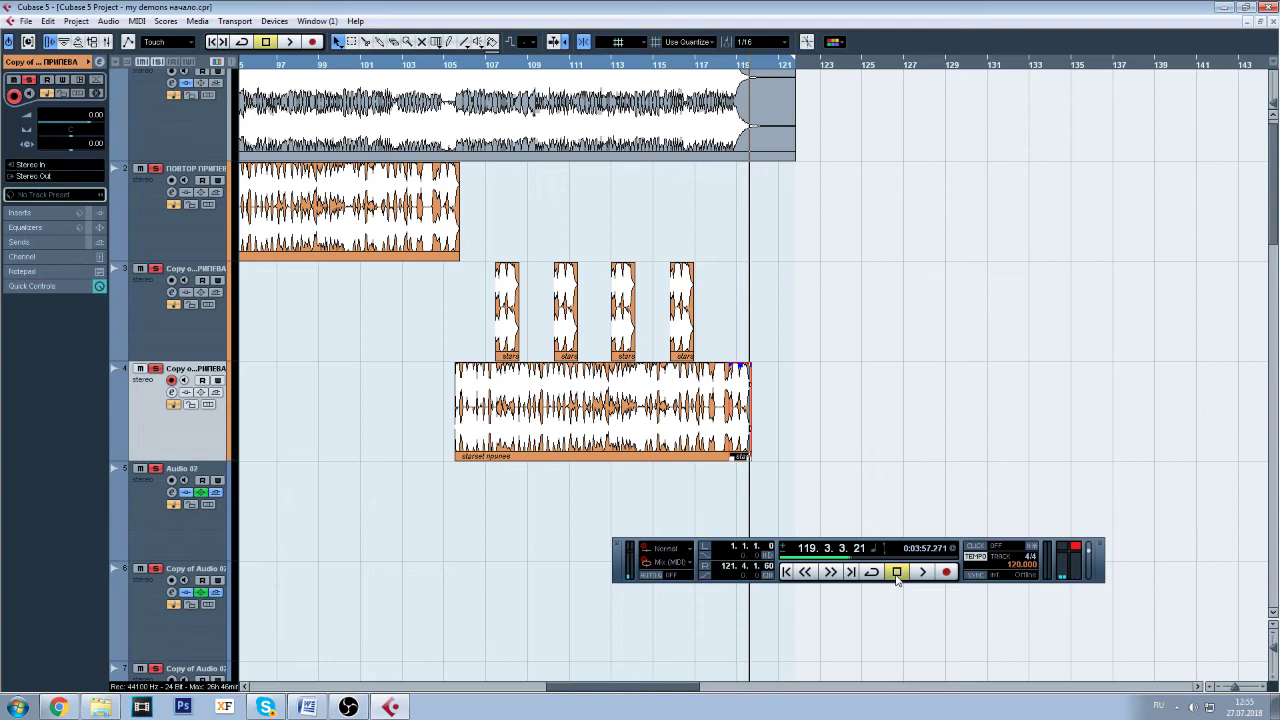
{"action": "left_click_drag", "start_coordinate": [1240, 690], "coordinate": [1234, 692]}
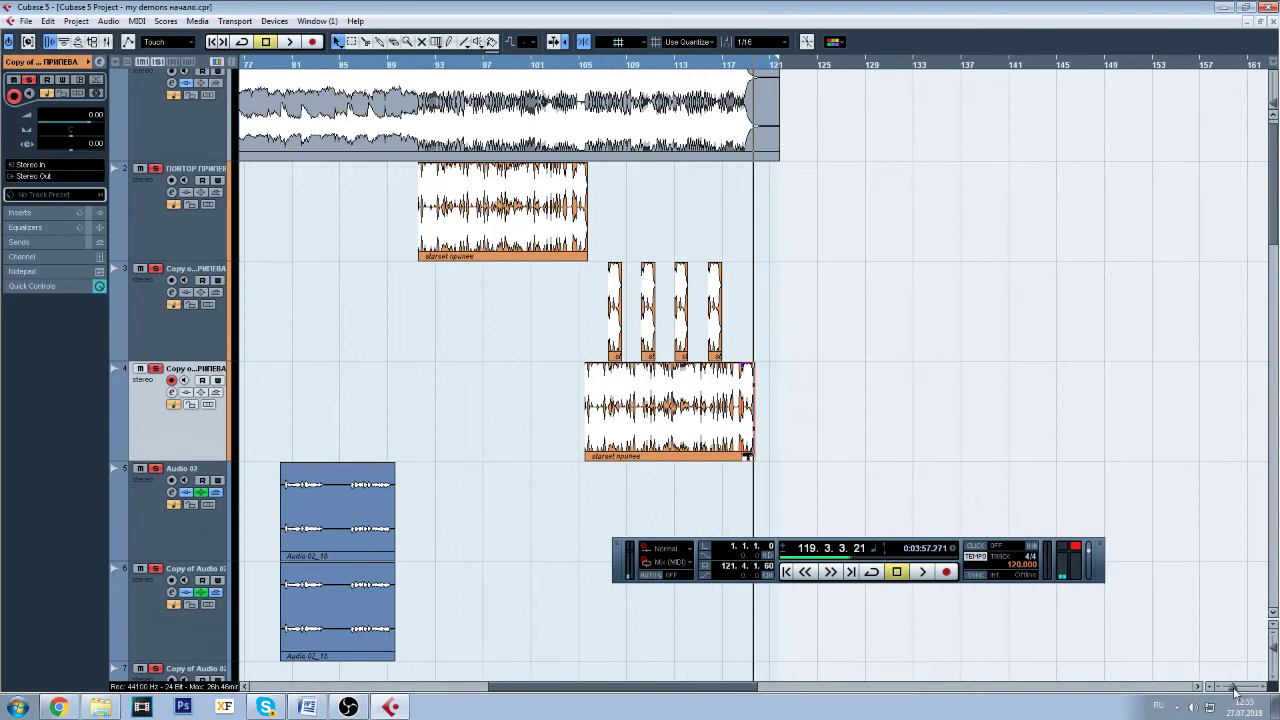
{"action": "left_click_drag", "start_coordinate": [1273, 647], "coordinate": [1275, 650]}
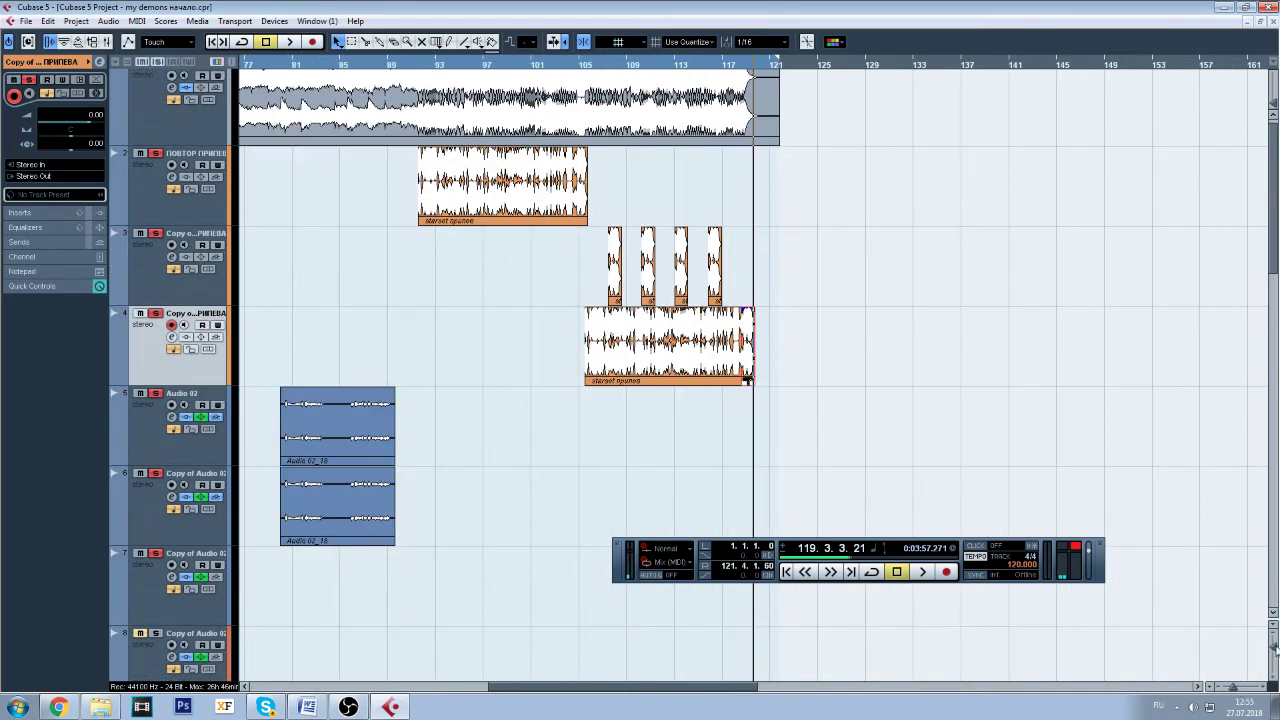
- Move the floating Transport panel off the track 6 clip into the empty stretch of track 3 before its final chorus clips
{"action": "left_click_drag", "start_coordinate": [1236, 692], "coordinate": [1229, 692]}
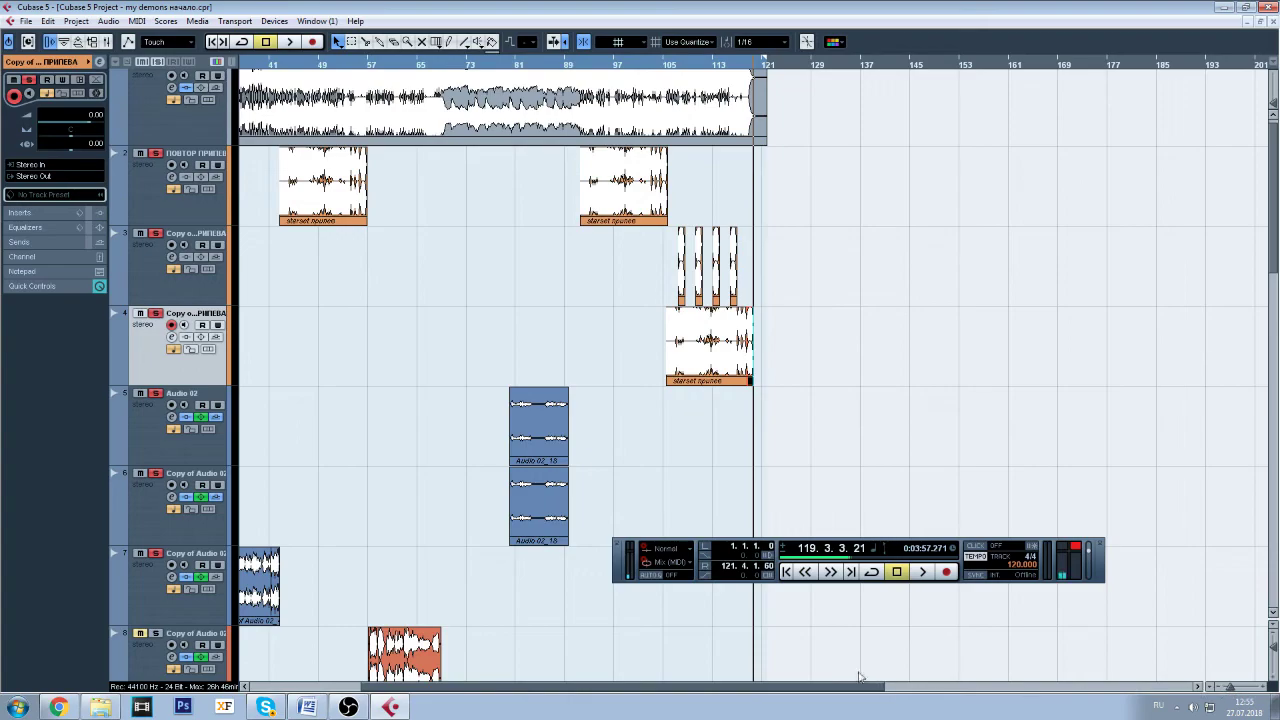
{"action": "left_click_drag", "start_coordinate": [835, 690], "coordinate": [560, 686]}
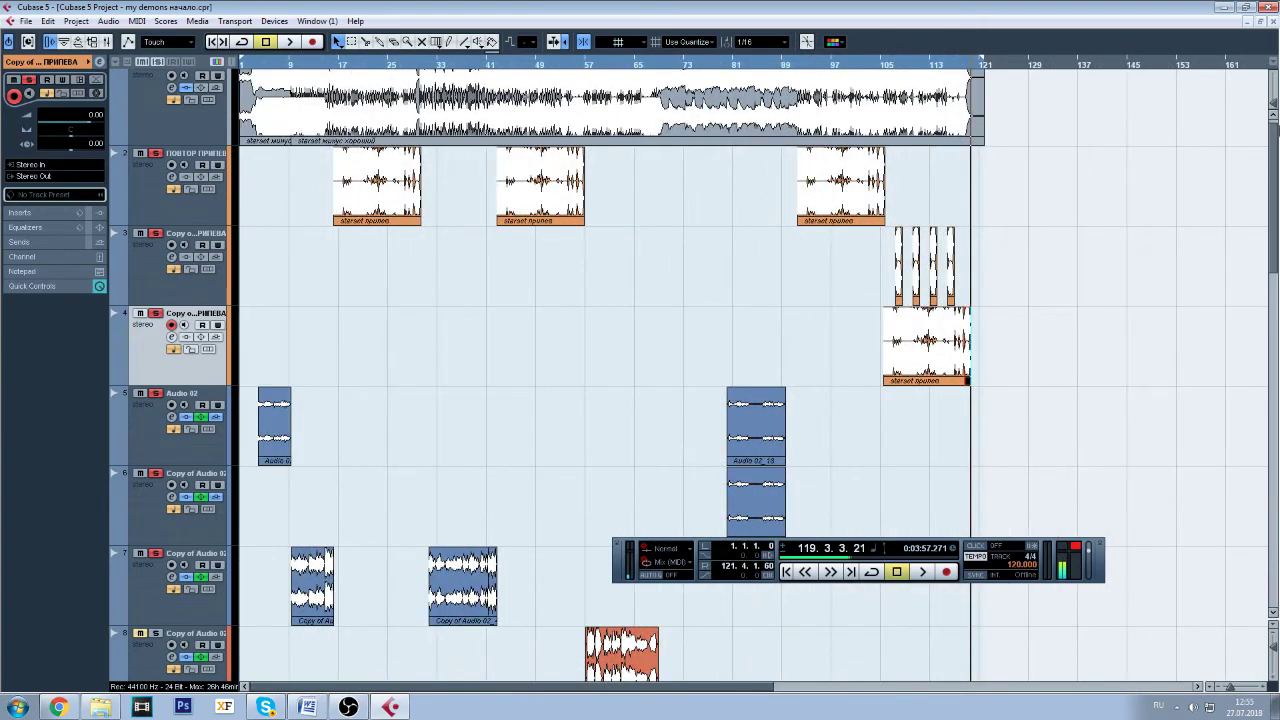
{"action": "left_click_drag", "start_coordinate": [1274, 152], "coordinate": [1274, 120]}
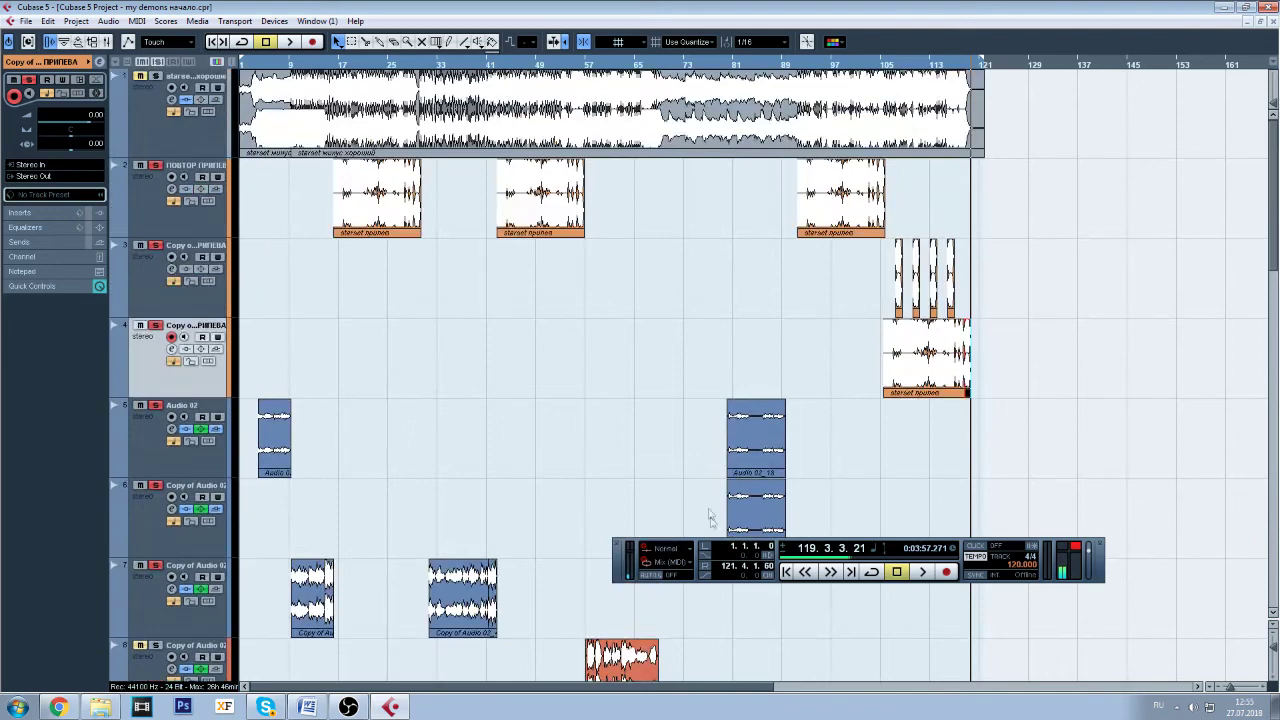
{"action": "left_click_drag", "start_coordinate": [690, 545], "coordinate": [409, 291]}
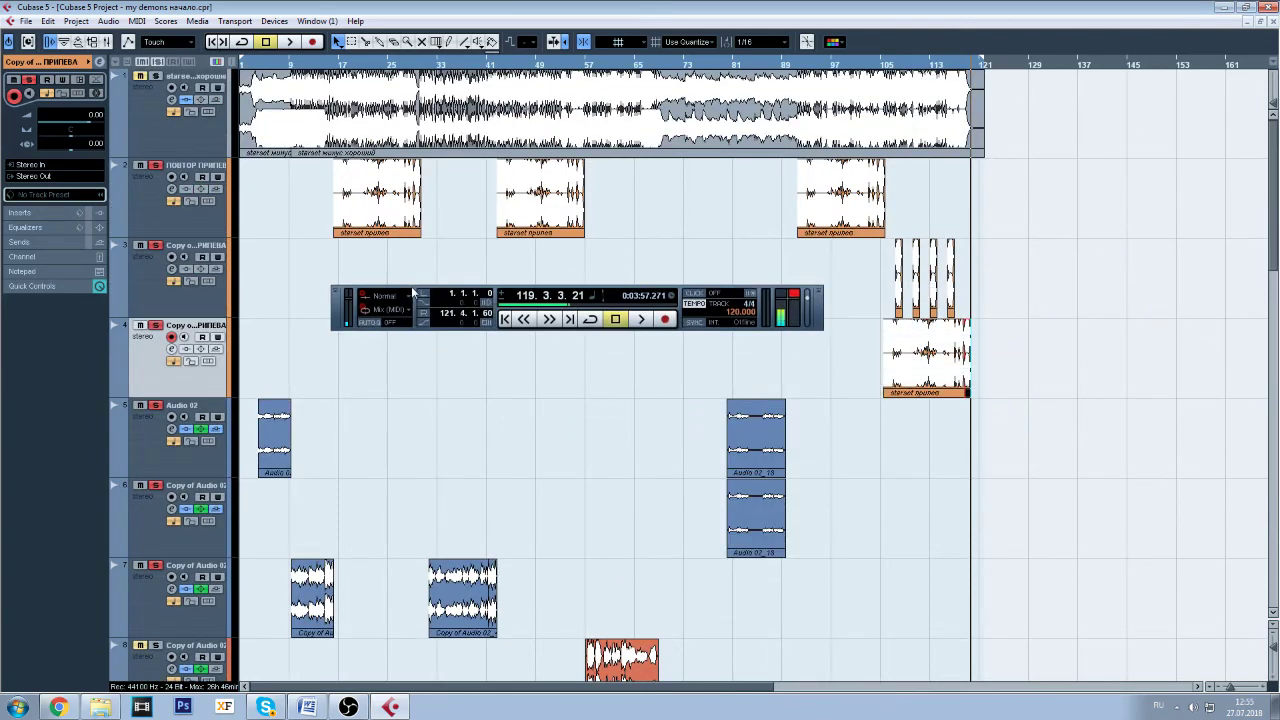
{"action": "left_click_drag", "start_coordinate": [490, 293], "coordinate": [455, 287]}
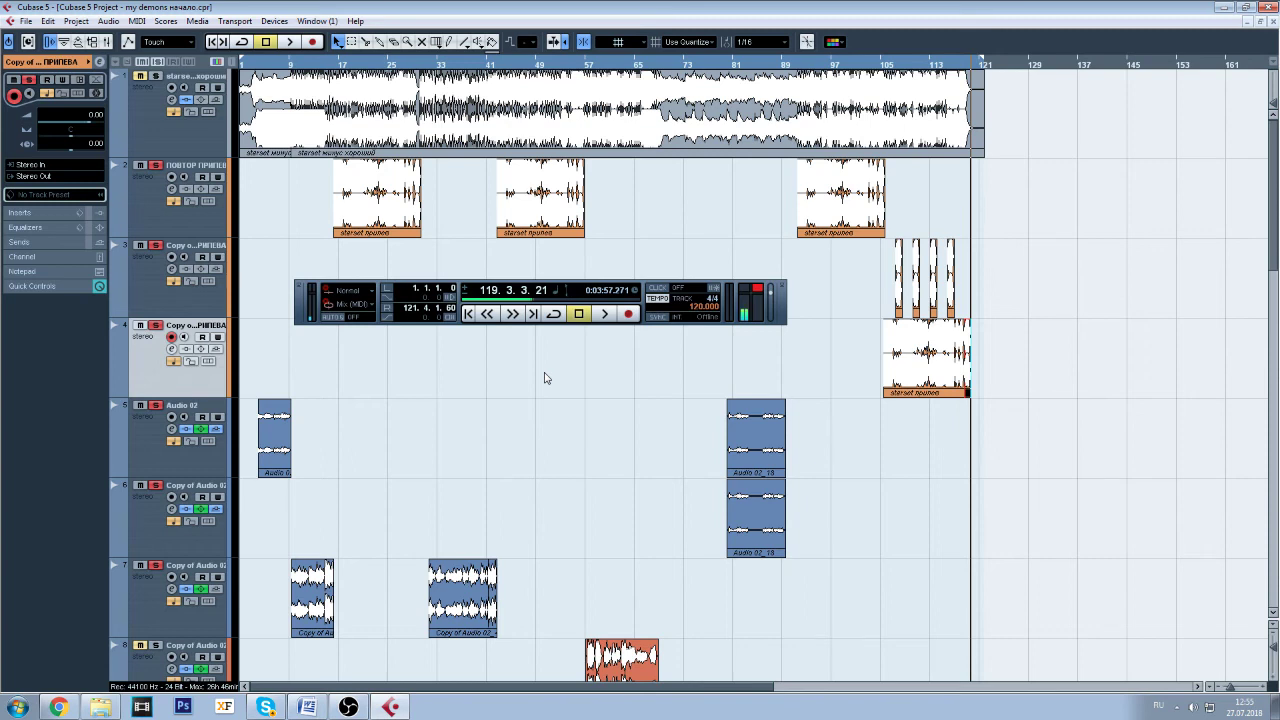
{"action": "mouse_move", "coordinate": [565, 290]}
{"action": "left_mouse_down"}
{"action": "mouse_move", "coordinate": [543, 290]}
{"action": "mouse_move", "coordinate": [552, 277]}
{"action": "left_mouse_up"}
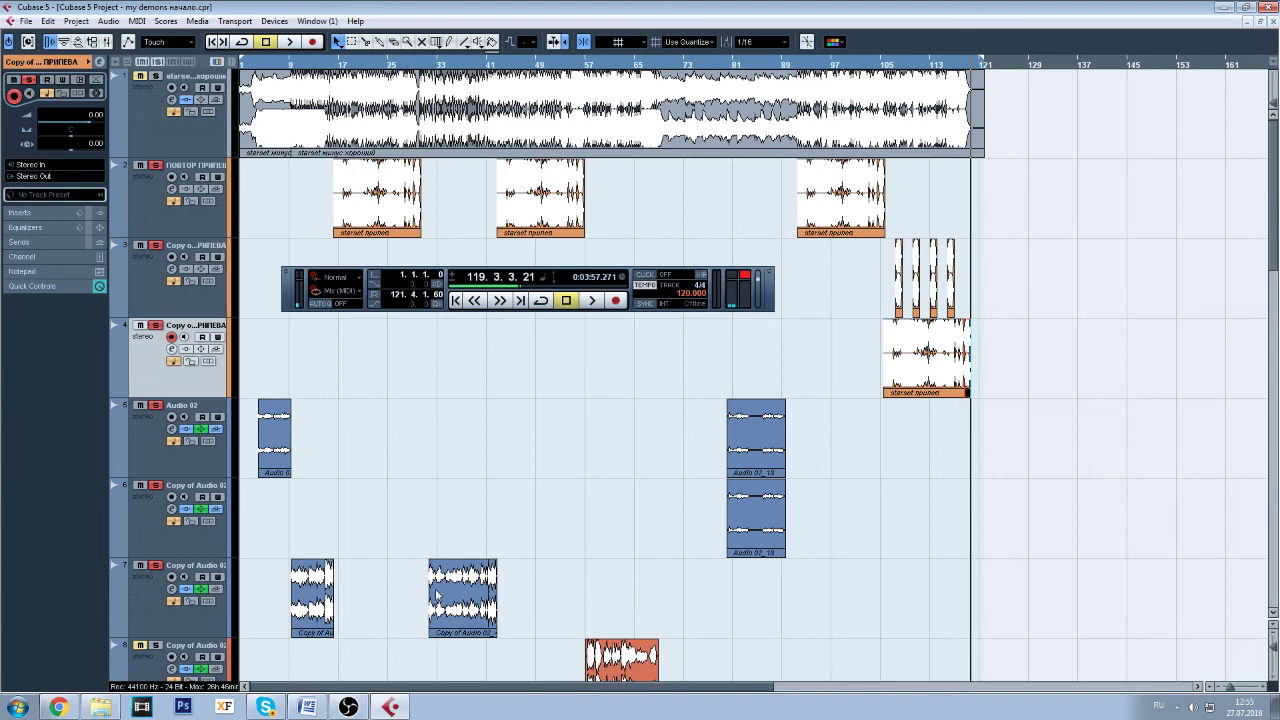
- Switch to OBS to check the elapsed recording time, and minimize it to return to the Cubase project
{"action": "left_click", "coordinate": [349, 707]}
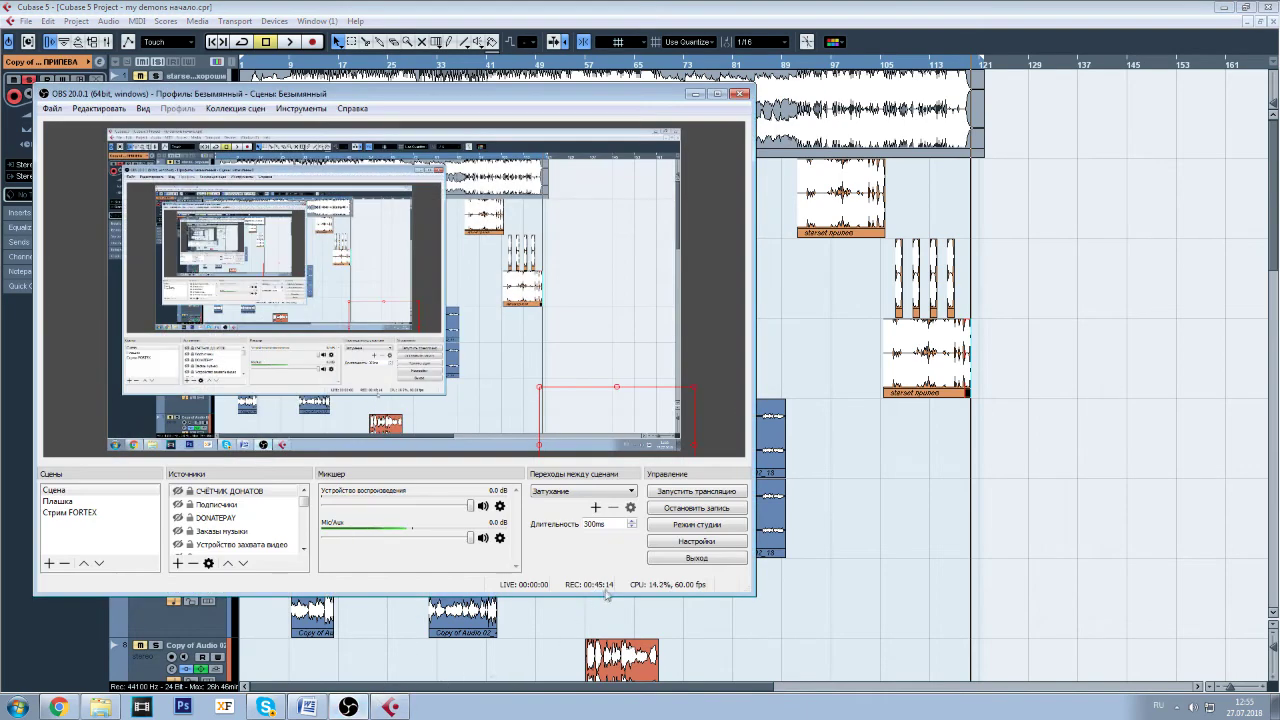
{"action": "left_click", "coordinate": [695, 93]}
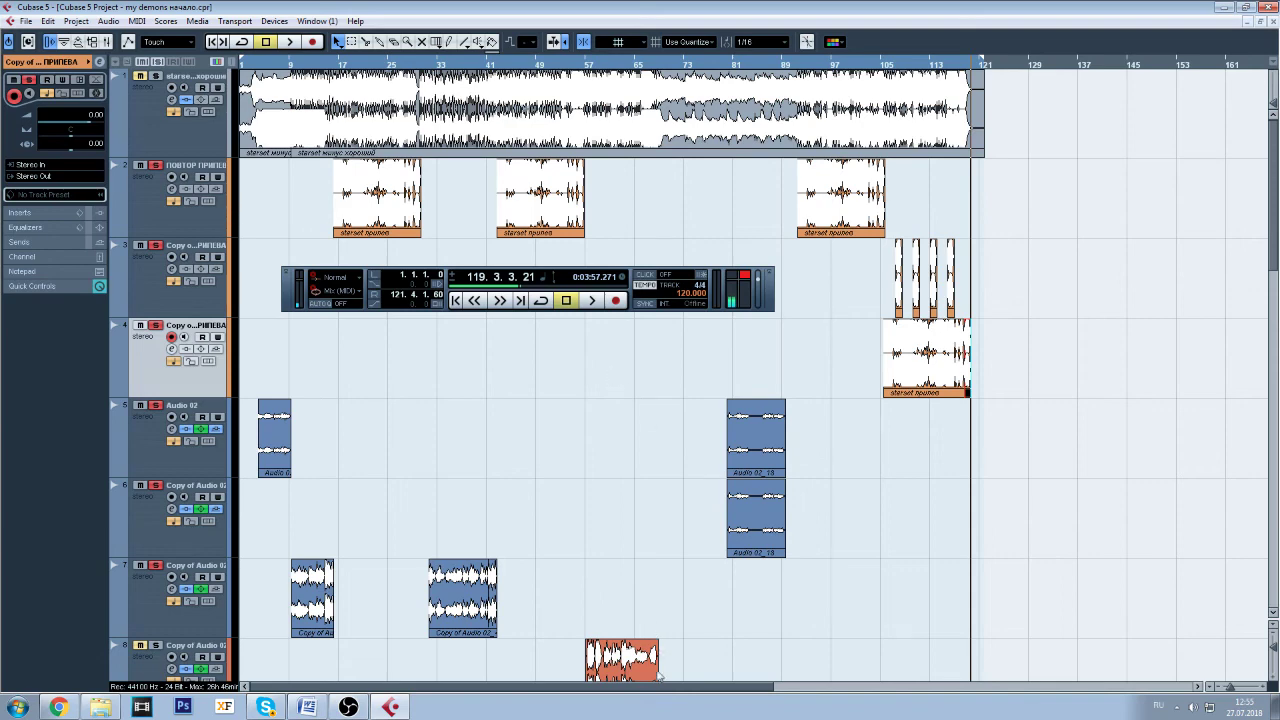
{"action": "scroll", "coordinate": [835, 690], "scroll_direction": "right", "scroll_amount": 5}
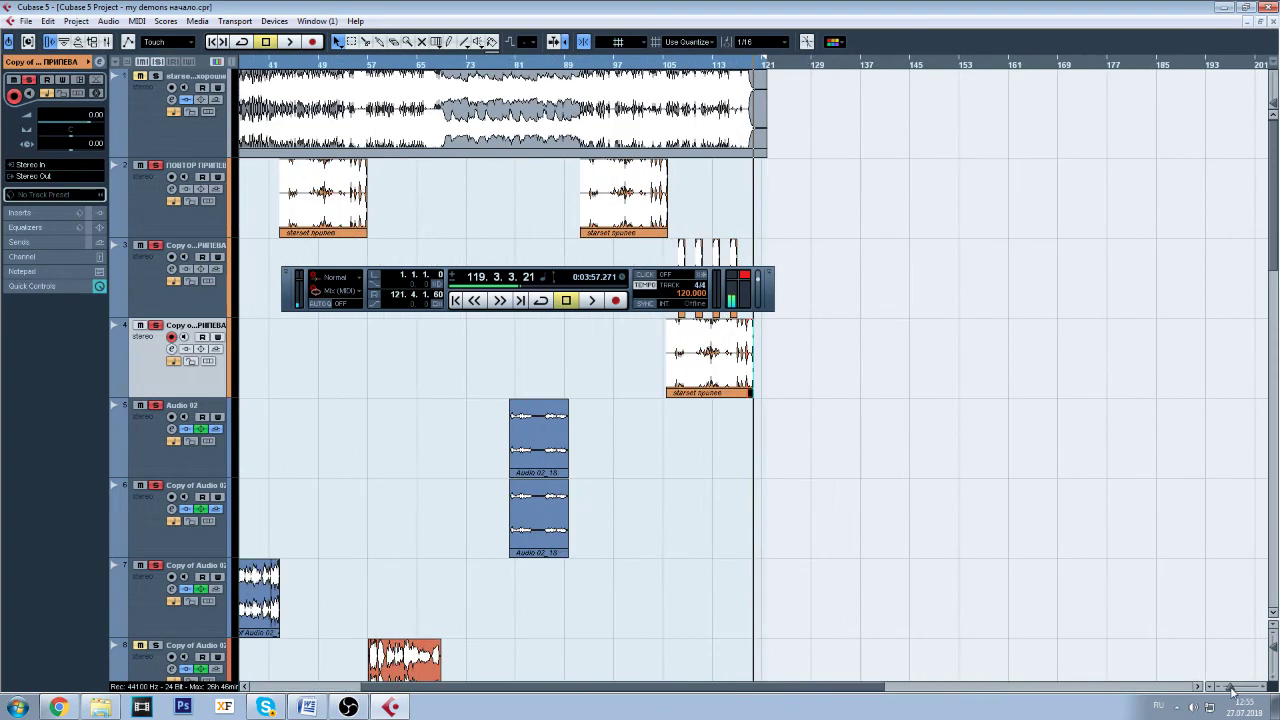
{"action": "scroll", "coordinate": [835, 690], "scroll_direction": "left", "scroll_amount": 5}
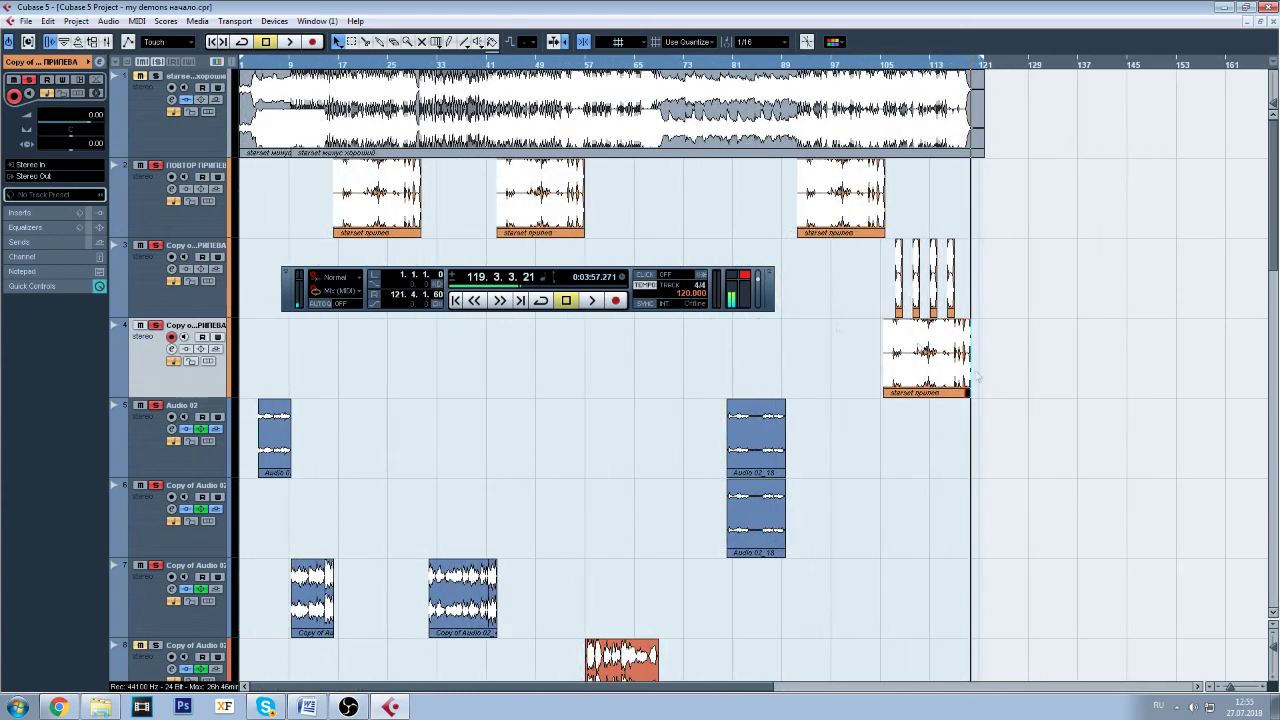